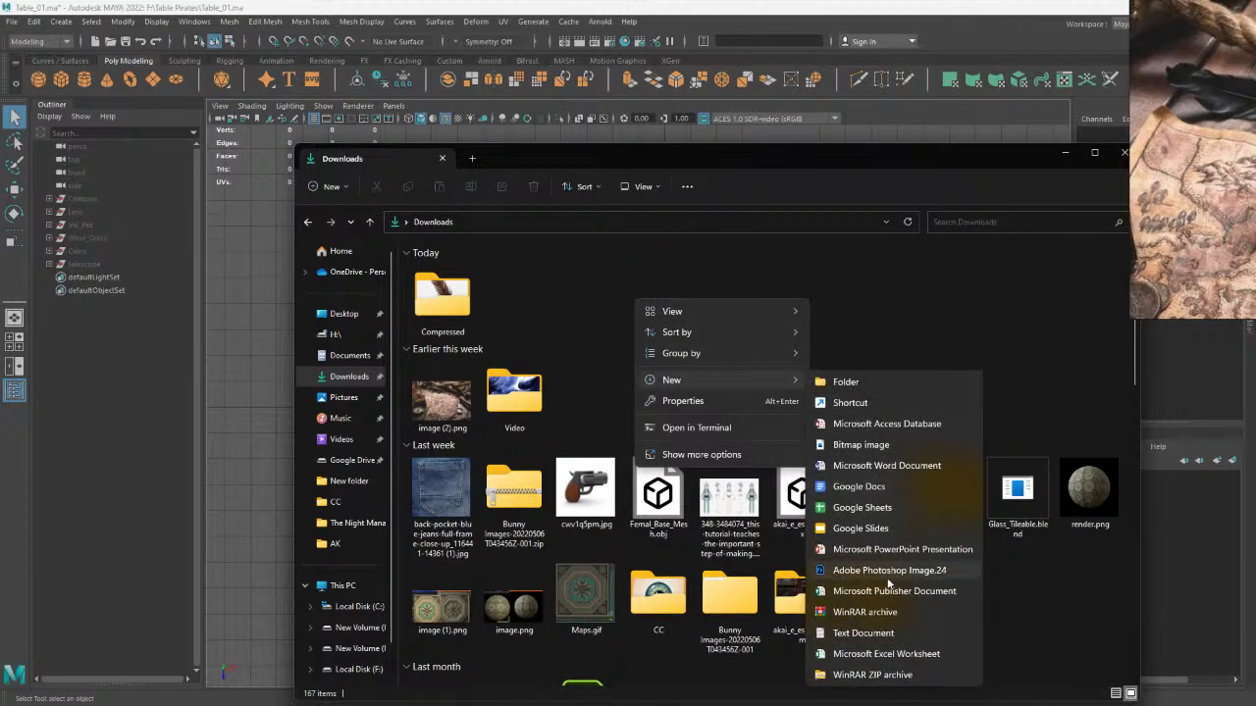
# Create New Text Document.txt in Downloads and open it in Notepad
pyautogui.click(864, 628)
pyautogui.doubleClick(532, 305)
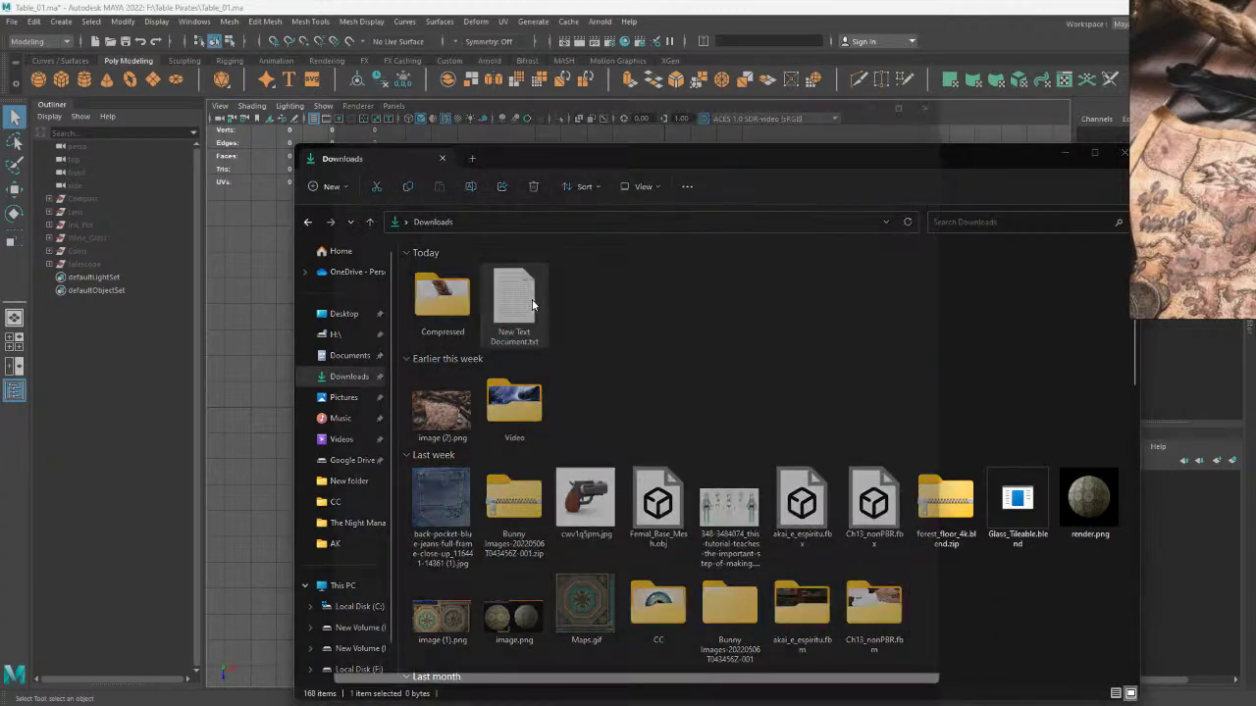
# Type the opening line 'Today I am going to model Quoll pen' in the note
pyautogui.write('T')
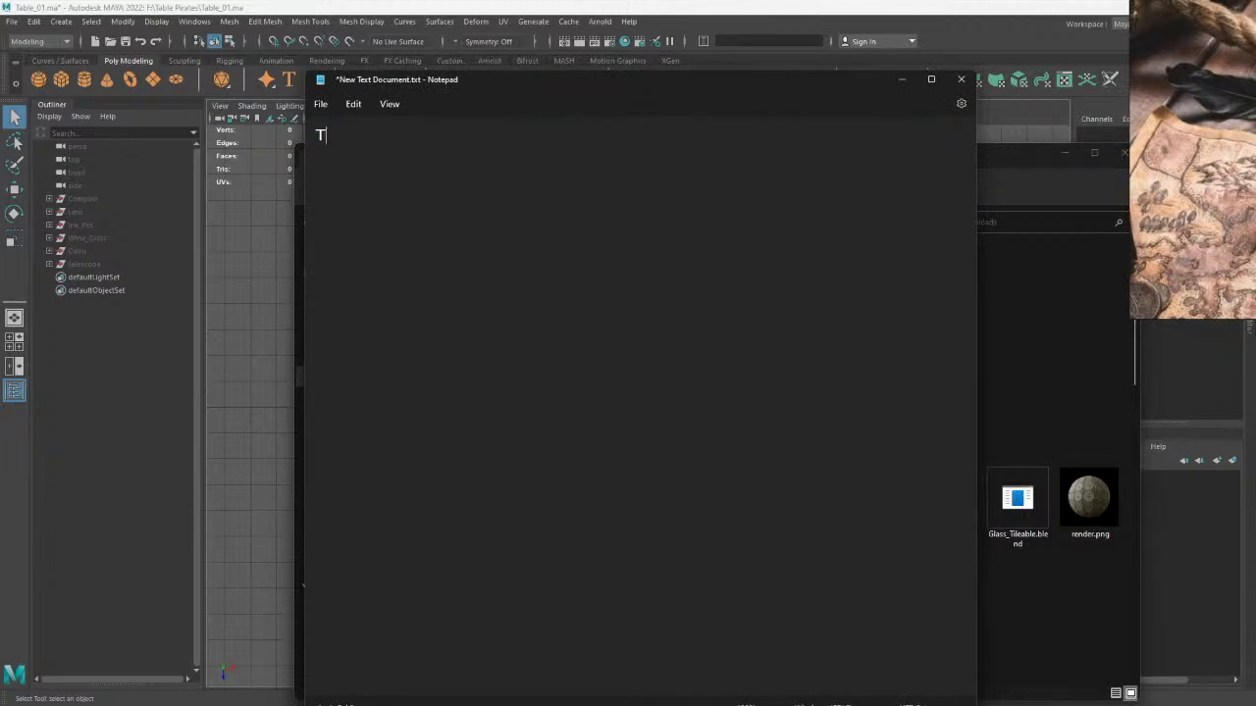
pyautogui.write('oday I')
pyautogui.write('n am')
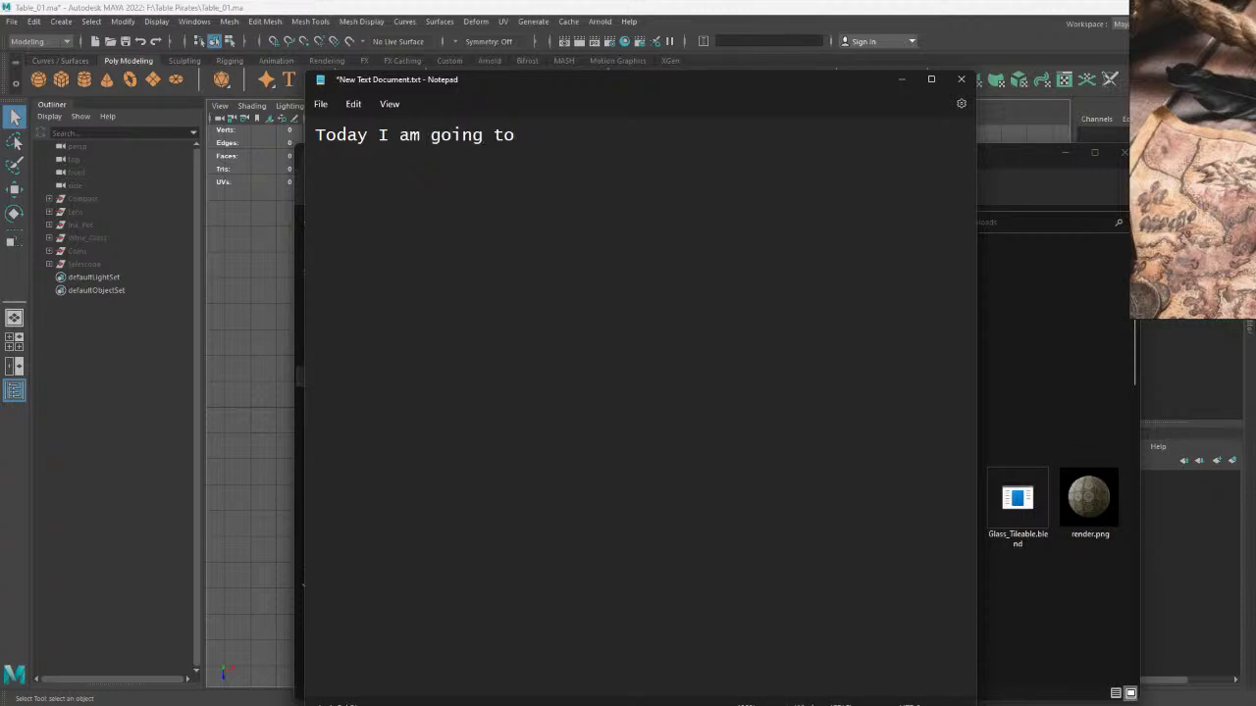
pyautogui.write('model Quoll pen')
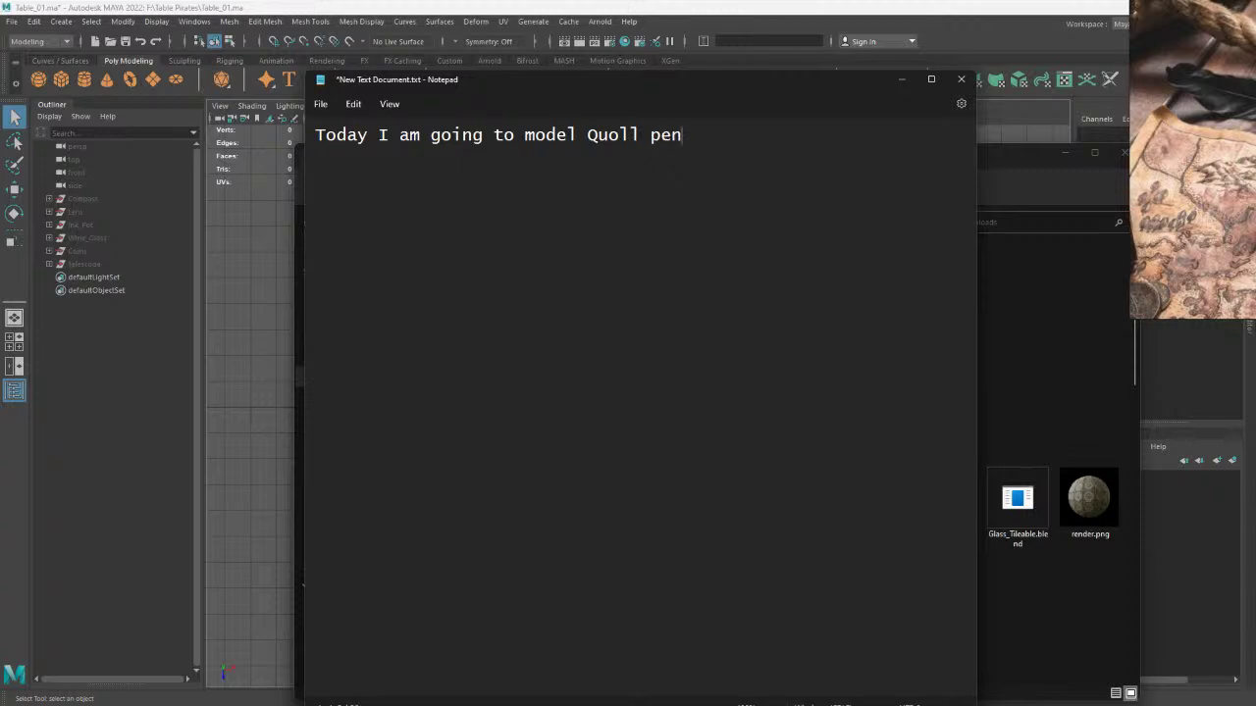
# Pause the GeForce Experience live broadcast, resume it later, and close the overlay
pyautogui.hotkey('alt', 'z')
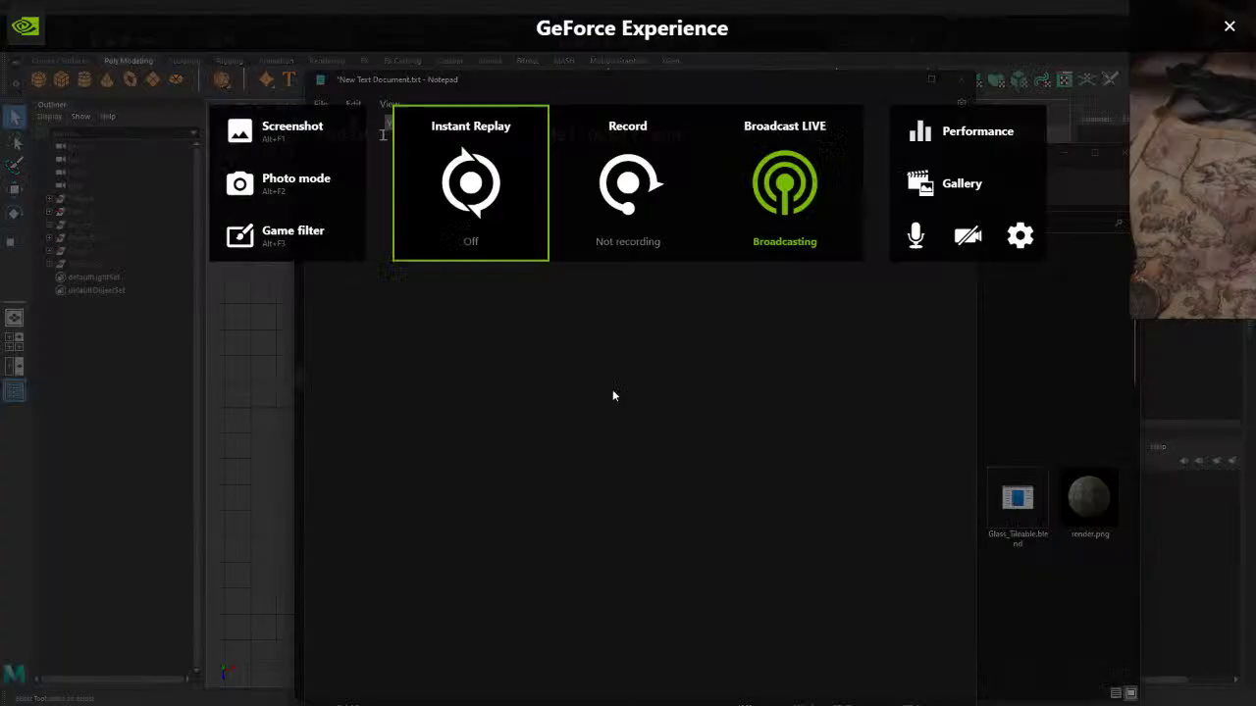
pyautogui.click(782, 225)
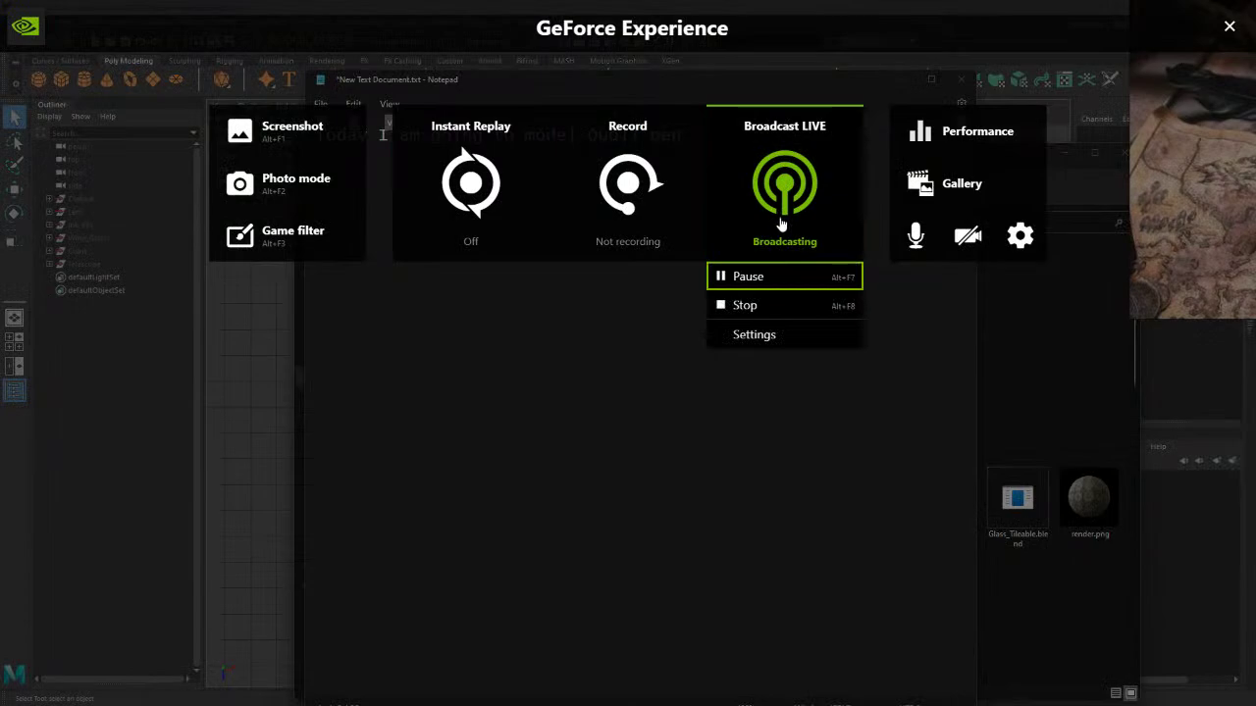
pyautogui.click(785, 277)
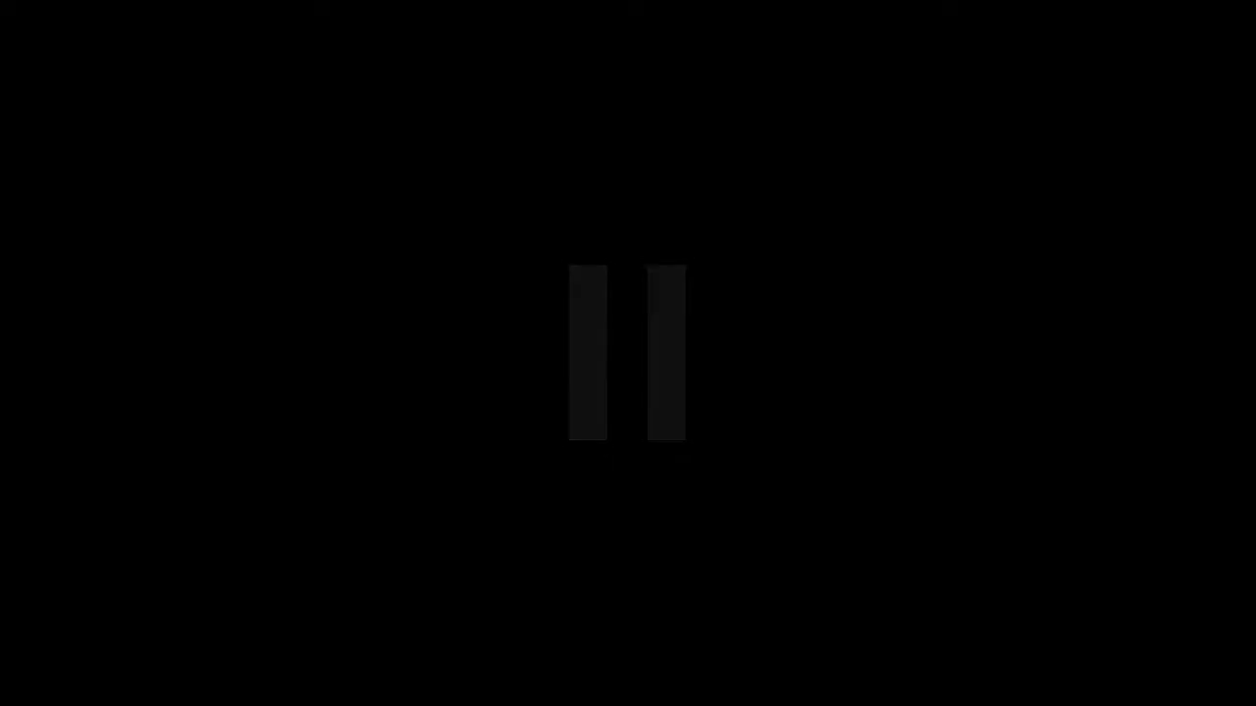
pyautogui.click(761, 275)
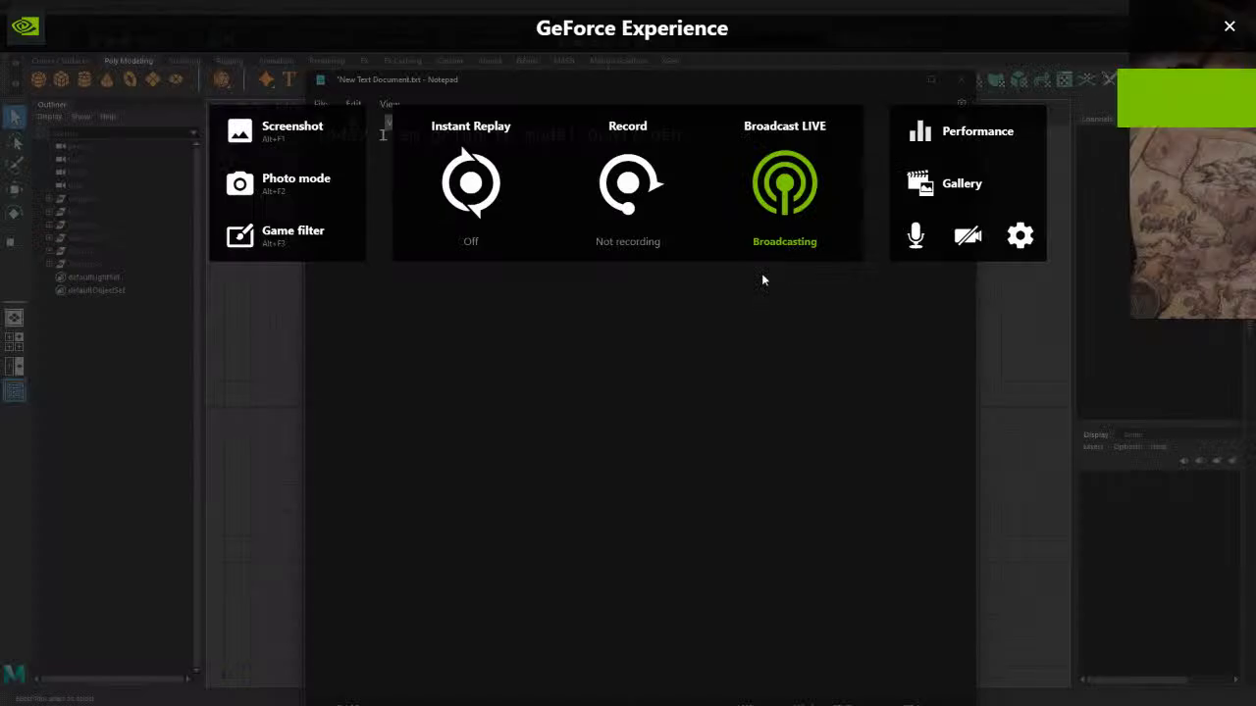
pyautogui.click(1229, 27)
pyautogui.write("let's start")
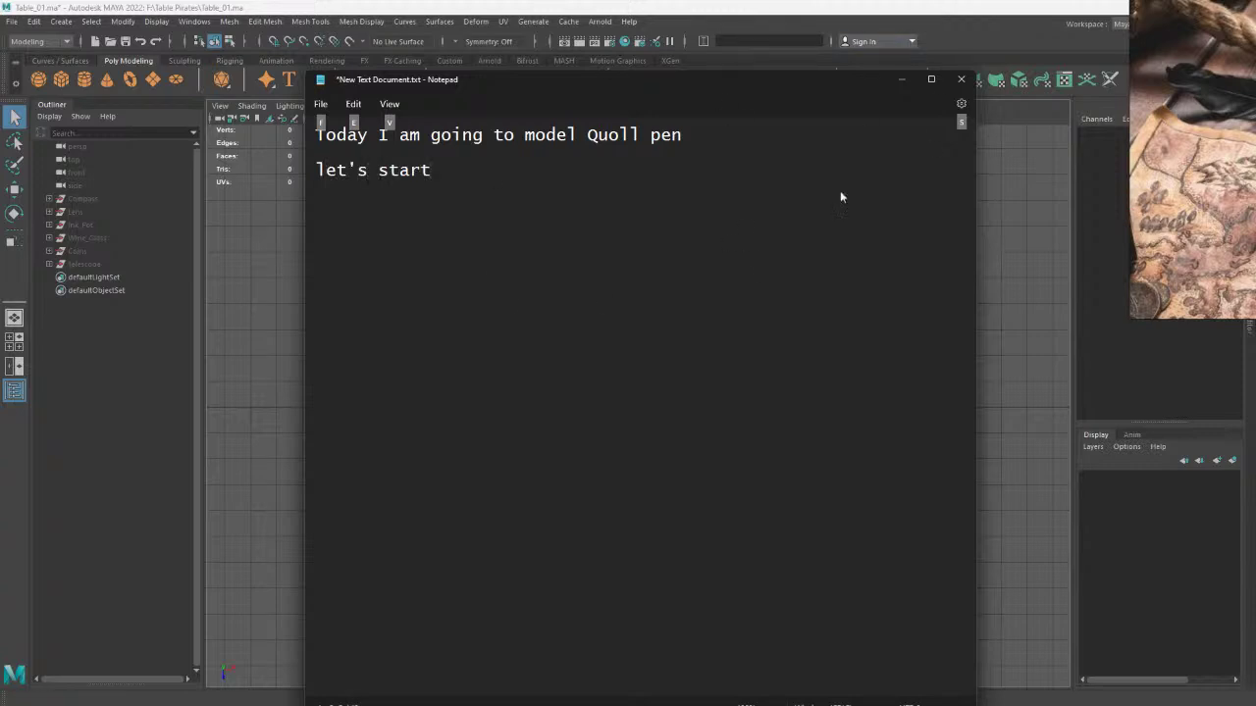
# Finish the 'let's start.' line and minimise Notepad to show the Maya scene
pyautogui.write('......')
pyautogui.click(904, 79)
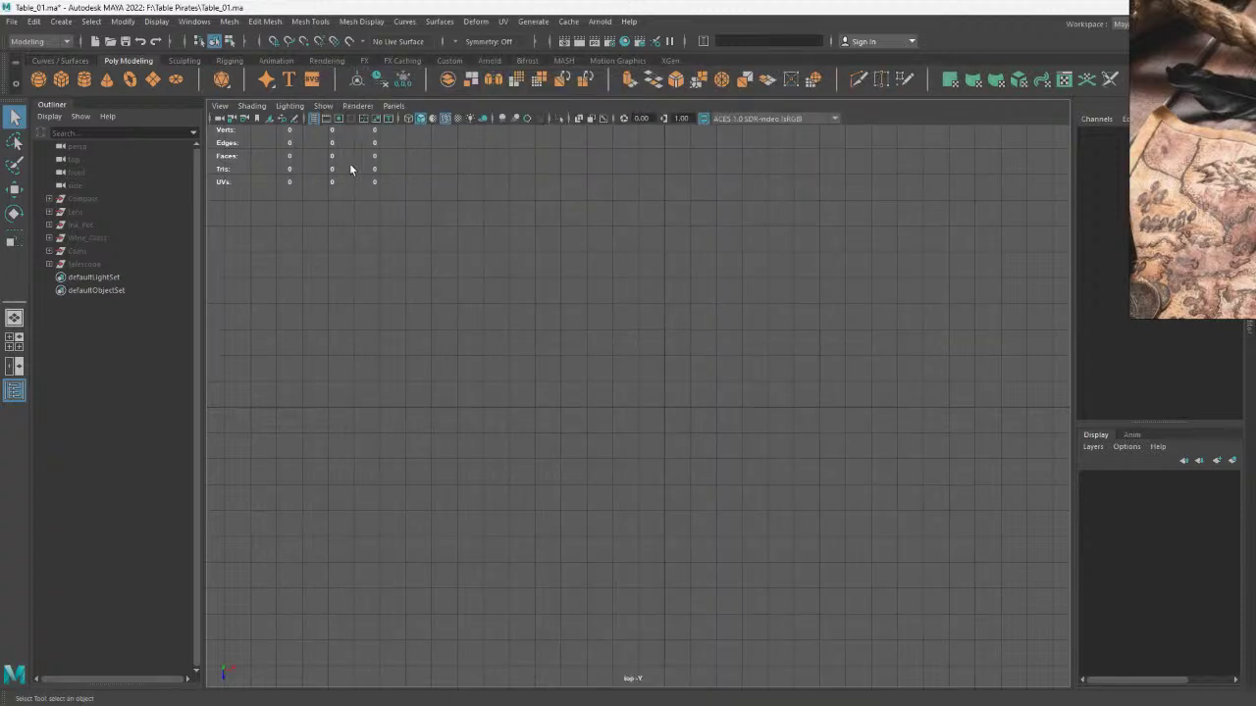
# Import the feather quill PNG from Downloads\Compressed as an image plane in the top view
pyautogui.click(220, 105)
pyautogui.moveTo(294, 325)
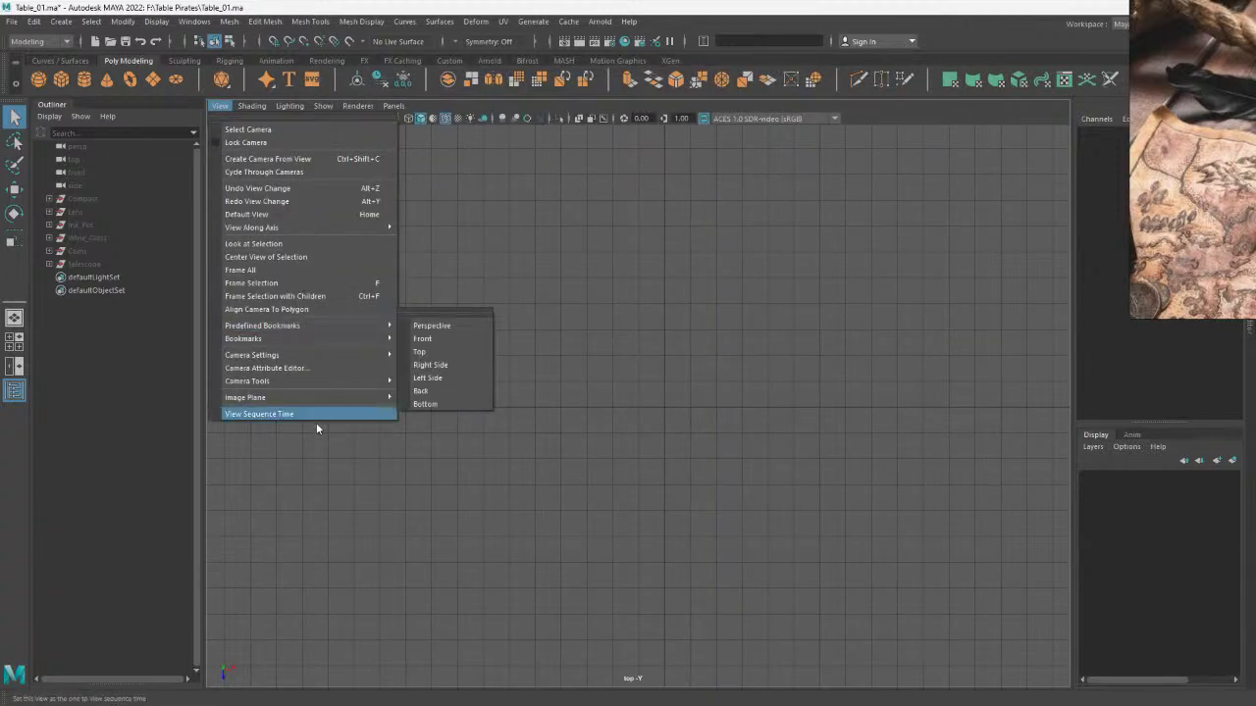
pyautogui.click(466, 409)
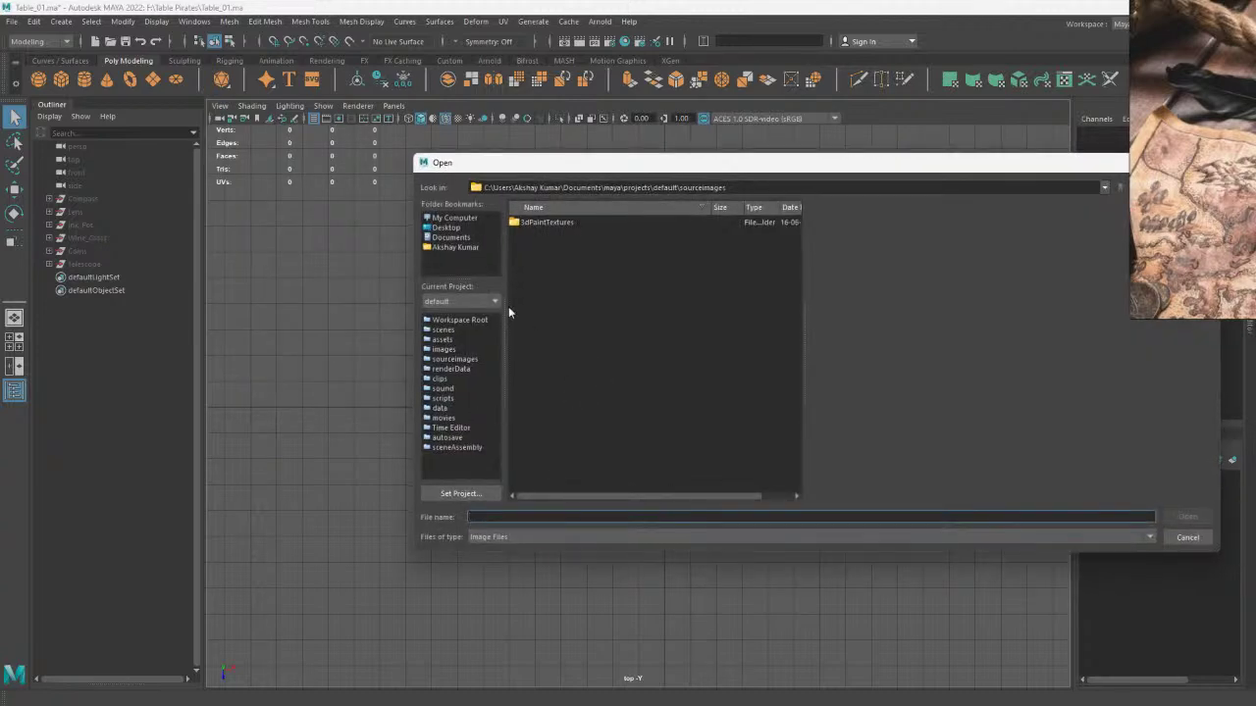
pyautogui.click(456, 220)
pyautogui.click(454, 247)
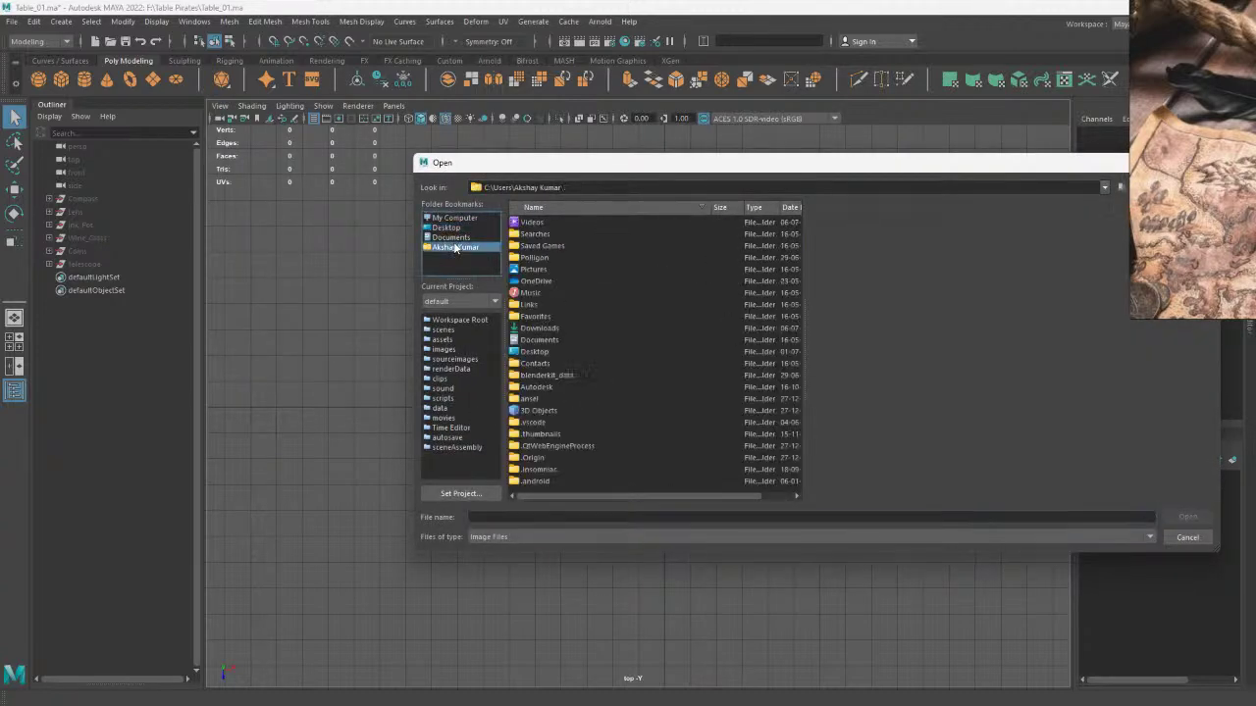
pyautogui.doubleClick(559, 328)
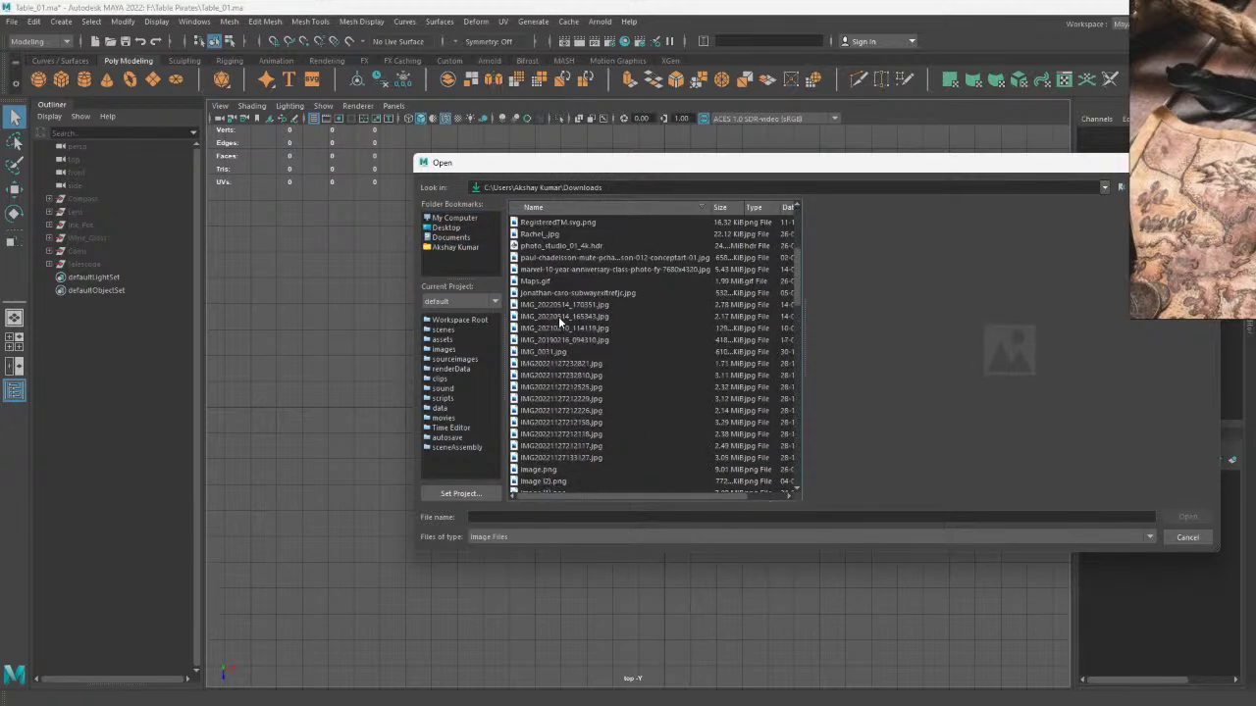
pyautogui.scroll(-5, 559, 318)
pyautogui.scroll(-5, 559, 320)
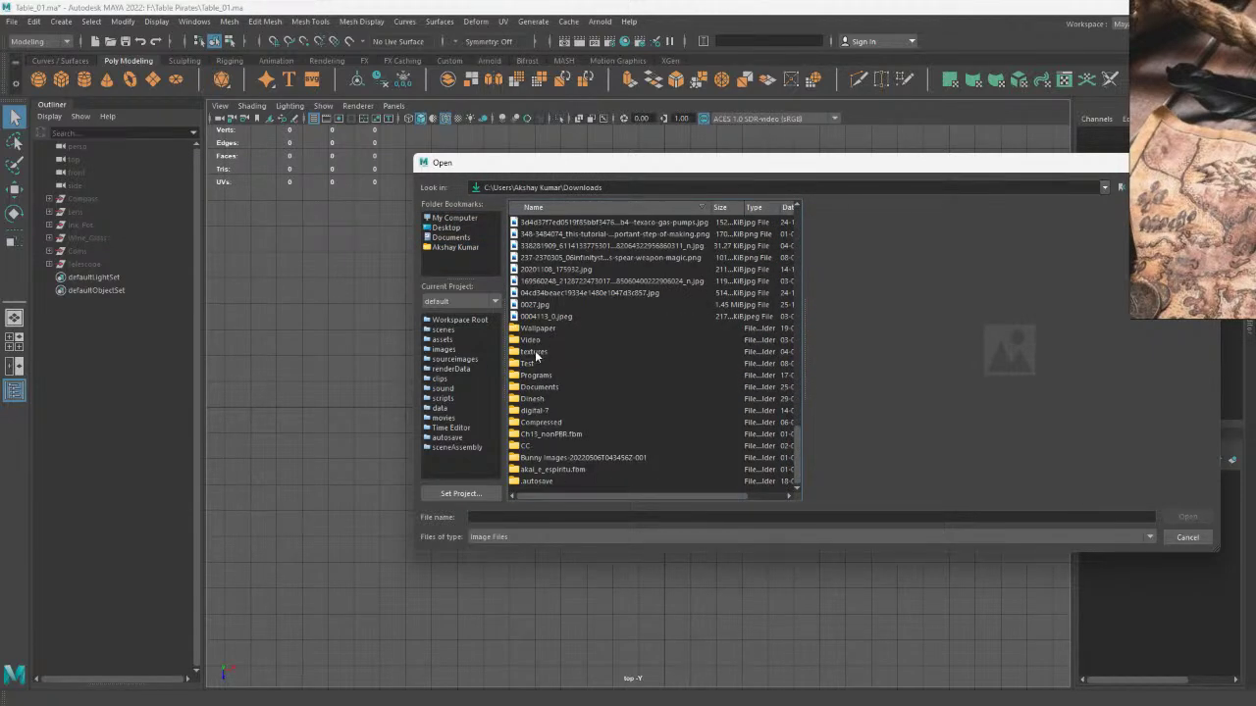
pyautogui.doubleClick(555, 423)
pyautogui.click(554, 235)
pyautogui.click(567, 224)
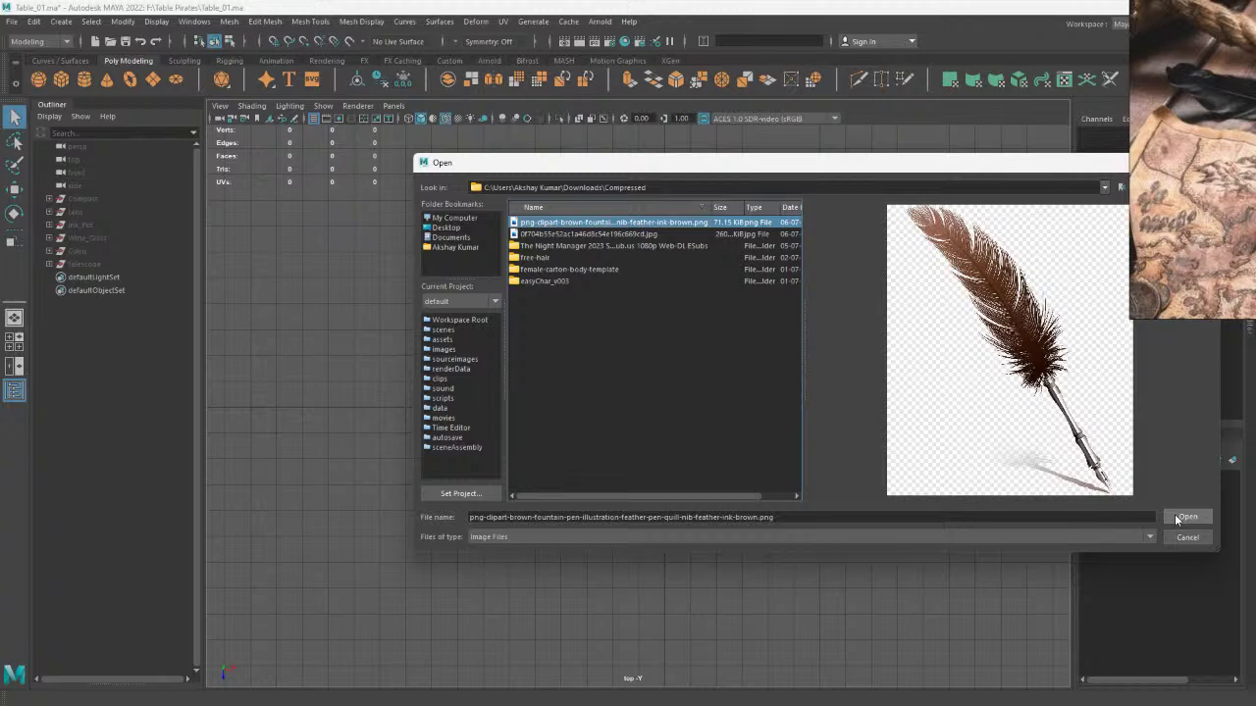
pyautogui.click(1177, 518)
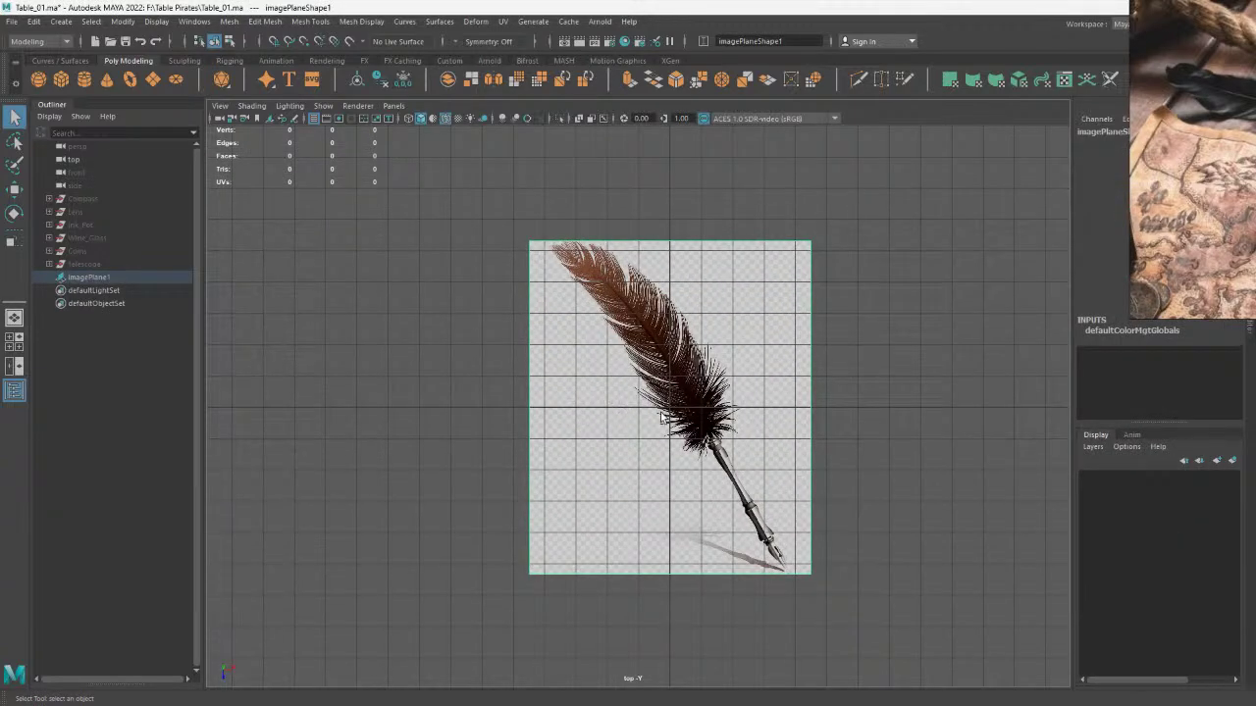
# Move the feather image plane higher up and switch back to the Notepad note
pyautogui.press('w')
pyautogui.moveTo(674, 471); pyautogui.dragTo(684, 301)
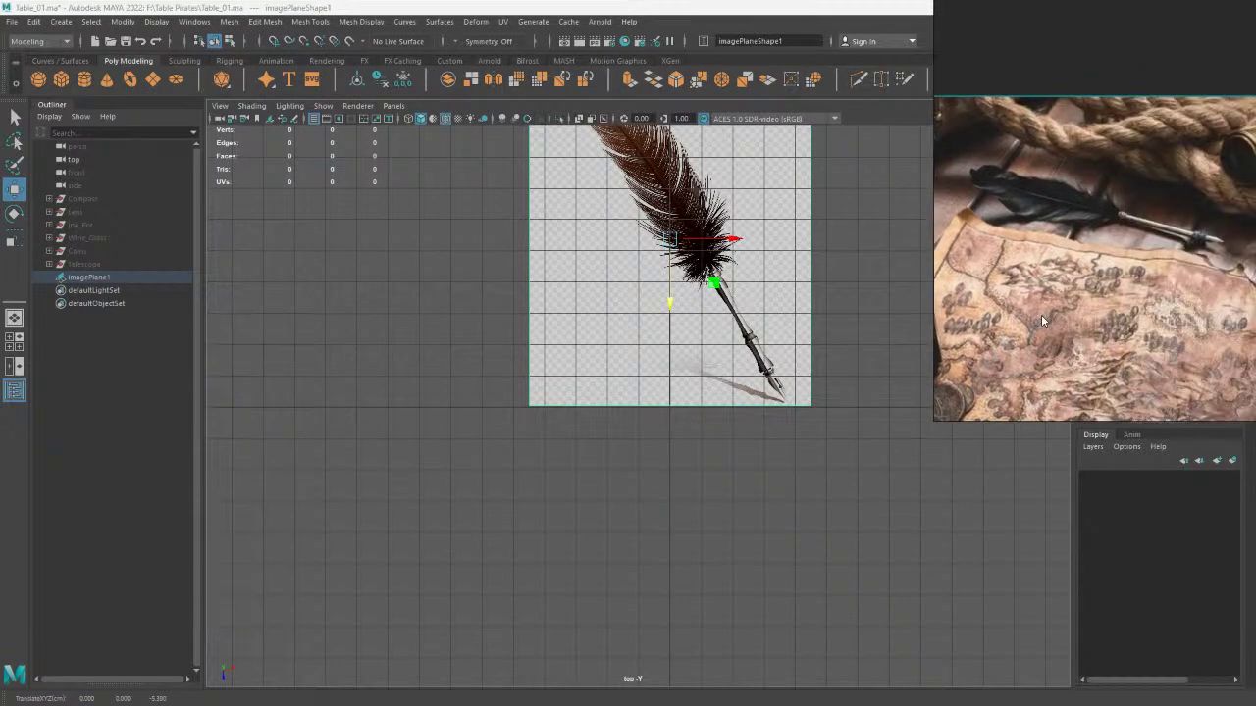
pyautogui.hotkey('alt', 'Tab')
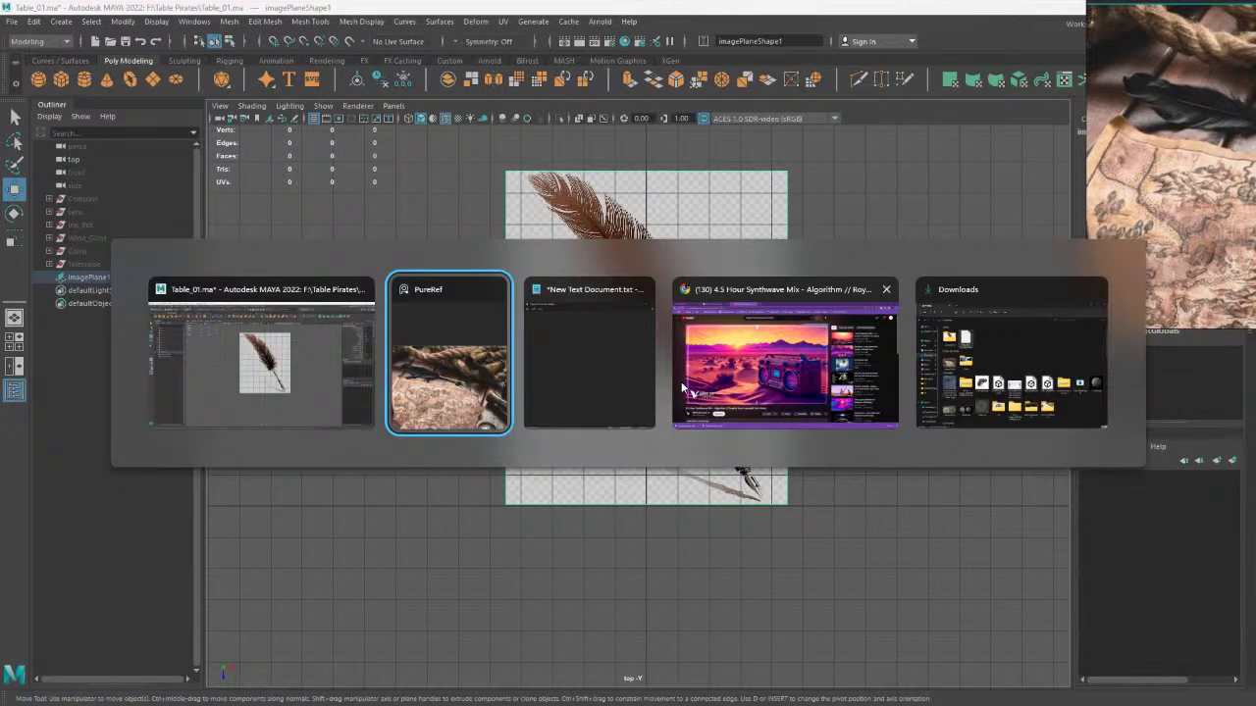
pyautogui.click(589, 353)
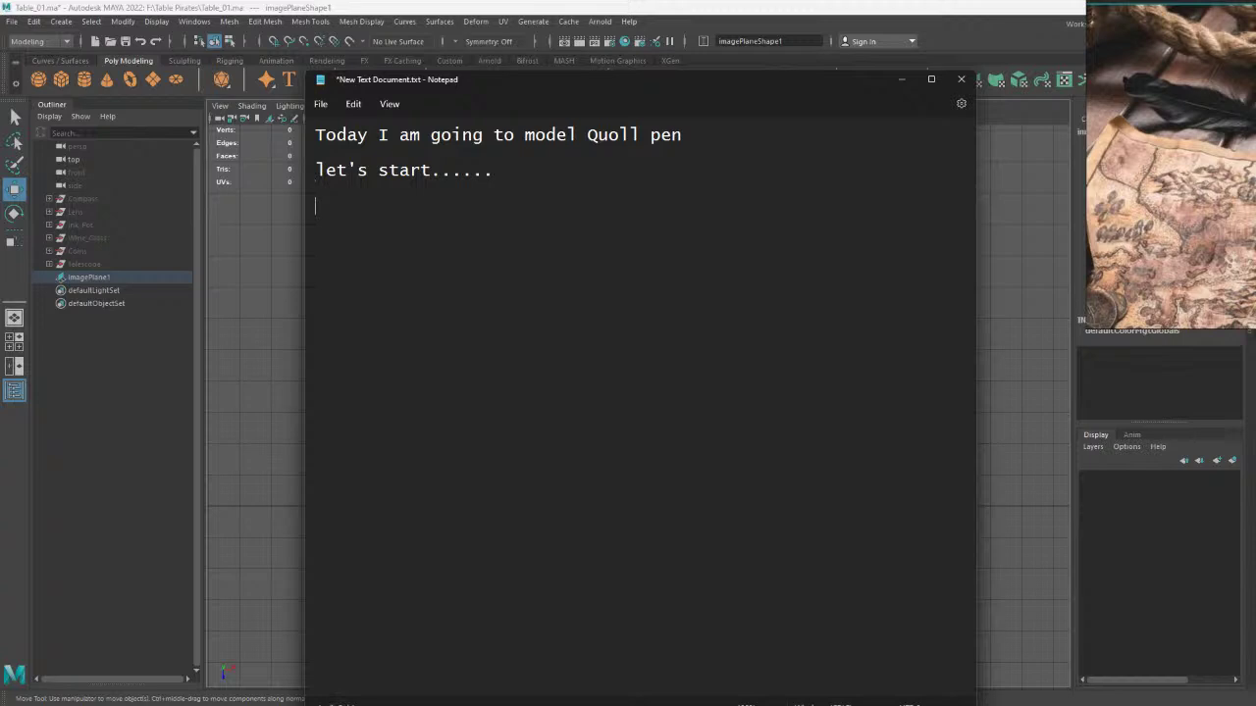
# Write 'I have image', 'I will model a plane according it', 'And will texture it with tranparency'
pyautogui.write('Ihave ')
pyautogui.write('image')
pyautogui.write('I will mo')
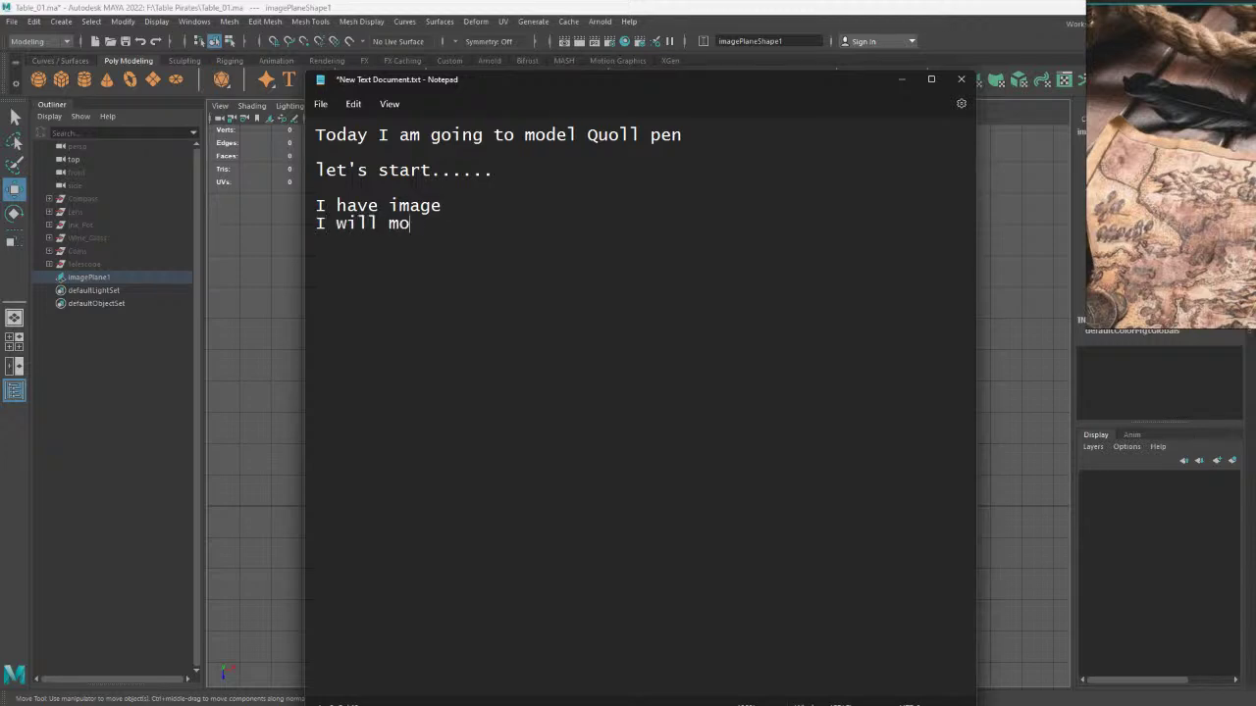
pyautogui.write('del a ')
pyautogui.write('plane according it')
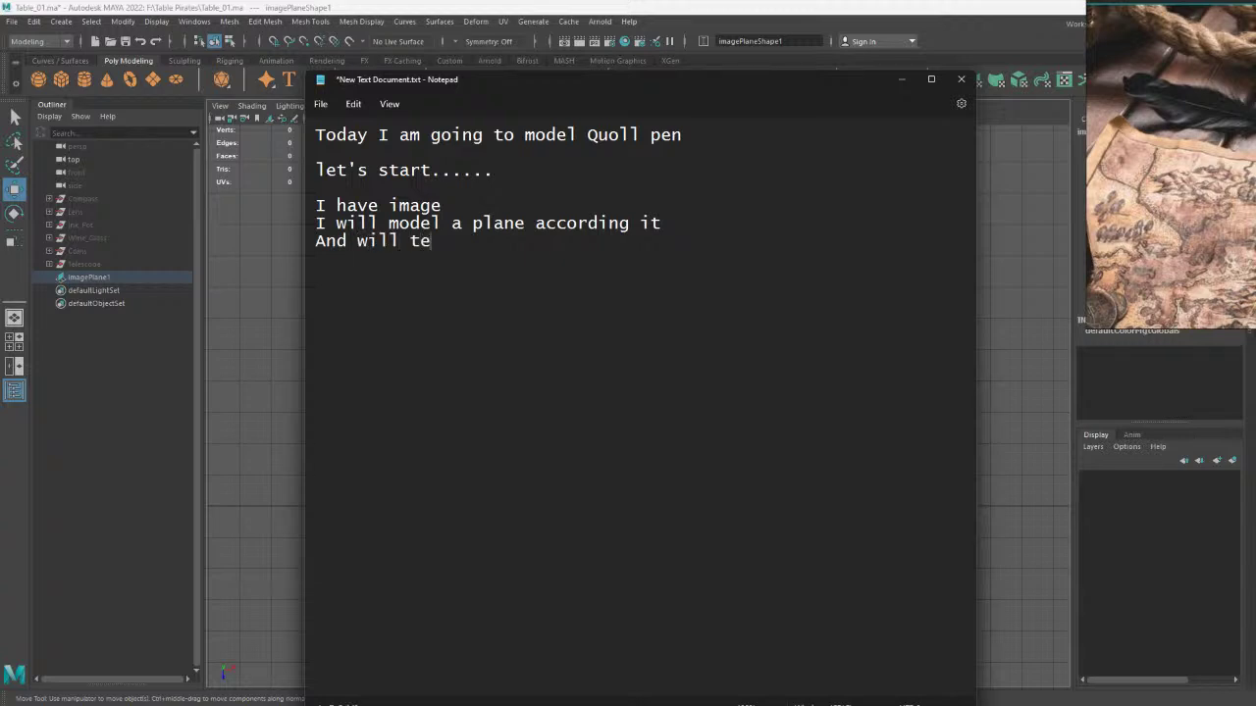
pyautogui.write('xture it with')
pyautogui.write(' tranparency')
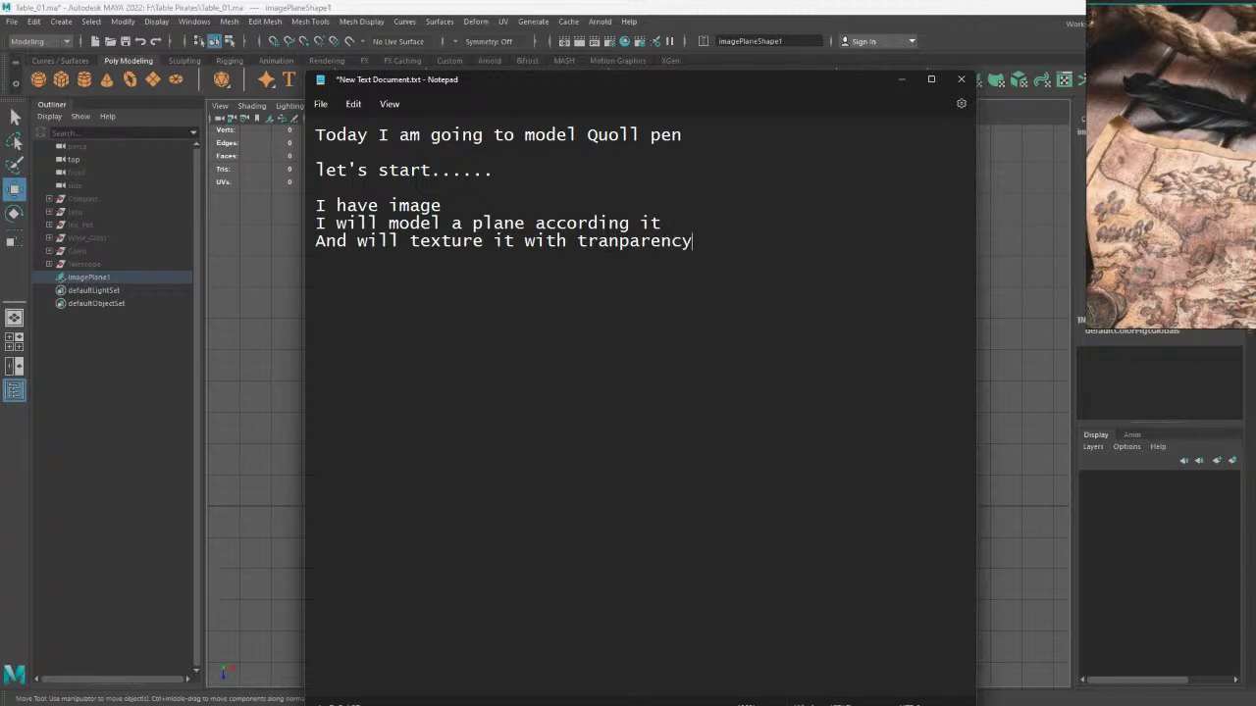
# Return to Maya and select imagePlane1 in the single perspective view
pyautogui.click(900, 78)
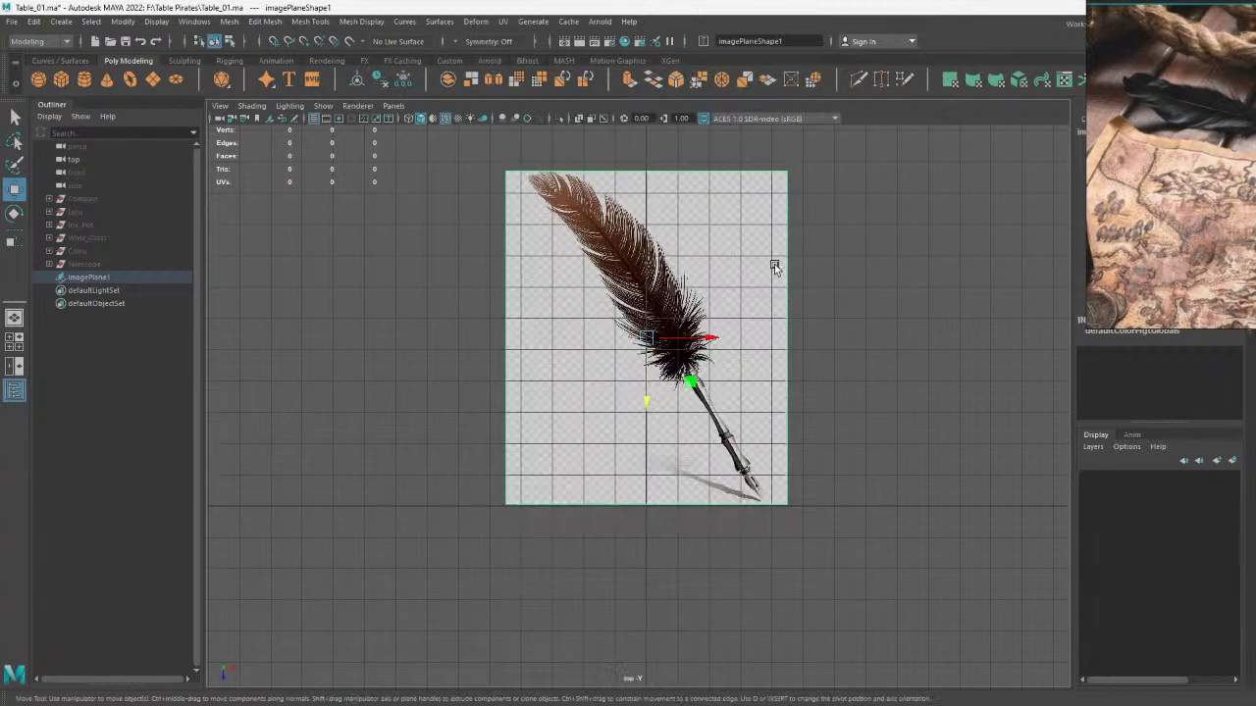
pyautogui.scroll(1, 743, 347)
pyautogui.click(803, 344)
pyautogui.moveTo(803, 345); pyautogui.dragTo(853, 264)
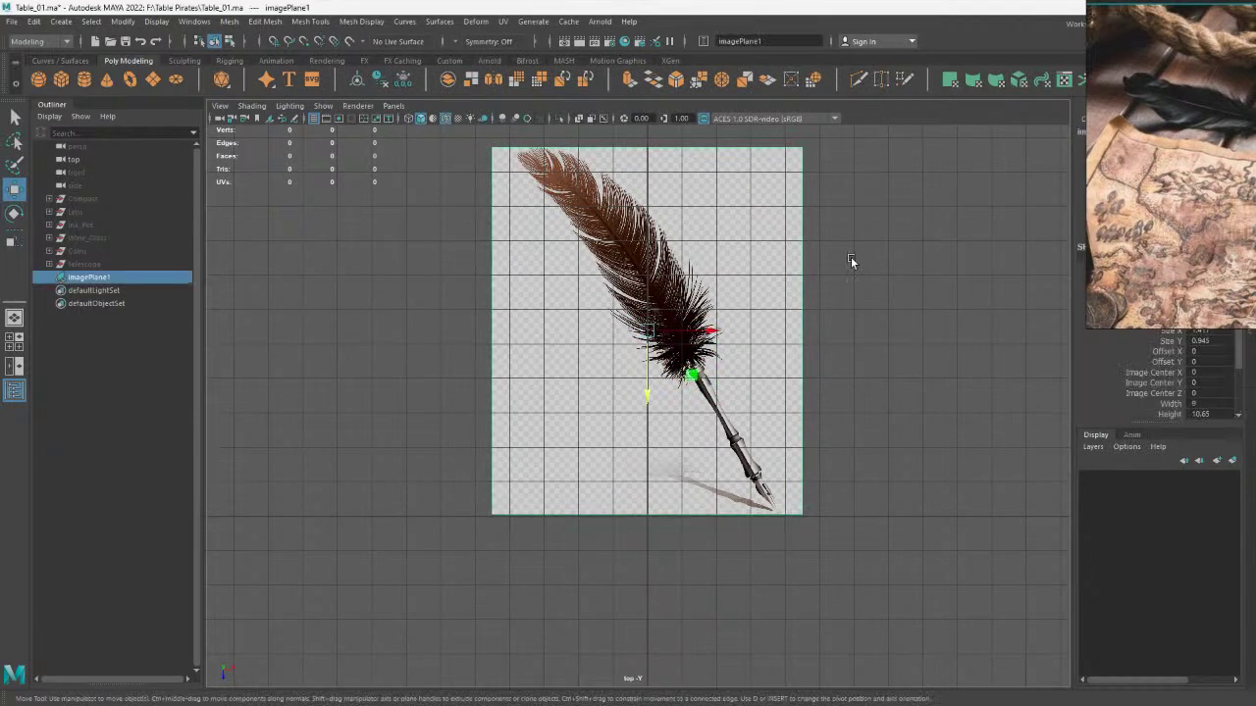
pyautogui.press('space')
pyautogui.press('space')
pyautogui.moveTo(614, 459); pyautogui.dragTo(614, 513)
pyautogui.click(828, 393)
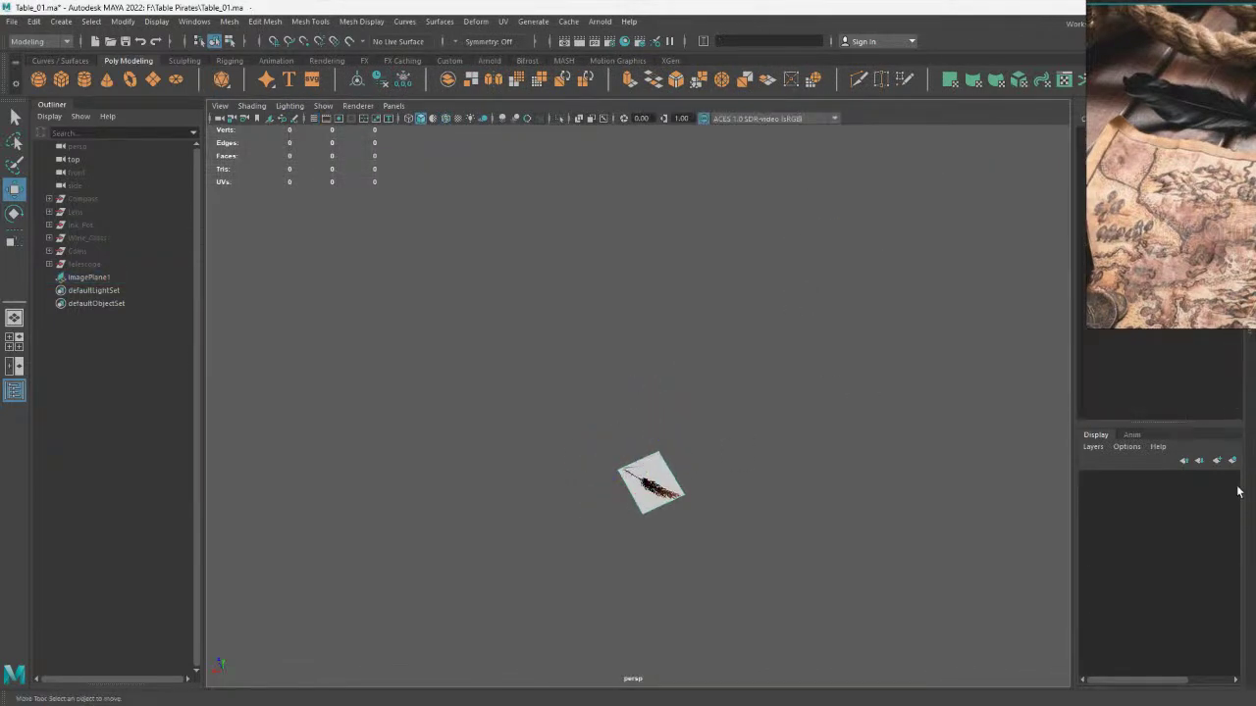
pyautogui.click(650, 483)
# Create a display layer from imagePlane1, renamed Ref and set to Reference
pyautogui.click(1234, 461)
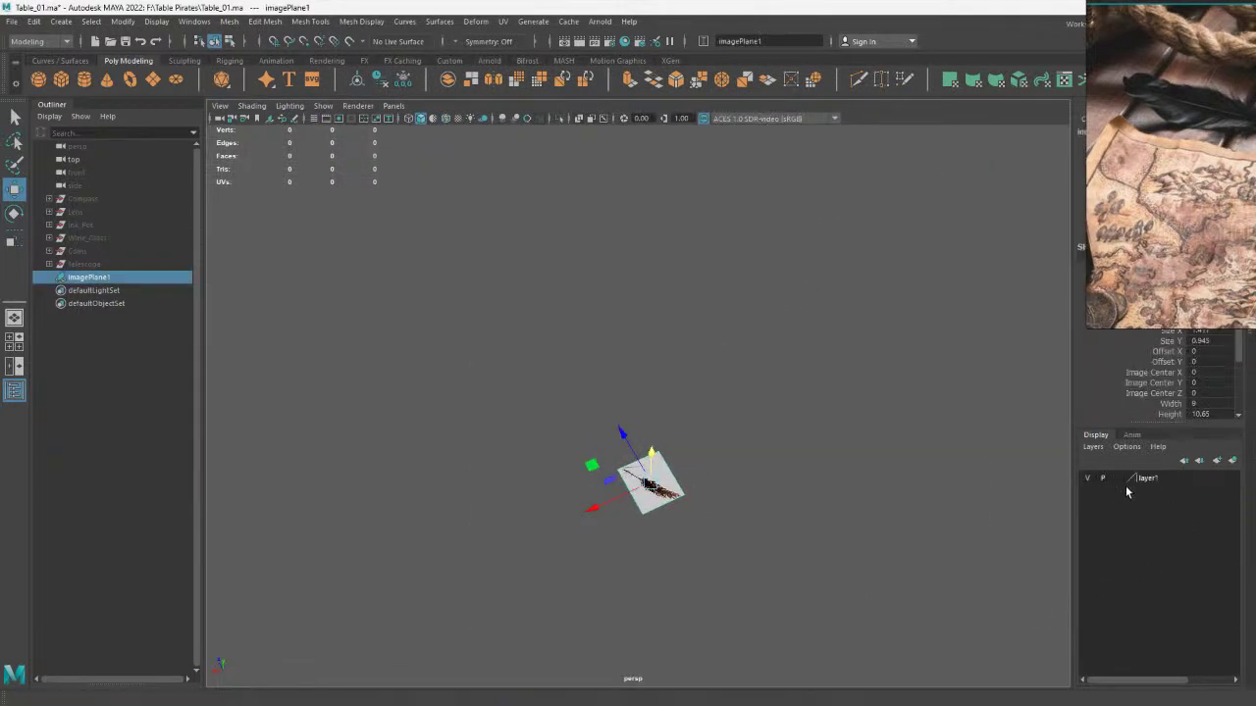
pyautogui.doubleClick(1141, 479)
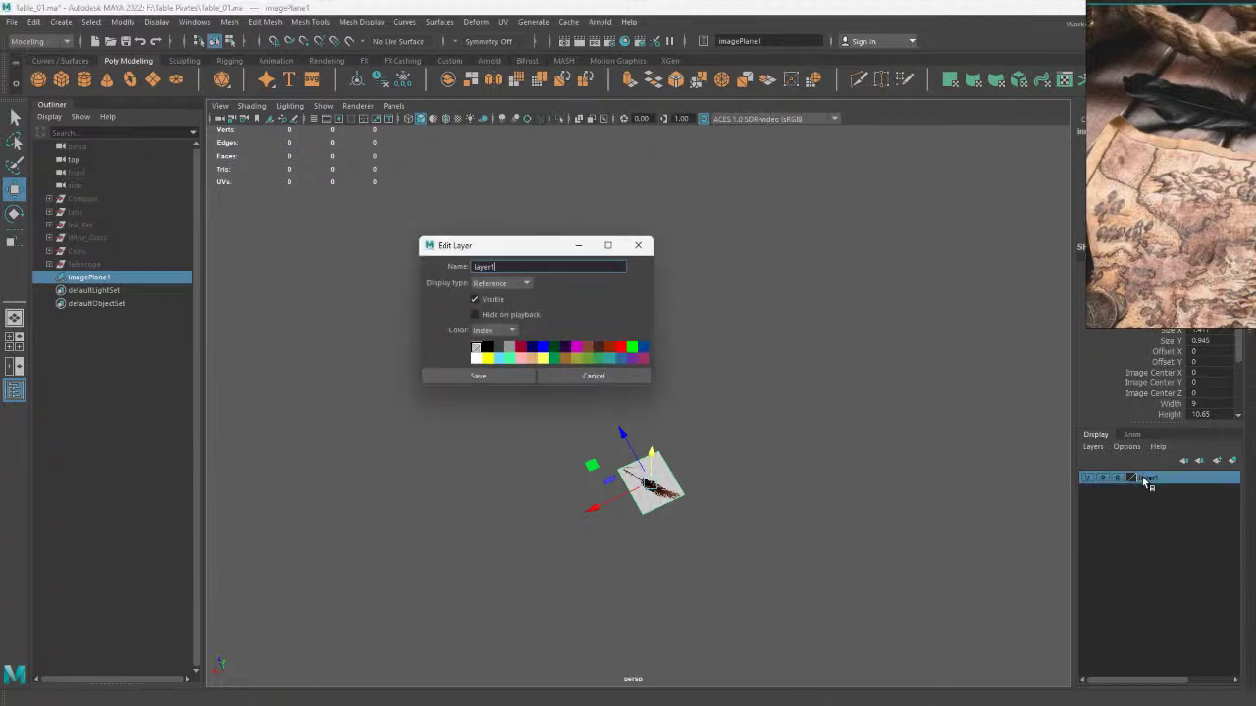
pyautogui.doubleClick(502, 265)
pyautogui.write('Ref')
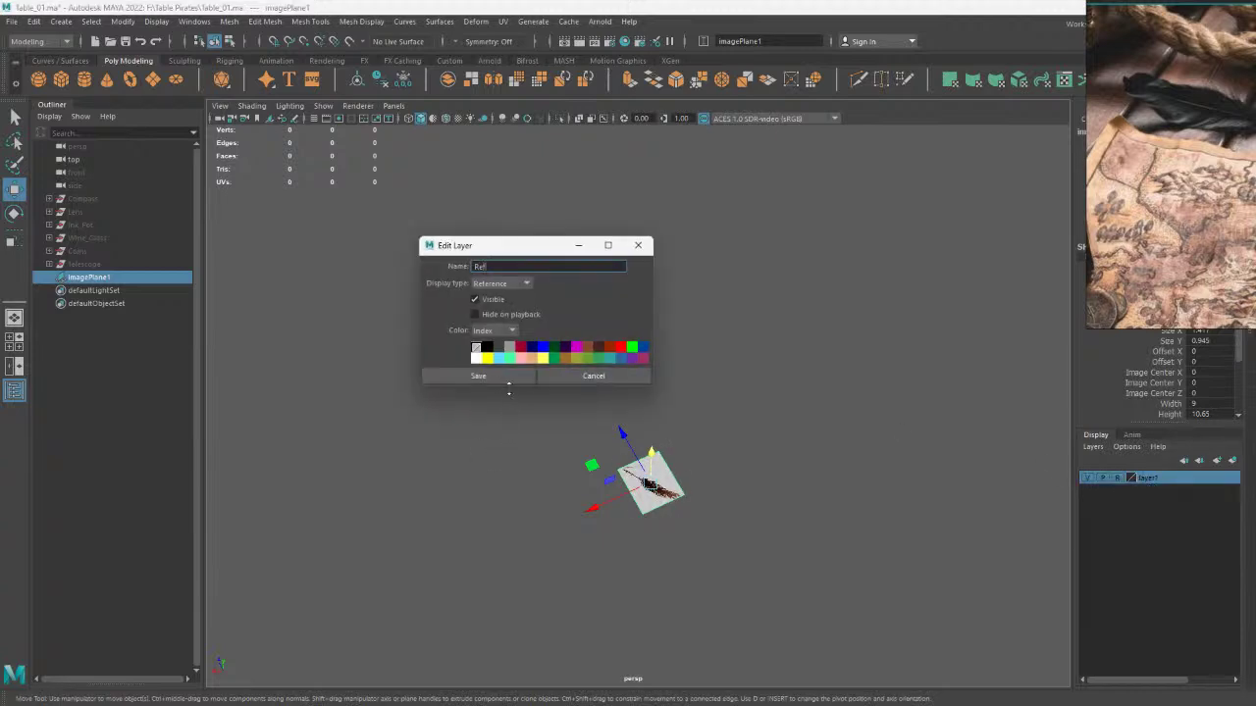
pyautogui.click(501, 378)
pyautogui.click(635, 405)
pyautogui.scroll(2, 633, 334)
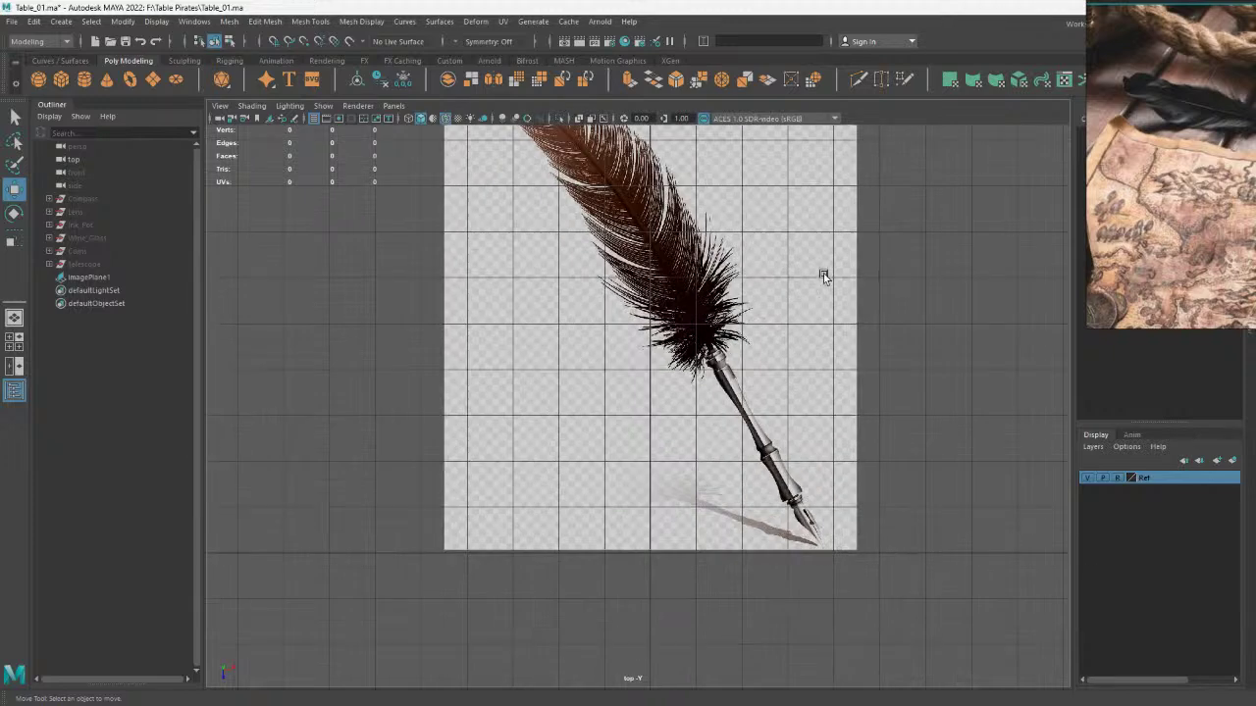
pyautogui.moveTo(823, 273)
pyautogui.keyDown('shift'); pyautogui.mouseDown(button='right')
pyautogui.moveTo(653, 257)
pyautogui.moveTo(770, 255)
pyautogui.mouseUp(button='right'); pyautogui.keyUp('shift')
# Create a polygon plane and move its vertices beside the upper feather vane
pyautogui.keyDown('alt'); pyautogui.moveTo(604, 128); pyautogui.dragTo(547, 150, button='middle'); pyautogui.keyUp('alt')
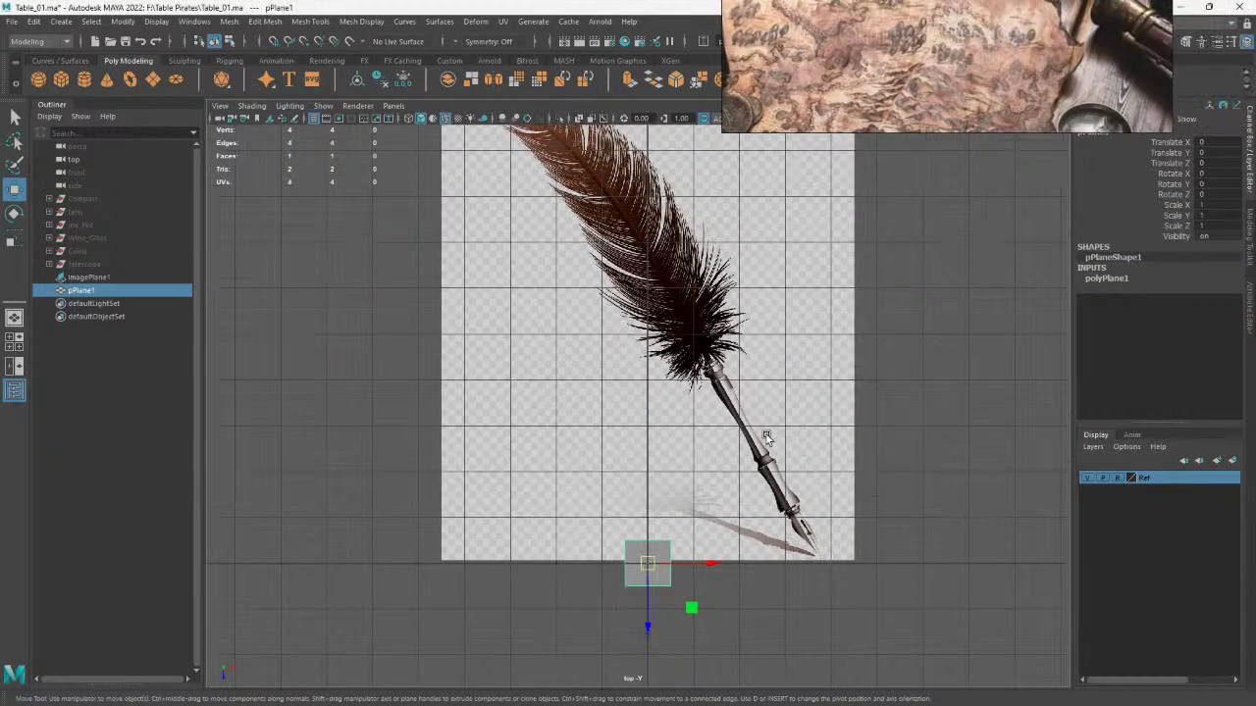
pyautogui.keyDown('alt'); pyautogui.moveTo(658, 308); pyautogui.dragTo(676, 225, button='middle'); pyautogui.keyUp('alt')
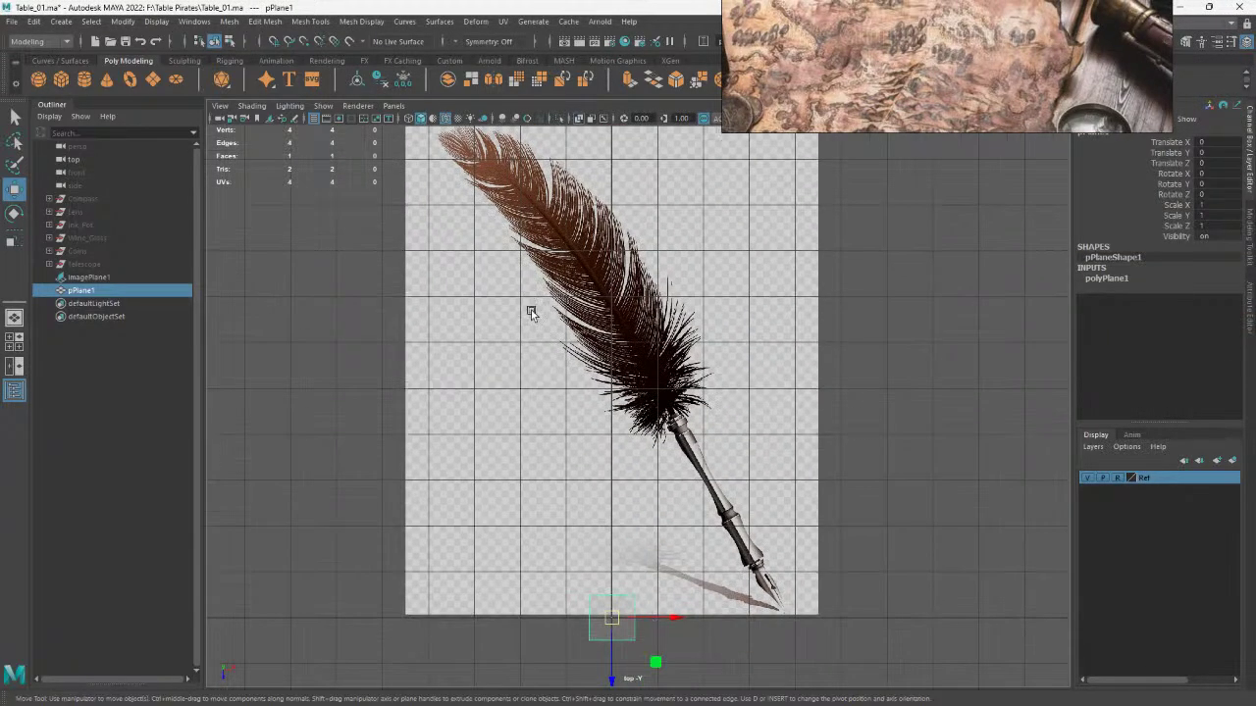
pyautogui.hotkey('ctrl', 'F9')
pyautogui.moveTo(613, 618); pyautogui.dragTo(567, 215)
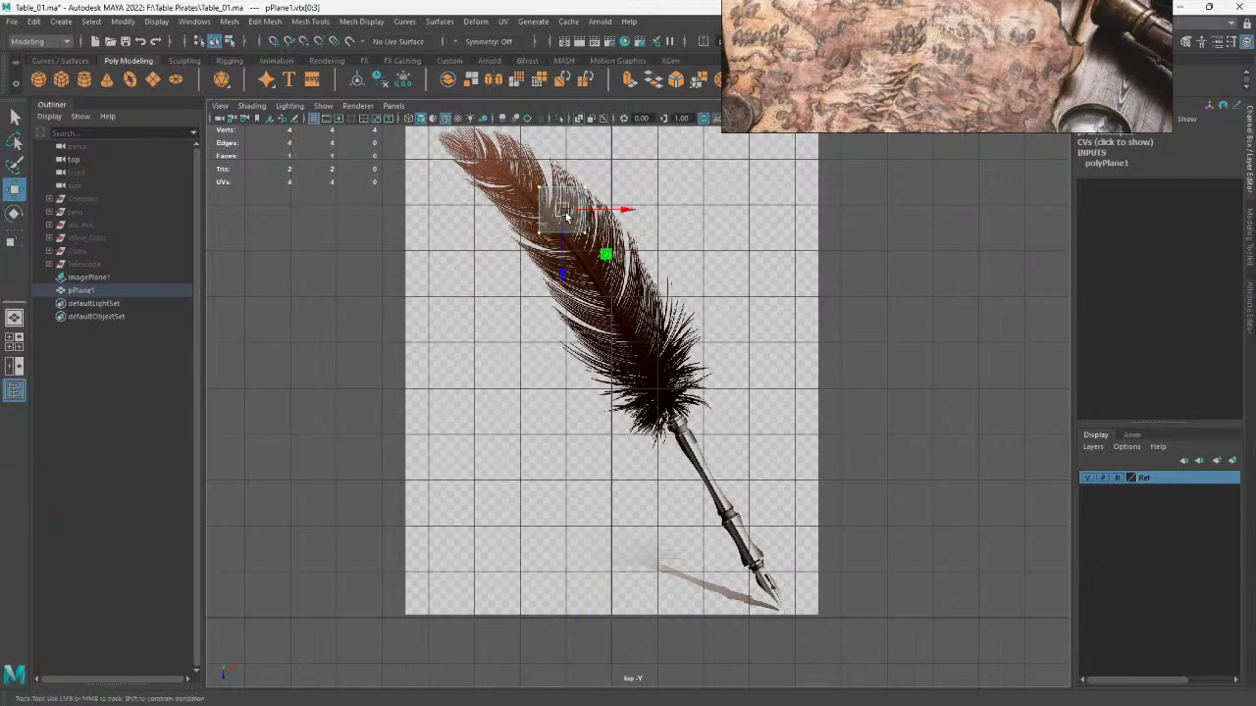
pyautogui.scroll(2, 567, 327)
pyautogui.moveTo(538, 291)
pyautogui.mouseDown()
pyautogui.moveTo(515, 315)
pyautogui.moveTo(556, 262)
pyautogui.mouseUp()
# Rotate, scale and move the plane's vertices to stretch it along the feather toward the quill
pyautogui.press('e')
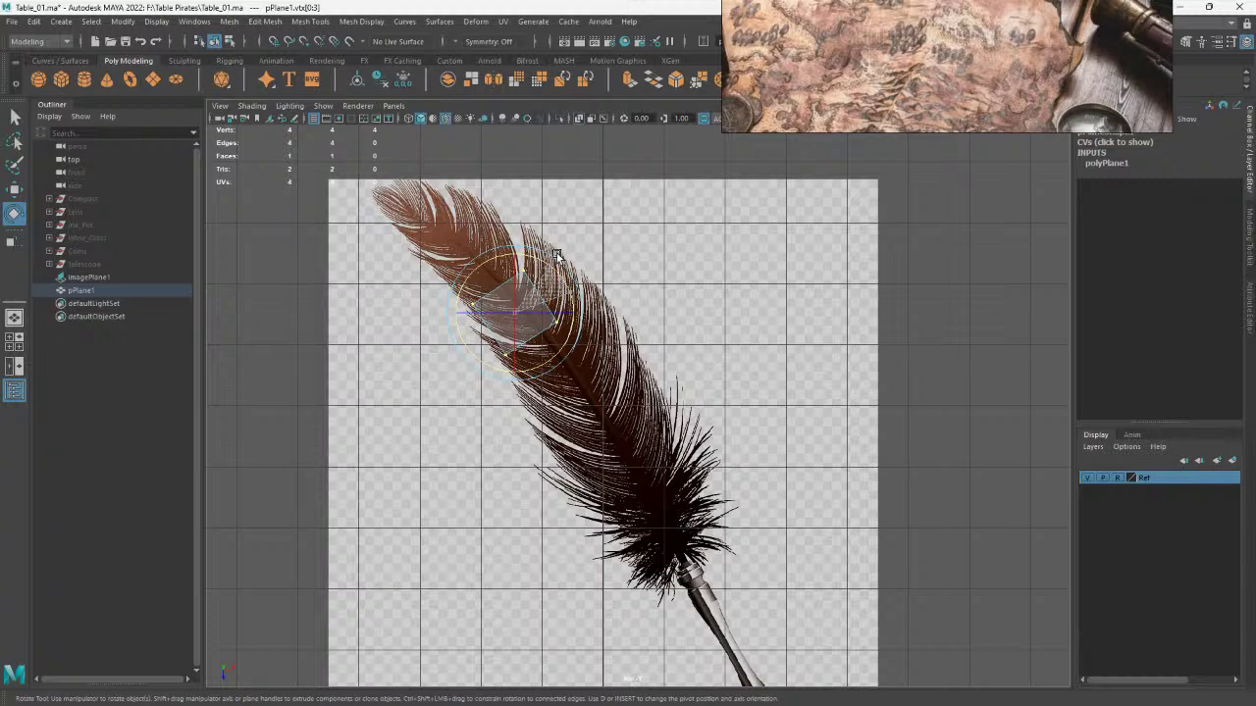
pyautogui.press('r')
pyautogui.moveTo(537, 324); pyautogui.dragTo(333, 322)
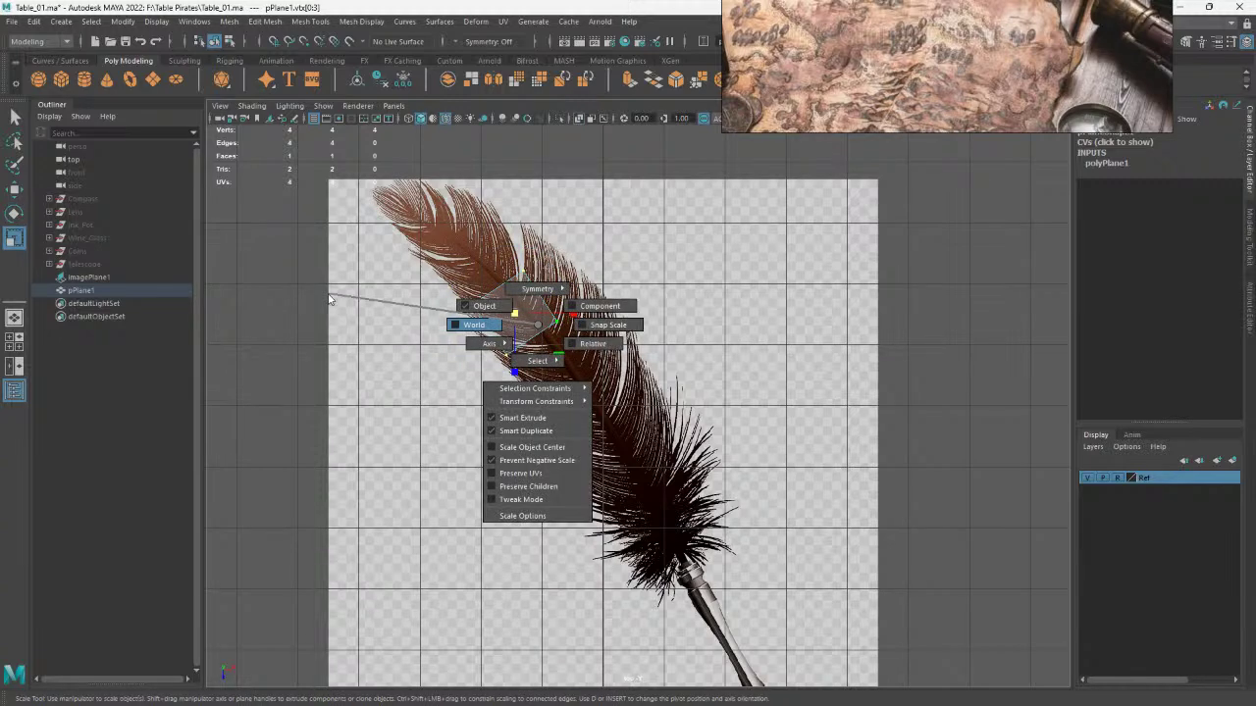
pyautogui.moveTo(560, 320)
pyautogui.mouseDown()
pyautogui.moveTo(145, 235)
pyautogui.moveTo(407, 289)
pyautogui.mouseUp()
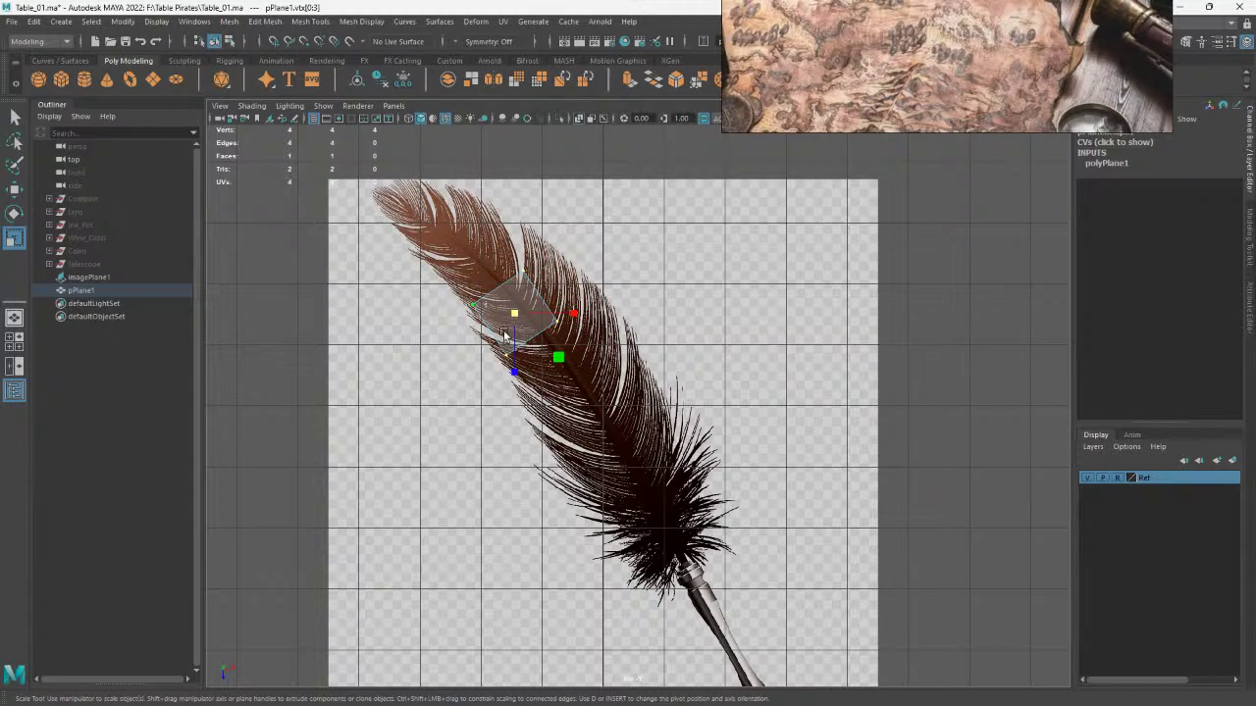
pyautogui.press('w')
pyautogui.moveTo(523, 409)
pyautogui.mouseDown()
pyautogui.moveTo(539, 331)
pyautogui.moveTo(677, 567)
pyautogui.mouseUp()
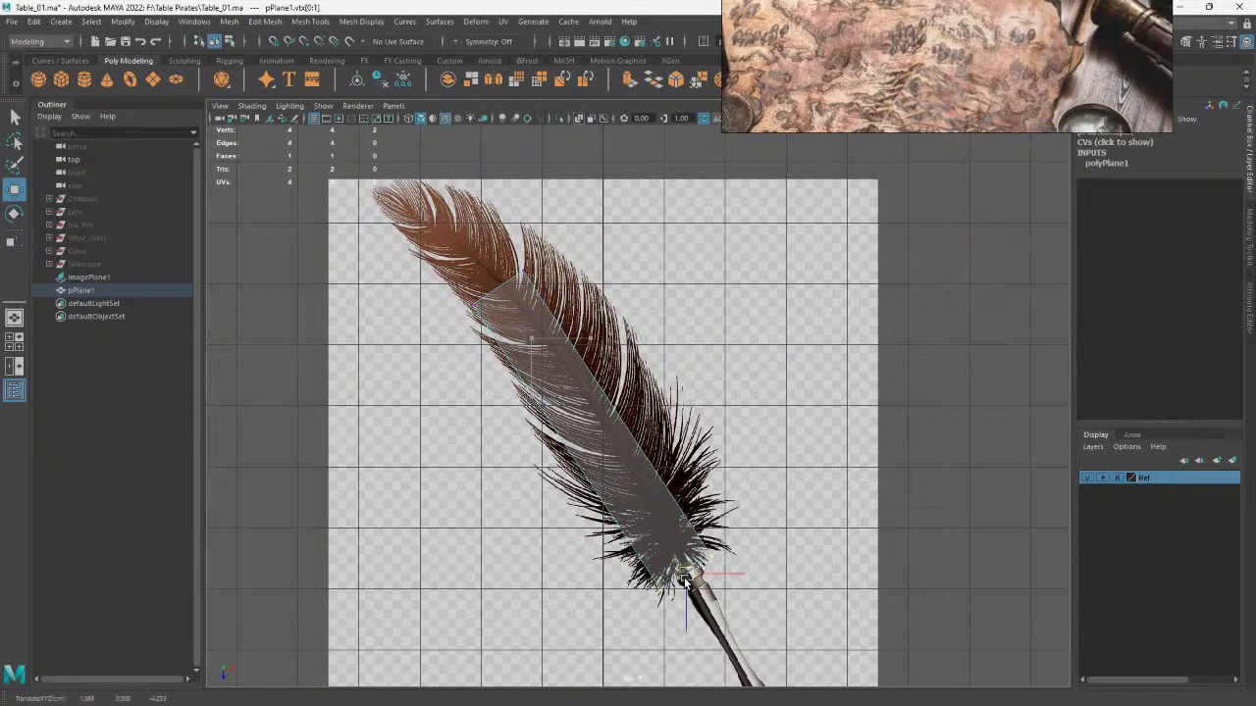
pyautogui.press('e')
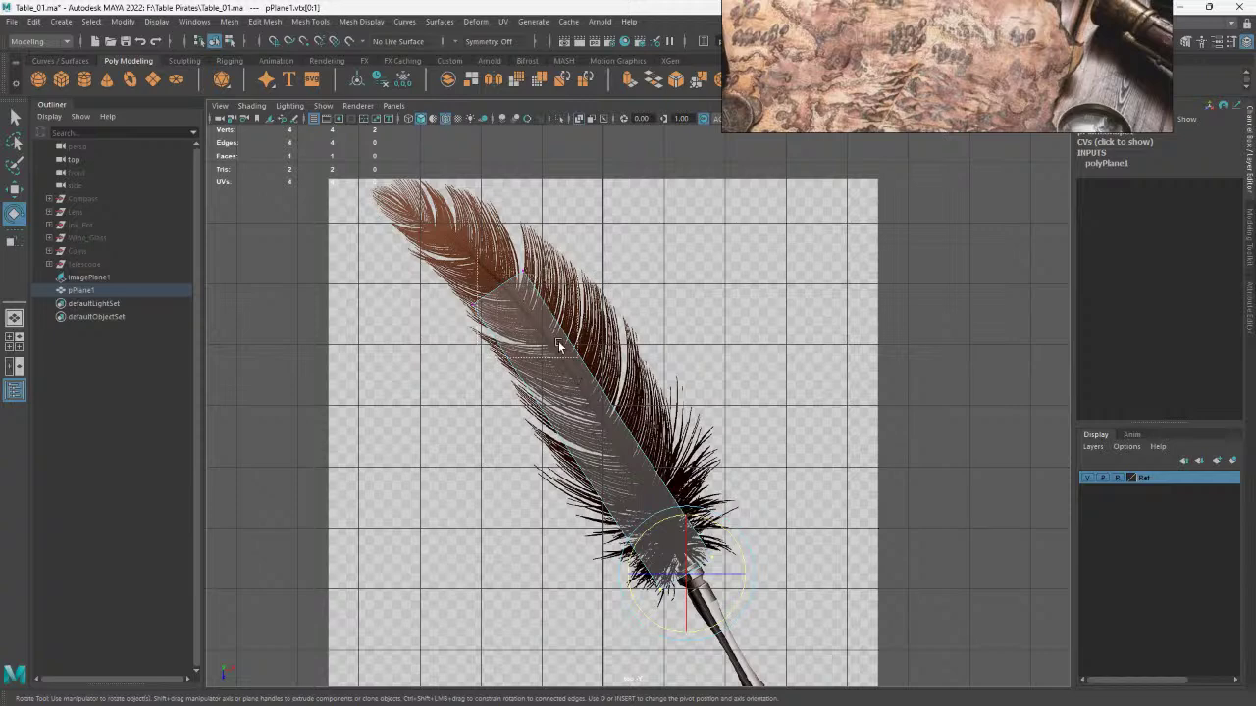
pyautogui.moveTo(451, 235)
pyautogui.mouseDown()
pyautogui.moveTo(550, 334)
pyautogui.moveTo(391, 185)
pyautogui.mouseUp()
pyautogui.press('w')
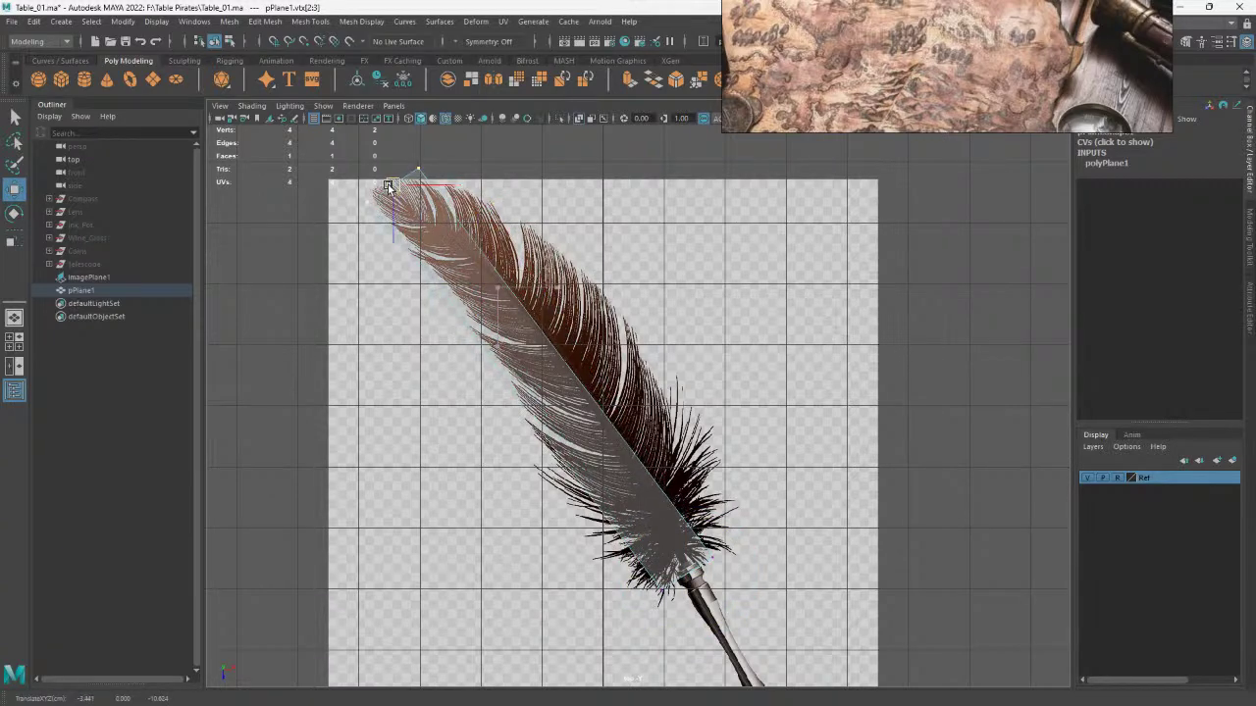
pyautogui.press('e')
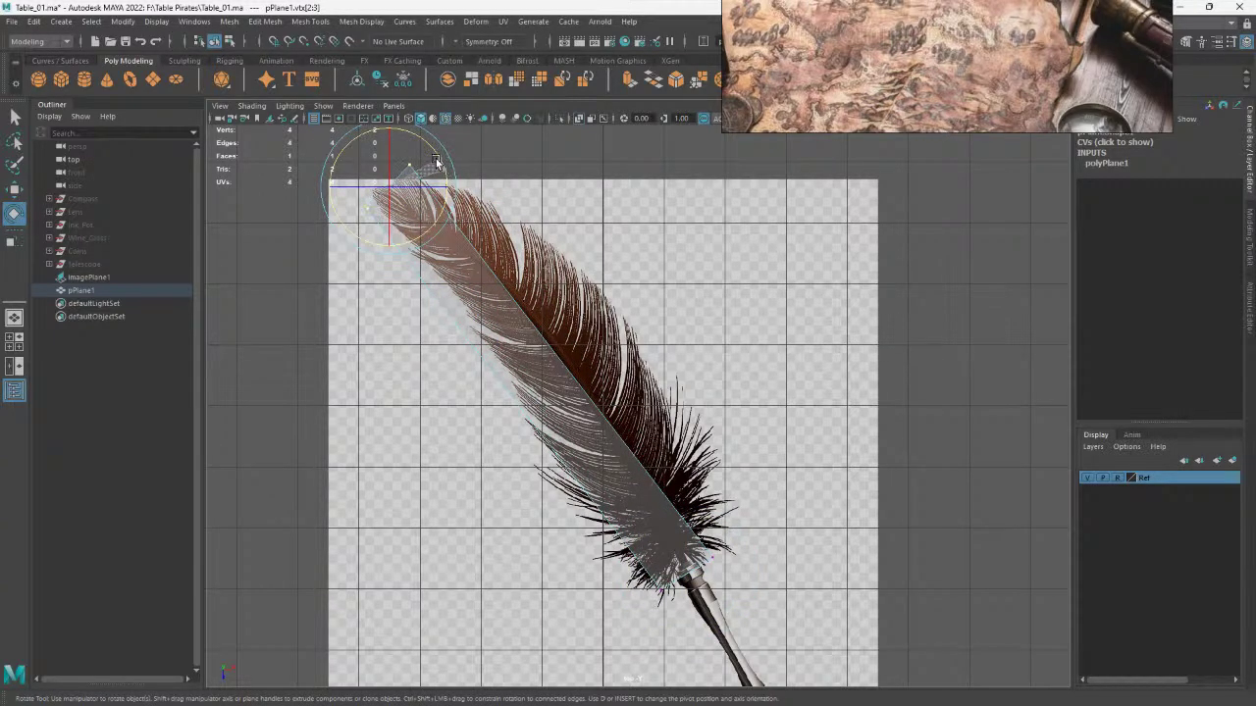
pyautogui.press('w')
# Connect the plane's long side edges and push the new midpoint vertices to the feather edge
pyautogui.moveTo(518, 322); pyautogui.dragTo(518, 295, button='right')
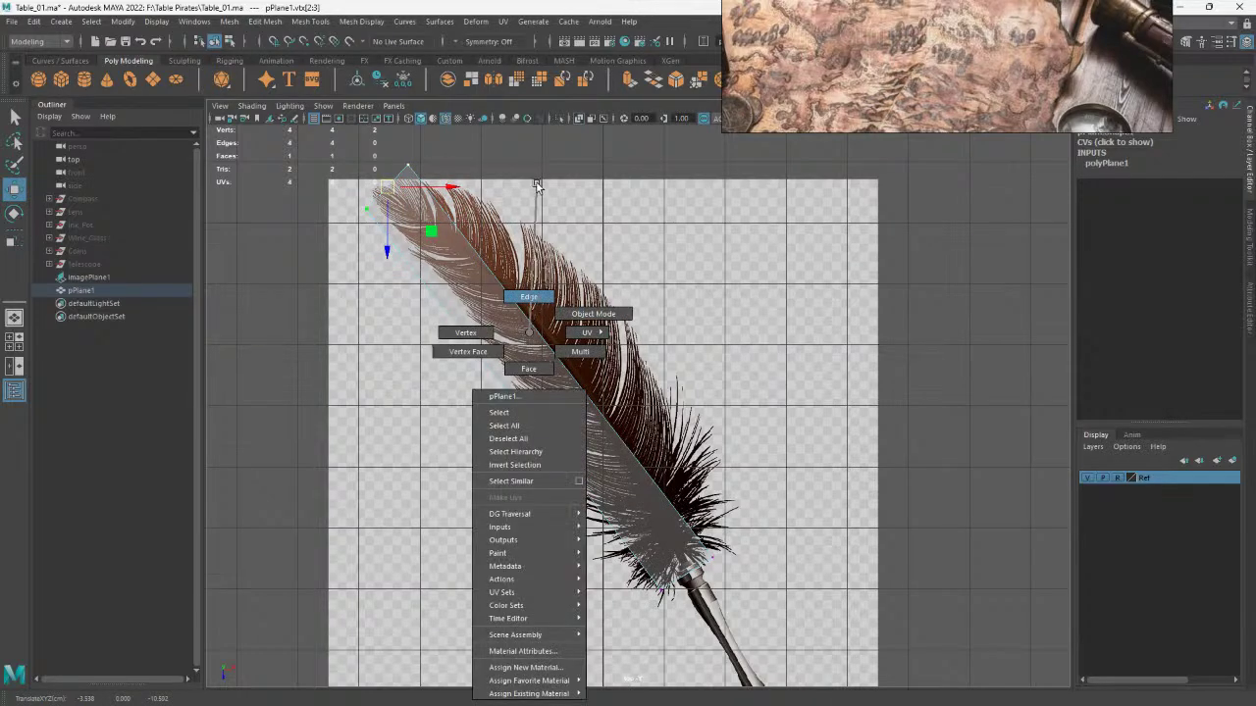
pyautogui.keyDown('shift'); pyautogui.moveTo(723, 355); pyautogui.dragTo(714, 542, button='right'); pyautogui.keyUp('shift')
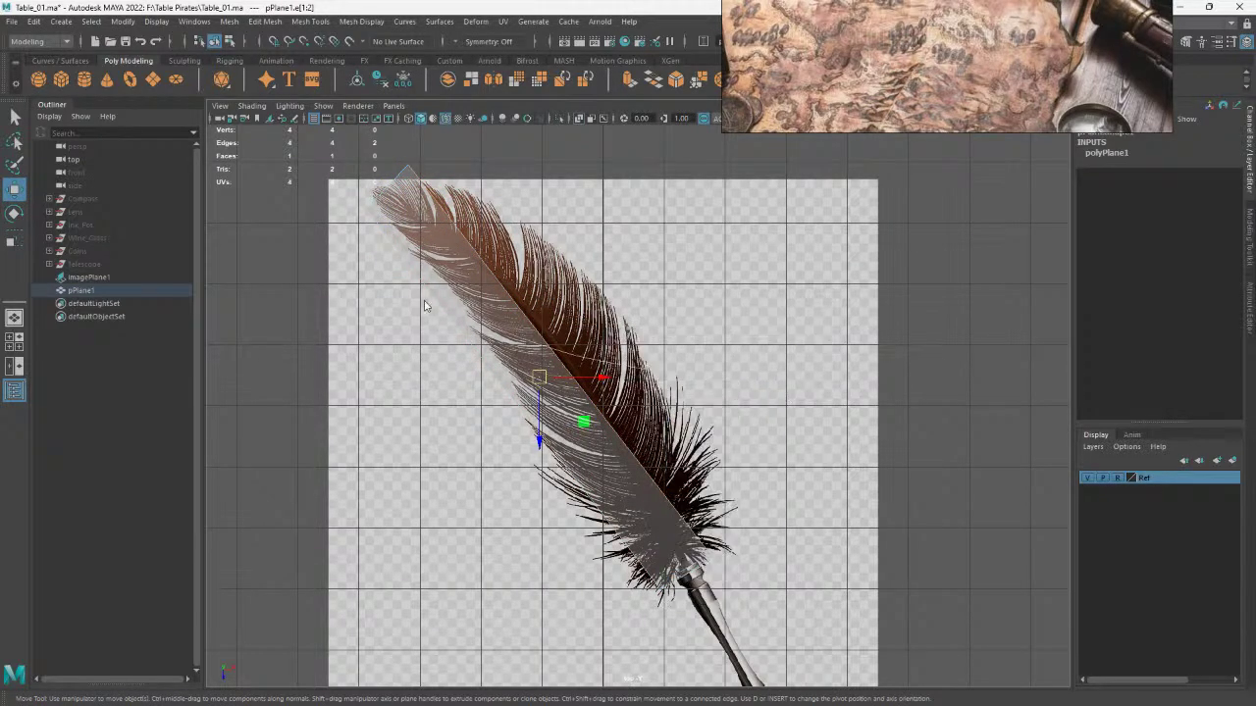
pyautogui.moveTo(735, 422); pyautogui.dragTo(496, 387, button='right')
pyautogui.keyDown('shift'); pyautogui.moveTo(847, 359); pyautogui.dragTo(841, 546, button='right'); pyautogui.keyUp('shift')
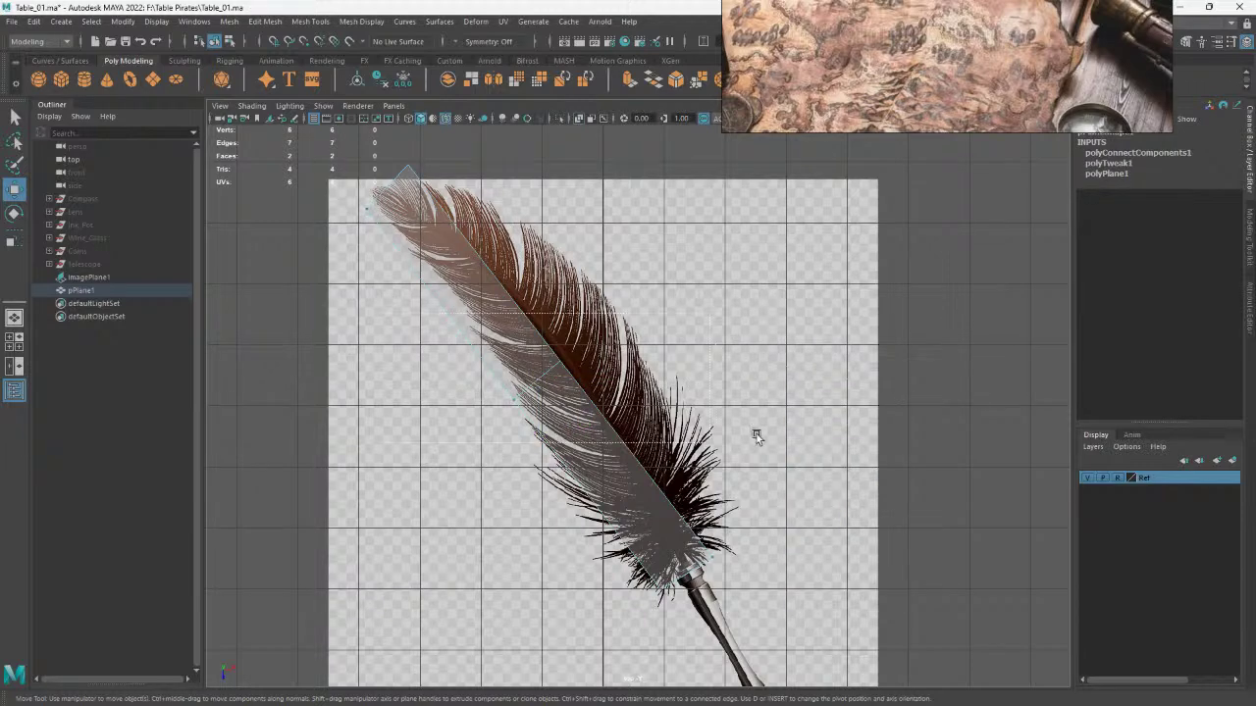
pyautogui.moveTo(759, 435); pyautogui.dragTo(579, 422)
pyautogui.moveTo(549, 370)
pyautogui.mouseDown()
pyautogui.moveTo(533, 380)
pyautogui.moveTo(635, 302)
pyautogui.mouseUp()
pyautogui.click(558, 361)
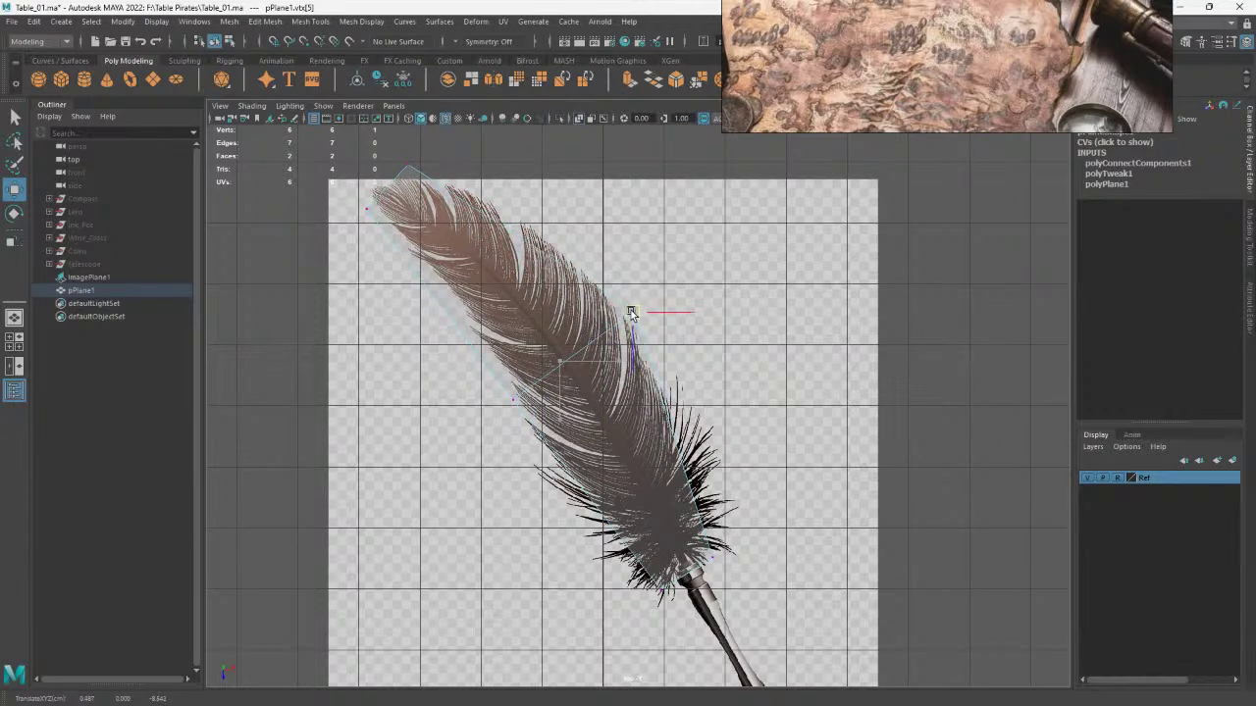
# Add a second connecting split and fit its upper and left vertices to the feather outline
pyautogui.moveTo(471, 258); pyautogui.dragTo(422, 260, button='right')
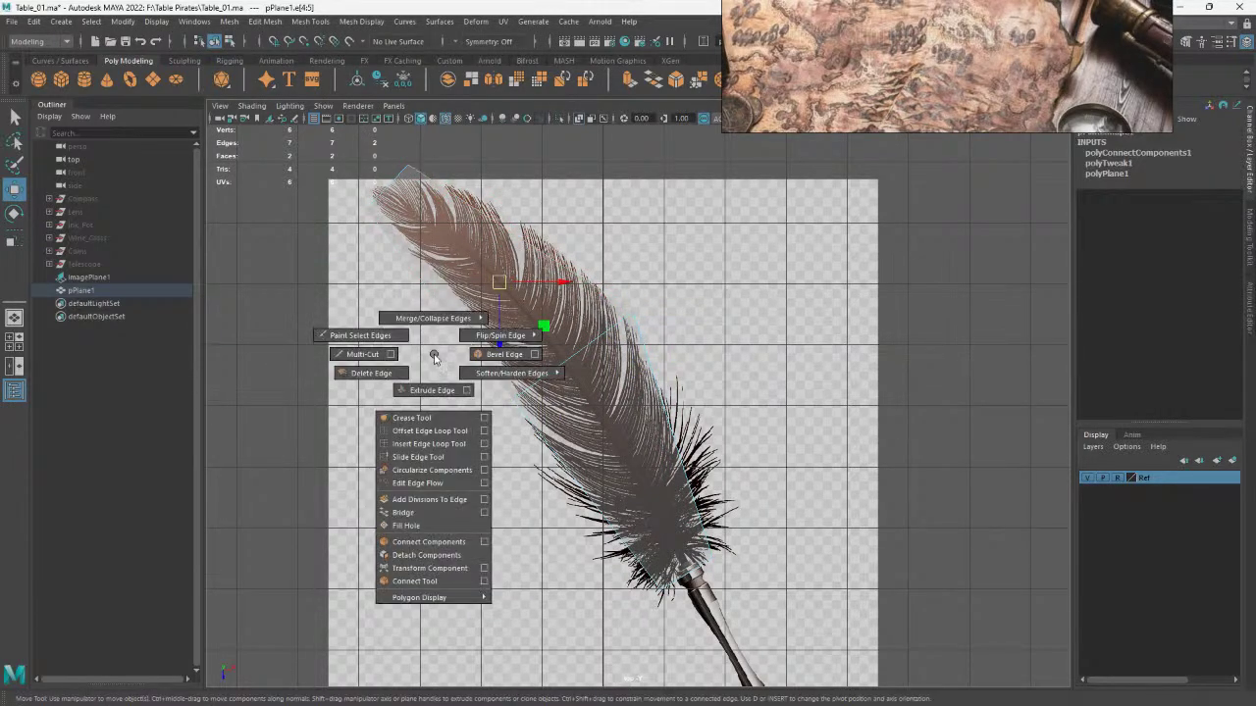
pyautogui.keyDown('shift'); pyautogui.moveTo(433, 356); pyautogui.dragTo(437, 541, button='right'); pyautogui.keyUp('shift')
pyautogui.moveTo(461, 232); pyautogui.dragTo(585, 279)
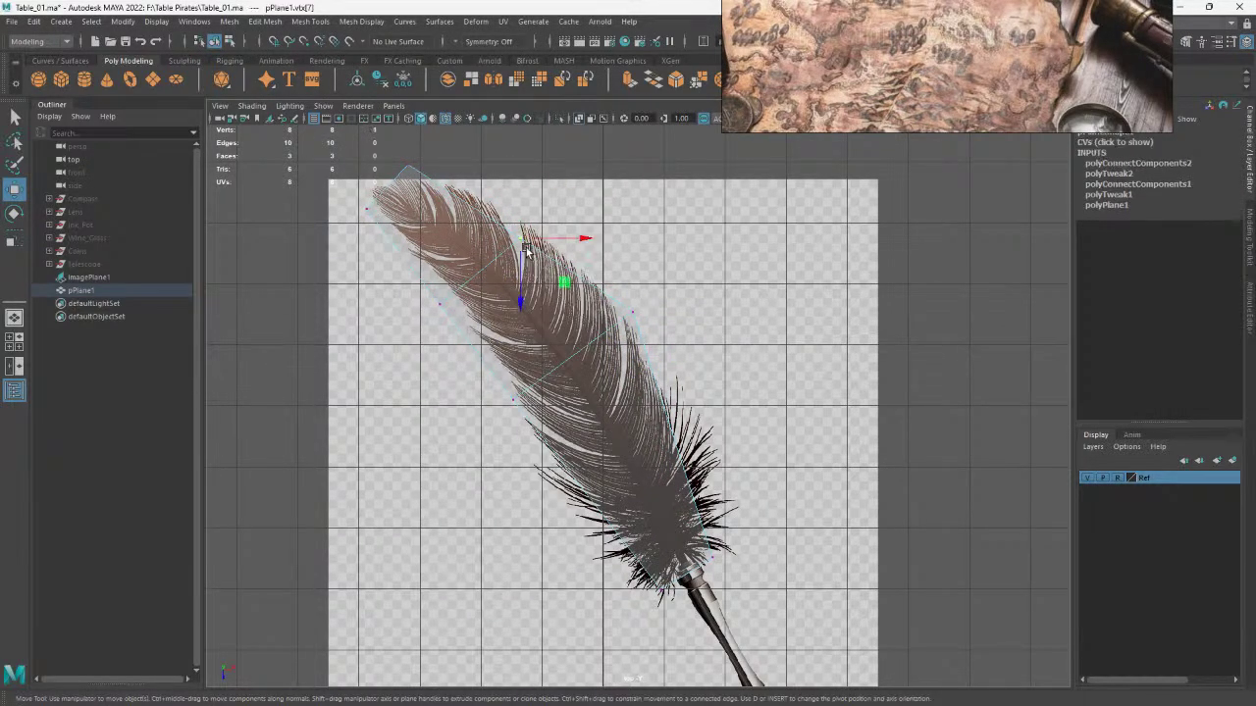
pyautogui.moveTo(520, 238); pyautogui.dragTo(530, 209)
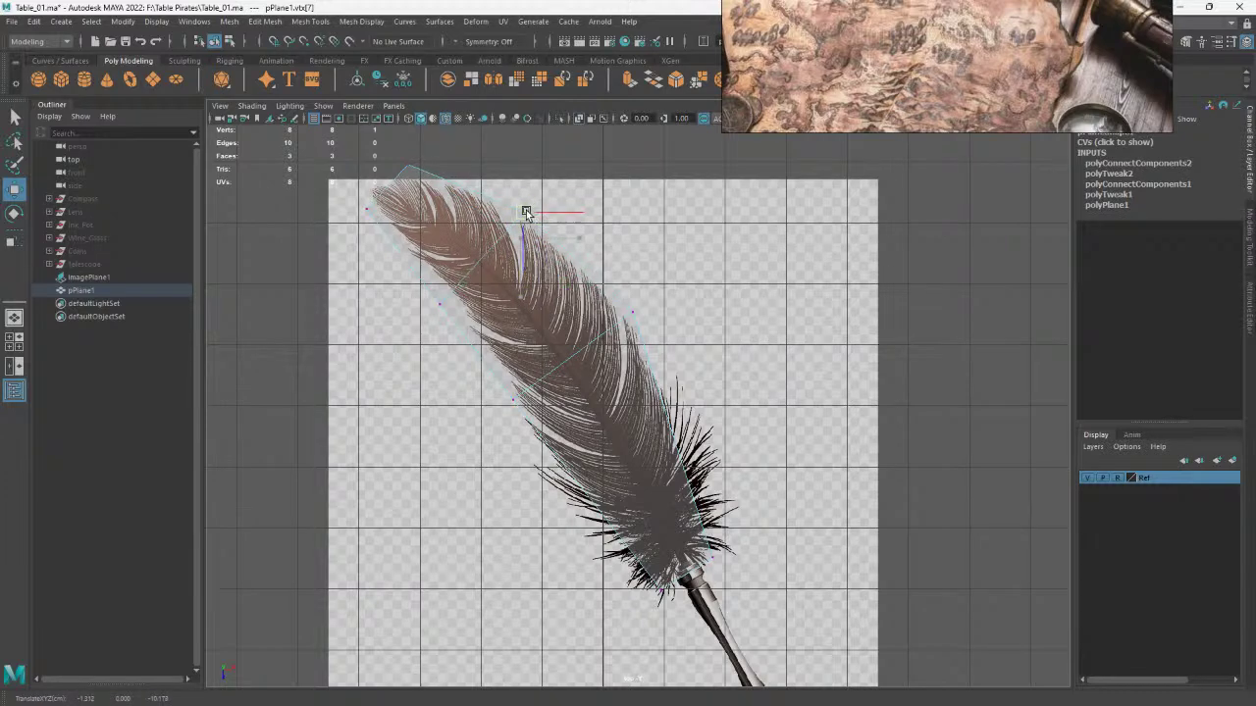
pyautogui.moveTo(415, 260)
pyautogui.mouseDown()
pyautogui.moveTo(461, 324)
pyautogui.moveTo(453, 299)
pyautogui.mouseUp()
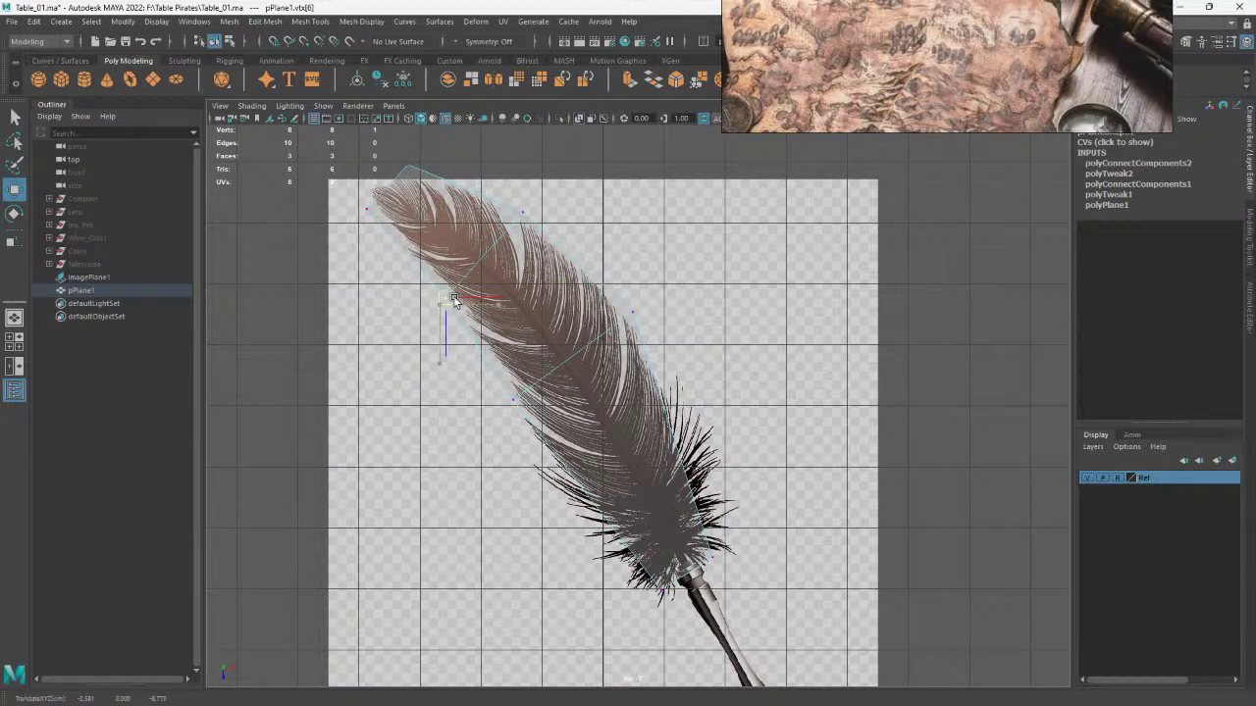
# Adjust the lower vertices, lowering the lower-right vertex slightly onto the feather
pyautogui.keyDown('alt'); pyautogui.moveTo(689, 500); pyautogui.dragTo(690, 423, button='middle'); pyautogui.keyUp('alt')
pyautogui.moveTo(636, 498)
pyautogui.mouseDown()
pyautogui.moveTo(662, 515)
pyautogui.moveTo(648, 557)
pyautogui.mouseUp()
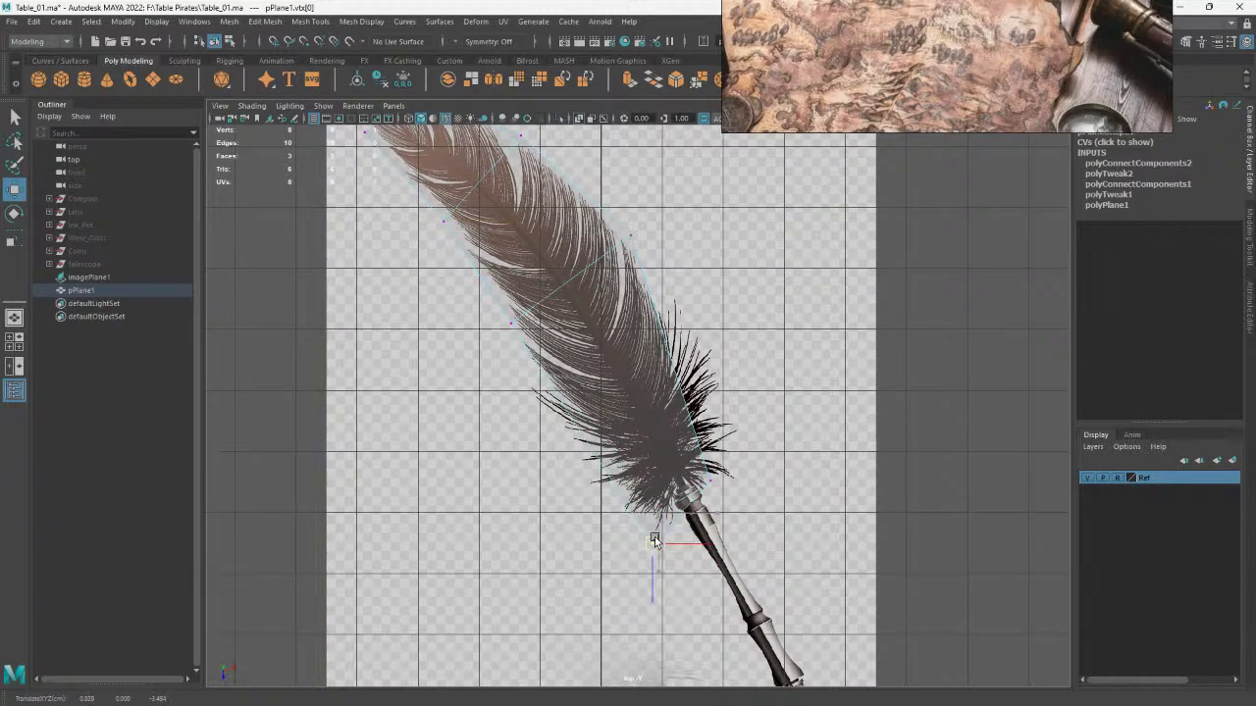
pyautogui.click(745, 485)
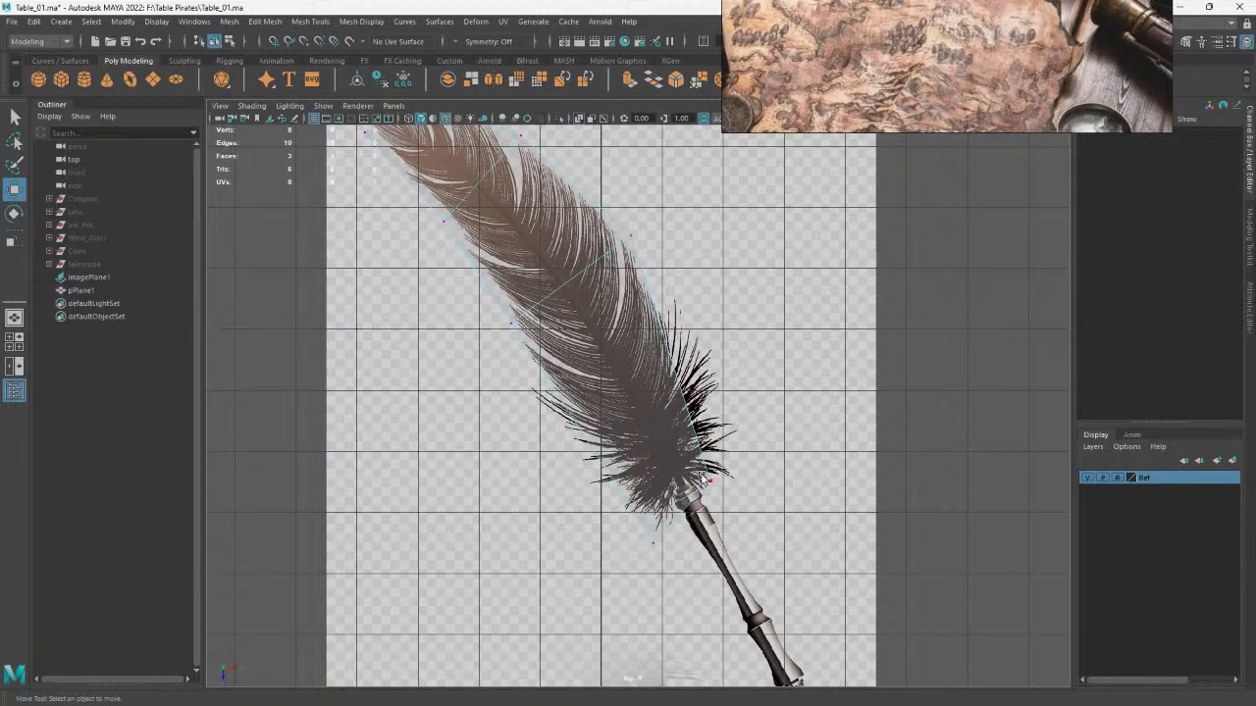
pyautogui.moveTo(835, 445); pyautogui.dragTo(835, 452, button='middle')
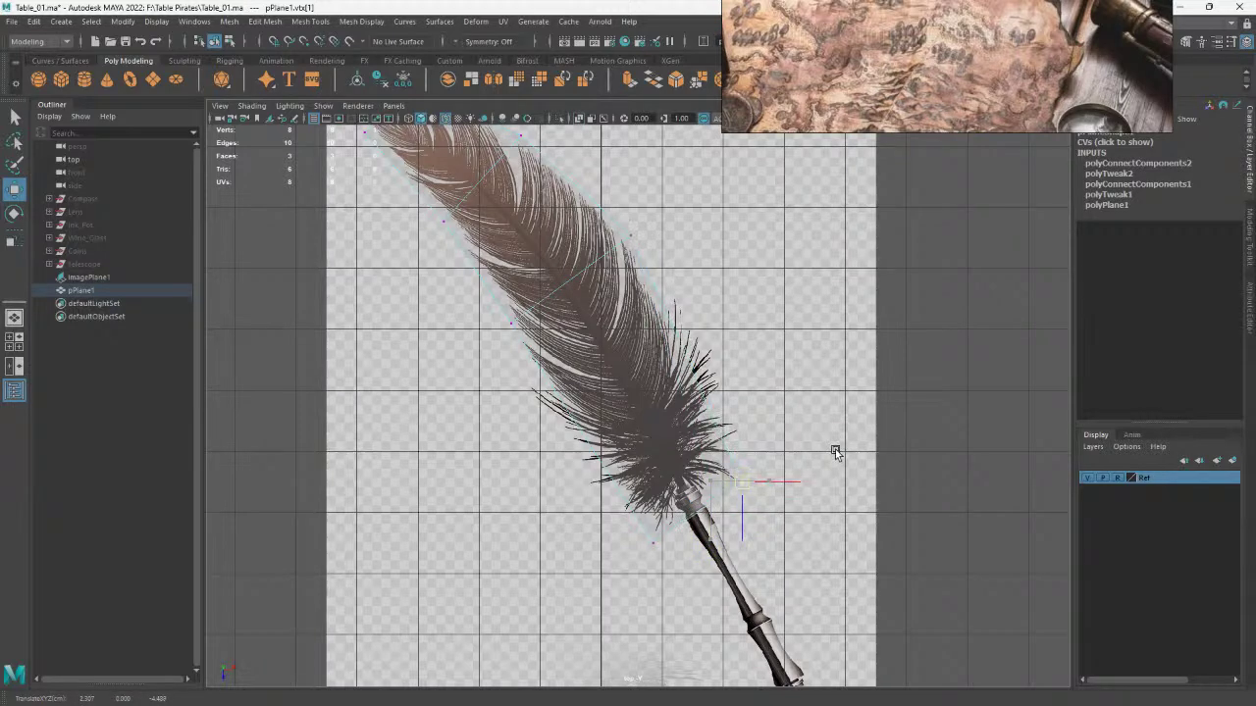
pyautogui.moveTo(719, 382); pyautogui.dragTo(719, 324, button='right')
# Split the edge ring across the lower plane and pull the new vertex left onto the outline
pyautogui.click(721, 358)
pyautogui.keyDown('shift'); pyautogui.moveTo(790, 285); pyautogui.dragTo(1032, 475, button='right'); pyautogui.keyUp('shift')
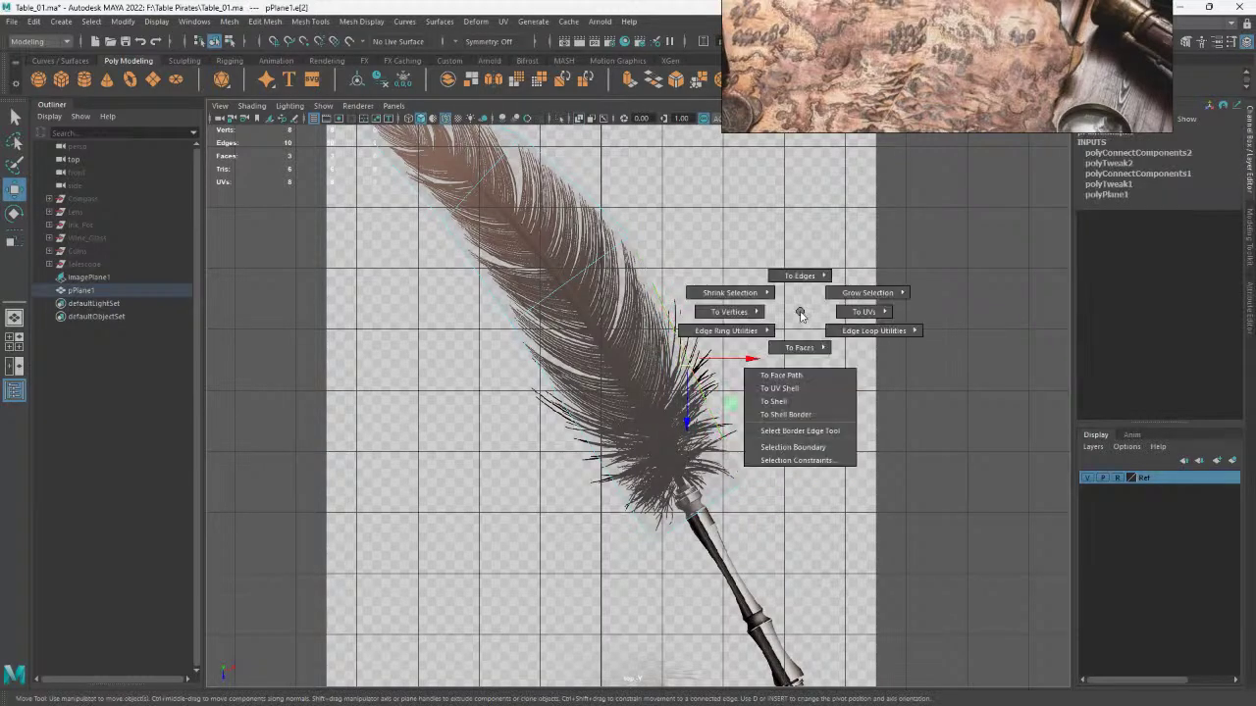
pyautogui.moveTo(785, 225); pyautogui.dragTo(745, 211, button='right')
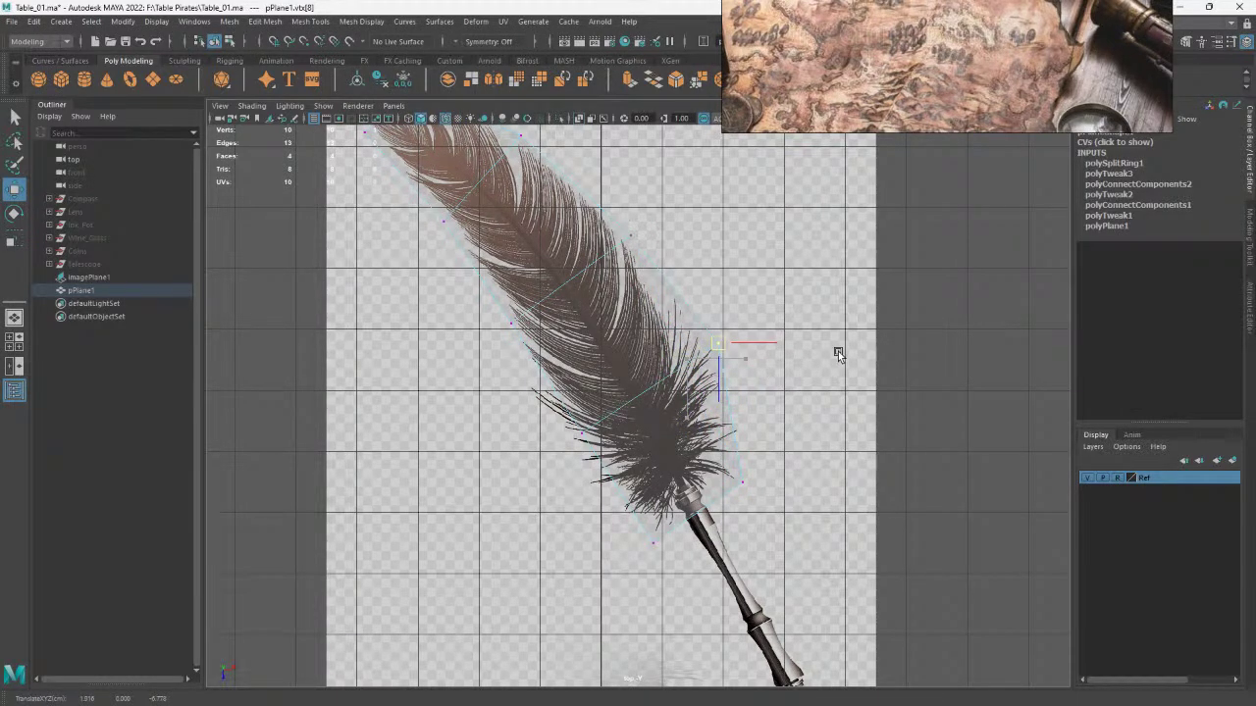
pyautogui.moveTo(734, 430); pyautogui.dragTo(799, 493)
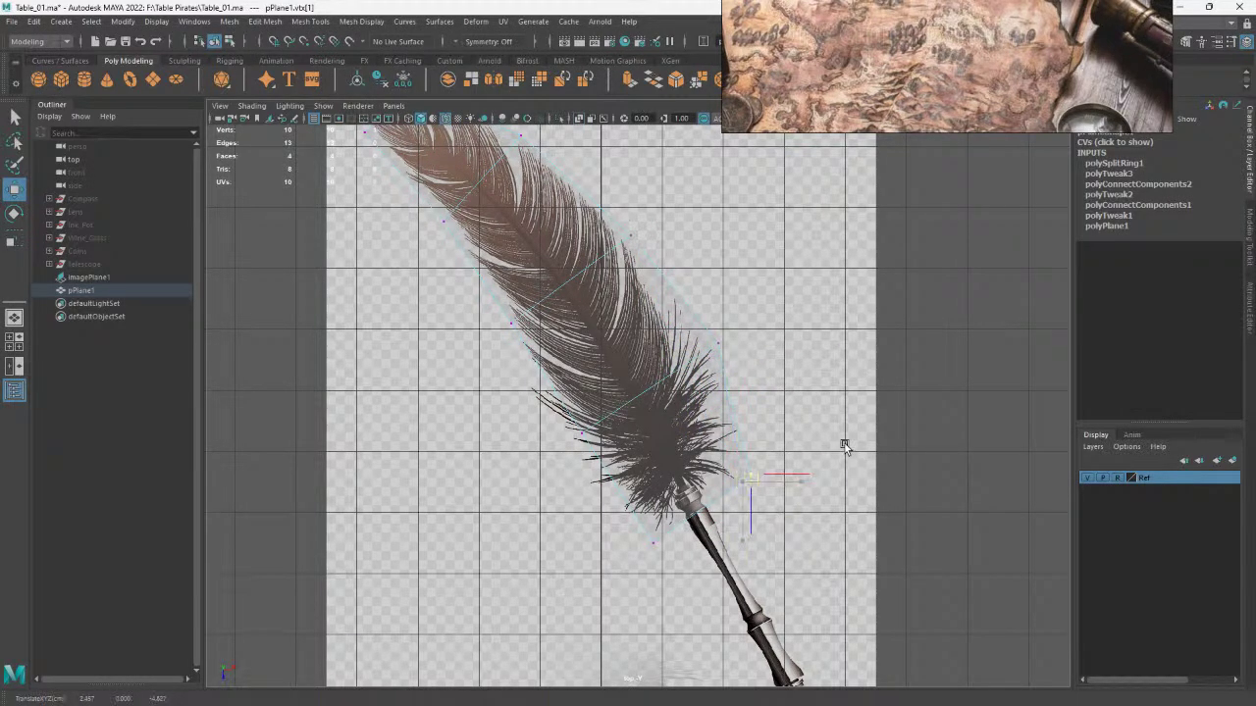
pyautogui.click(574, 435)
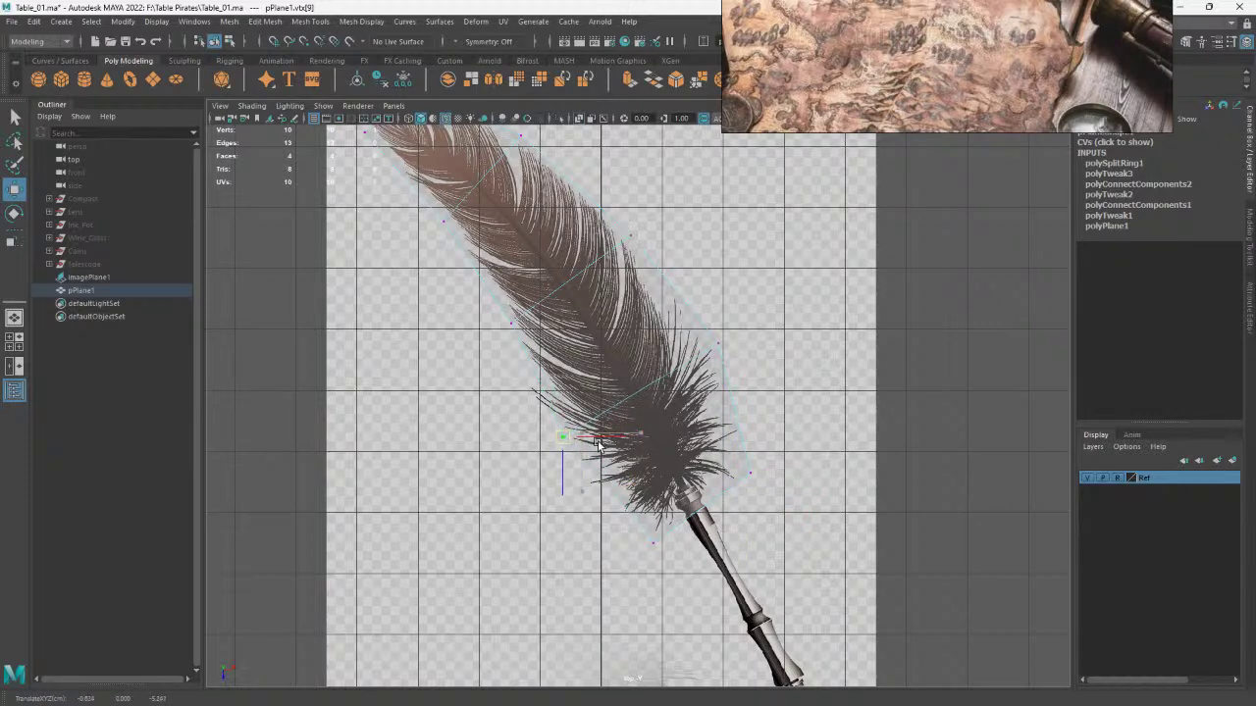
pyautogui.click(650, 543)
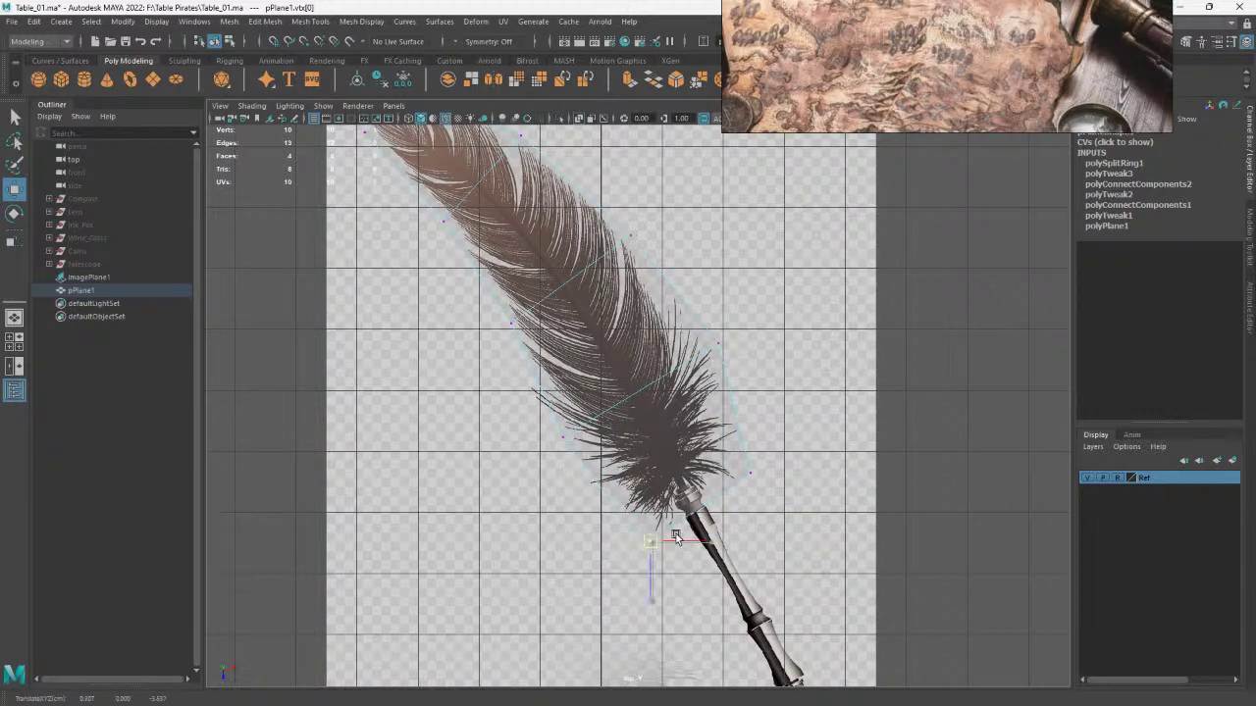
pyautogui.click(598, 440)
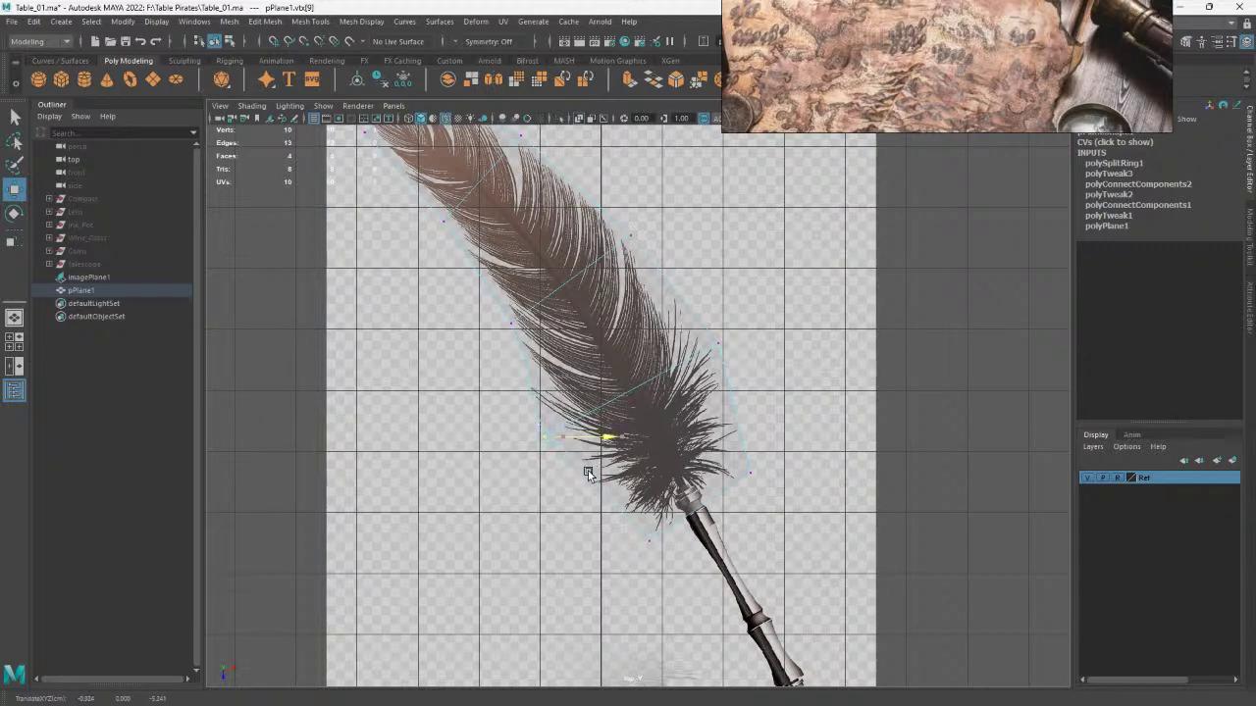
pyautogui.moveTo(577, 438)
pyautogui.mouseDown()
pyautogui.moveTo(545, 447)
pyautogui.moveTo(549, 459)
pyautogui.mouseUp()
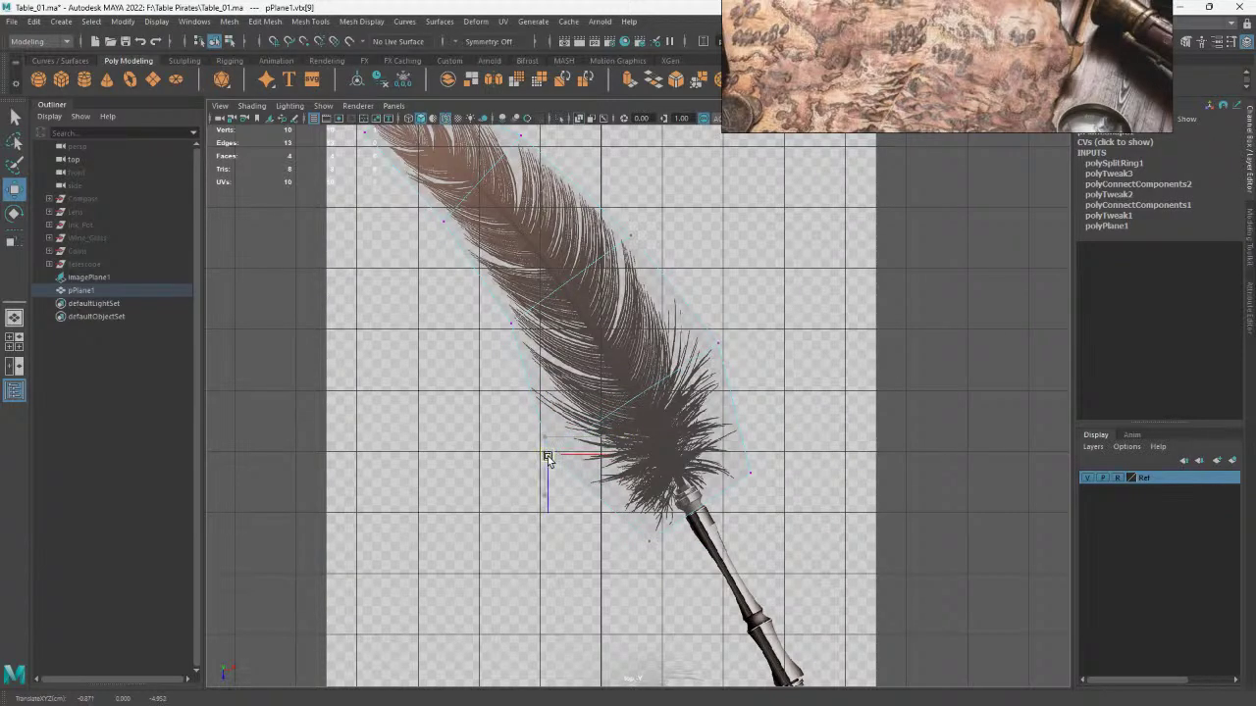
pyautogui.click(501, 326)
pyautogui.scroll(1, 500, 325)
pyautogui.keyDown('alt'); pyautogui.moveTo(609, 416); pyautogui.dragTo(663, 472, button='middle'); pyautogui.keyUp('alt')
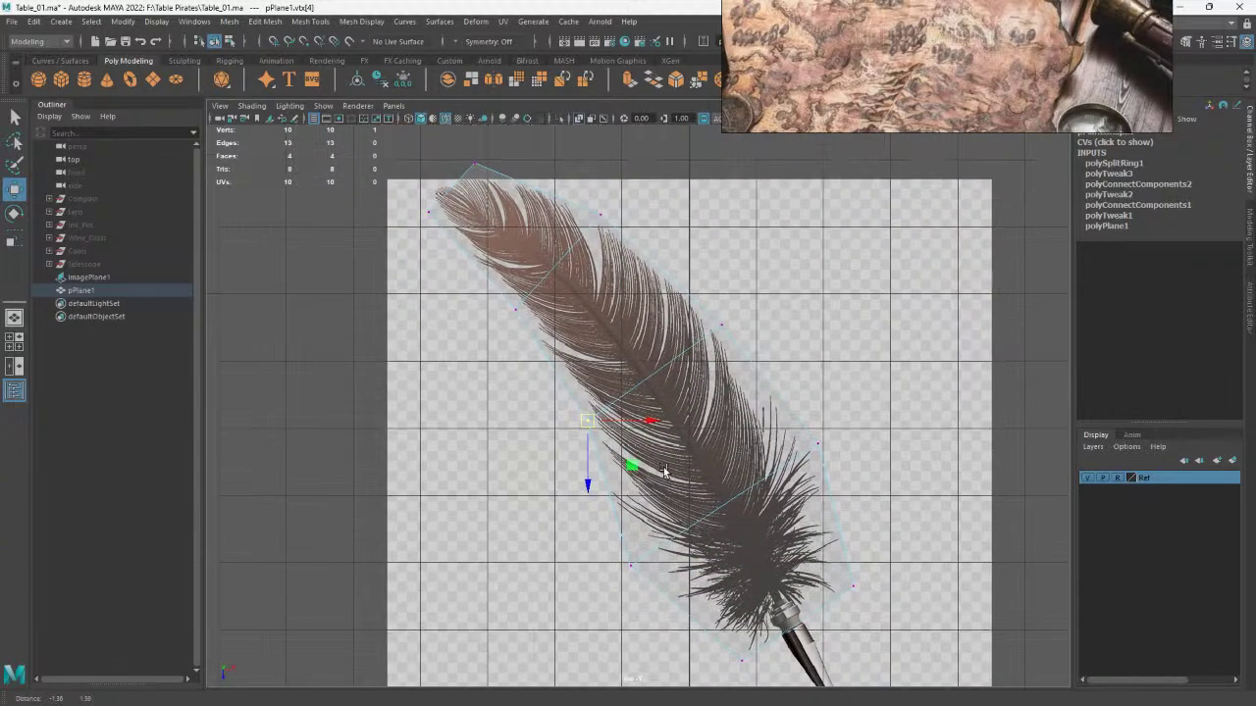
# Insert an edge loop down the feather's centre and pull the top vertices onto the feather tip
pyautogui.keyDown('shift'); pyautogui.moveTo(489, 256); pyautogui.dragTo(481, 295, button='right'); pyautogui.keyUp('shift')
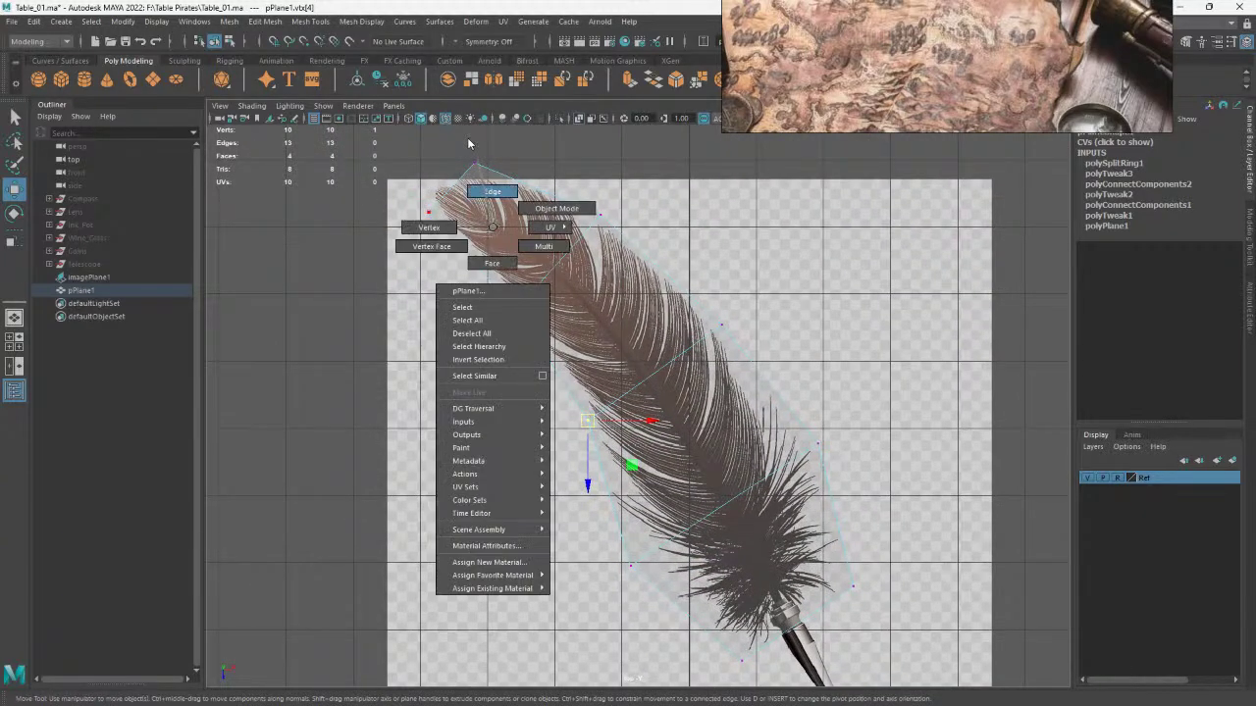
pyautogui.keyDown('shift'); pyautogui.moveTo(491, 210); pyautogui.dragTo(575, 330, button='right'); pyautogui.keyUp('shift')
pyautogui.moveTo(555, 212); pyautogui.dragTo(499, 218, button='right')
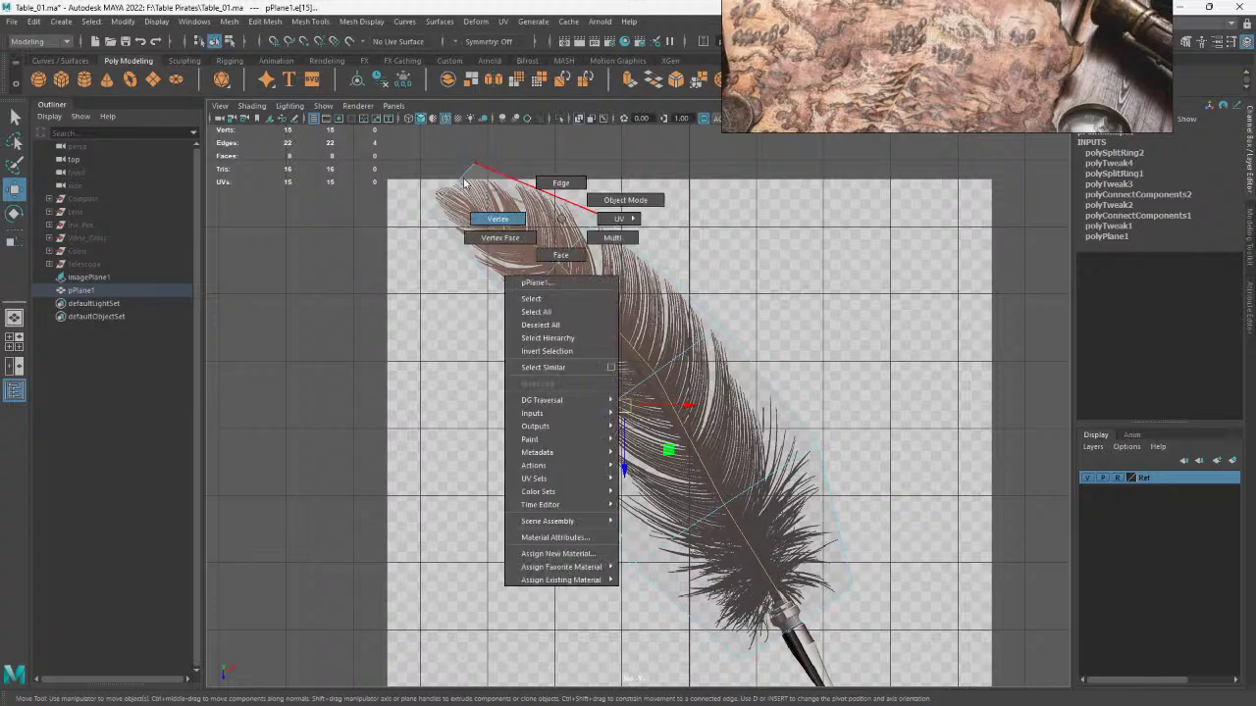
pyautogui.click(477, 200)
pyautogui.click(429, 177)
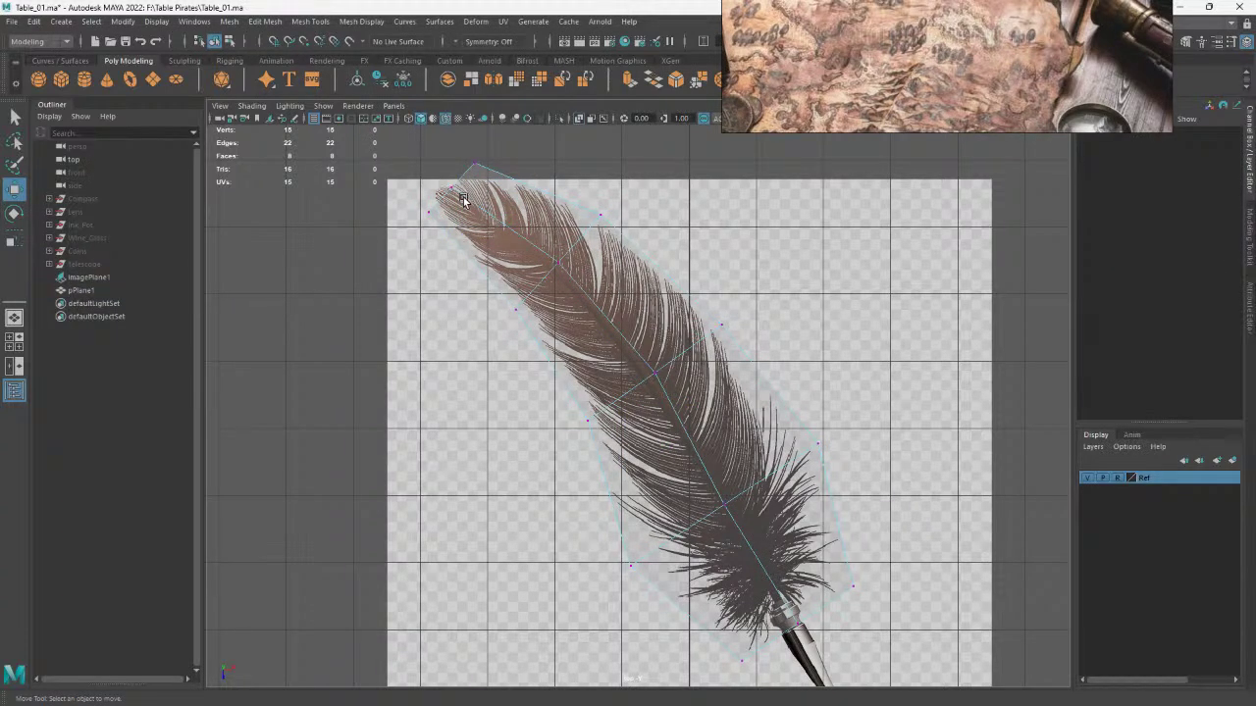
pyautogui.moveTo(469, 200); pyautogui.dragTo(469, 201)
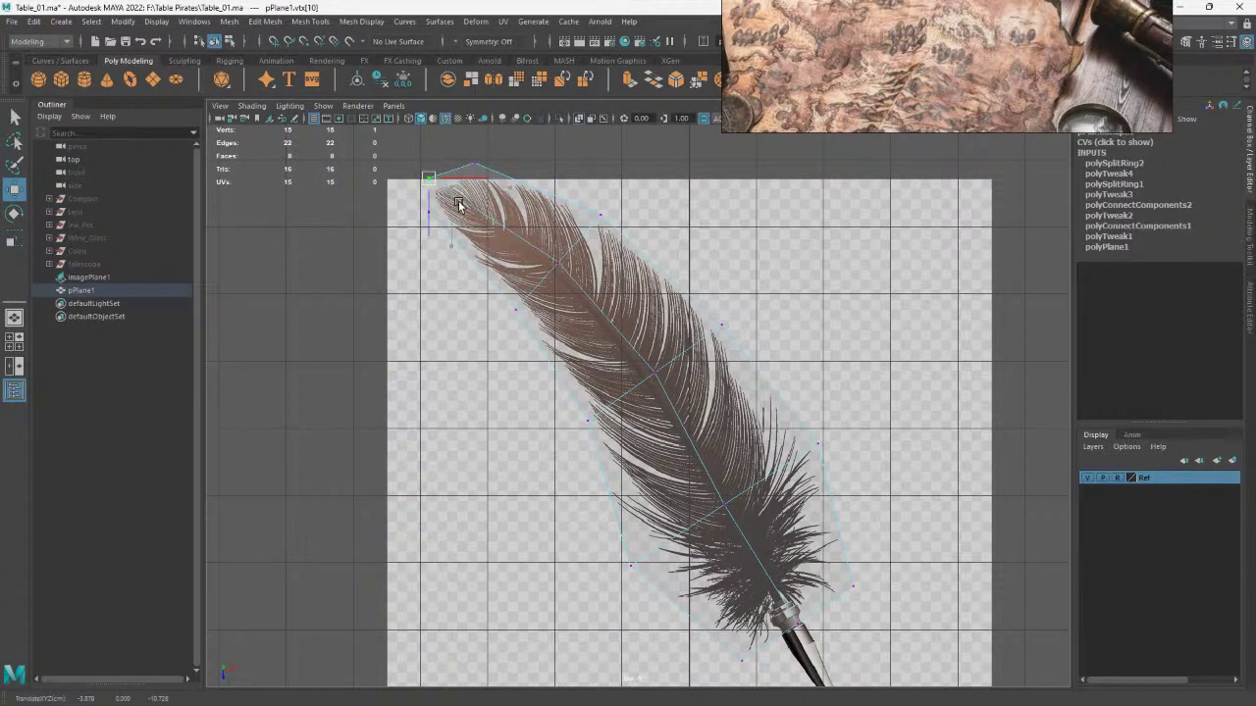
pyautogui.click(494, 169)
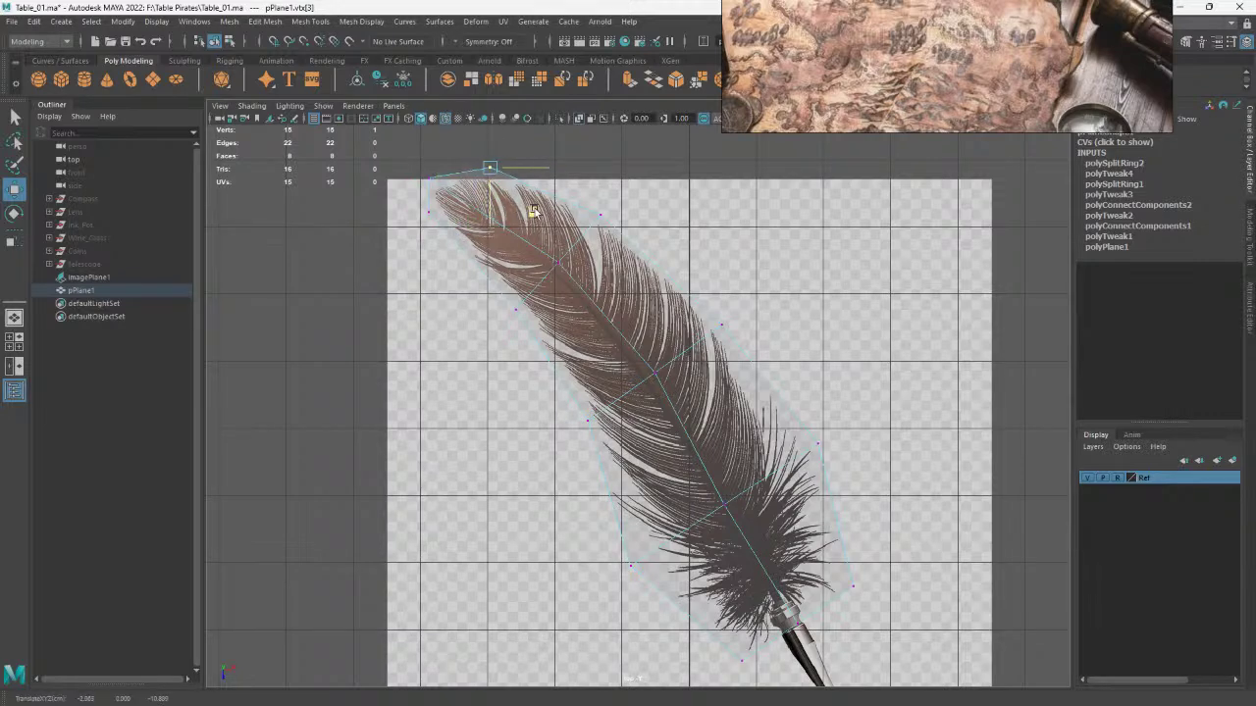
pyautogui.moveTo(410, 200); pyautogui.dragTo(443, 239)
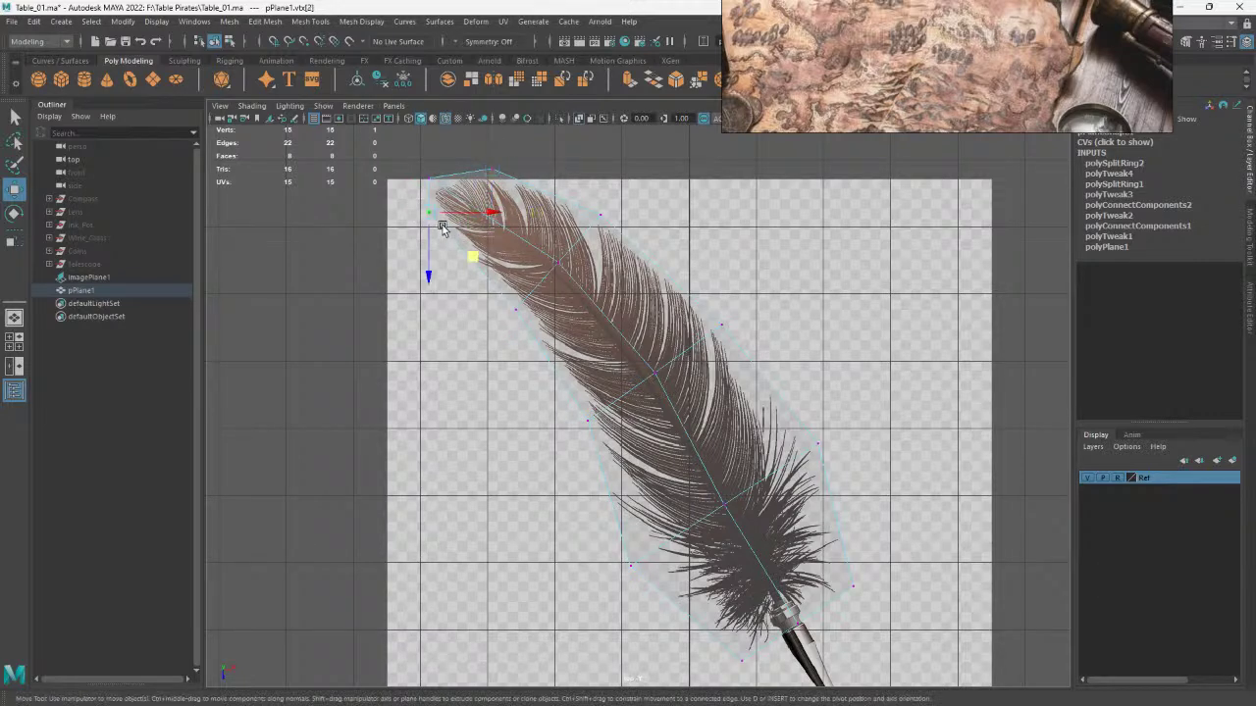
# Adjust the vertex at the quill base and return to Object Mode
pyautogui.keyDown('alt'); pyautogui.moveTo(747, 443); pyautogui.dragTo(753, 395, button='middle'); pyautogui.keyUp('alt')
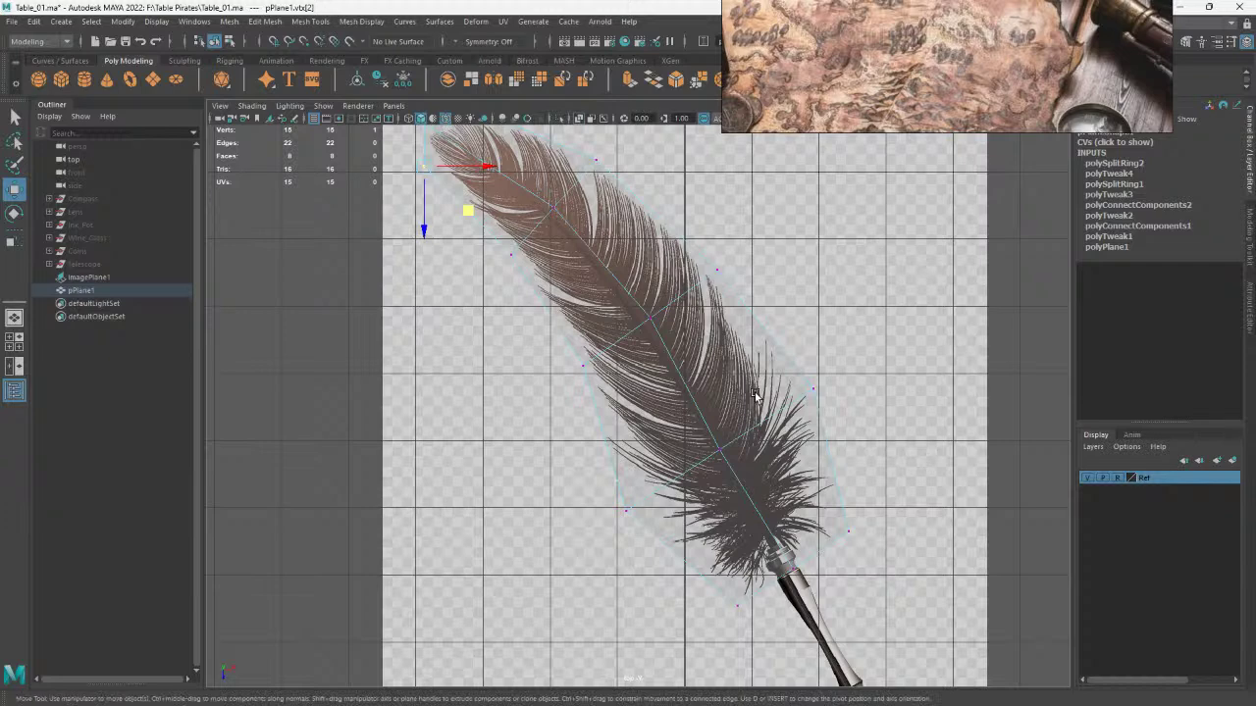
pyautogui.moveTo(759, 561); pyautogui.dragTo(822, 579)
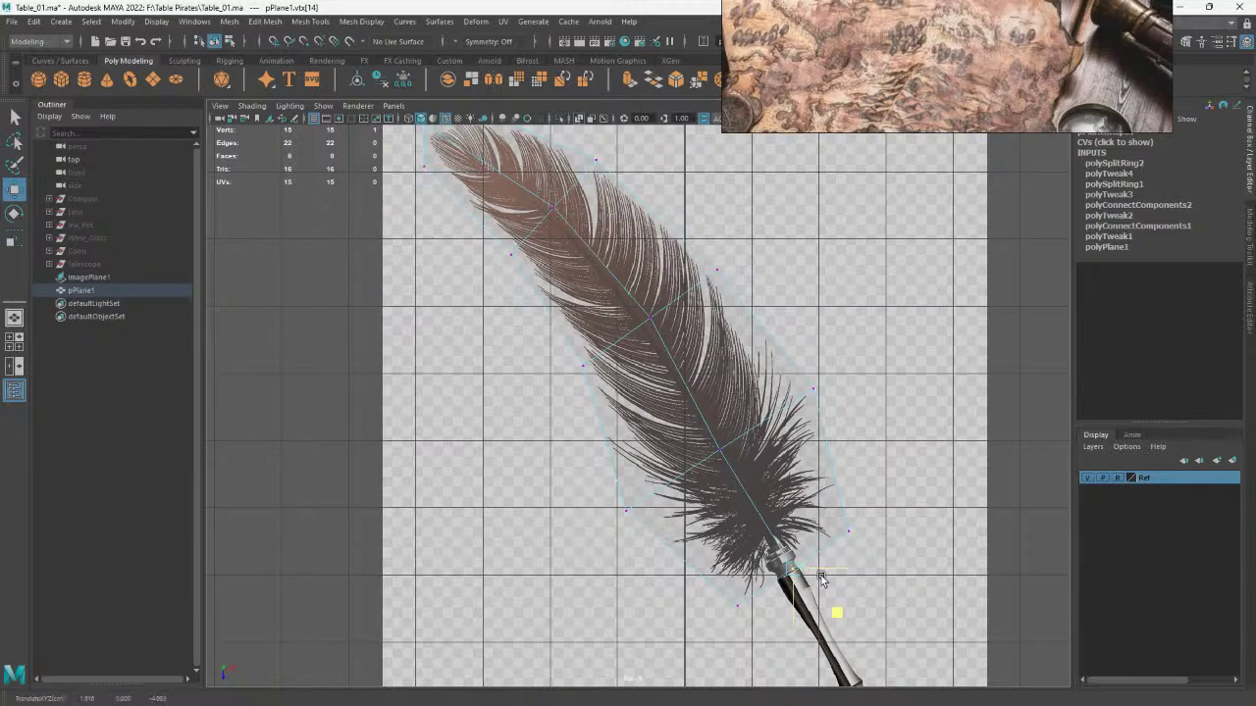
pyautogui.moveTo(715, 338); pyautogui.dragTo(775, 312, button='right')
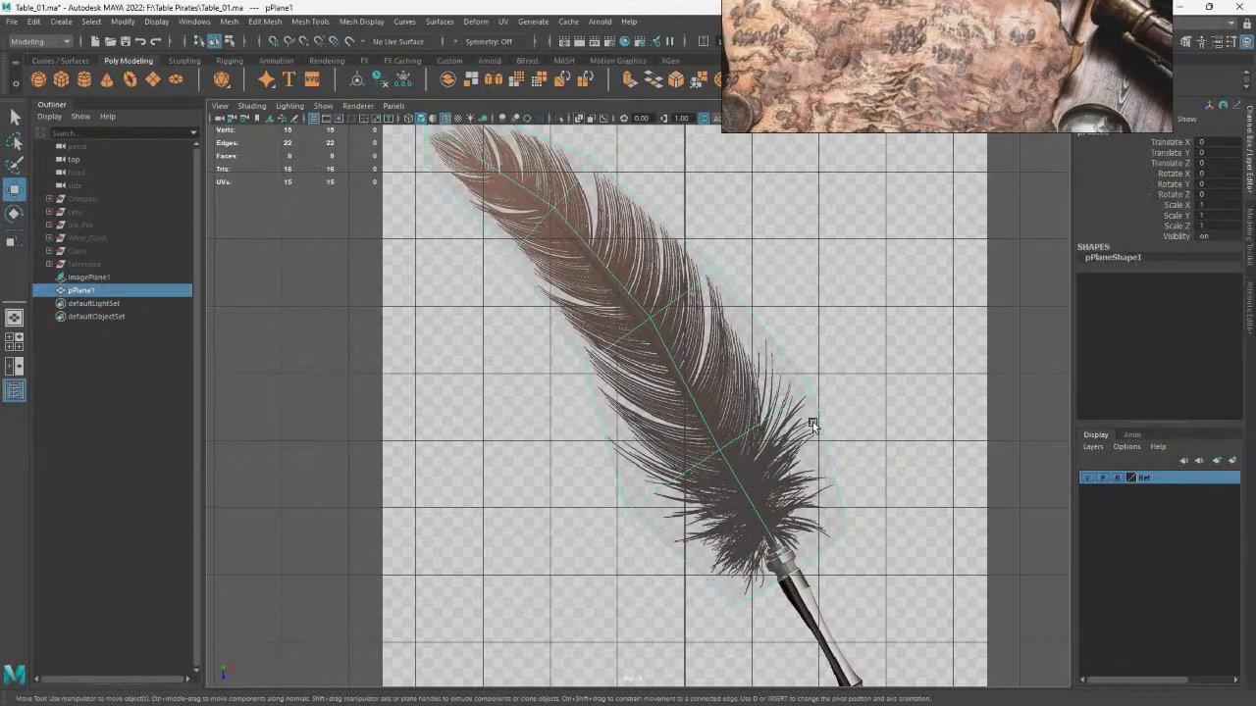
# Select the feather plane's top edge and lift it to start curving the vane
pyautogui.press('a')
pyautogui.keyDown('alt'); pyautogui.moveTo(772, 381); pyautogui.dragTo(735, 491, button='right'); pyautogui.keyUp('alt')
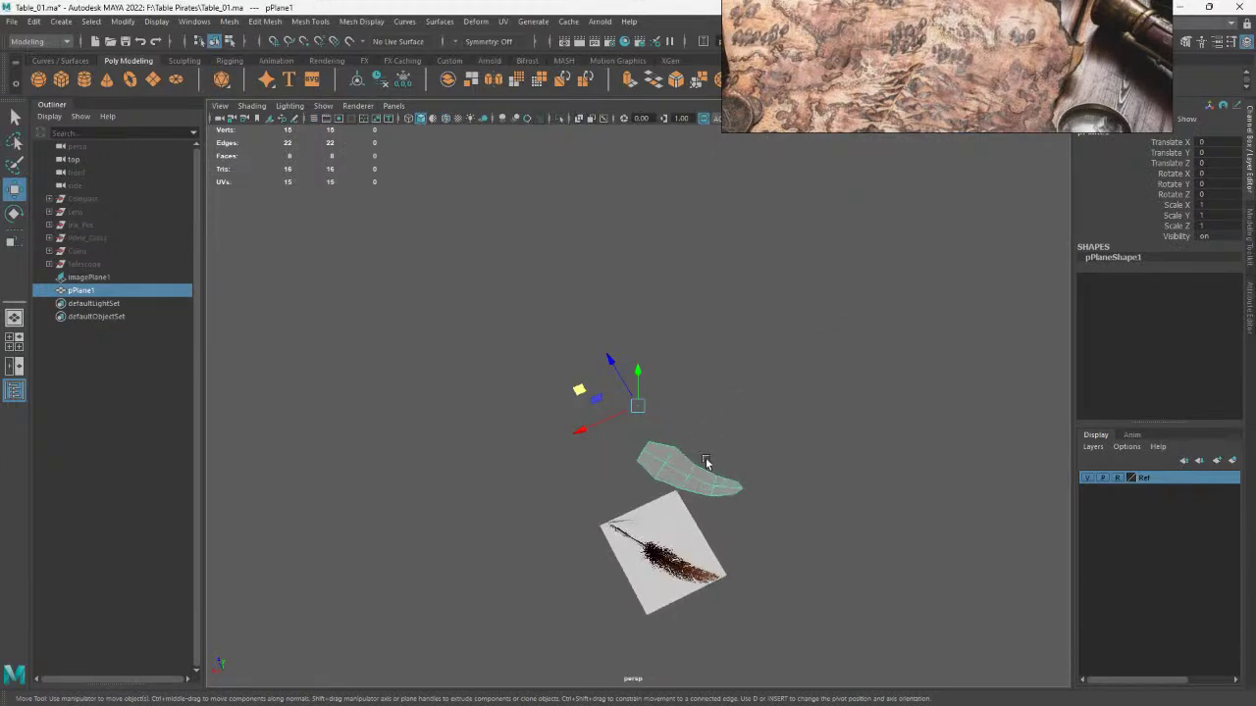
pyautogui.moveTo(735, 490)
pyautogui.keyDown('alt'); pyautogui.mouseDown()
pyautogui.moveTo(652, 321)
pyautogui.moveTo(720, 384)
pyautogui.mouseUp(); pyautogui.keyUp('alt')
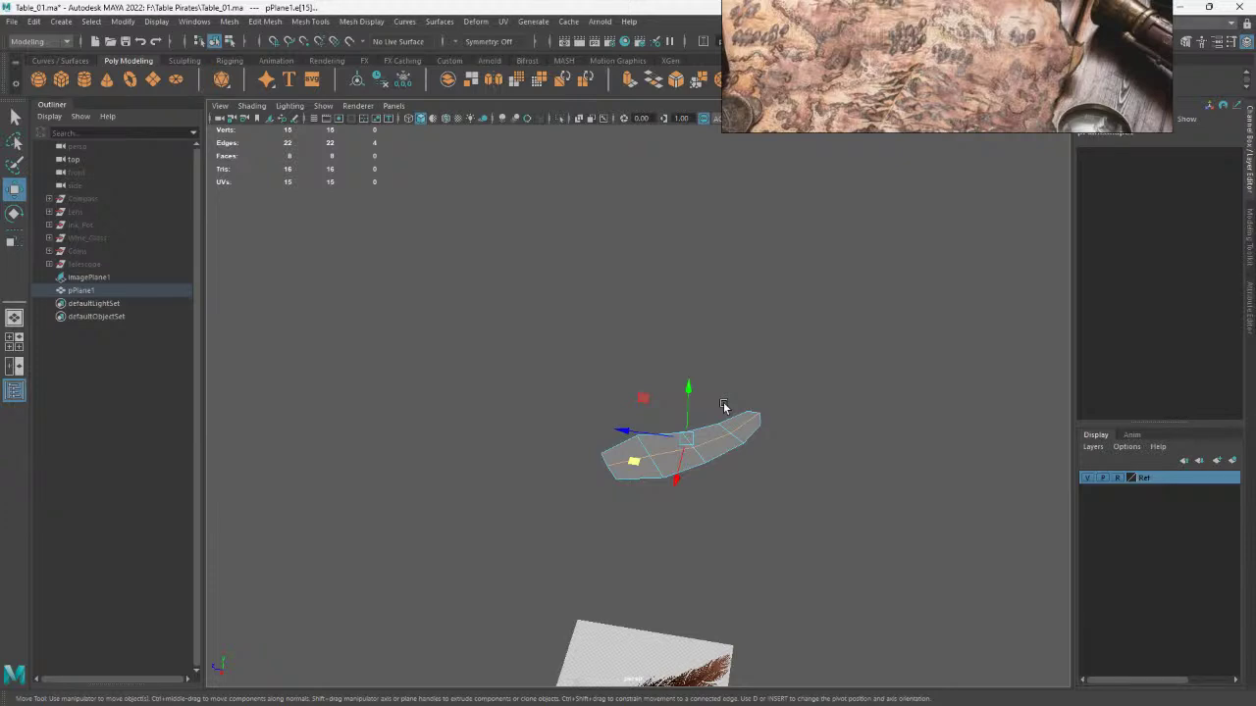
pyautogui.keyDown('alt'); pyautogui.moveTo(723, 407); pyautogui.dragTo(880, 79, button='right'); pyautogui.keyUp('alt')
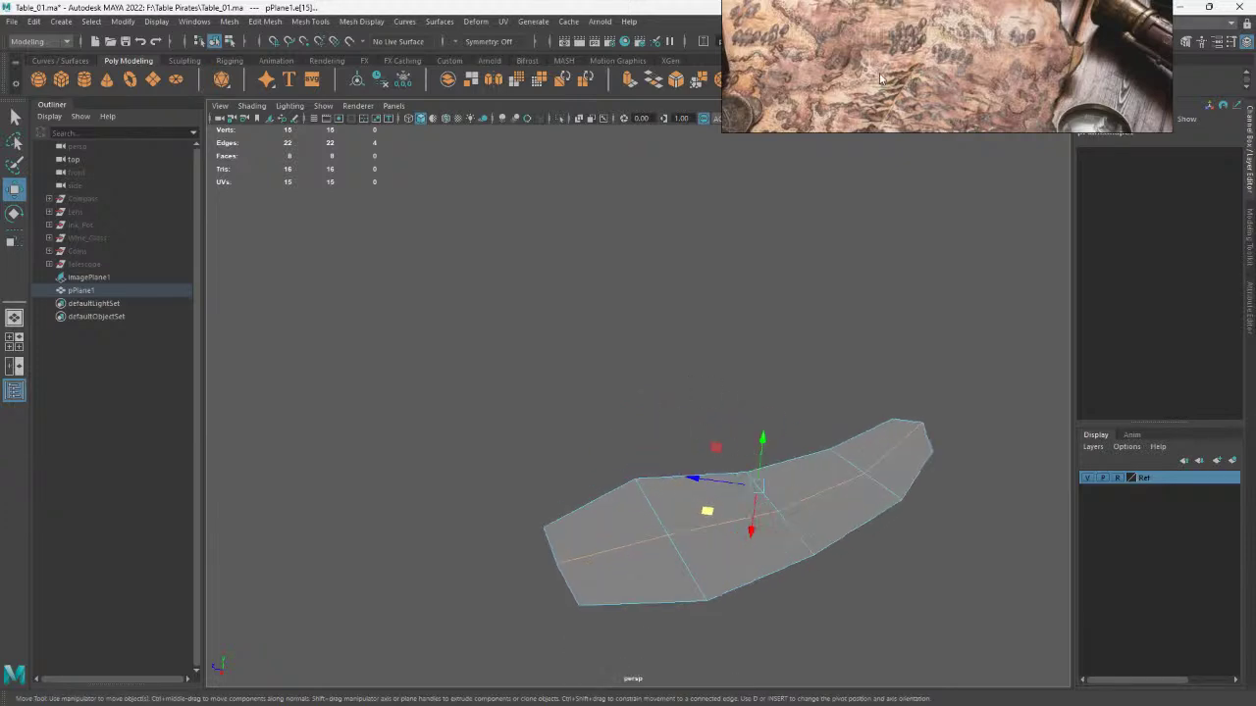
pyautogui.keyDown('alt'); pyautogui.moveTo(726, 446); pyautogui.dragTo(815, 448); pyautogui.keyUp('alt')
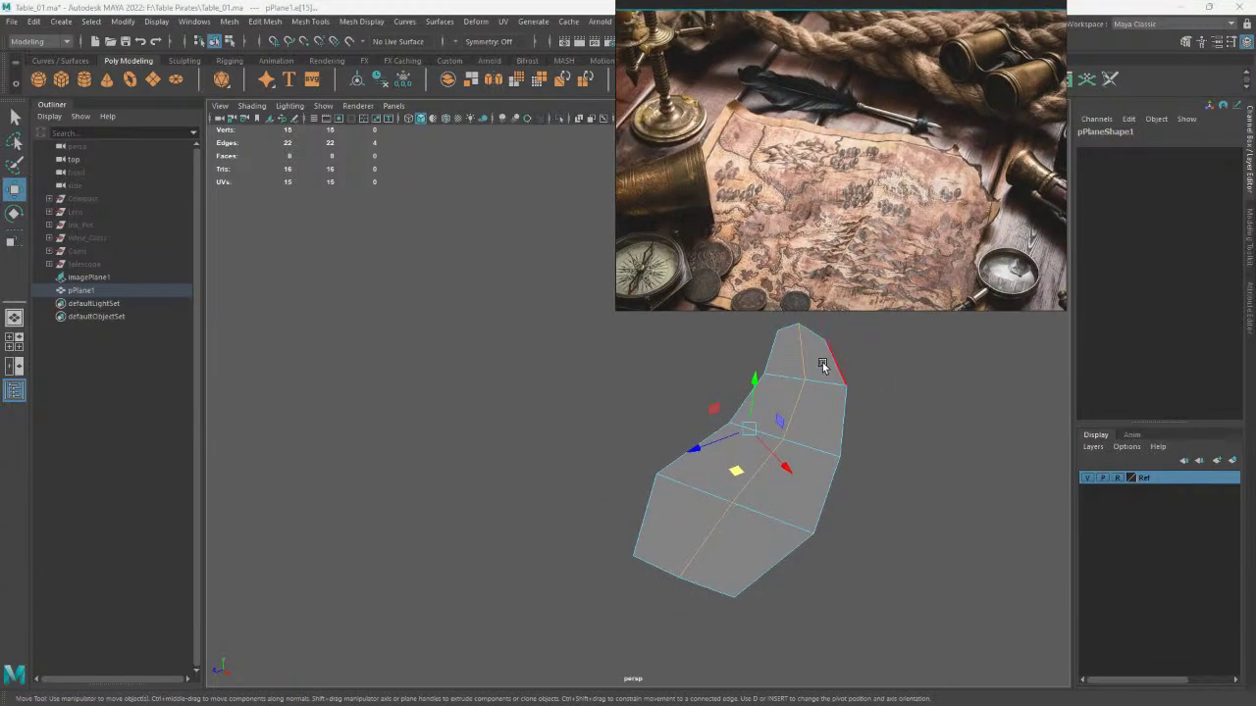
pyautogui.click(773, 563)
pyautogui.click(790, 349)
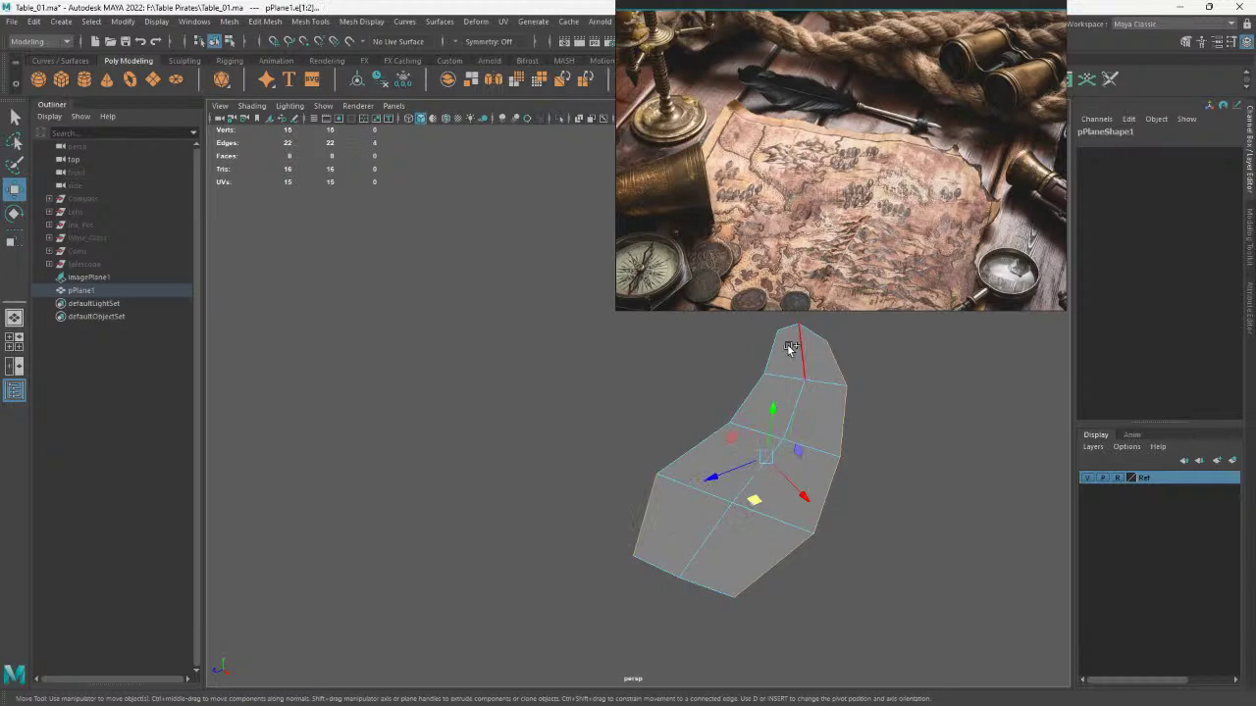
pyautogui.moveTo(766, 353)
pyautogui.keyDown('alt'); pyautogui.mouseDown()
pyautogui.moveTo(736, 404)
pyautogui.moveTo(738, 391)
pyautogui.mouseUp(); pyautogui.keyUp('alt')
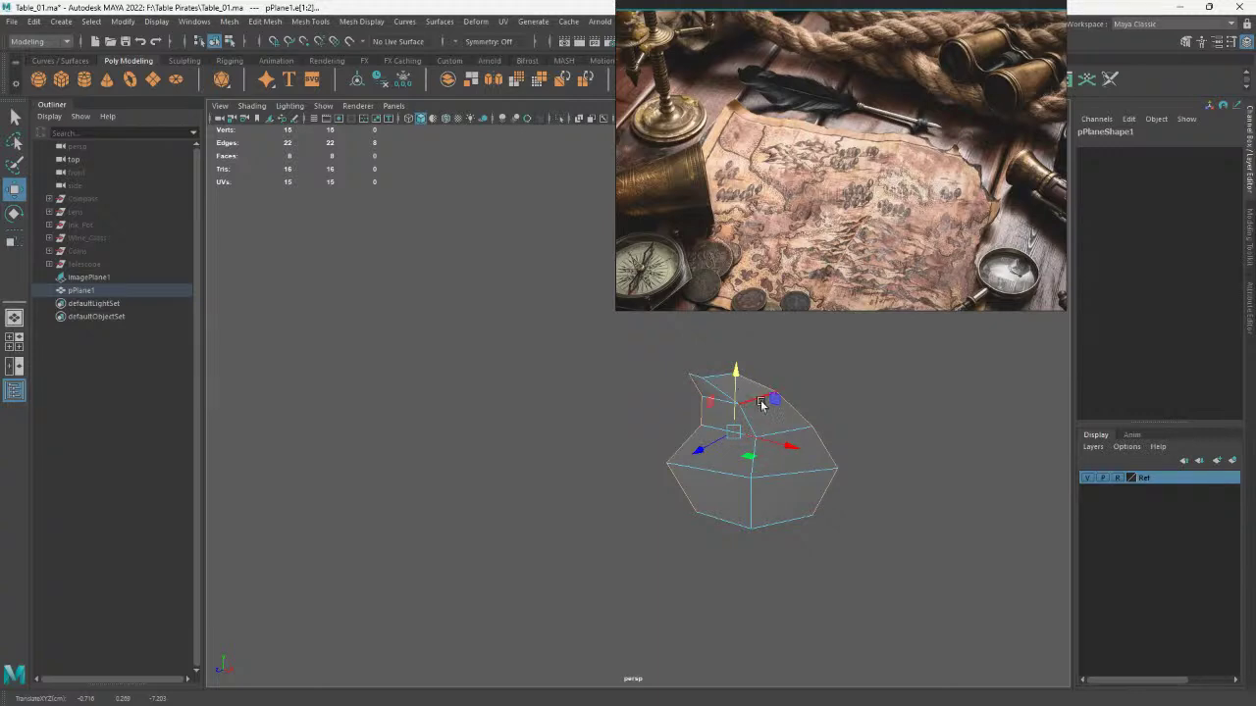
# Switch pPlane1 to vertex selection and pick vertices across the plane's middle
pyautogui.keyDown('alt'); pyautogui.moveTo(762, 403); pyautogui.dragTo(718, 433); pyautogui.keyUp('alt')
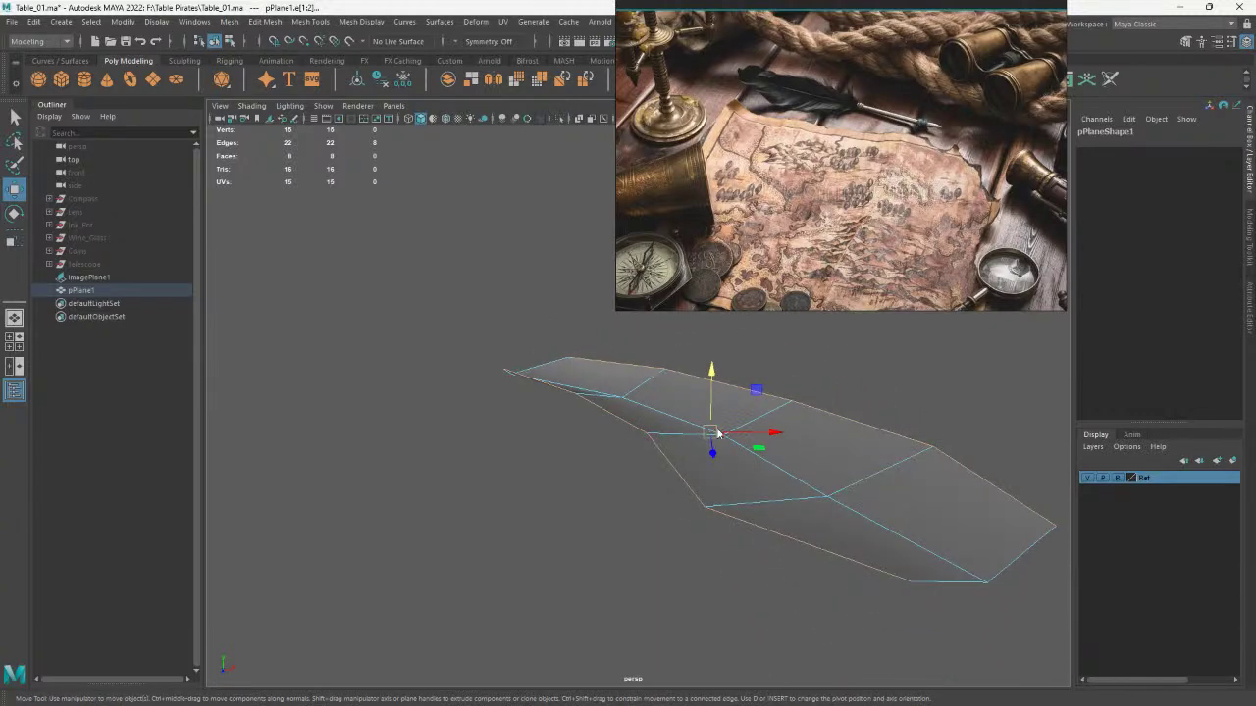
pyautogui.moveTo(717, 434)
pyautogui.mouseDown(button='right')
pyautogui.moveTo(644, 429)
pyautogui.moveTo(643, 458)
pyautogui.mouseUp(button='right')
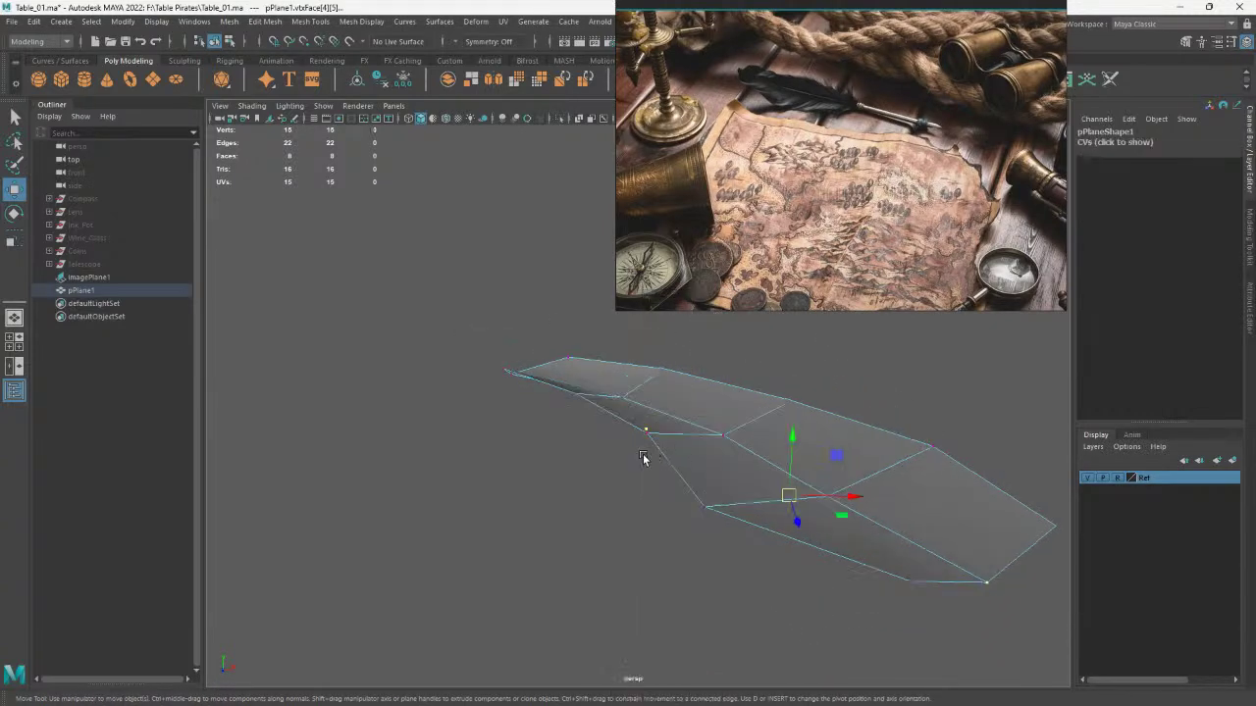
pyautogui.press('F9')
pyautogui.click(649, 429)
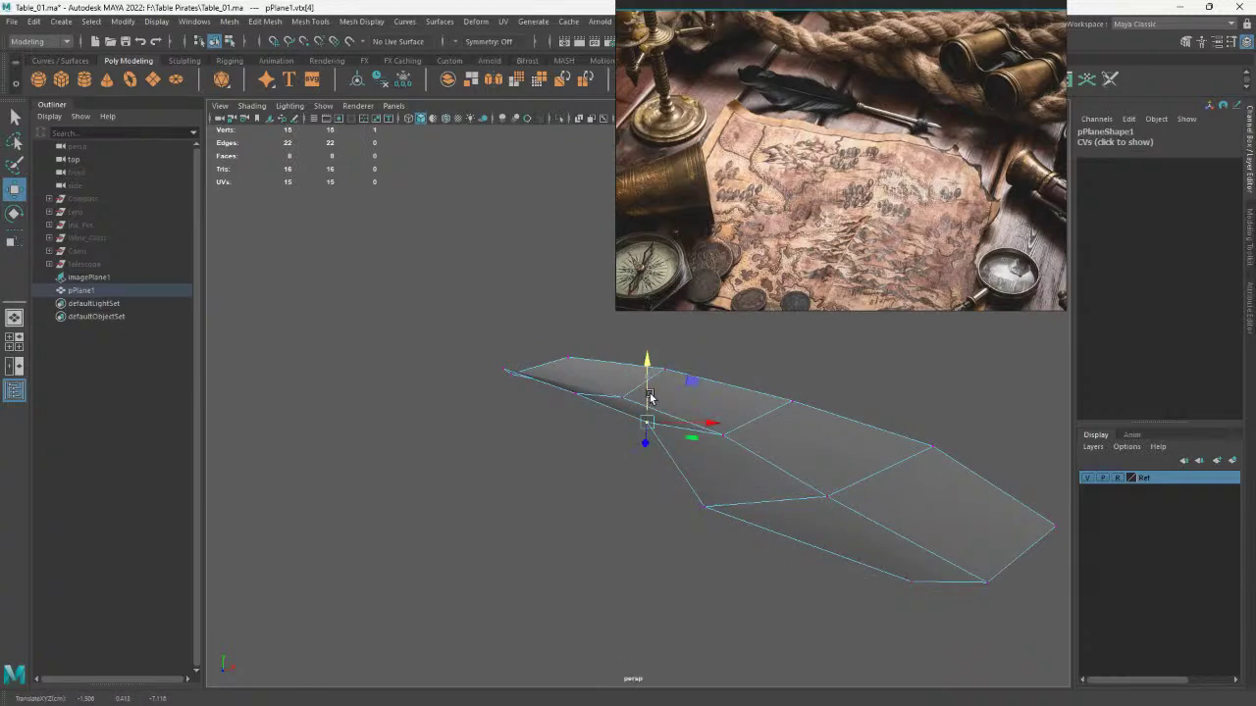
pyautogui.moveTo(649, 396)
pyautogui.keyDown('alt'); pyautogui.mouseDown()
pyautogui.moveTo(619, 429)
pyautogui.moveTo(737, 441)
pyautogui.mouseUp(); pyautogui.keyUp('alt')
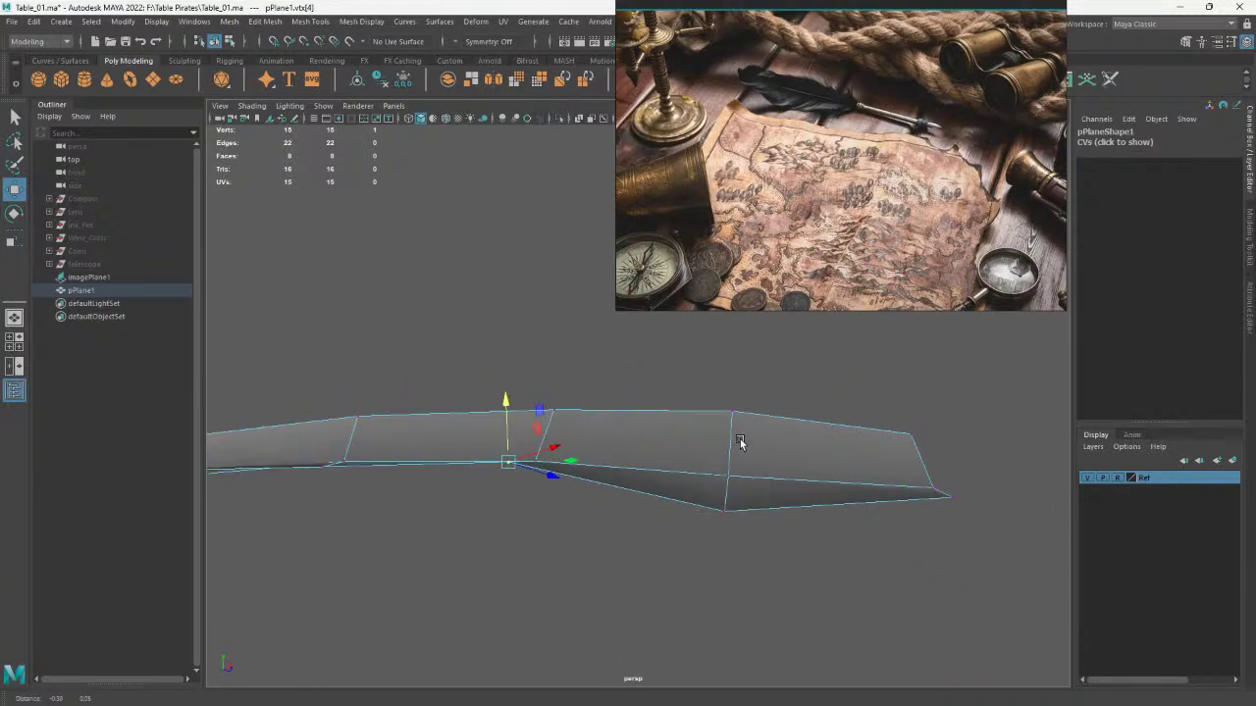
pyautogui.click(614, 417)
pyautogui.moveTo(614, 417)
pyautogui.keyDown('alt'); pyautogui.mouseDown()
pyautogui.moveTo(886, 477)
pyautogui.moveTo(827, 494)
pyautogui.moveTo(859, 475)
pyautogui.mouseUp(); pyautogui.keyUp('alt')
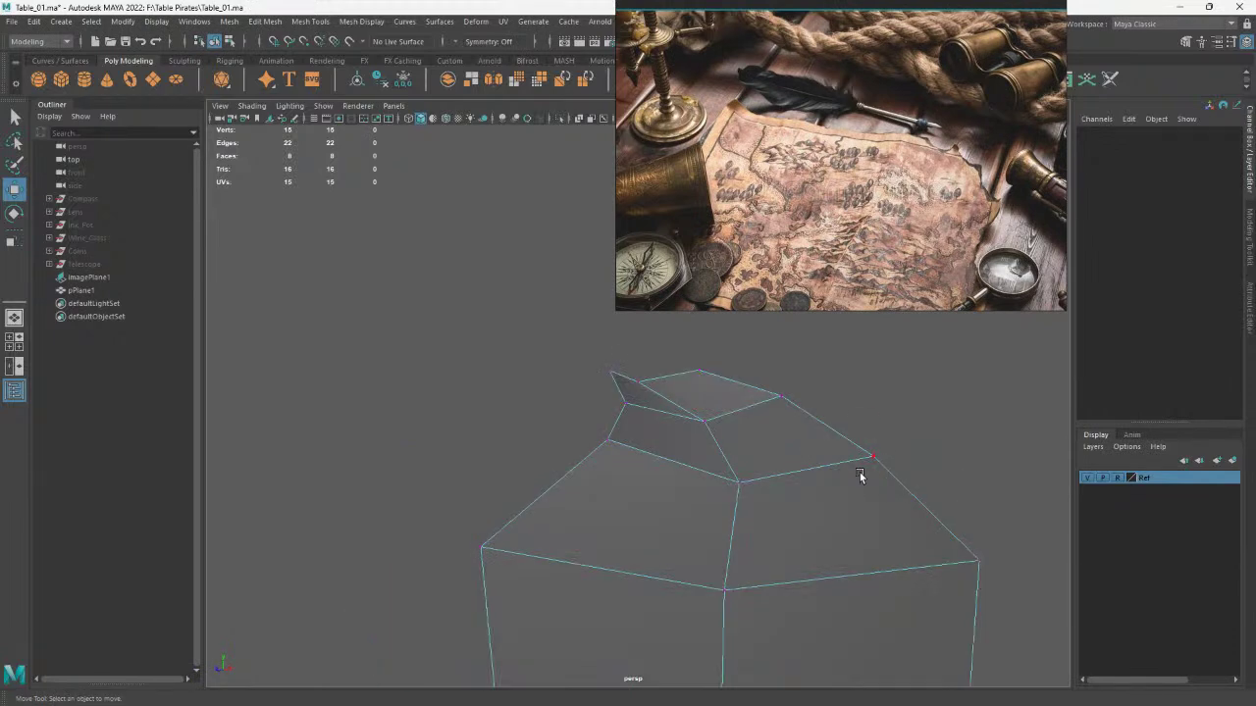
pyautogui.click(871, 458)
pyautogui.scroll(-3, 824, 422)
# Select vertices along the top edge and pull the right-end vertex downward
pyautogui.moveTo(824, 421)
pyautogui.keyDown('alt'); pyautogui.mouseDown()
pyautogui.moveTo(782, 466)
pyautogui.moveTo(704, 449)
pyautogui.mouseUp(); pyautogui.keyUp('alt')
pyautogui.click(704, 481)
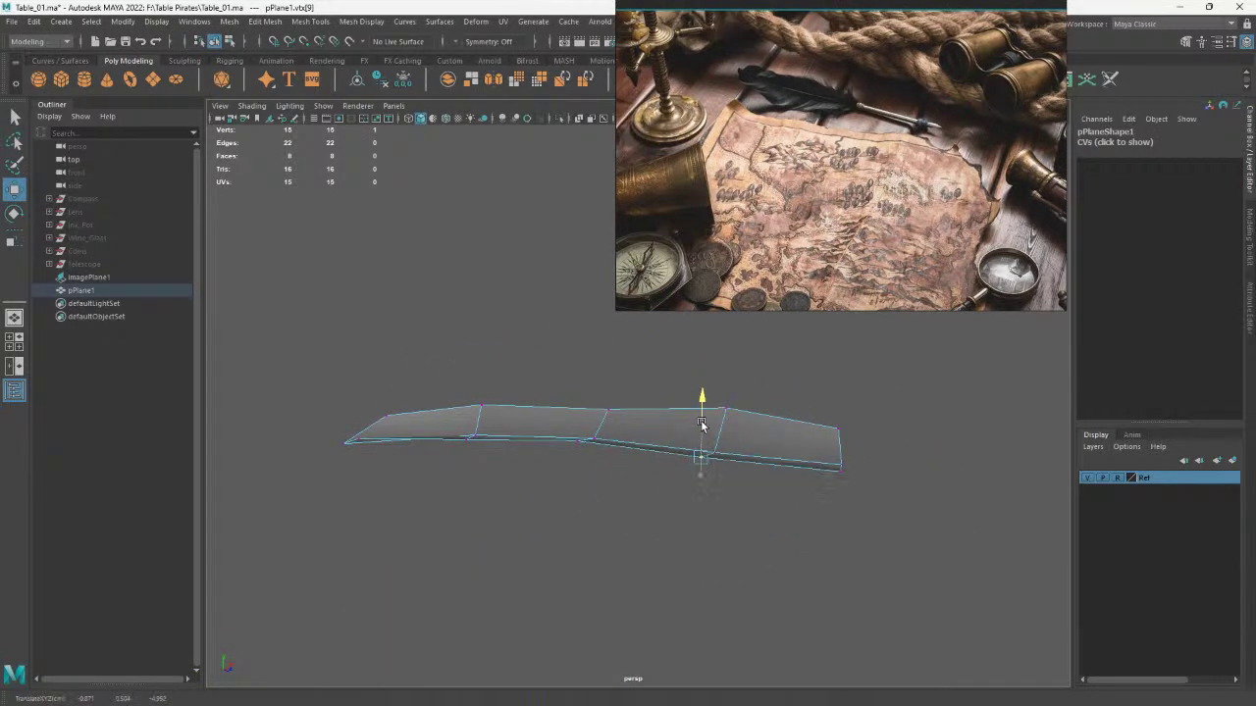
pyautogui.click(727, 410)
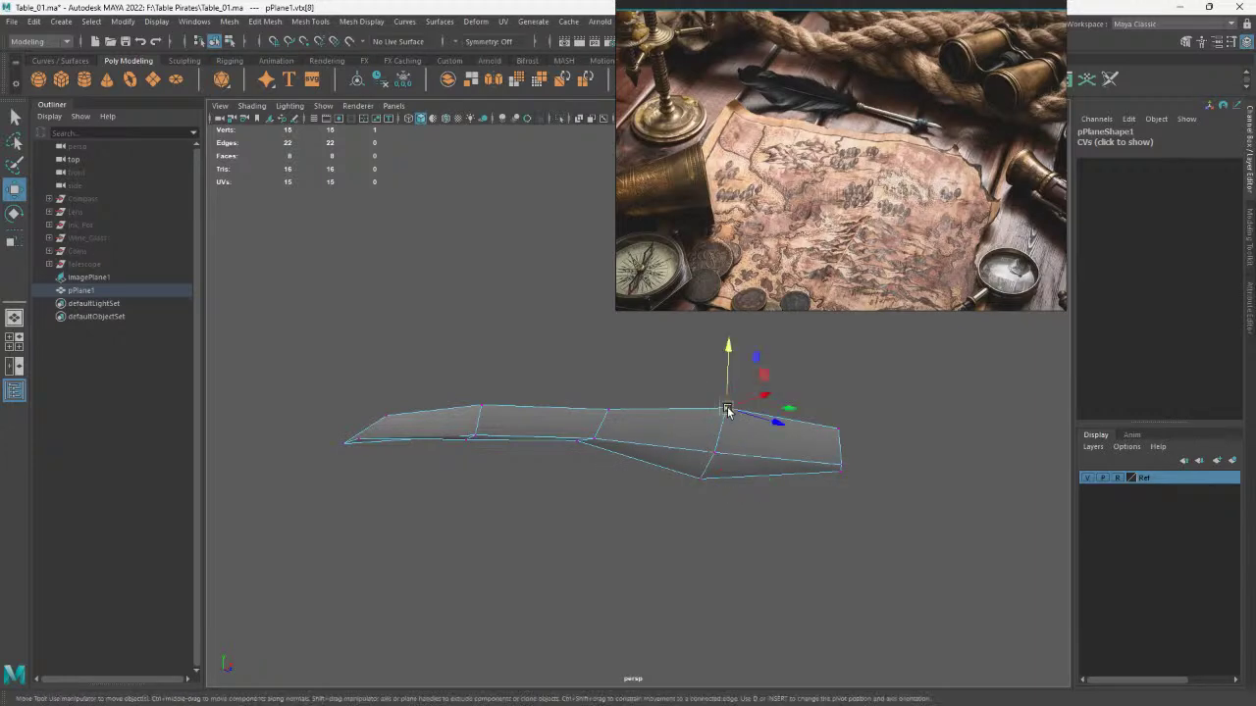
pyautogui.moveTo(841, 379)
pyautogui.keyDown('alt'); pyautogui.mouseDown()
pyautogui.moveTo(586, 400)
pyautogui.moveTo(474, 373)
pyautogui.moveTo(449, 385)
pyautogui.mouseUp(); pyautogui.keyUp('alt')
pyautogui.click(948, 477)
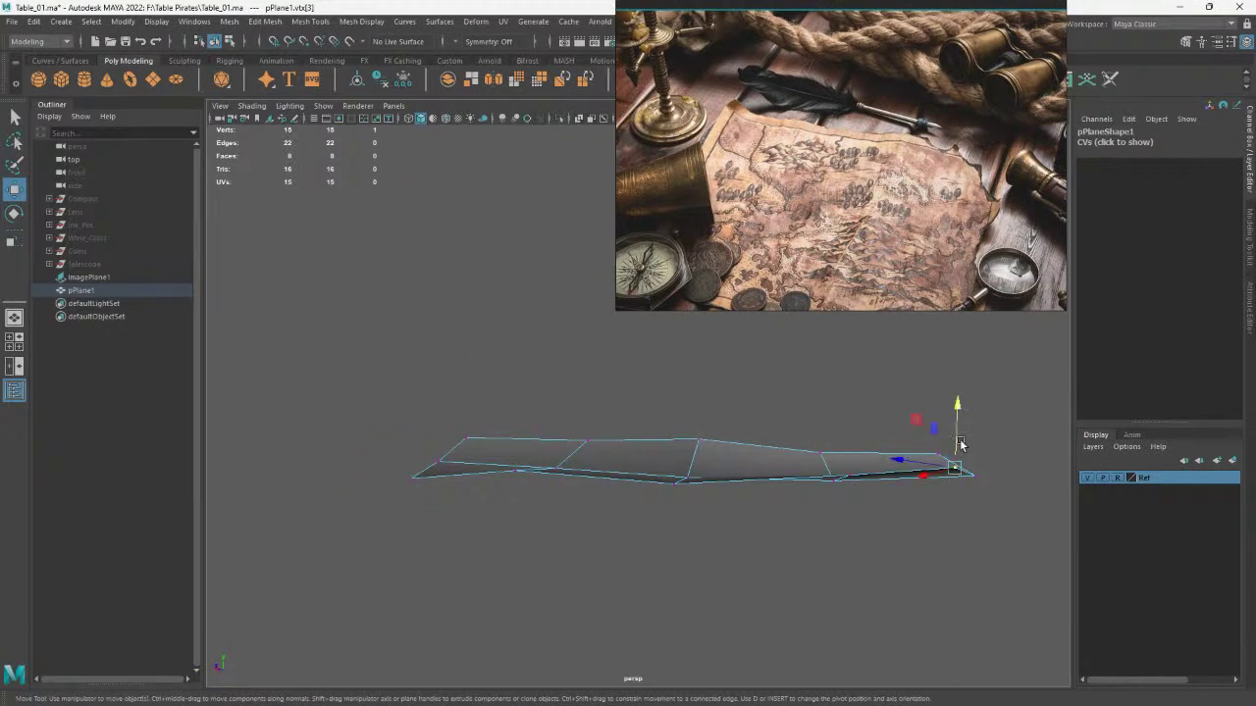
pyautogui.moveTo(955, 438); pyautogui.dragTo(952, 462)
pyautogui.moveTo(709, 427)
pyautogui.keyDown('alt'); pyautogui.mouseDown()
pyautogui.moveTo(824, 454)
pyautogui.moveTo(833, 442)
pyautogui.moveTo(794, 435)
pyautogui.moveTo(841, 428)
pyautogui.moveTo(701, 428)
pyautogui.mouseUp(); pyautogui.keyUp('alt')
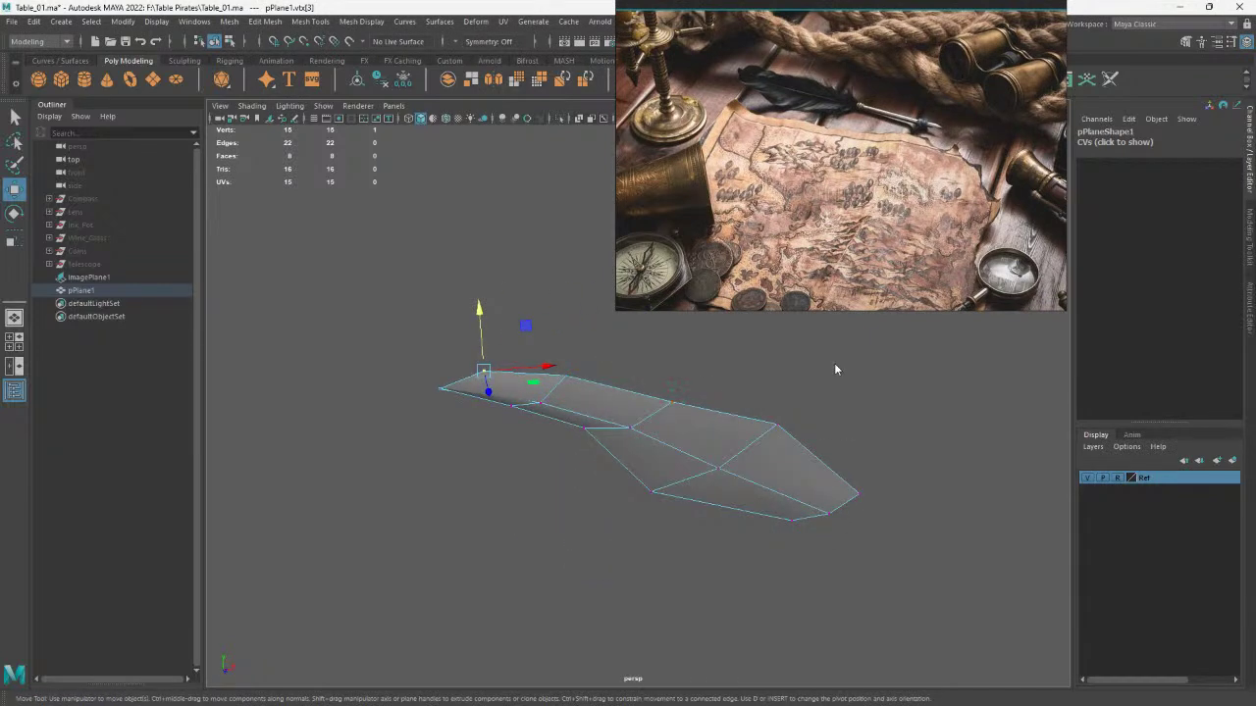
pyautogui.moveTo(710, 332); pyautogui.dragTo(822, 313, button='right')
# Bevel the vane's middle edge into a narrow strip with chamfering turned off
pyautogui.click(732, 466)
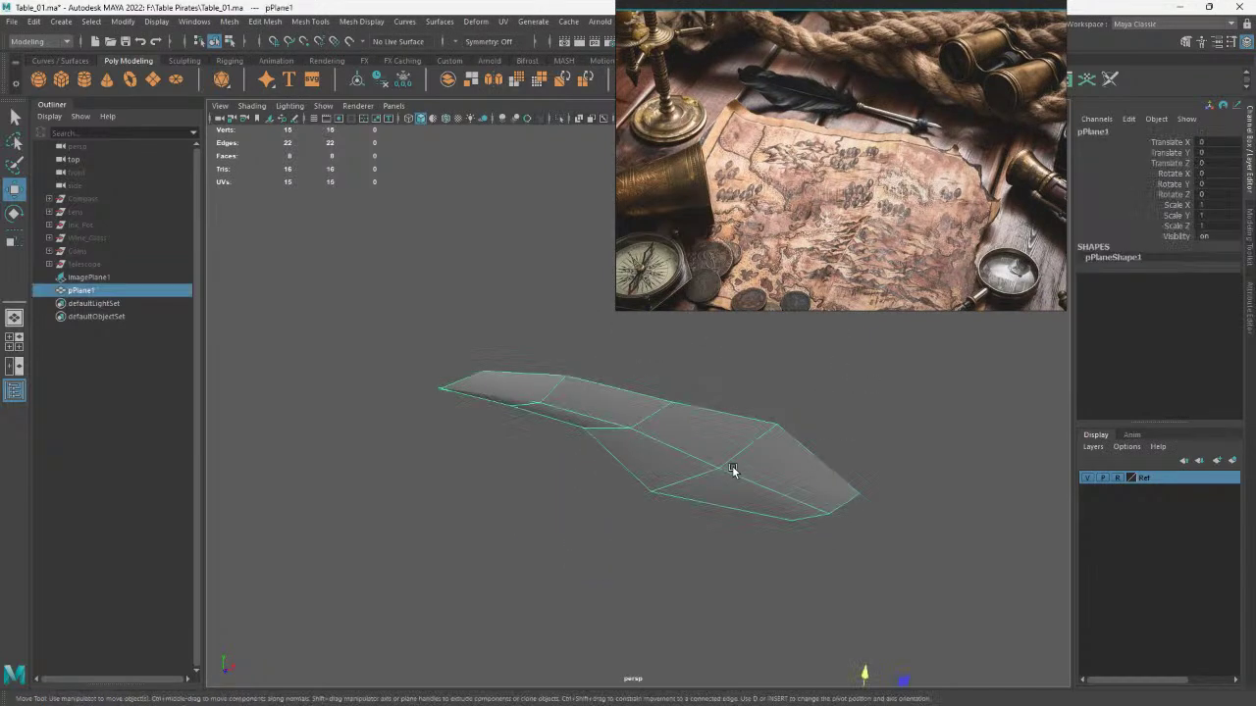
pyautogui.press('3')
pyautogui.click(821, 420)
pyautogui.keyDown('alt'); pyautogui.moveTo(820, 424); pyautogui.dragTo(731, 466); pyautogui.keyUp('alt')
pyautogui.click(732, 466)
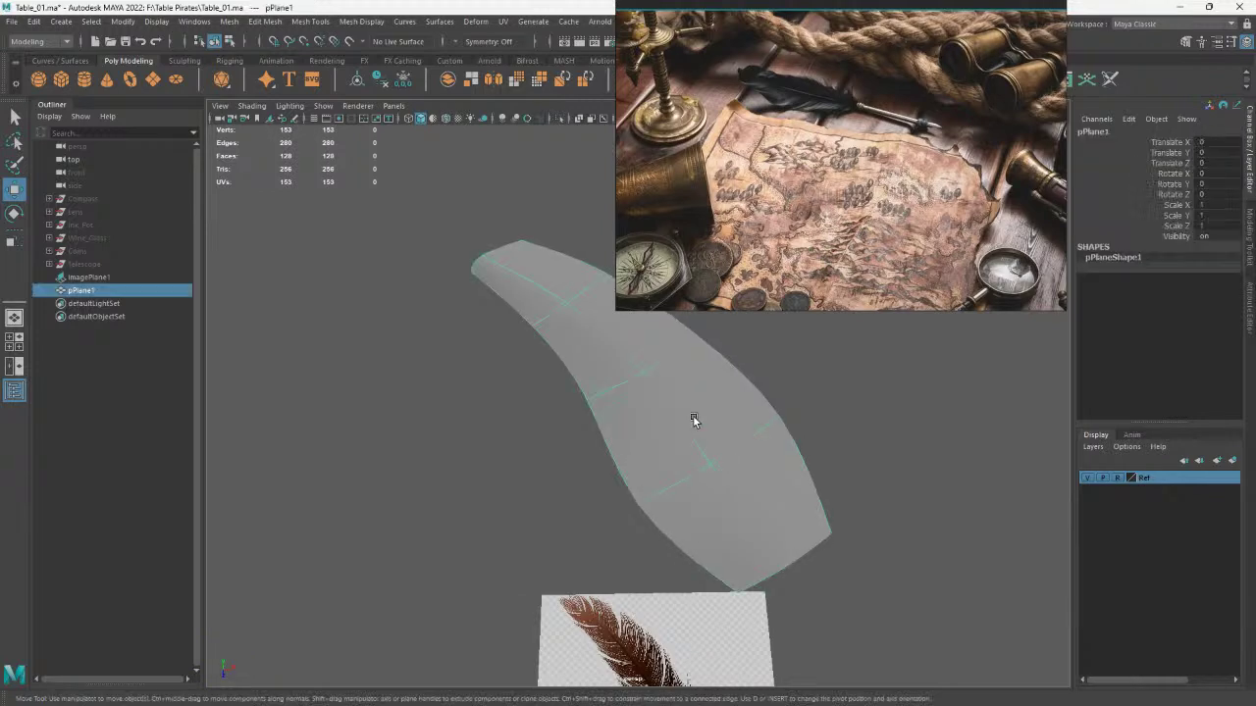
pyautogui.press('1')
pyautogui.moveTo(696, 420); pyautogui.dragTo(694, 355, button='right')
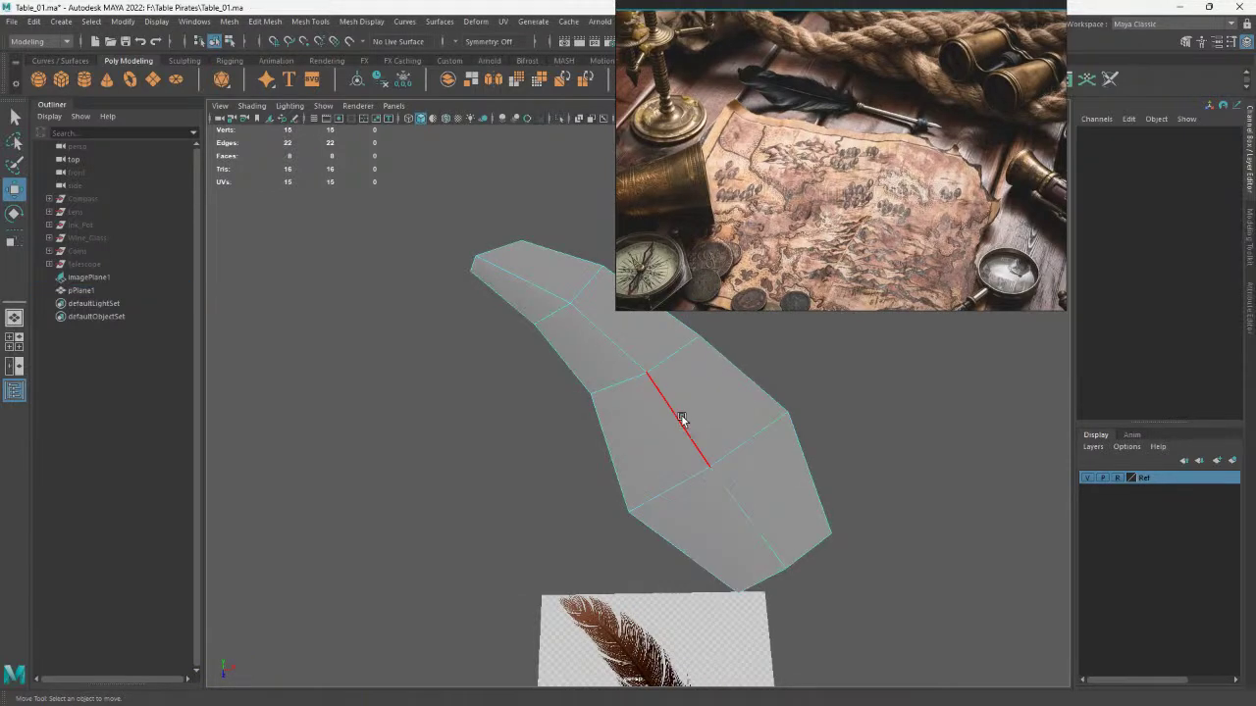
pyautogui.click(681, 415)
pyautogui.hotkey('ctrl', 'b')
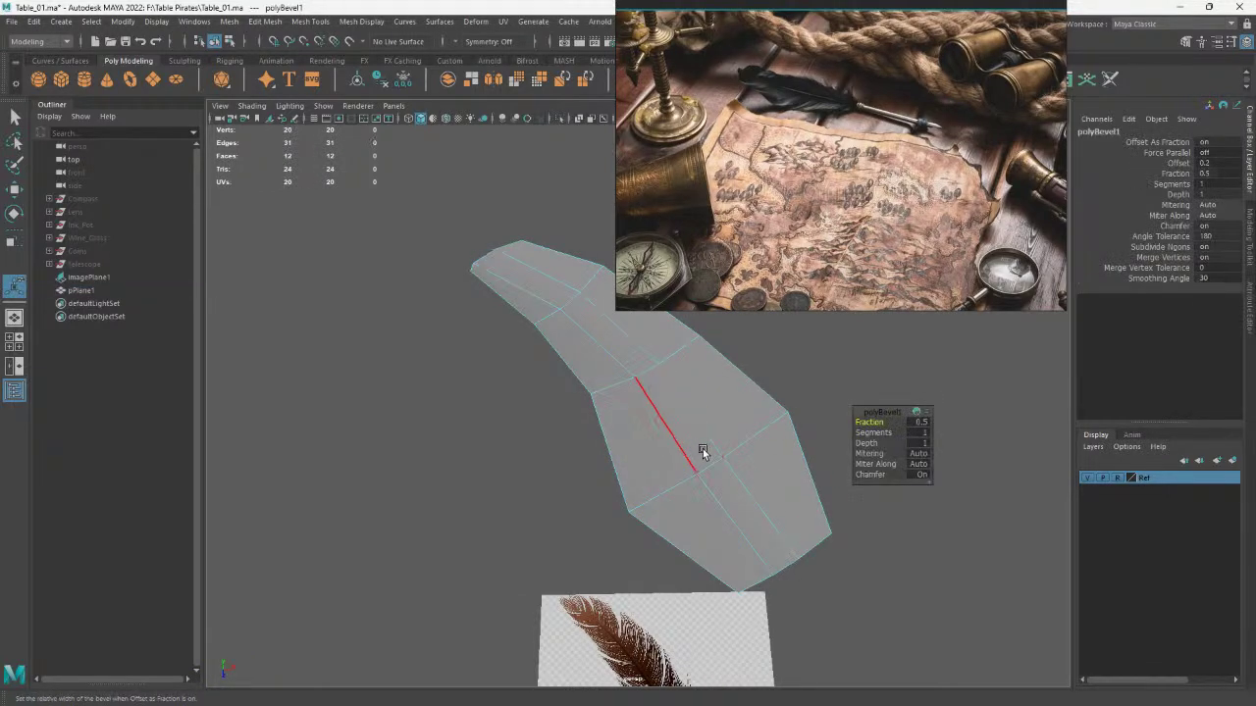
pyautogui.click(922, 475)
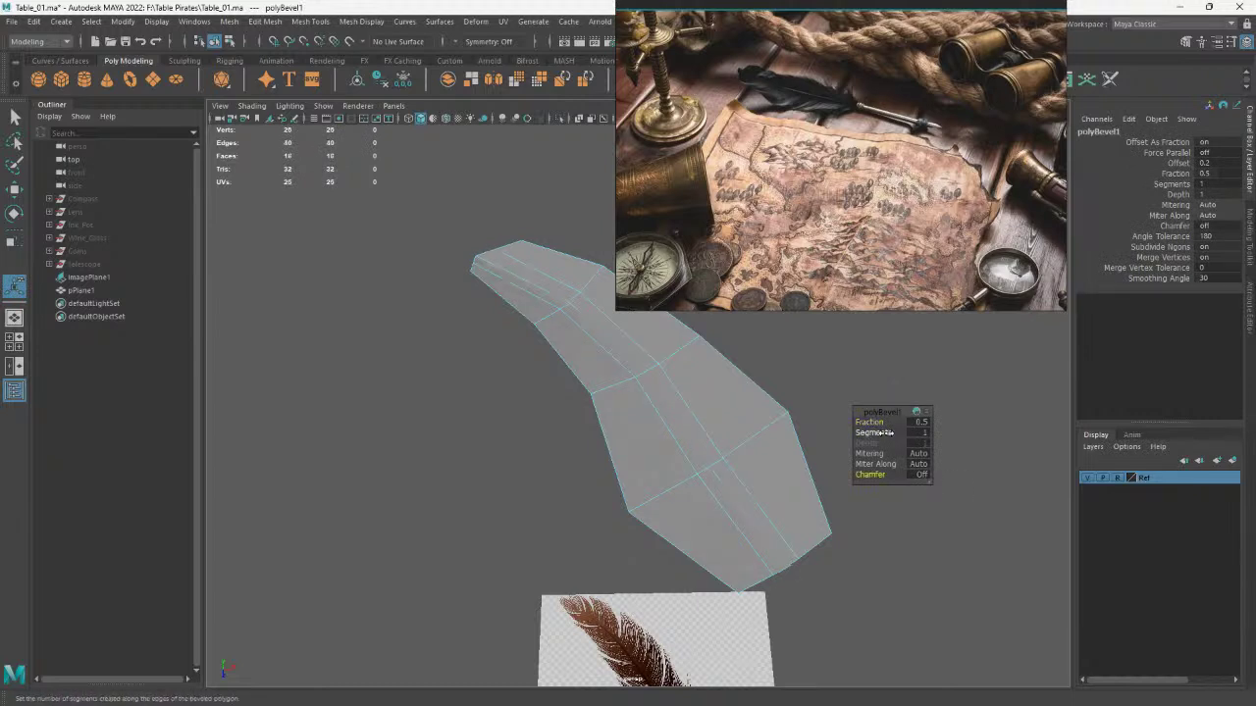
pyautogui.moveTo(881, 422); pyautogui.dragTo(871, 421)
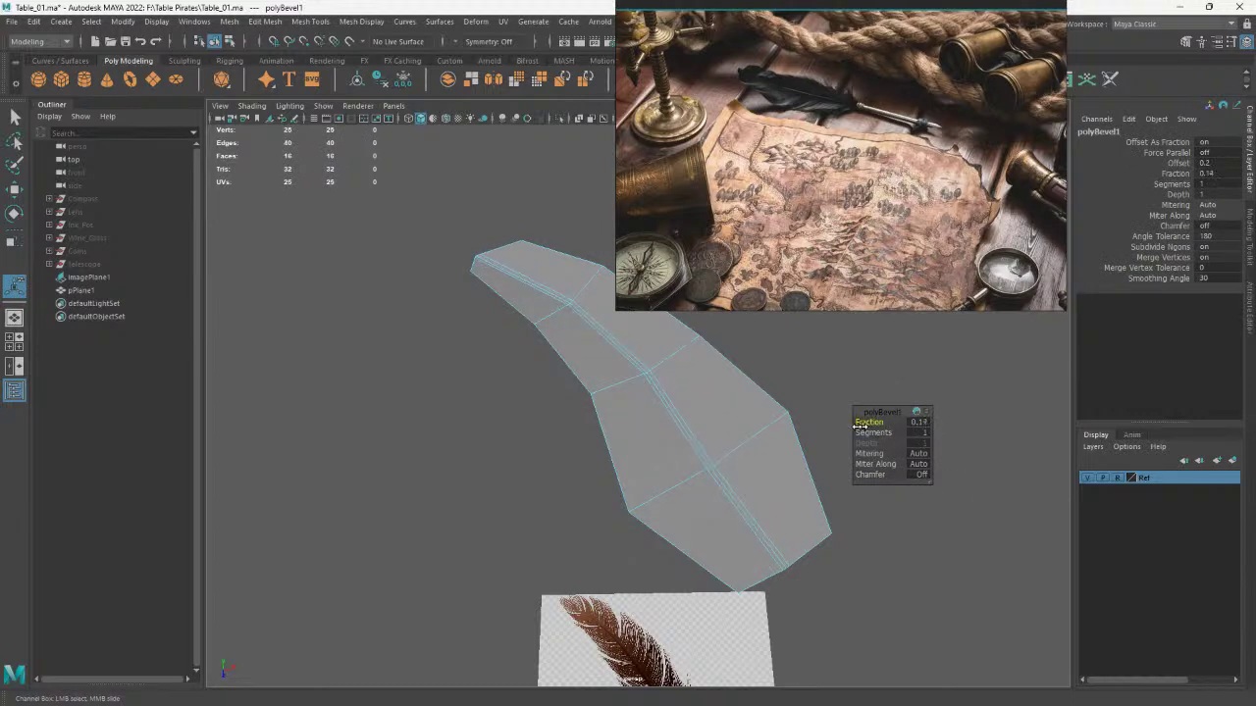
# Raise an edge of the bevelled centre strip into a slight ridge
pyautogui.moveTo(677, 392); pyautogui.dragTo(677, 343, button='right')
pyautogui.click(667, 411)
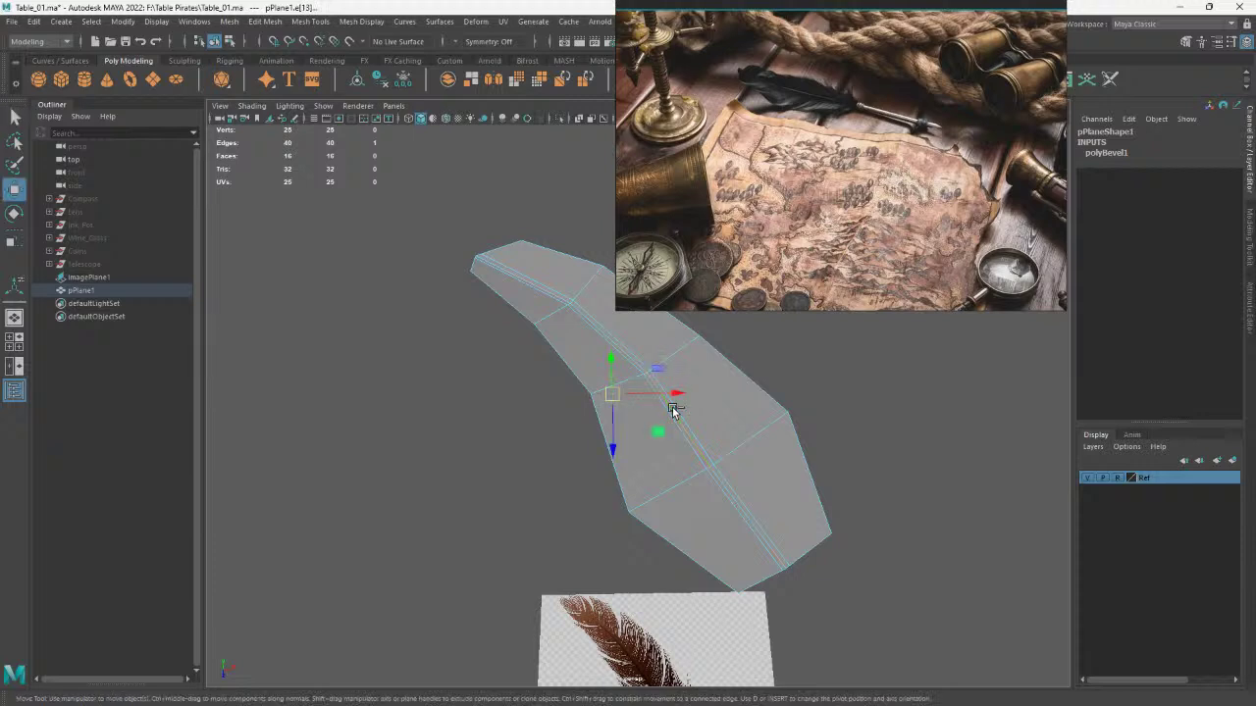
pyautogui.keyDown('alt'); pyautogui.moveTo(672, 406); pyautogui.dragTo(527, 348); pyautogui.keyUp('alt')
pyautogui.moveTo(603, 371); pyautogui.dragTo(603, 365)
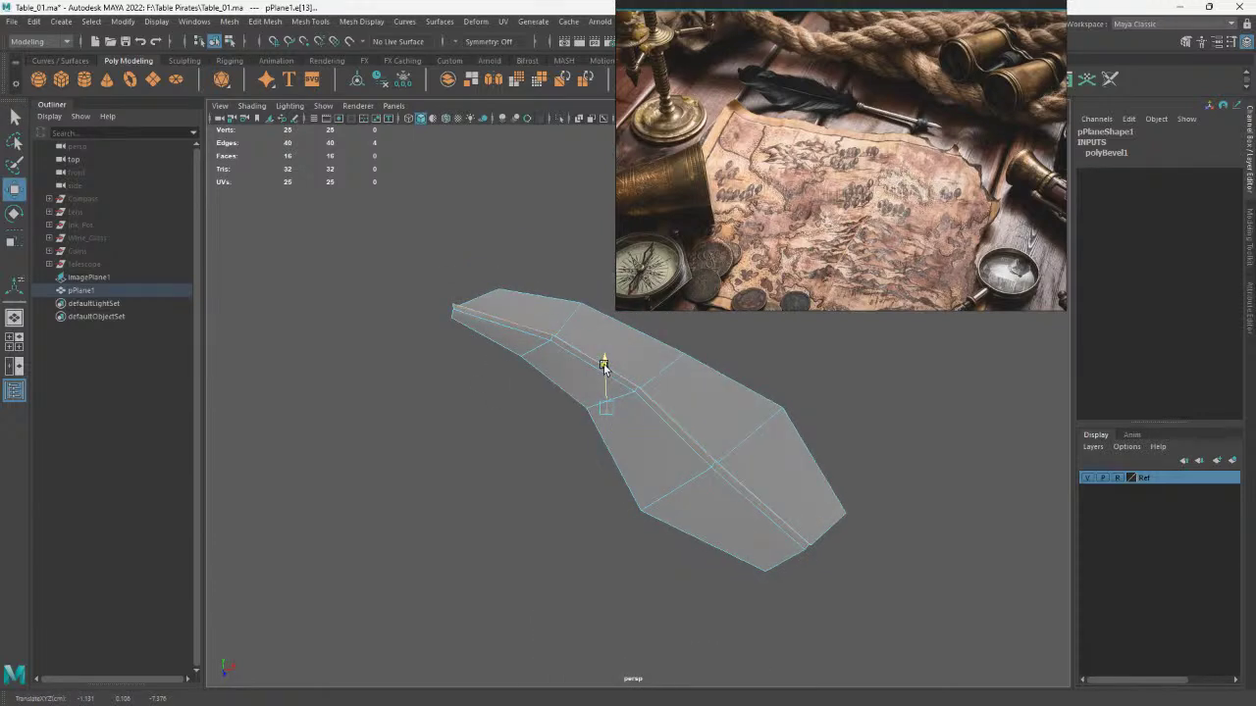
pyautogui.moveTo(604, 365); pyautogui.dragTo(698, 315, button='right')
# Check the vane in smooth preview, then return to the unsmoothed cage
pyautogui.moveTo(639, 457); pyautogui.dragTo(848, 567)
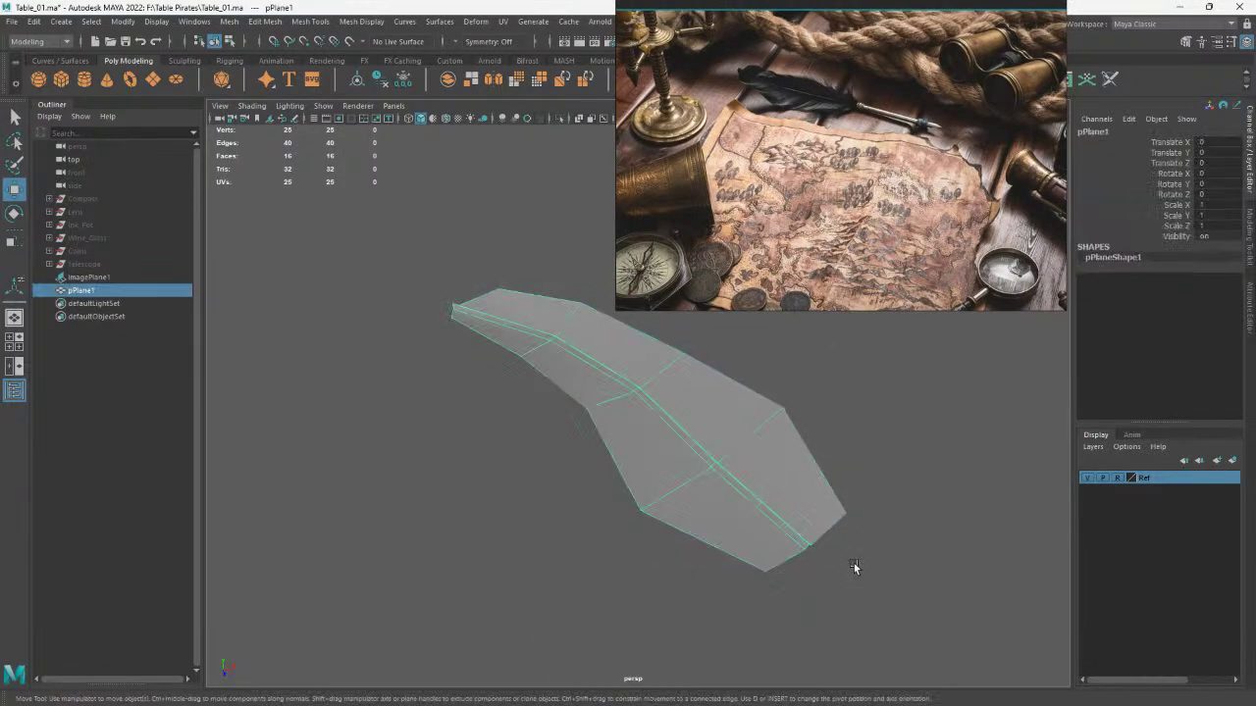
pyautogui.press('3')
pyautogui.click(854, 568)
pyautogui.keyDown('alt'); pyautogui.moveTo(752, 505); pyautogui.dragTo(699, 485); pyautogui.keyUp('alt')
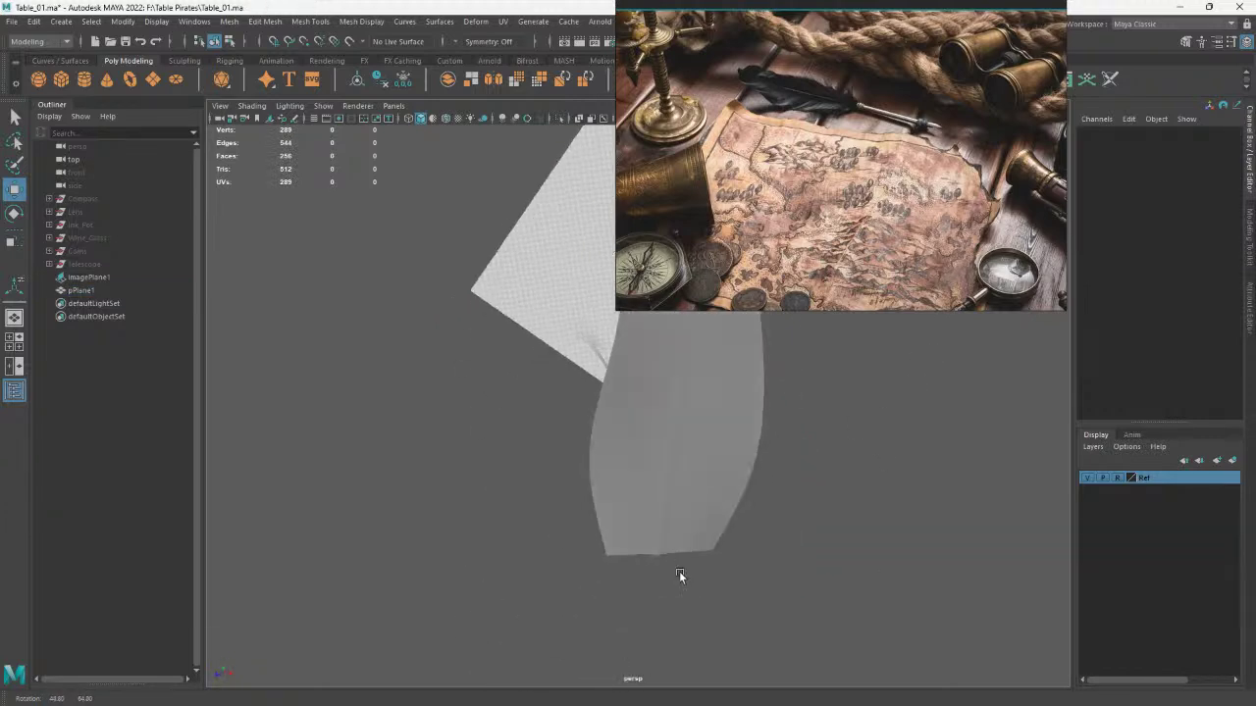
pyautogui.click(699, 484)
pyautogui.press('1')
# Bevel the central vertical spine edge at fraction 0.42 and turn smooth preview back on
pyautogui.moveTo(701, 343); pyautogui.dragTo(657, 338, button='right')
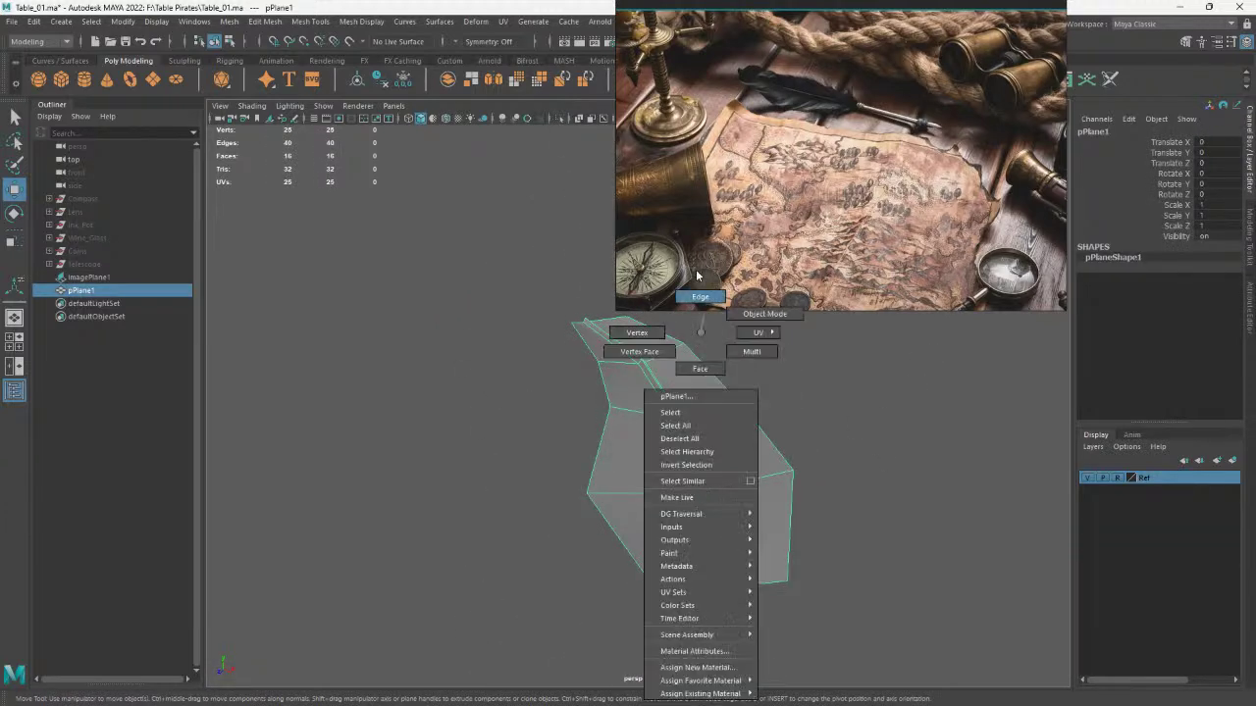
pyautogui.scroll(2, 665, 495)
pyautogui.scroll(1, 677, 481)
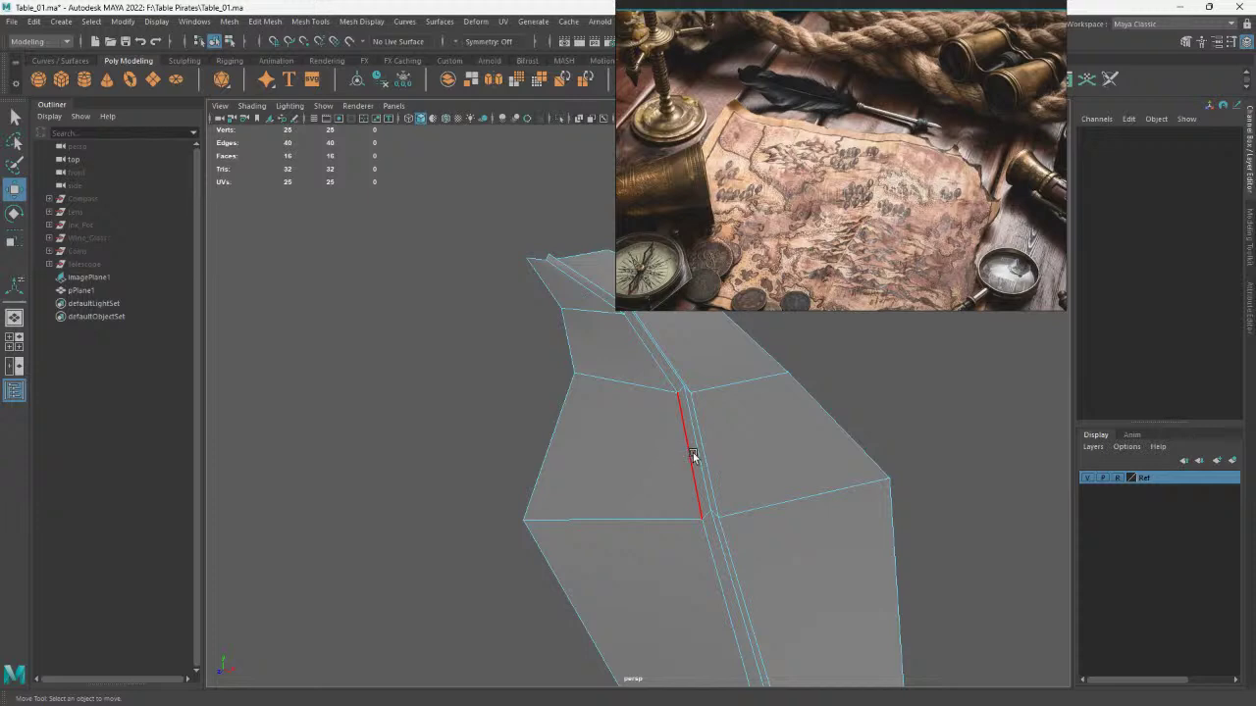
pyautogui.click(693, 456)
pyautogui.hotkey('ctrl', 'b')
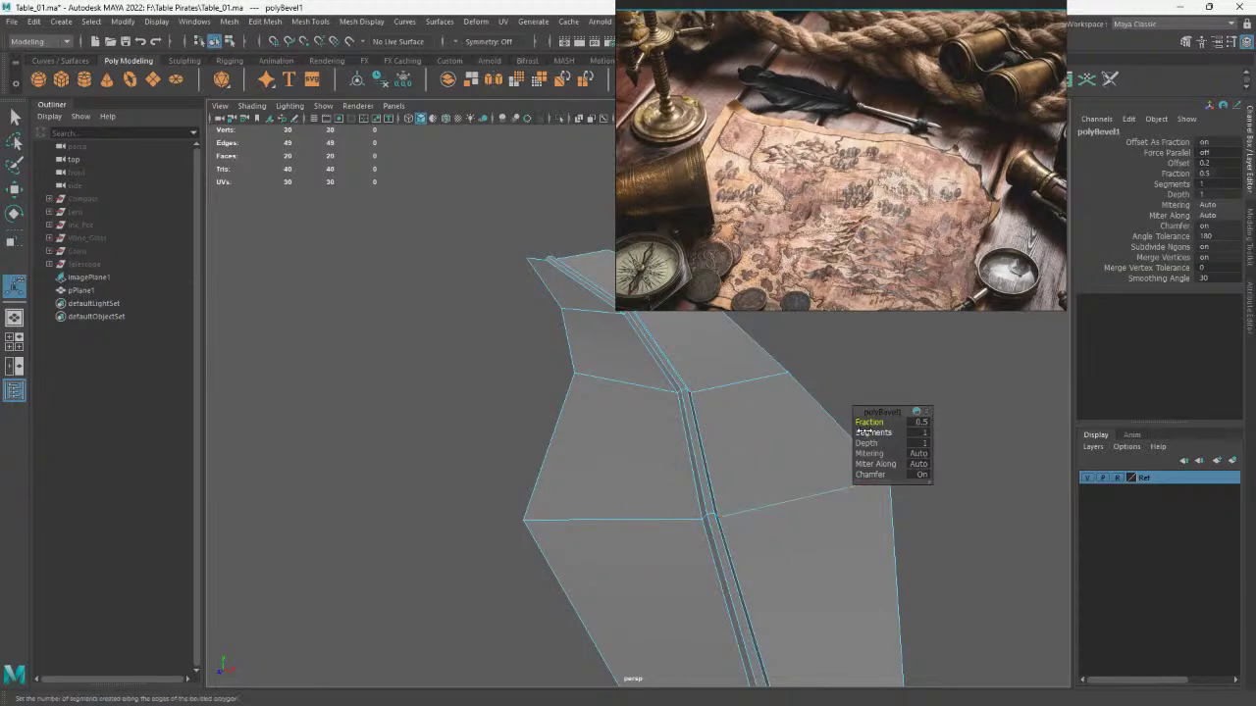
pyautogui.moveTo(664, 339); pyautogui.dragTo(665, 314, button='right')
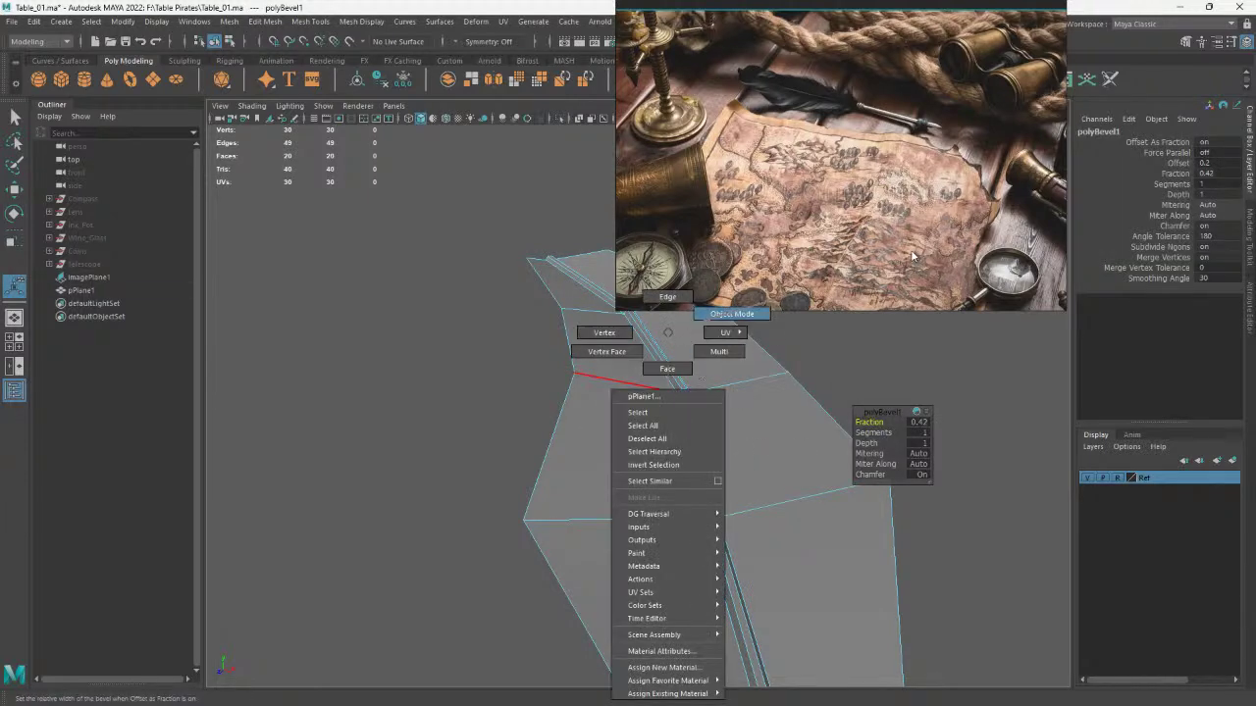
pyautogui.press('3')
pyautogui.click(810, 390)
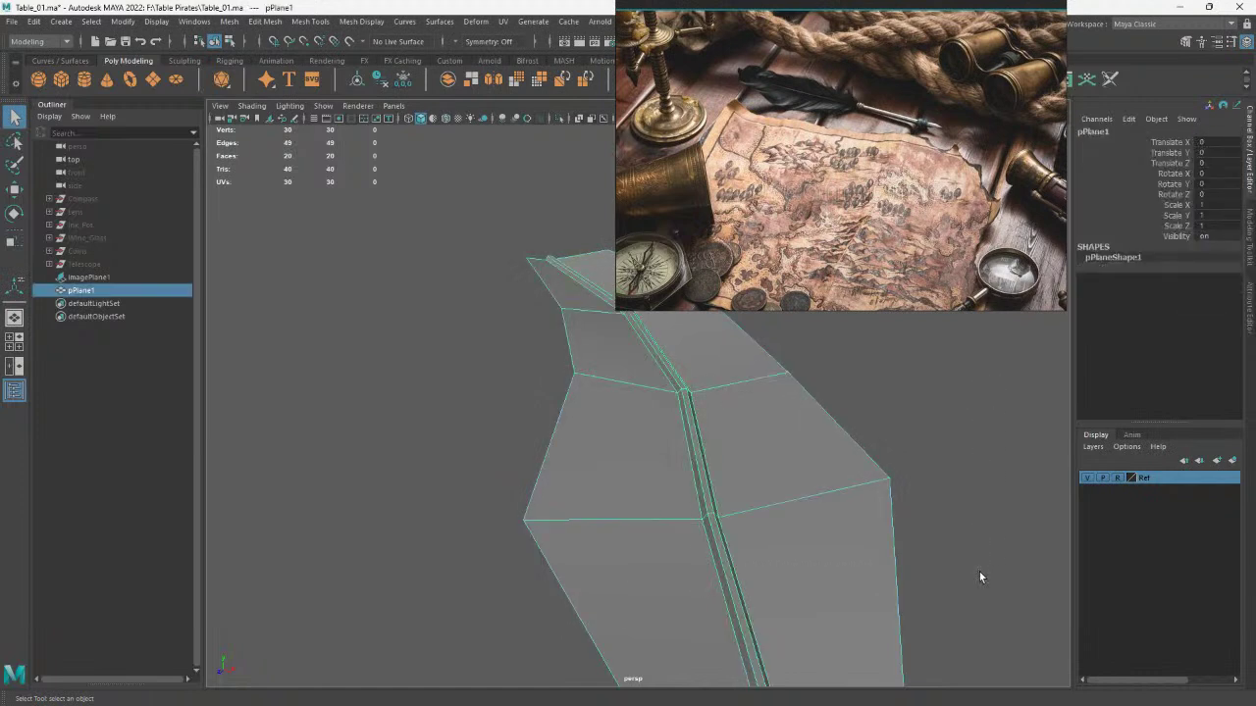
pyautogui.click(991, 348)
pyautogui.moveTo(610, 435)
pyautogui.keyDown('alt'); pyautogui.mouseDown()
pyautogui.moveTo(651, 479)
pyautogui.moveTo(678, 471)
pyautogui.mouseUp(); pyautogui.keyUp('alt')
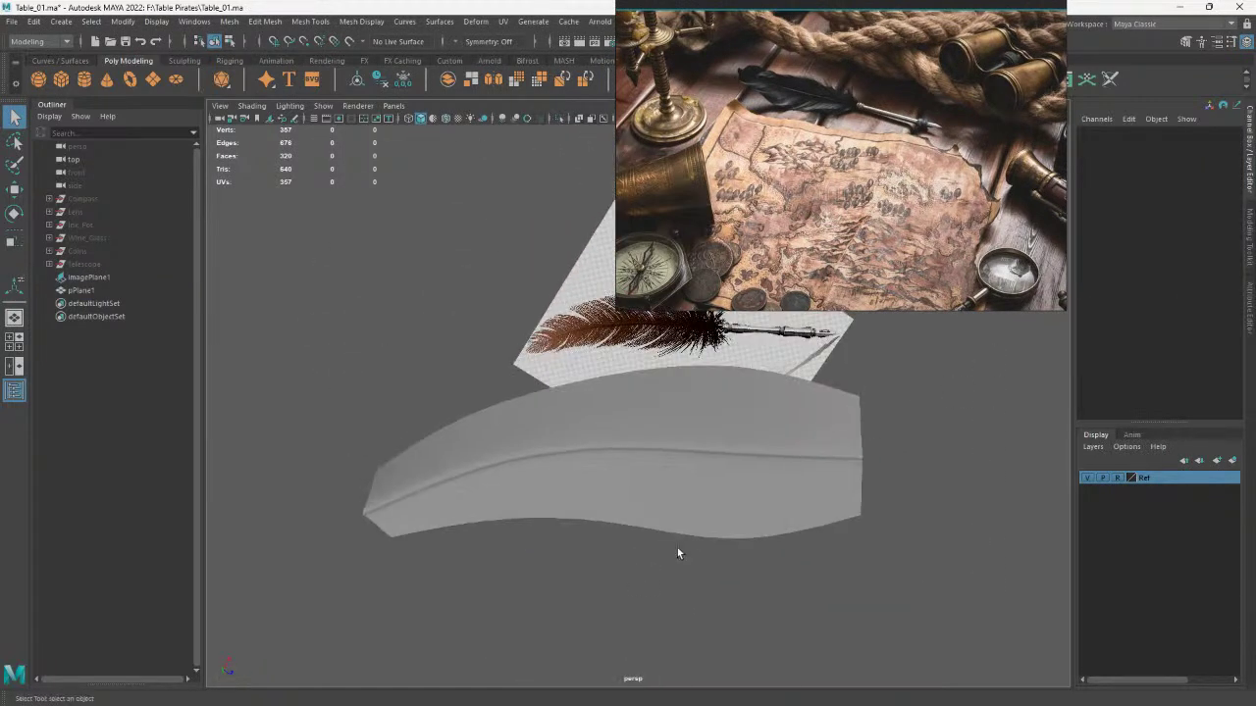
pyautogui.press('w')
pyautogui.click(519, 412)
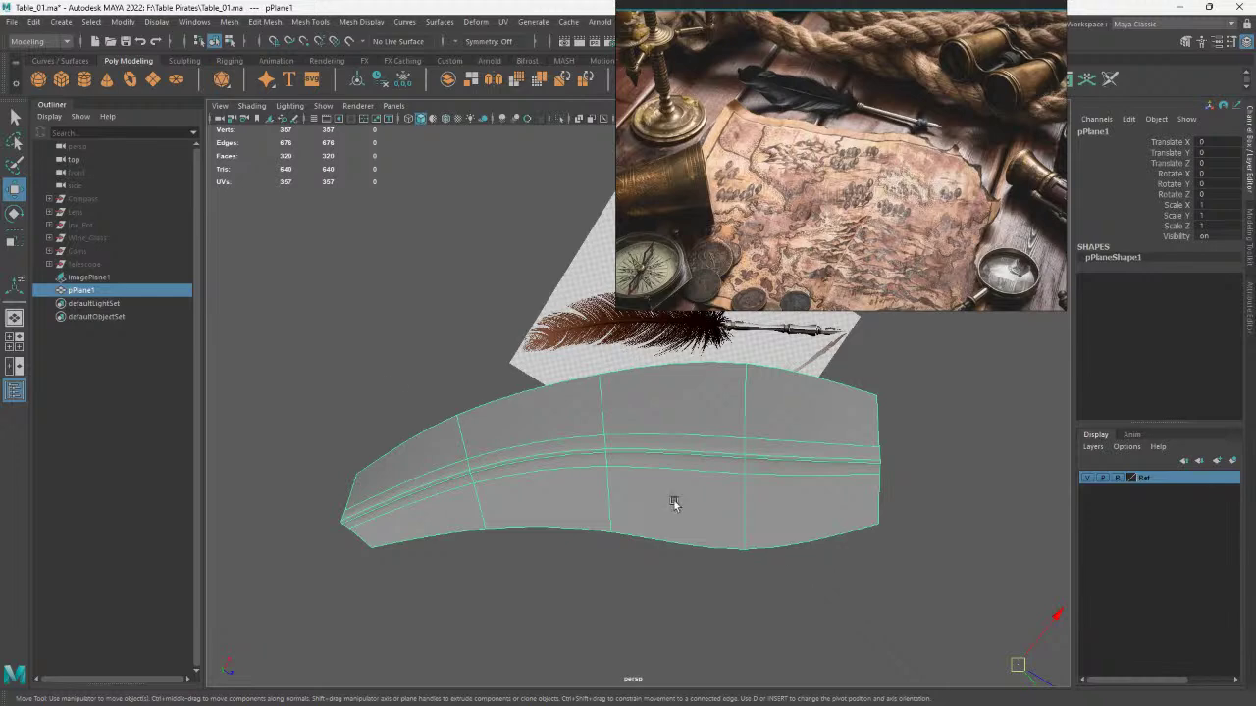
pyautogui.keyDown('alt'); pyautogui.moveTo(673, 503); pyautogui.dragTo(738, 584, button='right'); pyautogui.keyUp('alt')
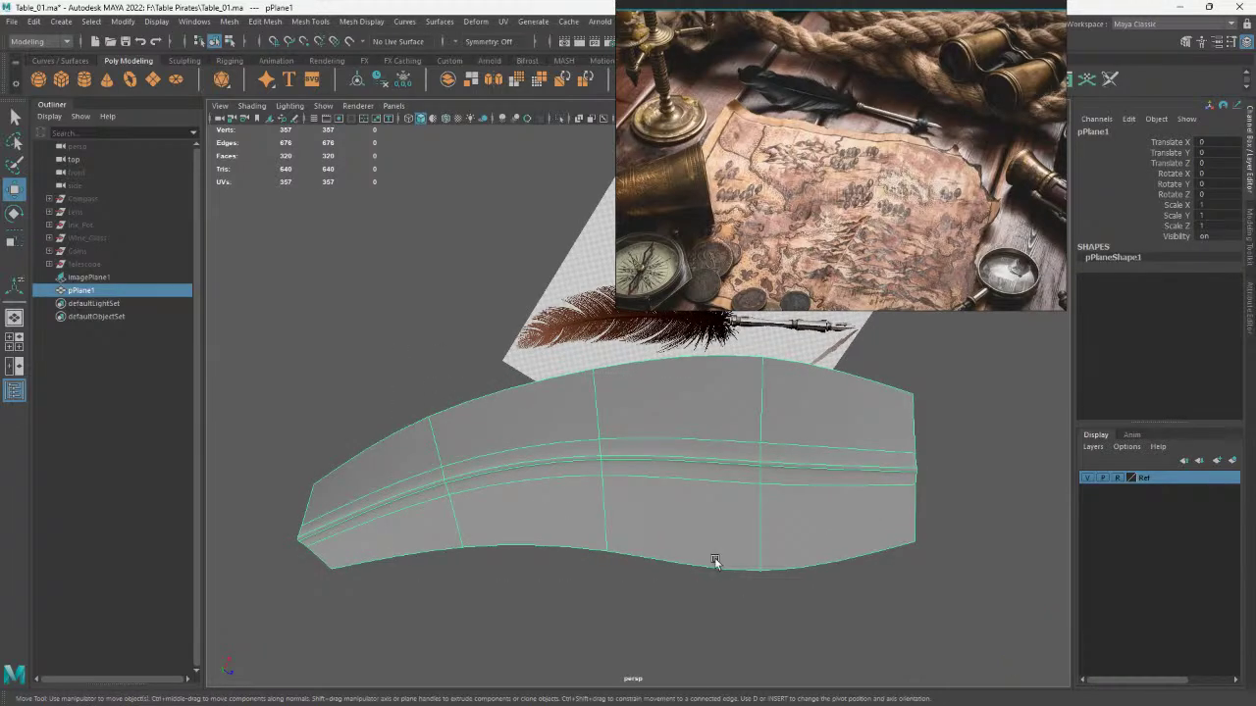
pyautogui.scroll(1, 428, 356)
pyautogui.moveTo(531, 391); pyautogui.dragTo(820, 569)
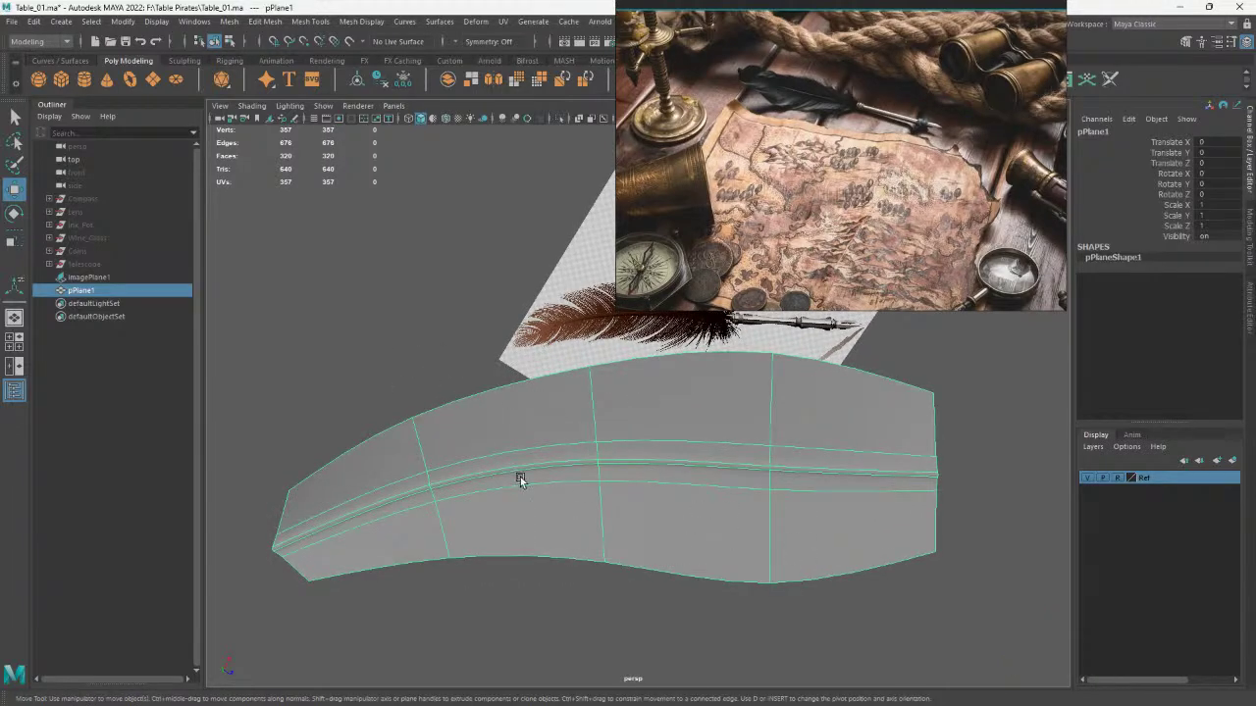
pyautogui.scroll(2, 520, 480)
pyautogui.click(387, 319)
pyautogui.moveTo(895, 603)
pyautogui.keyDown('alt'); pyautogui.mouseDown()
pyautogui.moveTo(791, 540)
pyautogui.moveTo(763, 507)
pyautogui.moveTo(869, 474)
pyautogui.moveTo(821, 461)
pyautogui.moveTo(909, 454)
pyautogui.mouseUp(); pyautogui.keyUp('alt')
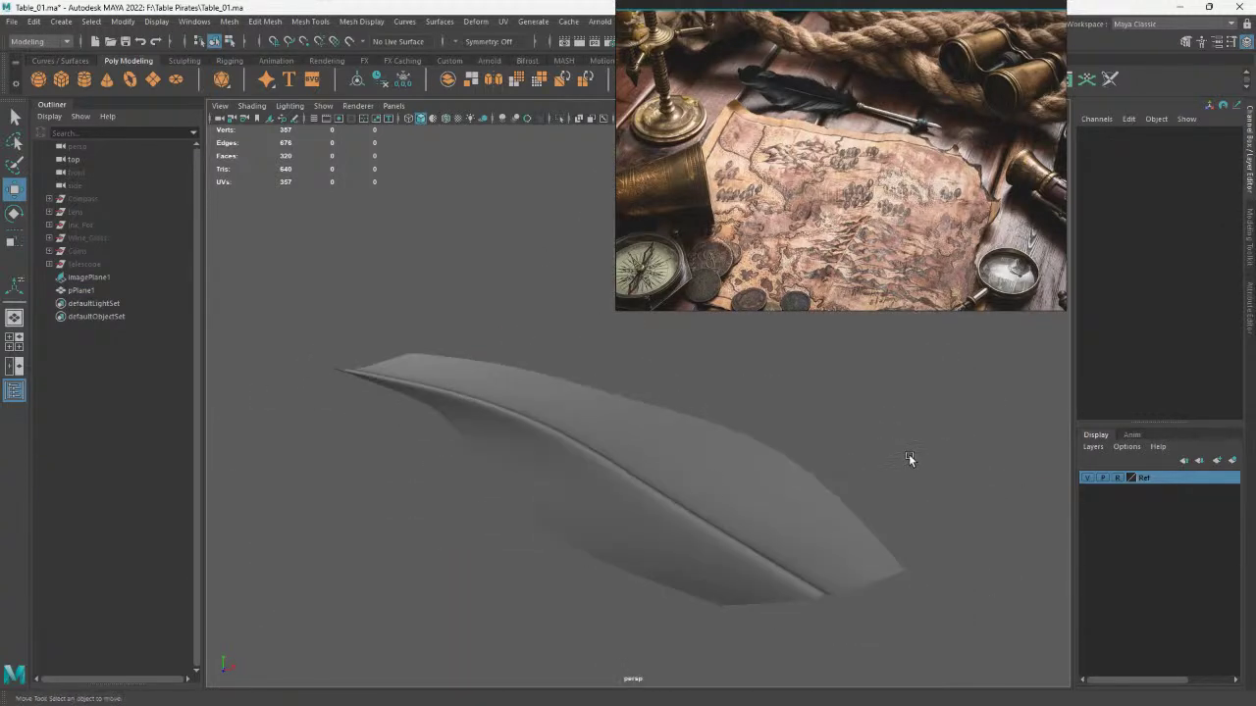
pyautogui.click(785, 521)
pyautogui.moveTo(785, 521)
pyautogui.keyDown('alt'); pyautogui.mouseDown()
pyautogui.moveTo(751, 507)
pyautogui.moveTo(645, 512)
pyautogui.mouseUp(); pyautogui.keyUp('alt')
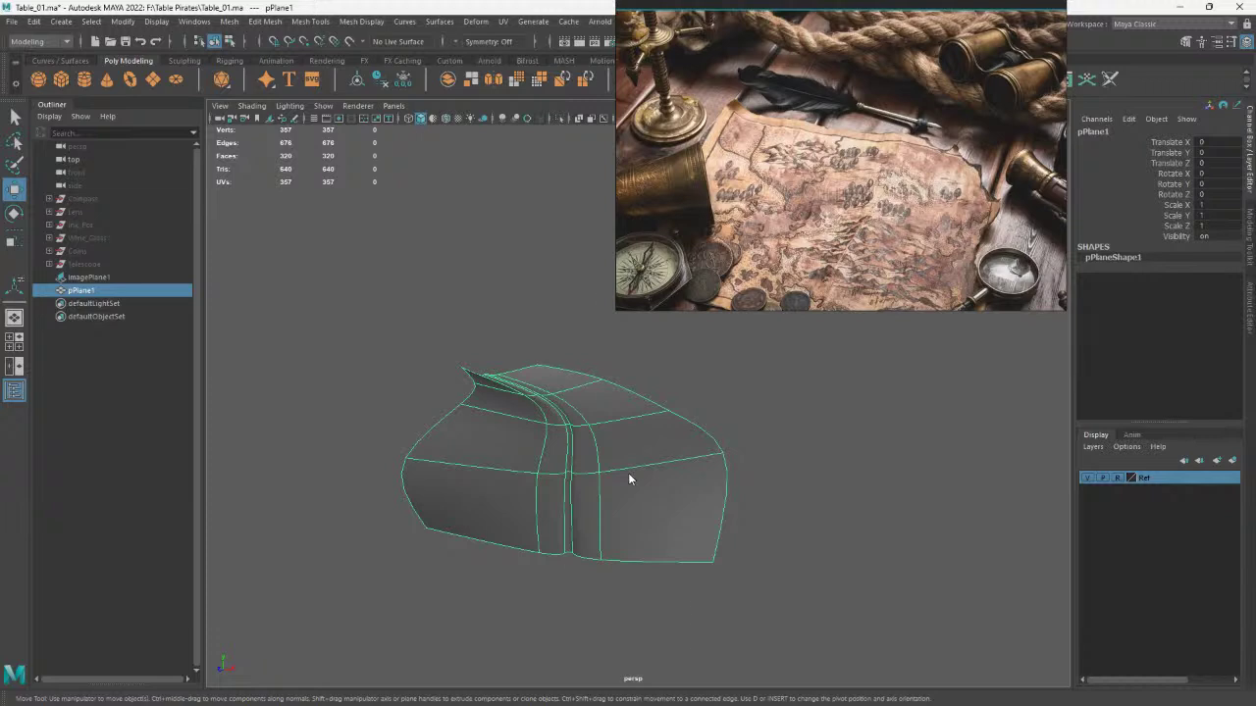
pyautogui.moveTo(628, 478)
pyautogui.mouseDown(button='right')
pyautogui.moveTo(608, 397)
pyautogui.moveTo(791, 389)
pyautogui.moveTo(798, 461)
pyautogui.mouseUp(button='right')
# Insert two new edge loops across the feather vane
pyautogui.click(610, 426)
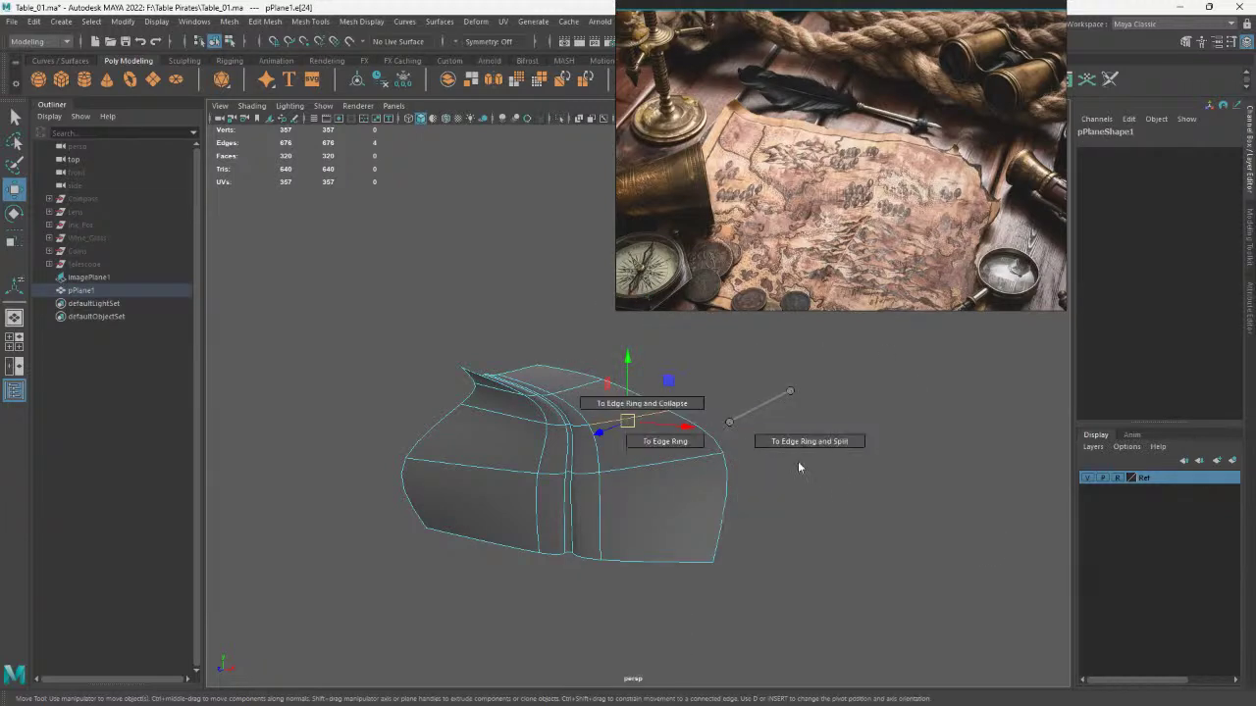
pyautogui.click(483, 472)
pyautogui.keyDown('shift'); pyautogui.moveTo(484, 472); pyautogui.dragTo(482, 477, button='right'); pyautogui.keyUp('shift')
pyautogui.keyDown('alt'); pyautogui.moveTo(482, 477); pyautogui.dragTo(567, 474); pyautogui.keyUp('alt')
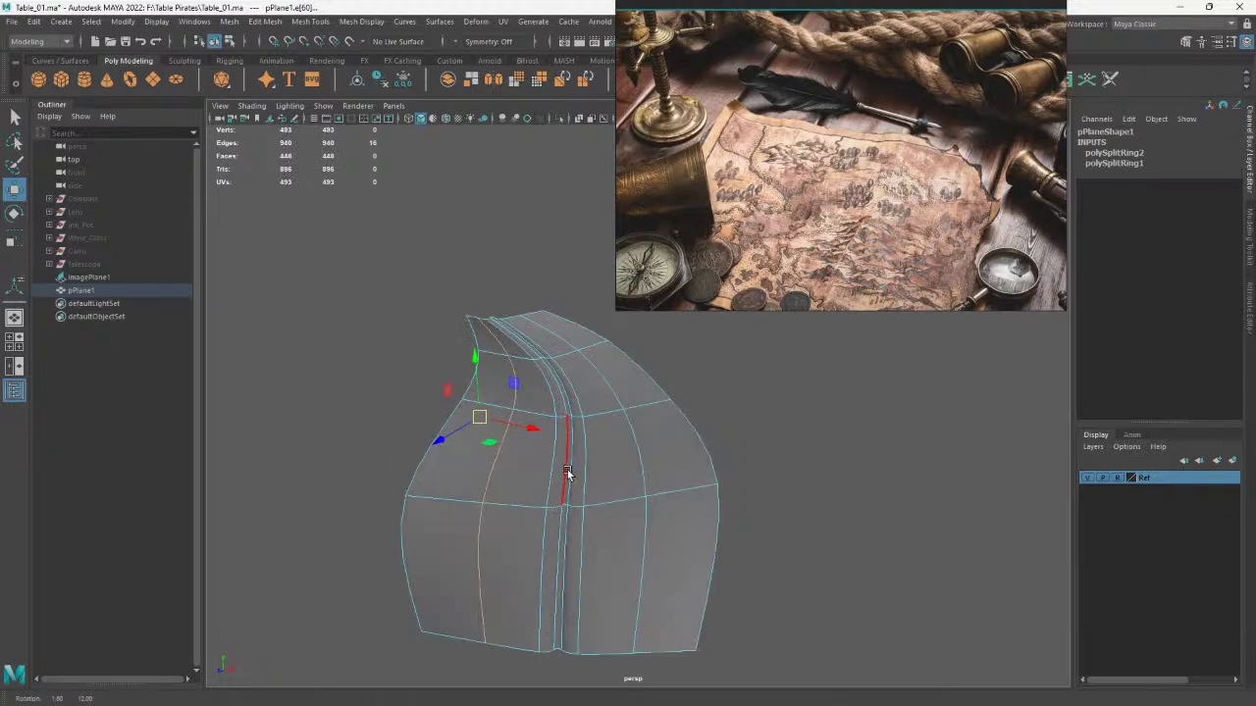
pyautogui.click(625, 448)
pyautogui.keyDown('shift'); pyautogui.moveTo(622, 333); pyautogui.dragTo(687, 312, button='right'); pyautogui.keyUp('shift')
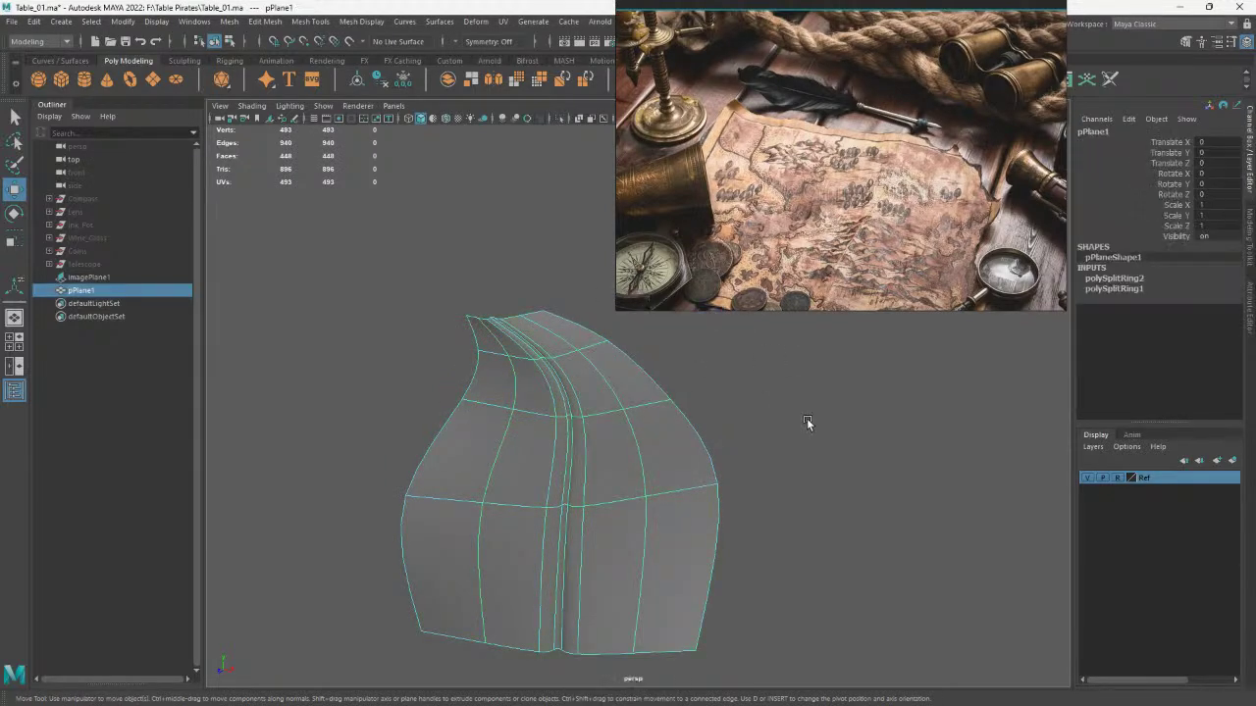
# Bring the whole vane face-on in the view and select the vane mesh
pyautogui.click(814, 571)
pyautogui.keyDown('alt'); pyautogui.moveTo(814, 571); pyautogui.dragTo(639, 504, button='right'); pyautogui.keyUp('alt')
pyautogui.keyDown('alt'); pyautogui.moveTo(639, 505); pyautogui.dragTo(638, 482); pyautogui.keyUp('alt')
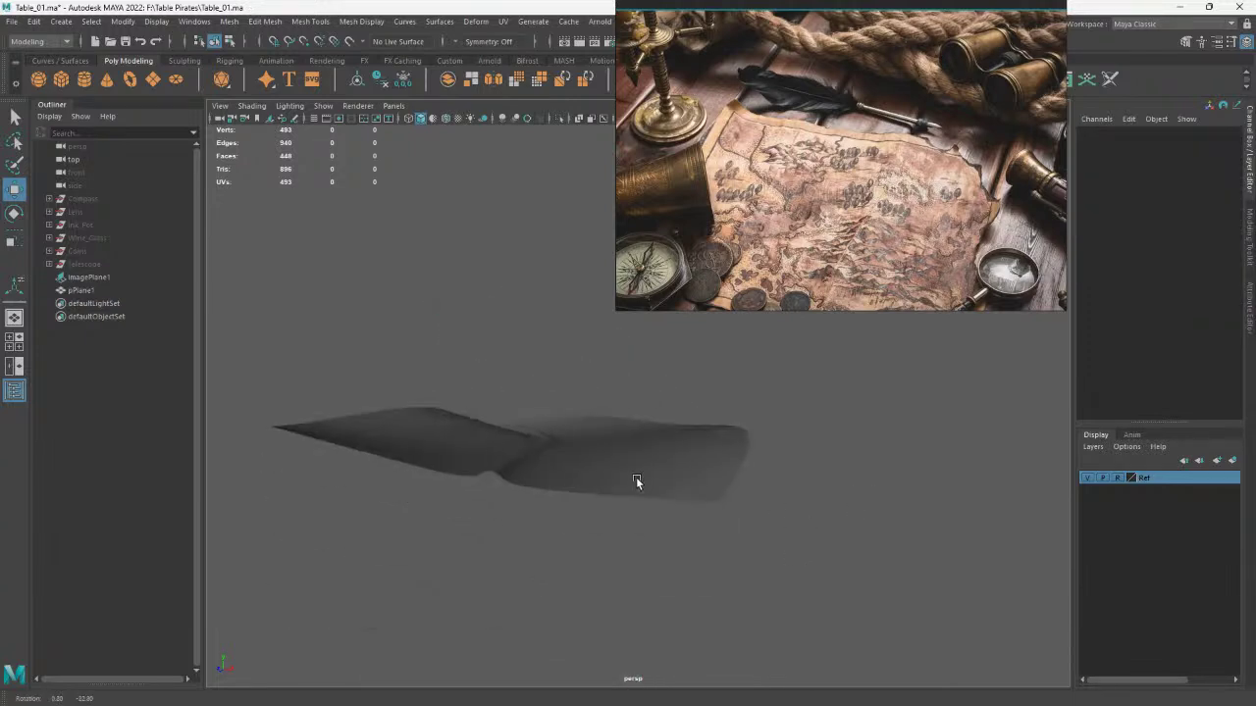
pyautogui.keyDown('alt'); pyautogui.moveTo(639, 482); pyautogui.dragTo(763, 519, button='right'); pyautogui.keyUp('alt')
pyautogui.keyDown('alt'); pyautogui.moveTo(763, 516); pyautogui.dragTo(654, 510); pyautogui.keyUp('alt')
pyautogui.keyDown('alt'); pyautogui.moveTo(653, 509); pyautogui.dragTo(606, 529, button='right'); pyautogui.keyUp('alt')
pyautogui.moveTo(606, 529)
pyautogui.keyDown('alt'); pyautogui.mouseDown()
pyautogui.moveTo(624, 507)
pyautogui.moveTo(645, 528)
pyautogui.moveTo(671, 463)
pyautogui.moveTo(701, 471)
pyautogui.mouseUp(); pyautogui.keyUp('alt')
pyautogui.click(671, 463)
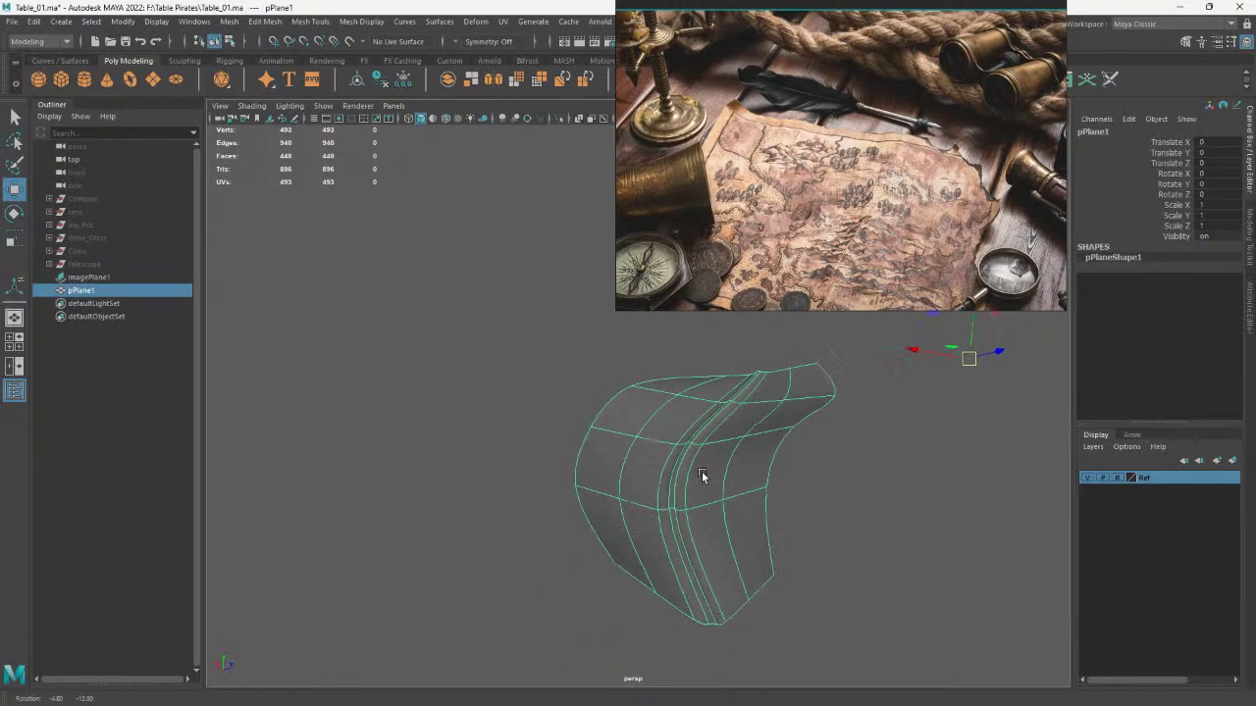
# Select the strip of spine faces with the Move tool, then return to Object Mode
pyautogui.moveTo(701, 471); pyautogui.dragTo(699, 485, button='right')
pyautogui.click(697, 368)
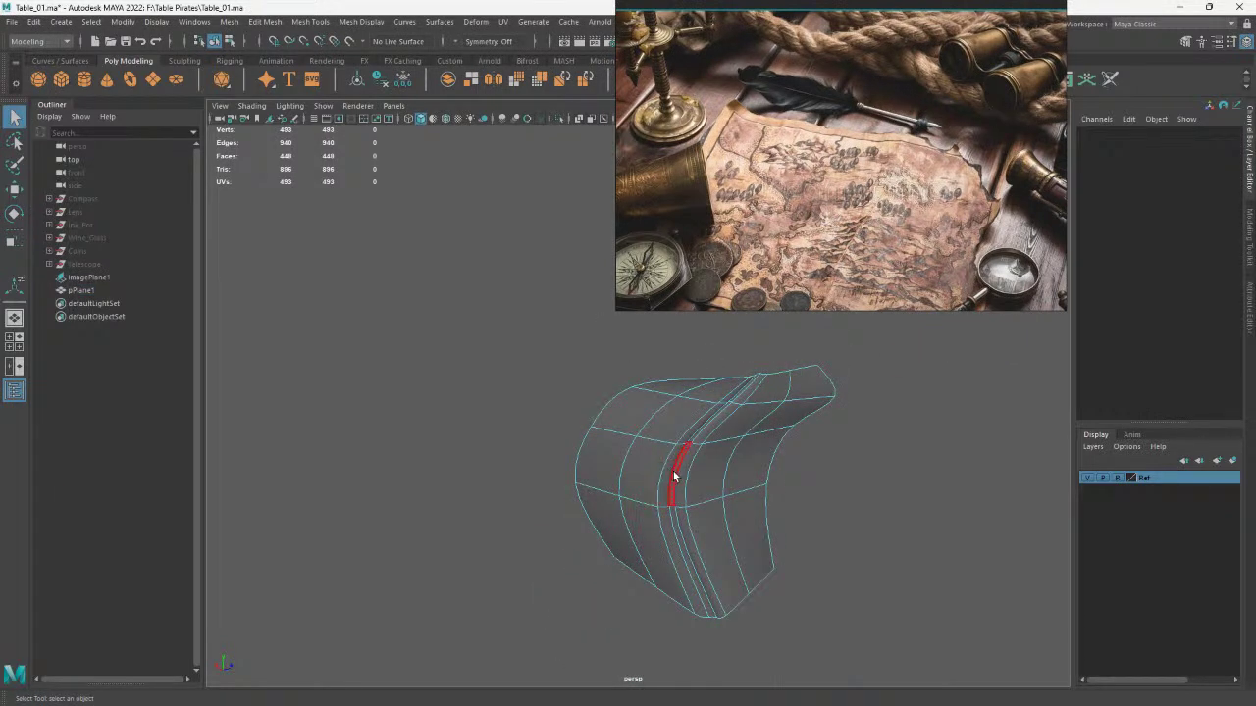
pyautogui.doubleClick(674, 477)
pyautogui.press('w')
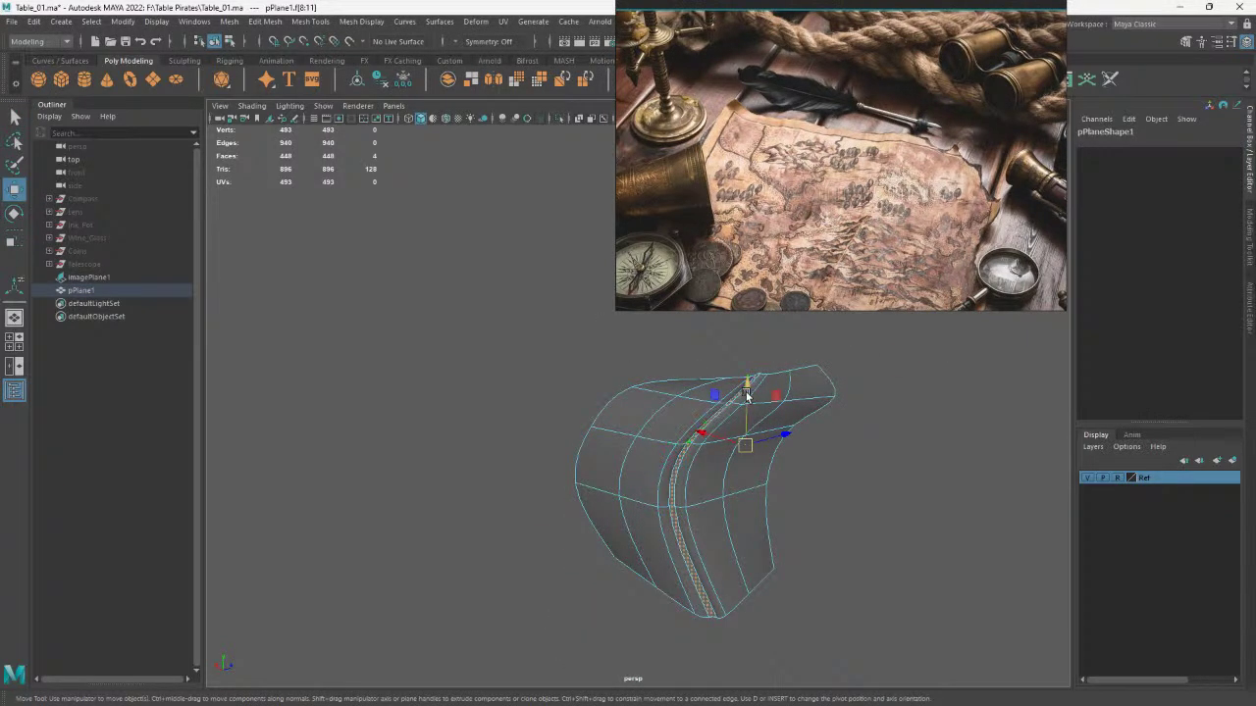
pyautogui.moveTo(745, 393); pyautogui.dragTo(832, 321, button='right')
pyautogui.click(881, 408)
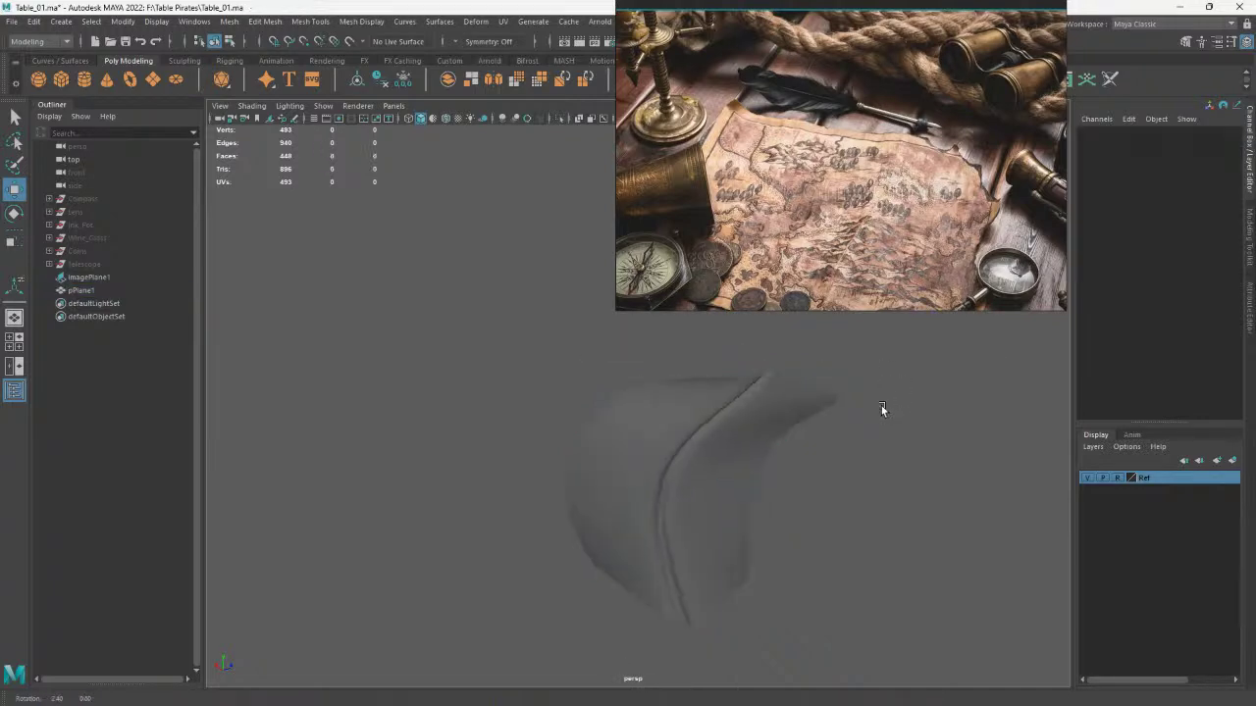
pyautogui.keyDown('alt'); pyautogui.moveTo(881, 405); pyautogui.dragTo(638, 405); pyautogui.keyUp('alt')
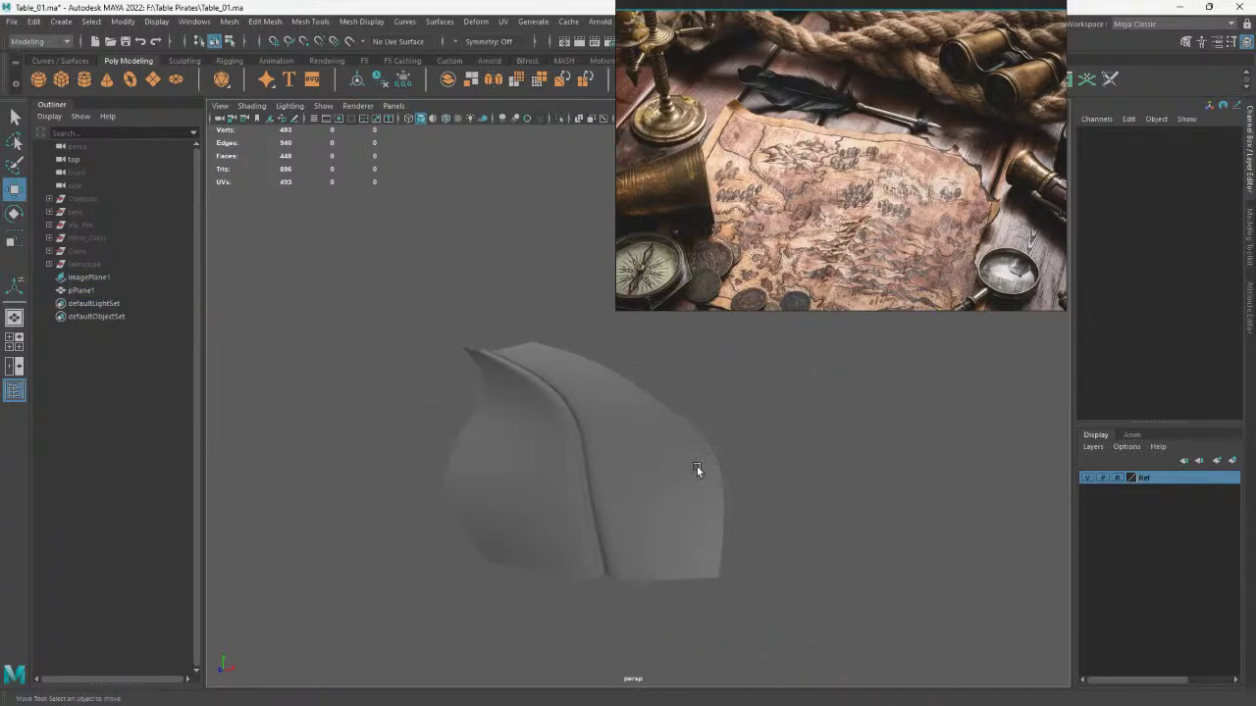
pyautogui.rightClick(1011, 689)
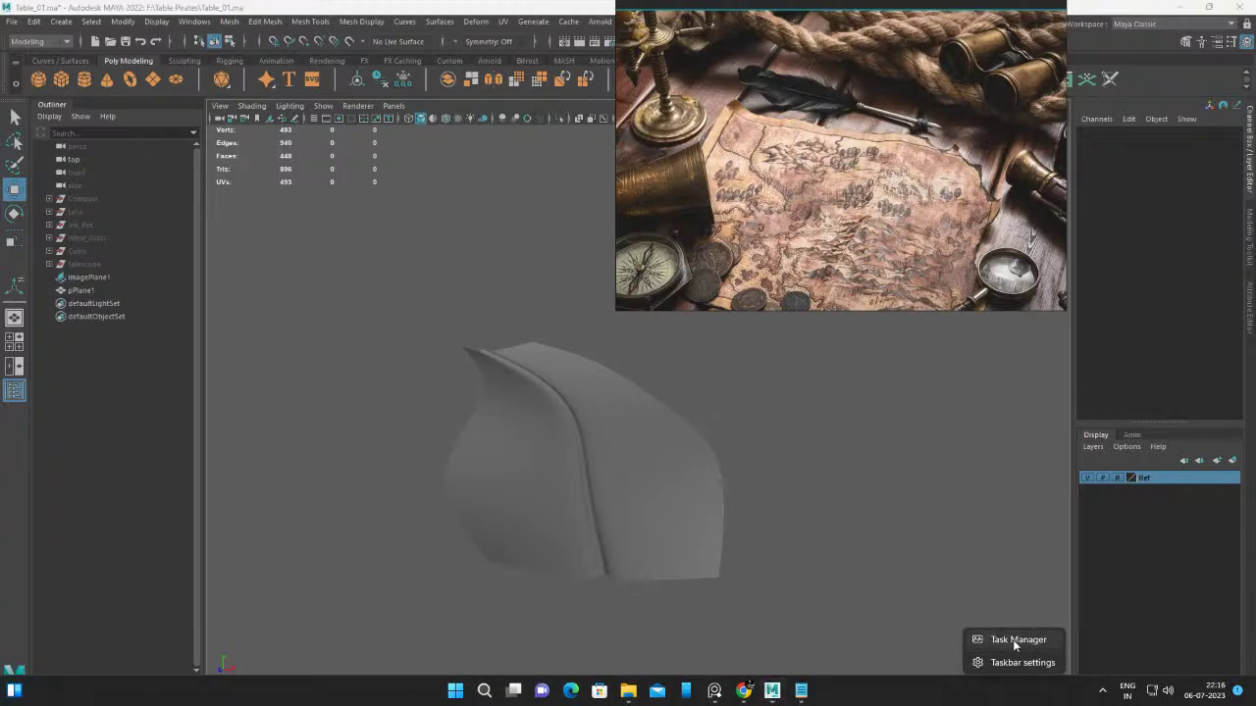
pyautogui.click(1012, 639)
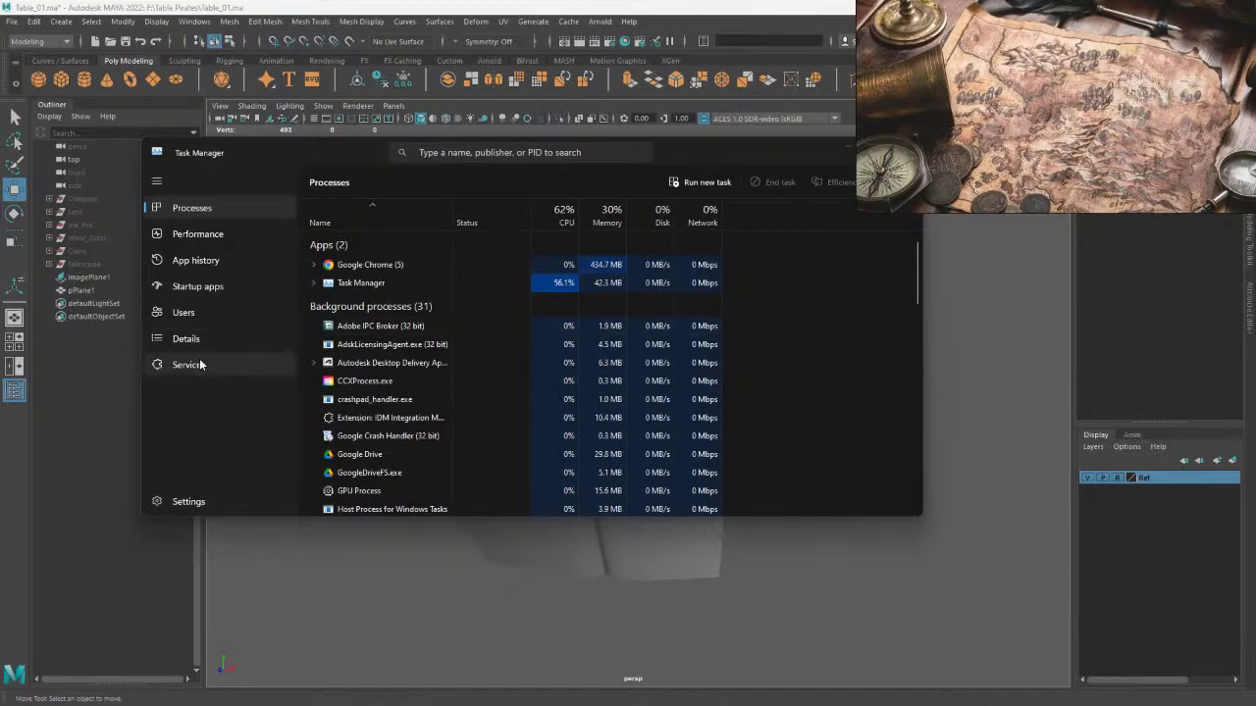
pyautogui.click(200, 365)
pyautogui.click(200, 241)
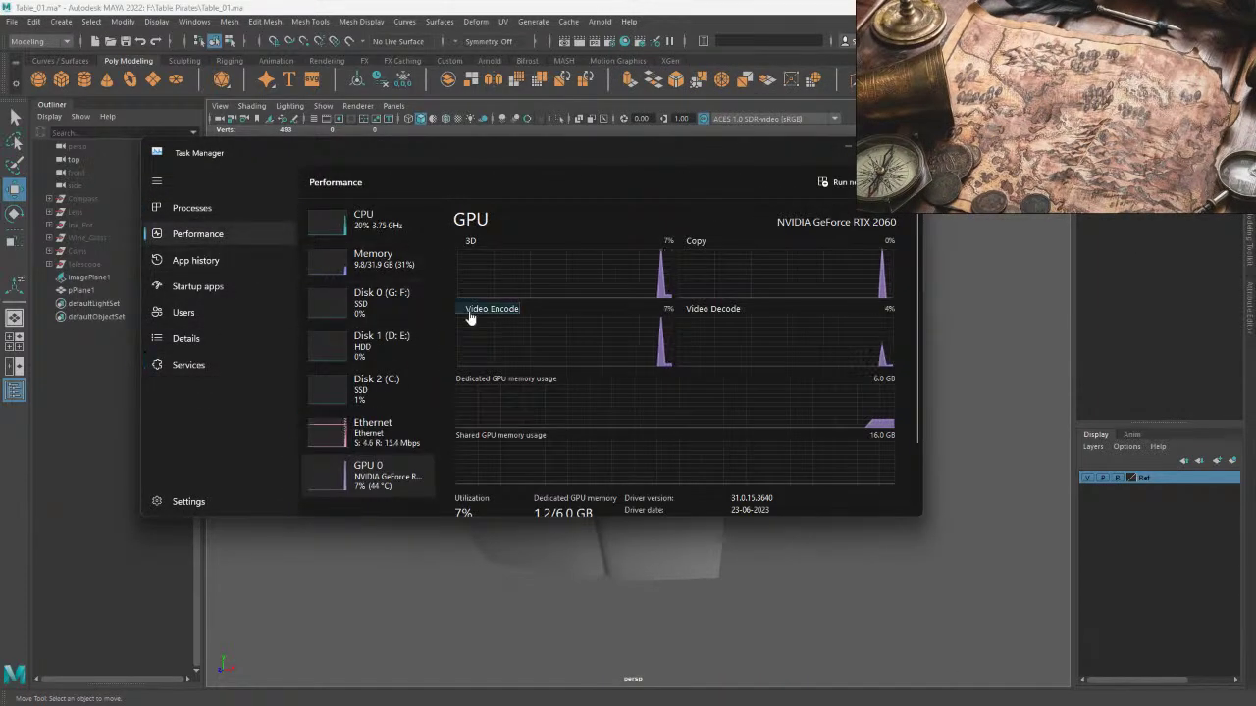
pyautogui.scroll(-1, 469, 315)
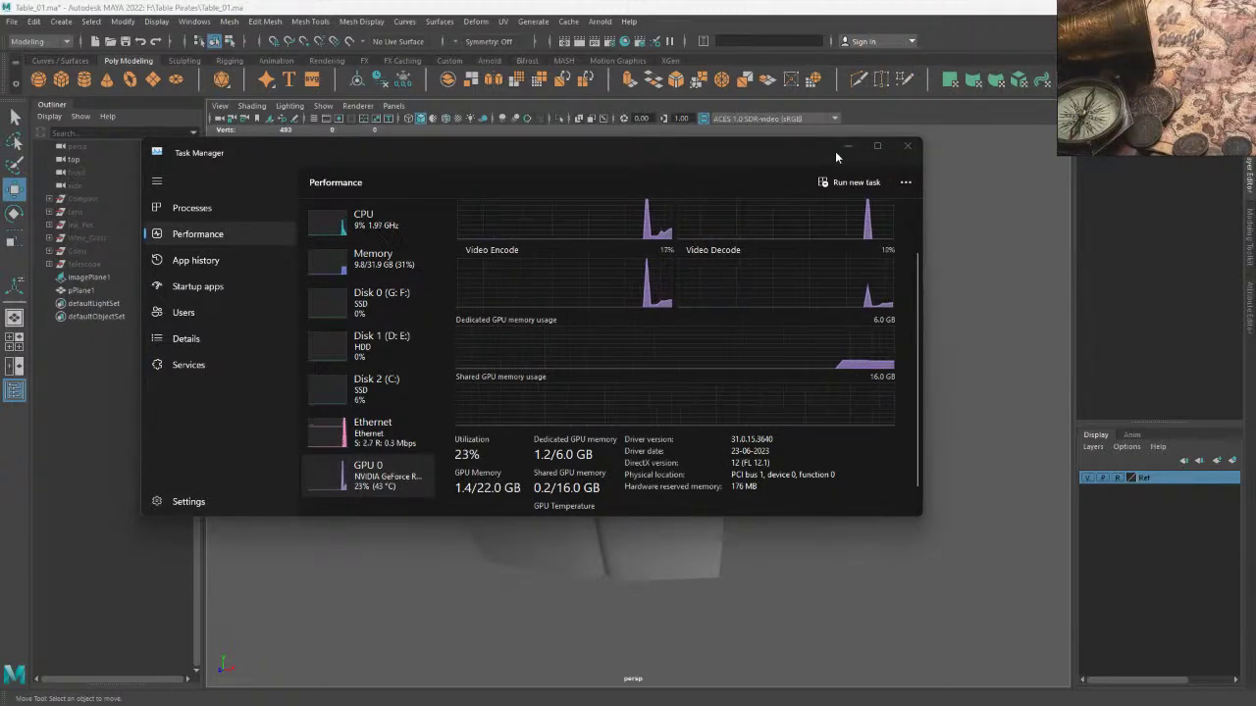
pyautogui.click(837, 150)
pyautogui.moveTo(645, 357)
pyautogui.keyDown('alt'); pyautogui.mouseDown()
pyautogui.moveTo(598, 408)
pyautogui.moveTo(653, 404)
pyautogui.mouseUp(); pyautogui.keyUp('alt')
# With soft selection on, lift a vertex near the vane's middle to curve it
pyautogui.click(598, 408)
pyautogui.moveTo(653, 403); pyautogui.dragTo(603, 392, button='right')
pyautogui.click(616, 400)
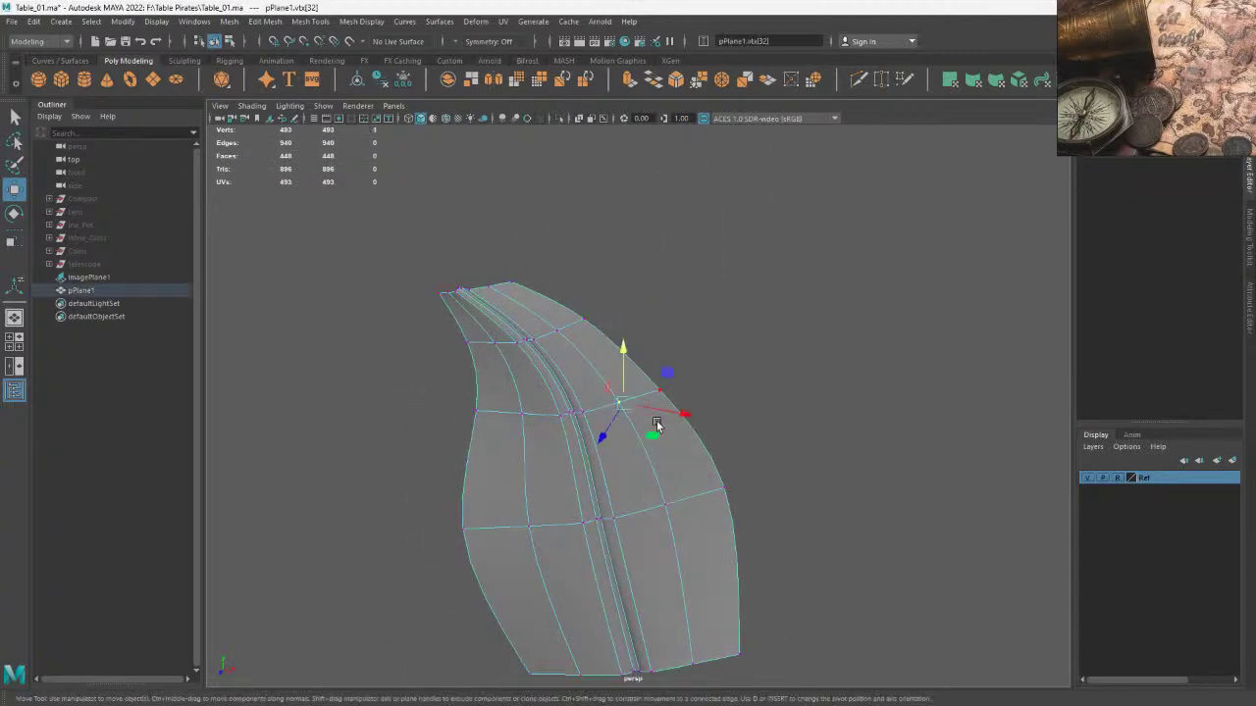
pyautogui.press('b')
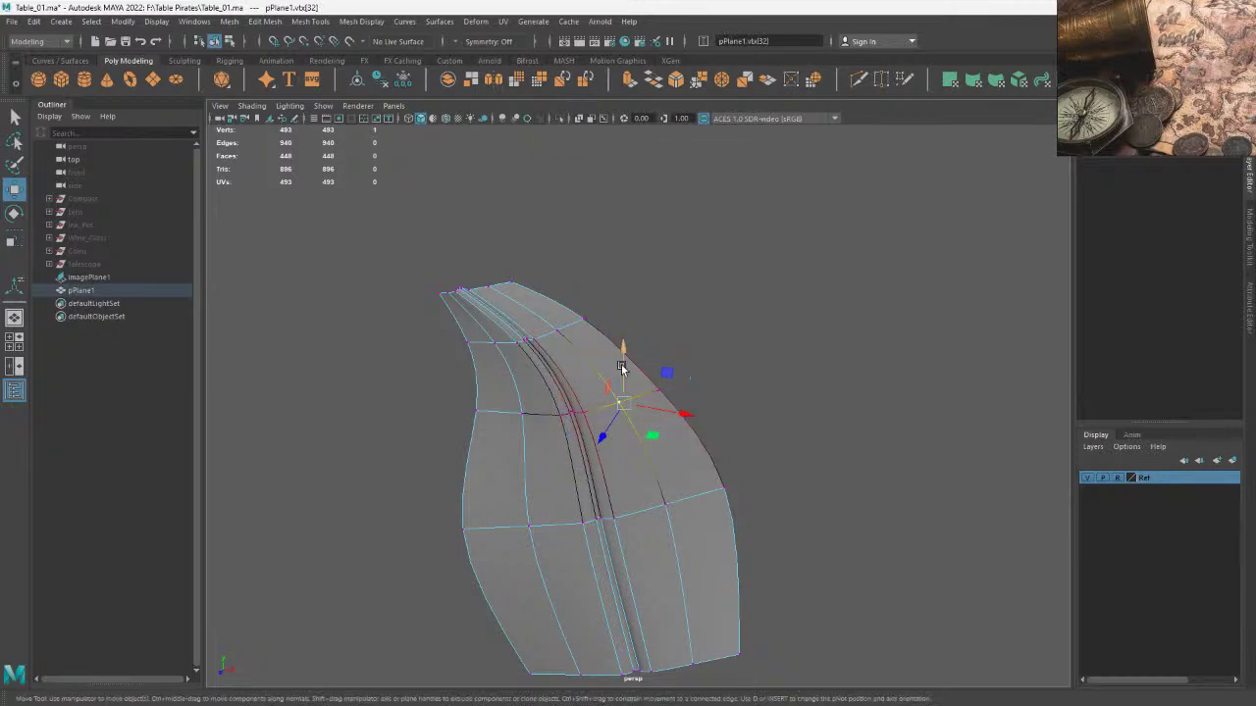
pyautogui.moveTo(624, 363); pyautogui.dragTo(623, 356)
pyautogui.click(494, 351)
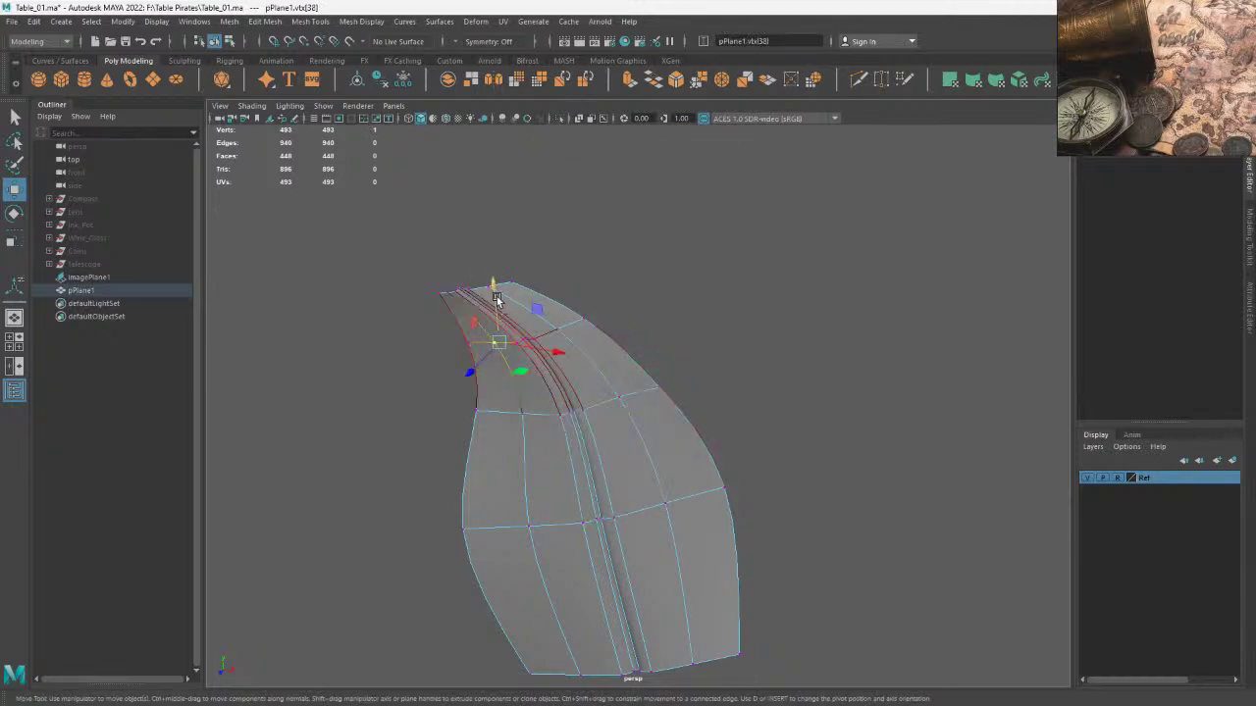
pyautogui.click(583, 500)
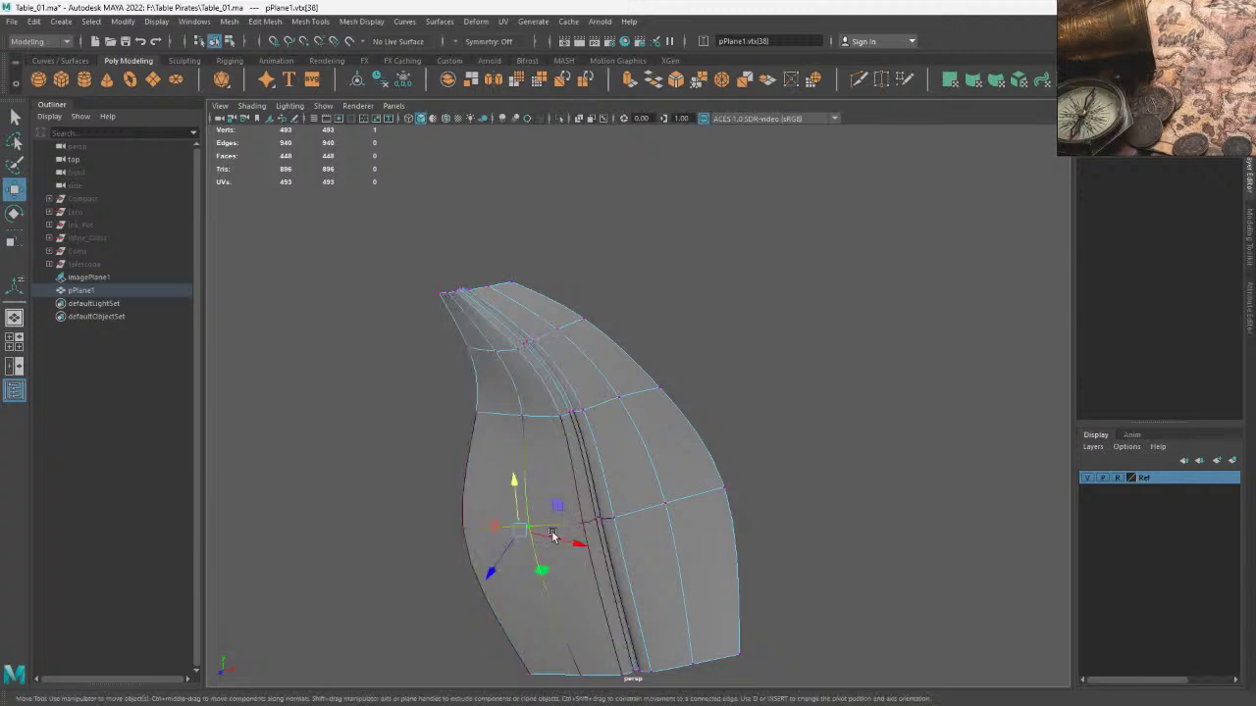
# Pick further vertices on the vane's lower area, left edge and middle
pyautogui.keyDown('alt'); pyautogui.moveTo(584, 501); pyautogui.dragTo(742, 418); pyautogui.keyUp('alt')
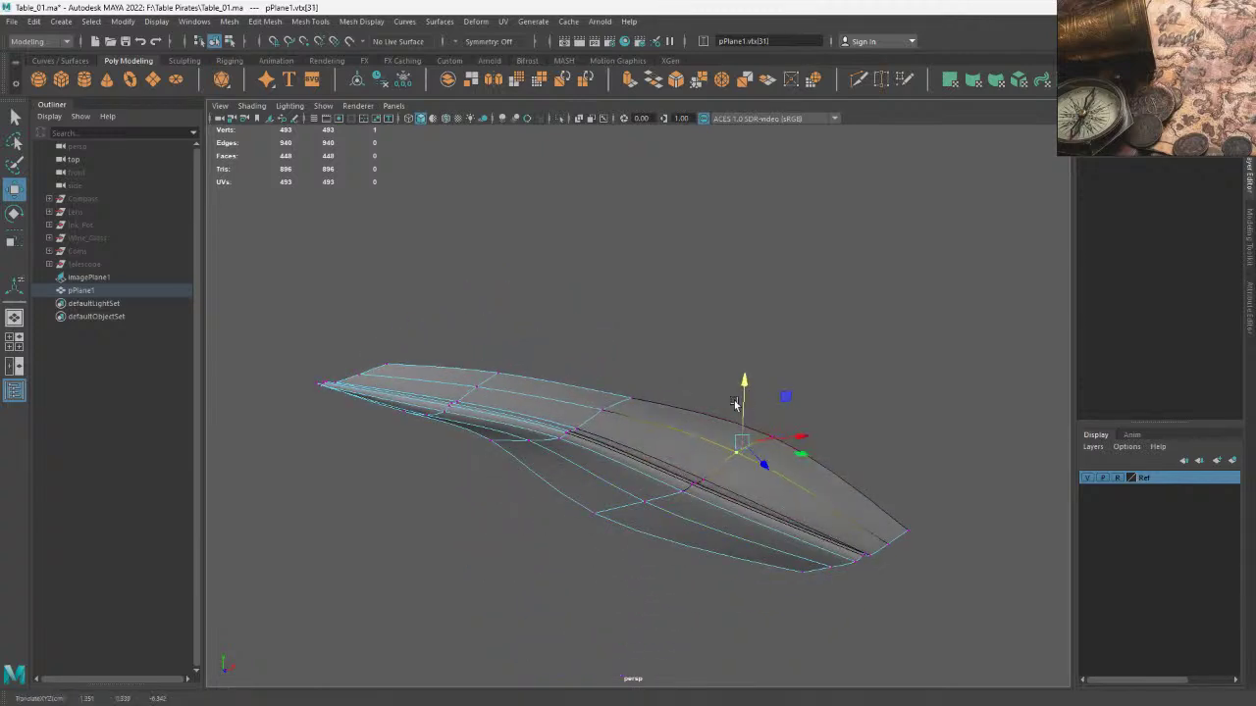
pyautogui.click(639, 512)
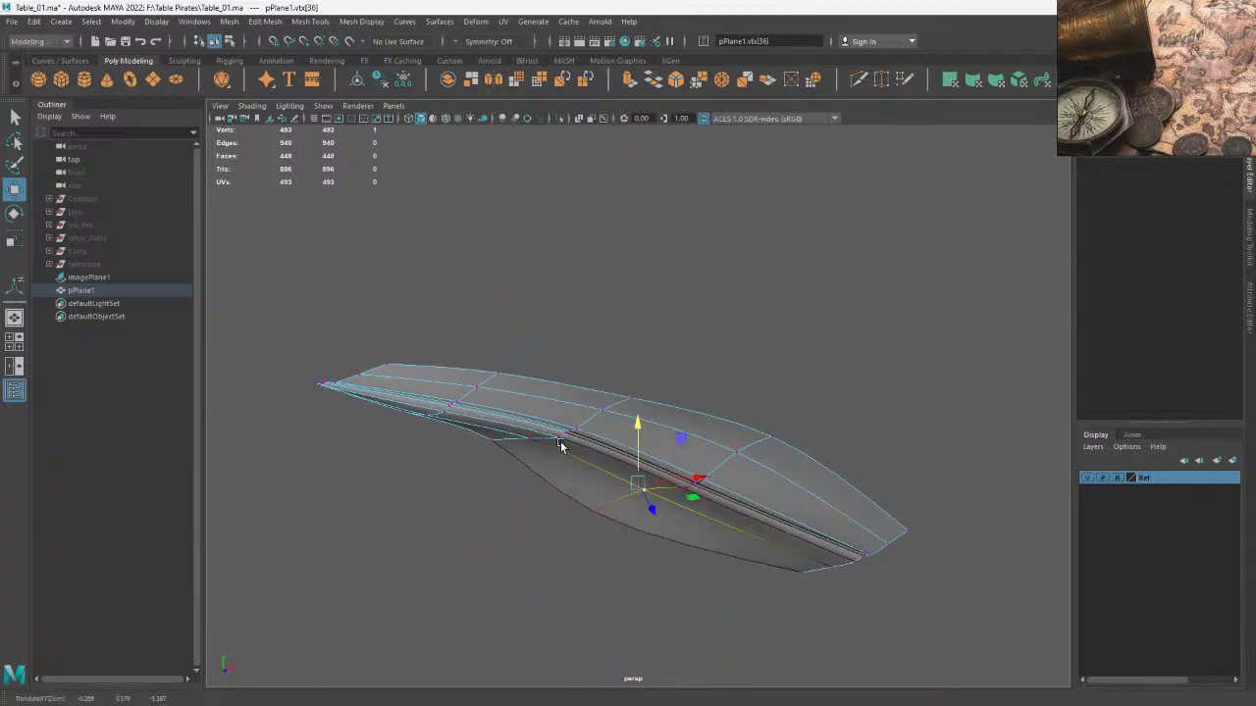
pyautogui.keyDown('alt'); pyautogui.moveTo(643, 471); pyautogui.dragTo(496, 446); pyautogui.keyUp('alt')
pyautogui.click(441, 465)
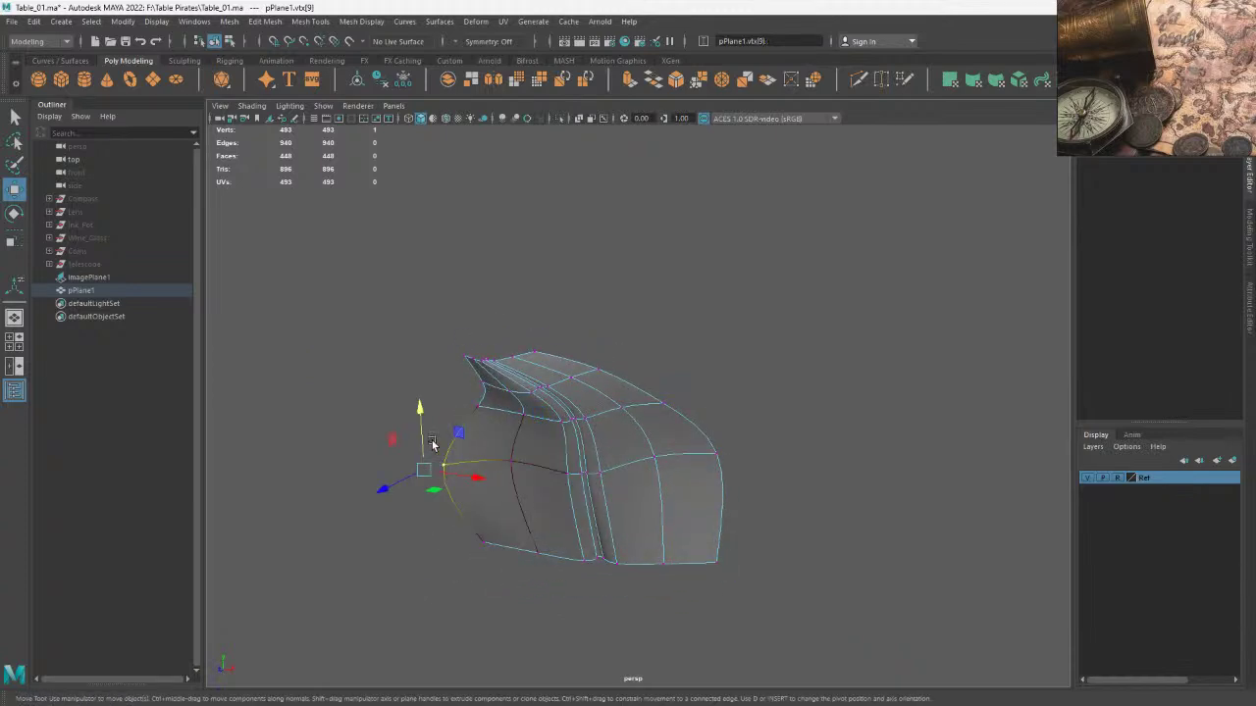
pyautogui.moveTo(520, 426)
pyautogui.keyDown('alt'); pyautogui.mouseDown()
pyautogui.moveTo(569, 435)
pyautogui.moveTo(561, 415)
pyautogui.mouseUp(); pyautogui.keyUp('alt')
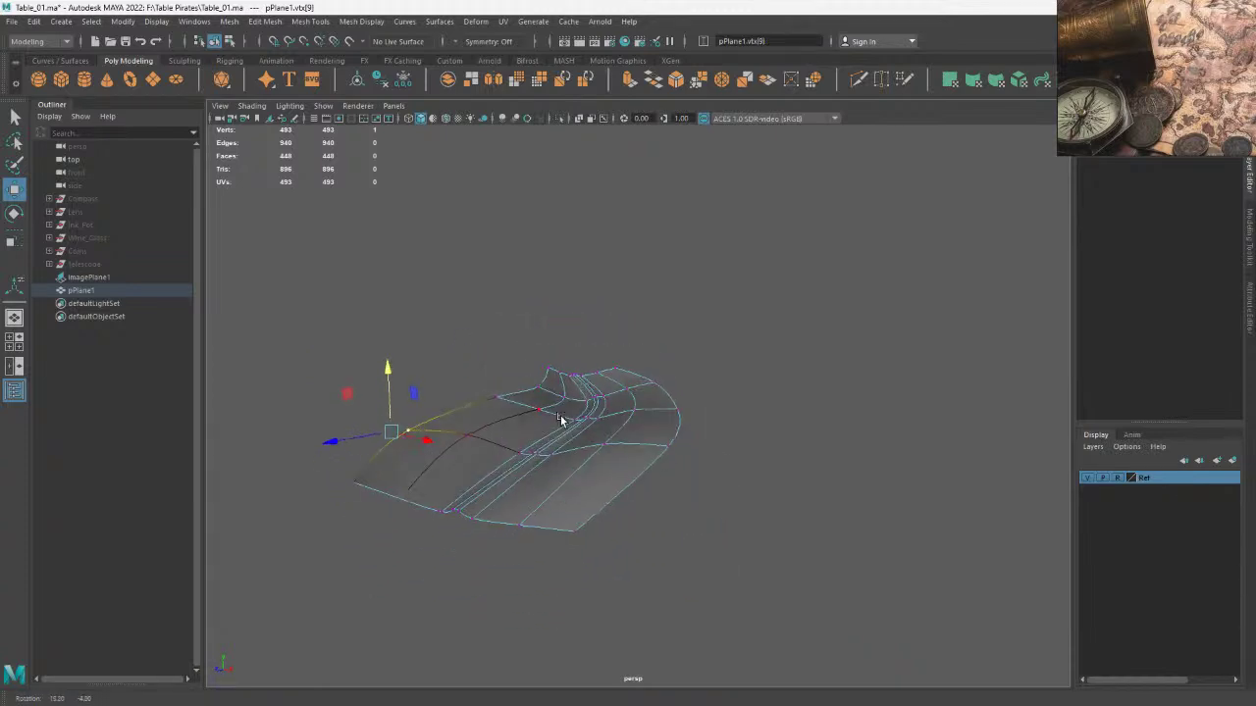
pyautogui.click(626, 392)
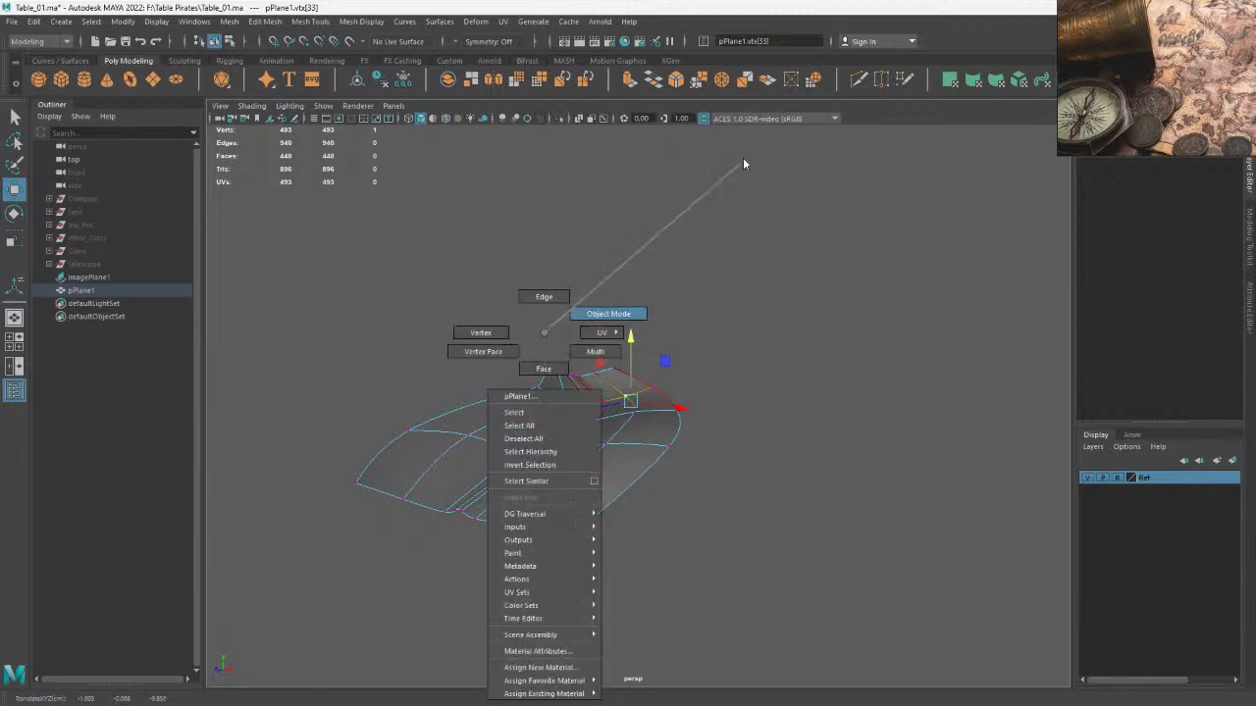
# Adjust a vertex on the vane's edge, then marquee-select the whole vane in Object Mode
pyautogui.moveTo(587, 370); pyautogui.dragTo(743, 157, button='right')
pyautogui.moveTo(742, 157)
pyautogui.keyDown('alt'); pyautogui.mouseDown()
pyautogui.moveTo(626, 401)
pyautogui.moveTo(776, 365)
pyautogui.moveTo(821, 404)
pyautogui.moveTo(647, 419)
pyautogui.moveTo(673, 451)
pyautogui.moveTo(594, 385)
pyautogui.mouseUp(); pyautogui.keyUp('alt')
pyautogui.click(647, 414)
pyautogui.press('F9')
pyautogui.click(556, 444)
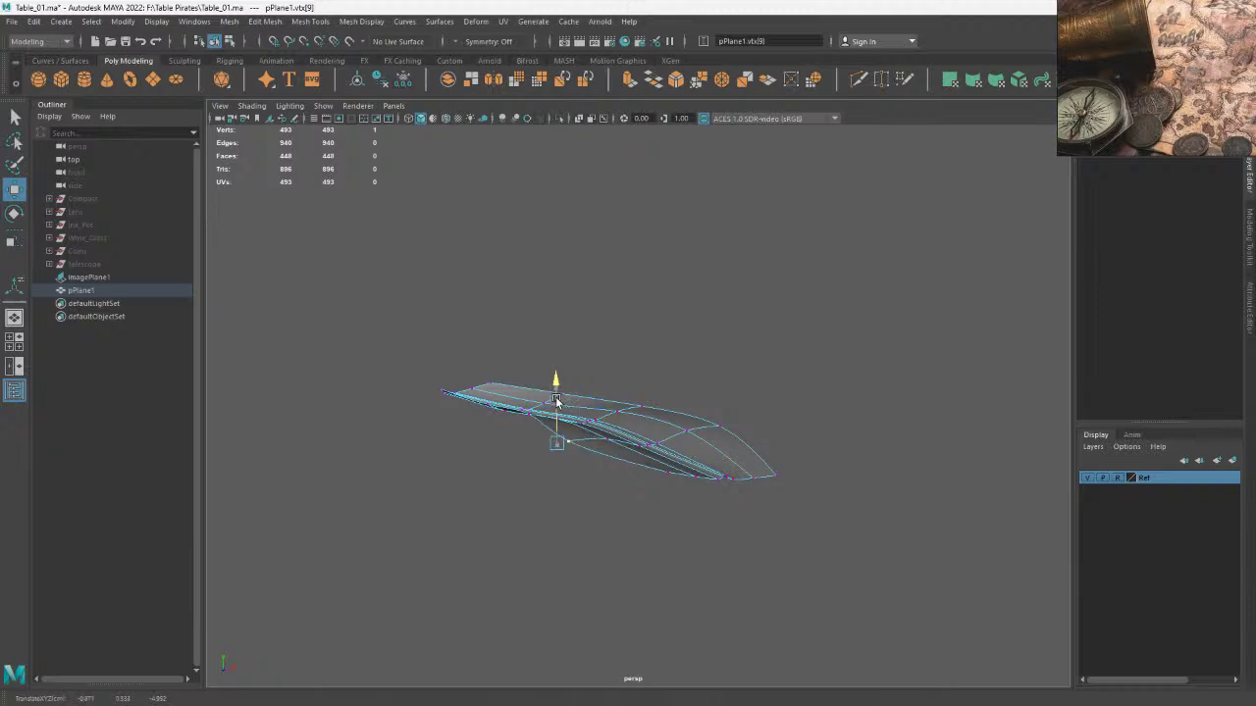
pyautogui.moveTo(554, 355); pyautogui.dragTo(709, 252, button='right')
pyautogui.moveTo(558, 350)
pyautogui.mouseDown()
pyautogui.moveTo(792, 562)
pyautogui.moveTo(857, 592)
pyautogui.mouseUp()
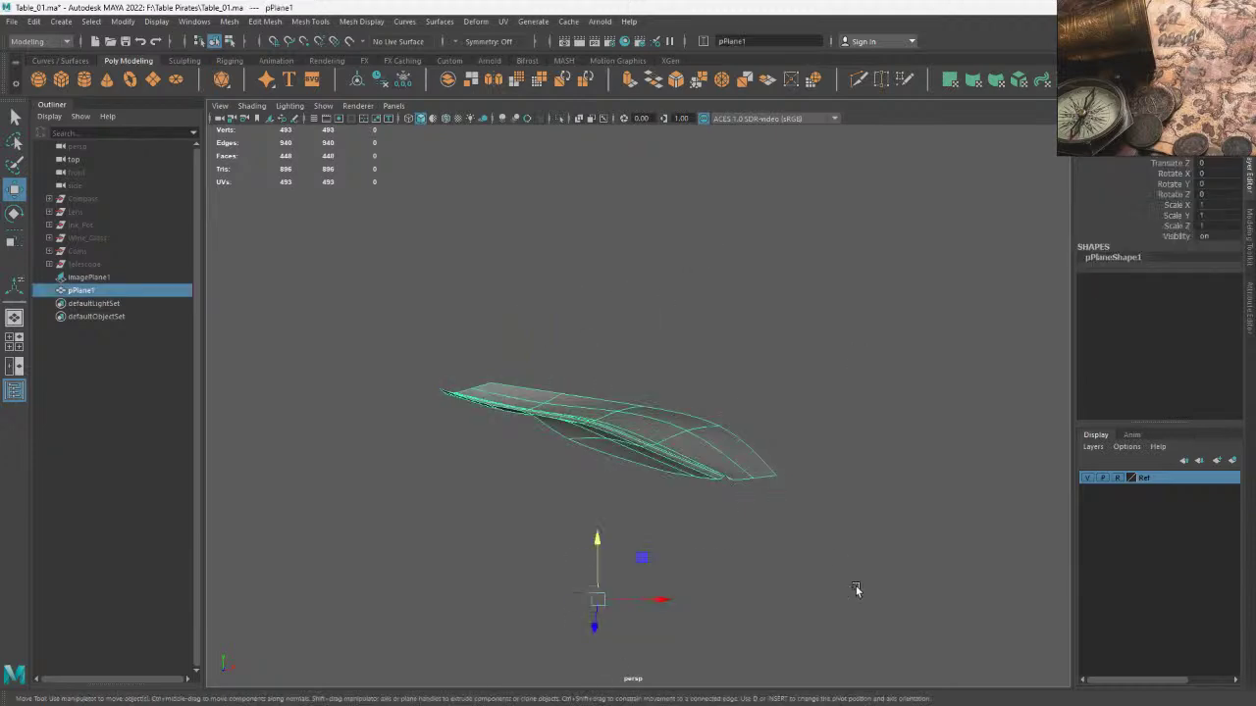
# Select the vane and zoom and orbit around it to inspect its curvature
pyautogui.scroll(3, 644, 325)
pyautogui.scroll(5, 701, 381)
pyautogui.scroll(-5, 701, 382)
pyautogui.moveTo(532, 294); pyautogui.dragTo(854, 561)
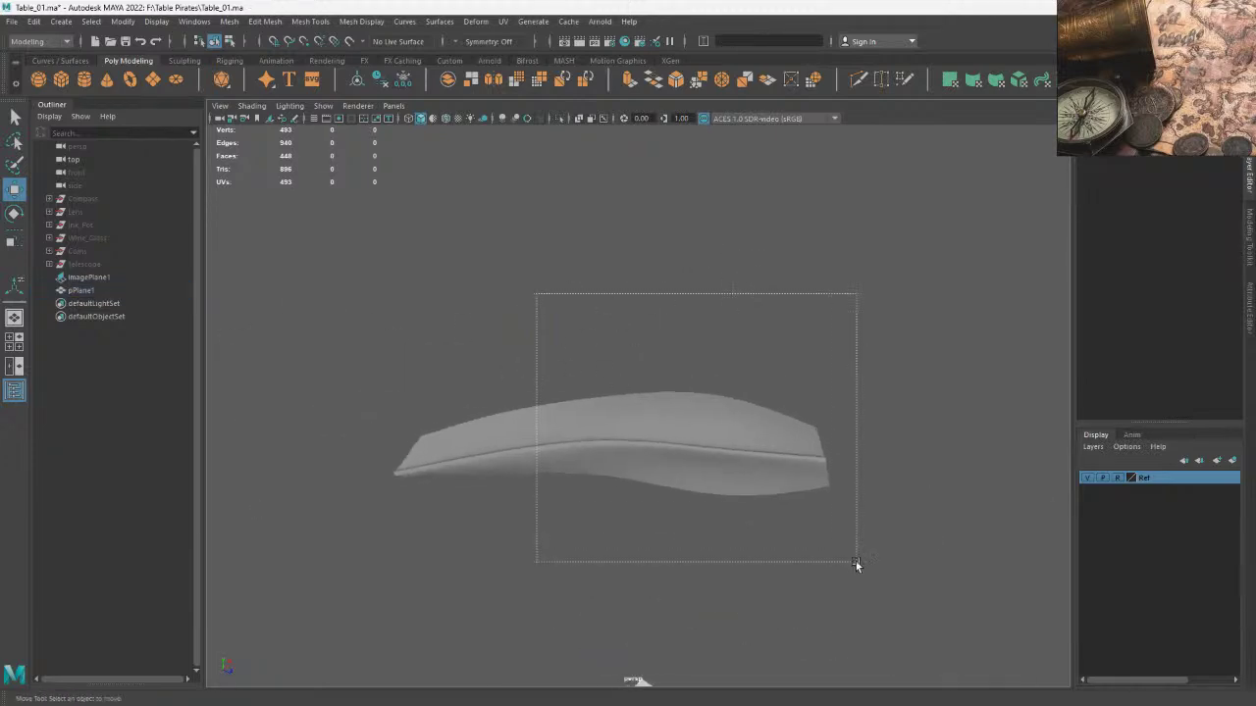
pyautogui.scroll(3, 779, 294)
pyautogui.keyDown('alt'); pyautogui.moveTo(779, 294); pyautogui.dragTo(726, 492); pyautogui.keyUp('alt')
pyautogui.scroll(-5, 726, 487)
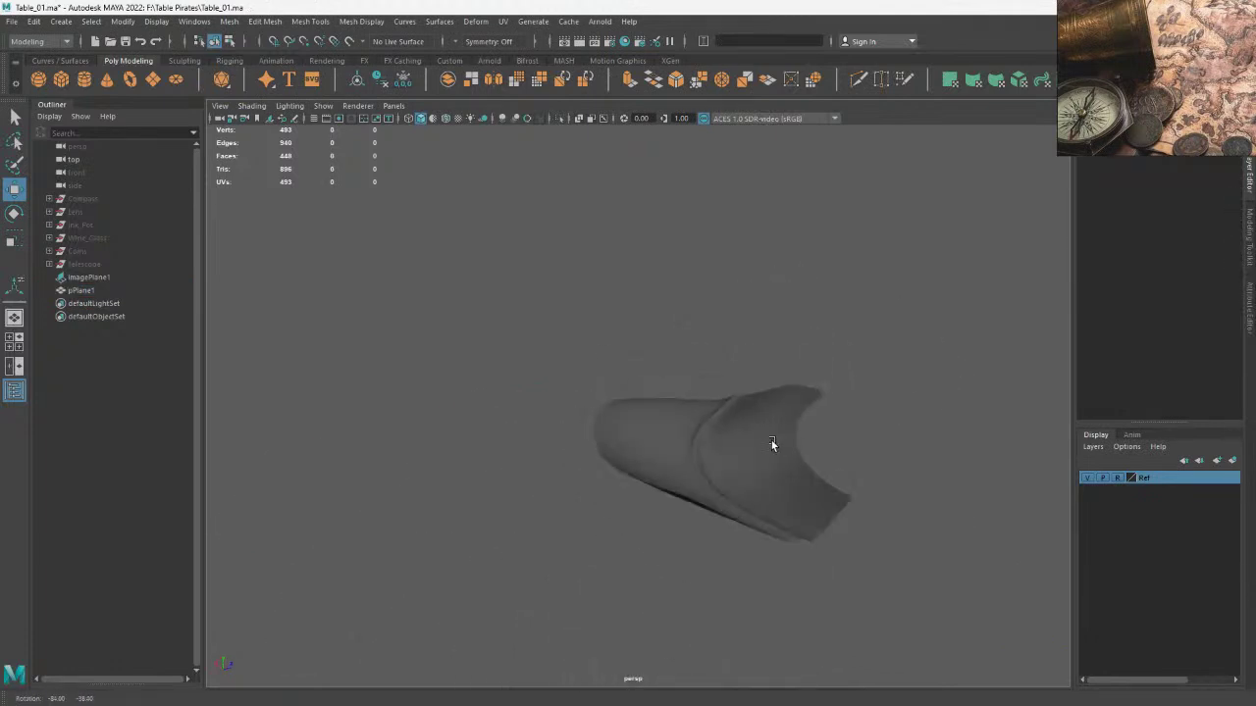
pyautogui.moveTo(771, 443)
pyautogui.keyDown('alt'); pyautogui.mouseDown()
pyautogui.moveTo(742, 438)
pyautogui.moveTo(613, 507)
pyautogui.moveTo(576, 509)
pyautogui.moveTo(1020, 185)
pyautogui.mouseUp(); pyautogui.keyUp('alt')
pyautogui.scroll(5, 762, 456)
pyautogui.scroll(-3, 762, 456)
pyautogui.scroll(3, 643, 487)
pyautogui.scroll(-3, 643, 487)
pyautogui.scroll(-2, 937, 180)
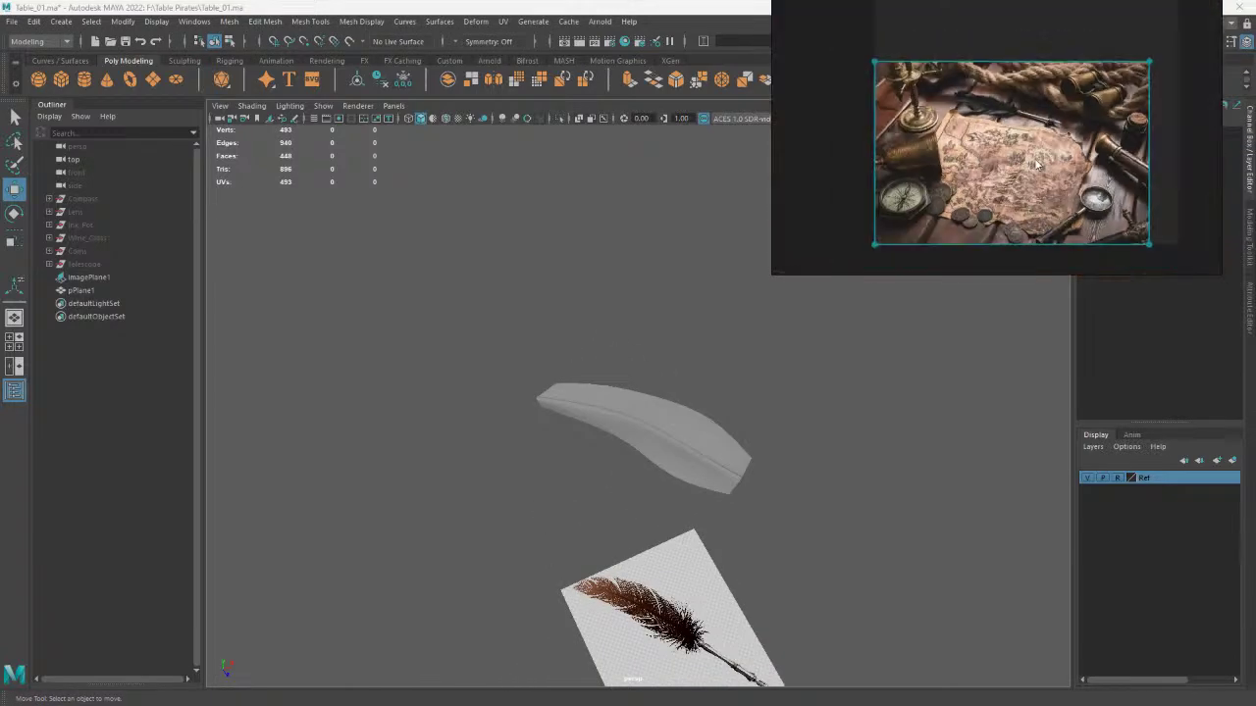
pyautogui.scroll(3, 937, 179)
pyautogui.scroll(3, 937, 179)
pyautogui.scroll(2, 937, 179)
# Compare the vane against the feather reference image and display it as the unsmoothed low-poly mesh
pyautogui.moveTo(679, 448)
pyautogui.keyDown('alt'); pyautogui.mouseDown()
pyautogui.moveTo(651, 490)
pyautogui.moveTo(580, 317)
pyautogui.moveTo(866, 510)
pyautogui.moveTo(849, 367)
pyautogui.mouseUp(); pyautogui.keyUp('alt')
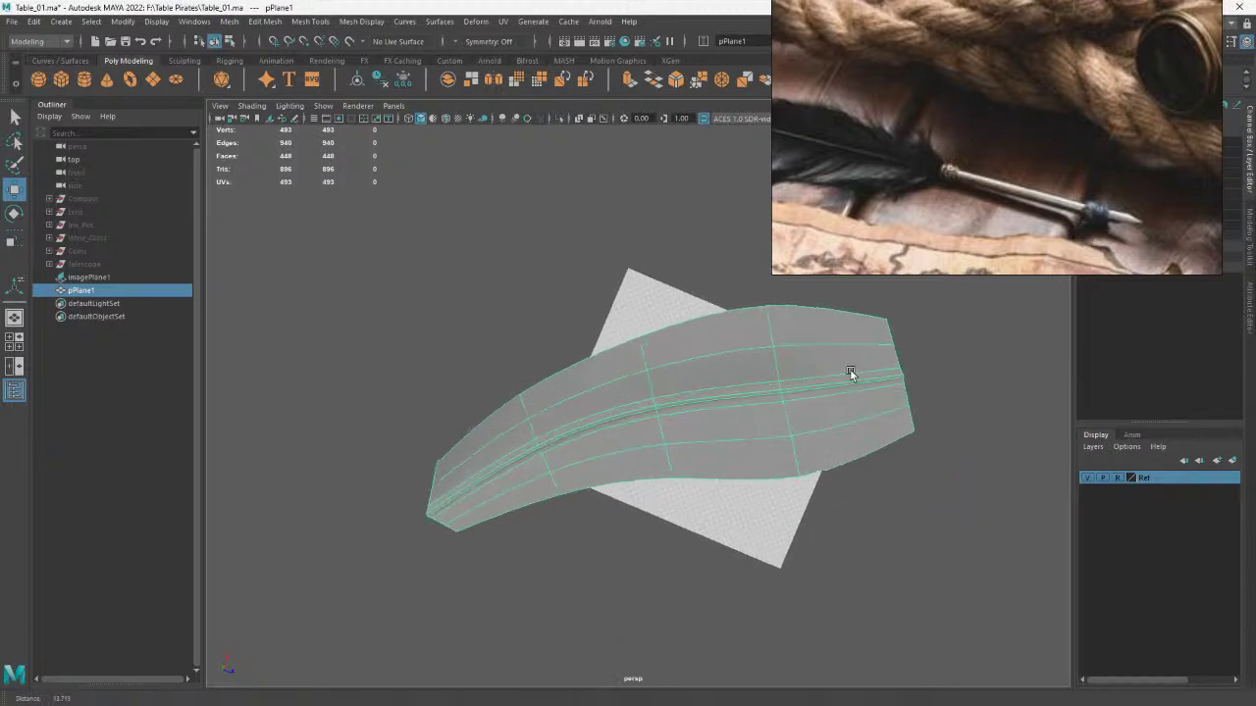
pyautogui.keyDown('alt'); pyautogui.moveTo(971, 350); pyautogui.dragTo(929, 391); pyautogui.keyUp('alt')
pyautogui.scroll(2, 929, 392)
pyautogui.hotkey('ctrl', 'z')
pyautogui.hotkey('ctrl', 'z')
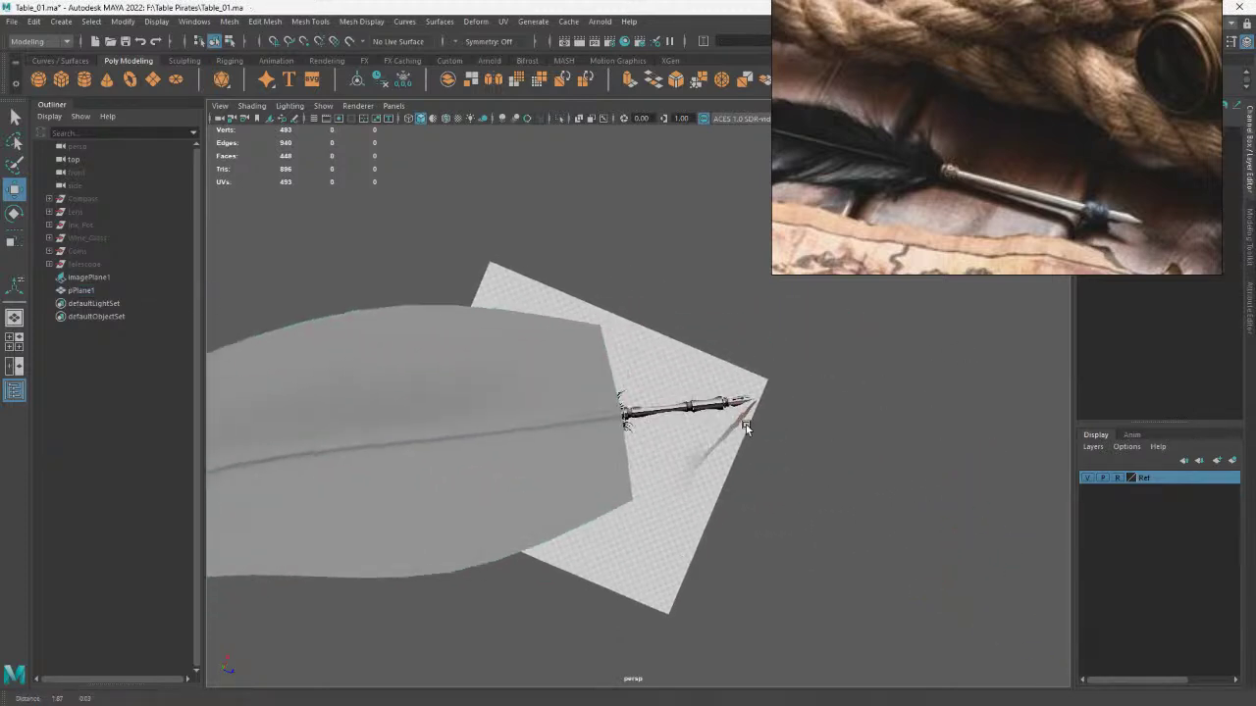
pyautogui.hotkey('ctrl', 'z')
pyautogui.hotkey('ctrl', 'z')
pyautogui.hotkey('ctrl', 'z')
pyautogui.moveTo(677, 391); pyautogui.dragTo(677, 338, button='right')
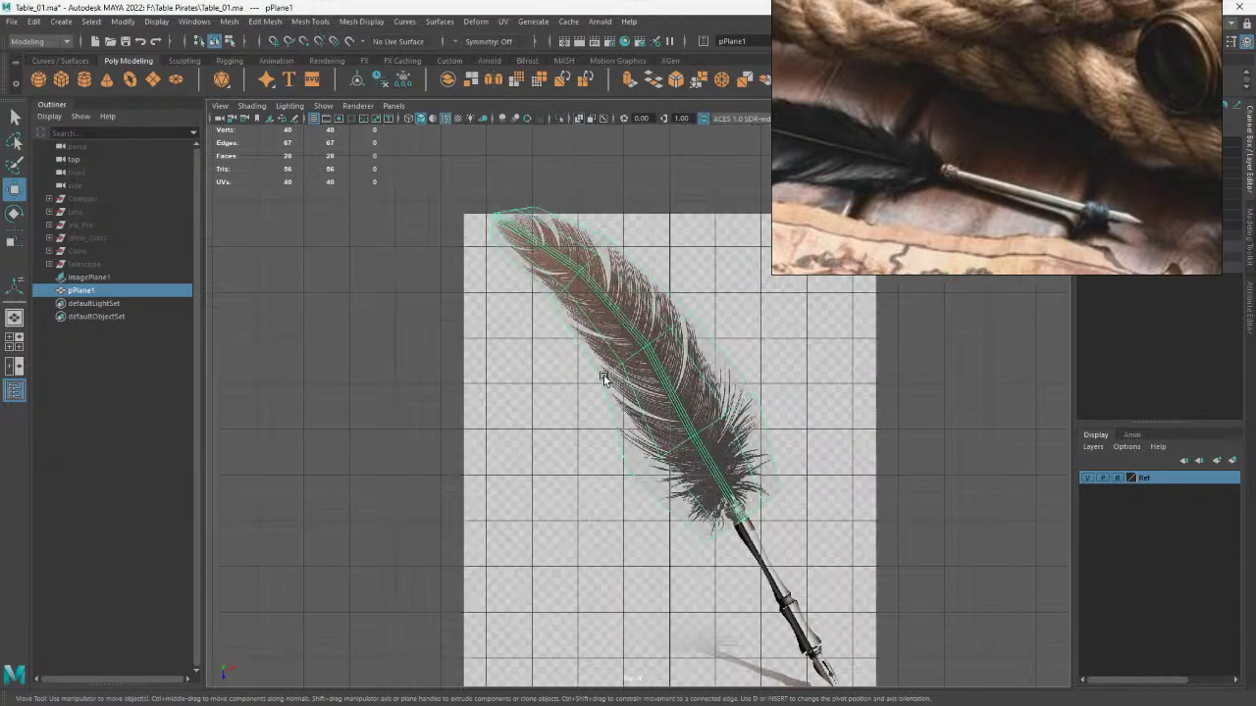
# In the top view, create an 8-sided cylinder and rotate it -90 degrees in X
pyautogui.scroll(-2, 727, 383)
pyautogui.scroll(2, 727, 383)
pyautogui.moveTo(737, 336); pyautogui.dragTo(717, 439, button='right')
pyautogui.keyDown('shift'); pyautogui.moveTo(928, 381); pyautogui.dragTo(855, 384, button='right'); pyautogui.keyUp('shift')
pyautogui.click(1113, 280)
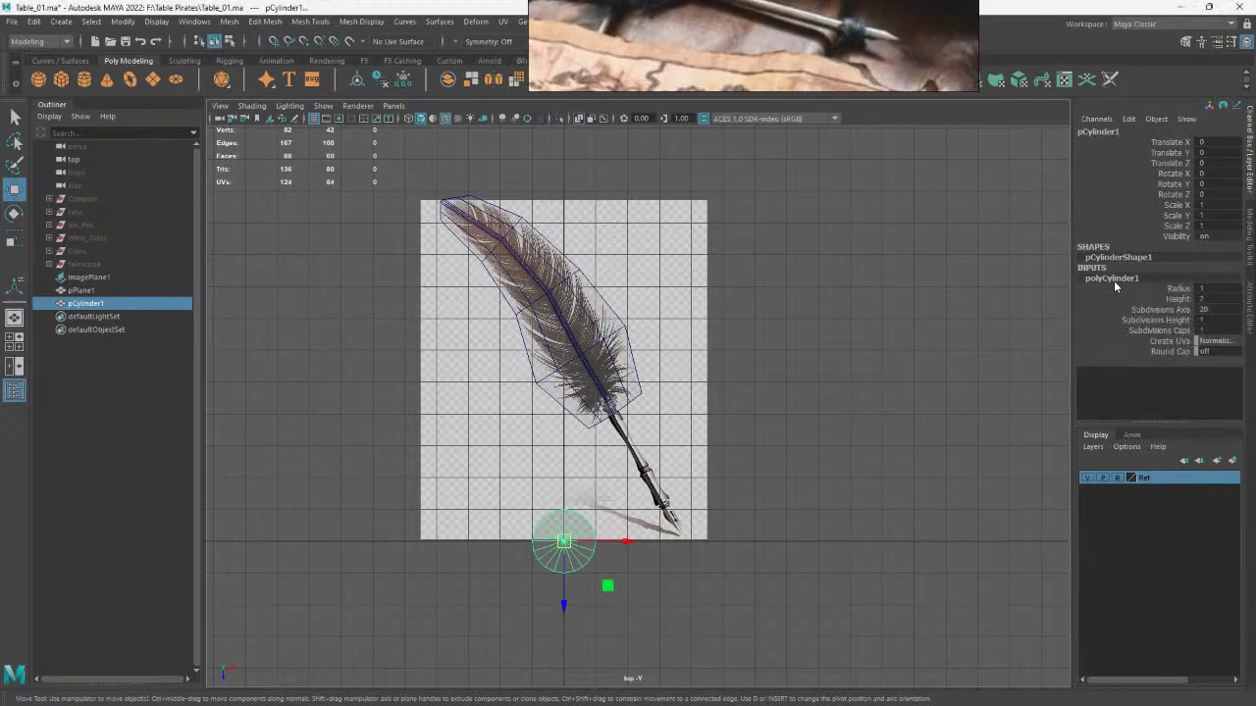
pyautogui.write('8')
pyautogui.press('Return')
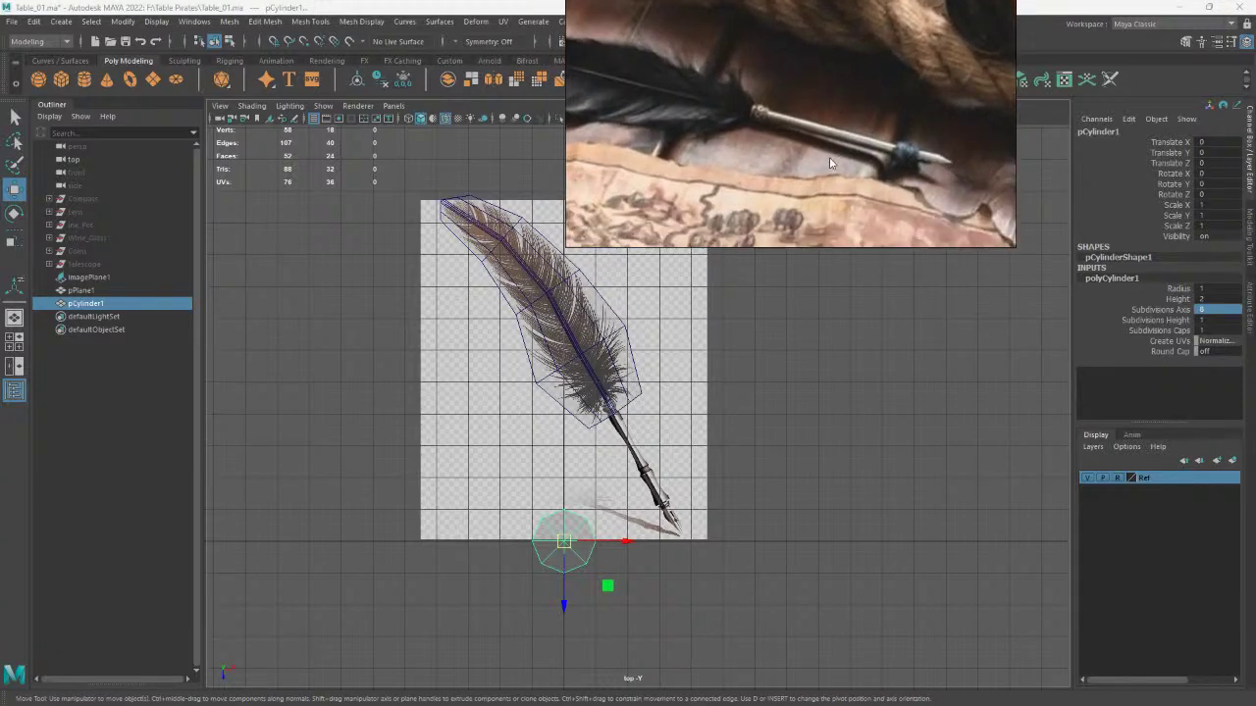
pyautogui.moveTo(730, 434); pyautogui.dragTo(639, 468, button='right')
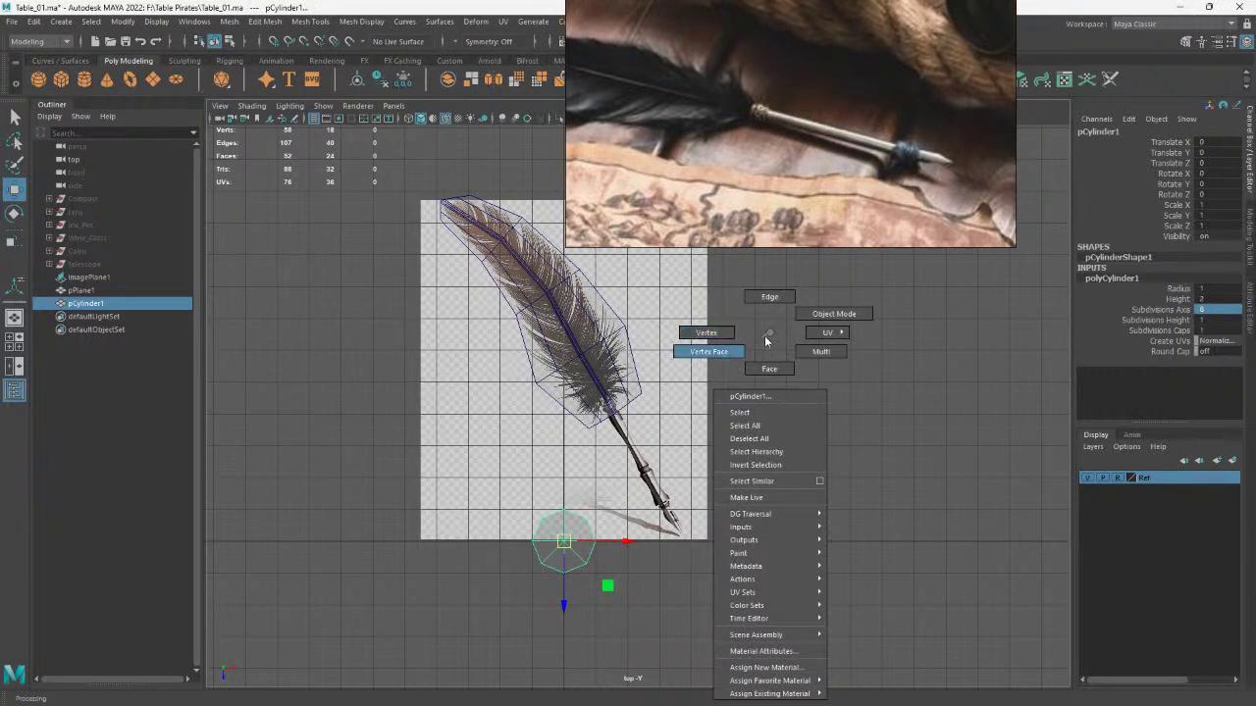
pyautogui.press('e')
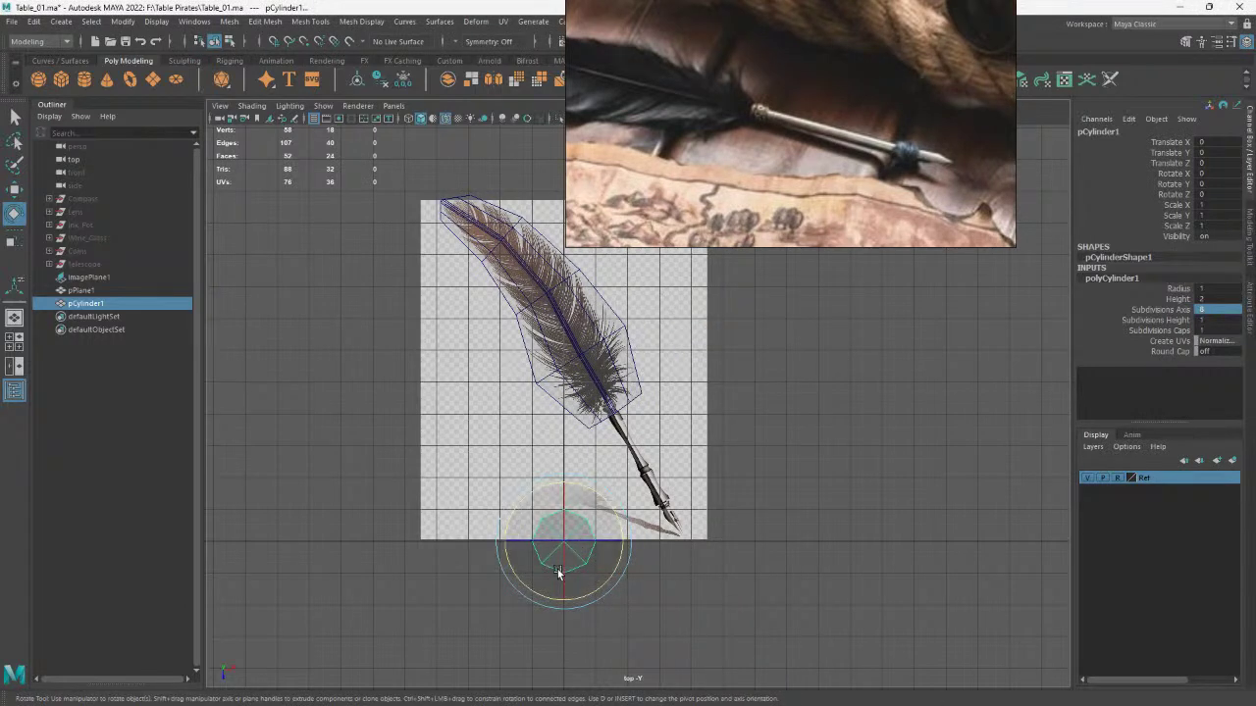
pyautogui.moveTo(561, 568); pyautogui.dragTo(566, 490)
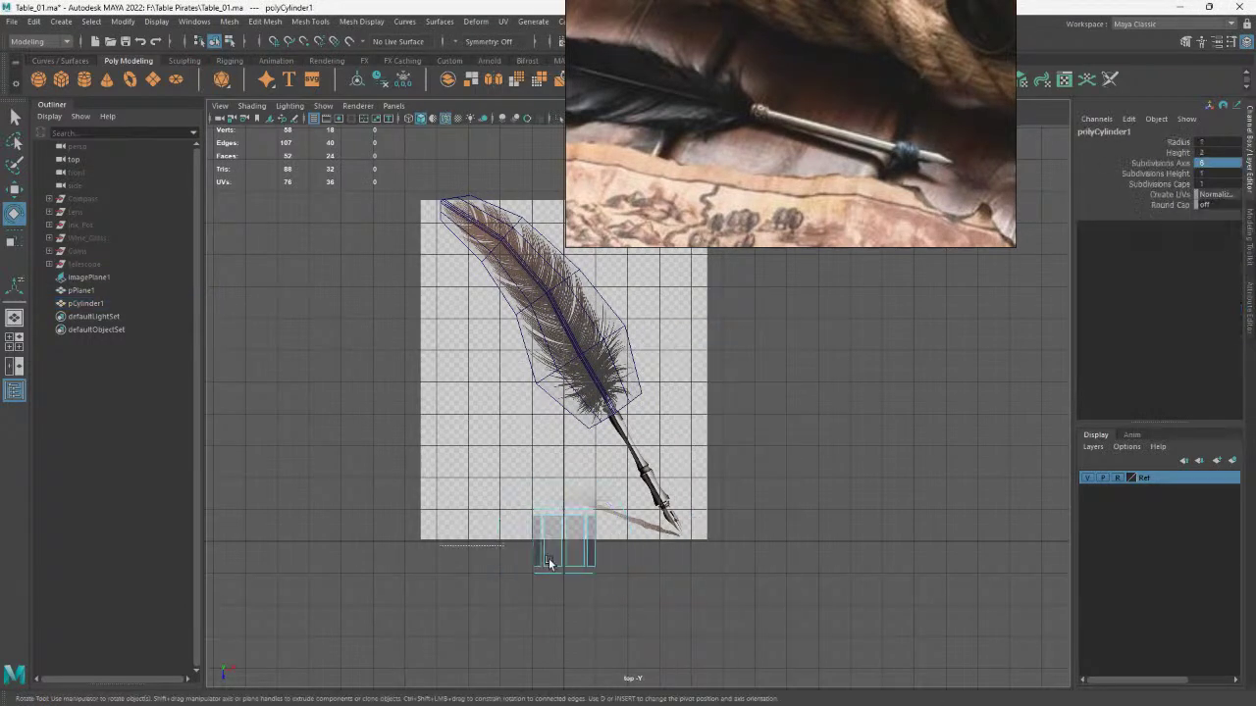
# Scale all the cylinder's vertices down to a third, then stretch them into a long, thin bar
pyautogui.moveTo(589, 339); pyautogui.dragTo(352, 275, button='right')
pyautogui.press('F9')
pyautogui.moveTo(424, 657); pyautogui.dragTo(757, 522)
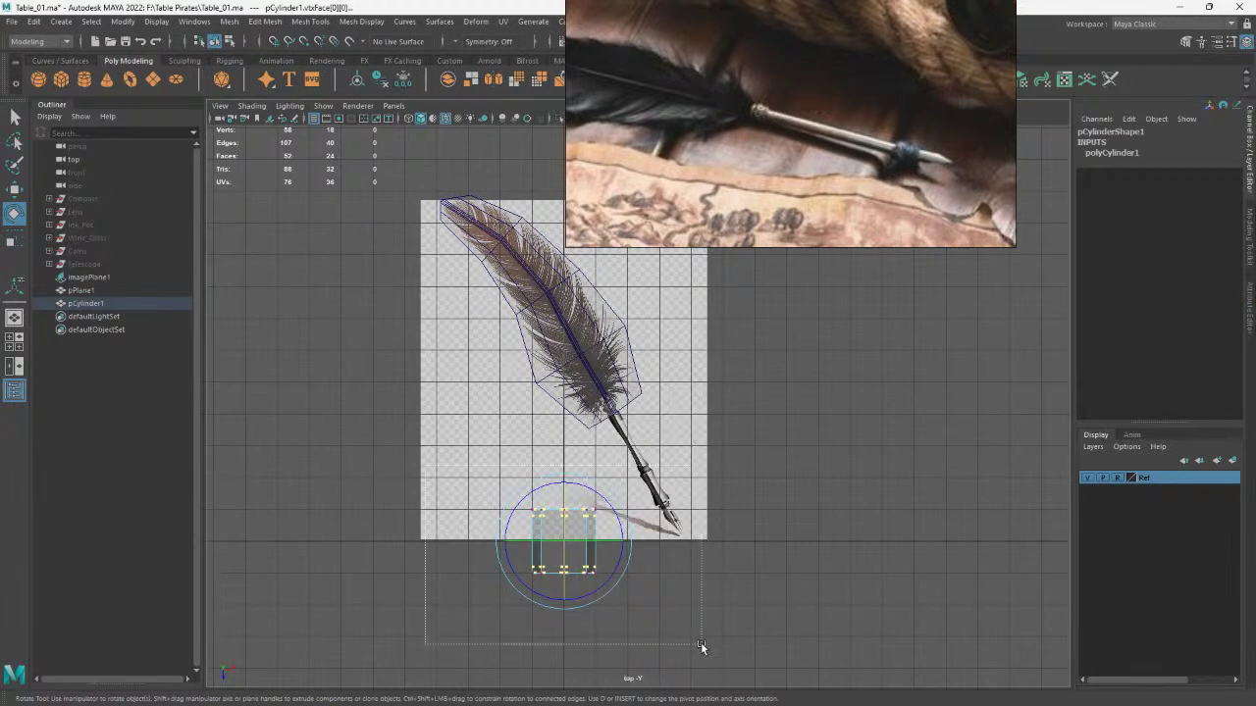
pyautogui.press('r')
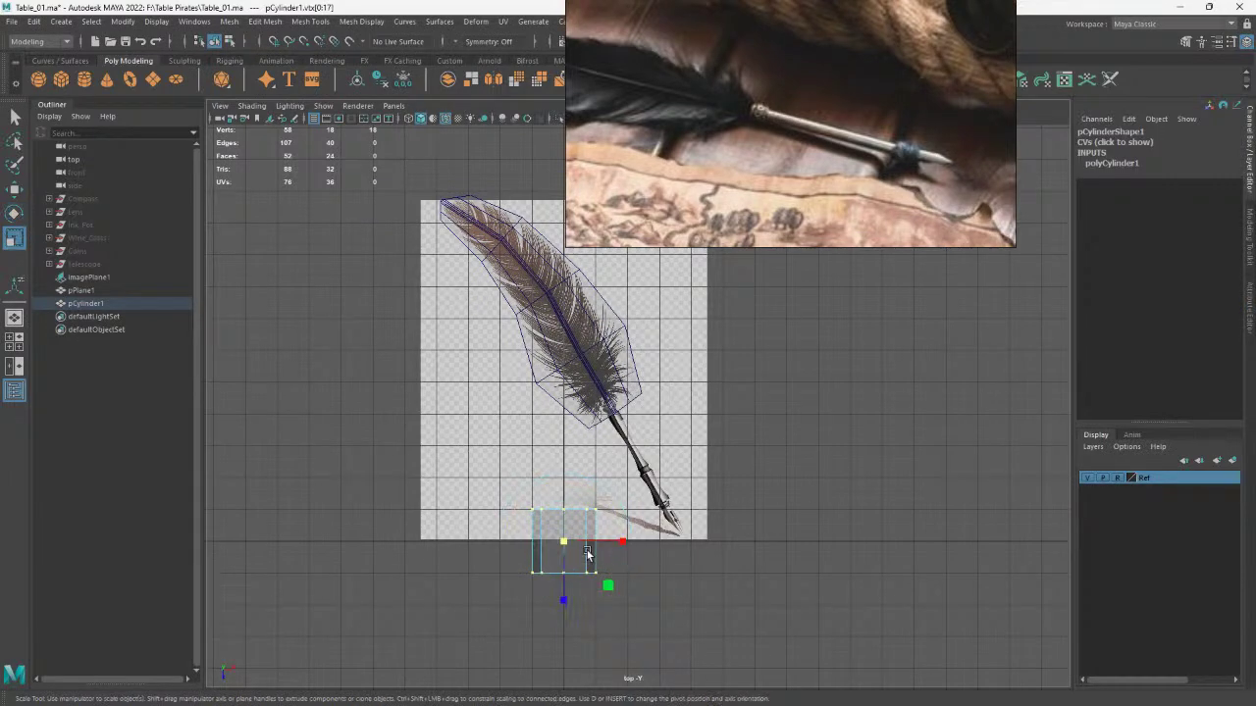
pyautogui.moveTo(562, 541); pyautogui.dragTo(530, 552)
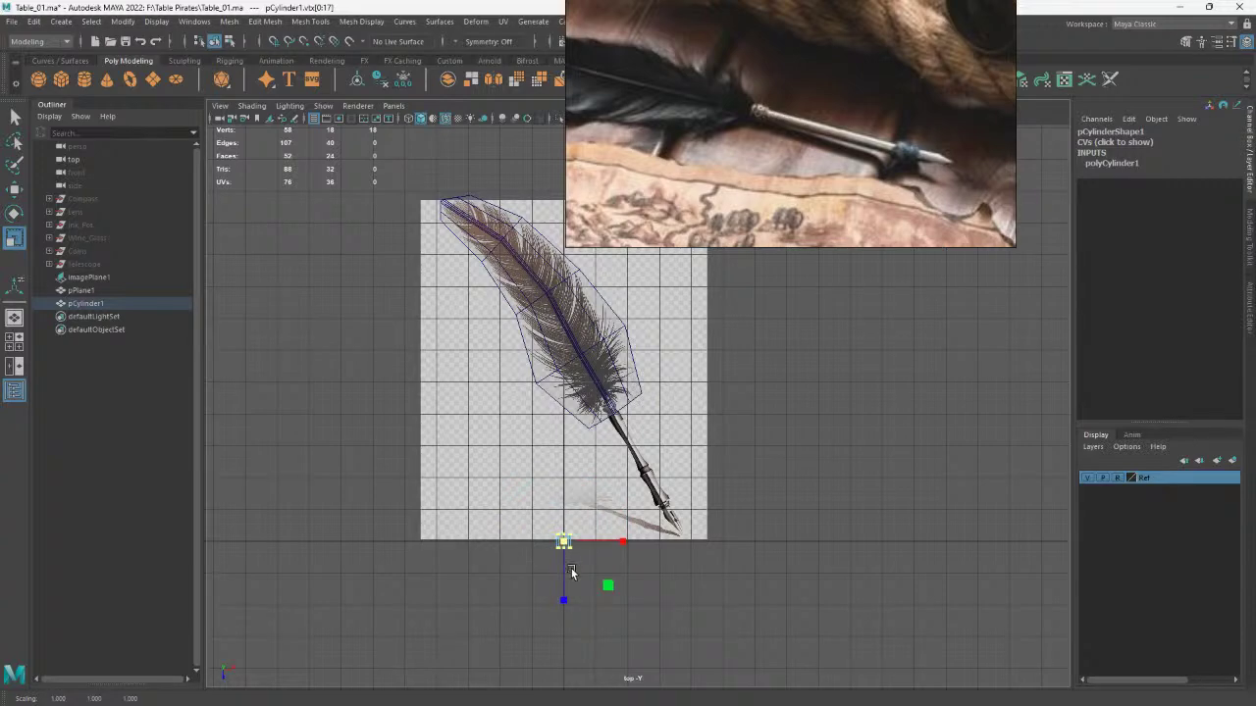
pyautogui.moveTo(564, 592); pyautogui.dragTo(816, 595)
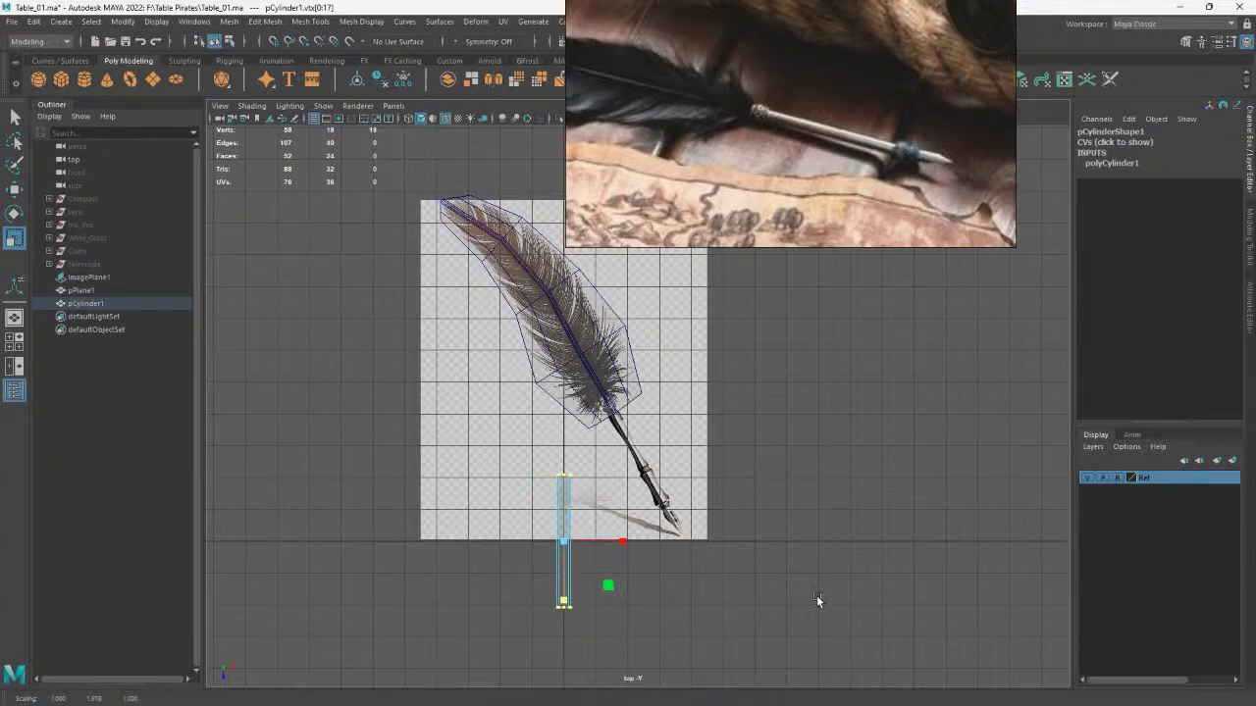
pyautogui.moveTo(801, 438); pyautogui.dragTo(768, 382, button='middle')
pyautogui.scroll(-1, 767, 387)
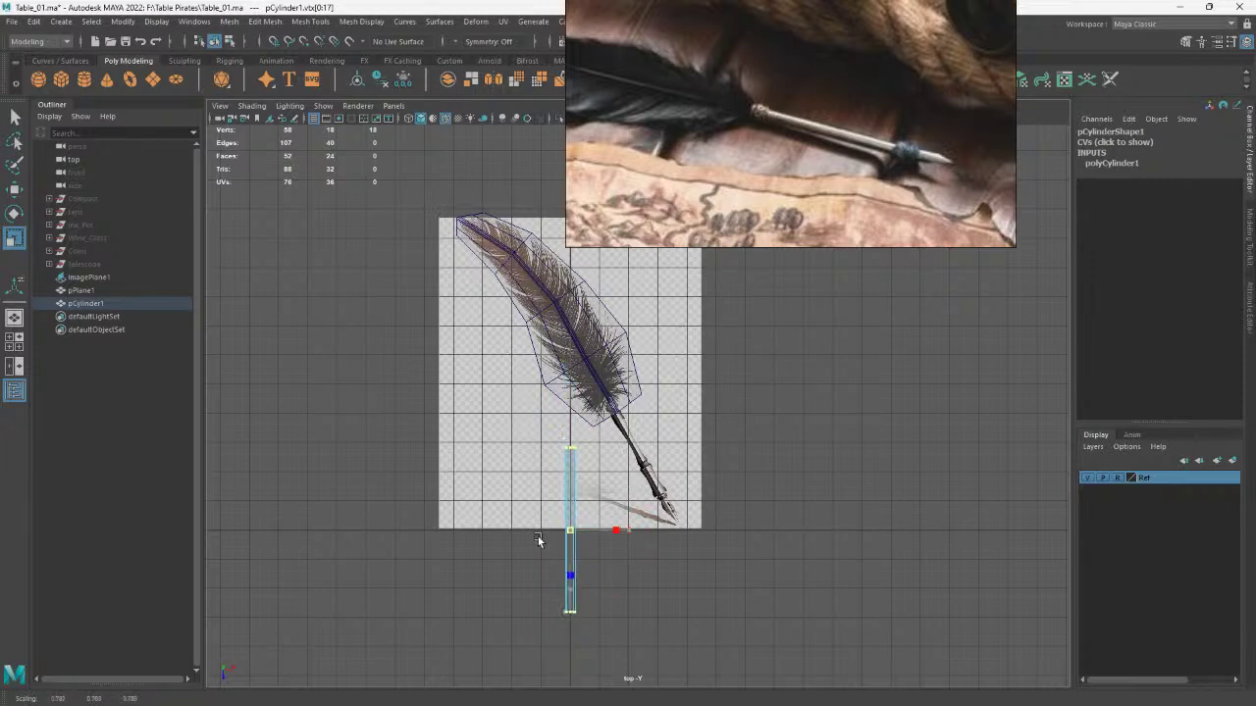
# Move and tilt the bar so it lies along the quill shaft in the reference
pyautogui.press('w')
pyautogui.moveTo(570, 537); pyautogui.dragTo(631, 469)
pyautogui.press('e')
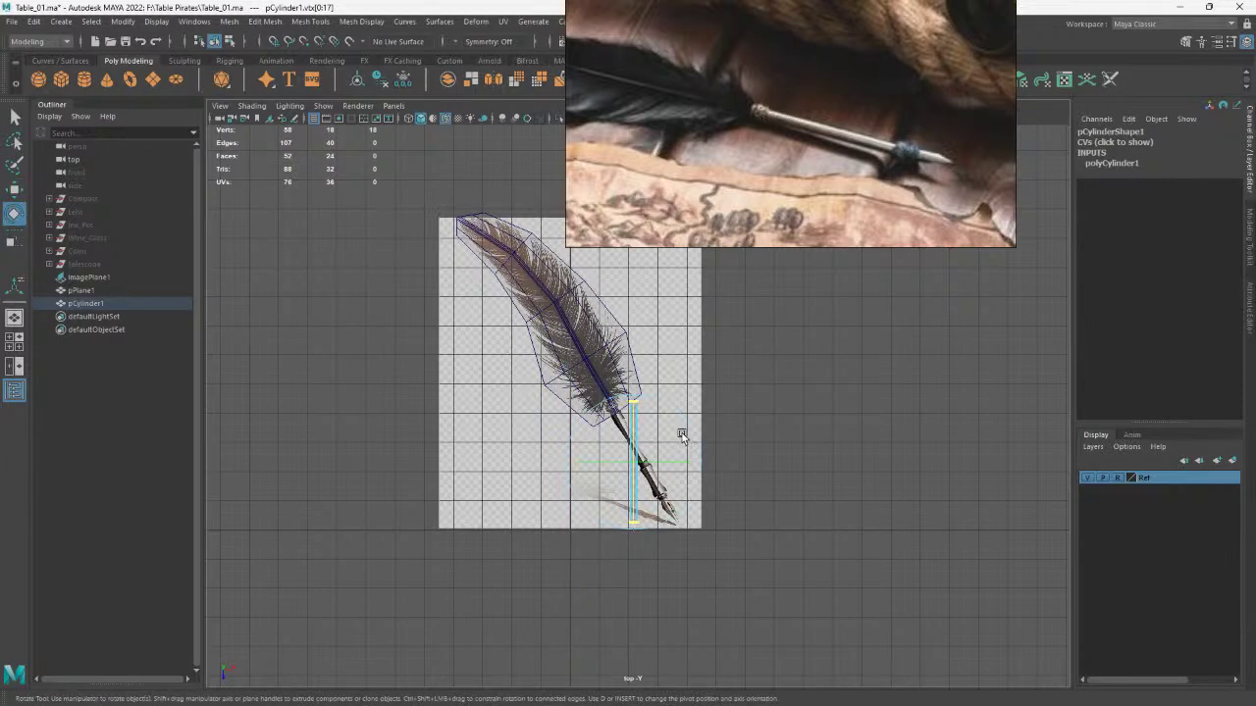
pyautogui.moveTo(685, 433); pyautogui.dragTo(663, 410)
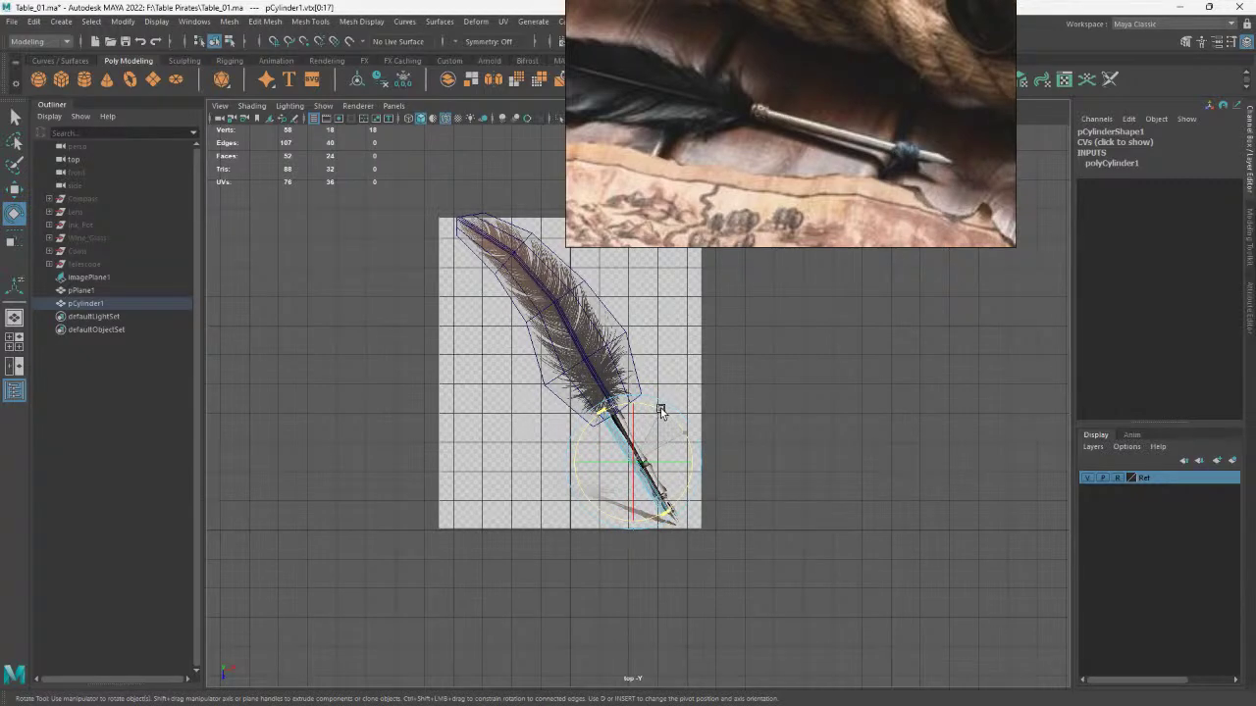
pyautogui.scroll(2, 663, 410)
pyautogui.press('w')
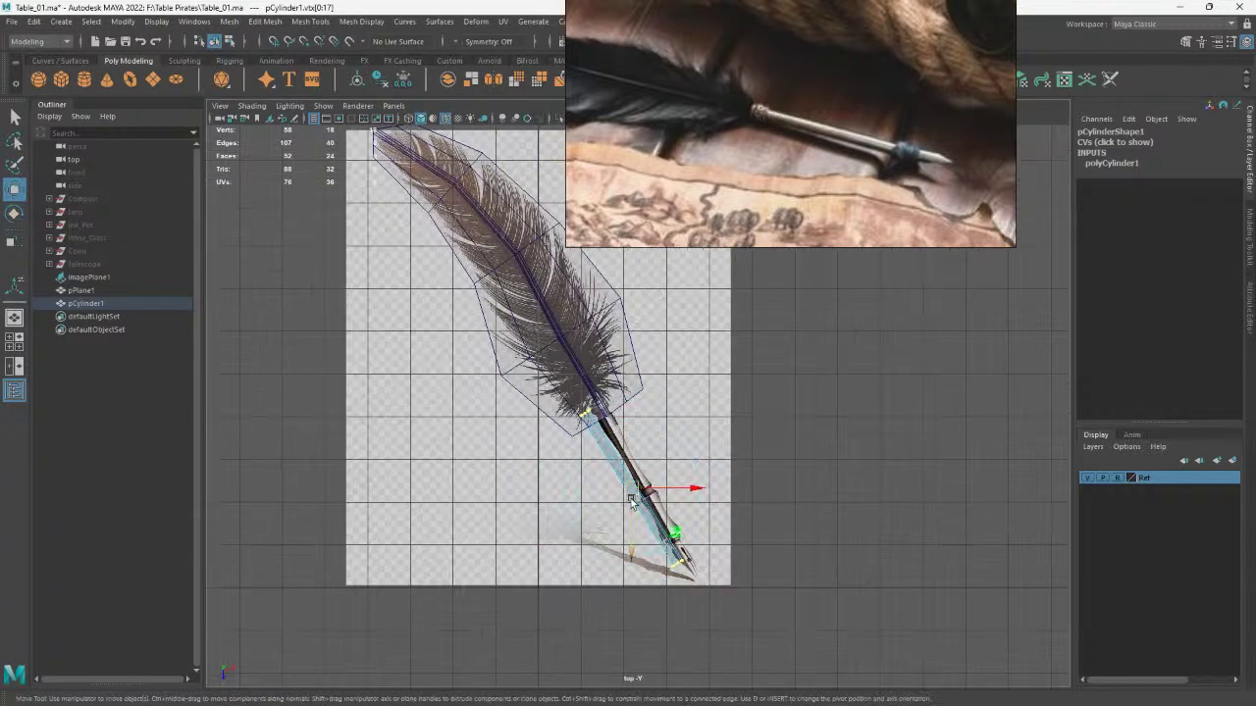
pyautogui.moveTo(663, 481); pyautogui.dragTo(657, 481)
# Adjust the shaft's points to follow the reference quill
pyautogui.press('e')
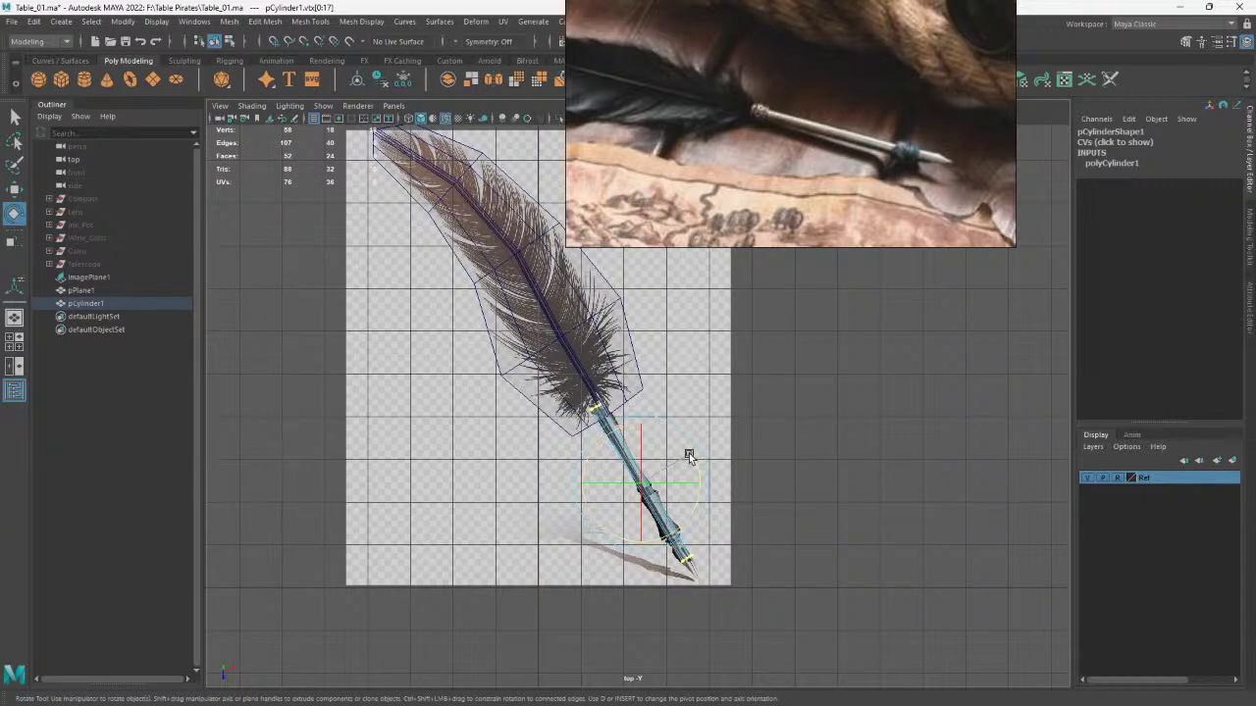
pyautogui.scroll(2, 690, 458)
pyautogui.press('w')
pyautogui.scroll(1, 667, 510)
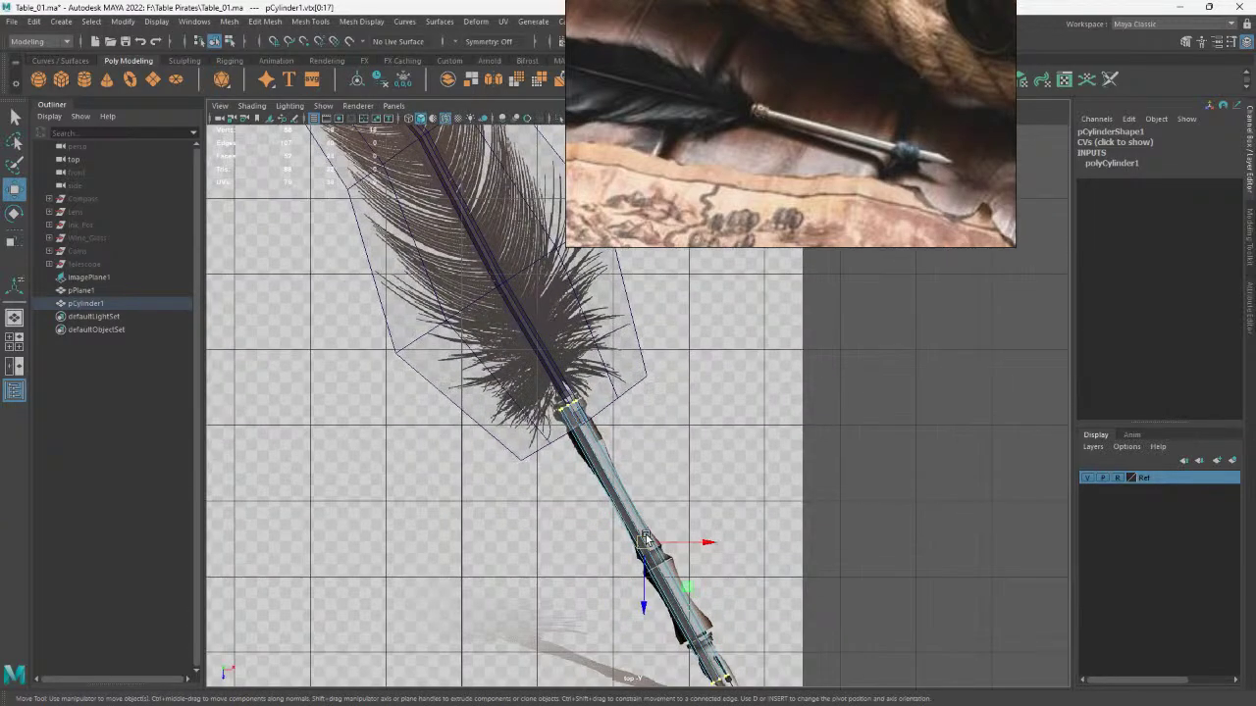
pyautogui.moveTo(650, 541); pyautogui.dragTo(649, 557)
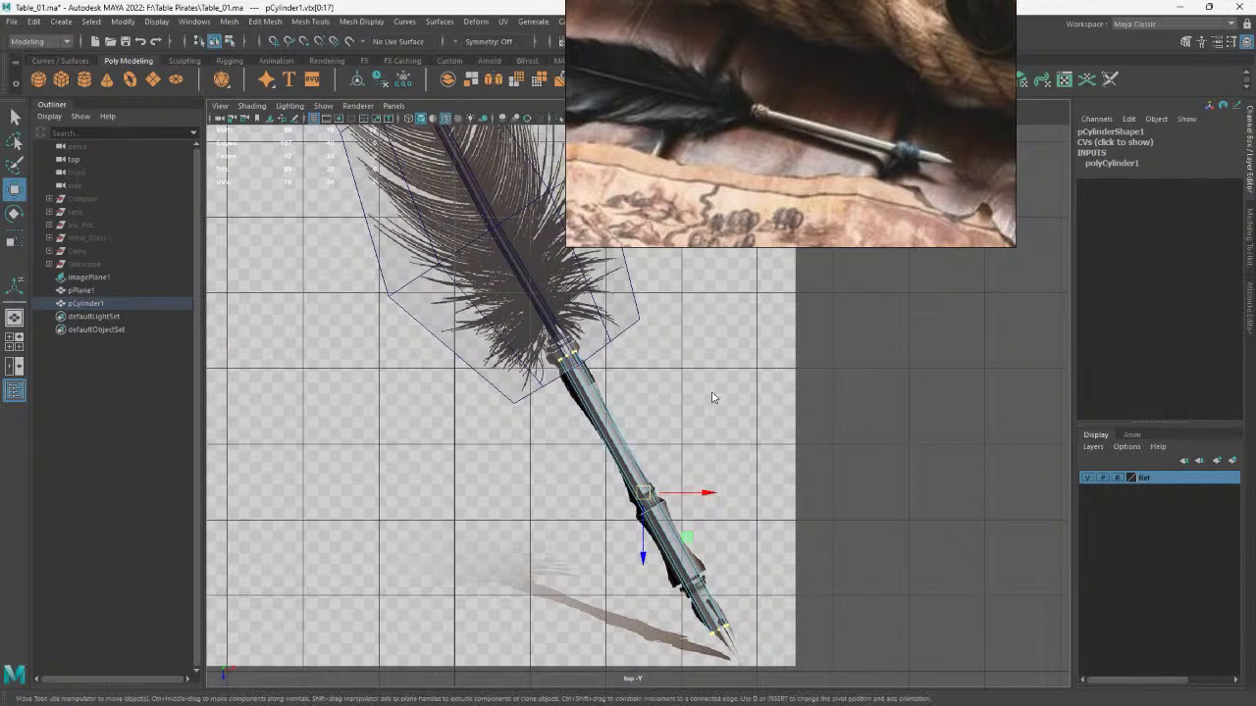
pyautogui.moveTo(711, 332); pyautogui.dragTo(622, 304, button='right')
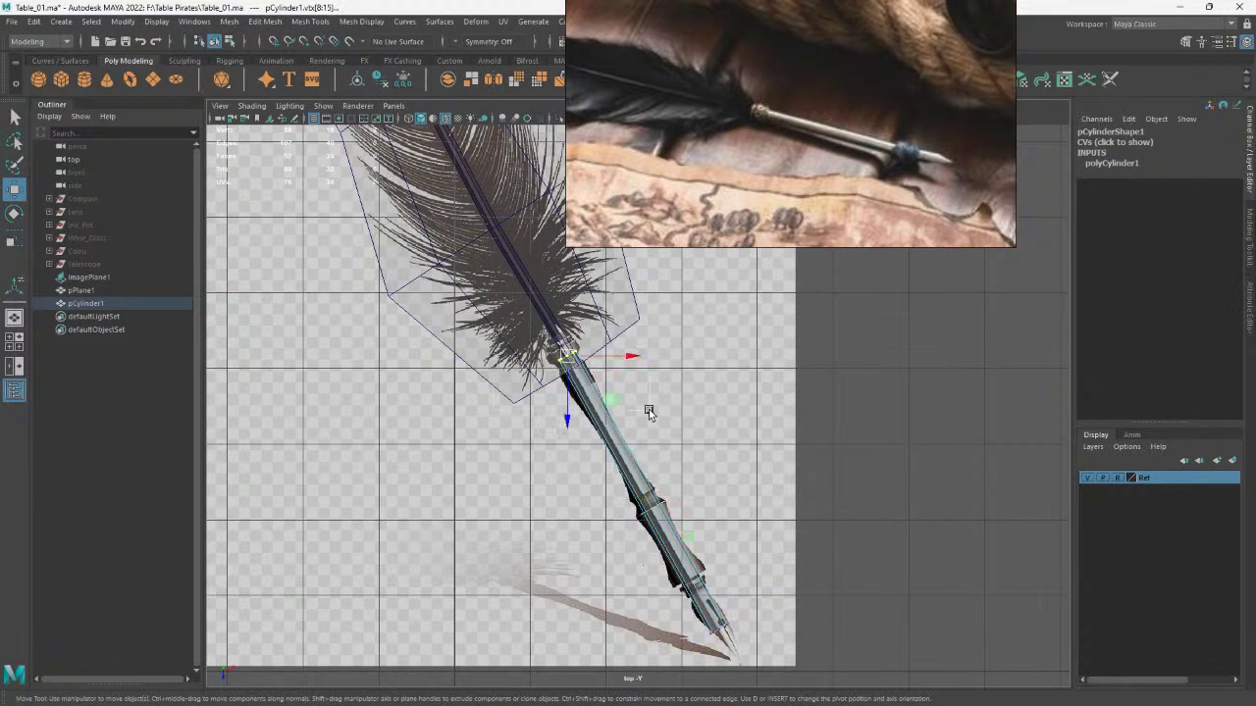
# Set the top vertex ring's pivot at mid-shaft and slide the ring down the shaft
pyautogui.click(567, 363)
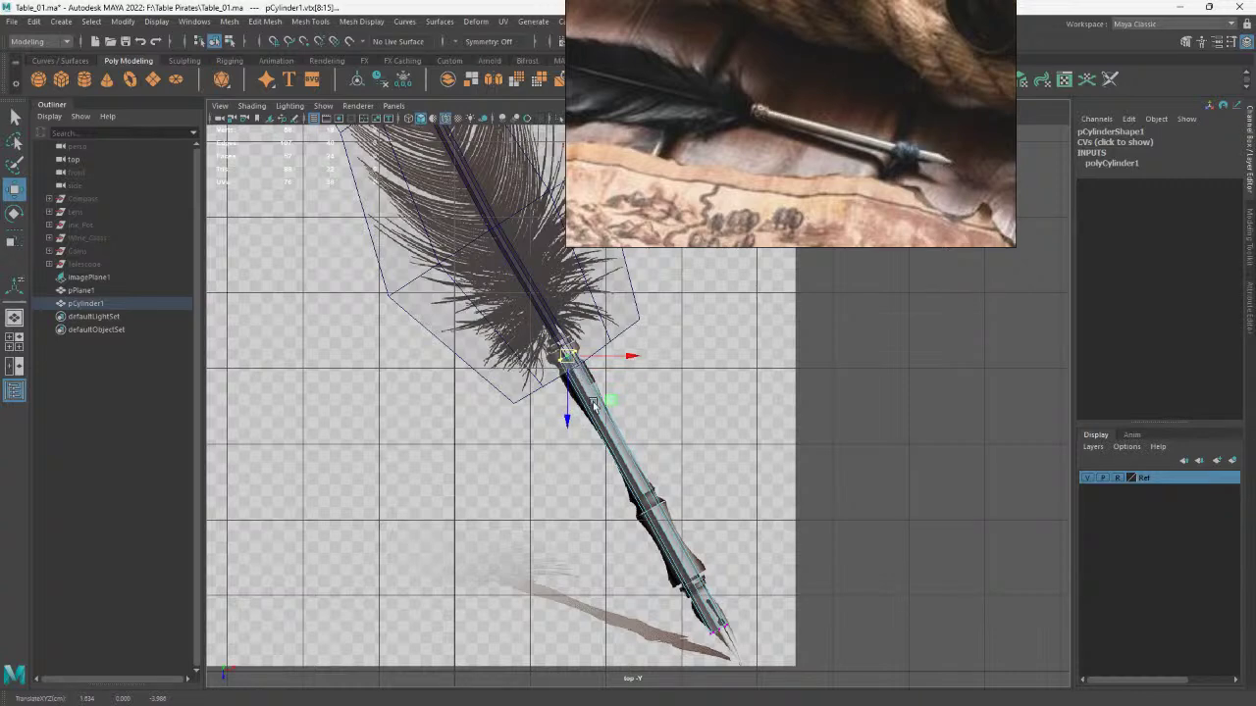
pyautogui.press('d')
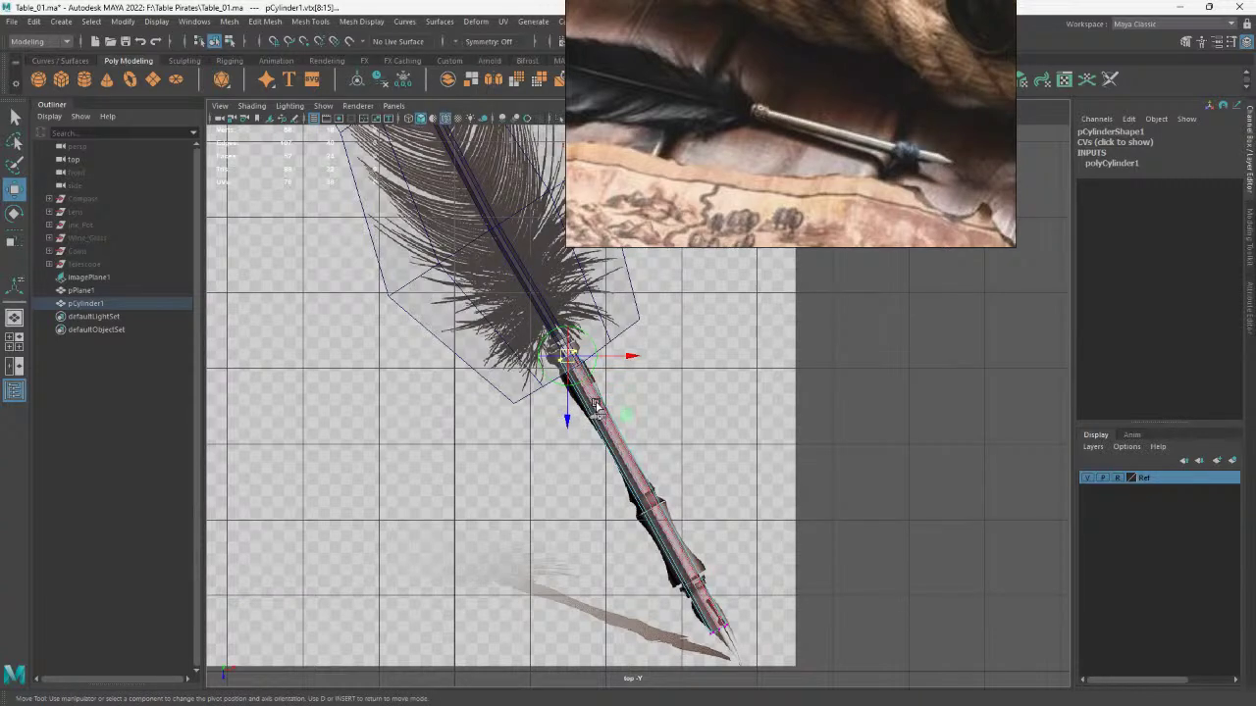
pyautogui.click(635, 477)
pyautogui.press('d')
pyautogui.moveTo(619, 447); pyautogui.dragTo(626, 461)
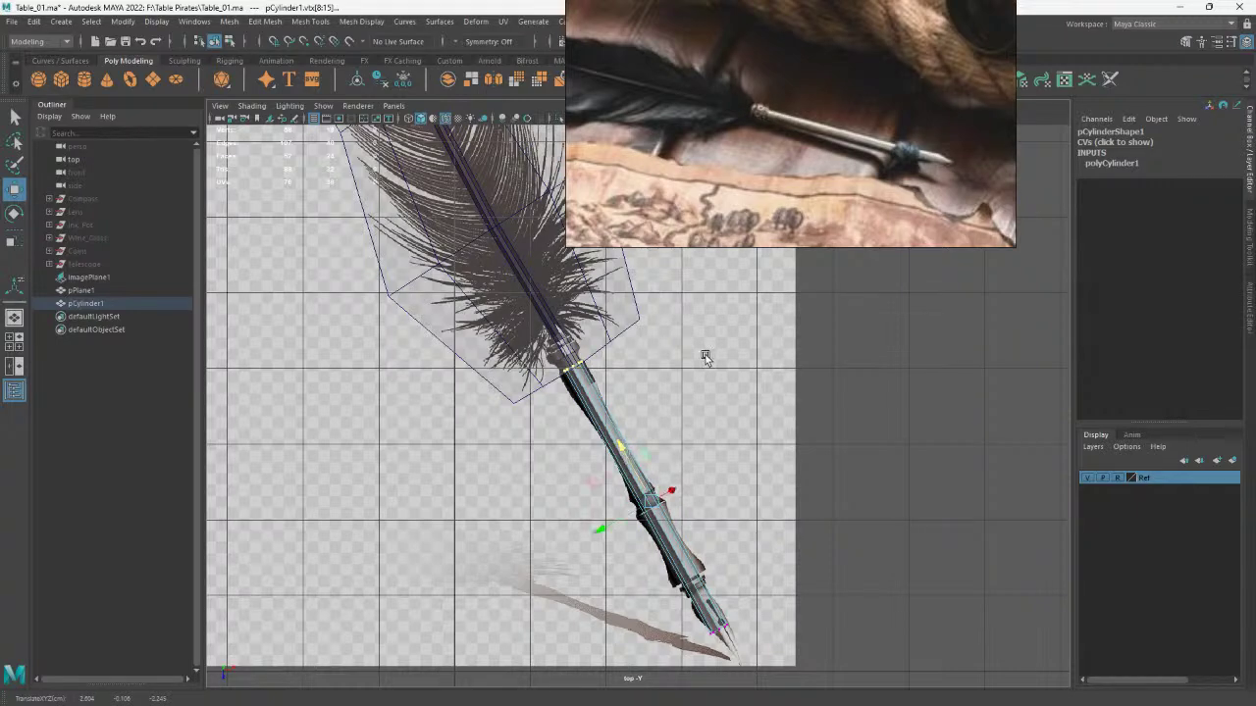
pyautogui.press('F8')
pyautogui.moveTo(638, 437); pyautogui.dragTo(836, 579)
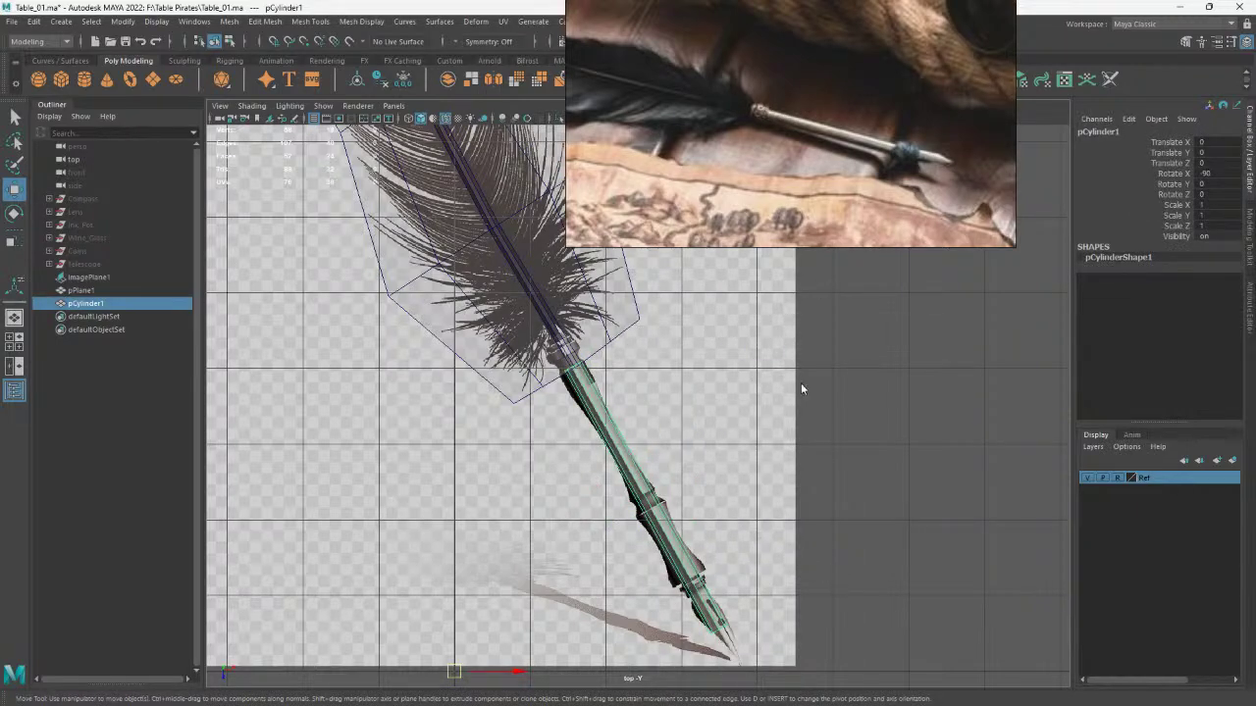
# Shrink the shaft's top vertex ring, then shrink the bottom ring slightly to taper it
pyautogui.moveTo(800, 389); pyautogui.dragTo(736, 330, button='right')
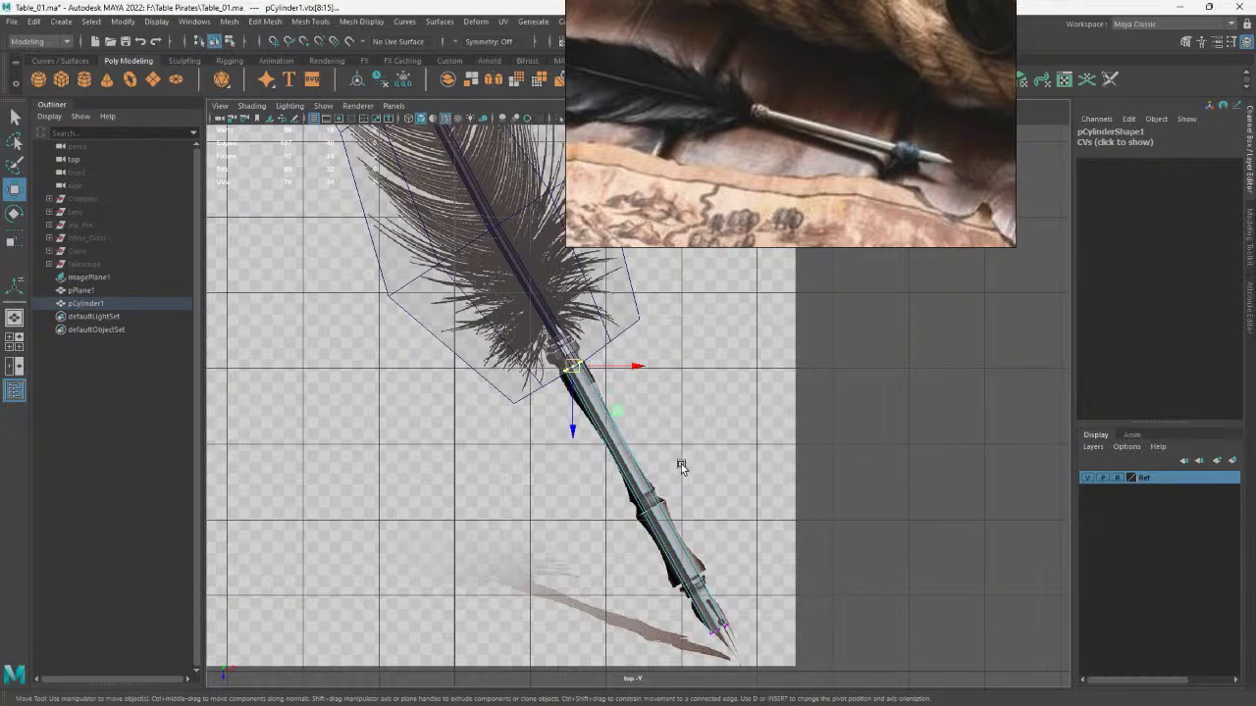
pyautogui.scroll(2, 660, 377)
pyautogui.press('r')
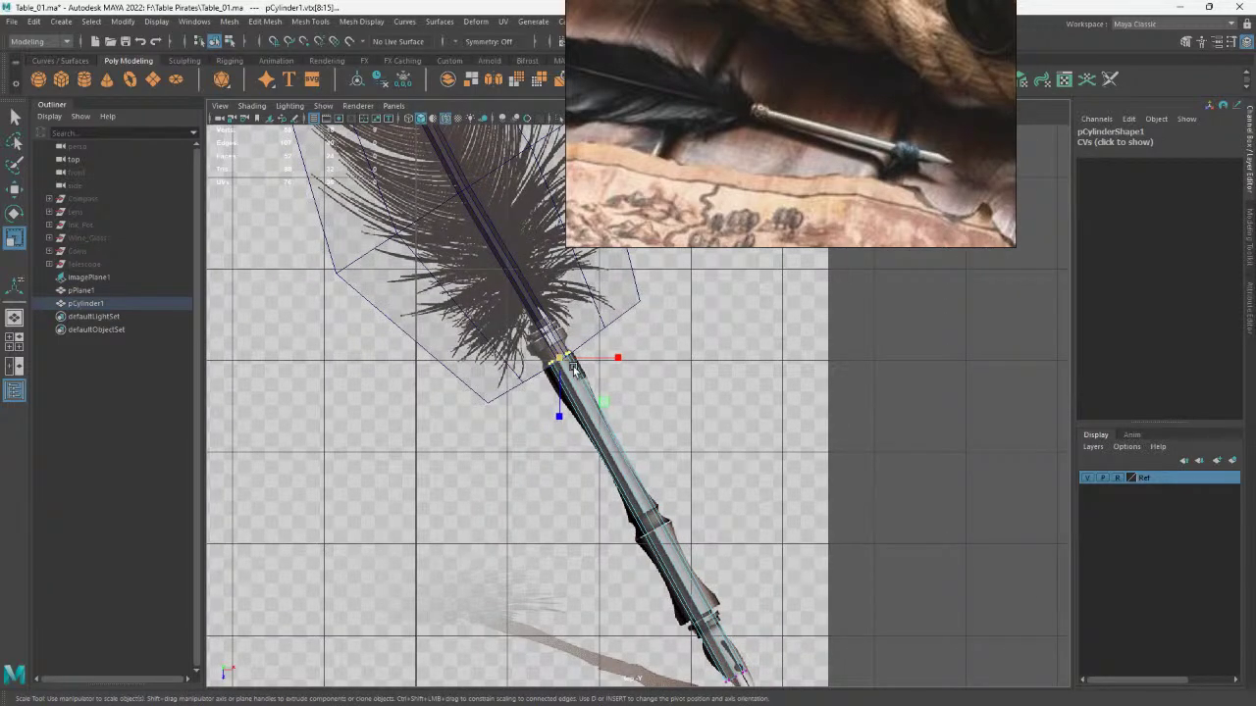
pyautogui.moveTo(574, 369); pyautogui.dragTo(552, 365)
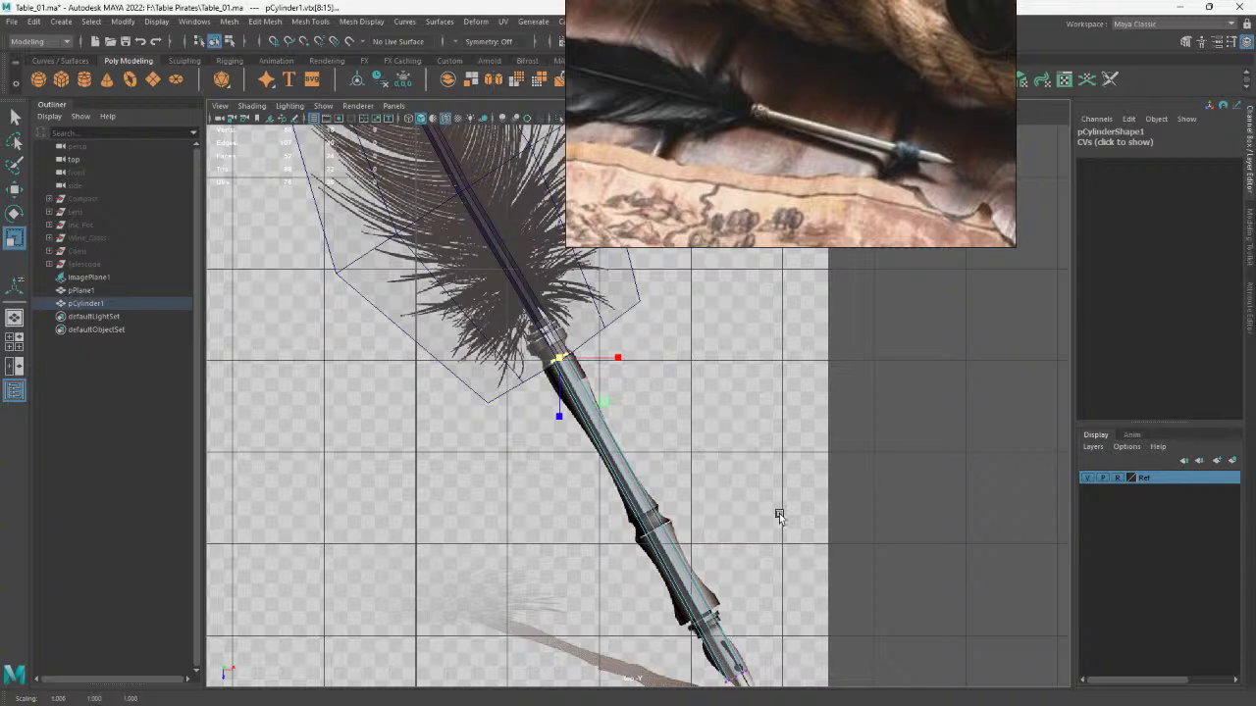
pyautogui.keyDown('alt'); pyautogui.moveTo(687, 550); pyautogui.dragTo(668, 458, button='middle'); pyautogui.keyUp('alt')
pyautogui.moveTo(698, 567)
pyautogui.mouseDown()
pyautogui.moveTo(738, 611)
pyautogui.moveTo(707, 593)
pyautogui.mouseUp()
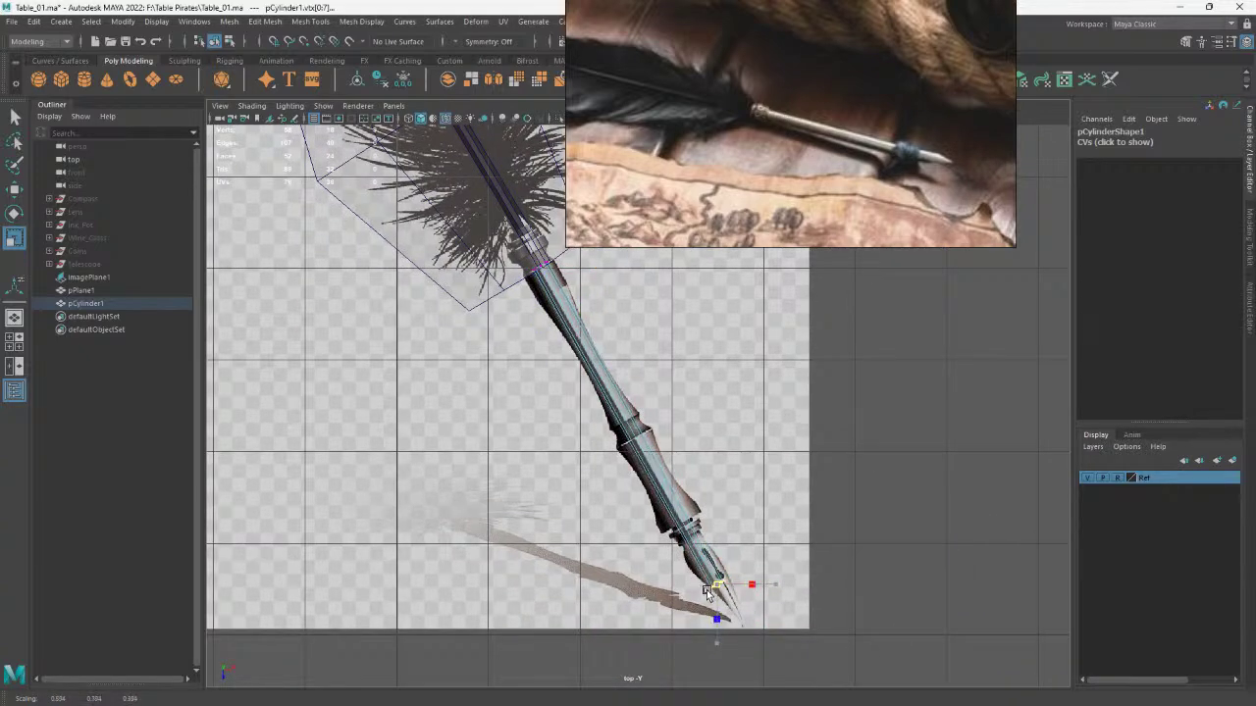
pyautogui.keyDown('alt'); pyautogui.moveTo(673, 448); pyautogui.dragTo(728, 552, button='middle'); pyautogui.keyUp('alt')
pyautogui.press('F8')
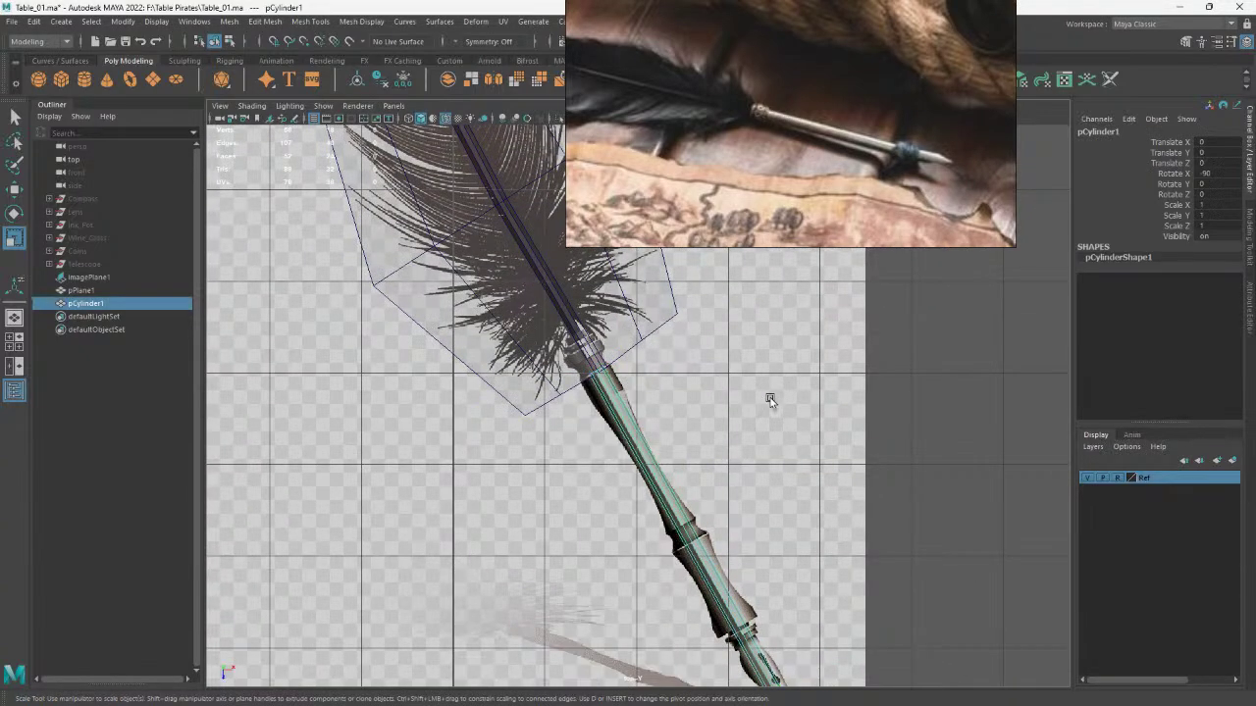
pyautogui.keyDown('alt'); pyautogui.moveTo(498, 414); pyautogui.dragTo(664, 412, button='right'); pyautogui.keyUp('alt')
# Insert a lengthwise edge loop along the quill shaft
pyautogui.click(664, 412)
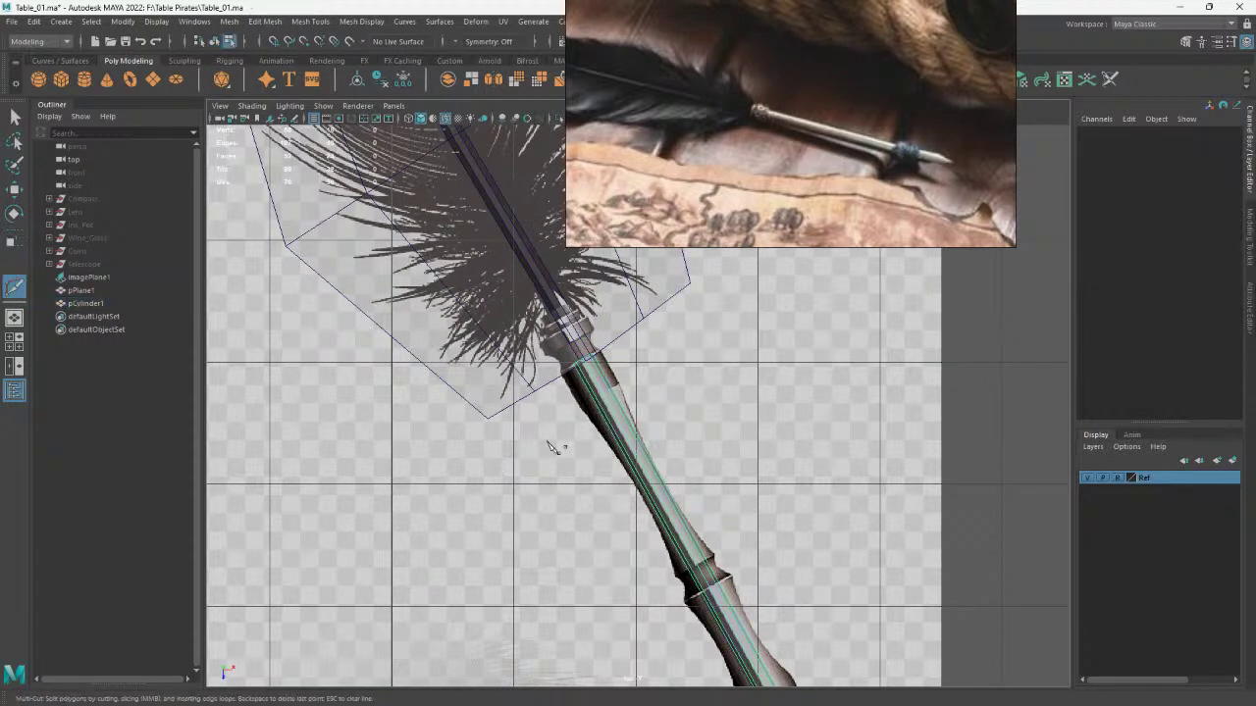
pyautogui.keyDown('alt'); pyautogui.moveTo(561, 435); pyautogui.dragTo(599, 405, button='right'); pyautogui.keyUp('alt')
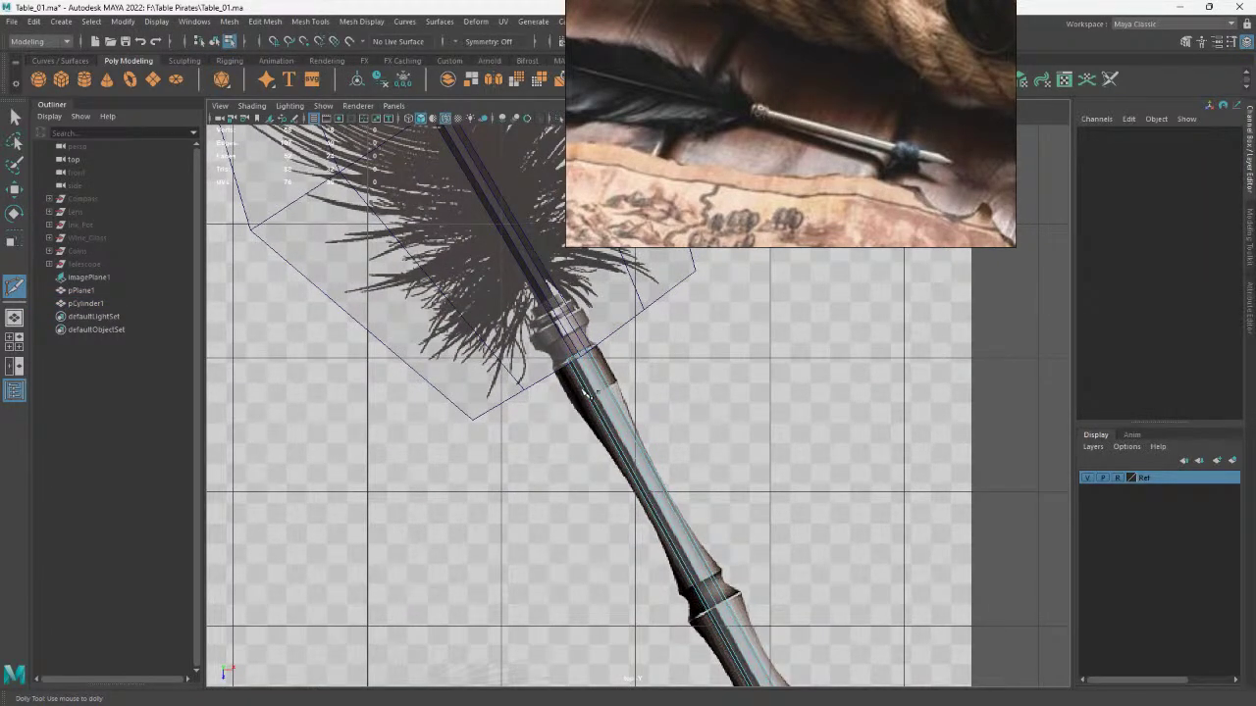
pyautogui.press('w')
pyautogui.moveTo(647, 412)
pyautogui.mouseDown(button='right')
pyautogui.moveTo(714, 316)
pyautogui.moveTo(637, 374)
pyautogui.mouseUp(button='right')
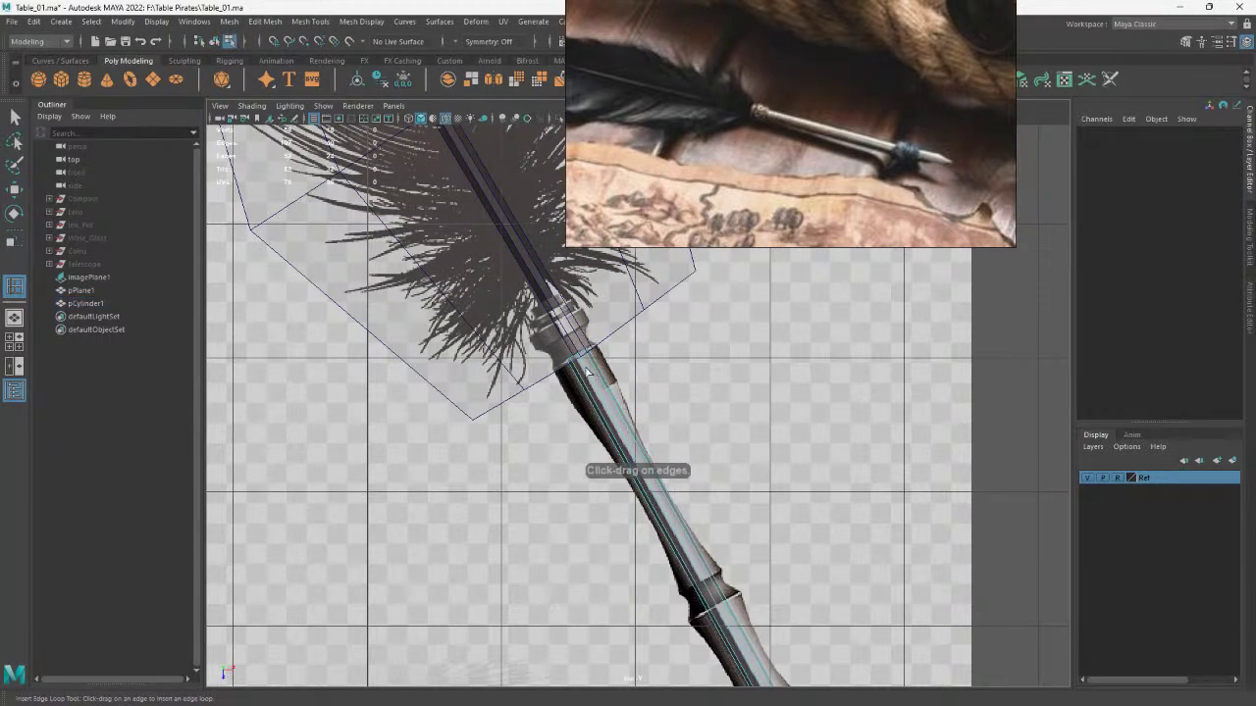
pyautogui.moveTo(645, 325); pyautogui.dragTo(645, 359, button='right')
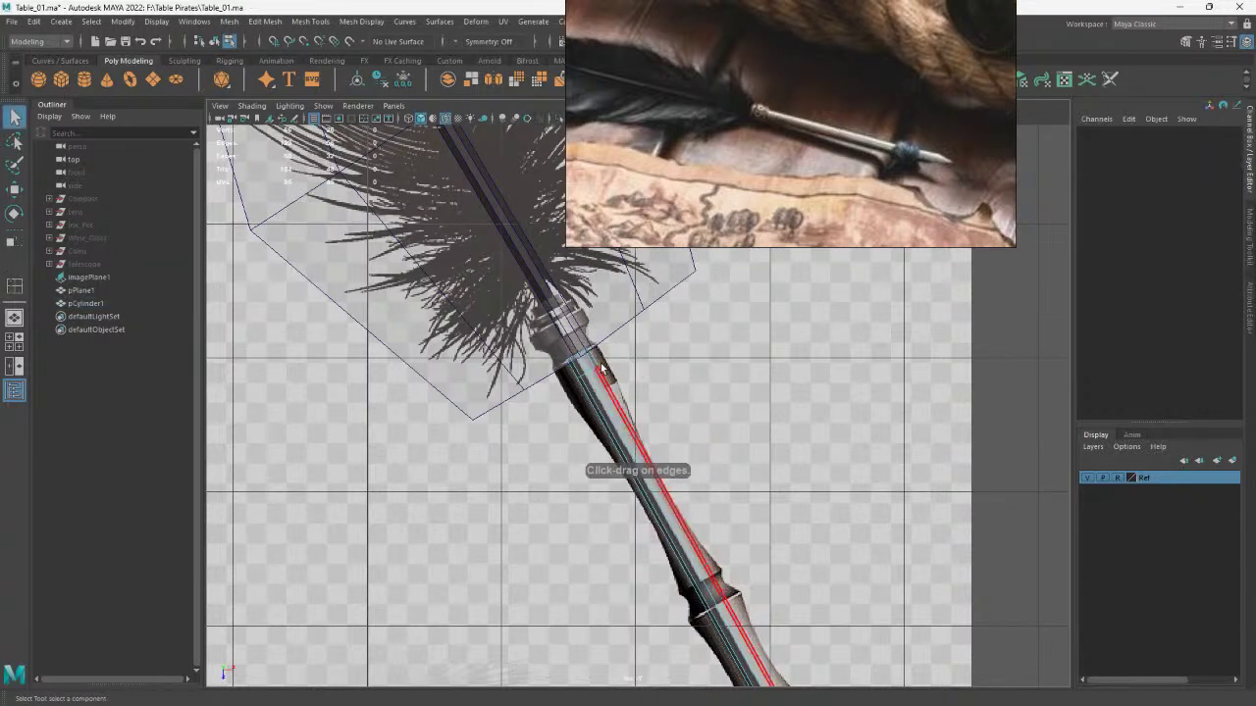
pyautogui.click(589, 364)
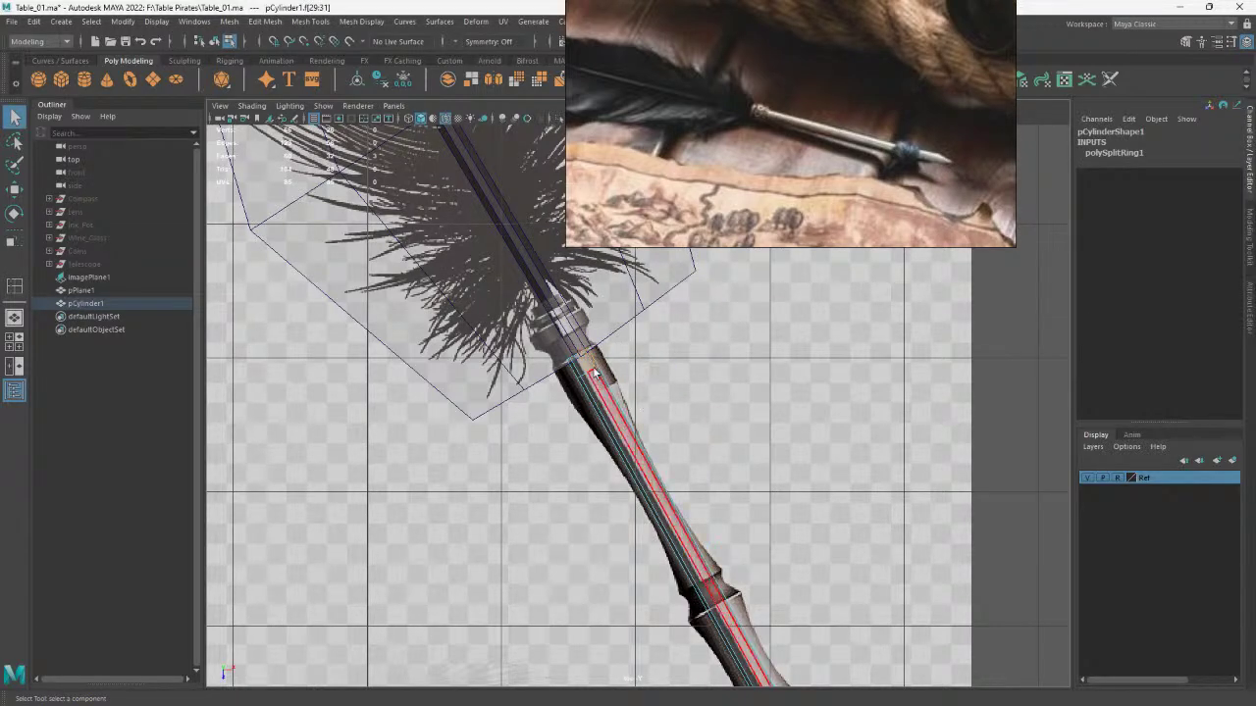
# Extrude the shaft faces just below the feather with a 0.033 offset
pyautogui.click(583, 365)
pyautogui.hotkey('ctrl', 'e')
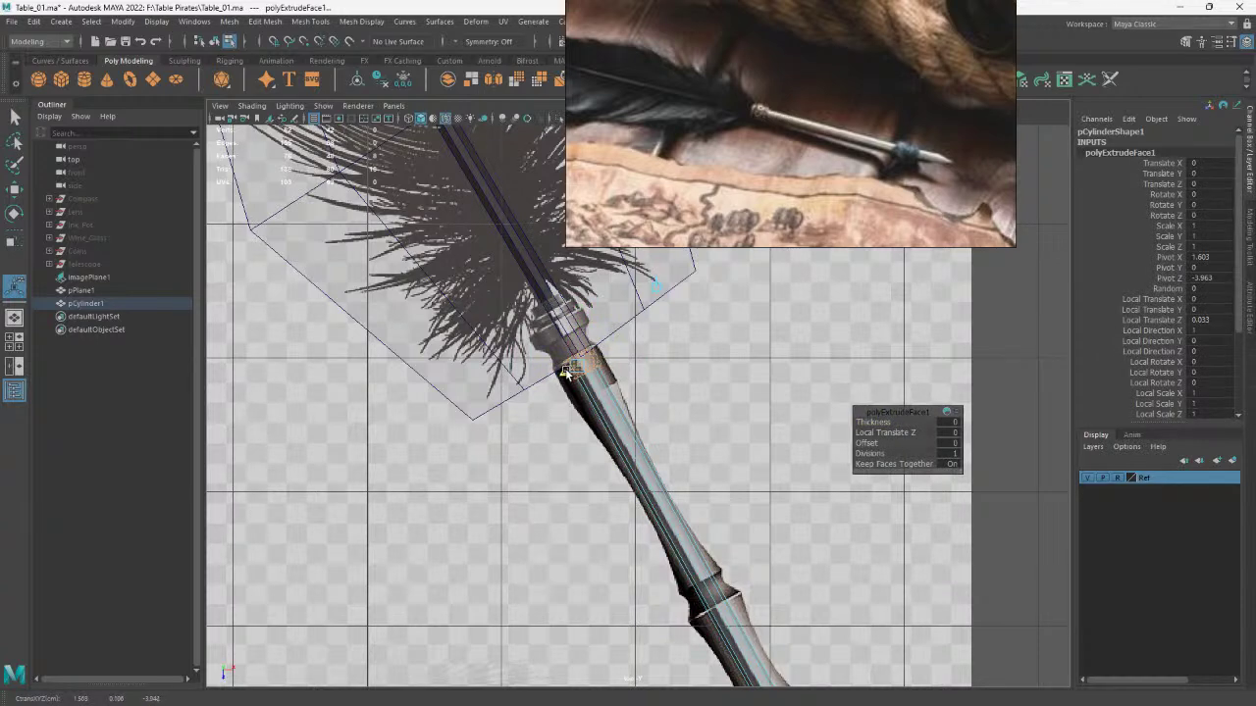
pyautogui.press('w')
pyautogui.press('F8')
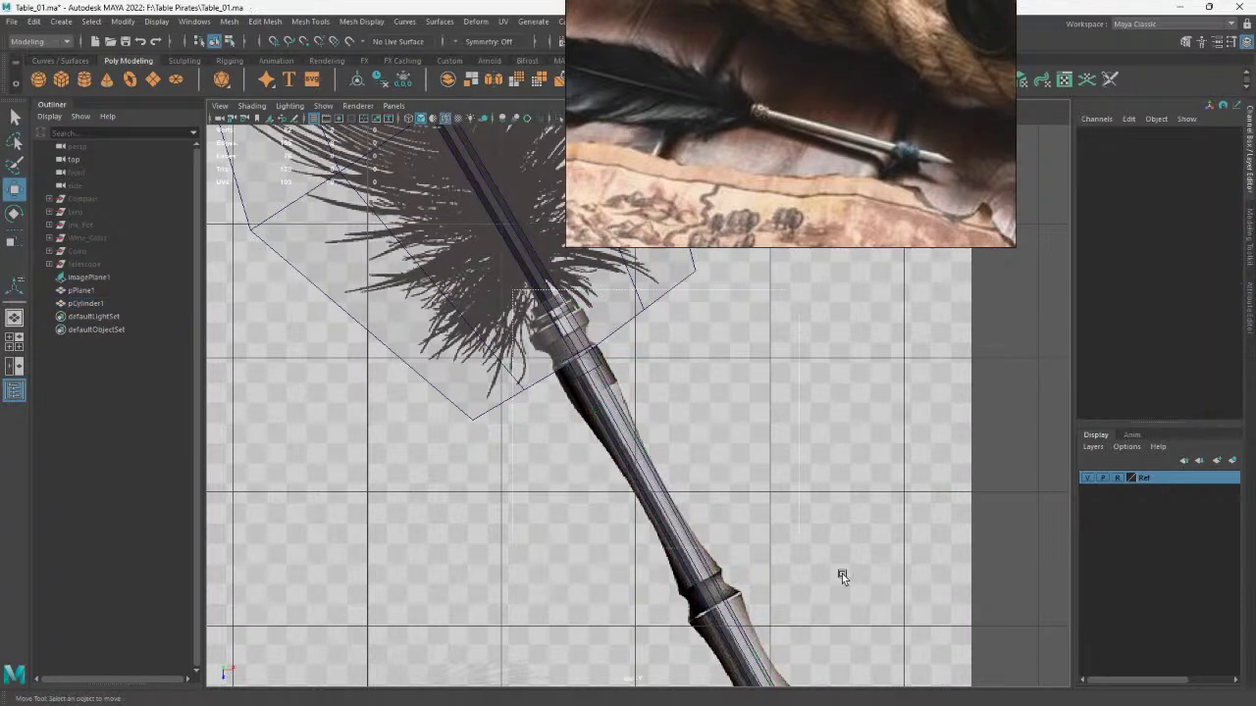
pyautogui.scroll(-3, 628, 482)
pyautogui.scroll(2, 788, 564)
pyautogui.click(787, 564)
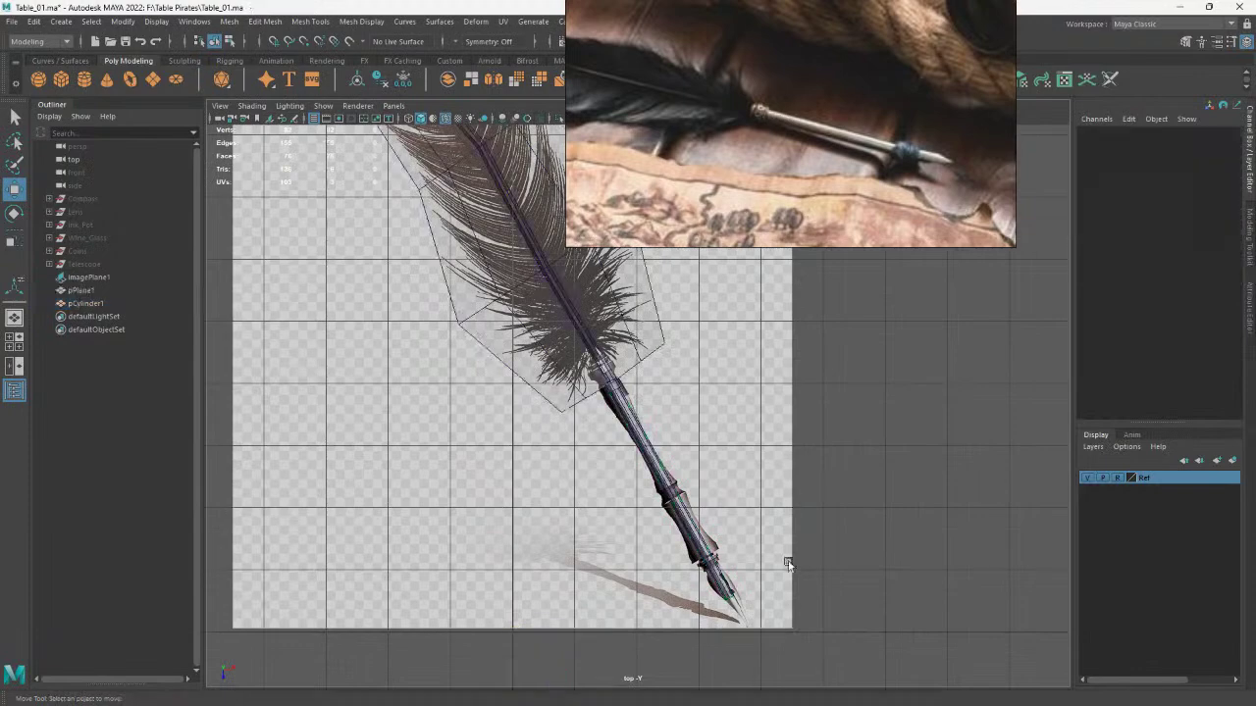
# Select the shaft and frame its nib end in the perspective view
pyautogui.click(733, 600)
pyautogui.keyDown('alt'); pyautogui.moveTo(846, 639); pyautogui.dragTo(778, 522, button='middle'); pyautogui.keyUp('alt')
pyautogui.scroll(2, 863, 491)
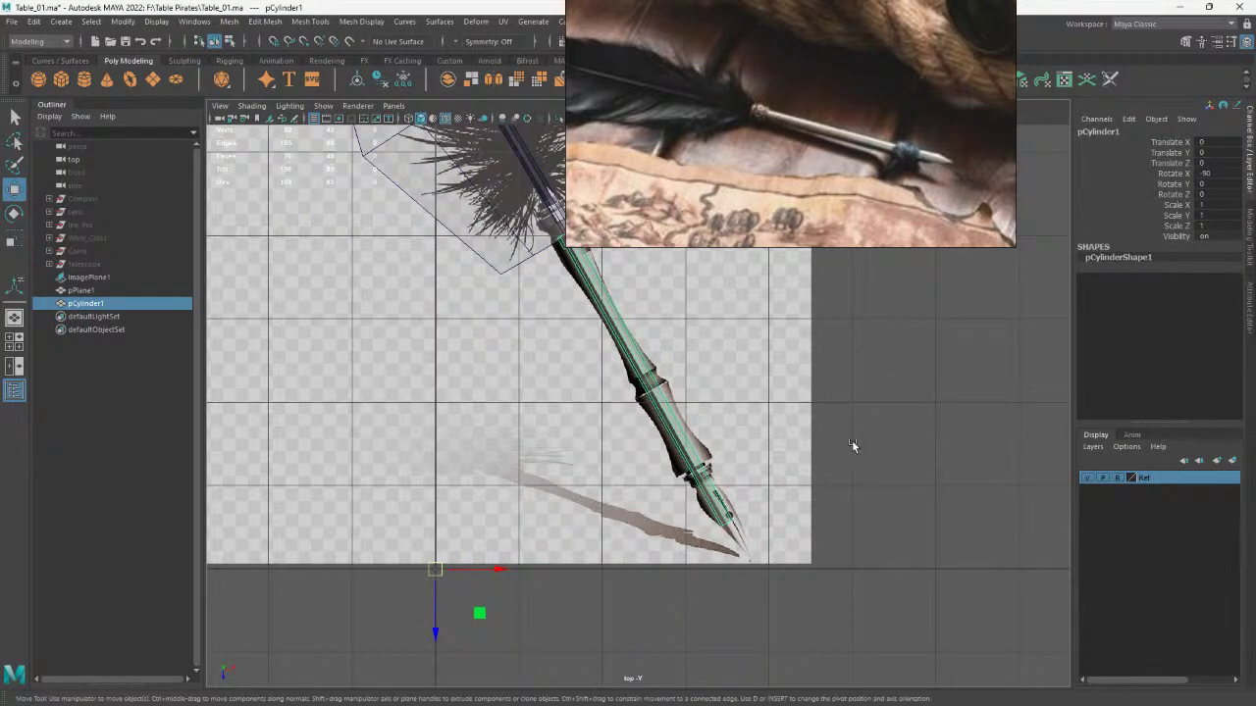
pyautogui.press('space')
pyautogui.press('space')
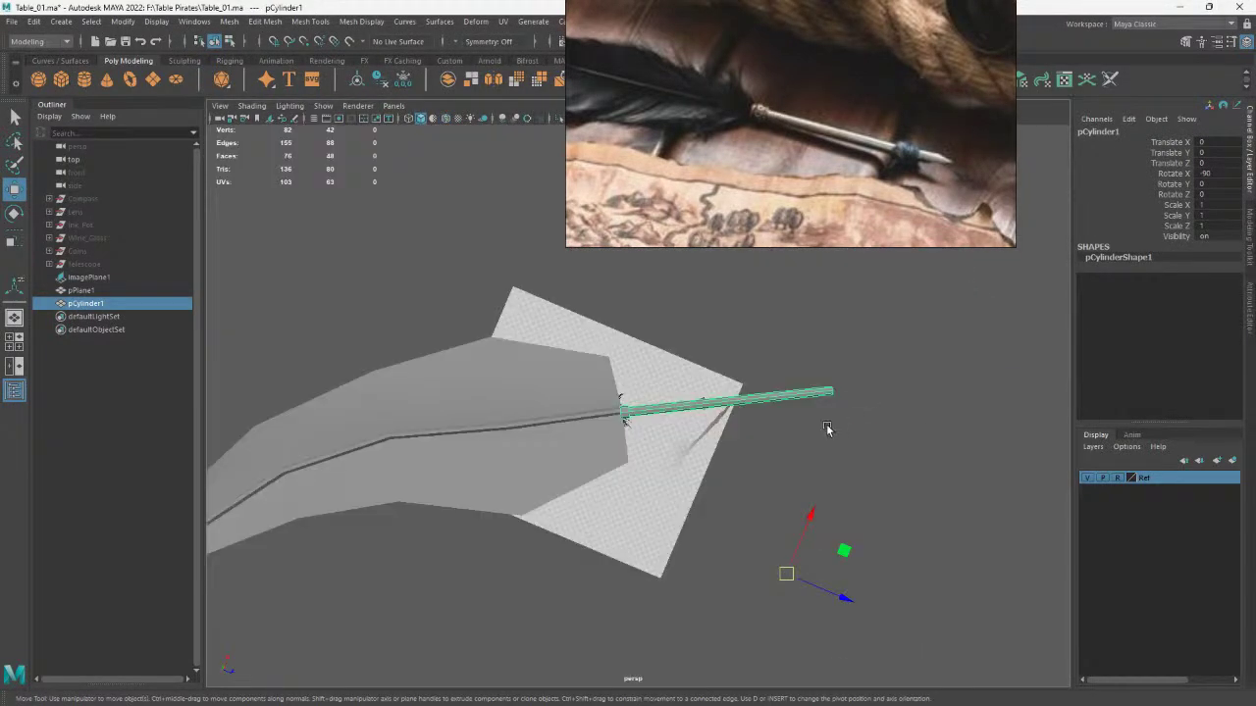
pyautogui.press('f')
pyautogui.keyDown('alt'); pyautogui.moveTo(818, 439); pyautogui.dragTo(832, 384); pyautogui.keyUp('alt')
# Remove the shaft's 8 end-cap faces through the end edge ring, then pick the tip vertex
pyautogui.moveTo(861, 333); pyautogui.dragTo(862, 383, button='right')
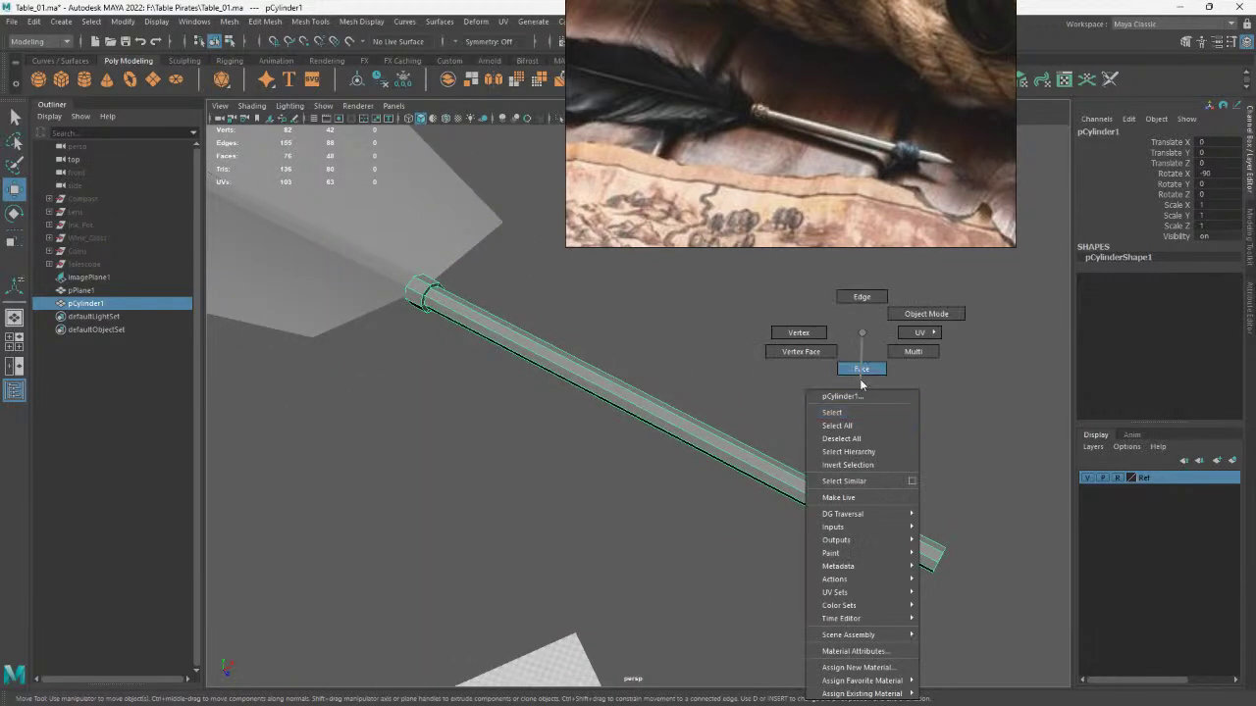
pyautogui.moveTo(877, 448); pyautogui.dragTo(1031, 575)
pyautogui.keyDown('ctrl'); pyautogui.moveTo(756, 359); pyautogui.dragTo(788, 558); pyautogui.keyUp('ctrl')
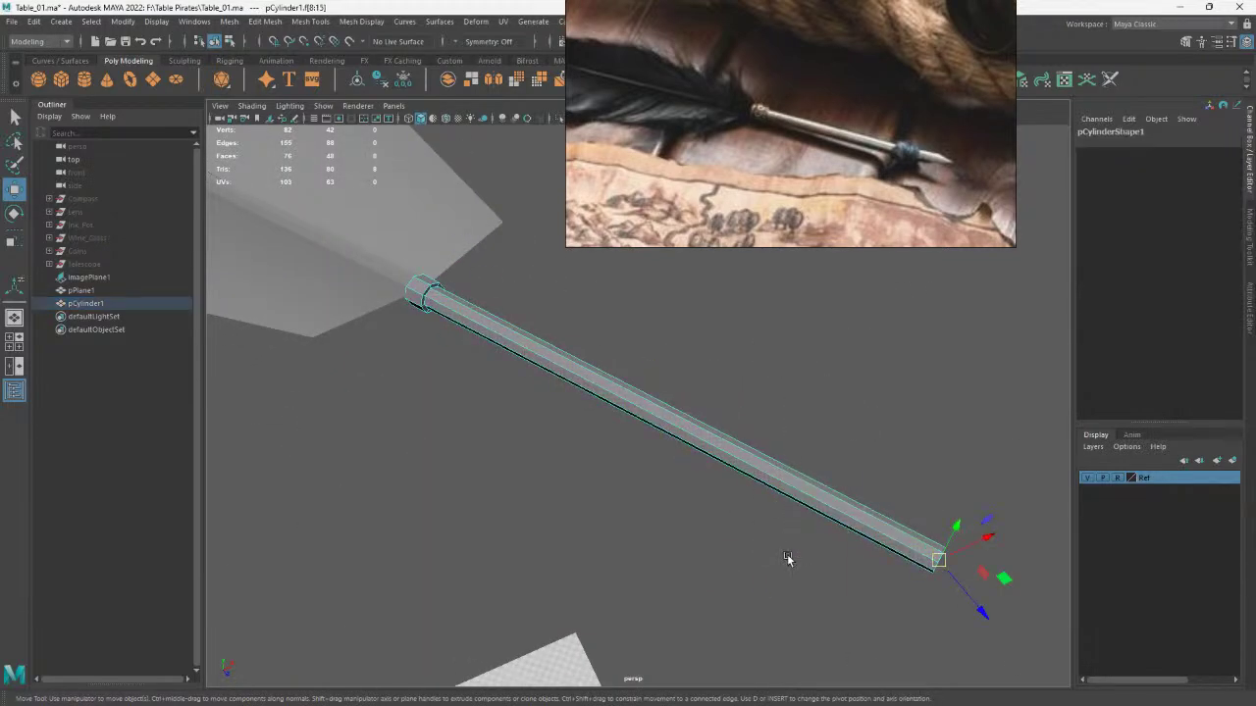
pyautogui.click(787, 557)
pyautogui.keyDown('alt'); pyautogui.moveTo(831, 498); pyautogui.dragTo(800, 463); pyautogui.keyUp('alt')
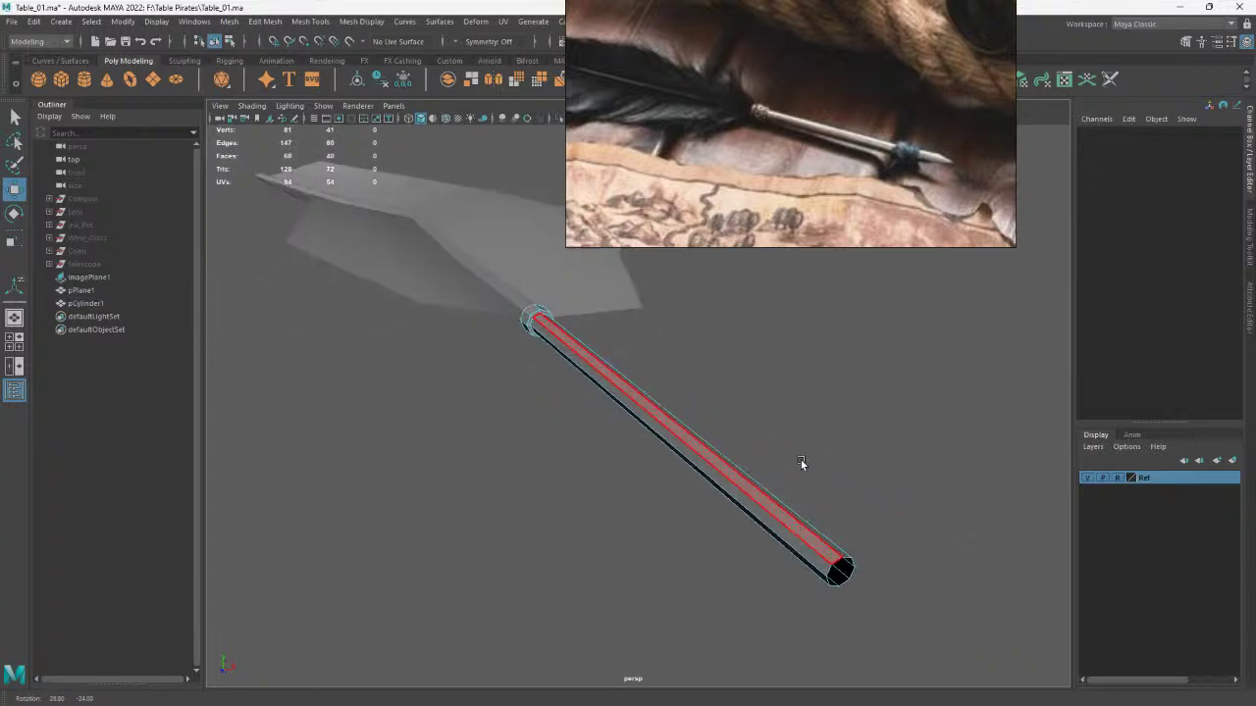
pyautogui.moveTo(861, 328); pyautogui.dragTo(885, 581, button='right')
pyautogui.click(934, 449)
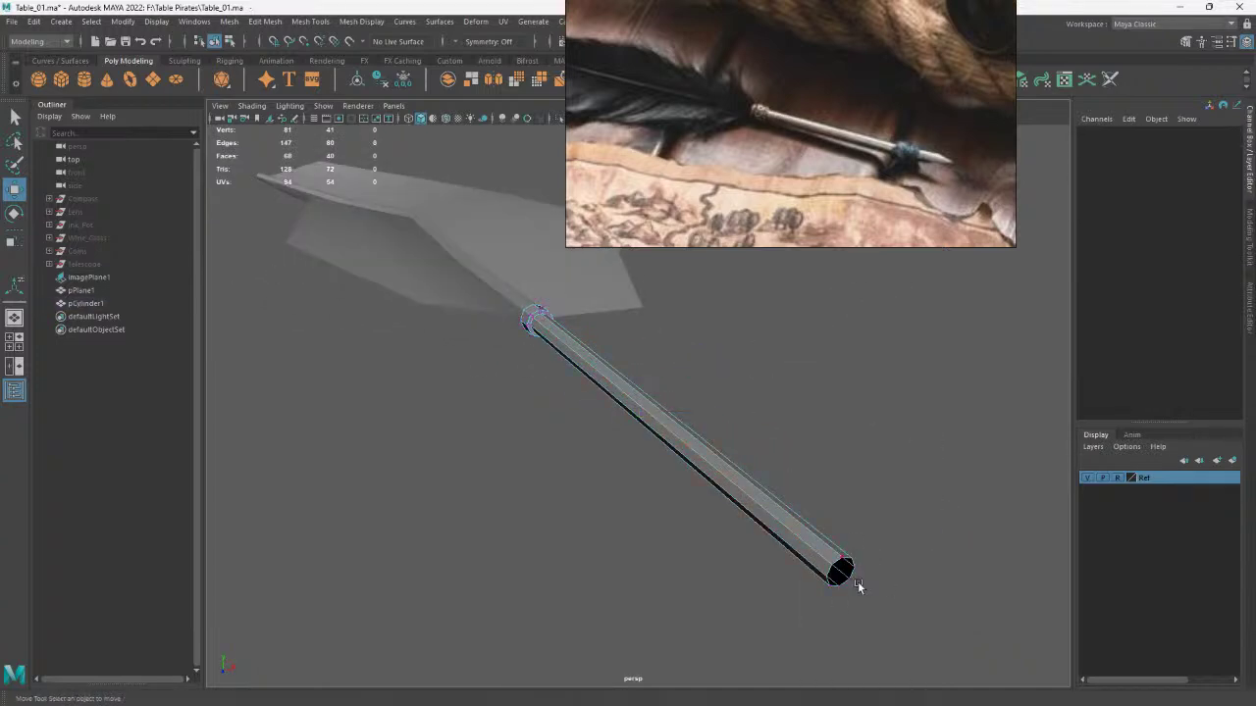
pyautogui.moveTo(855, 586)
pyautogui.keyDown('alt'); pyautogui.mouseDown()
pyautogui.moveTo(850, 573)
pyautogui.moveTo(902, 618)
pyautogui.mouseUp(); pyautogui.keyUp('alt')
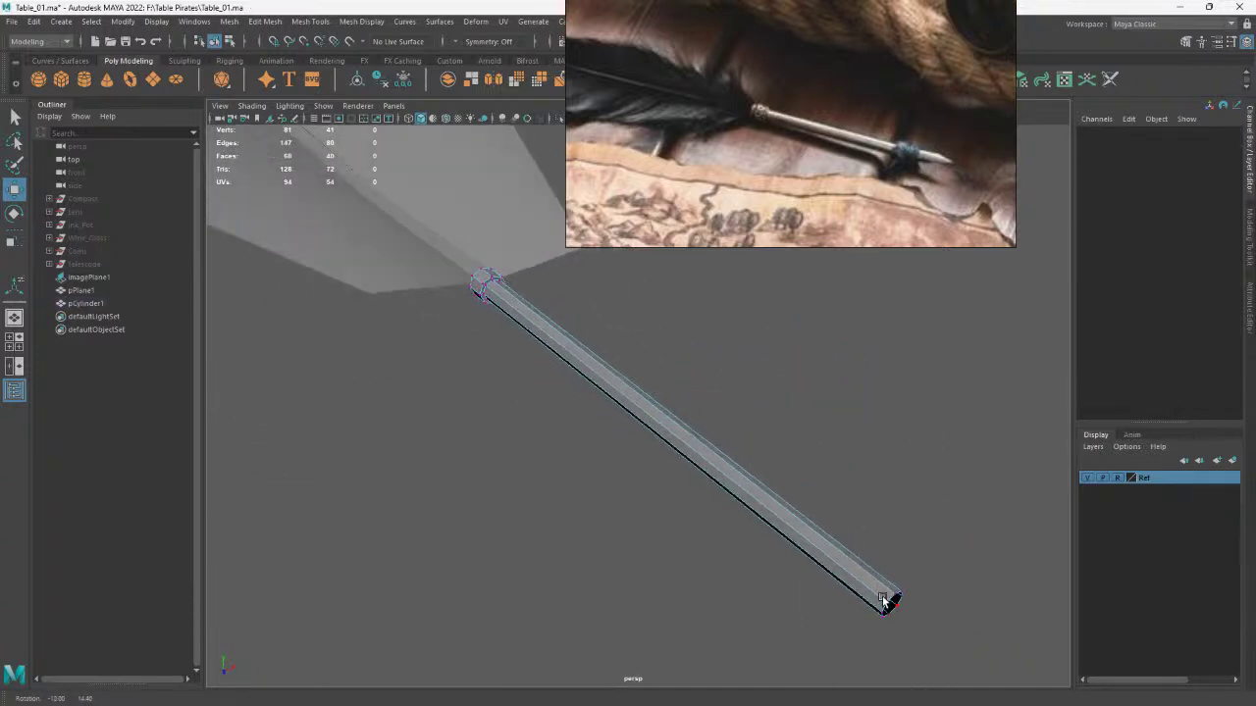
pyautogui.click(931, 596)
# In the top view, pull the tip vertex out to the reference nib's point
pyautogui.press('space')
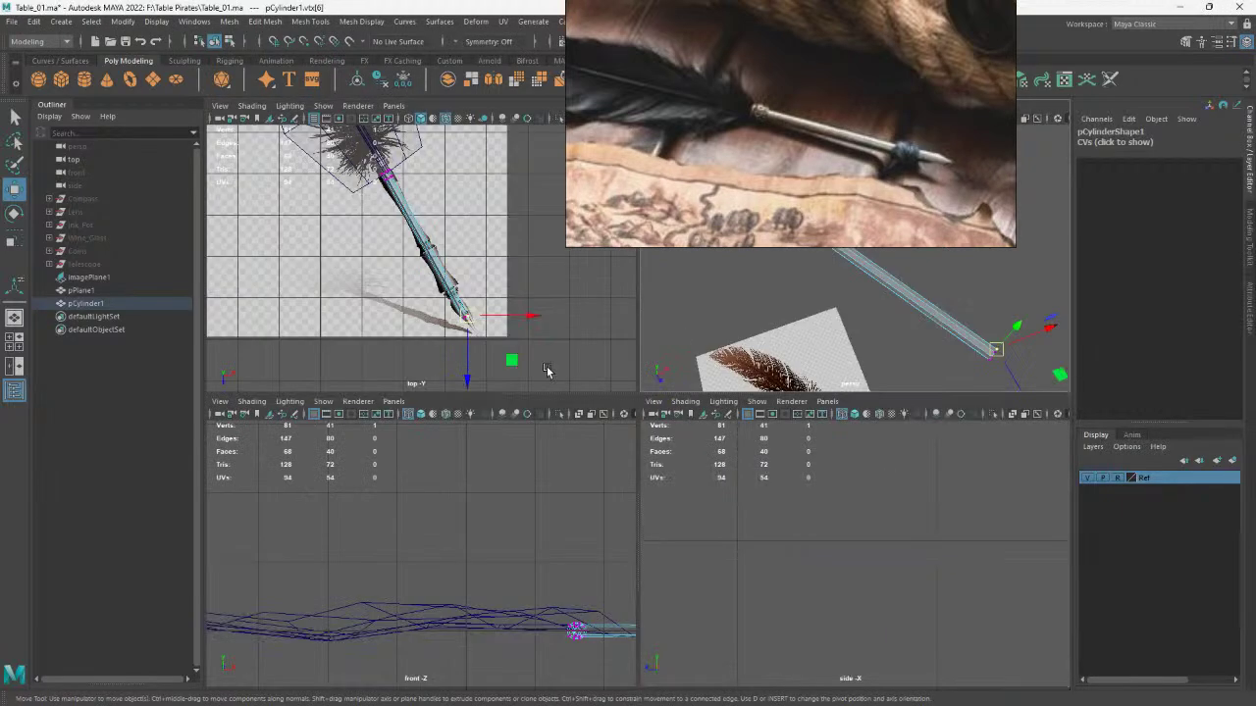
pyautogui.press('space')
pyautogui.scroll(2, 838, 593)
pyautogui.scroll(1, 804, 574)
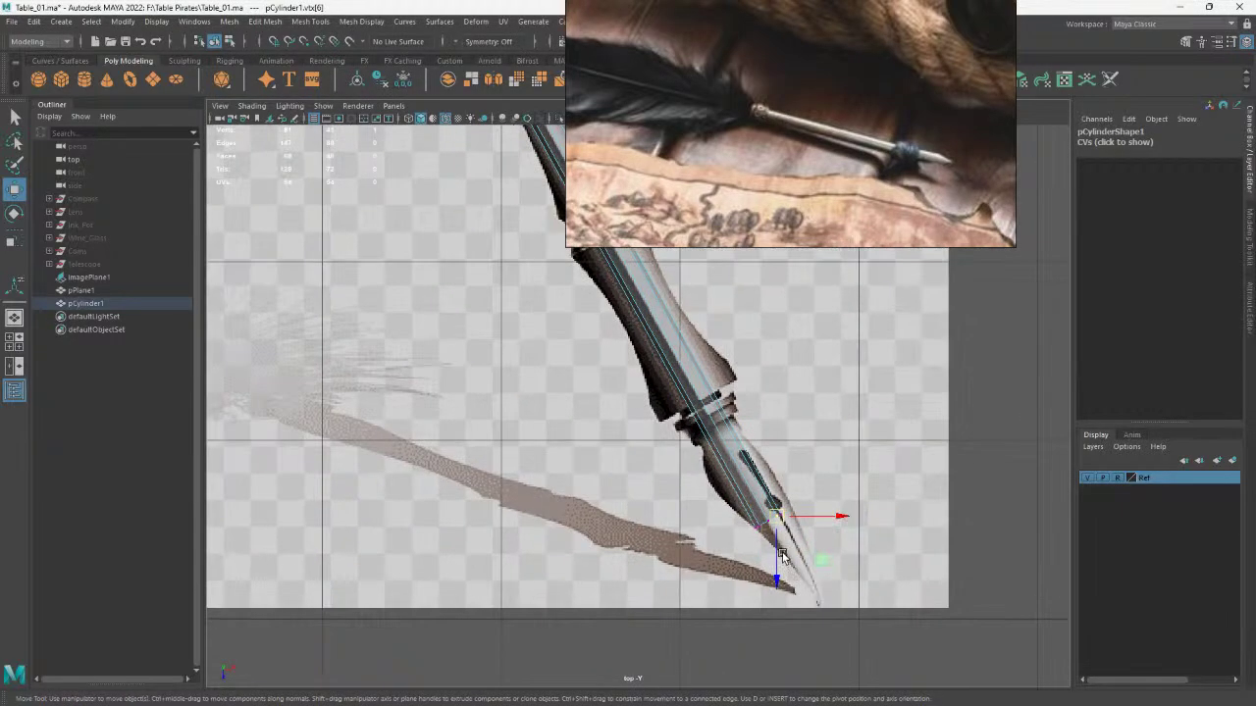
pyautogui.press('d')
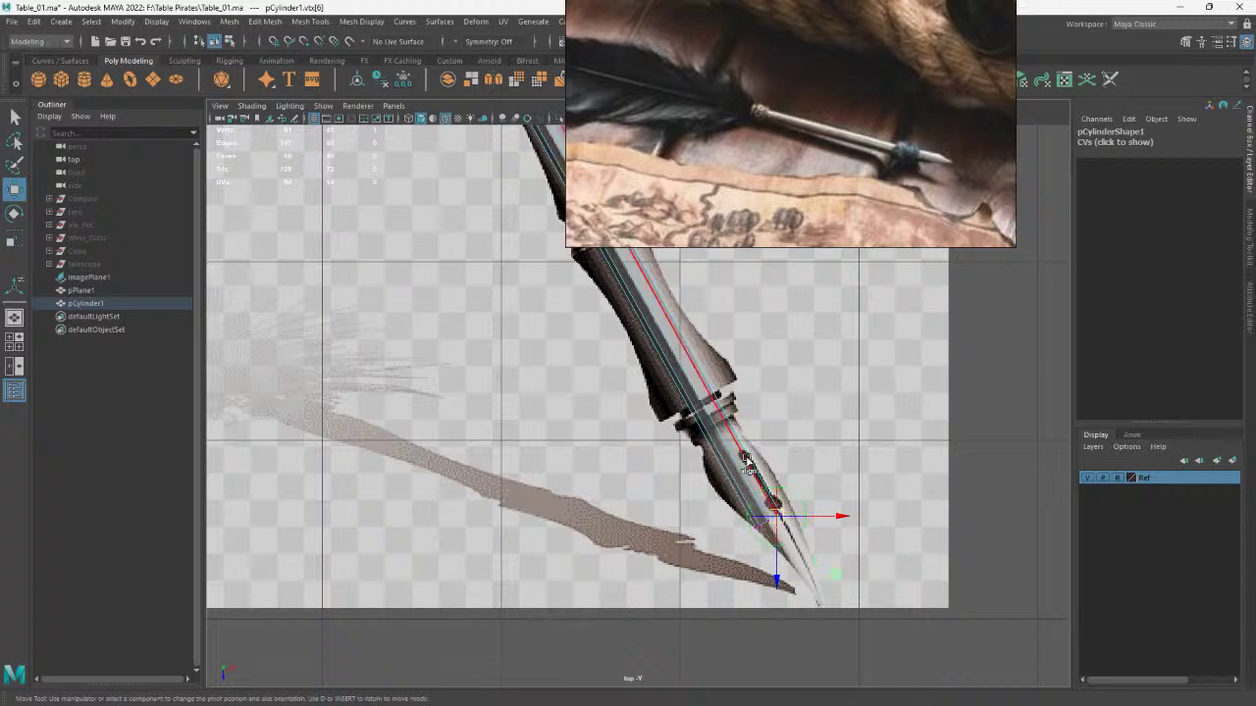
pyautogui.scroll(-5, 730, 481)
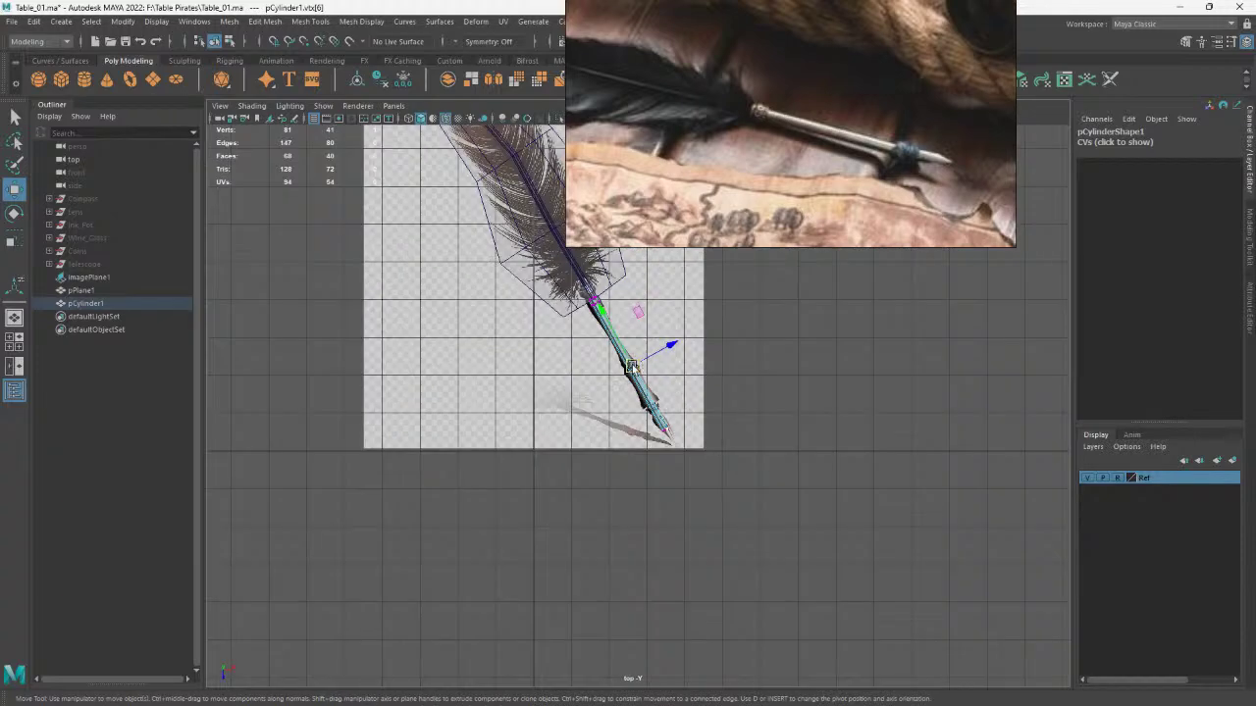
pyautogui.moveTo(610, 326); pyautogui.dragTo(615, 337)
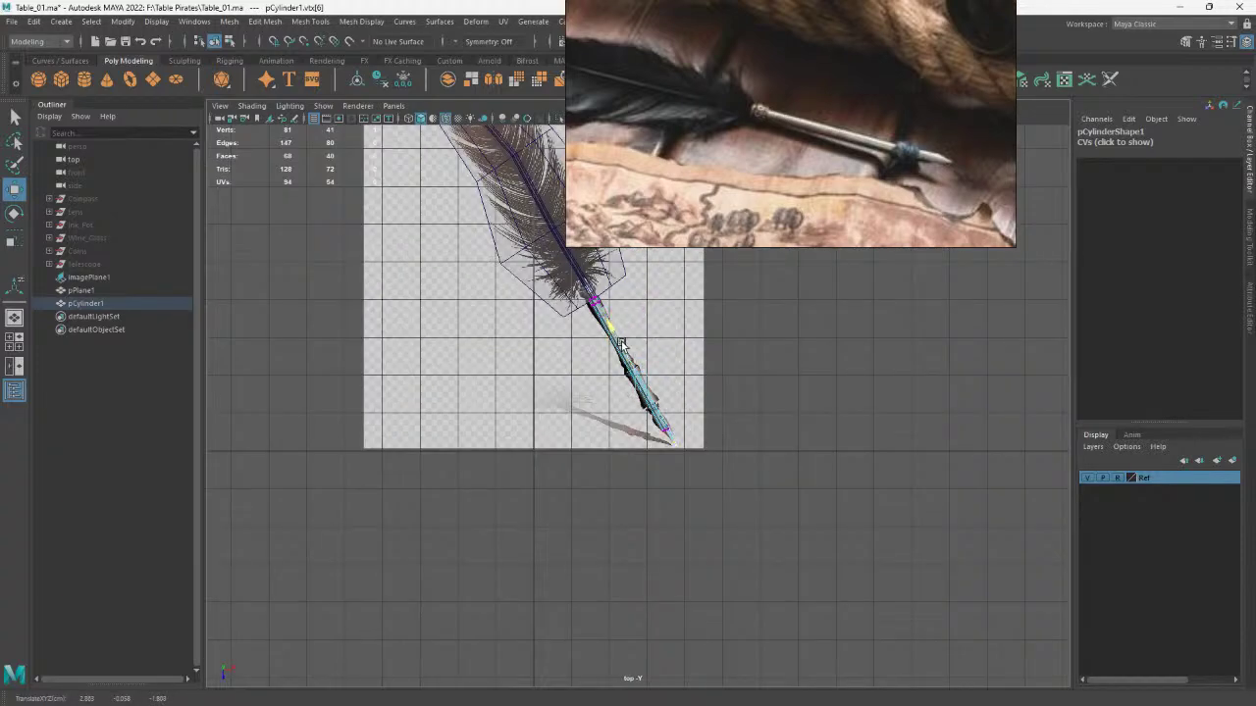
# Inspect the new spike in perspective and select the neighbouring tip vertex
pyautogui.press('space')
pyautogui.press('space')
pyautogui.moveTo(818, 508)
pyautogui.keyDown('alt'); pyautogui.mouseDown()
pyautogui.moveTo(729, 533)
pyautogui.moveTo(788, 448)
pyautogui.mouseUp(); pyautogui.keyUp('alt')
pyautogui.keyDown('alt'); pyautogui.moveTo(788, 448); pyautogui.dragTo(612, 504, button='right'); pyautogui.keyUp('alt')
pyautogui.moveTo(612, 503)
pyautogui.keyDown('alt'); pyautogui.mouseDown()
pyautogui.moveTo(667, 546)
pyautogui.moveTo(663, 509)
pyautogui.mouseUp(); pyautogui.keyUp('alt')
pyautogui.click(659, 546)
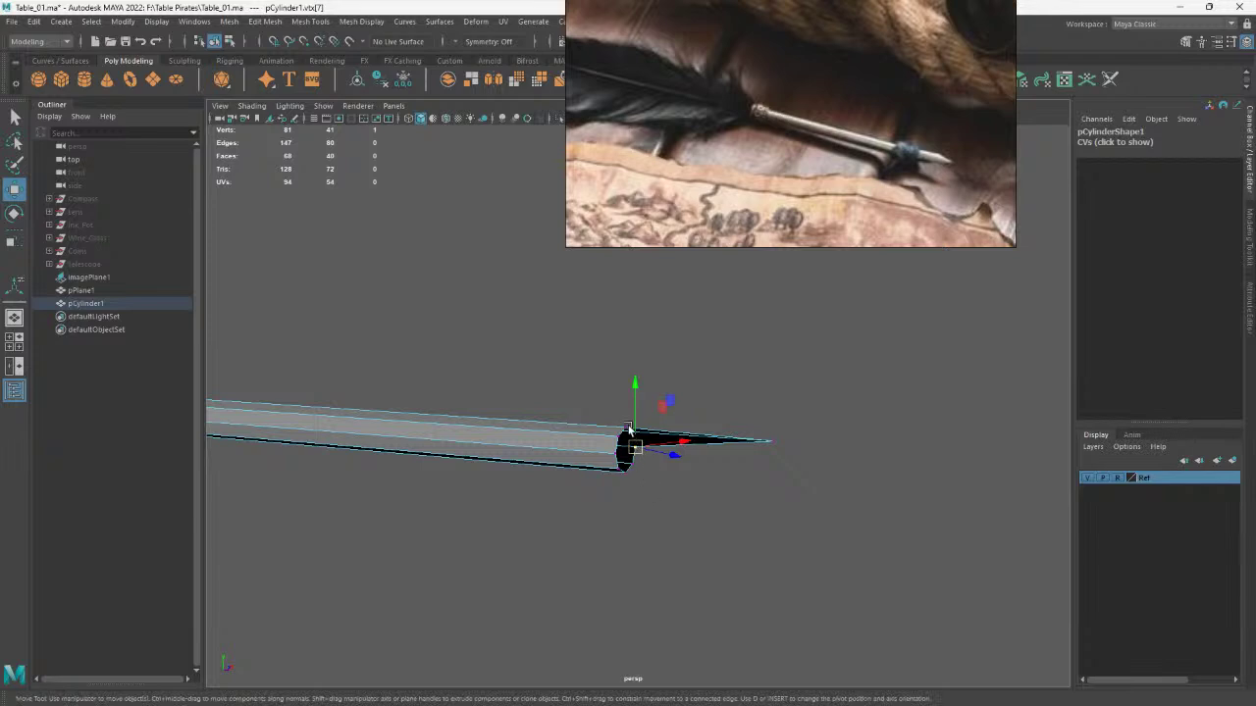
# Add a second end vertex and slide both further out along the shaft's axis
pyautogui.press('q')
pyautogui.keyDown('shift'); pyautogui.click(636, 454); pyautogui.keyUp('shift')
pyautogui.press('w')
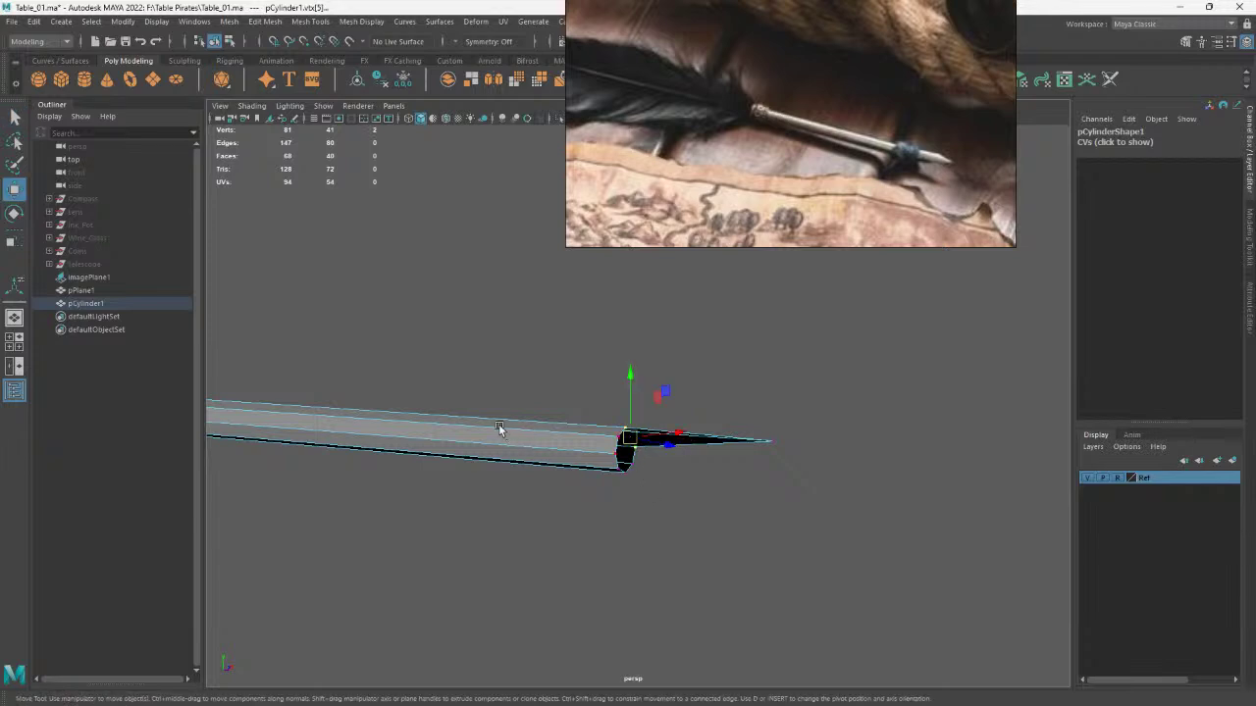
pyautogui.click(500, 429)
pyautogui.scroll(2, 338, 443)
pyautogui.scroll(2, 323, 449)
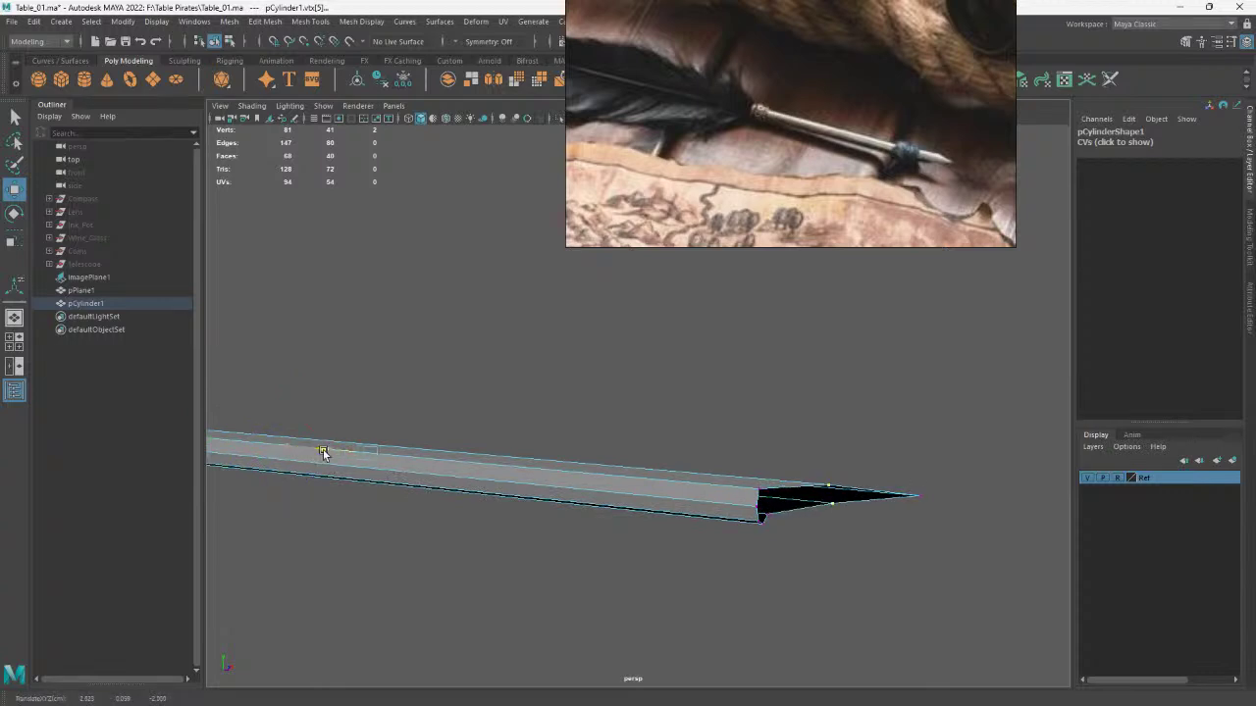
pyautogui.moveTo(324, 453)
pyautogui.mouseDown()
pyautogui.moveTo(667, 539)
pyautogui.moveTo(398, 492)
pyautogui.mouseUp()
pyautogui.moveTo(286, 464); pyautogui.dragTo(282, 458)
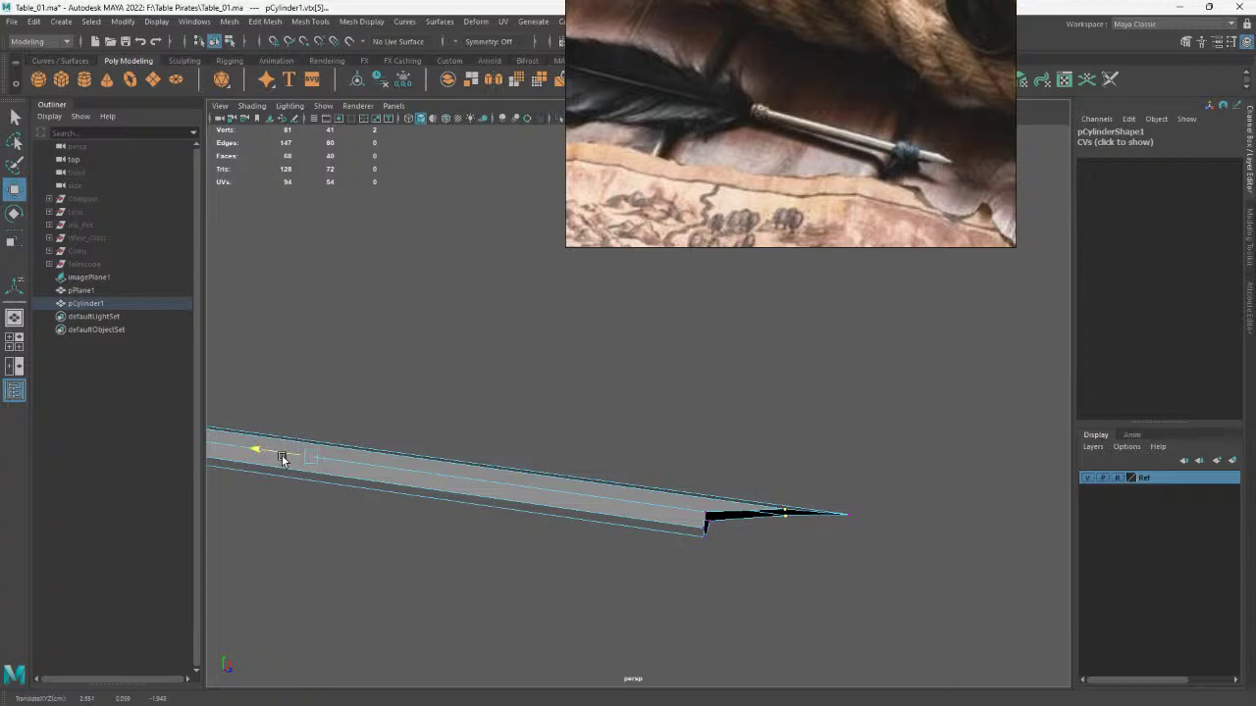
# Select vertices at the nib end and stretch them along the shaft's length
pyautogui.click(703, 516)
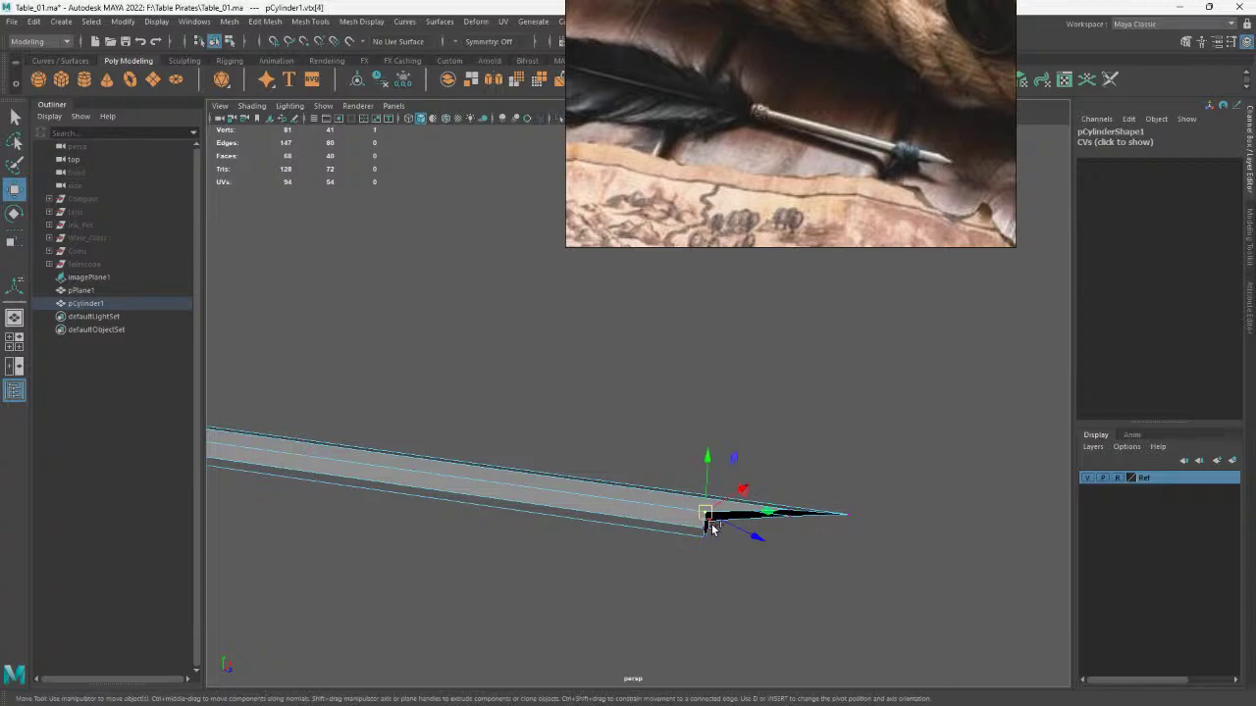
pyautogui.click(696, 538)
pyautogui.click(248, 447)
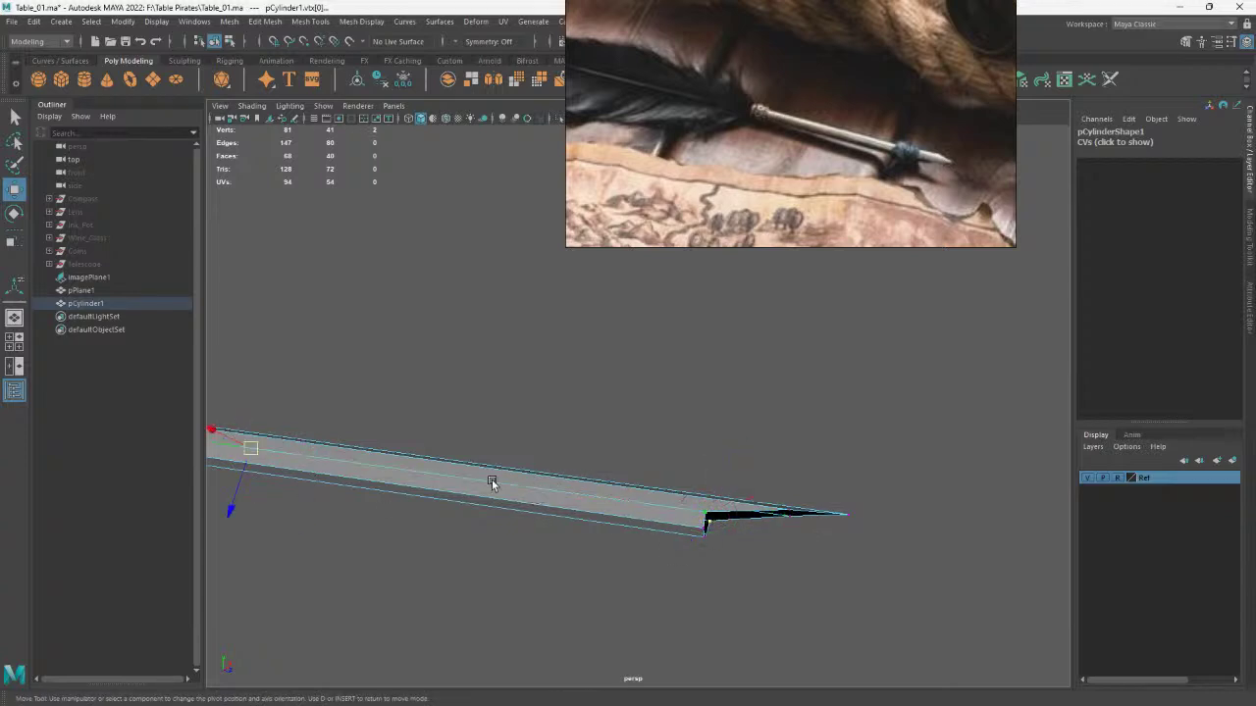
pyautogui.moveTo(215, 441); pyautogui.dragTo(239, 448)
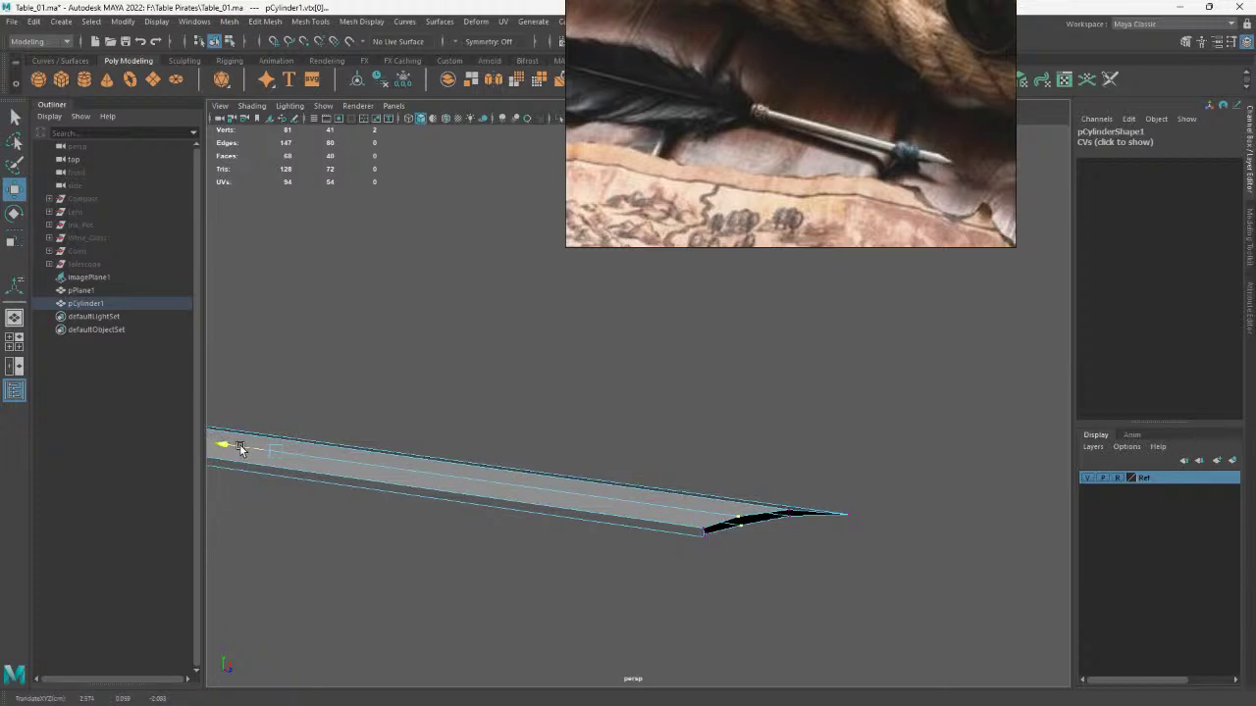
pyautogui.moveTo(241, 448); pyautogui.dragTo(254, 452)
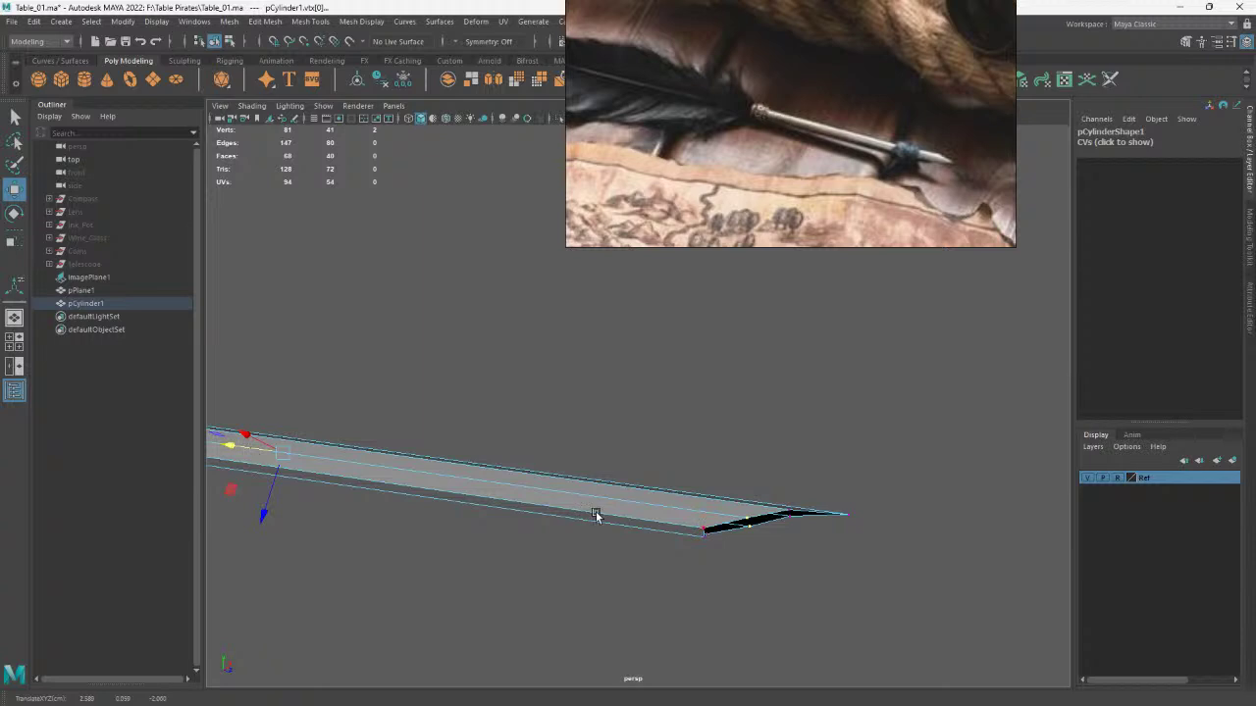
# Snap the move pivot to the end edge and slide another corner vertex along the shaft
pyautogui.click(705, 531)
pyautogui.press('q')
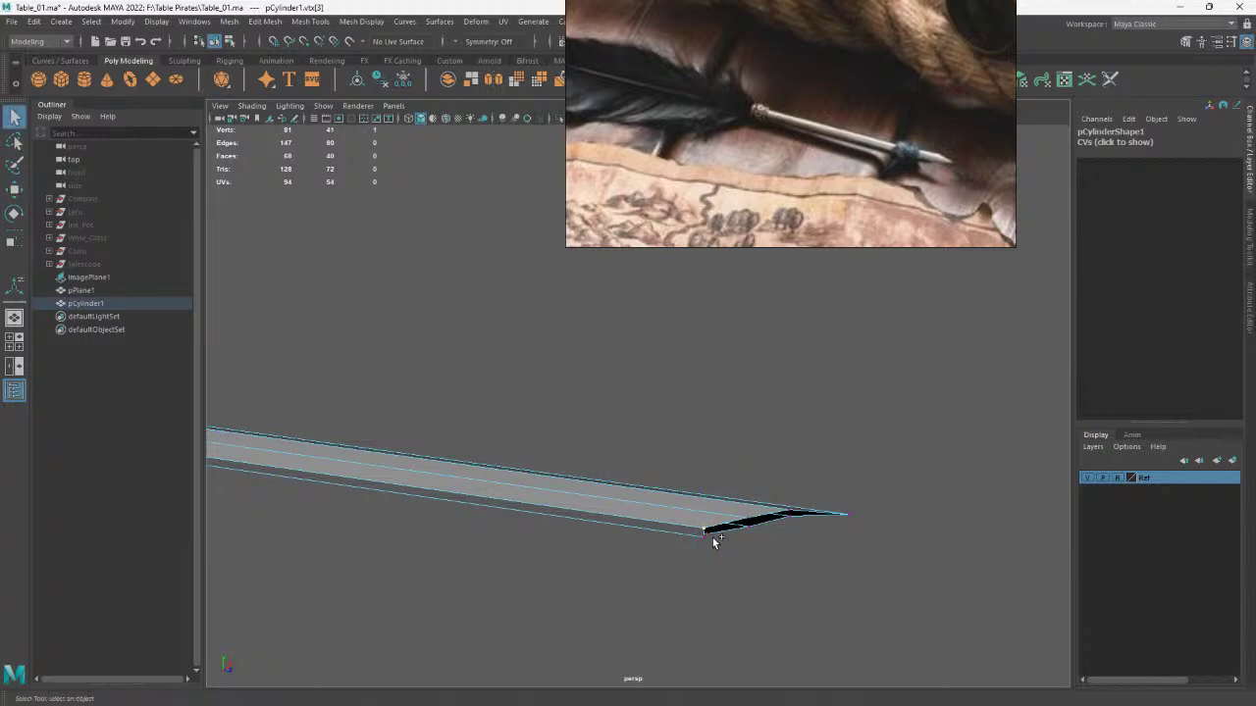
pyautogui.press('w')
pyautogui.press('d')
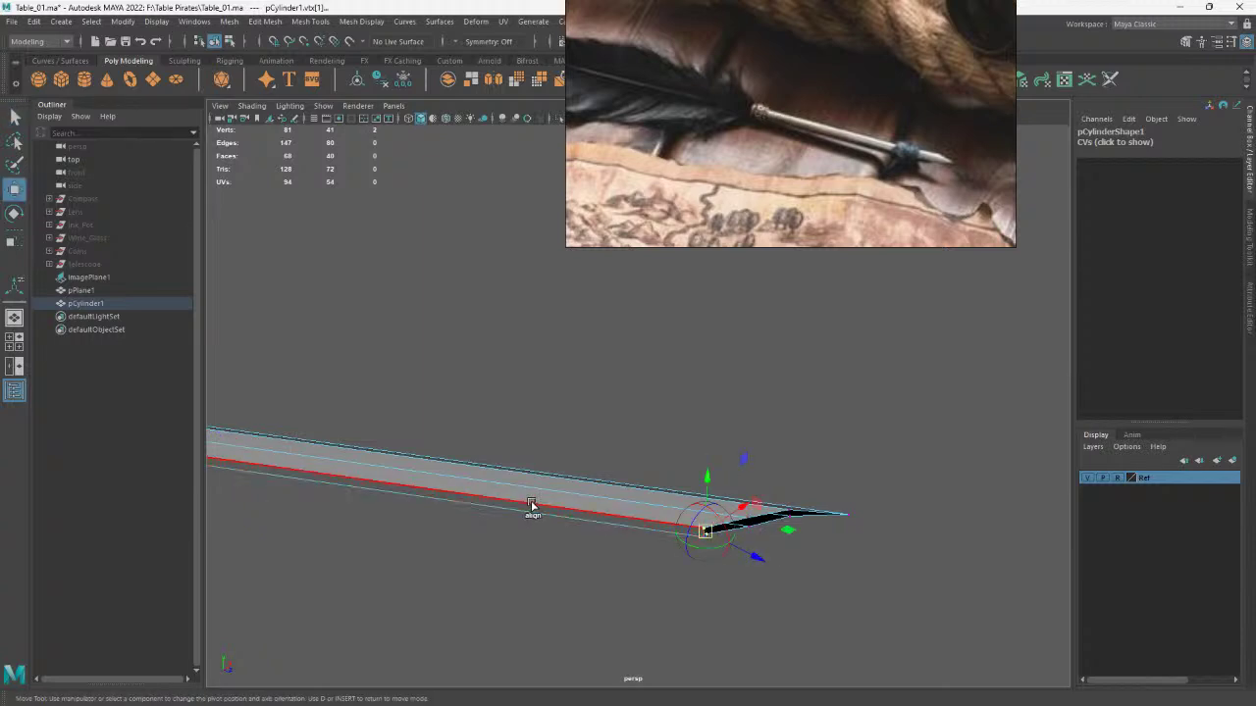
pyautogui.click(531, 504)
pyautogui.press('d')
pyautogui.moveTo(230, 465); pyautogui.dragTo(238, 463)
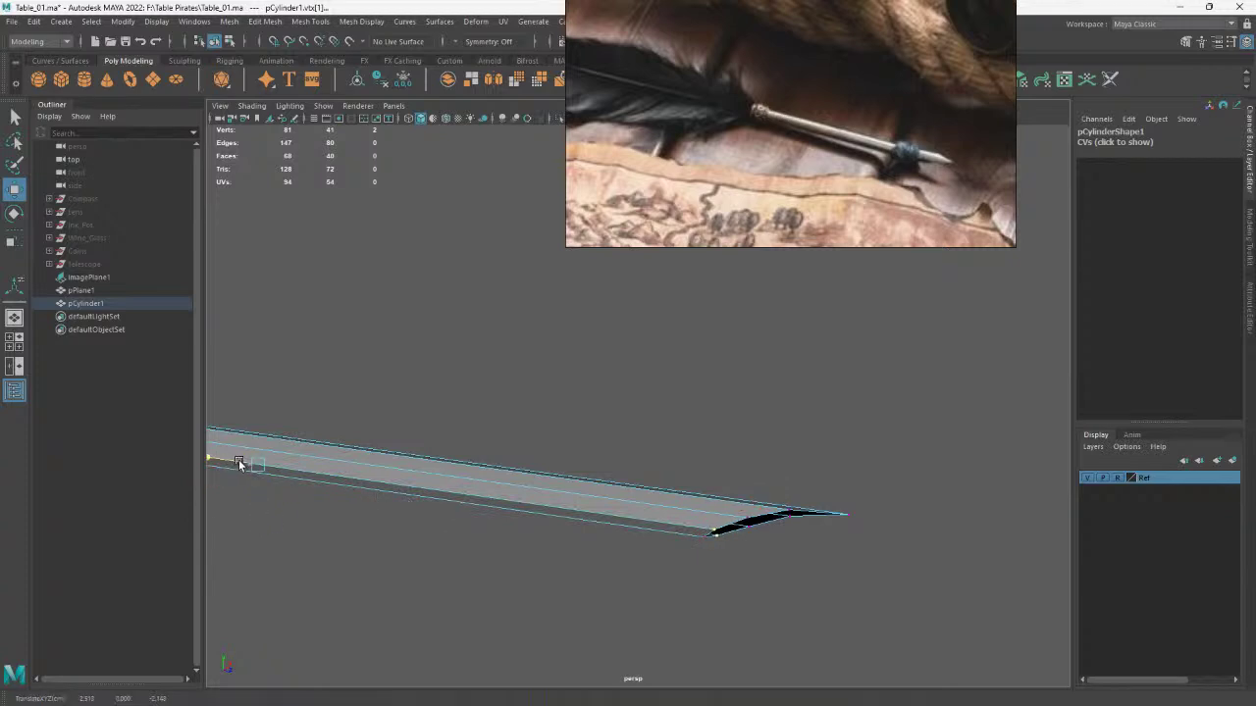
# Pull the very tip vertex back toward the shaft along the X axis only
pyautogui.click(850, 515)
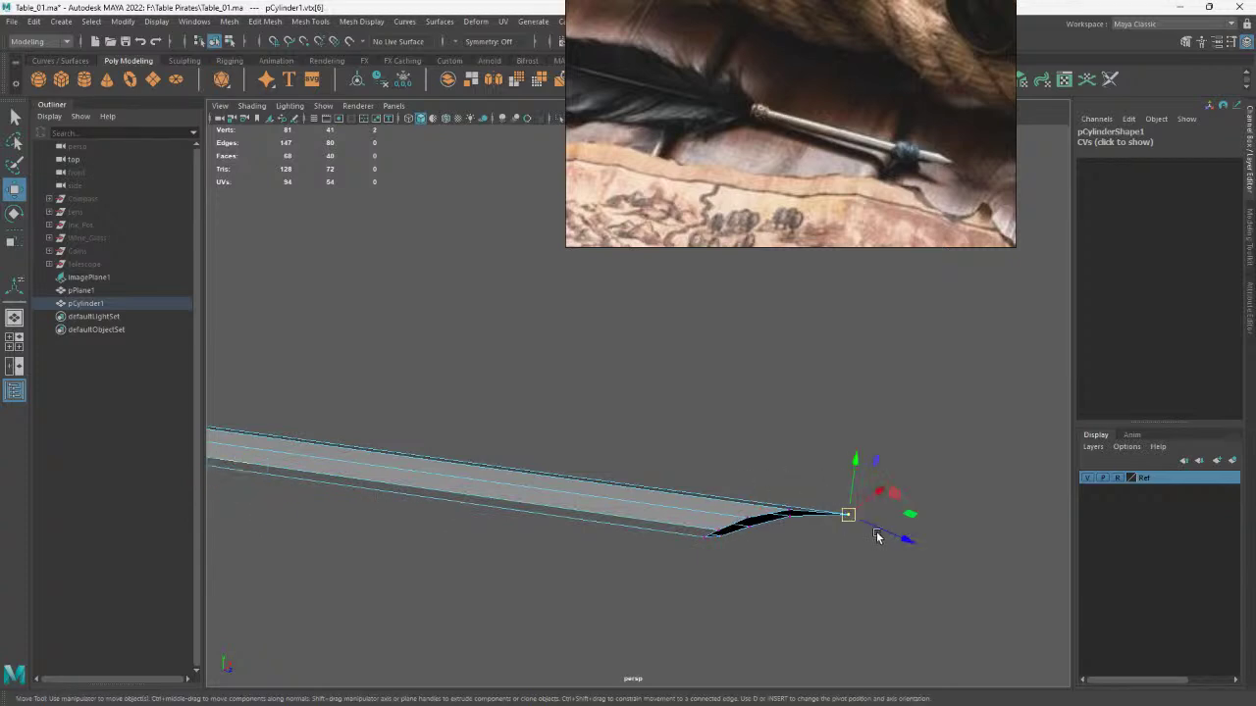
pyautogui.click(859, 519)
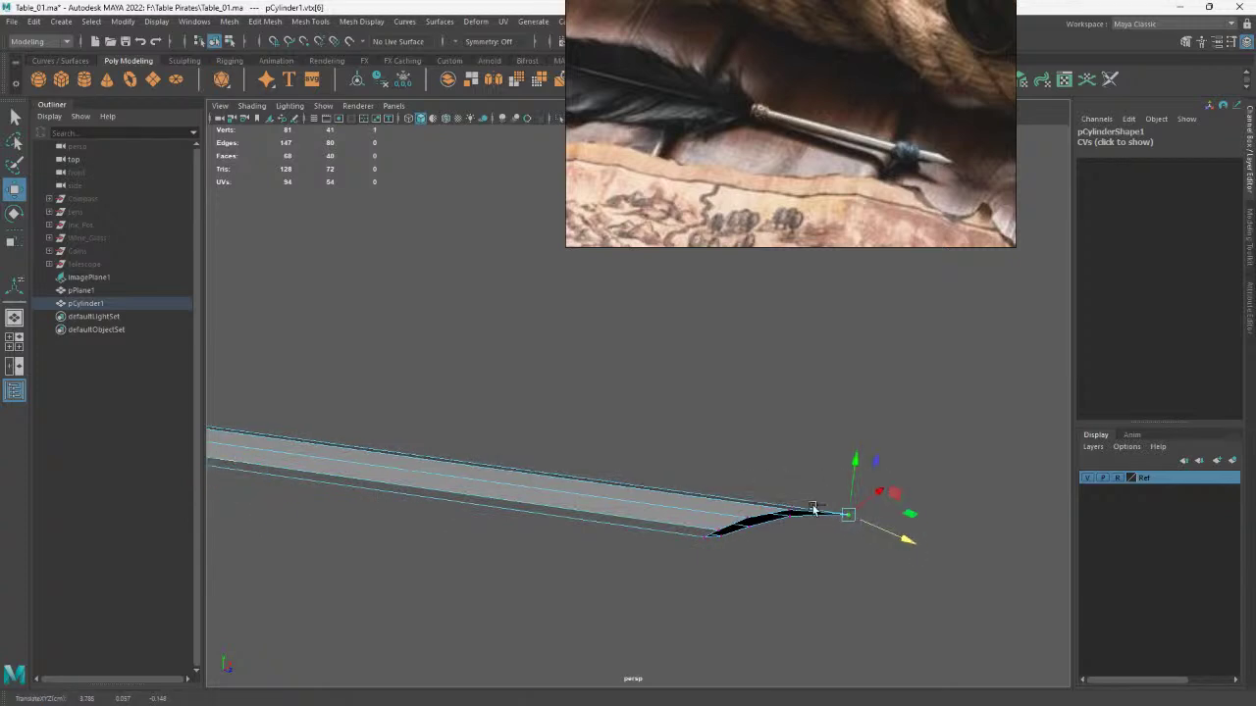
pyautogui.moveTo(856, 520); pyautogui.dragTo(846, 518)
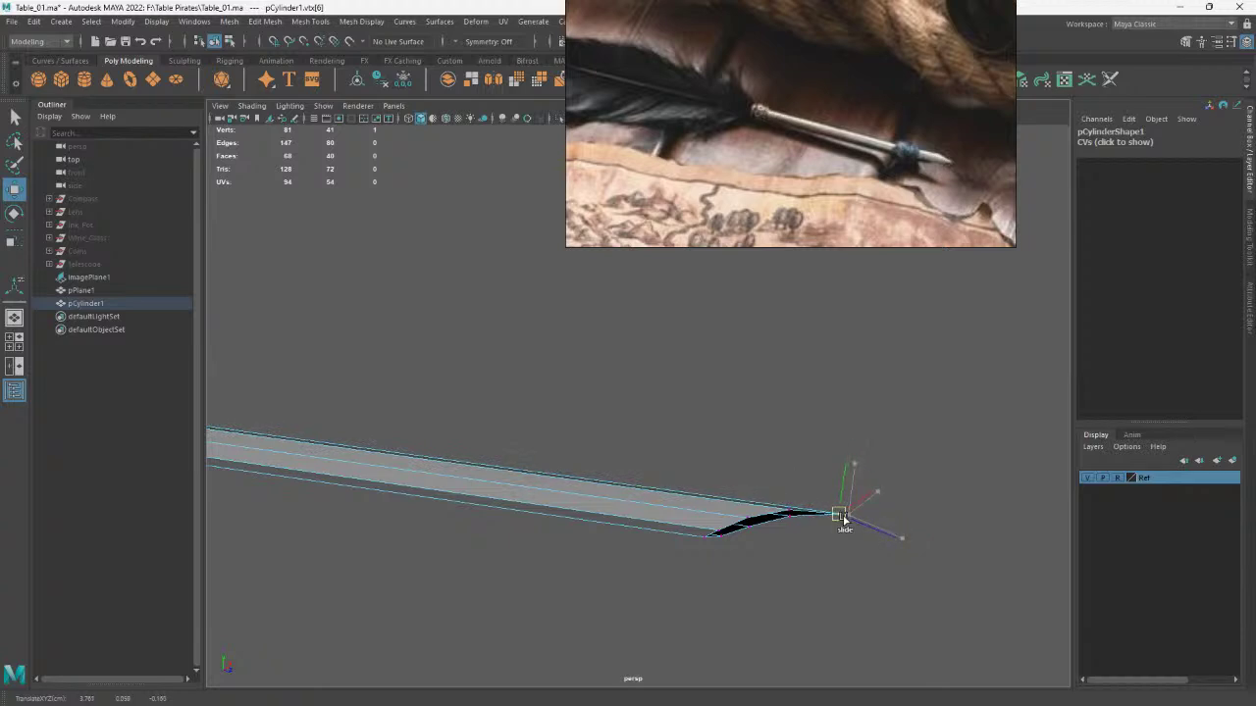
pyautogui.moveTo(653, 337); pyautogui.dragTo(723, 314, button='right')
pyautogui.moveTo(785, 449)
pyautogui.keyDown('alt'); pyautogui.mouseDown()
pyautogui.moveTo(749, 459)
pyautogui.moveTo(806, 404)
pyautogui.moveTo(750, 464)
pyautogui.moveTo(849, 638)
pyautogui.mouseUp(); pyautogui.keyUp('alt')
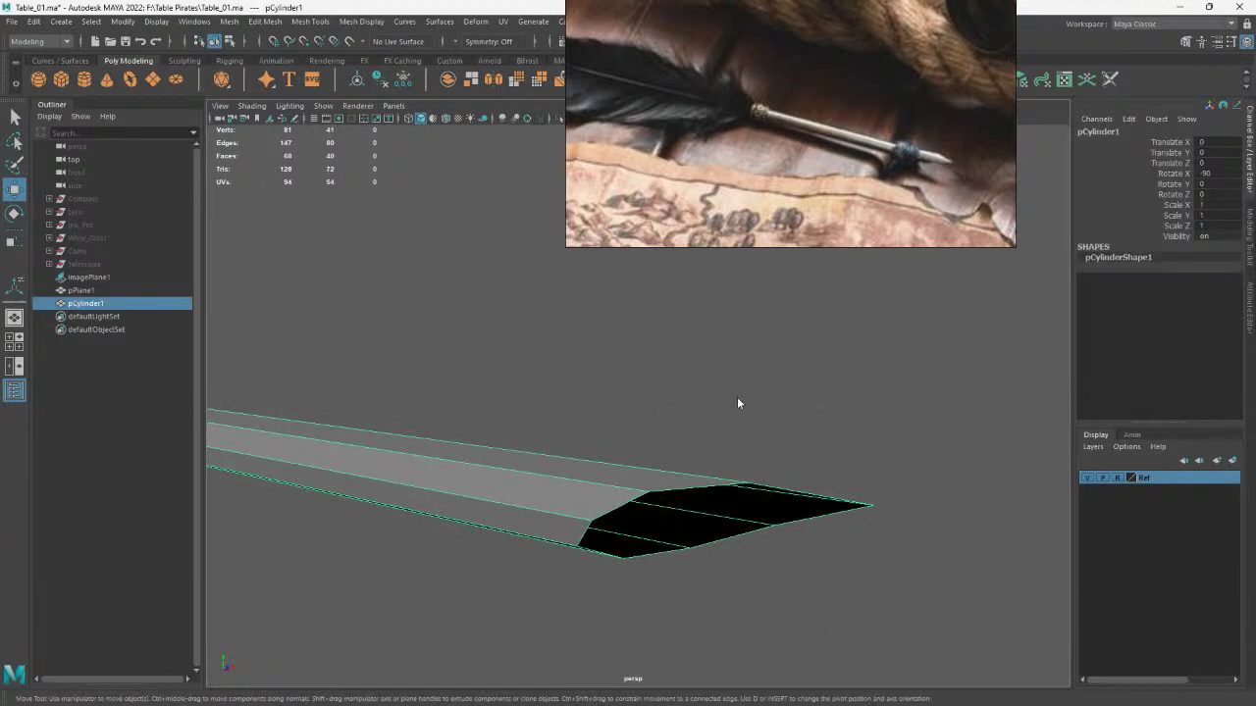
# Fill the open nib end with Fill Hole and poke the new cap face to a centre point
pyautogui.moveTo(738, 403); pyautogui.dragTo(696, 402, button='right')
pyautogui.click(721, 485)
pyautogui.keyDown('shift'); pyautogui.moveTo(801, 419); pyautogui.dragTo(790, 588, button='right'); pyautogui.keyUp('shift')
pyautogui.moveTo(874, 330)
pyautogui.mouseDown(button='right')
pyautogui.moveTo(875, 364)
pyautogui.moveTo(903, 361)
pyautogui.mouseUp(button='right')
pyautogui.click(799, 451)
pyautogui.moveTo(820, 332); pyautogui.dragTo(907, 316, button='right')
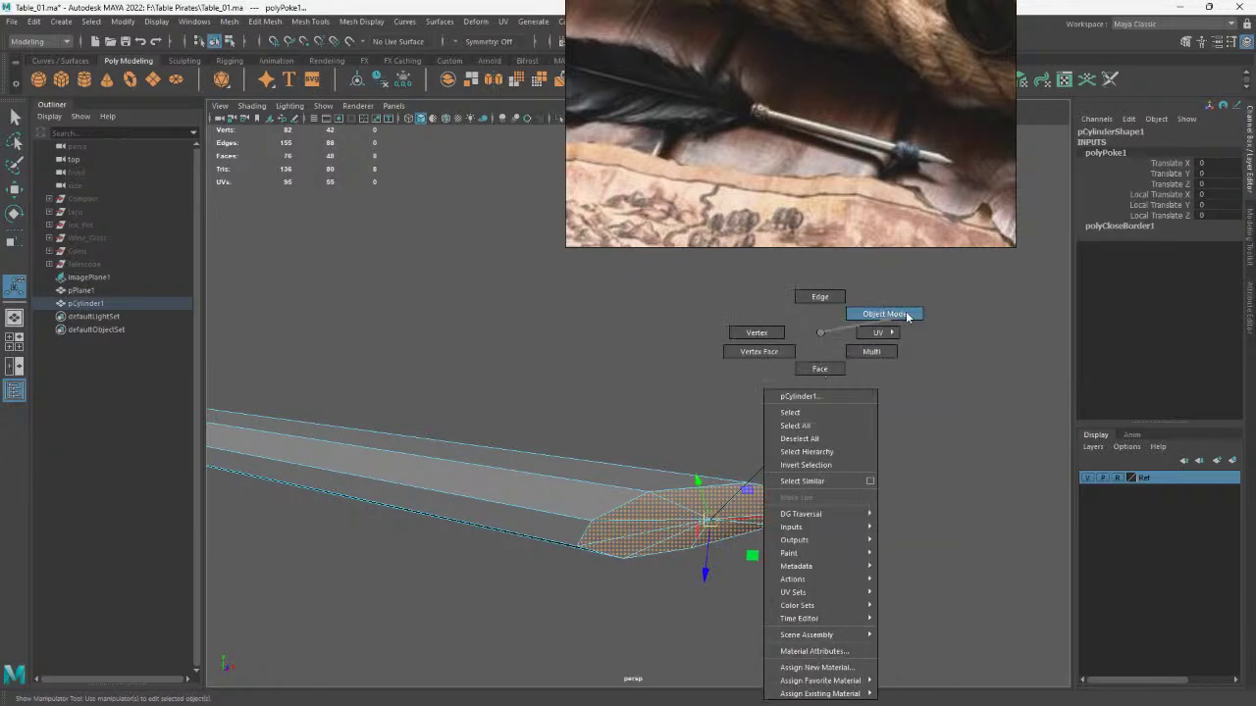
# Pull the poked centre vertex outward into a sharp nib tip
pyautogui.press('w')
pyautogui.click(680, 530)
pyautogui.moveTo(749, 542)
pyautogui.keyDown('alt'); pyautogui.mouseDown()
pyautogui.moveTo(582, 474)
pyautogui.moveTo(614, 507)
pyautogui.mouseUp(); pyautogui.keyUp('alt')
pyautogui.click(806, 444)
pyautogui.moveTo(806, 444)
pyautogui.keyDown('alt'); pyautogui.mouseDown()
pyautogui.moveTo(830, 520)
pyautogui.moveTo(825, 485)
pyautogui.mouseUp(); pyautogui.keyUp('alt')
pyautogui.click(825, 485)
pyautogui.moveTo(875, 356); pyautogui.dragTo(830, 380, button='right')
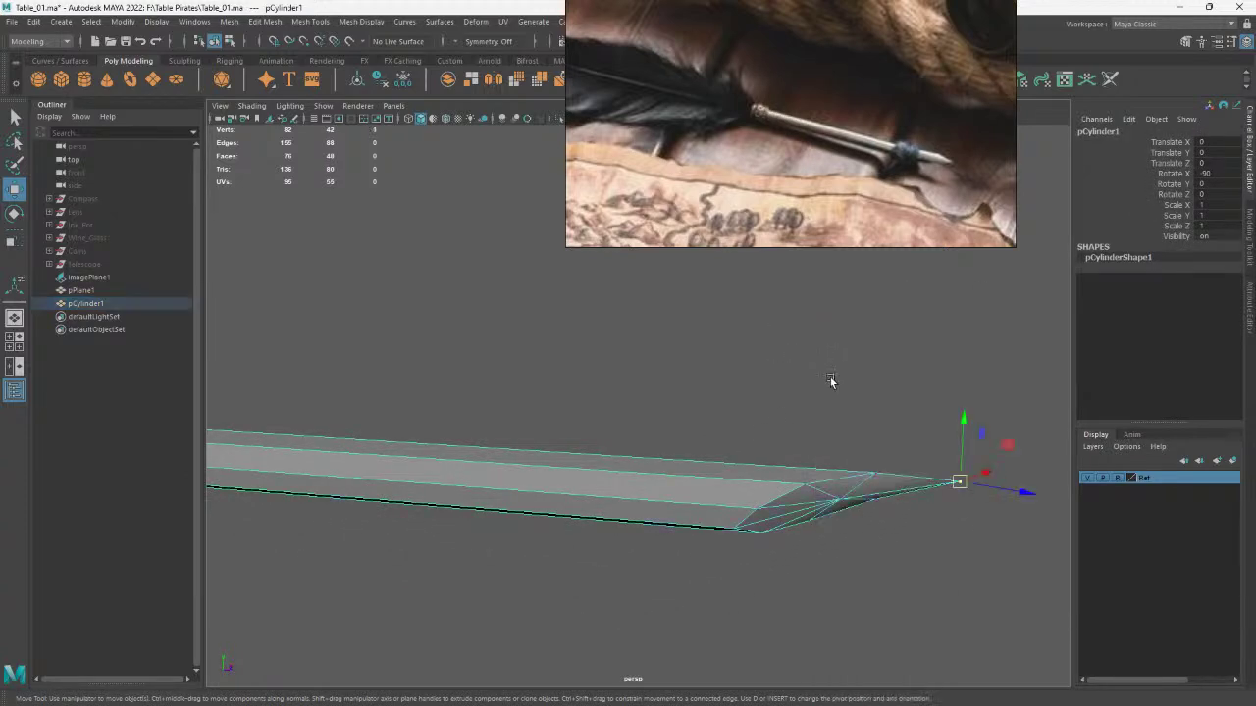
# Select the ring of nib faces f[40:47], try extruding them, then undo both extrusions
pyautogui.click(830, 381)
pyautogui.doubleClick(833, 498)
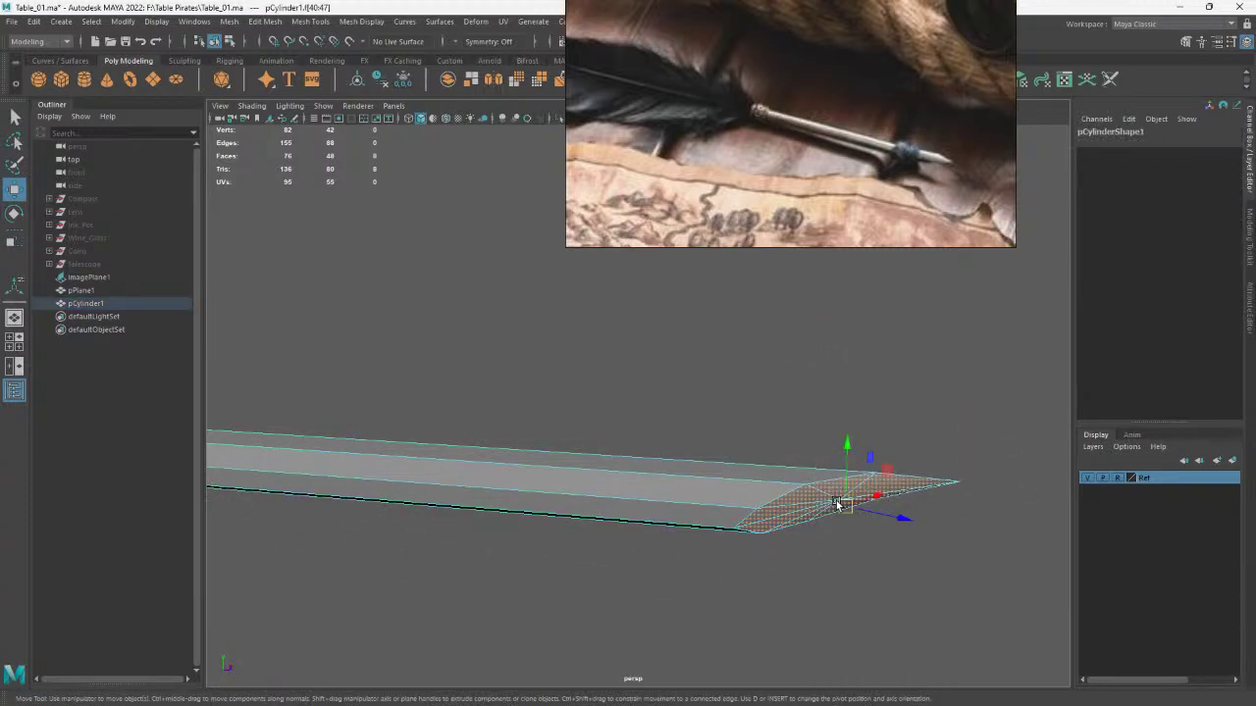
pyautogui.press('r')
pyautogui.hotkey('ctrl', 'e')
pyautogui.moveTo(841, 505); pyautogui.dragTo(810, 515)
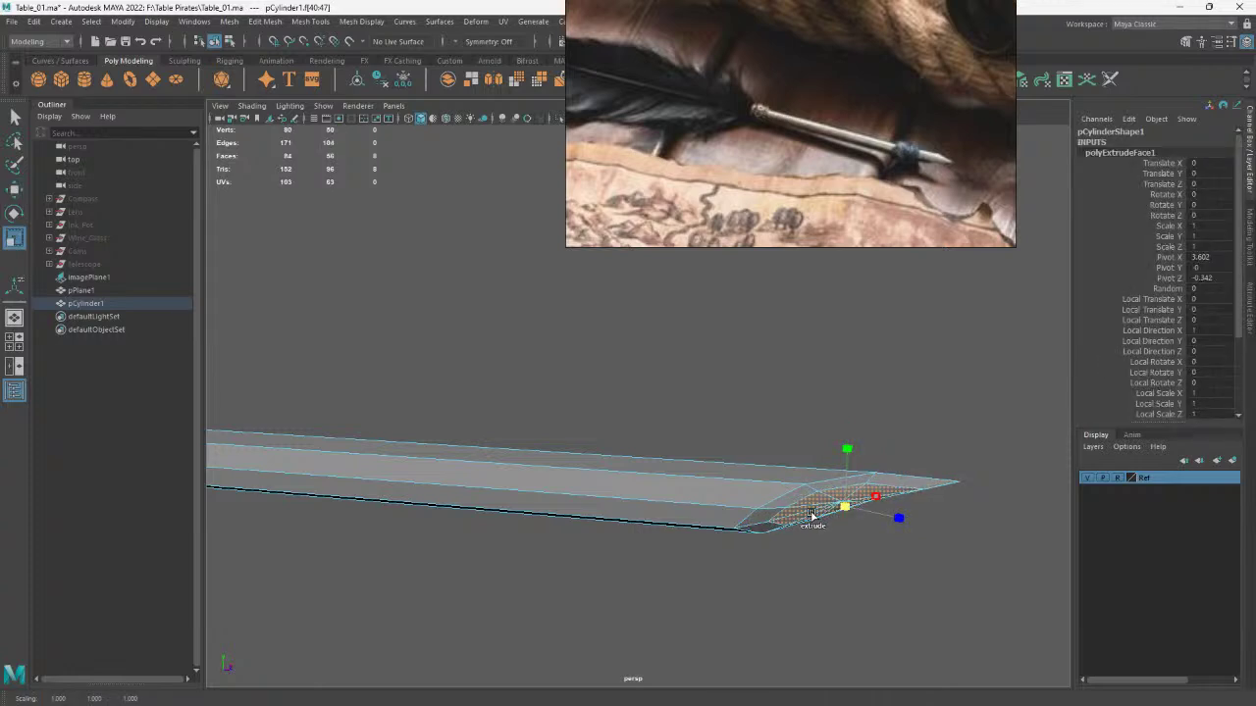
pyautogui.hotkey('ctrl', 'e')
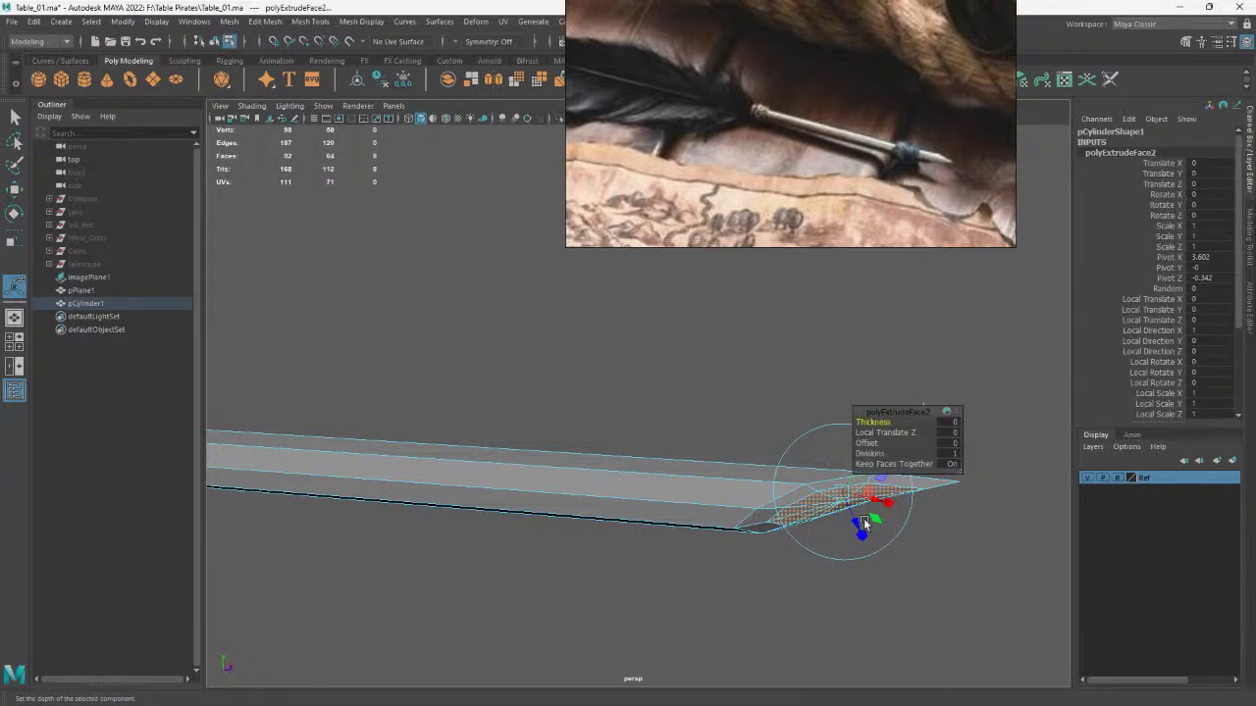
pyautogui.hotkey('ctrl', 'z')
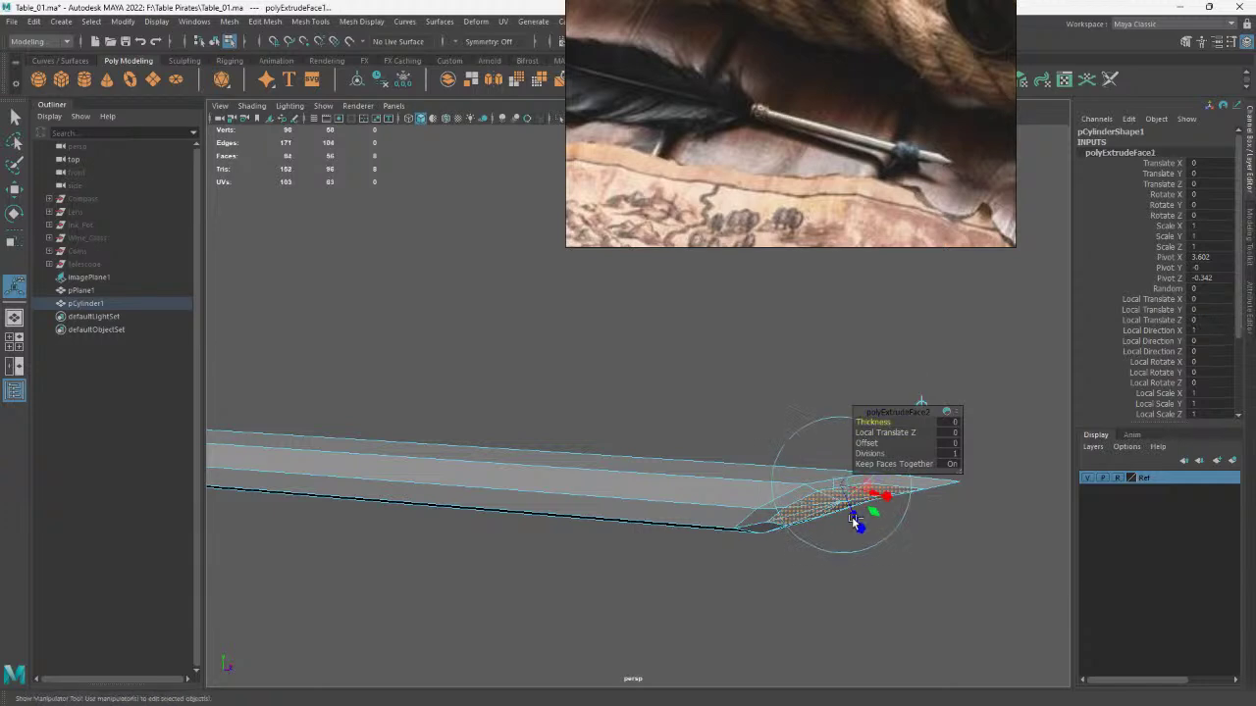
pyautogui.hotkey('ctrl', 'z')
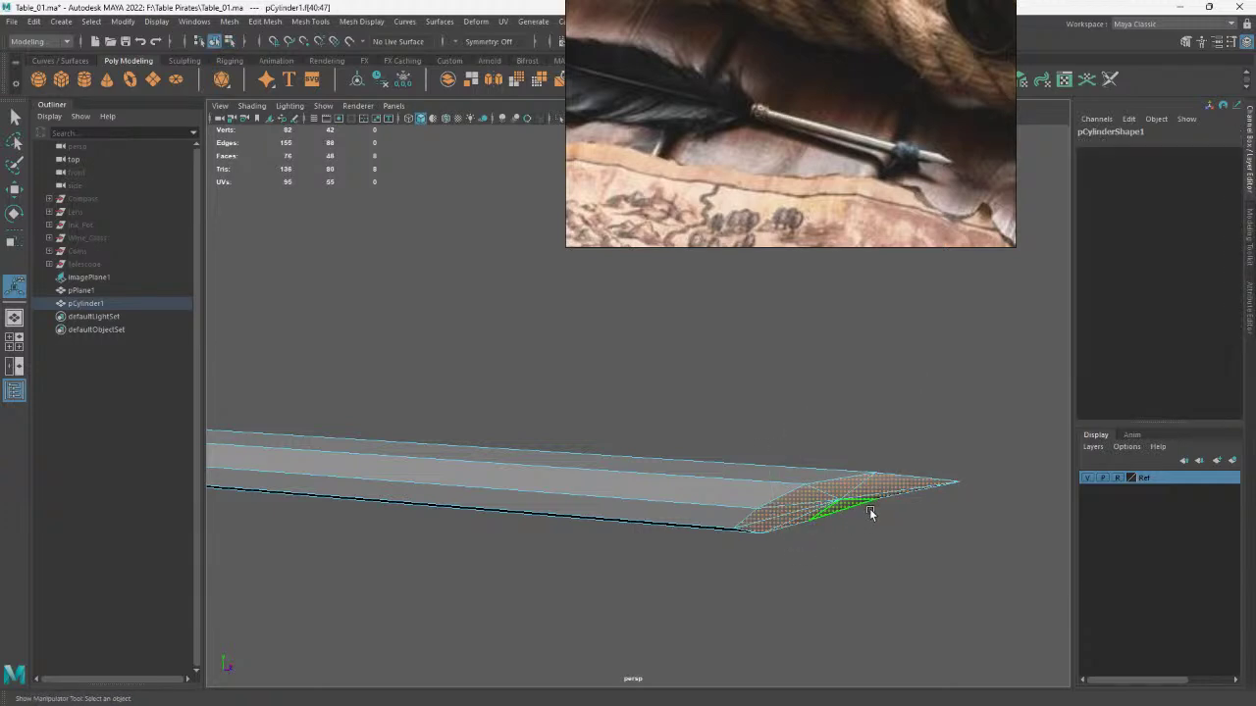
# Extrude the nib faces with a 0.03 offset and -0.014 depth, then reselect the shaft
pyautogui.hotkey('ctrl', 'e')
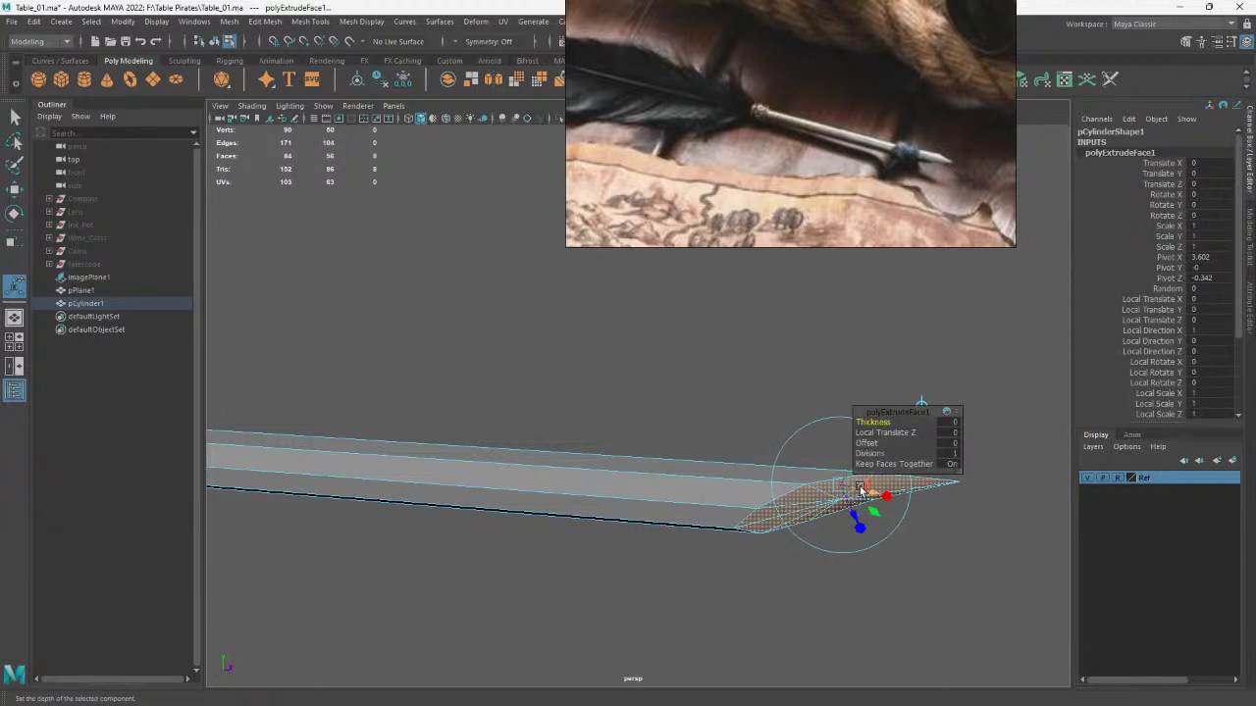
pyautogui.click(869, 443)
pyautogui.moveTo(873, 444); pyautogui.dragTo(876, 446, button='middle')
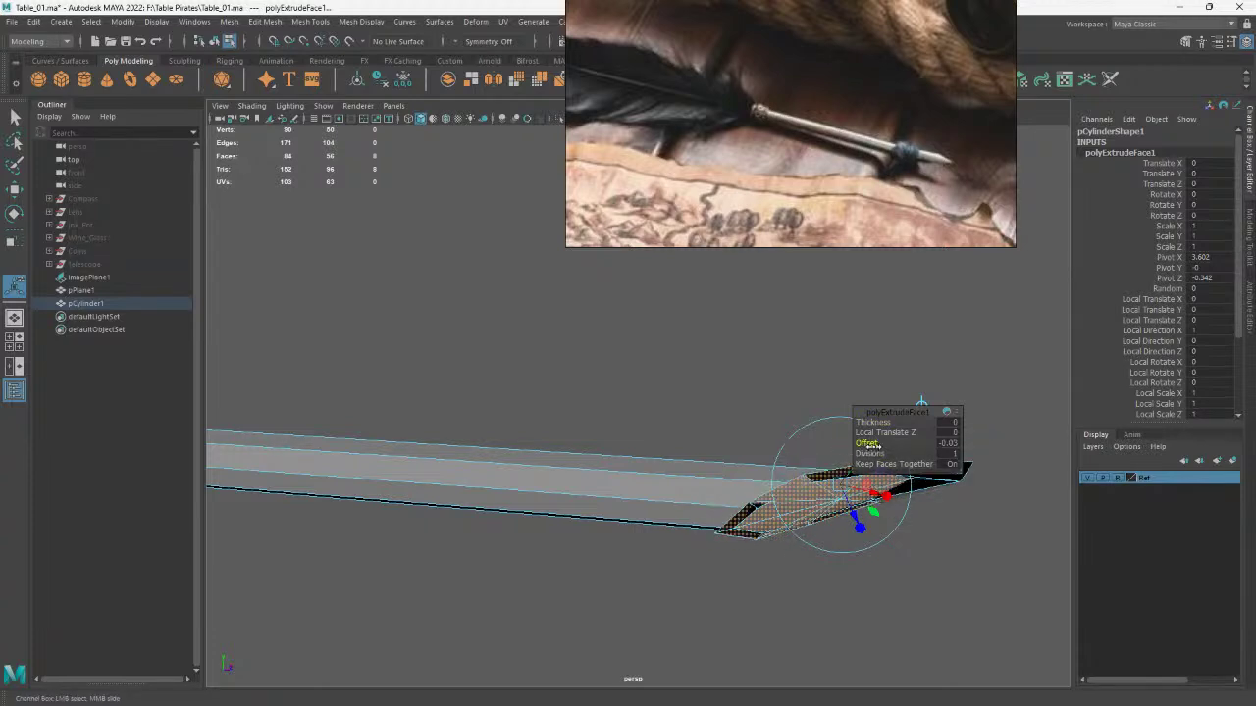
pyautogui.moveTo(855, 515); pyautogui.dragTo(849, 510)
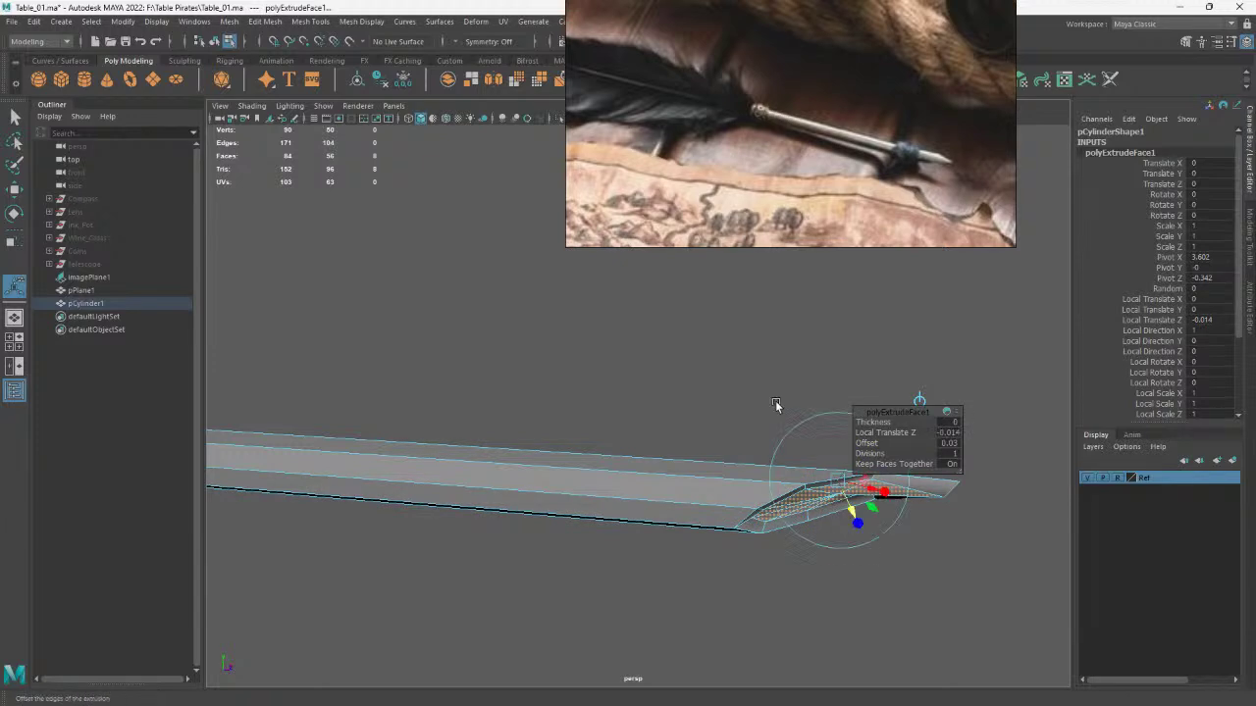
pyautogui.moveTo(771, 333); pyautogui.dragTo(858, 316, button='right')
pyautogui.moveTo(700, 435); pyautogui.dragTo(918, 599)
pyautogui.moveTo(790, 334)
pyautogui.mouseDown(button='right')
pyautogui.moveTo(791, 367)
pyautogui.moveTo(893, 309)
pyautogui.mouseUp(button='right')
pyautogui.moveTo(922, 605)
pyautogui.keyDown('alt'); pyautogui.mouseDown()
pyautogui.moveTo(834, 449)
pyautogui.moveTo(799, 505)
pyautogui.moveTo(759, 499)
pyautogui.mouseUp(); pyautogui.keyUp('alt')
# Preview the quill smoothed from diagonal and side views, then return to low-poly display
pyautogui.click(752, 342)
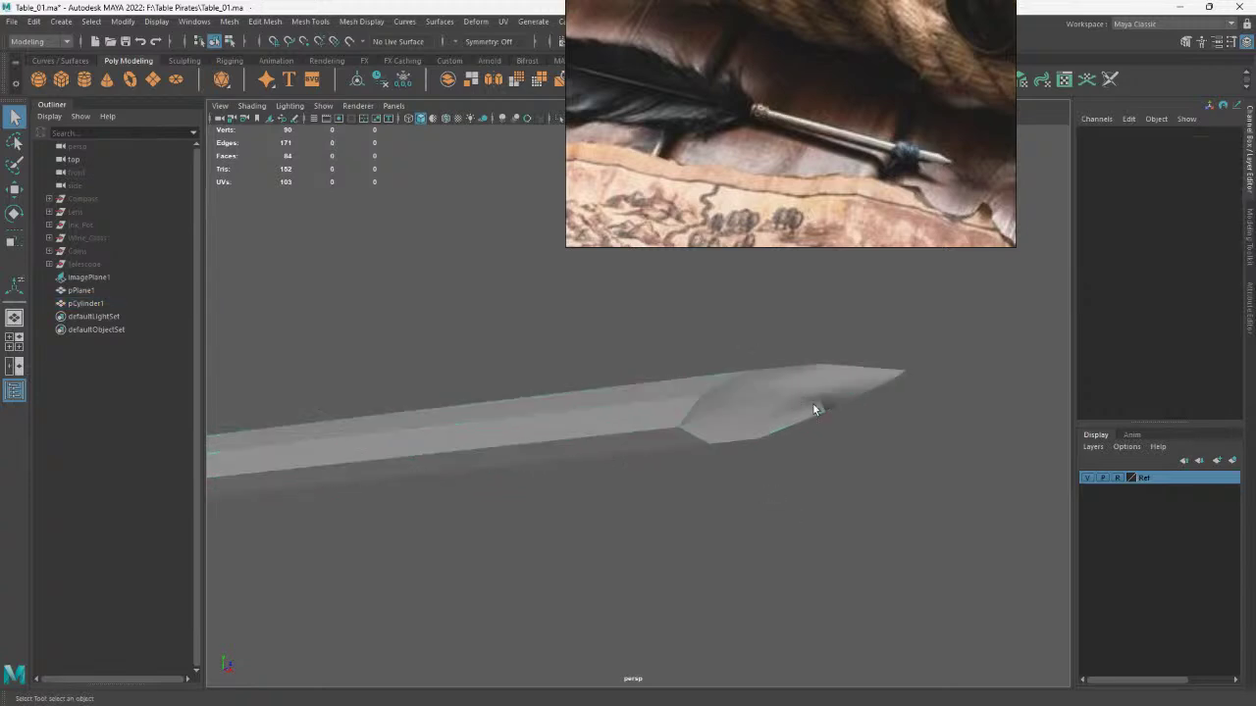
pyautogui.click(813, 409)
pyautogui.keyDown('alt'); pyautogui.moveTo(814, 409); pyautogui.dragTo(708, 399); pyautogui.keyUp('alt')
pyautogui.press('3')
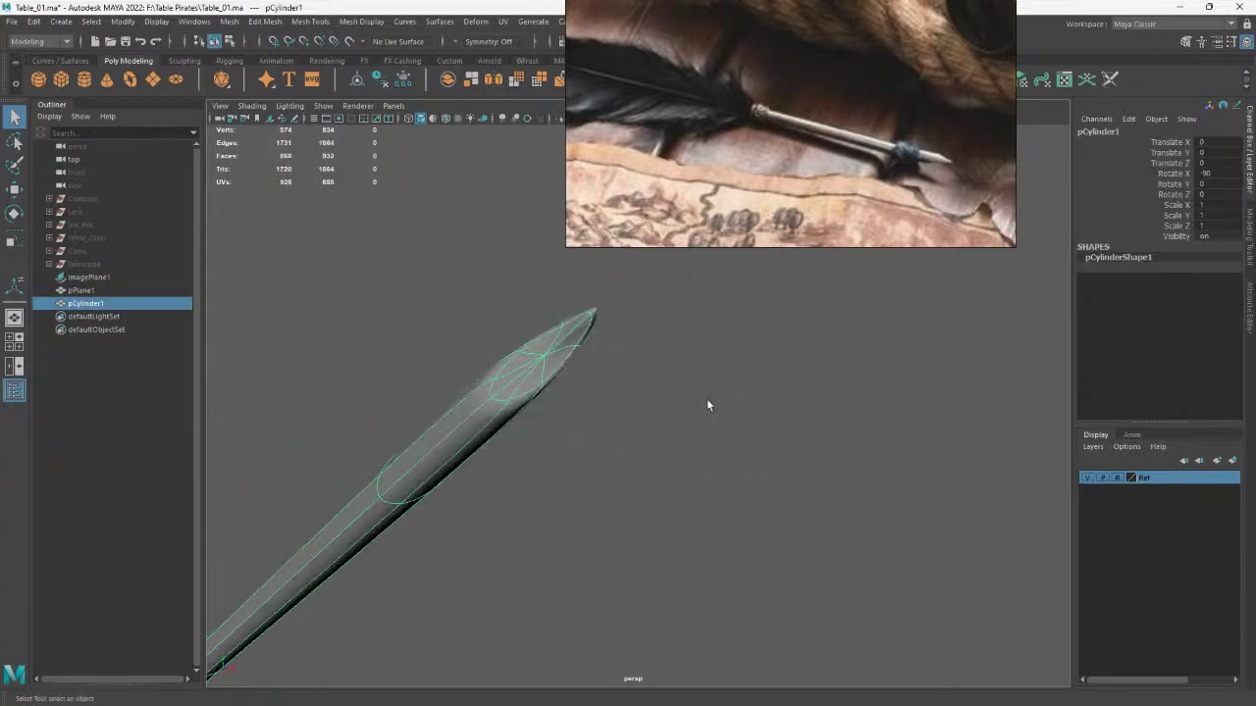
pyautogui.click(707, 404)
pyautogui.moveTo(560, 421)
pyautogui.keyDown('alt'); pyautogui.mouseDown()
pyautogui.moveTo(628, 468)
pyautogui.moveTo(675, 462)
pyautogui.mouseUp(); pyautogui.keyUp('alt')
pyautogui.keyDown('alt'); pyautogui.moveTo(675, 462); pyautogui.dragTo(722, 536, button='middle'); pyautogui.keyUp('alt')
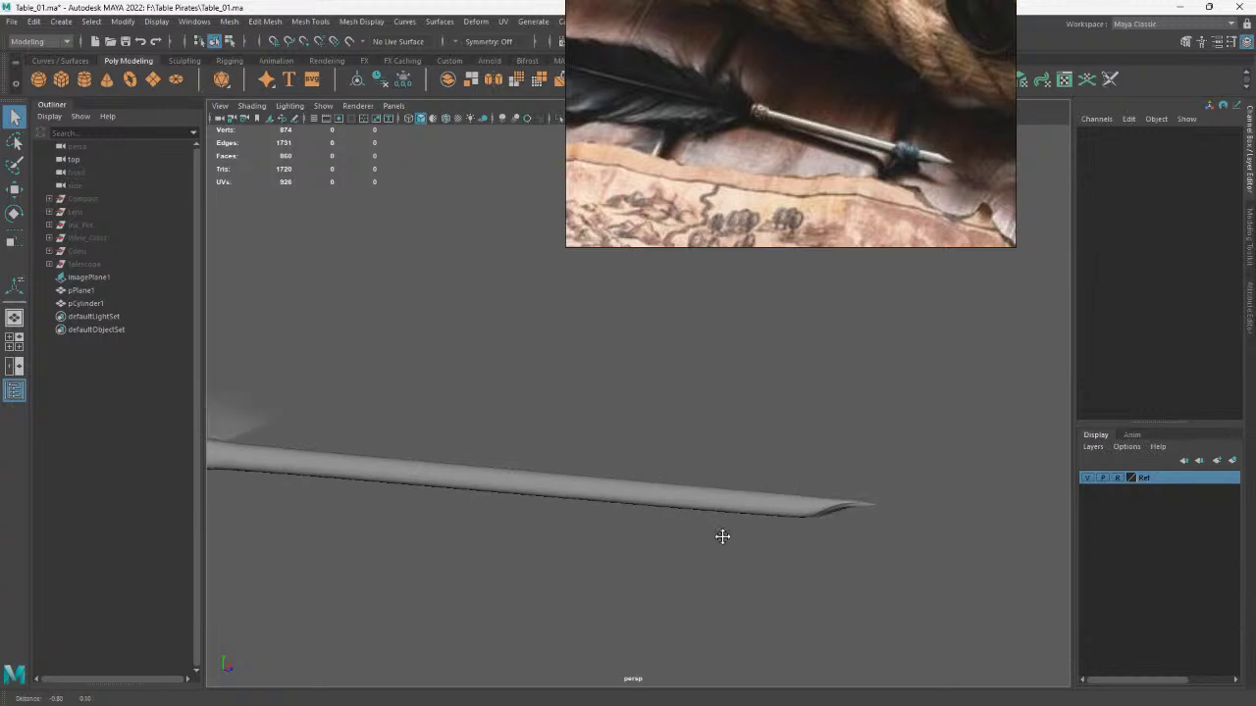
pyautogui.moveTo(722, 536)
pyautogui.keyDown('alt'); pyautogui.mouseDown()
pyautogui.moveTo(504, 435)
pyautogui.moveTo(521, 432)
pyautogui.moveTo(521, 392)
pyautogui.moveTo(620, 522)
pyautogui.mouseUp(); pyautogui.keyUp('alt')
pyautogui.press('w')
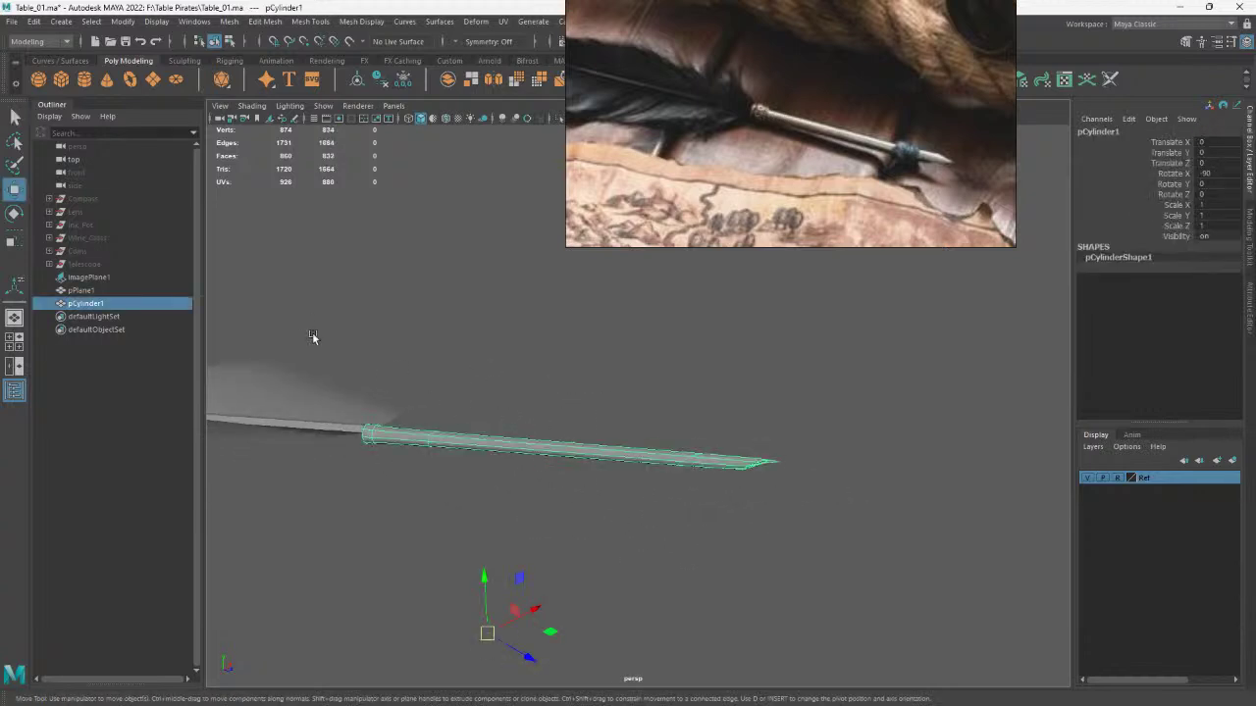
pyautogui.moveTo(310, 336)
pyautogui.mouseDown()
pyautogui.moveTo(477, 488)
pyautogui.moveTo(542, 414)
pyautogui.mouseUp()
pyautogui.press('1')
# Switch to Edge mode and select the shaft edge loop where the collar goes
pyautogui.click(448, 390)
pyautogui.press('q')
pyautogui.click(543, 414)
pyautogui.moveTo(592, 373); pyautogui.dragTo(500, 412, button='right')
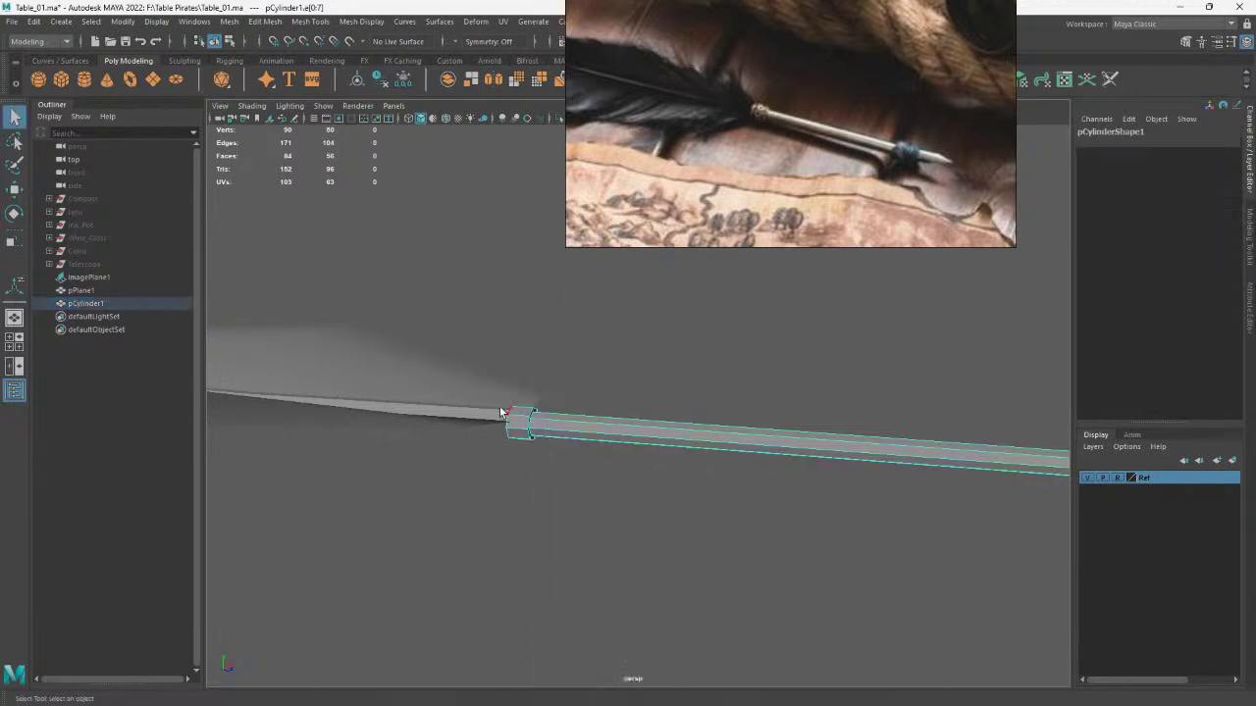
# Bevel the collar edge loop at fraction 0.5 with 2 segments, then orbit toward the nib
pyautogui.keyDown('alt'); pyautogui.moveTo(500, 413); pyautogui.dragTo(454, 443); pyautogui.keyUp('alt')
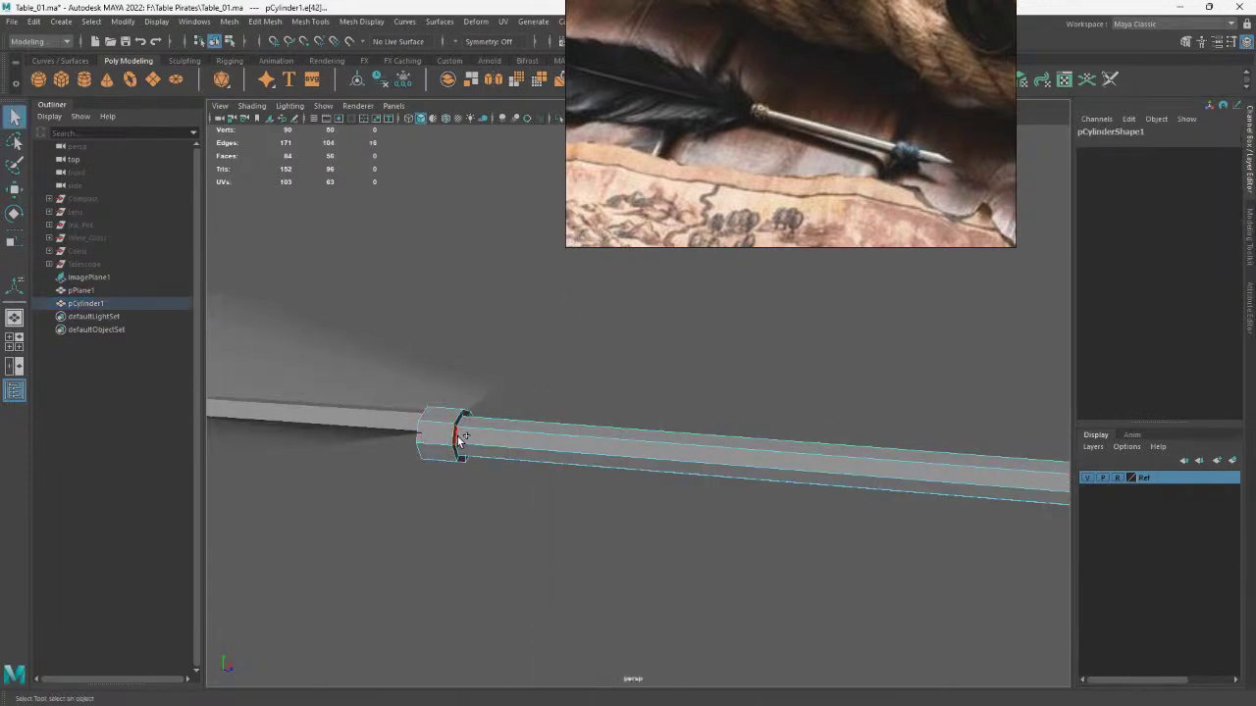
pyautogui.hotkey('ctrl', 'b')
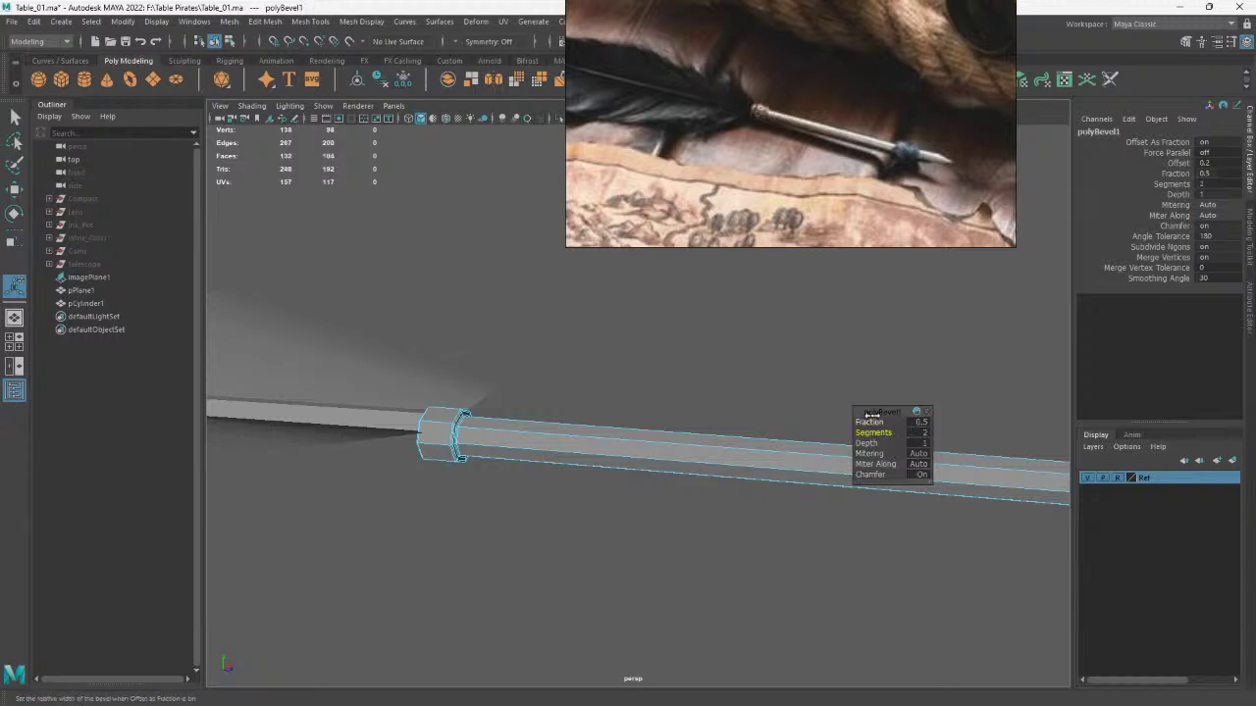
pyautogui.press('F8')
pyautogui.moveTo(778, 269); pyautogui.dragTo(902, 642)
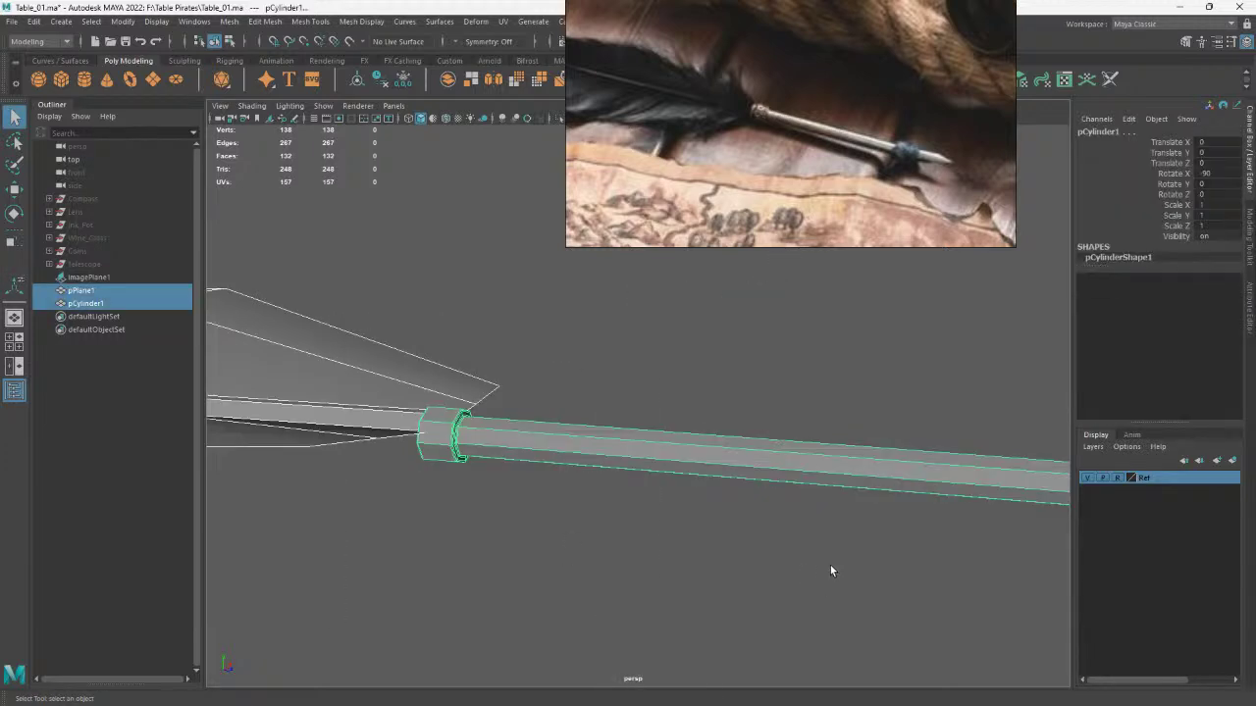
pyautogui.press('w')
pyautogui.moveTo(912, 567)
pyautogui.keyDown('alt'); pyautogui.mouseDown()
pyautogui.moveTo(749, 482)
pyautogui.moveTo(395, 540)
pyautogui.mouseUp(); pyautogui.keyUp('alt')
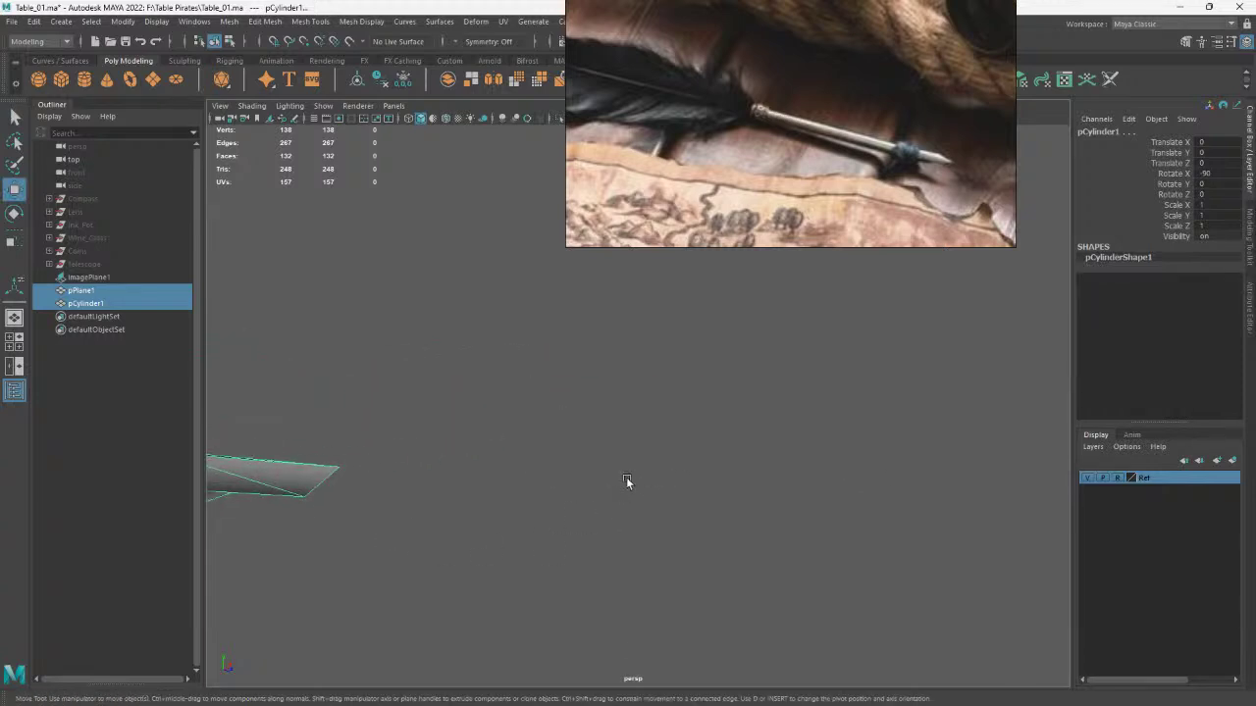
pyautogui.click(578, 503)
pyautogui.moveTo(578, 503)
pyautogui.keyDown('alt'); pyautogui.mouseDown()
pyautogui.moveTo(858, 504)
pyautogui.moveTo(785, 471)
pyautogui.mouseUp(); pyautogui.keyUp('alt')
# Select the edge loop at the nib's base in Edge mode and tumble around to inspect it
pyautogui.click(628, 422)
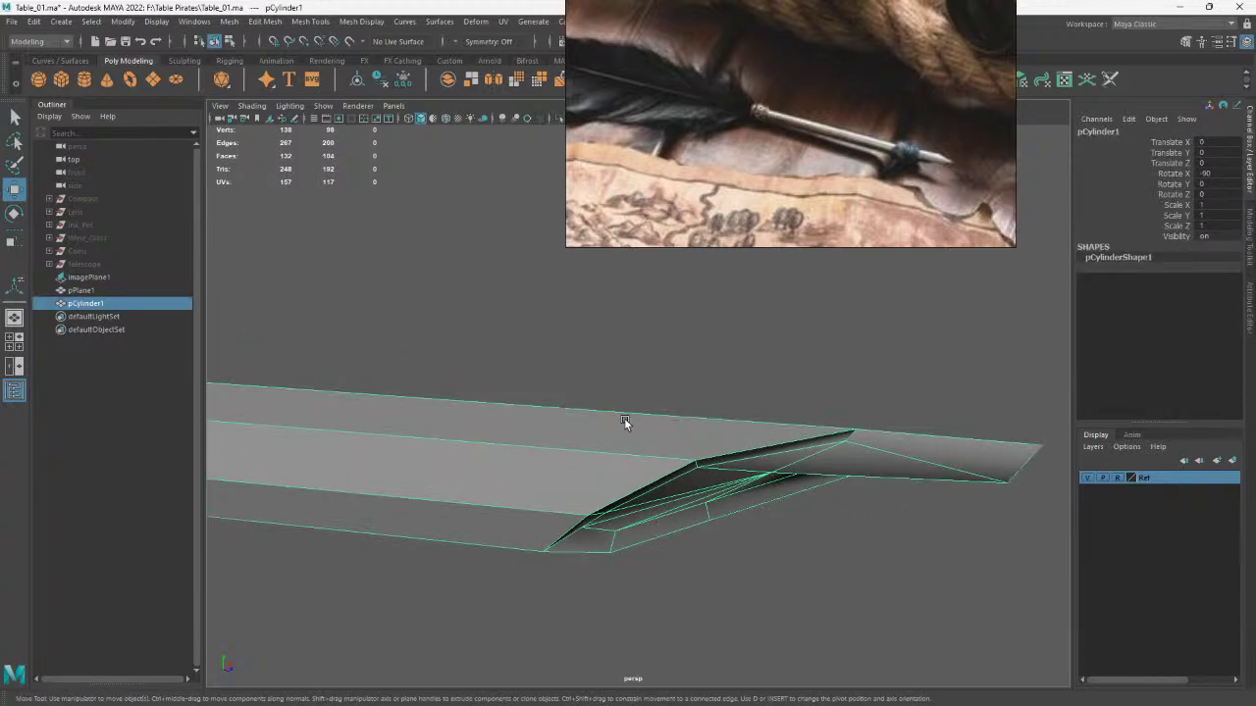
pyautogui.rightClick(663, 335)
pyautogui.click(663, 296)
pyautogui.doubleClick(746, 432)
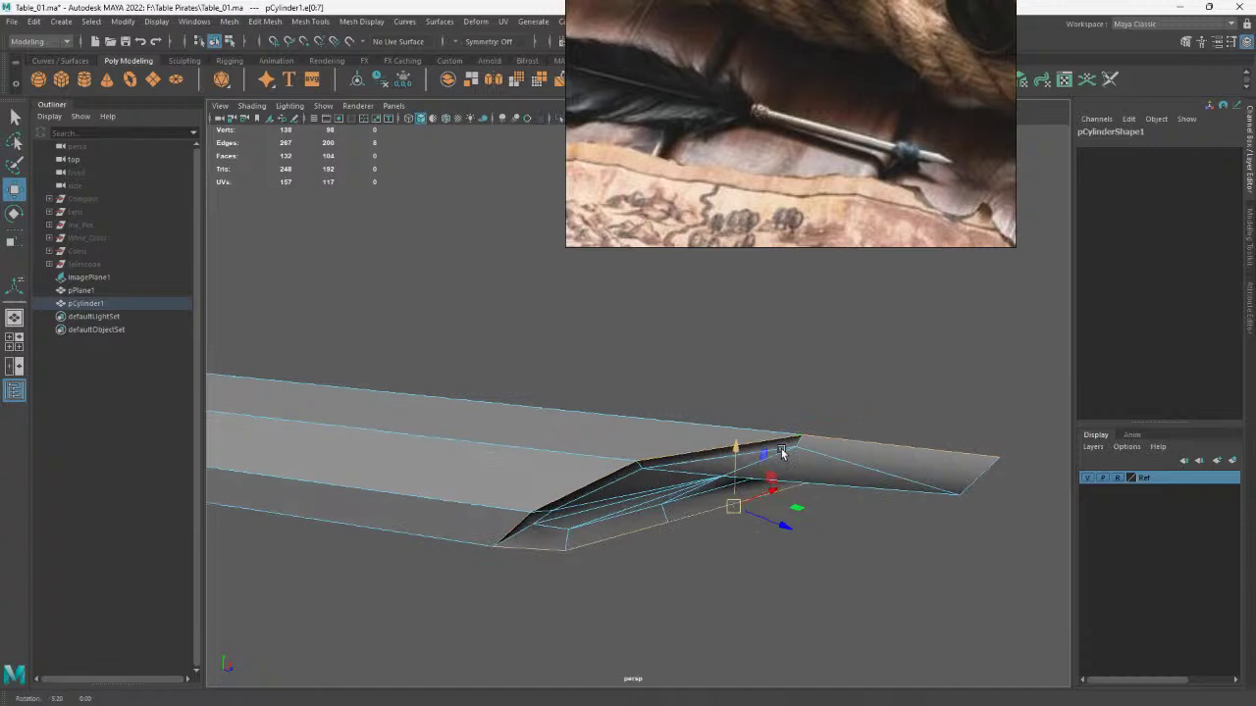
pyautogui.moveTo(775, 437)
pyautogui.keyDown('alt'); pyautogui.mouseDown()
pyautogui.moveTo(749, 440)
pyautogui.moveTo(748, 415)
pyautogui.moveTo(752, 517)
pyautogui.moveTo(532, 468)
pyautogui.moveTo(583, 449)
pyautogui.moveTo(583, 429)
pyautogui.moveTo(558, 516)
pyautogui.moveTo(597, 487)
pyautogui.mouseUp(); pyautogui.keyUp('alt')
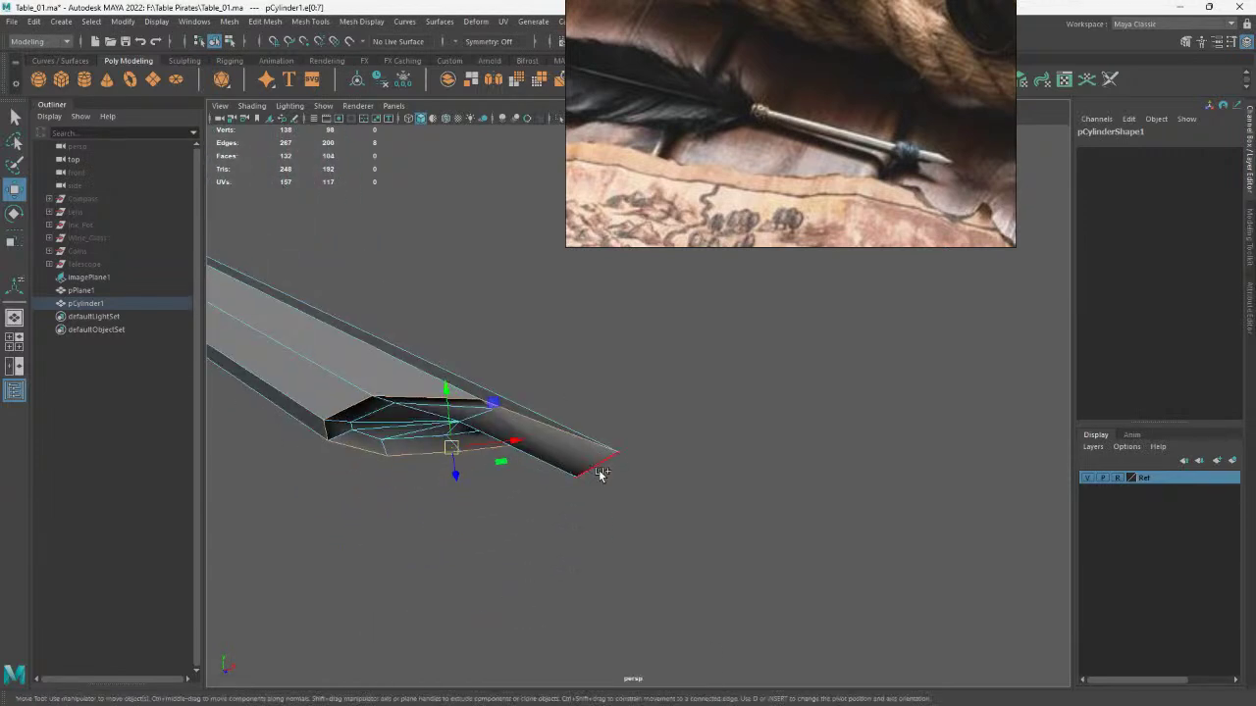
pyautogui.moveTo(745, 464)
pyautogui.keyDown('alt'); pyautogui.mouseDown()
pyautogui.moveTo(614, 457)
pyautogui.moveTo(586, 399)
pyautogui.mouseUp(); pyautogui.keyUp('alt')
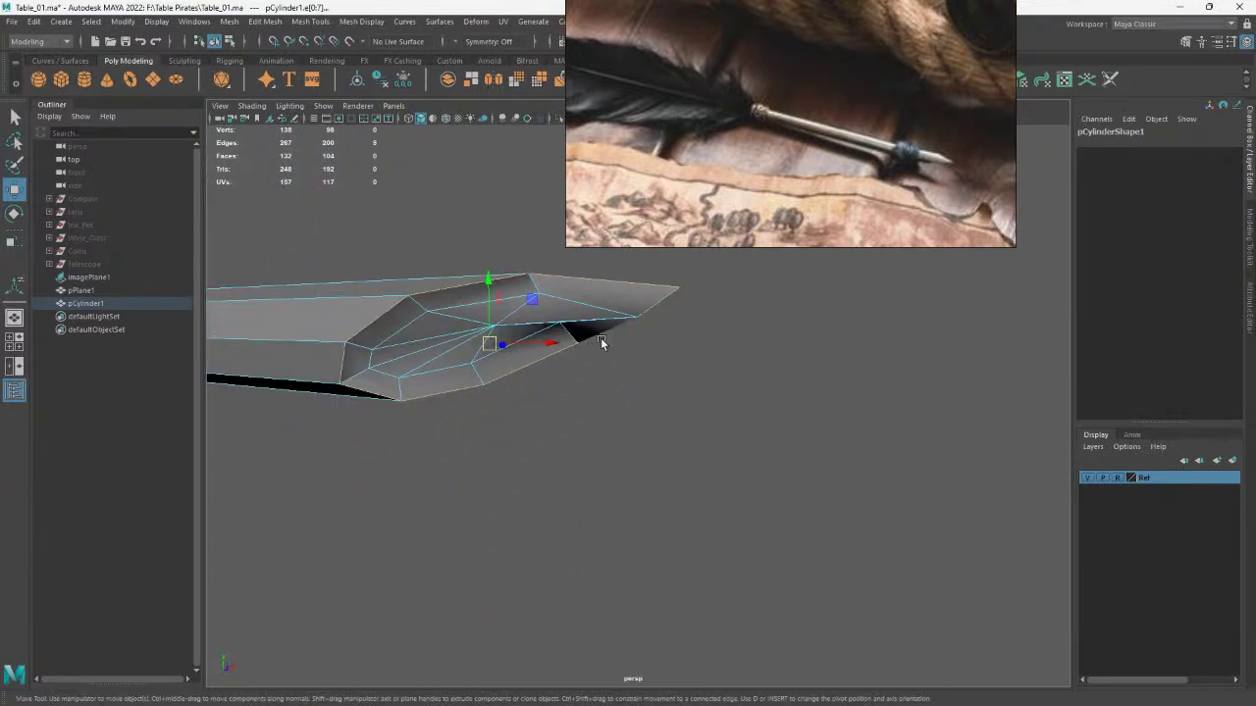
pyautogui.moveTo(600, 340)
pyautogui.keyDown('alt'); pyautogui.mouseDown()
pyautogui.moveTo(596, 323)
pyautogui.moveTo(614, 457)
pyautogui.mouseUp(); pyautogui.keyUp('alt')
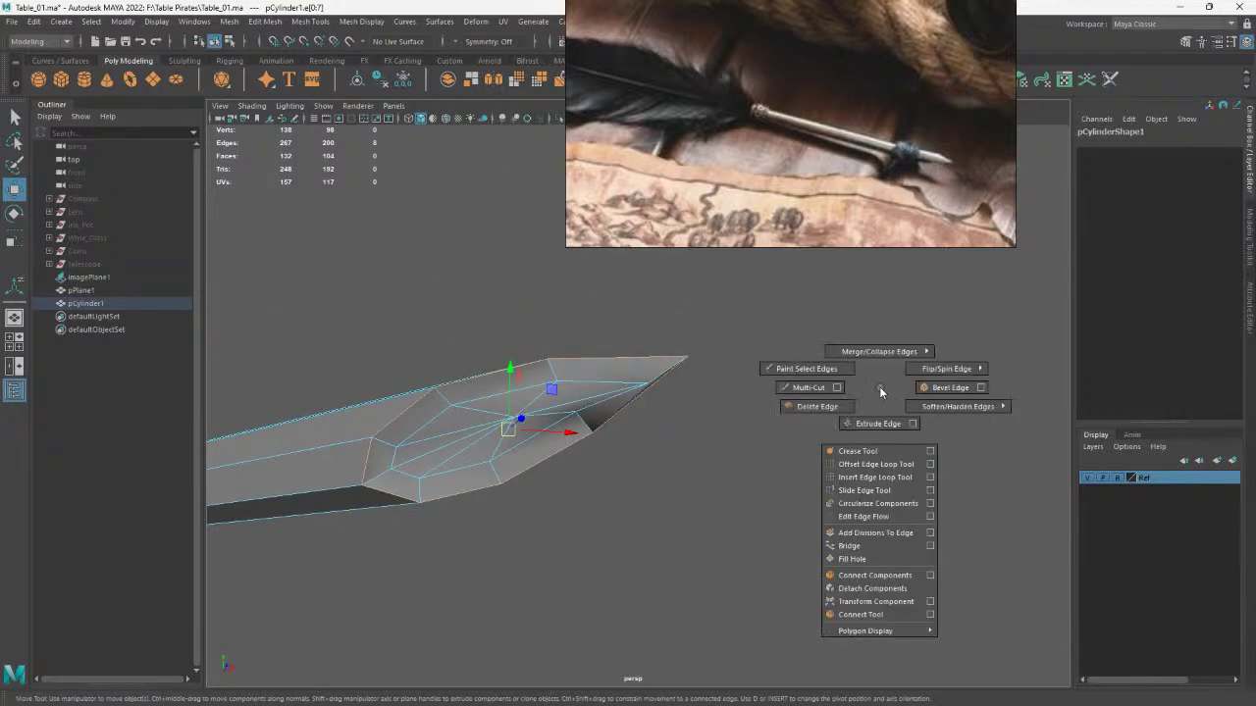
# Bevel the nib-base edges with chamfer off and fraction about 0.26
pyautogui.keyDown('shift'); pyautogui.moveTo(879, 386); pyautogui.dragTo(878, 366, button='right'); pyautogui.keyUp('shift')
pyautogui.hotkey('ctrl', 'b')
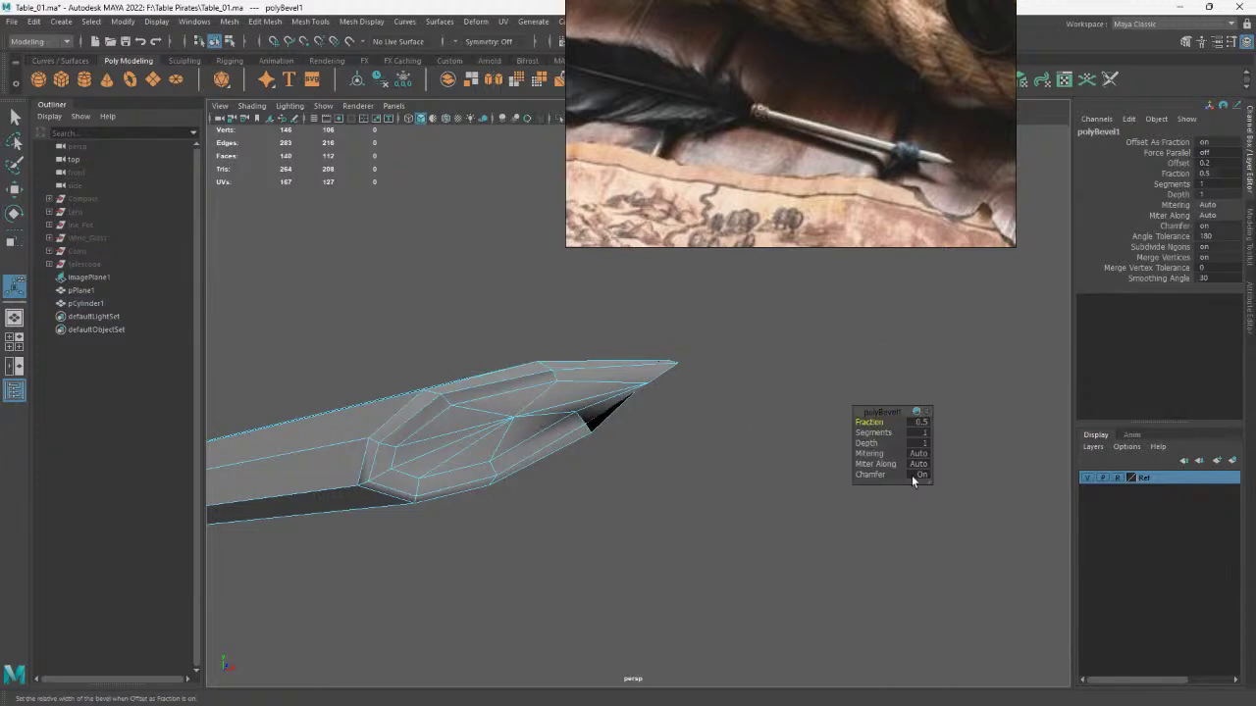
pyautogui.moveTo(883, 424); pyautogui.dragTo(863, 422)
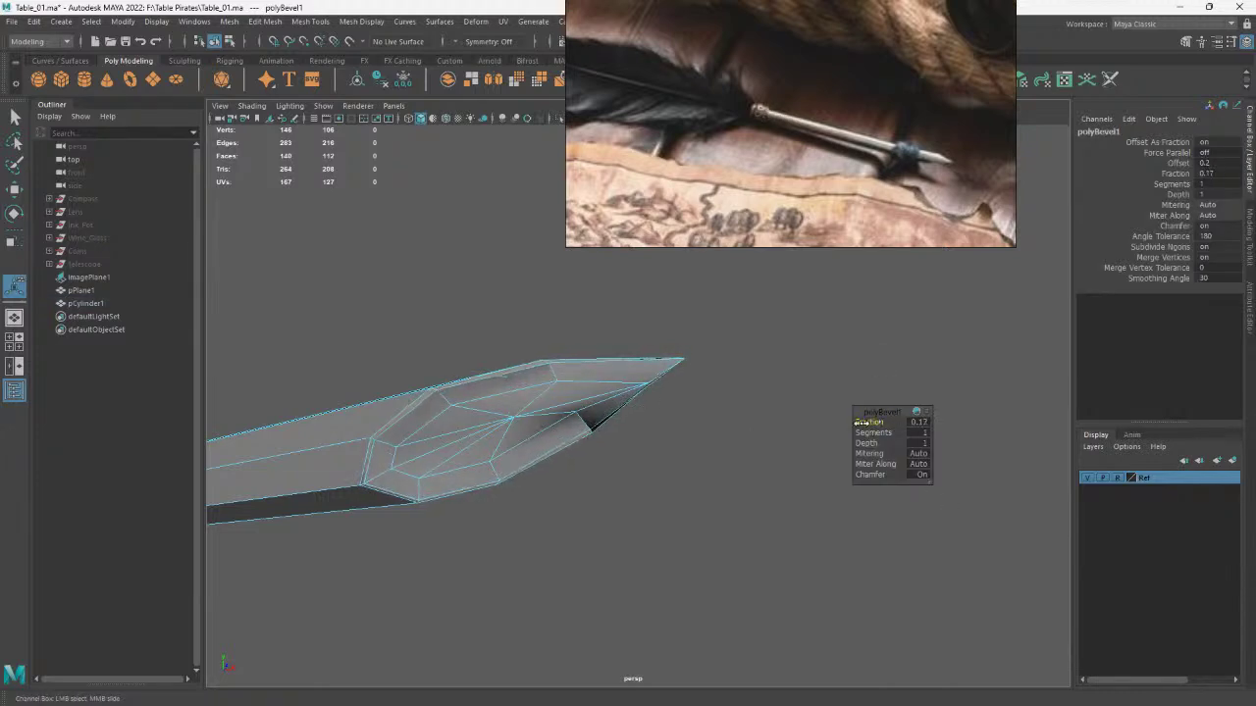
pyautogui.click(920, 476)
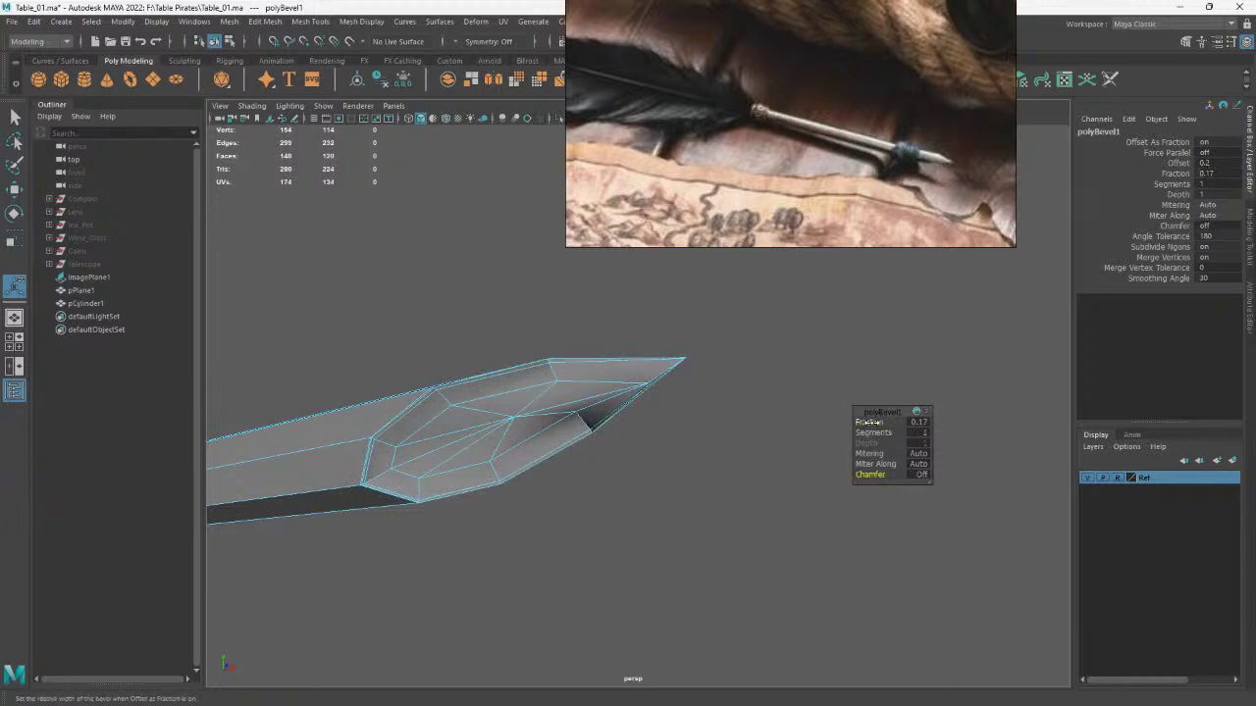
pyautogui.moveTo(872, 423); pyautogui.dragTo(880, 422)
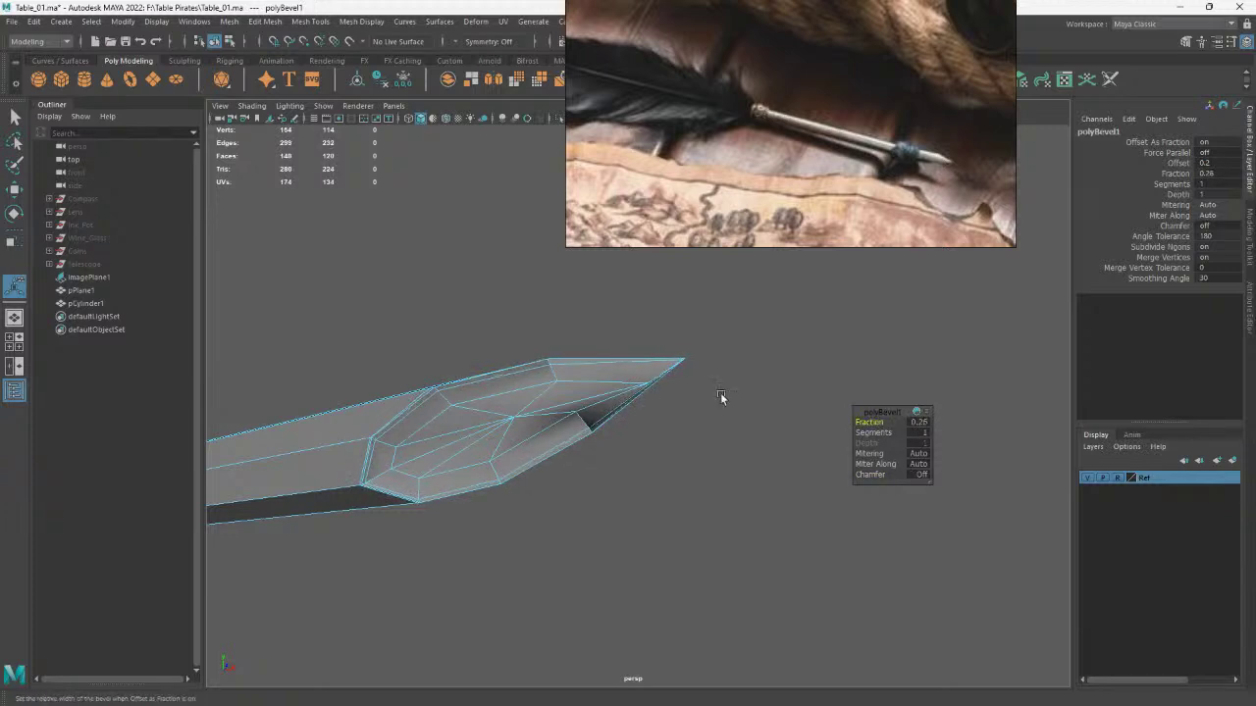
# Preview the quill smoothed from a couple of angles, then return to the faceted display
pyautogui.moveTo(606, 364); pyautogui.dragTo(754, 316, button='right')
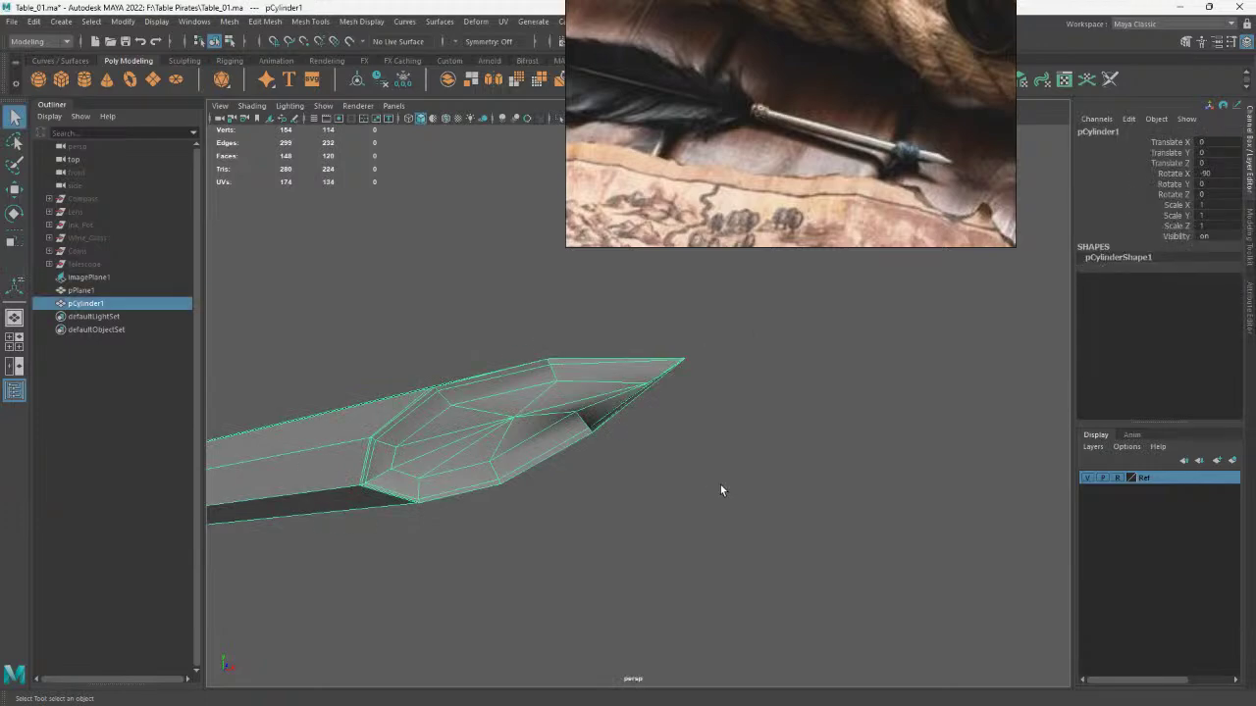
pyautogui.press('3')
pyautogui.click(698, 442)
pyautogui.moveTo(580, 402)
pyautogui.keyDown('alt'); pyautogui.mouseDown()
pyautogui.moveTo(557, 449)
pyautogui.moveTo(585, 470)
pyautogui.moveTo(477, 471)
pyautogui.moveTo(434, 451)
pyautogui.moveTo(550, 434)
pyautogui.moveTo(659, 477)
pyautogui.moveTo(449, 435)
pyautogui.mouseUp(); pyautogui.keyUp('alt')
pyautogui.moveTo(449, 435)
pyautogui.keyDown('alt'); pyautogui.mouseDown(button='right')
pyautogui.moveTo(798, 513)
pyautogui.moveTo(673, 492)
pyautogui.mouseUp(button='right'); pyautogui.keyUp('alt')
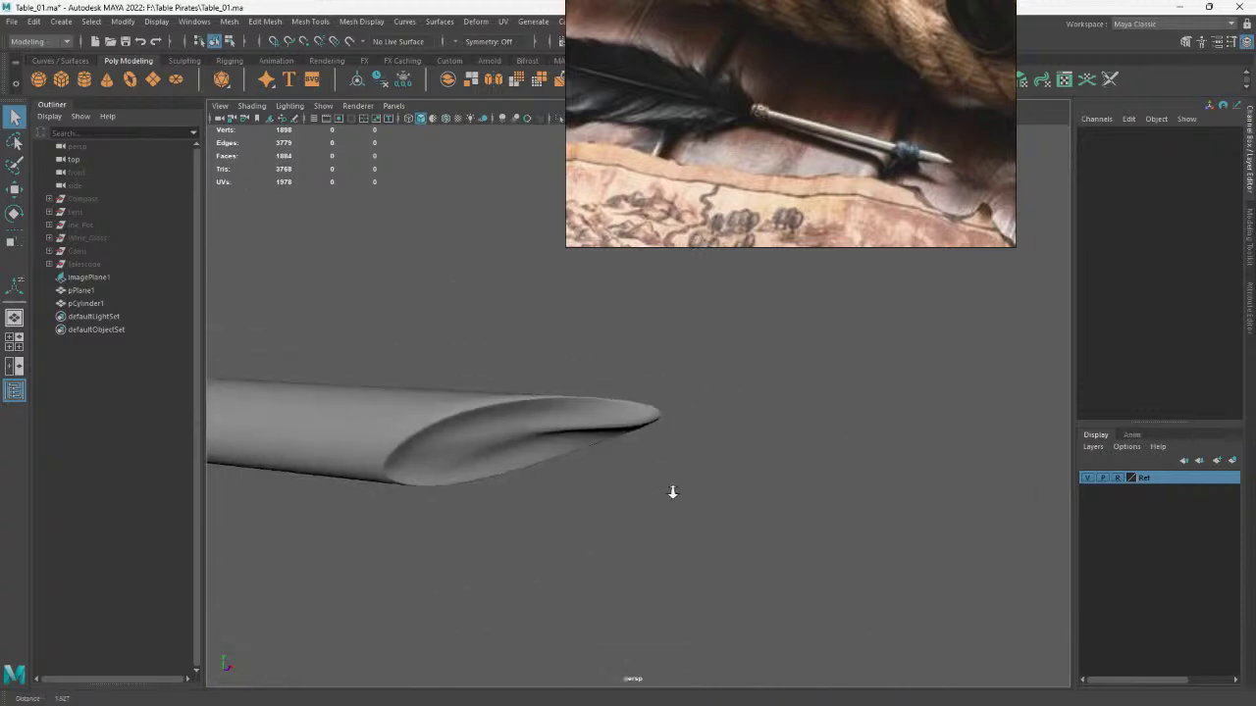
pyautogui.click(566, 434)
pyautogui.press('1')
# Switch to vertex mode and select the nib tip vertex
pyautogui.keyDown('alt'); pyautogui.moveTo(566, 434); pyautogui.dragTo(573, 417); pyautogui.keyUp('alt')
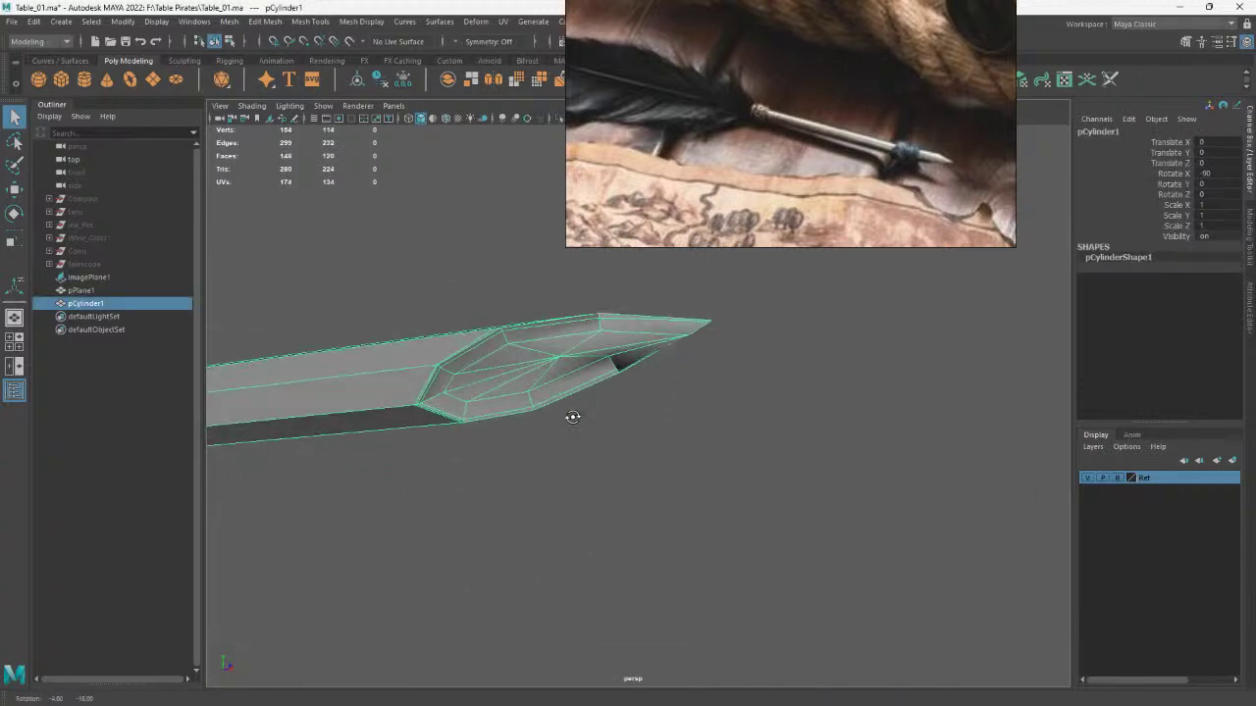
pyautogui.moveTo(575, 331); pyautogui.dragTo(549, 324, button='right')
pyautogui.click(545, 326)
# Move the nib tip vertices to sharpen the point
pyautogui.keyDown('alt'); pyautogui.moveTo(545, 327); pyautogui.dragTo(650, 542); pyautogui.keyUp('alt')
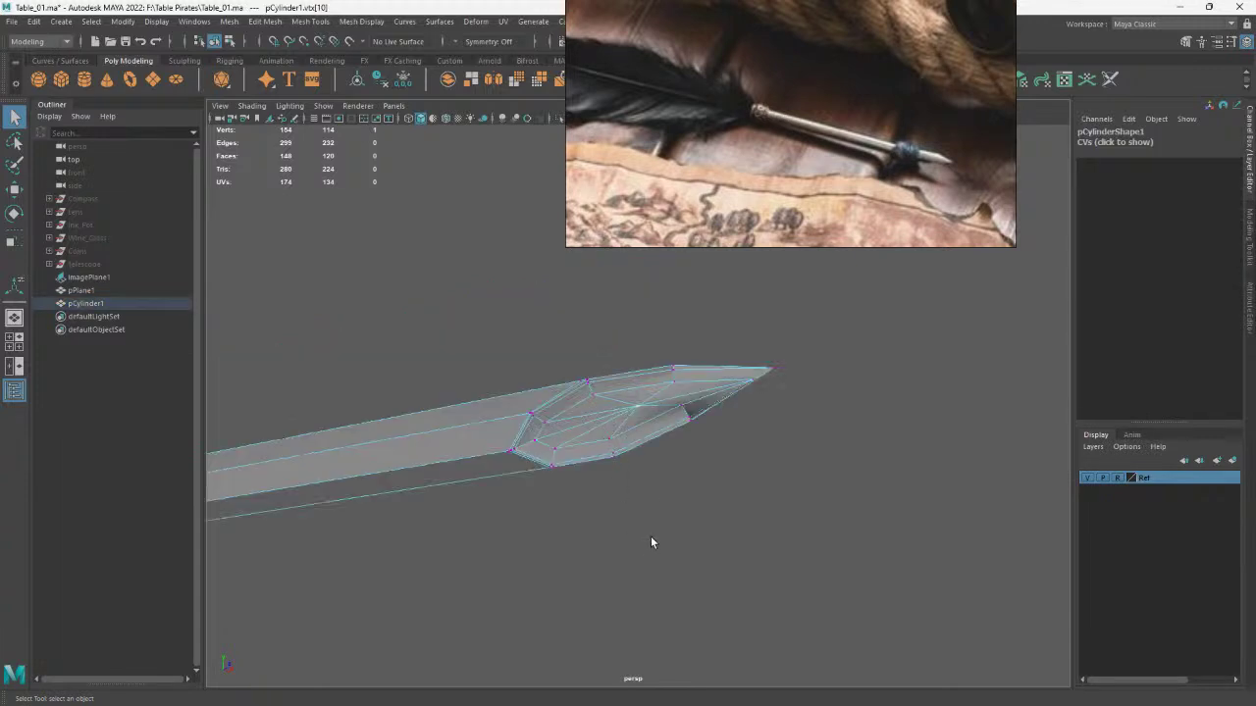
pyautogui.keyDown('alt'); pyautogui.moveTo(650, 542); pyautogui.dragTo(701, 387, button='right'); pyautogui.keyUp('alt')
pyautogui.moveTo(700, 386)
pyautogui.keyDown('alt'); pyautogui.mouseDown()
pyautogui.moveTo(715, 392)
pyautogui.moveTo(633, 409)
pyautogui.moveTo(706, 409)
pyautogui.moveTo(737, 359)
pyautogui.moveTo(700, 440)
pyautogui.moveTo(674, 400)
pyautogui.moveTo(694, 417)
pyautogui.mouseUp(); pyautogui.keyUp('alt')
pyautogui.press('w')
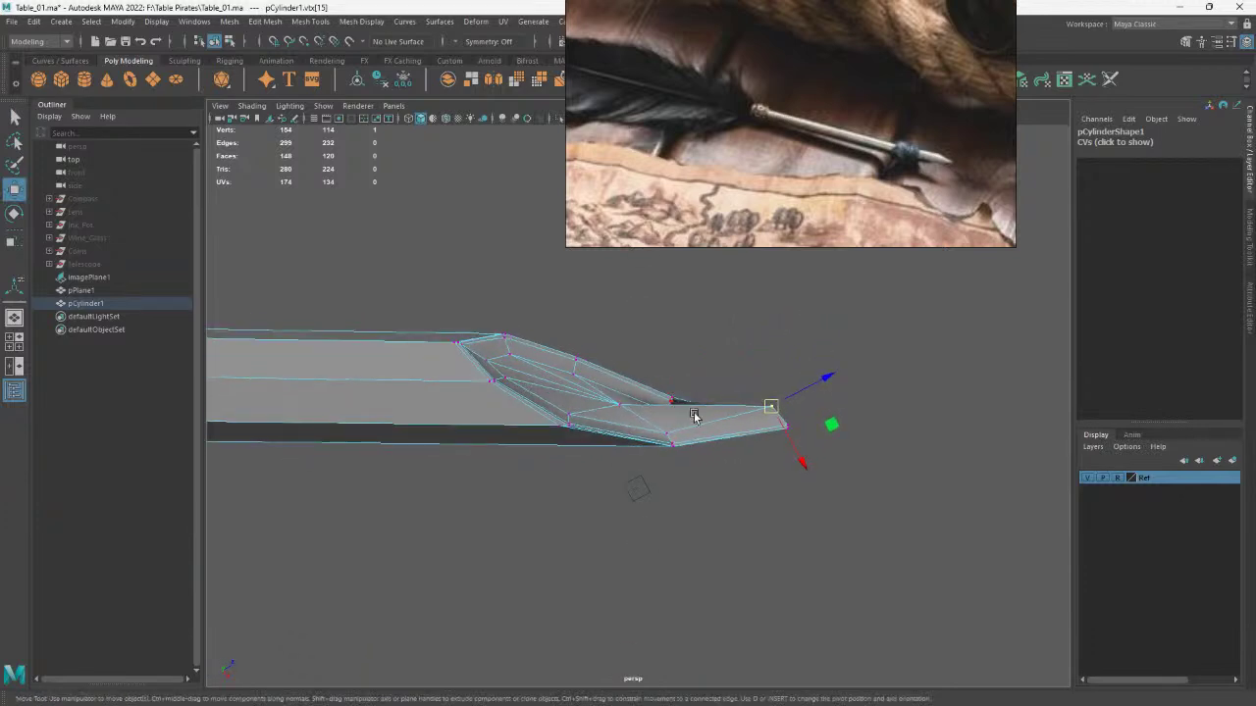
pyautogui.moveTo(770, 406); pyautogui.dragTo(709, 408)
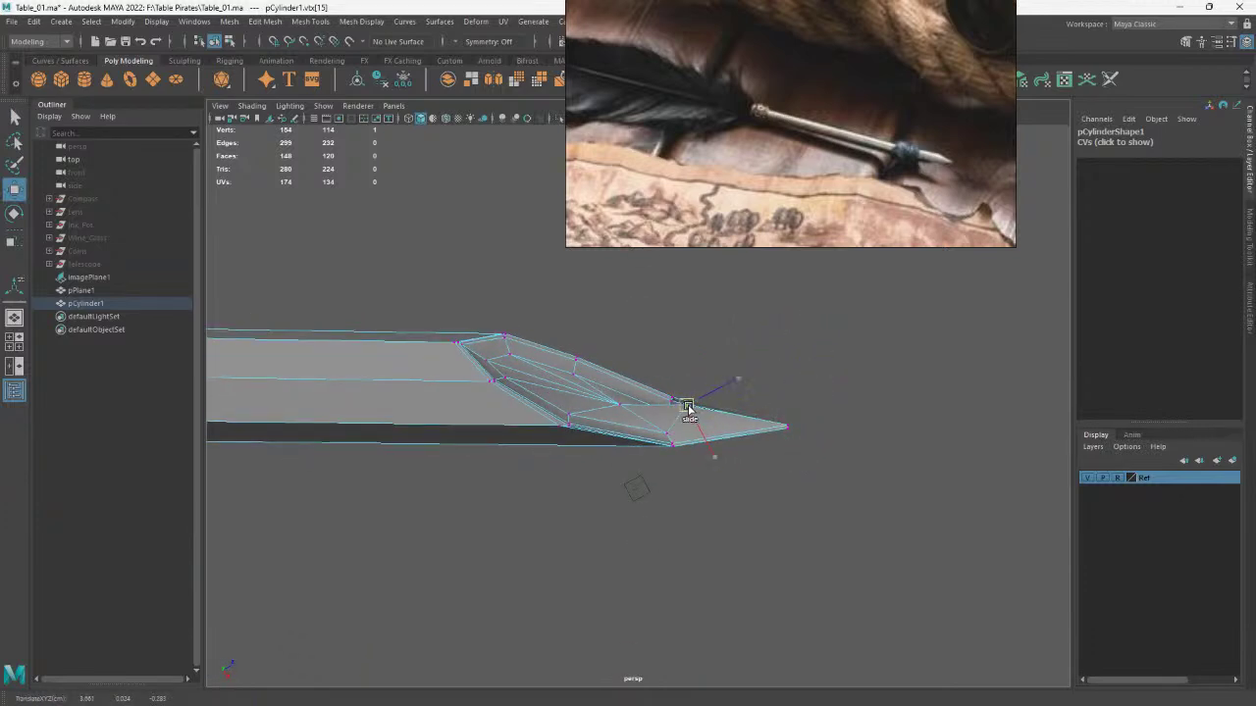
pyautogui.moveTo(757, 363); pyautogui.dragTo(751, 396, button='right')
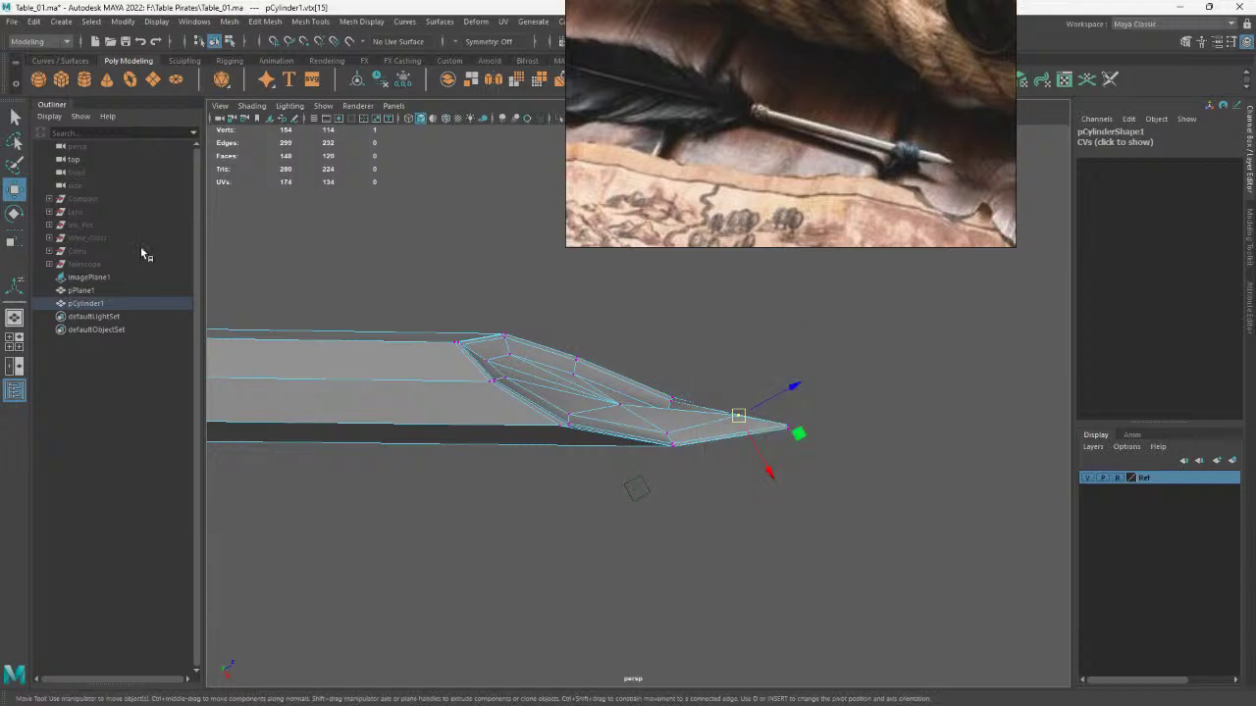
# Reset the Move Tool settings to their defaults
pyautogui.doubleClick(15, 188)
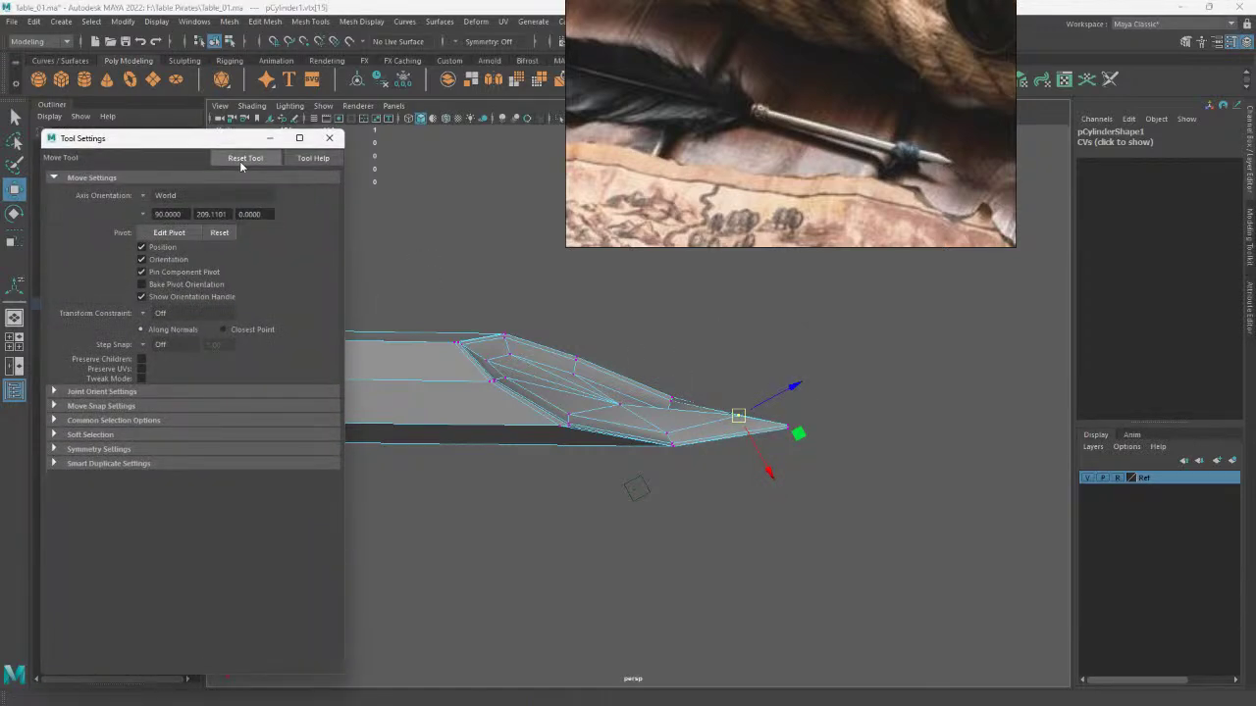
pyautogui.click(329, 138)
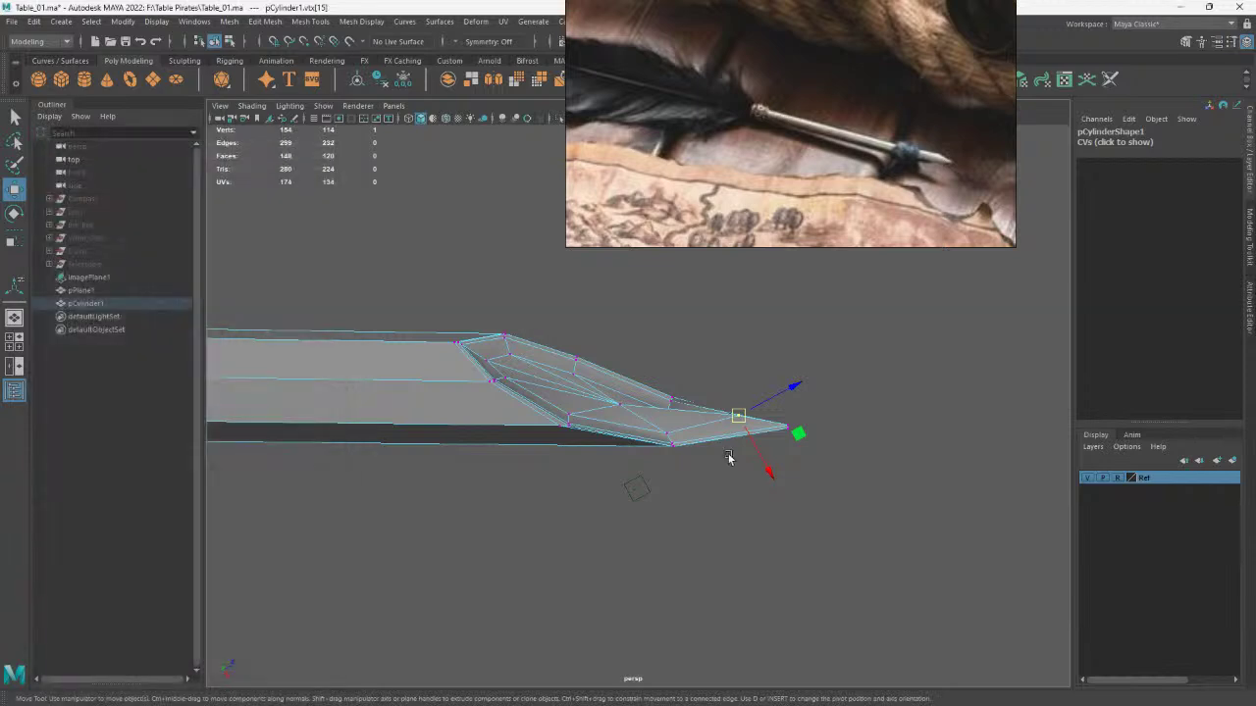
pyautogui.doubleClick(15, 189)
pyautogui.click(244, 159)
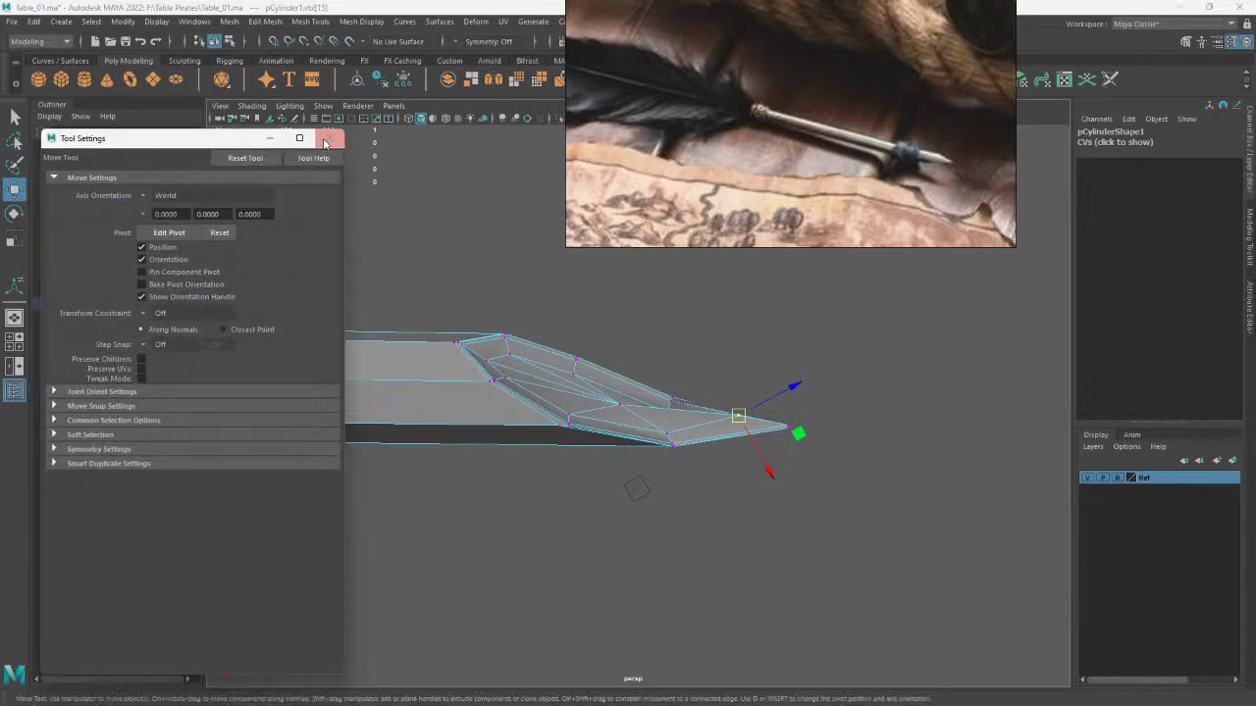
pyautogui.click(329, 138)
# Orbit to a side view and select the vertex near the nib tip
pyautogui.moveTo(547, 439)
pyautogui.keyDown('alt'); pyautogui.mouseDown()
pyautogui.moveTo(550, 456)
pyautogui.moveTo(741, 438)
pyautogui.moveTo(718, 383)
pyautogui.mouseUp(); pyautogui.keyUp('alt')
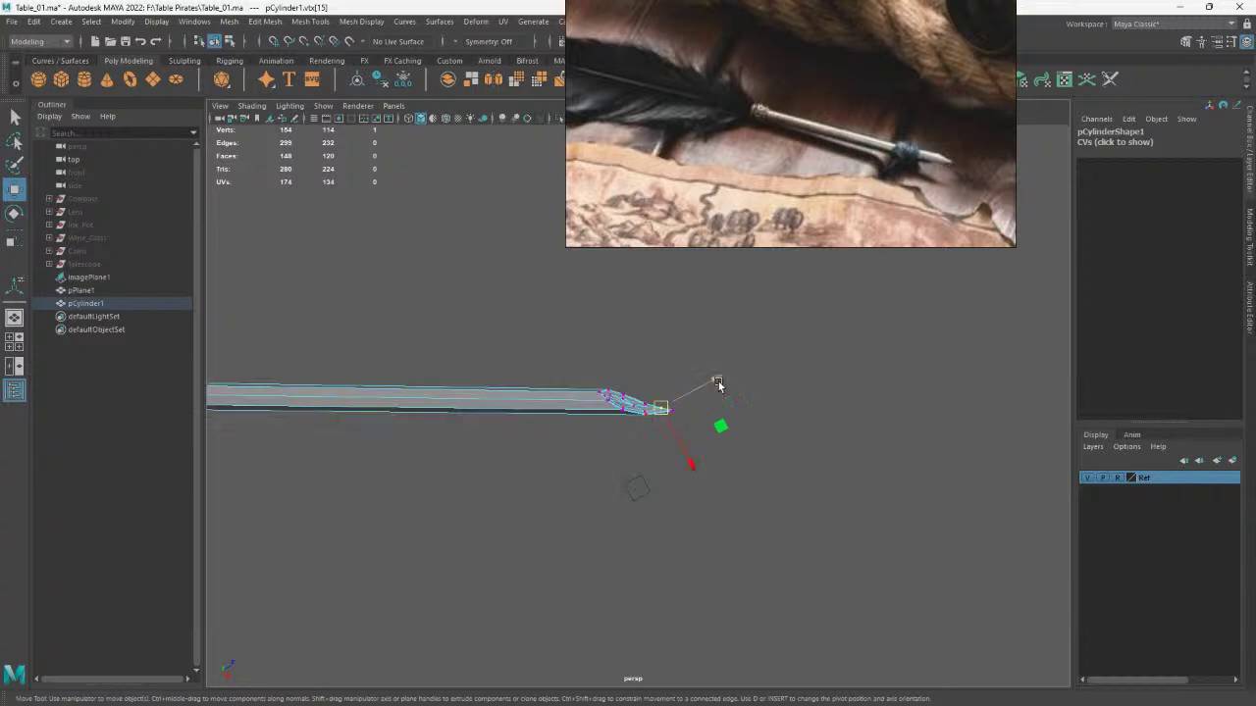
pyautogui.moveTo(716, 382); pyautogui.dragTo(693, 356, button='right')
pyautogui.moveTo(692, 356)
pyautogui.keyDown('alt'); pyautogui.mouseDown()
pyautogui.moveTo(620, 380)
pyautogui.moveTo(673, 434)
pyautogui.moveTo(715, 440)
pyautogui.moveTo(750, 419)
pyautogui.mouseUp(); pyautogui.keyUp('alt')
pyautogui.click(755, 419)
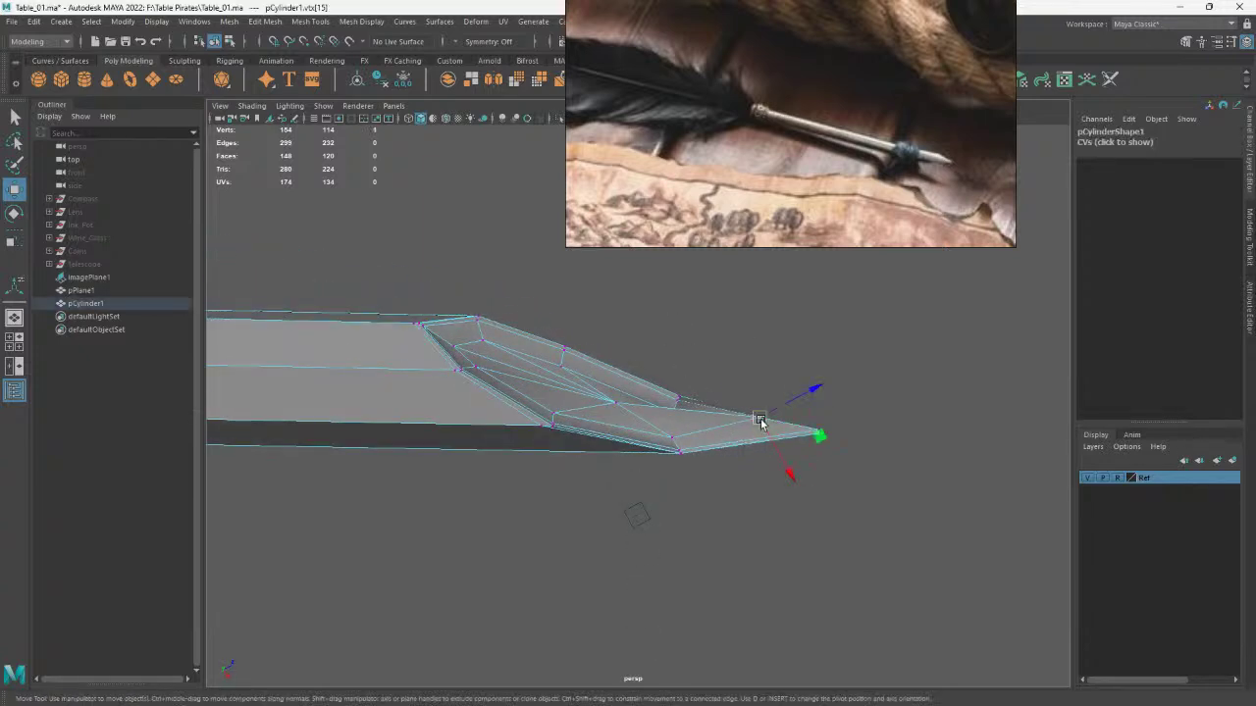
pyautogui.click(792, 408)
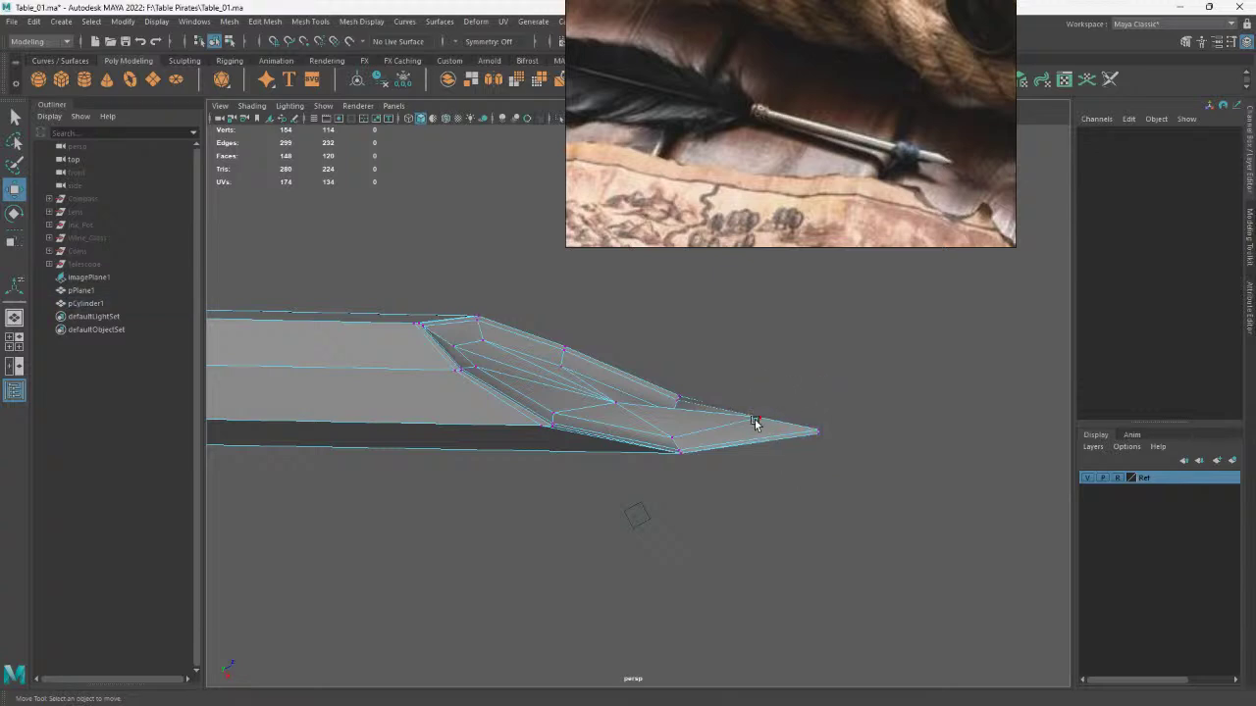
pyautogui.click(755, 422)
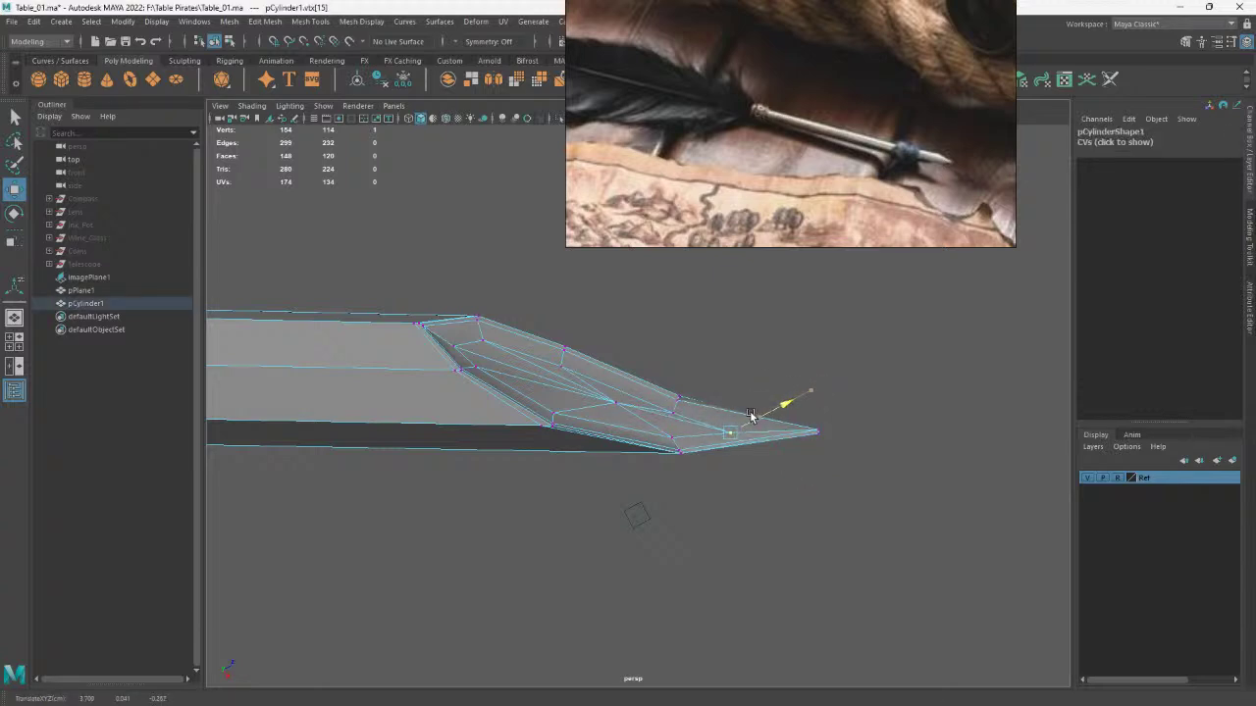
# Preview the cylinder smoothed and orbit to view the shaft end-on
pyautogui.moveTo(713, 333); pyautogui.dragTo(780, 319, button='right')
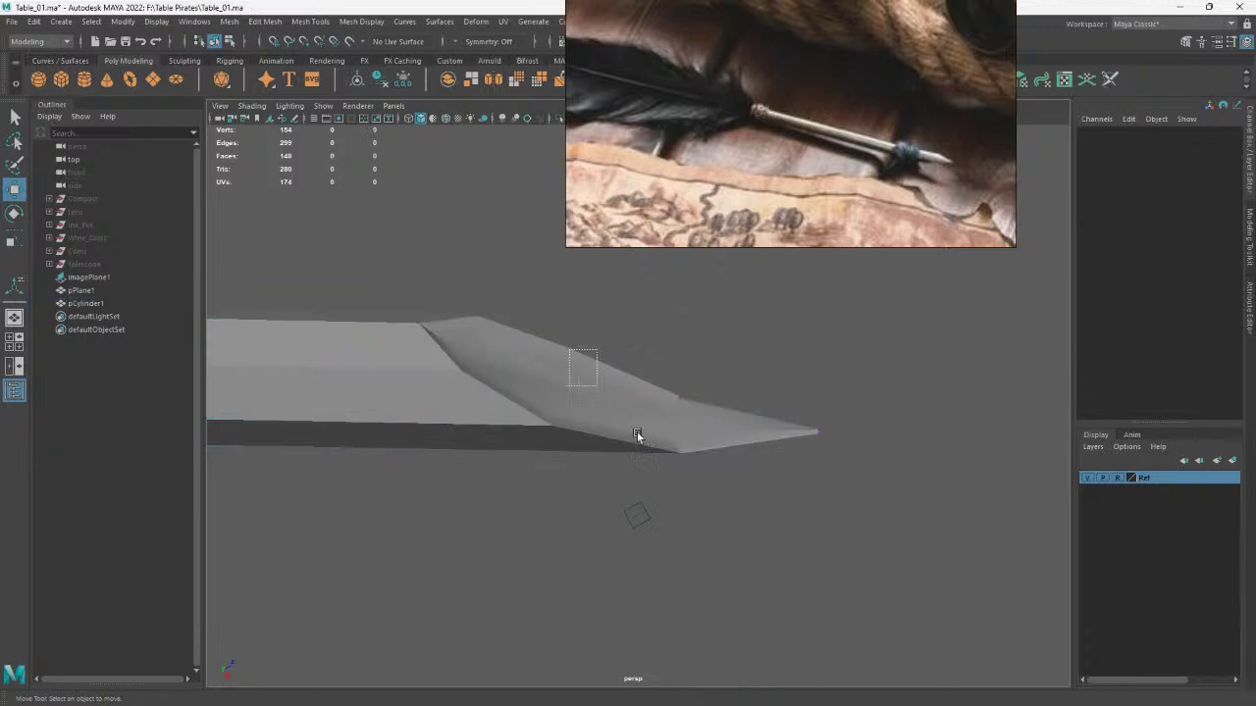
pyautogui.click(639, 435)
pyautogui.press('3')
pyautogui.click(871, 559)
pyautogui.moveTo(854, 550)
pyautogui.keyDown('alt'); pyautogui.mouseDown()
pyautogui.moveTo(530, 468)
pyautogui.moveTo(459, 409)
pyautogui.moveTo(524, 398)
pyautogui.moveTo(617, 442)
pyautogui.mouseUp(); pyautogui.keyUp('alt')
pyautogui.click(574, 399)
pyautogui.moveTo(574, 400)
pyautogui.keyDown('alt'); pyautogui.mouseDown()
pyautogui.moveTo(461, 373)
pyautogui.moveTo(449, 340)
pyautogui.moveTo(372, 327)
pyautogui.moveTo(456, 364)
pyautogui.mouseUp(); pyautogui.keyUp('alt')
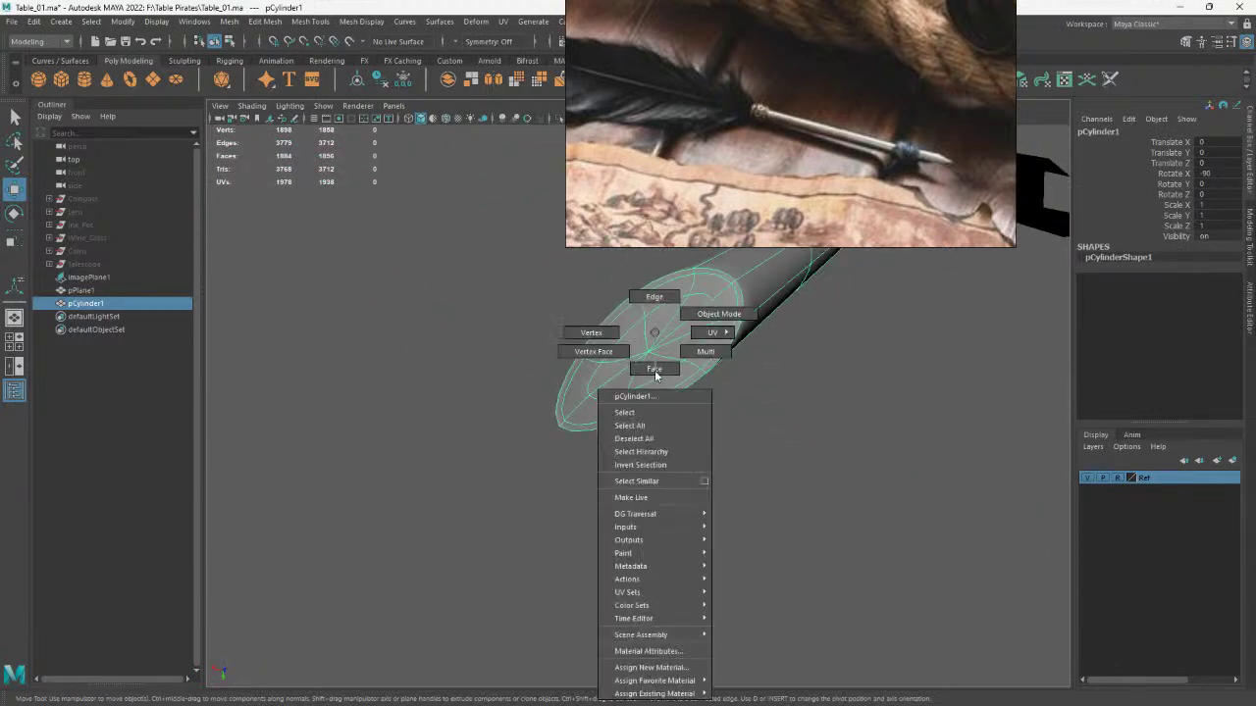
# Delete the inner edges of the shaft's end cap so it becomes one face
pyautogui.moveTo(646, 364); pyautogui.dragTo(671, 342, button='right')
pyautogui.click(648, 334)
pyautogui.press('q')
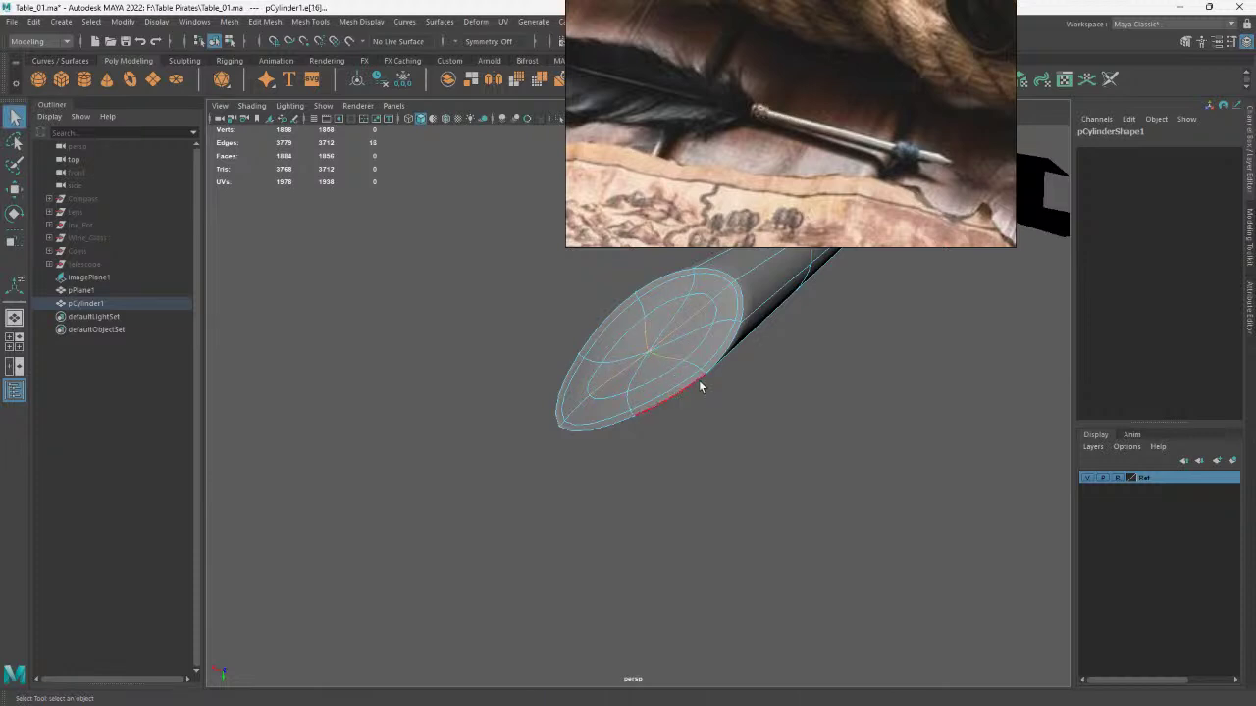
pyautogui.keyDown('shift'); pyautogui.moveTo(655, 344); pyautogui.dragTo(742, 282, button='right'); pyautogui.keyUp('shift')
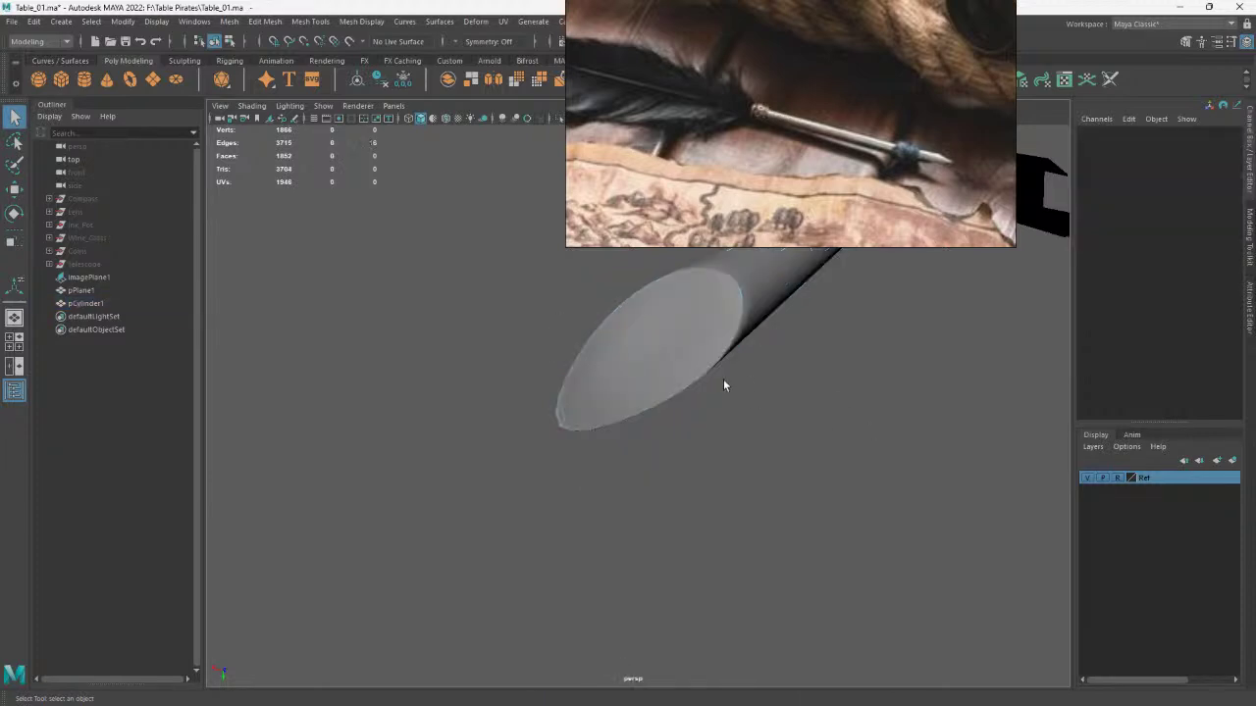
# Return to low-poly display and inspect the single-face end cap along the shaft
pyautogui.click(697, 365)
pyautogui.press('w')
pyautogui.scroll(2, 793, 489)
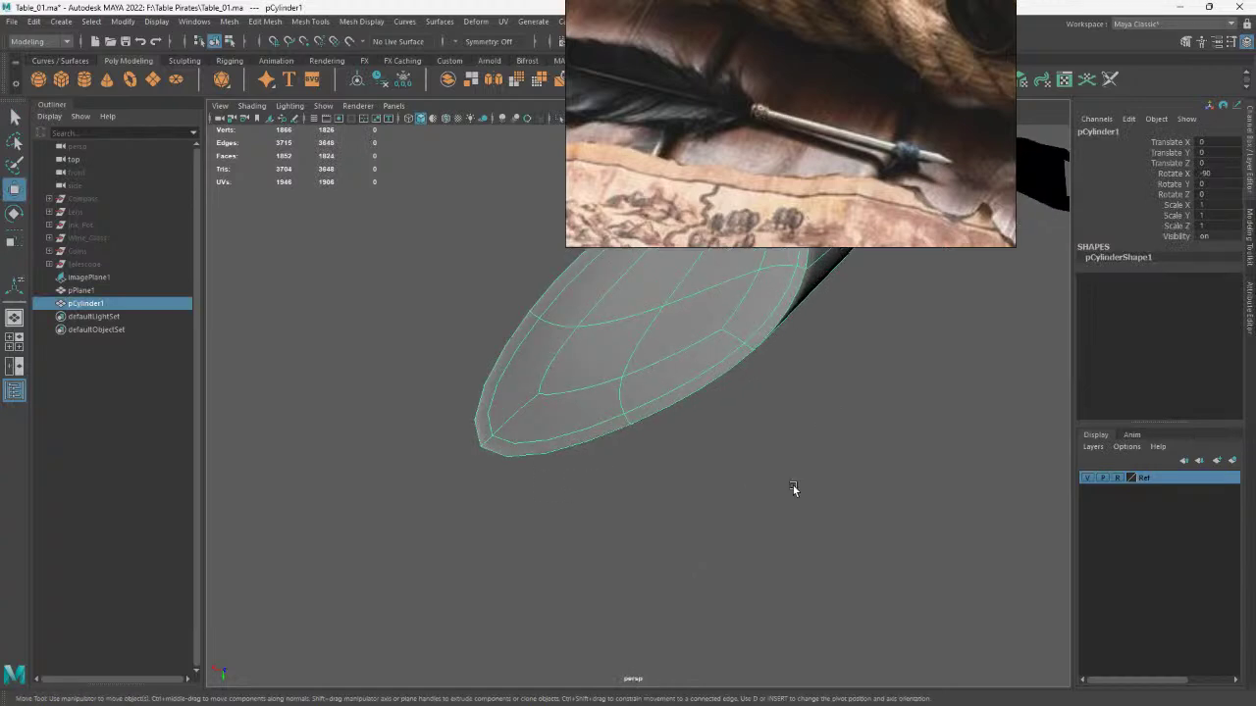
pyautogui.click(793, 489)
pyautogui.keyDown('alt'); pyautogui.moveTo(792, 489); pyautogui.dragTo(644, 345); pyautogui.keyUp('alt')
pyautogui.click(720, 321)
pyautogui.press('1')
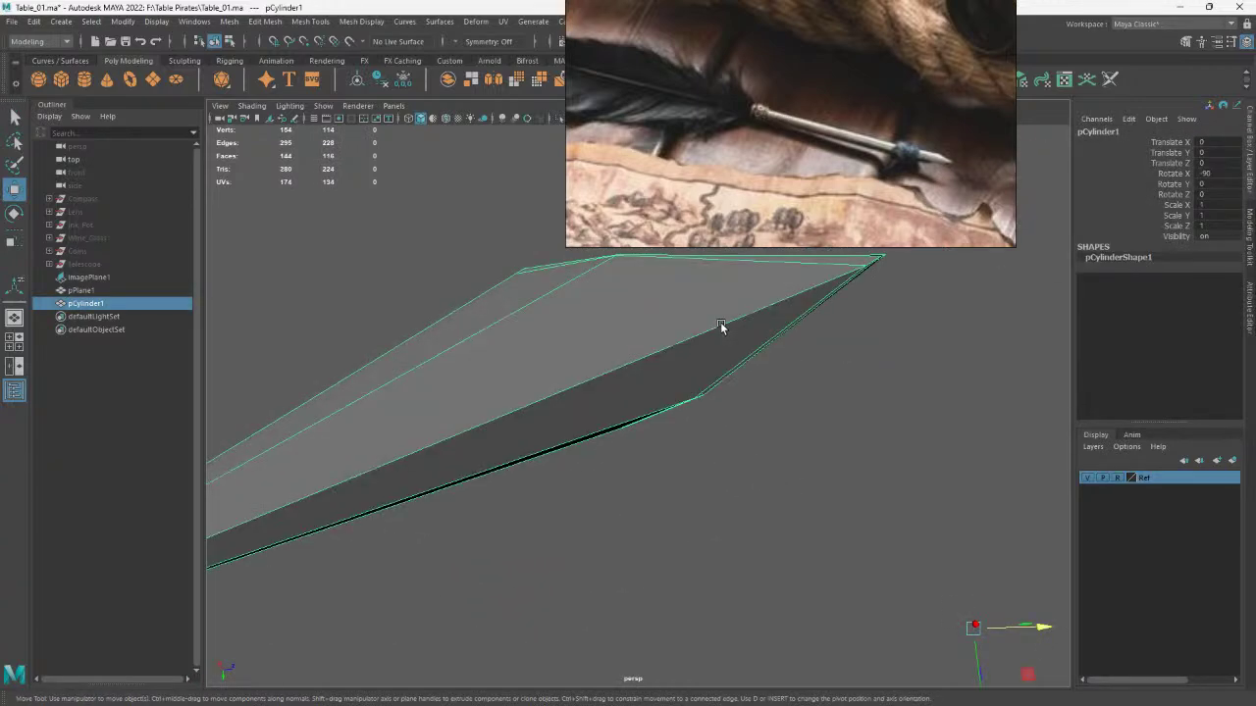
pyautogui.moveTo(722, 324)
pyautogui.keyDown('alt'); pyautogui.mouseDown()
pyautogui.moveTo(668, 329)
pyautogui.moveTo(672, 405)
pyautogui.moveTo(636, 412)
pyautogui.mouseUp(); pyautogui.keyUp('alt')
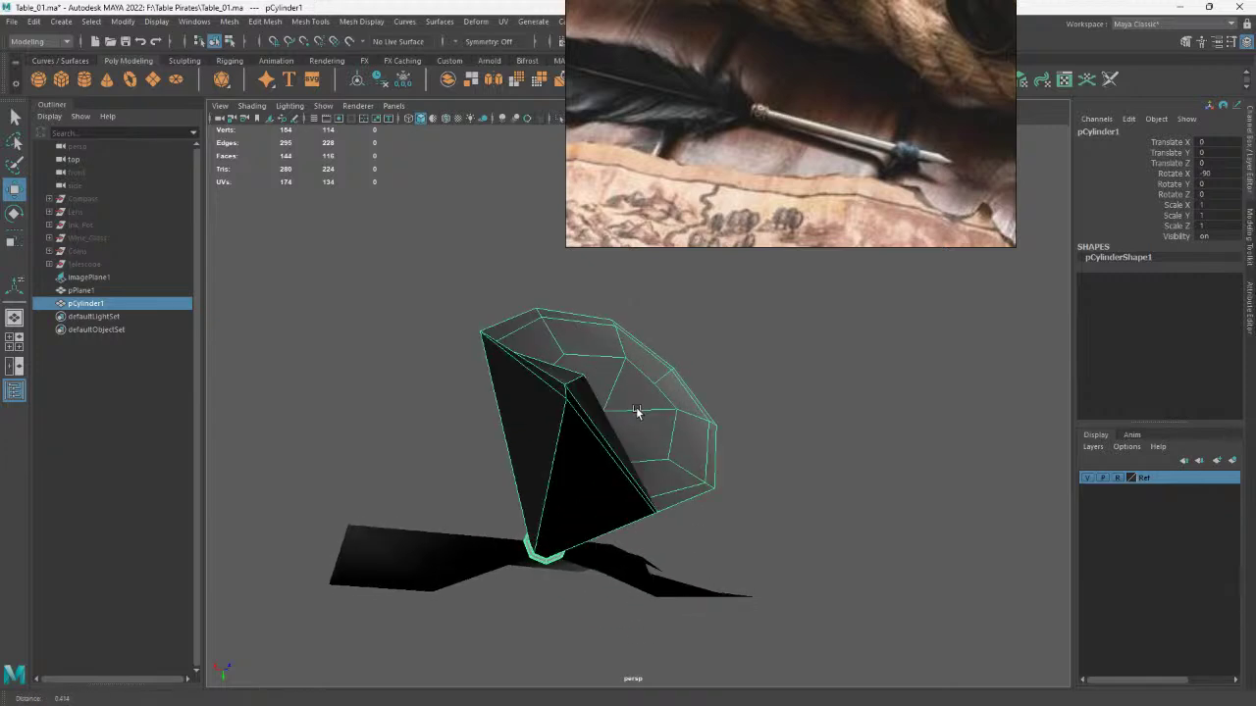
pyautogui.moveTo(635, 412)
pyautogui.keyDown('alt'); pyautogui.mouseDown()
pyautogui.moveTo(592, 411)
pyautogui.moveTo(617, 443)
pyautogui.moveTo(565, 485)
pyautogui.moveTo(513, 499)
pyautogui.moveTo(561, 451)
pyautogui.mouseUp(); pyautogui.keyUp('alt')
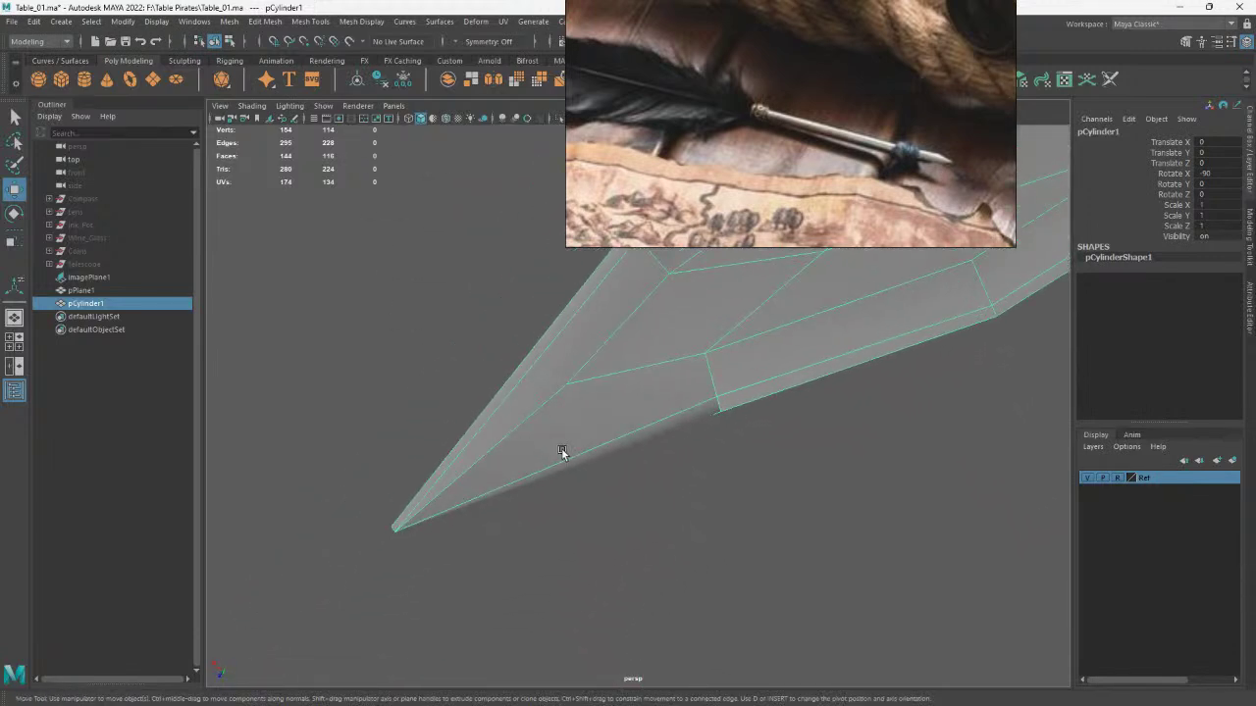
pyautogui.moveTo(562, 451)
pyautogui.keyDown('alt'); pyautogui.mouseDown()
pyautogui.moveTo(521, 457)
pyautogui.moveTo(681, 462)
pyautogui.moveTo(662, 292)
pyautogui.moveTo(533, 300)
pyautogui.moveTo(625, 384)
pyautogui.moveTo(664, 476)
pyautogui.moveTo(650, 485)
pyautogui.moveTo(601, 453)
pyautogui.moveTo(565, 504)
pyautogui.moveTo(745, 523)
pyautogui.moveTo(634, 506)
pyautogui.moveTo(817, 558)
pyautogui.moveTo(802, 584)
pyautogui.mouseUp(); pyautogui.keyUp('alt')
# Use Multi-Cut to add a cut point at the nib tip and finish that cut
pyautogui.click(745, 524)
pyautogui.click(621, 402)
pyautogui.moveTo(621, 402)
pyautogui.keyDown('alt'); pyautogui.mouseDown()
pyautogui.moveTo(970, 529)
pyautogui.moveTo(787, 538)
pyautogui.moveTo(645, 510)
pyautogui.moveTo(695, 513)
pyautogui.mouseUp(); pyautogui.keyUp('alt')
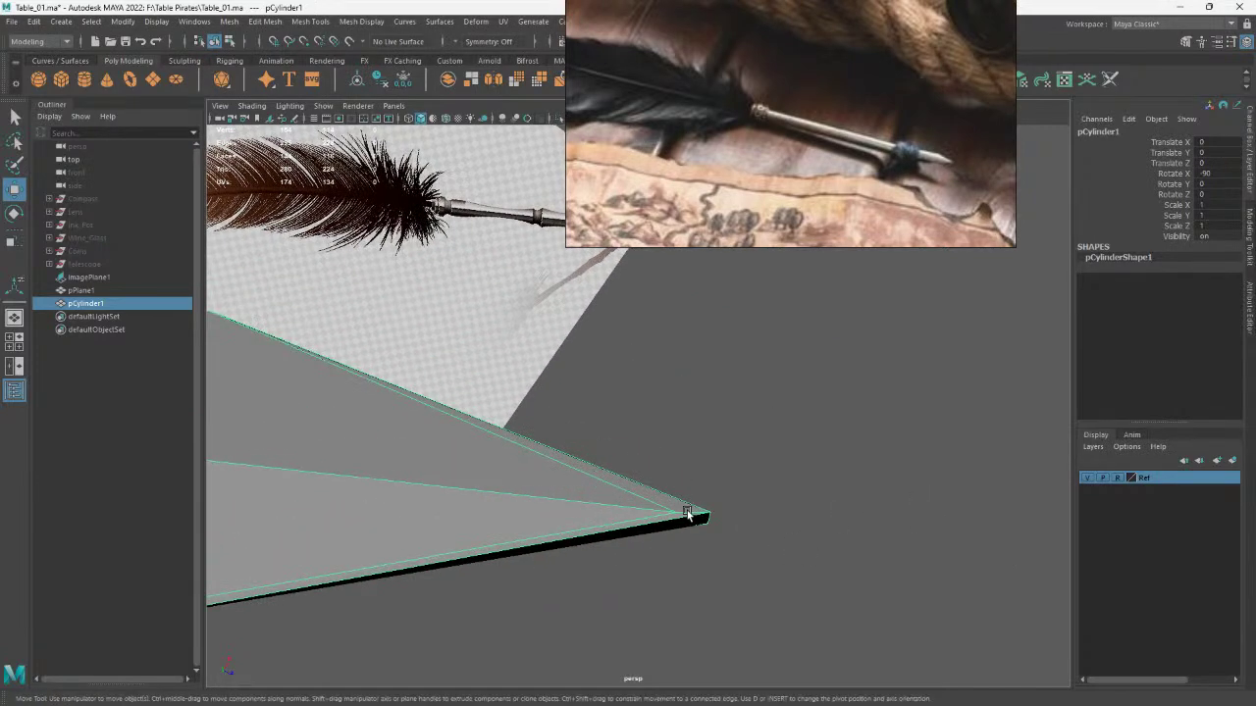
pyautogui.keyDown('shift'); pyautogui.moveTo(695, 513); pyautogui.dragTo(665, 507, button='right'); pyautogui.keyUp('shift')
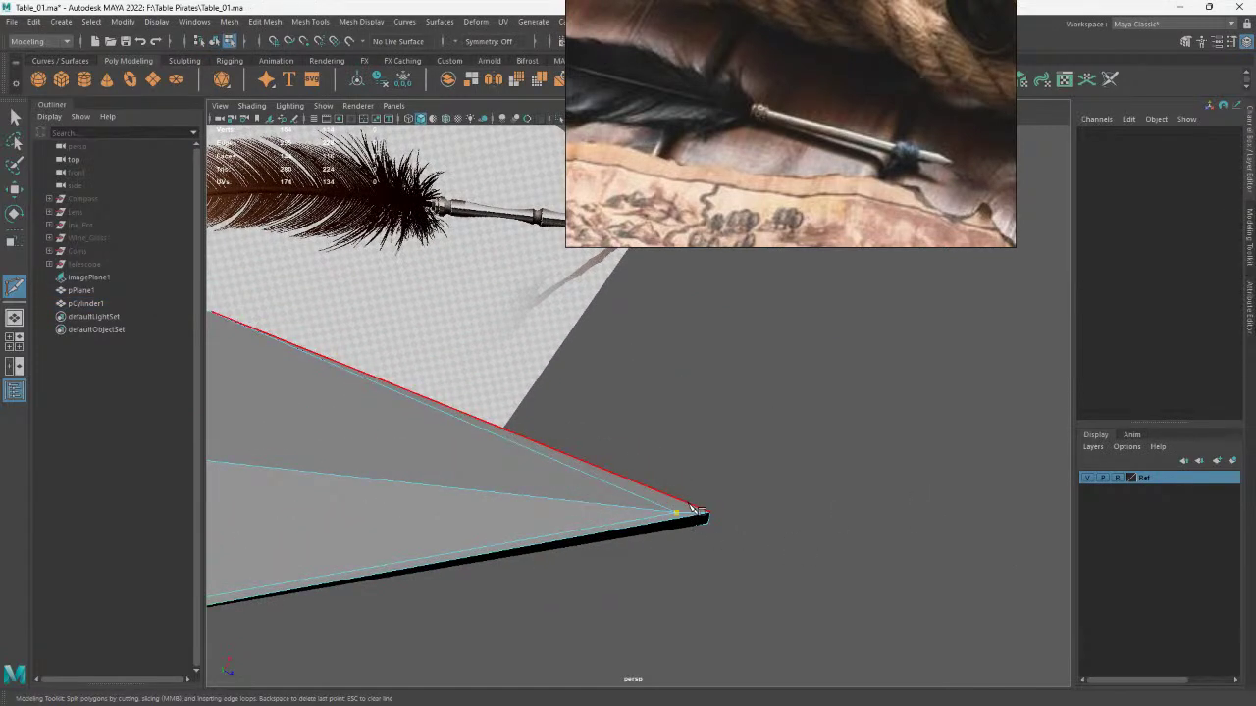
pyautogui.click(693, 504)
pyautogui.press('Return')
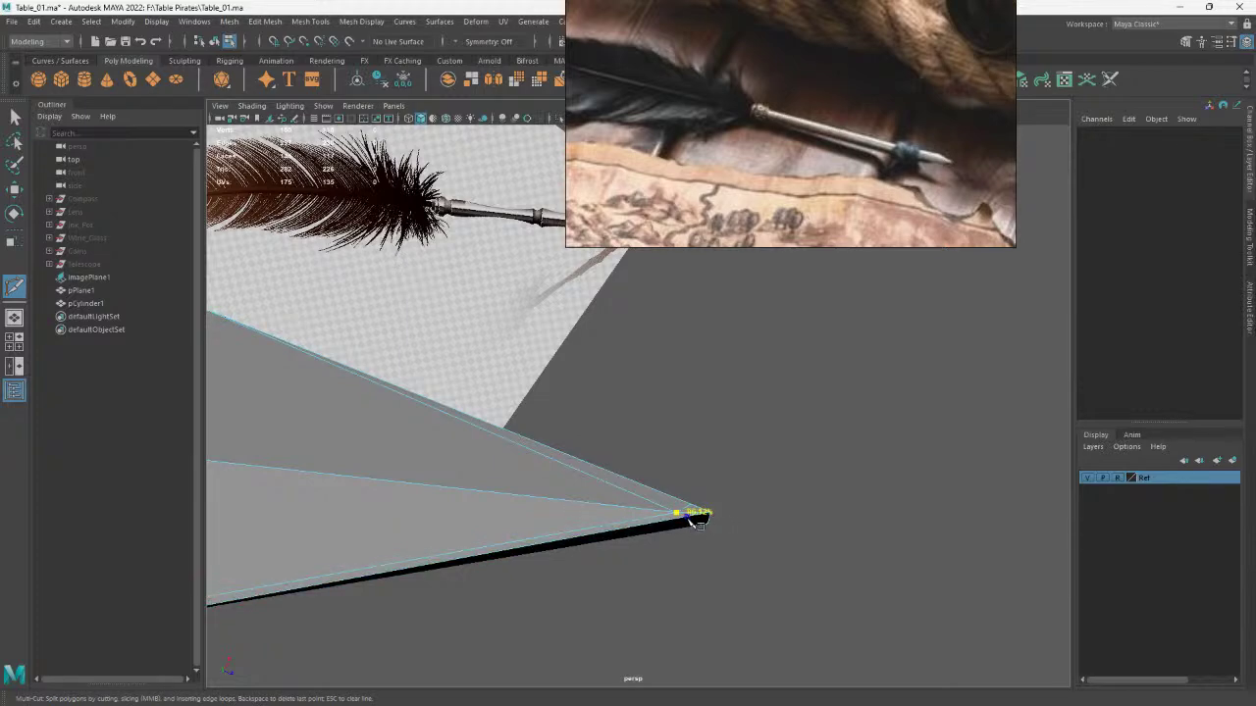
pyautogui.press('Return')
# Cut a second edge across the blade tip, then view the blade lengthwise
pyautogui.moveTo(694, 520)
pyautogui.keyDown('alt'); pyautogui.mouseDown()
pyautogui.moveTo(684, 365)
pyautogui.moveTo(664, 434)
pyautogui.moveTo(687, 348)
pyautogui.moveTo(738, 363)
pyautogui.moveTo(684, 372)
pyautogui.moveTo(677, 359)
pyautogui.moveTo(734, 340)
pyautogui.moveTo(773, 437)
pyautogui.mouseUp(); pyautogui.keyUp('alt')
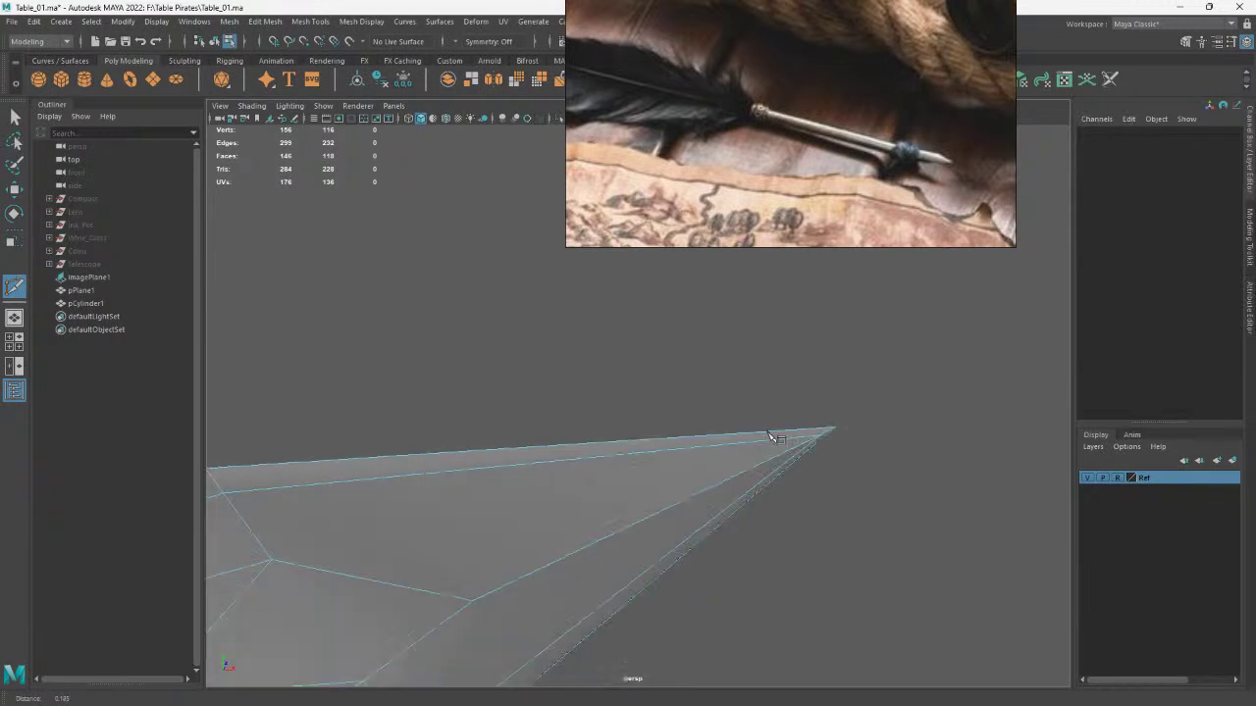
pyautogui.moveTo(773, 436)
pyautogui.keyDown('alt'); pyautogui.mouseDown(button='right')
pyautogui.moveTo(759, 443)
pyautogui.moveTo(780, 435)
pyautogui.mouseUp(button='right'); pyautogui.keyUp('alt')
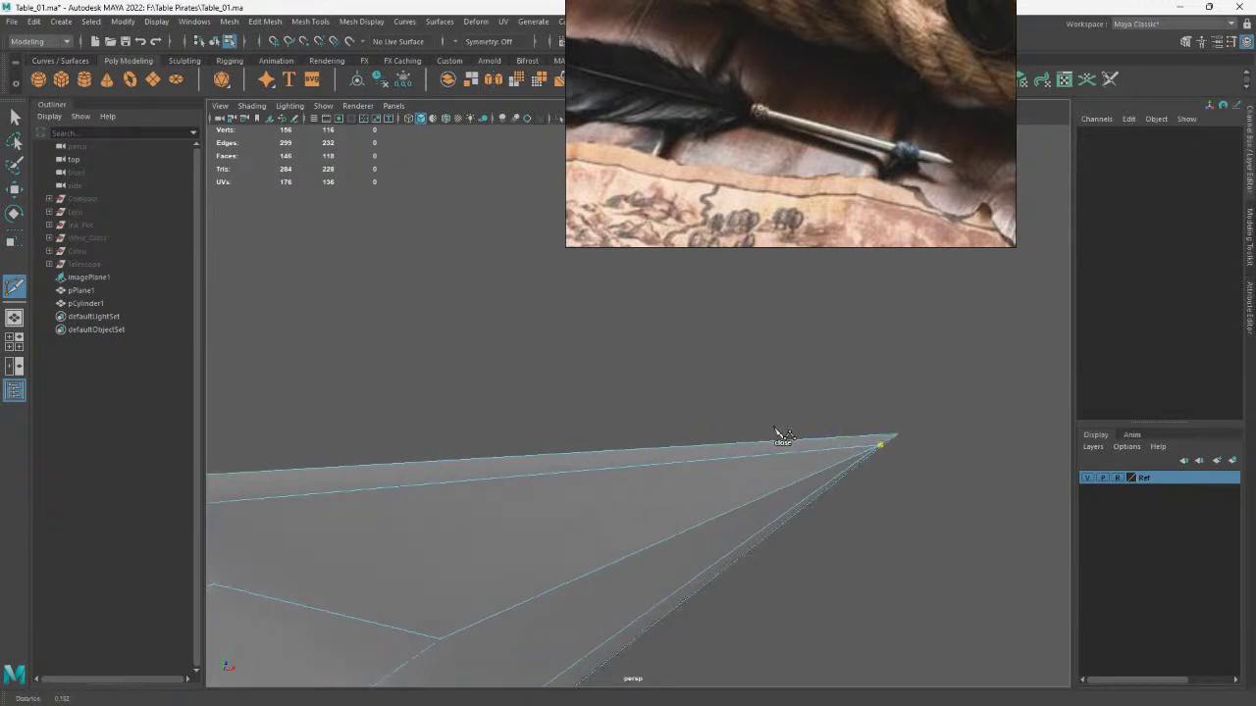
pyautogui.click(880, 441)
pyautogui.moveTo(877, 438)
pyautogui.keyDown('alt'); pyautogui.mouseDown()
pyautogui.moveTo(813, 435)
pyautogui.moveTo(816, 445)
pyautogui.mouseUp(); pyautogui.keyUp('alt')
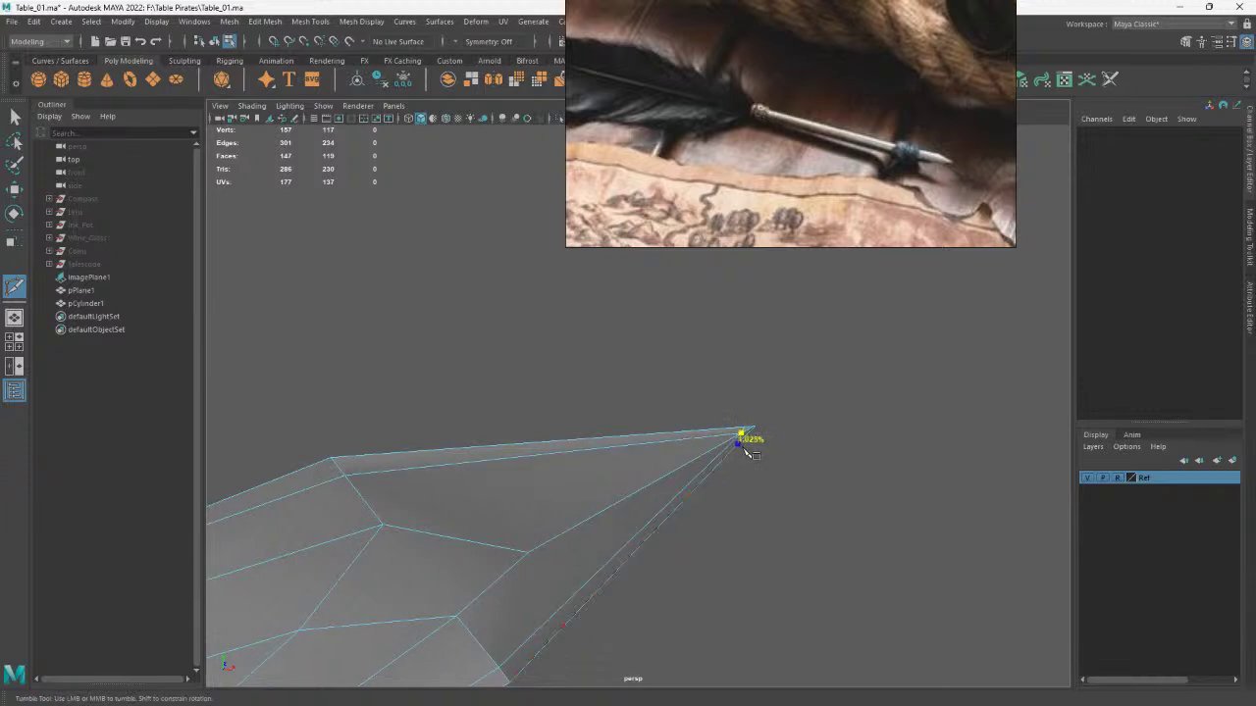
pyautogui.rightClick(753, 452)
pyautogui.moveTo(721, 392)
pyautogui.keyDown('alt'); pyautogui.mouseDown()
pyautogui.moveTo(664, 398)
pyautogui.moveTo(607, 438)
pyautogui.moveTo(642, 421)
pyautogui.moveTo(650, 471)
pyautogui.mouseUp(); pyautogui.keyUp('alt')
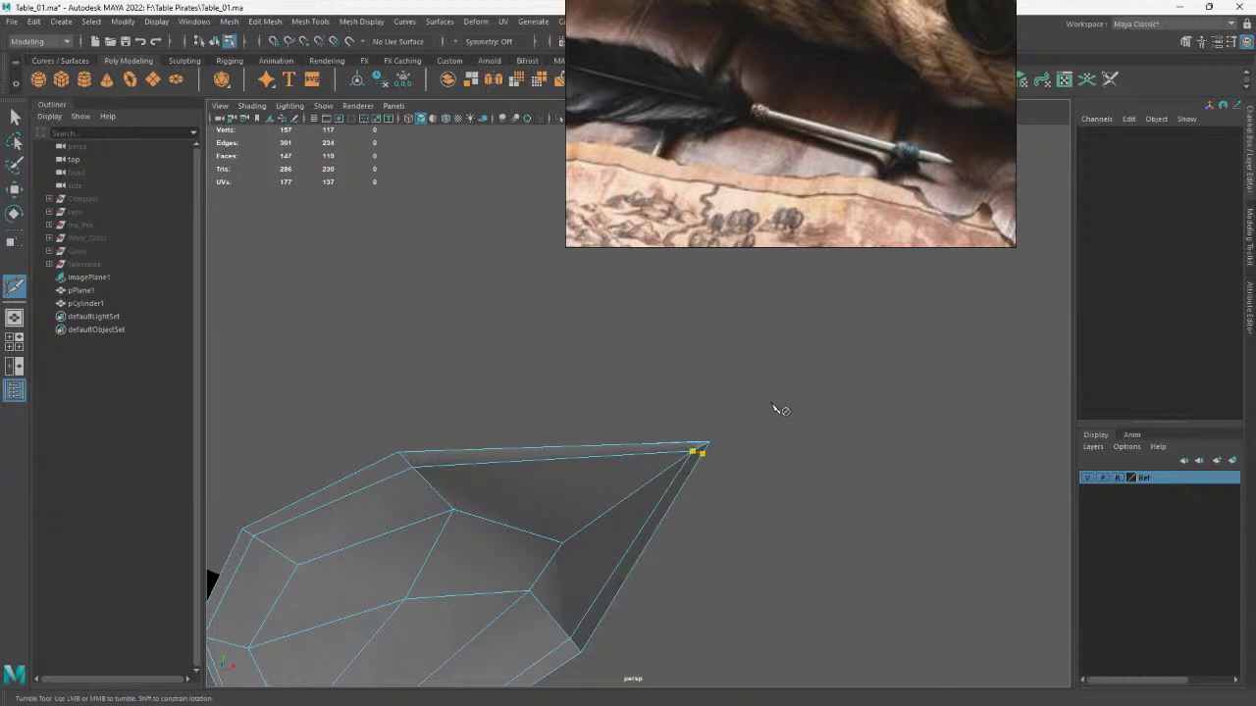
pyautogui.moveTo(780, 410)
pyautogui.keyDown('alt'); pyautogui.mouseDown()
pyautogui.moveTo(655, 477)
pyautogui.moveTo(683, 481)
pyautogui.moveTo(666, 531)
pyautogui.moveTo(599, 505)
pyautogui.mouseUp(); pyautogui.keyUp('alt')
# Set the perspective camera's Near Clip Plane to 0.001 in perspShape attributes
pyautogui.press('q')
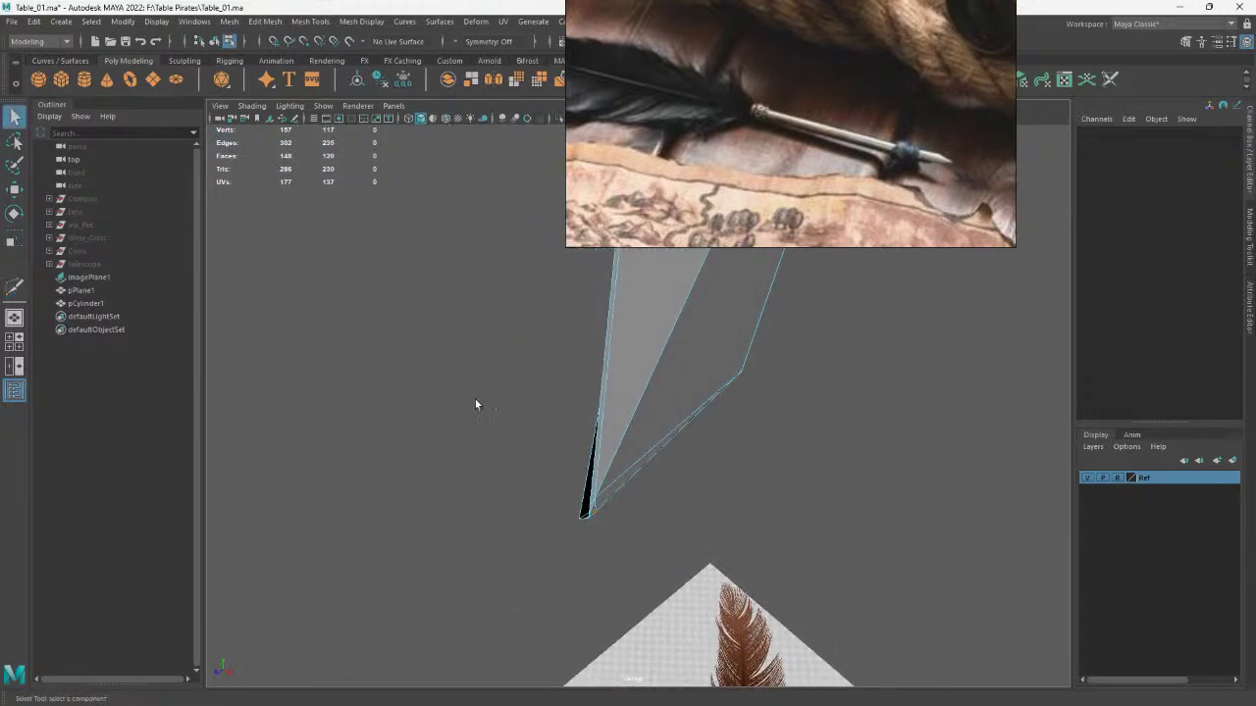
pyautogui.moveTo(448, 330); pyautogui.dragTo(513, 314, button='right')
pyautogui.keyDown('shift'); pyautogui.moveTo(449, 266); pyautogui.dragTo(462, 229, button='right'); pyautogui.keyUp('shift')
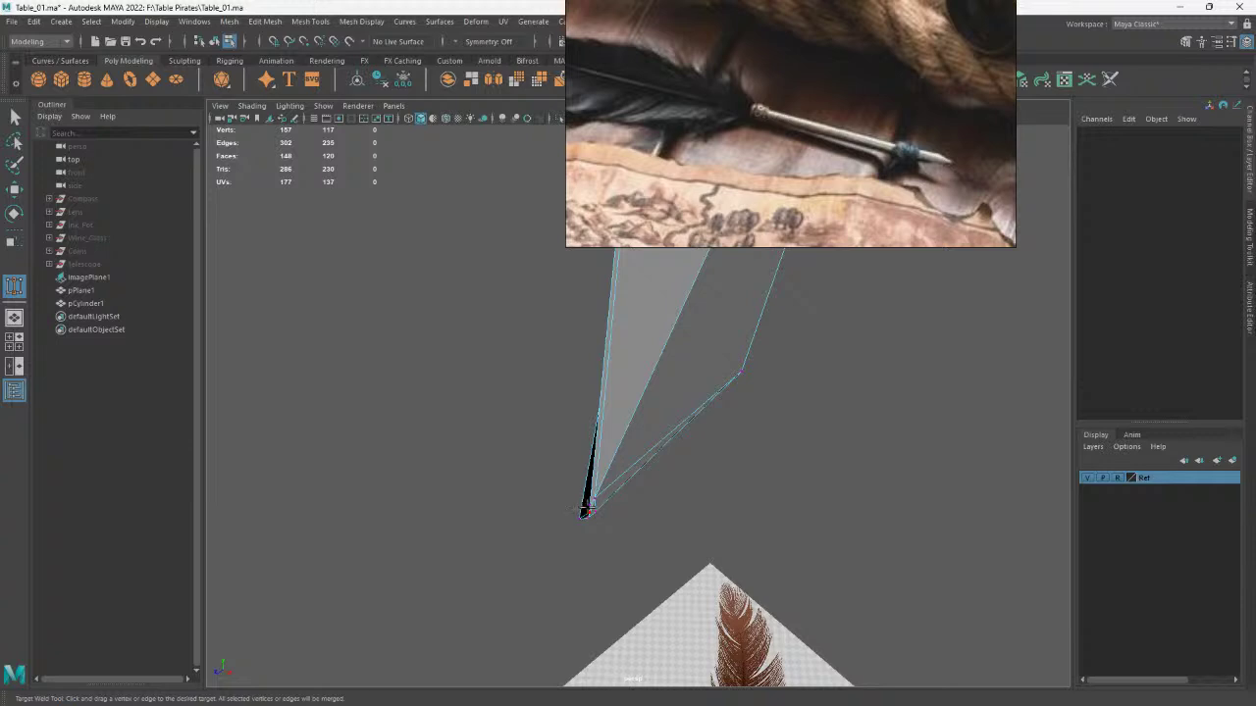
pyautogui.click(245, 121)
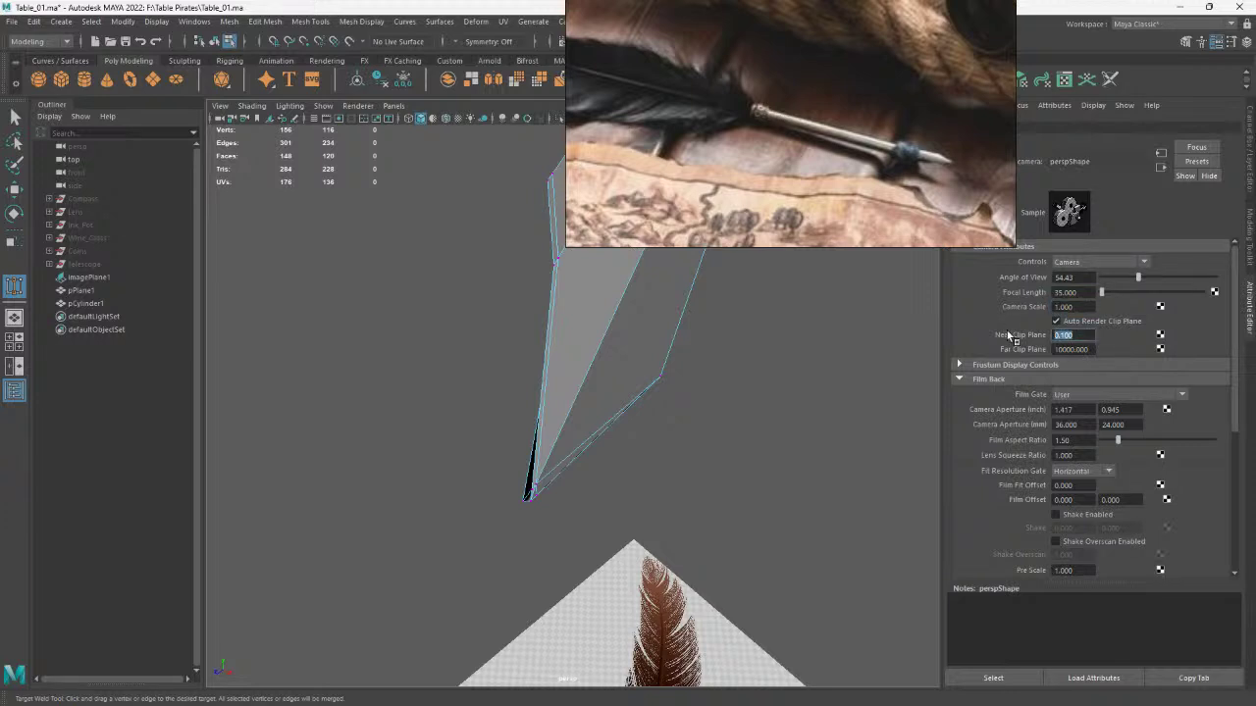
pyautogui.write('1')
pyautogui.press('Return')
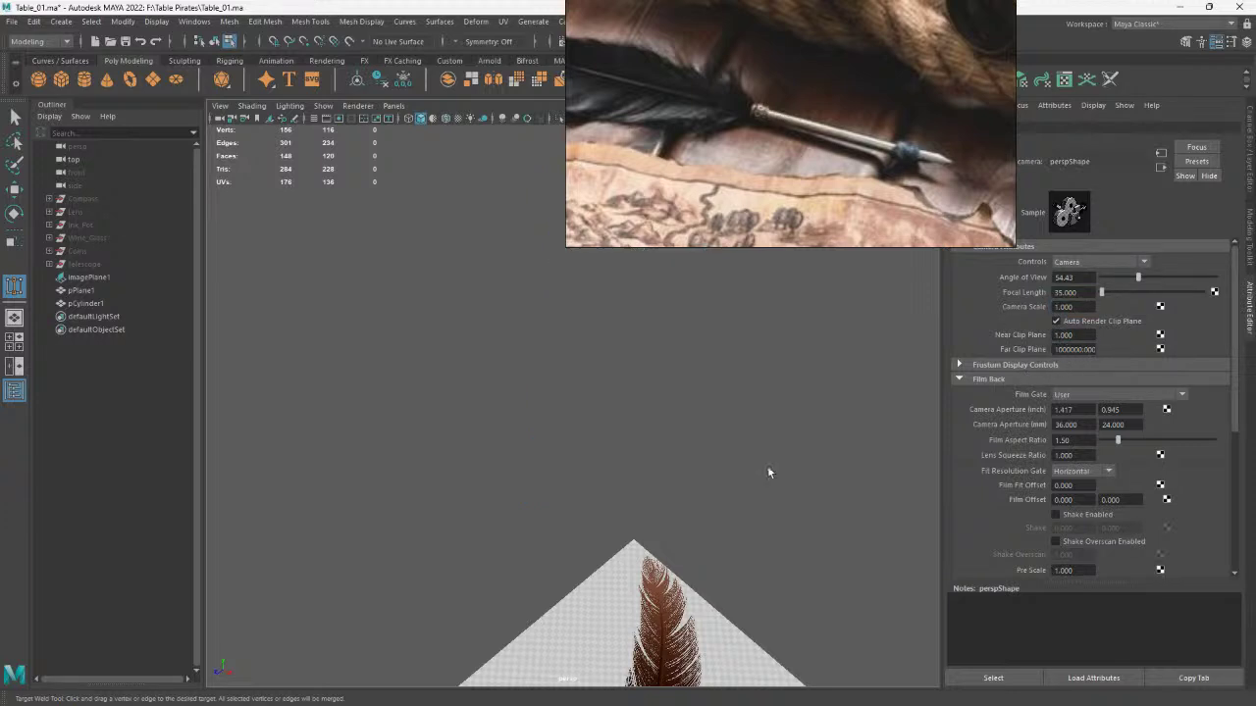
pyautogui.keyDown('alt'); pyautogui.moveTo(768, 473); pyautogui.dragTo(609, 423, button='middle'); pyautogui.keyUp('alt')
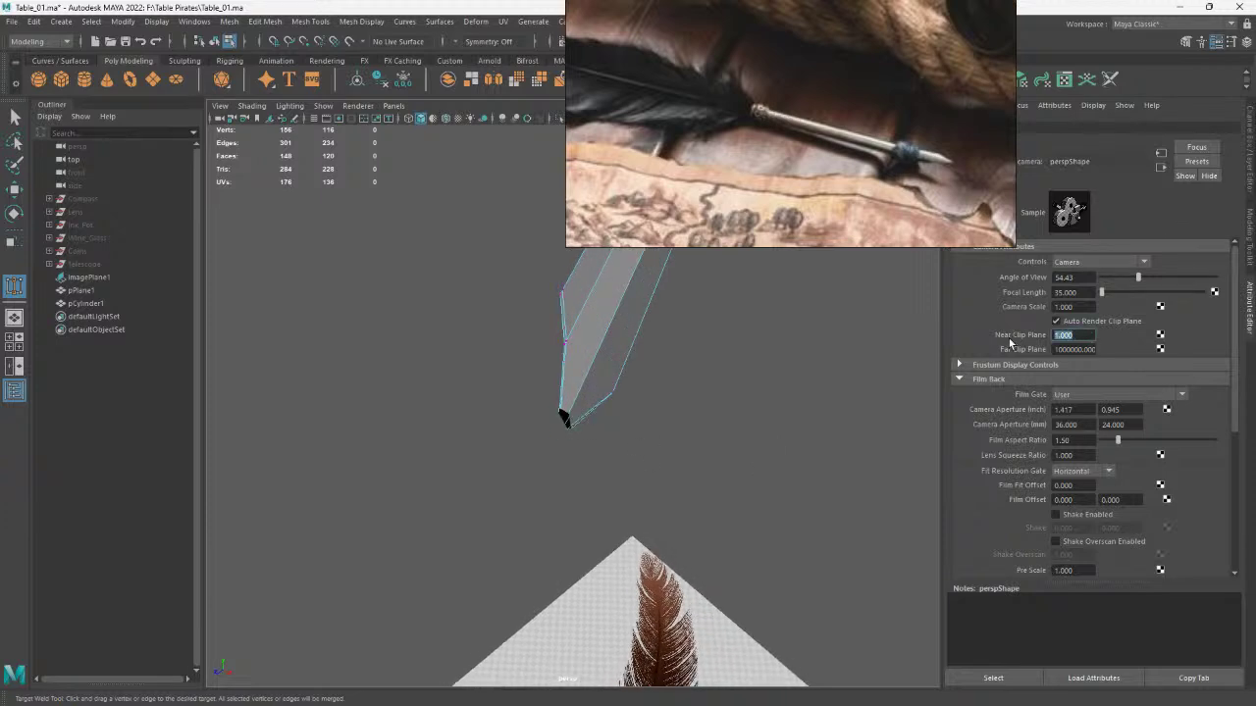
pyautogui.write('.0001')
pyautogui.press('Return')
pyautogui.moveTo(545, 482)
pyautogui.keyDown('alt'); pyautogui.mouseDown()
pyautogui.moveTo(686, 435)
pyautogui.moveTo(676, 462)
pyautogui.moveTo(596, 457)
pyautogui.moveTo(566, 420)
pyautogui.mouseUp(); pyautogui.keyUp('alt')
# Select the three stray edges at the quill tip and delete them
pyautogui.moveTo(567, 420); pyautogui.dragTo(567, 300, button='right')
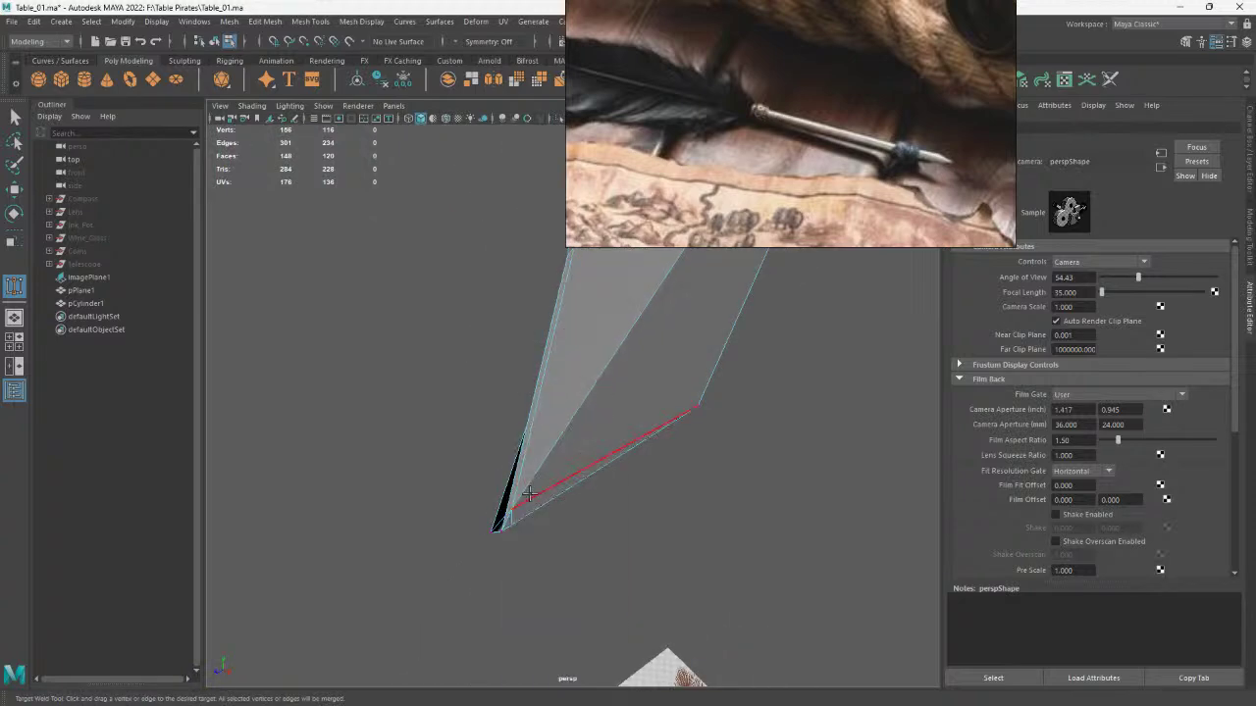
pyautogui.press('q')
pyautogui.press('f')
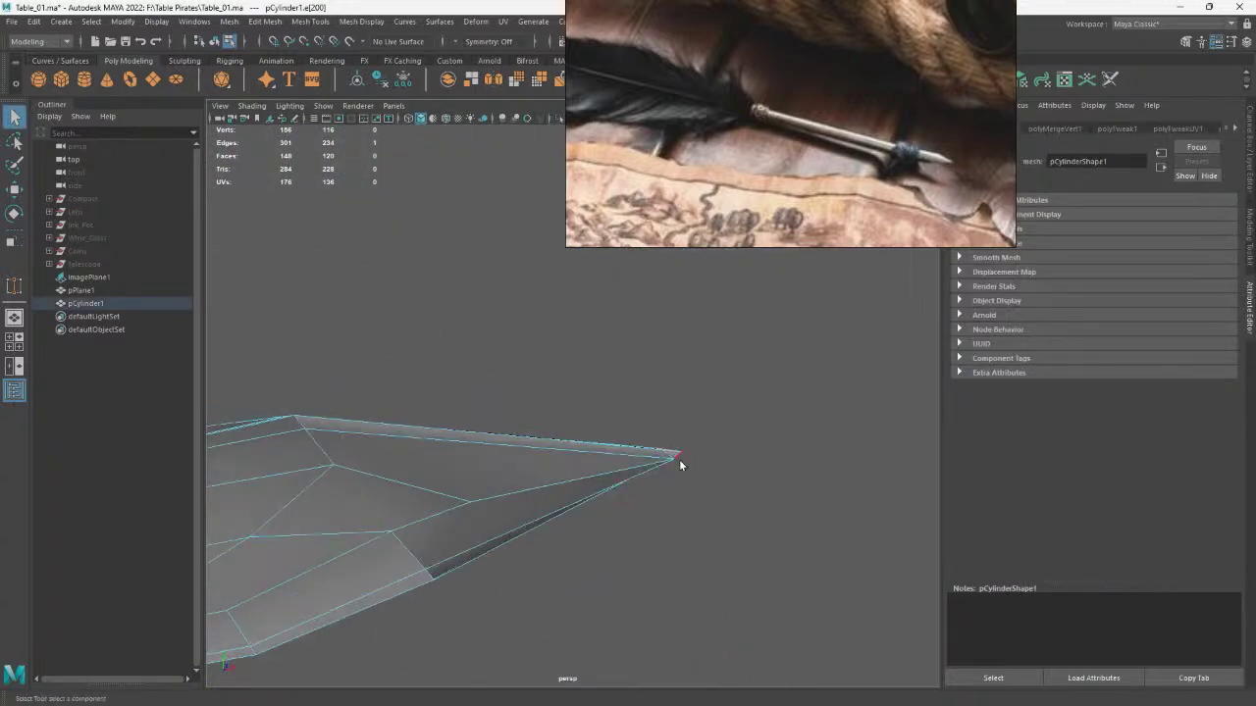
pyautogui.click(666, 455)
pyautogui.press('Delete')
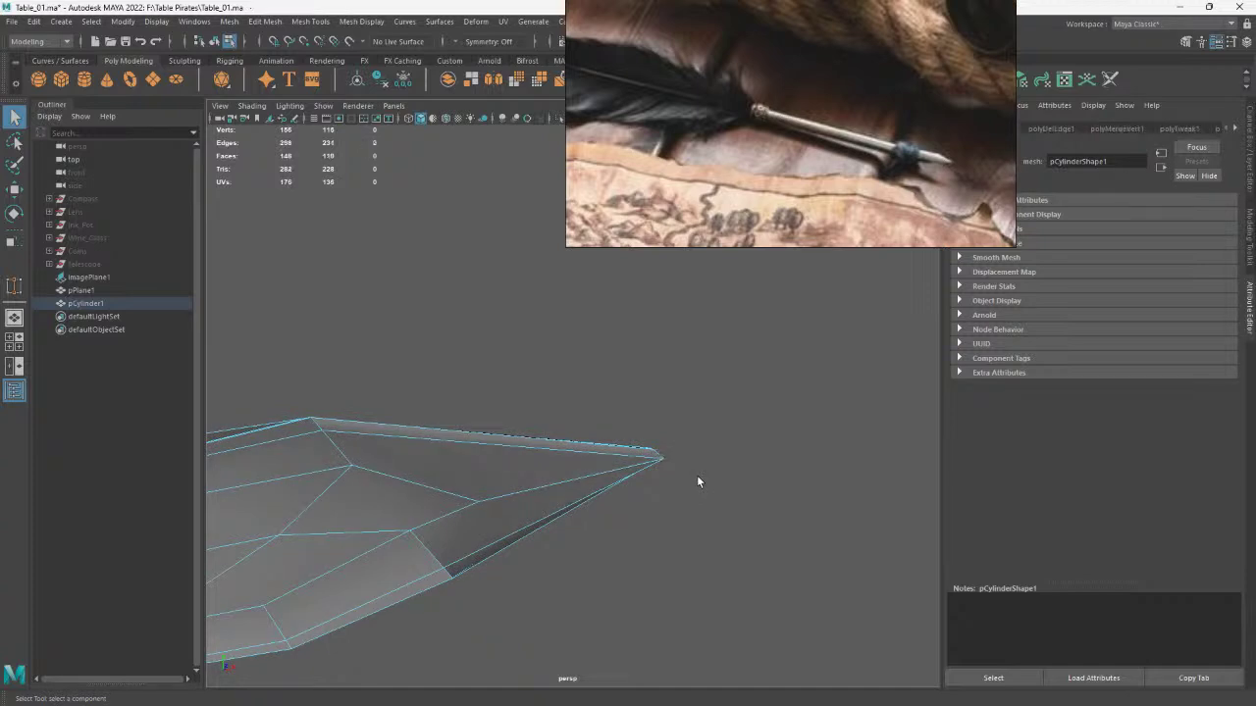
pyautogui.moveTo(697, 481)
pyautogui.keyDown('alt'); pyautogui.mouseDown()
pyautogui.moveTo(585, 494)
pyautogui.moveTo(595, 505)
pyautogui.moveTo(569, 513)
pyautogui.mouseUp(); pyautogui.keyUp('alt')
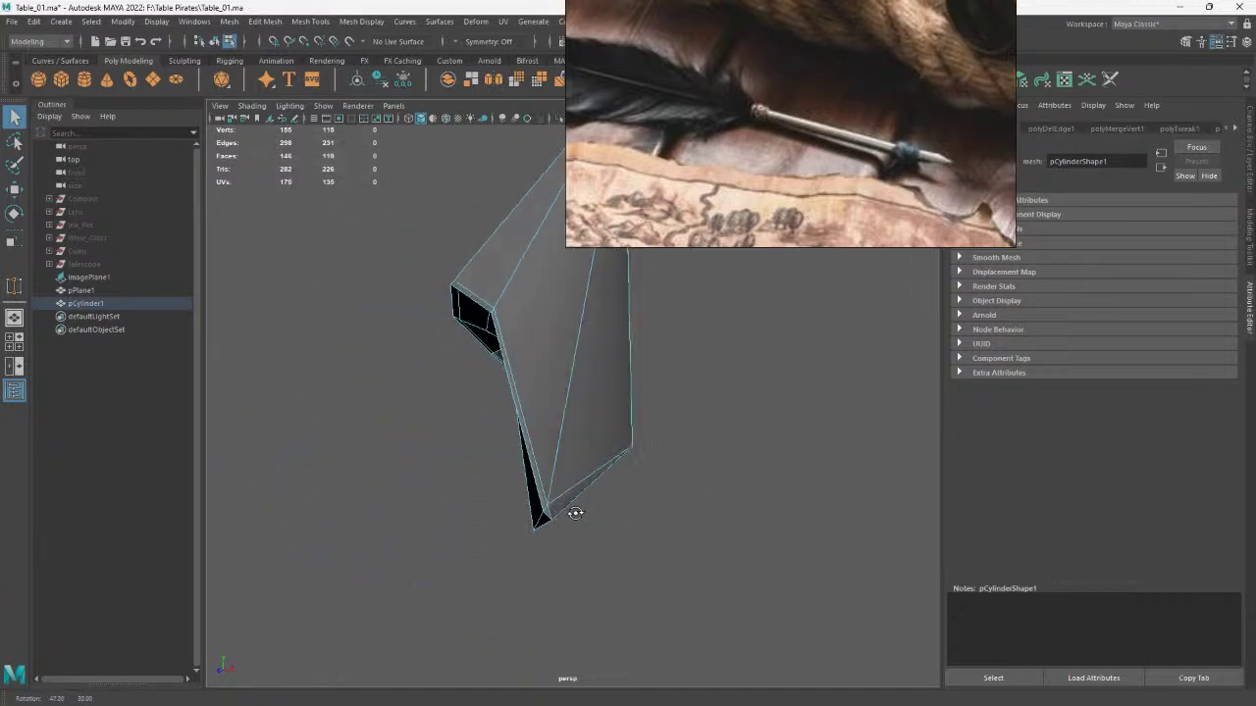
pyautogui.hotkey('ctrl', 'z')
pyautogui.keyDown('alt'); pyautogui.moveTo(483, 454); pyautogui.dragTo(444, 457); pyautogui.keyUp('alt')
pyautogui.keyDown('shift'); pyautogui.click(498, 506); pyautogui.keyUp('shift')
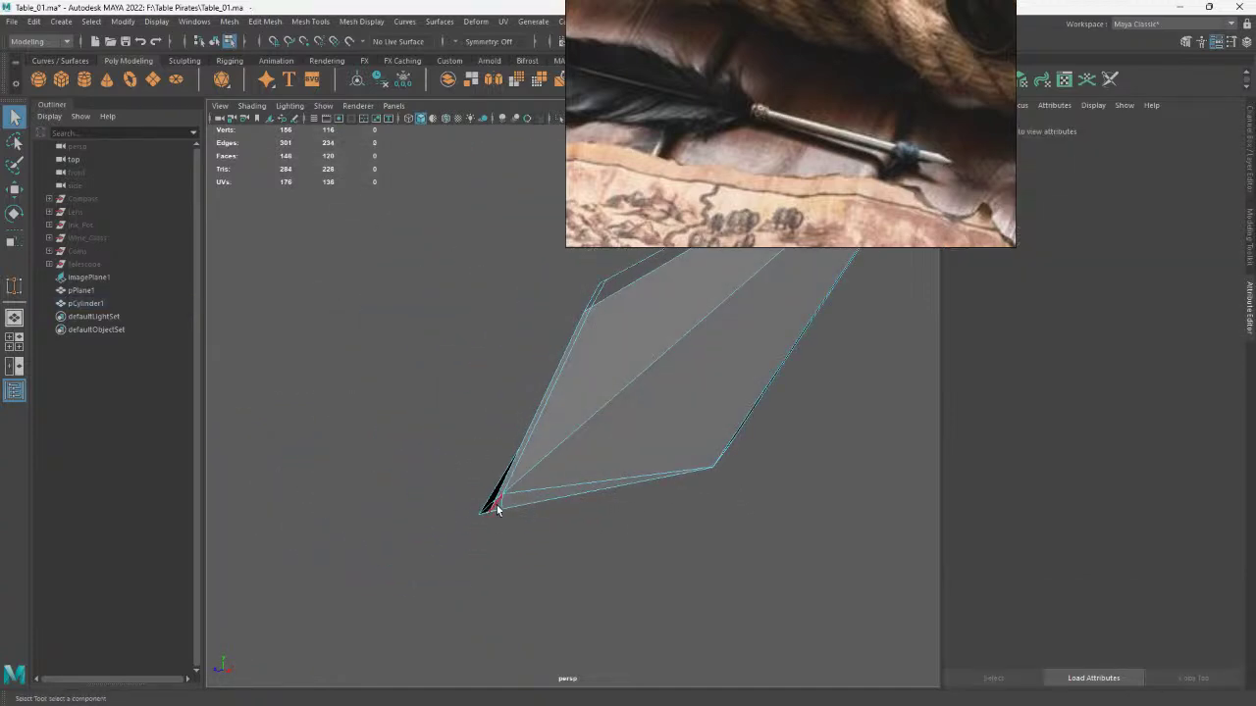
pyautogui.press('Delete')
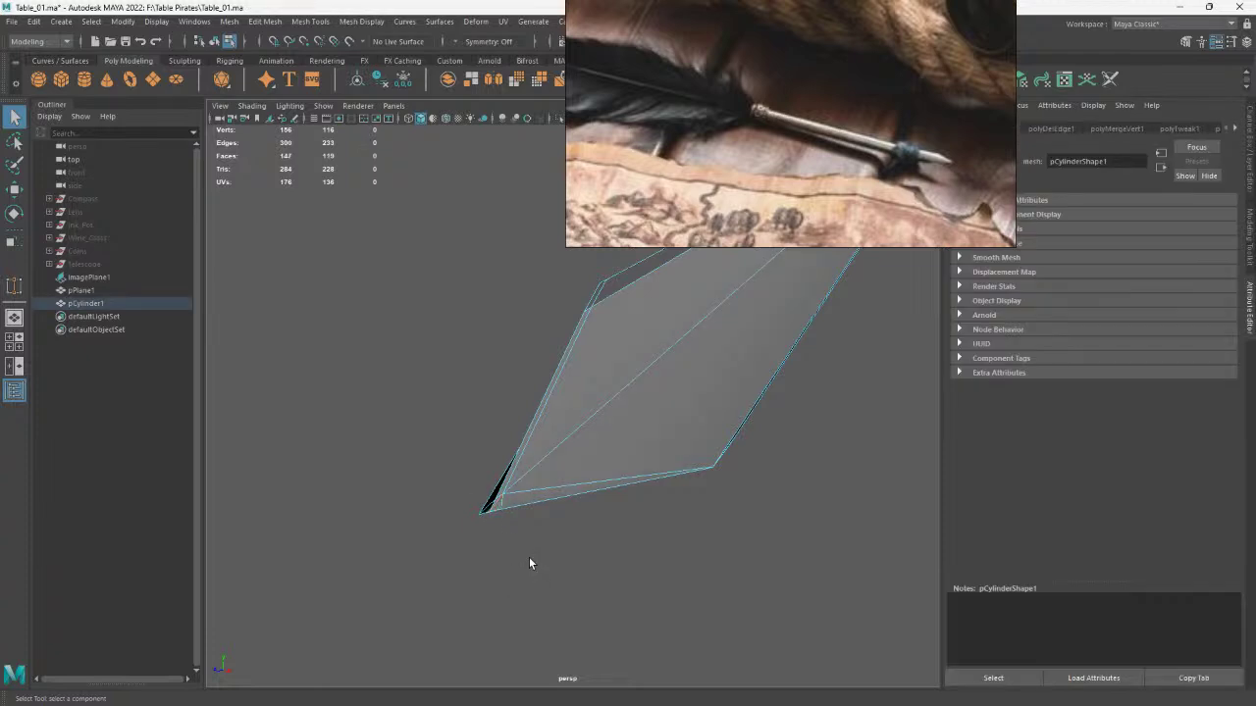
# Return to object mode and preview the quill shaft smoothed from a new angle
pyautogui.moveTo(531, 331); pyautogui.dragTo(711, 270, button='right')
pyautogui.click(586, 405)
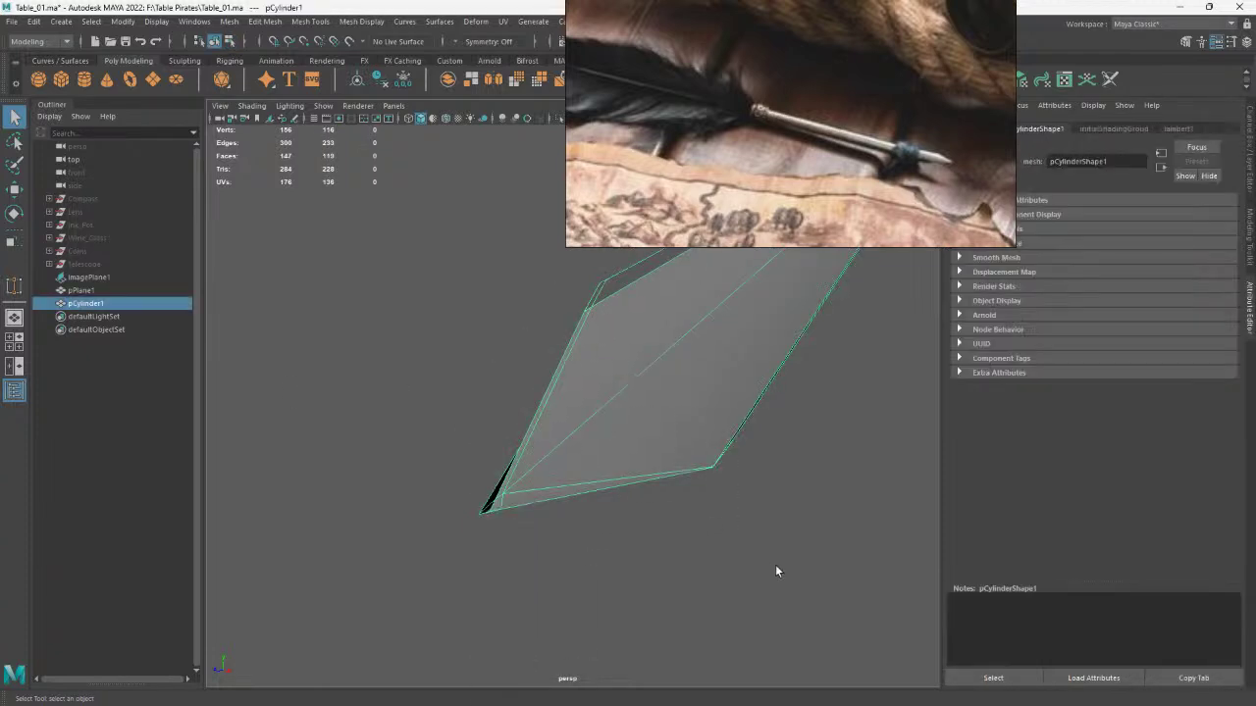
pyautogui.press('3')
pyautogui.click(774, 568)
pyautogui.moveTo(774, 568)
pyautogui.keyDown('alt'); pyautogui.mouseDown()
pyautogui.moveTo(546, 373)
pyautogui.moveTo(451, 435)
pyautogui.mouseUp(); pyautogui.keyUp('alt')
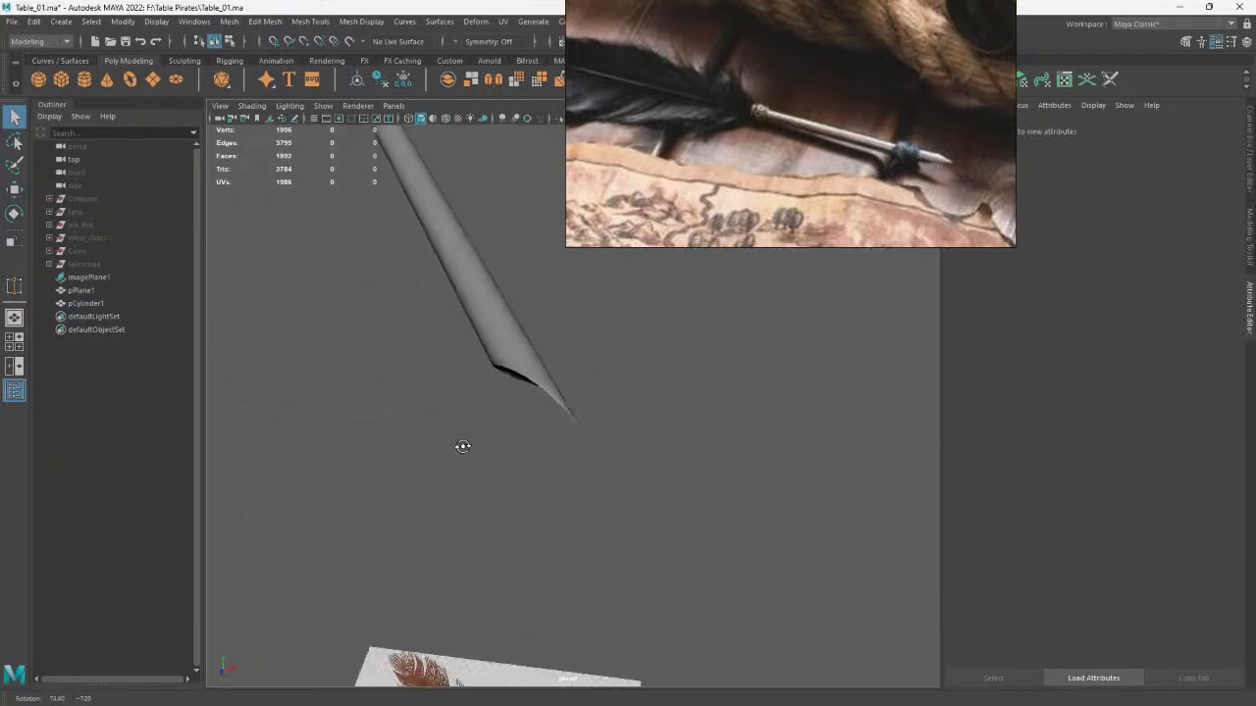
# Reselect the quill shaft and orient the view so the shaft lies nearly horizontal
pyautogui.hotkey('ctrl', 'z')
pyautogui.moveTo(781, 544)
pyautogui.keyDown('alt'); pyautogui.mouseDown()
pyautogui.moveTo(382, 479)
pyautogui.moveTo(556, 416)
pyautogui.moveTo(540, 509)
pyautogui.mouseUp(); pyautogui.keyUp('alt')
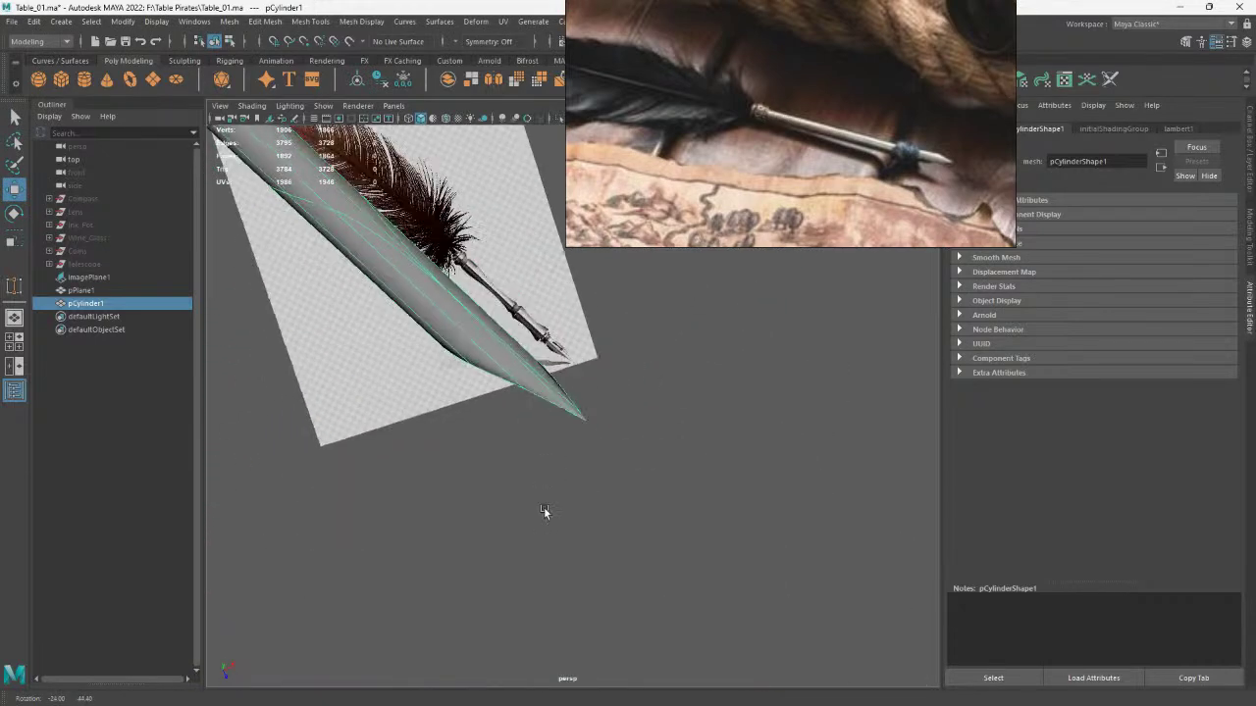
pyautogui.keyDown('alt'); pyautogui.moveTo(541, 509); pyautogui.dragTo(493, 486, button='right'); pyautogui.keyUp('alt')
pyautogui.click(493, 486)
pyautogui.moveTo(756, 481)
pyautogui.keyDown('alt'); pyautogui.mouseDown()
pyautogui.moveTo(471, 331)
pyautogui.moveTo(560, 504)
pyautogui.moveTo(639, 569)
pyautogui.moveTo(575, 521)
pyautogui.moveTo(605, 458)
pyautogui.moveTo(653, 499)
pyautogui.mouseUp(); pyautogui.keyUp('alt')
pyautogui.click(471, 331)
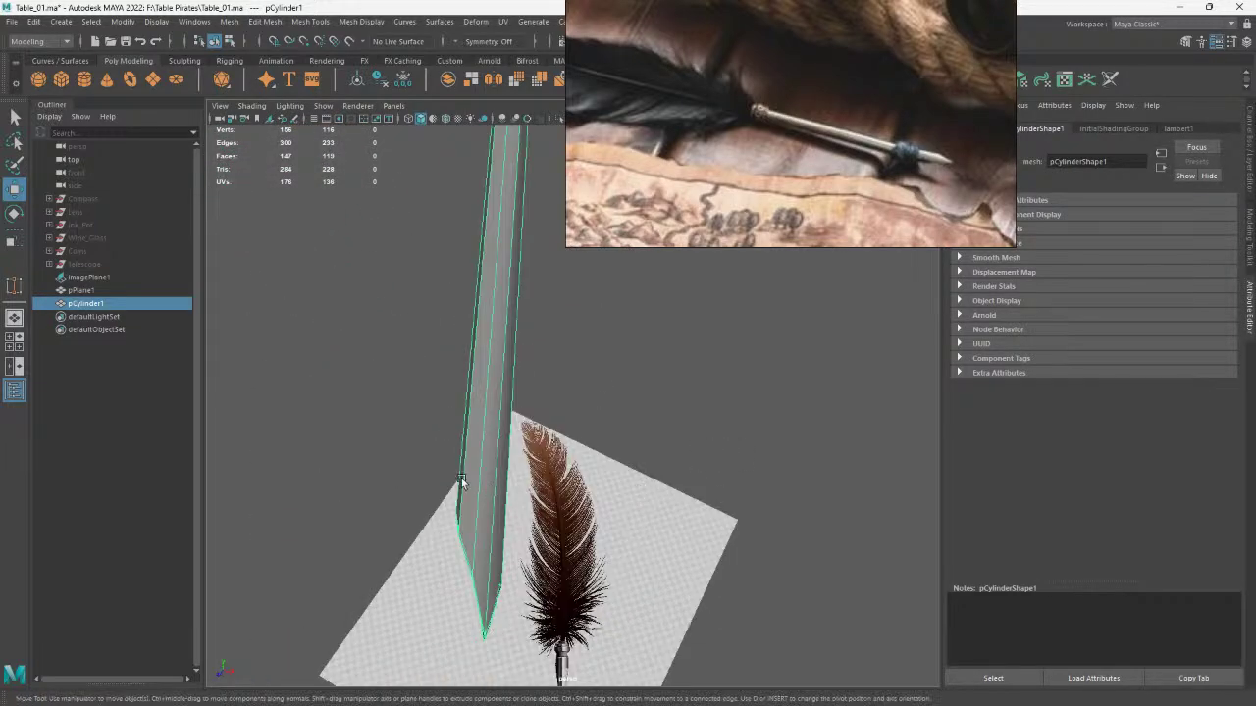
pyautogui.keyDown('alt'); pyautogui.moveTo(462, 482); pyautogui.dragTo(577, 493); pyautogui.keyUp('alt')
# Insert an edge loop near the shaft base and connect the new edges into a loop
pyautogui.keyDown('shift'); pyautogui.moveTo(595, 379); pyautogui.dragTo(602, 503, button='right'); pyautogui.keyUp('shift')
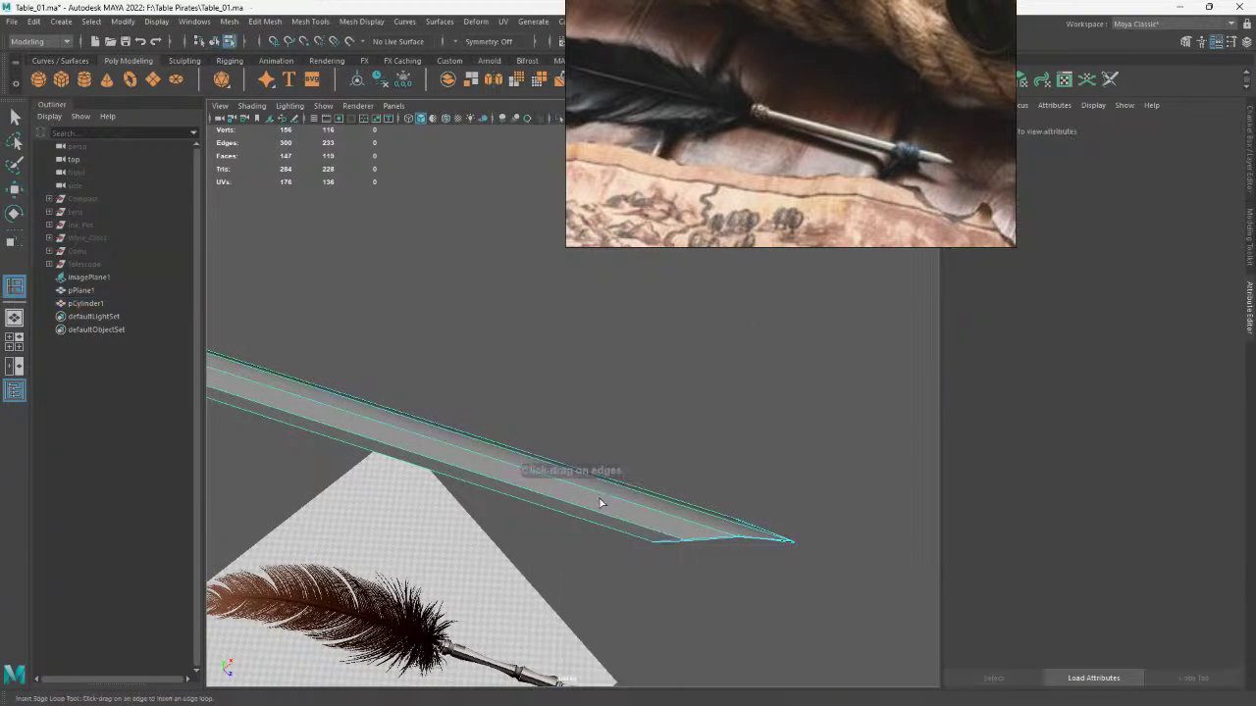
pyautogui.click(673, 538)
pyautogui.moveTo(673, 538)
pyautogui.keyDown('alt'); pyautogui.mouseDown()
pyautogui.moveTo(532, 477)
pyautogui.moveTo(654, 471)
pyautogui.moveTo(480, 344)
pyautogui.mouseUp(); pyautogui.keyUp('alt')
pyautogui.press('q')
pyautogui.keyDown('shift'); pyautogui.moveTo(488, 447); pyautogui.dragTo(489, 635, button='right'); pyautogui.keyUp('shift')
pyautogui.keyDown('alt'); pyautogui.moveTo(496, 421); pyautogui.dragTo(369, 301); pyautogui.keyUp('alt')
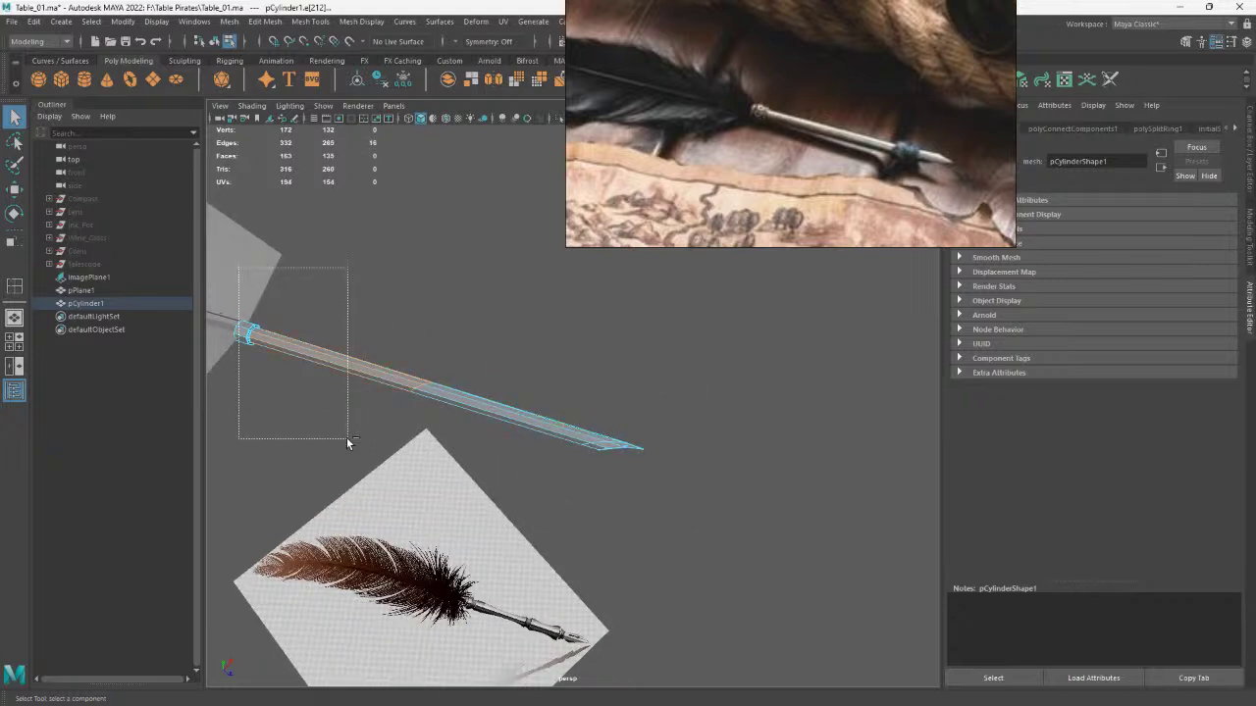
# Bevel the collar edges at fraction 0.5 with 1 segment, then return to object selection
pyautogui.moveTo(348, 444); pyautogui.dragTo(349, 444)
pyautogui.hotkey('ctrl', 'b')
pyautogui.moveTo(481, 302); pyautogui.dragTo(549, 282, button='right')
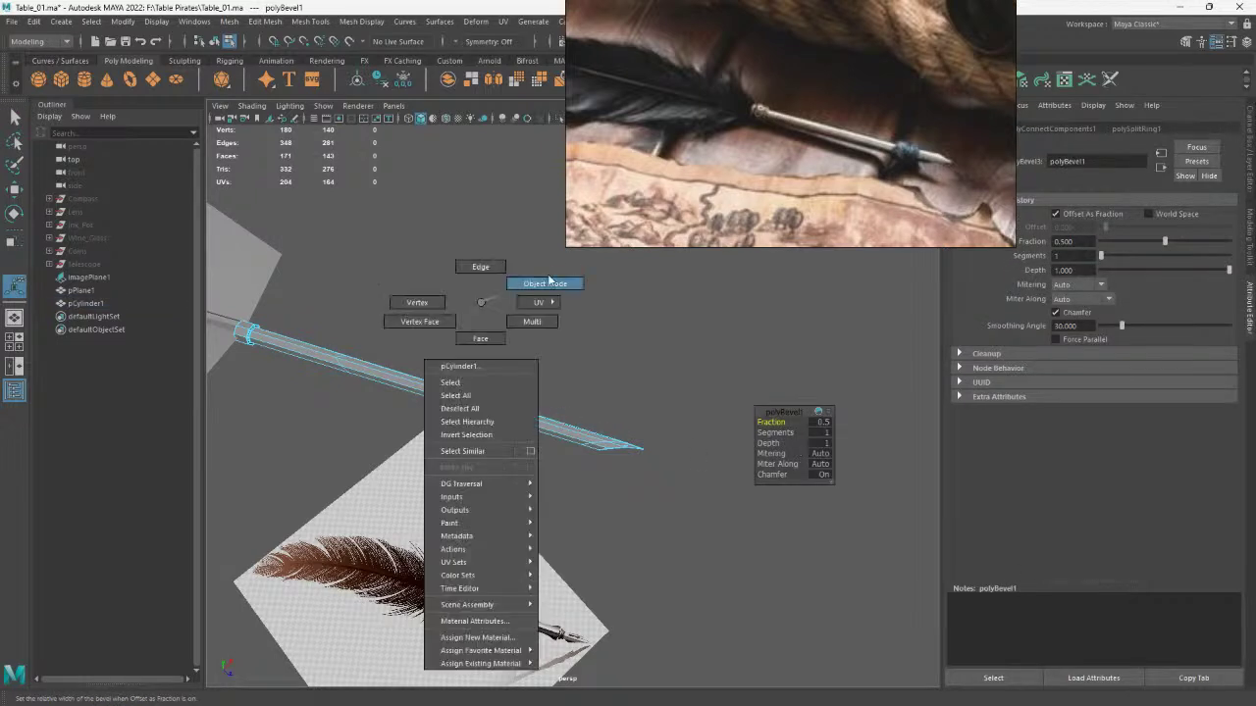
pyautogui.moveTo(374, 316); pyautogui.dragTo(666, 551)
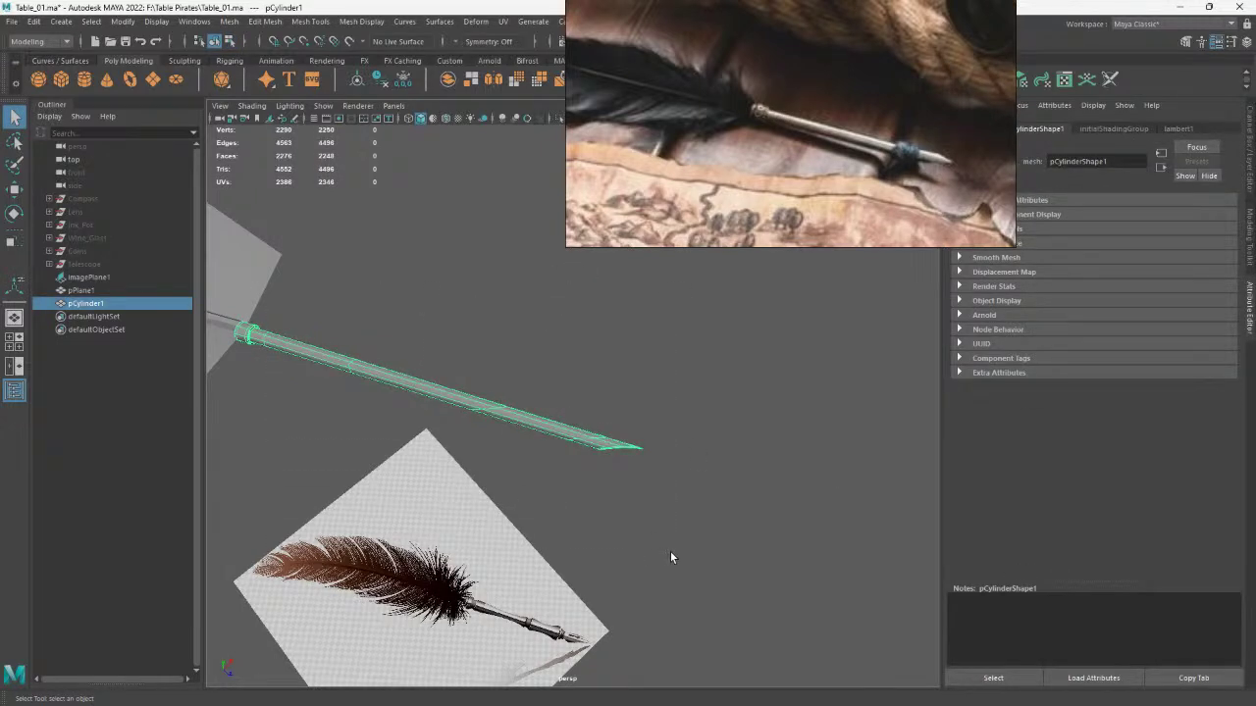
pyautogui.click(670, 551)
pyautogui.moveTo(510, 382)
pyautogui.keyDown('alt'); pyautogui.mouseDown()
pyautogui.moveTo(412, 294)
pyautogui.moveTo(348, 303)
pyautogui.moveTo(295, 364)
pyautogui.moveTo(574, 415)
pyautogui.mouseUp(); pyautogui.keyUp('alt')
# In vertex mode on pPlane1, move the vane's top centre vertices against the quill shaft
pyautogui.moveTo(654, 318)
pyautogui.keyDown('alt'); pyautogui.mouseDown()
pyautogui.moveTo(650, 415)
pyautogui.moveTo(367, 509)
pyautogui.mouseUp(); pyautogui.keyUp('alt')
pyautogui.click(367, 510)
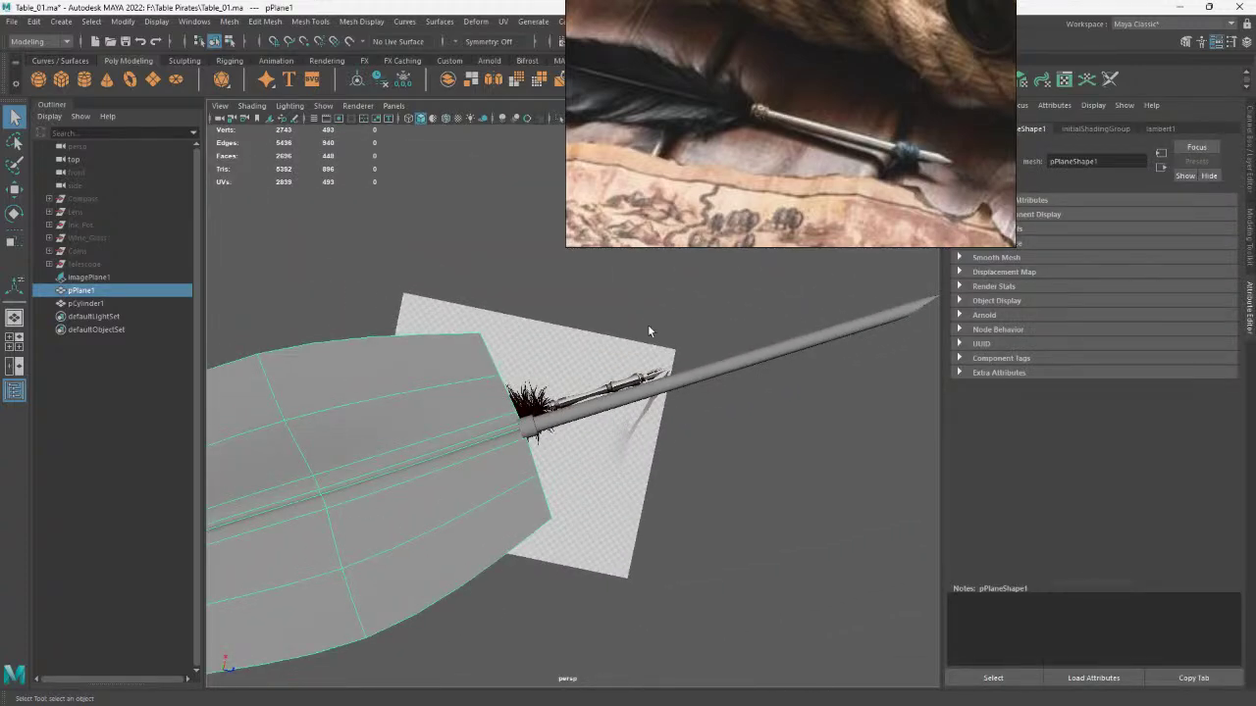
pyautogui.moveTo(650, 331)
pyautogui.keyDown('alt'); pyautogui.mouseDown()
pyautogui.moveTo(650, 504)
pyautogui.moveTo(449, 477)
pyautogui.moveTo(586, 509)
pyautogui.moveTo(606, 481)
pyautogui.mouseUp(); pyautogui.keyUp('alt')
pyautogui.rightClick(486, 370)
pyautogui.click(524, 414)
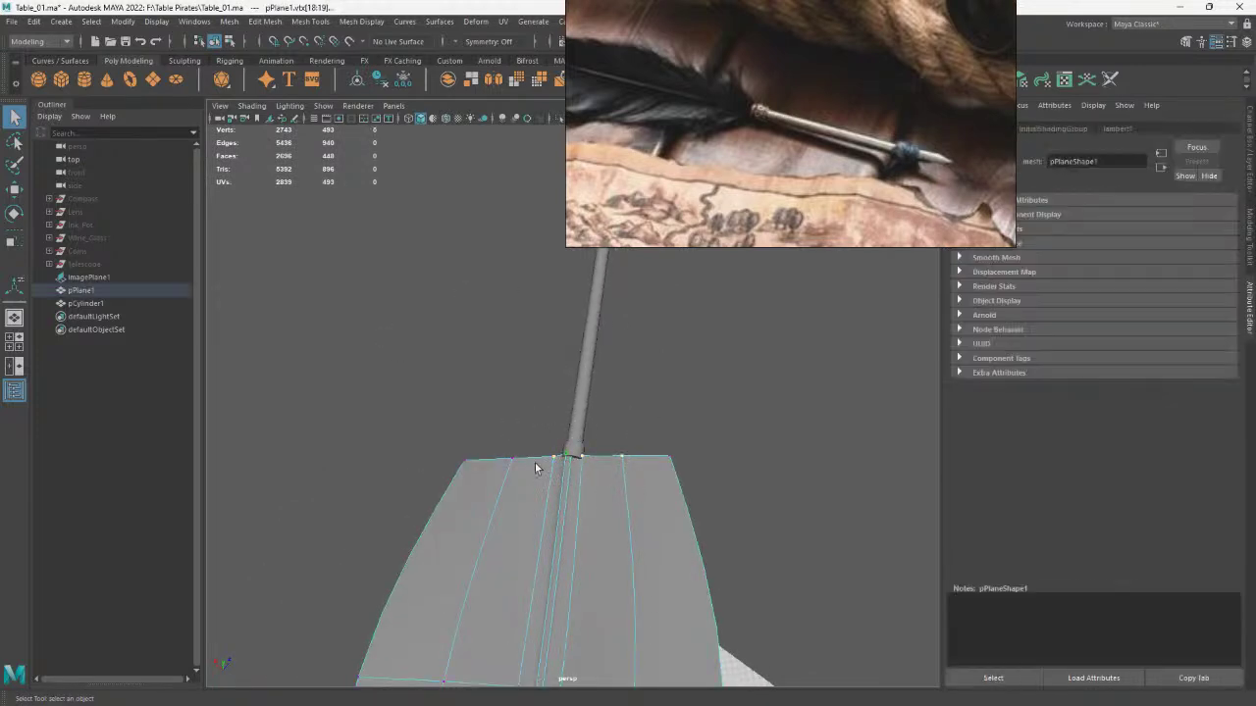
pyautogui.press('w')
pyautogui.moveTo(578, 470); pyautogui.dragTo(552, 450, button='right')
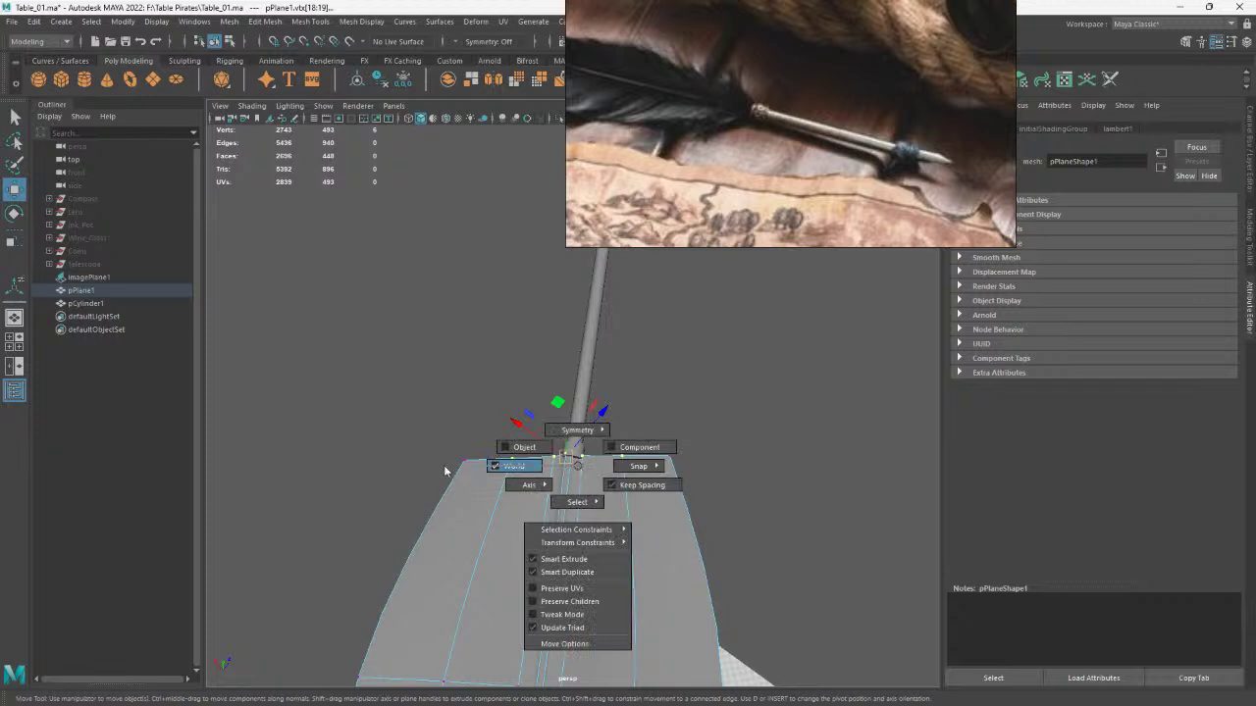
pyautogui.keyDown('alt'); pyautogui.moveTo(552, 450); pyautogui.dragTo(581, 430); pyautogui.keyUp('alt')
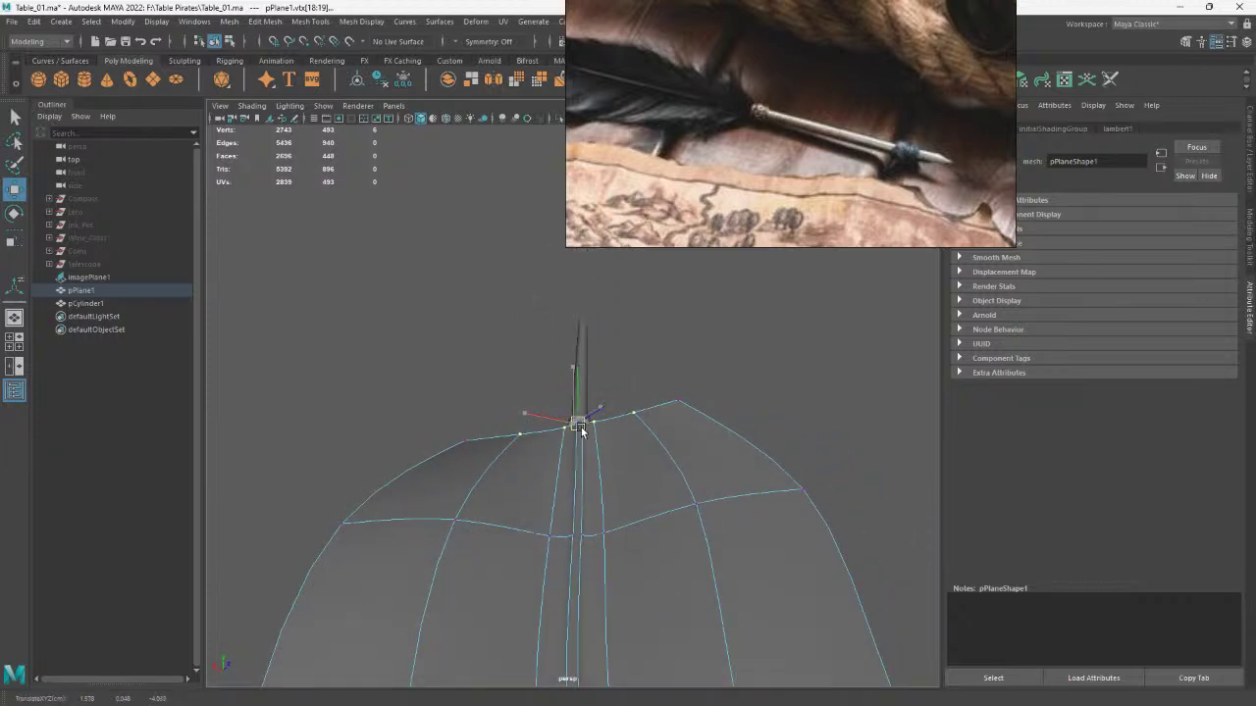
# Return pPlane1 to Object Mode and check the vane joined to the shaft
pyautogui.moveTo(577, 378); pyautogui.dragTo(720, 298, button='right')
pyautogui.moveTo(720, 298)
pyautogui.keyDown('alt'); pyautogui.mouseDown()
pyautogui.moveTo(681, 446)
pyautogui.moveTo(504, 421)
pyautogui.moveTo(617, 415)
pyautogui.moveTo(647, 478)
pyautogui.moveTo(432, 345)
pyautogui.mouseUp(); pyautogui.keyUp('alt')
pyautogui.click(431, 344)
pyautogui.scroll(3, 701, 482)
pyautogui.scroll(2, 700, 481)
pyautogui.click(535, 387)
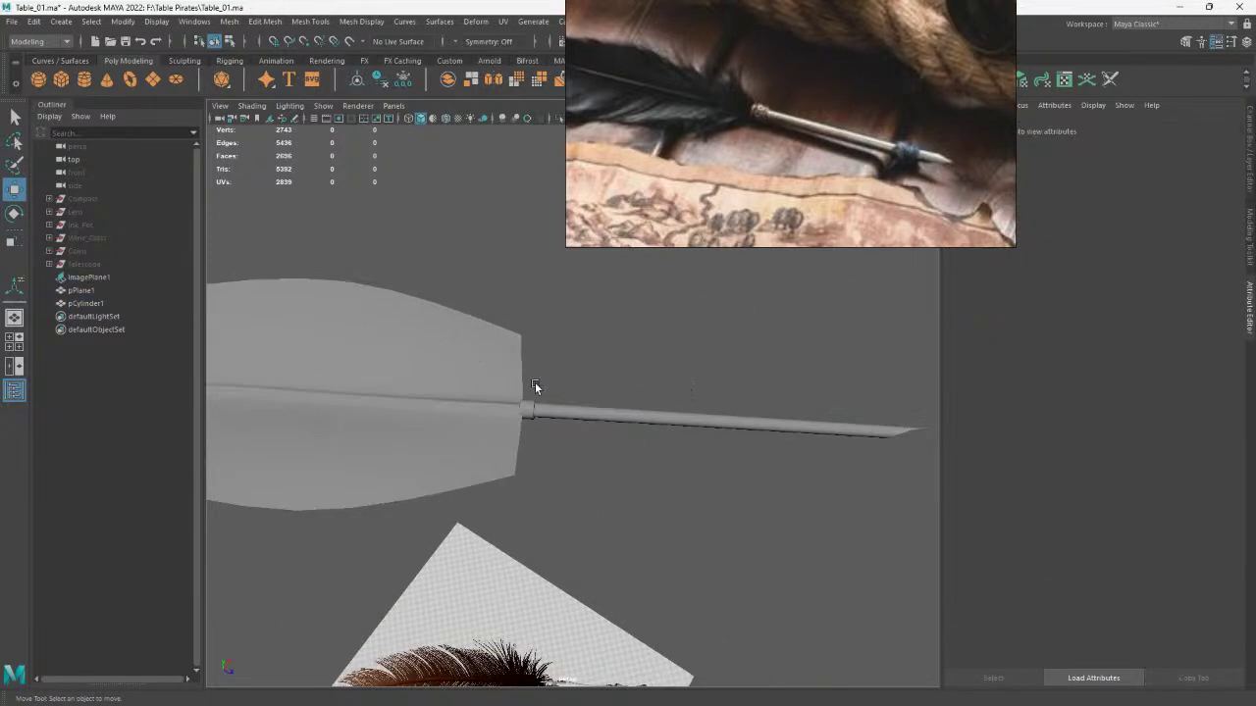
pyautogui.scroll(-2, 535, 386)
pyautogui.moveTo(382, 265); pyautogui.dragTo(479, 410)
pyautogui.scroll(1, 601, 297)
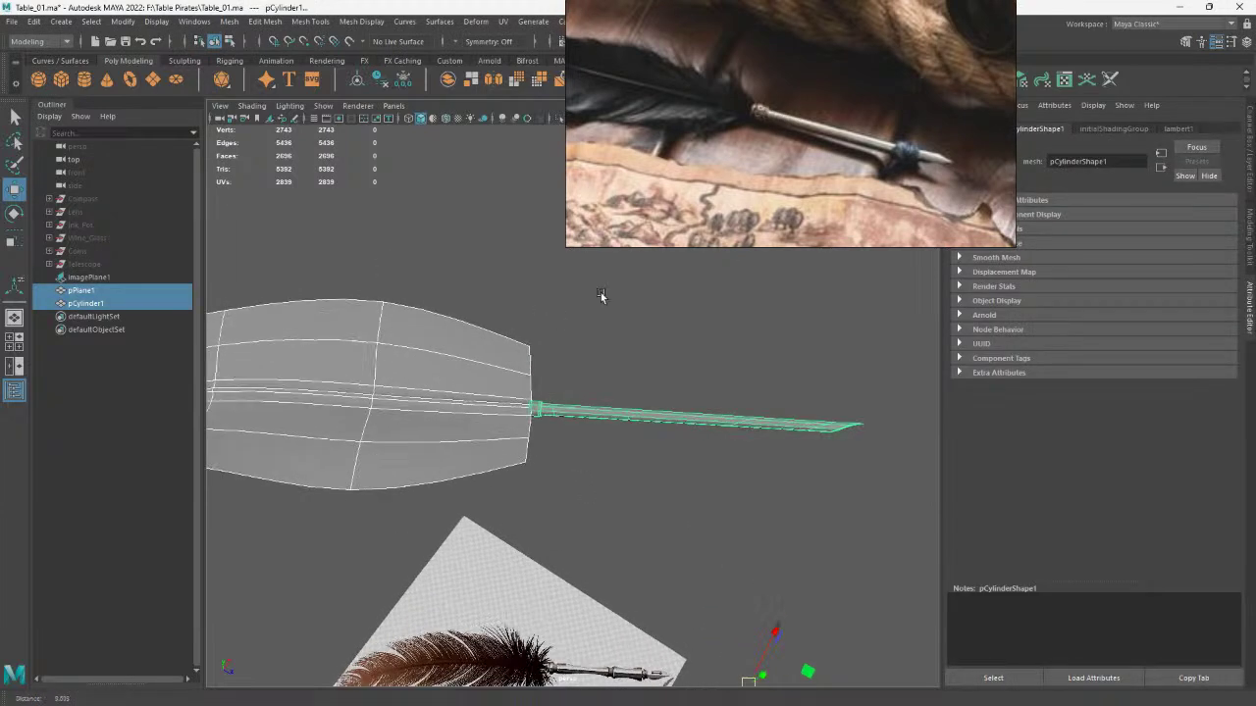
pyautogui.click(626, 274)
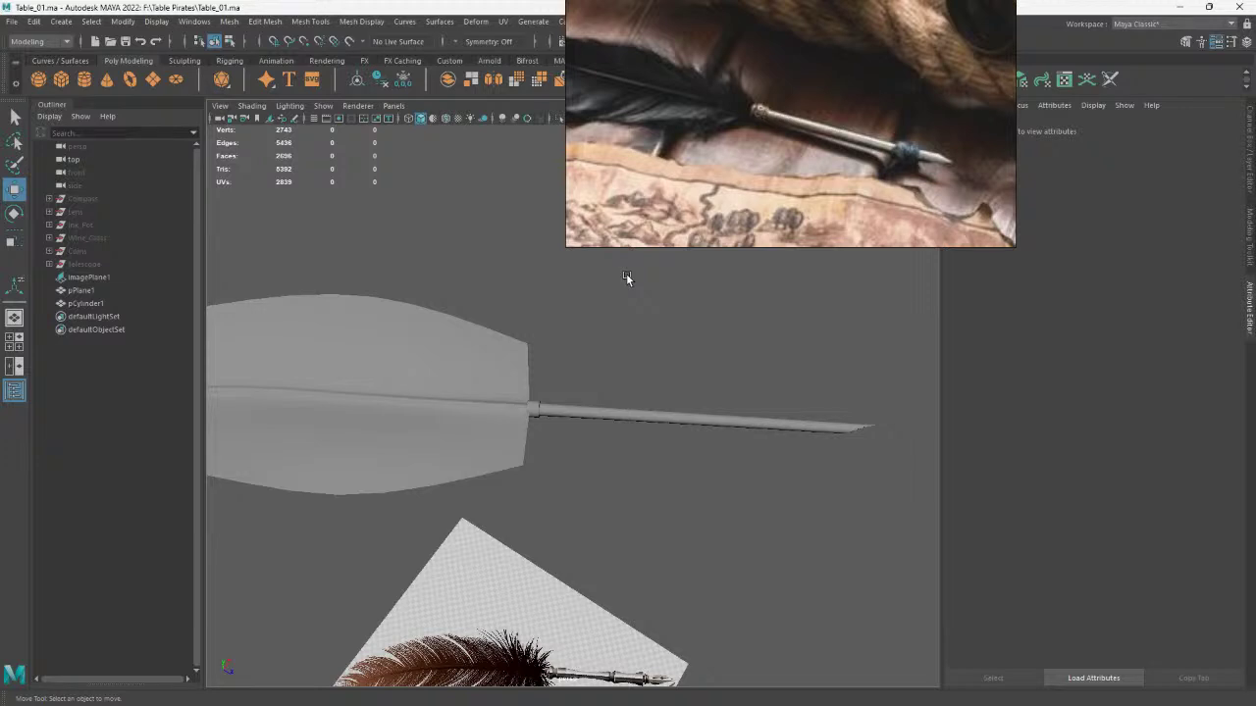
# Select the shaft's left-end vertices and nudge them slightly left into the feather
pyautogui.click(535, 412)
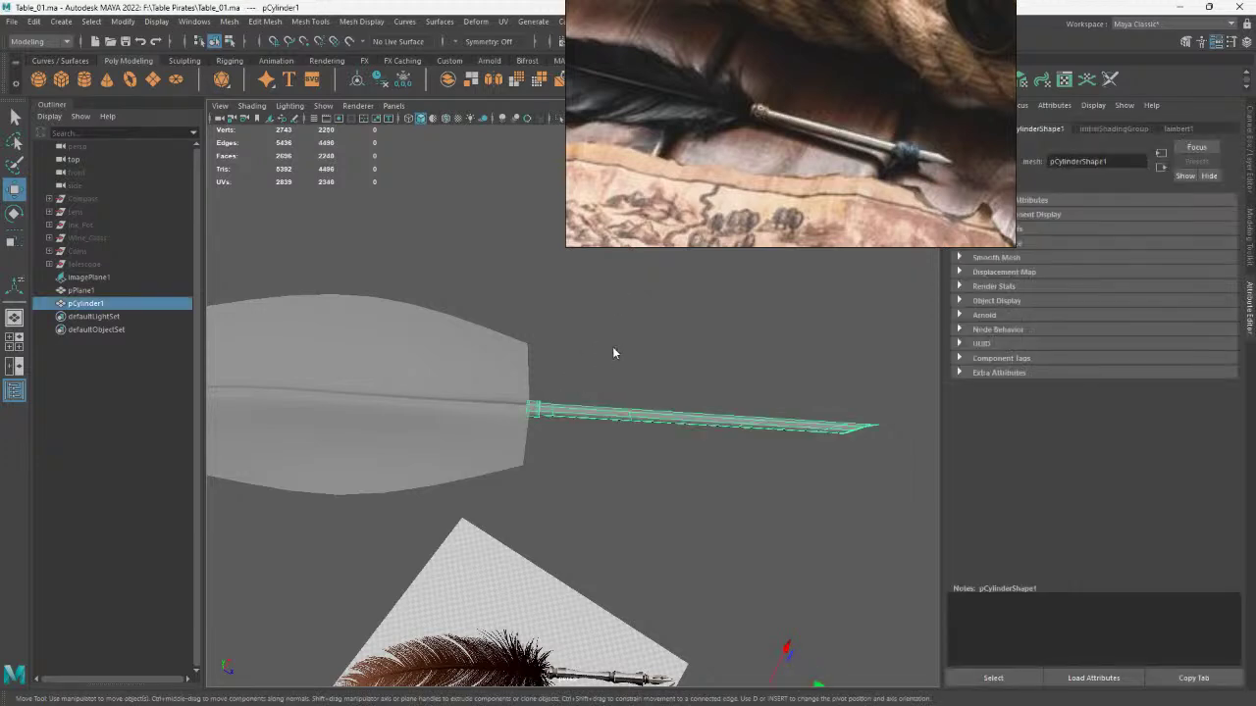
pyautogui.moveTo(560, 331); pyautogui.dragTo(547, 331, button='right')
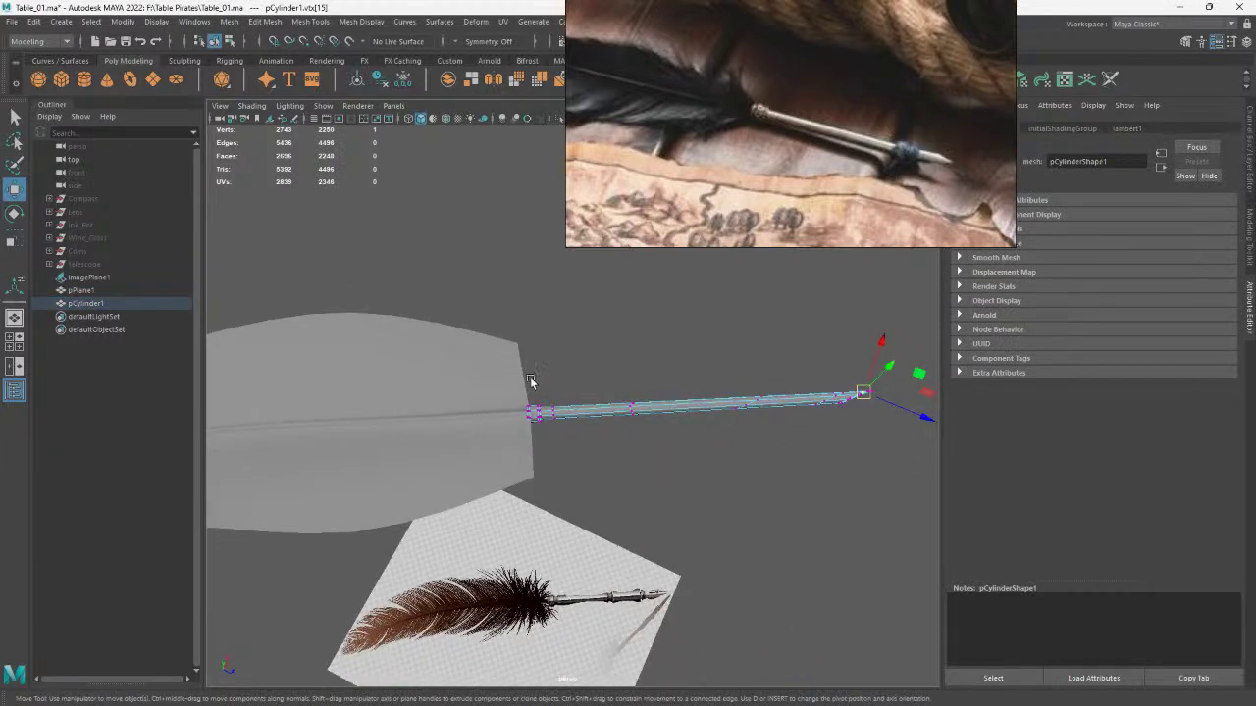
pyautogui.moveTo(530, 381); pyautogui.dragTo(598, 479)
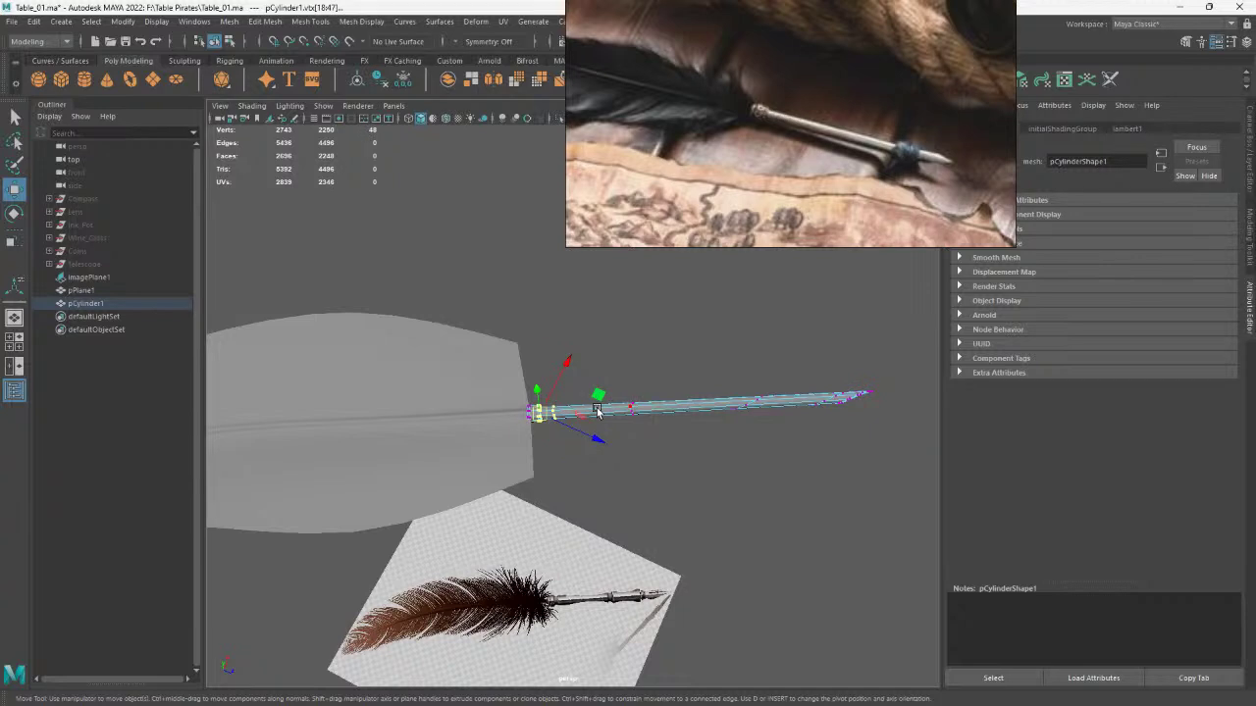
pyautogui.moveTo(597, 411); pyautogui.dragTo(530, 412)
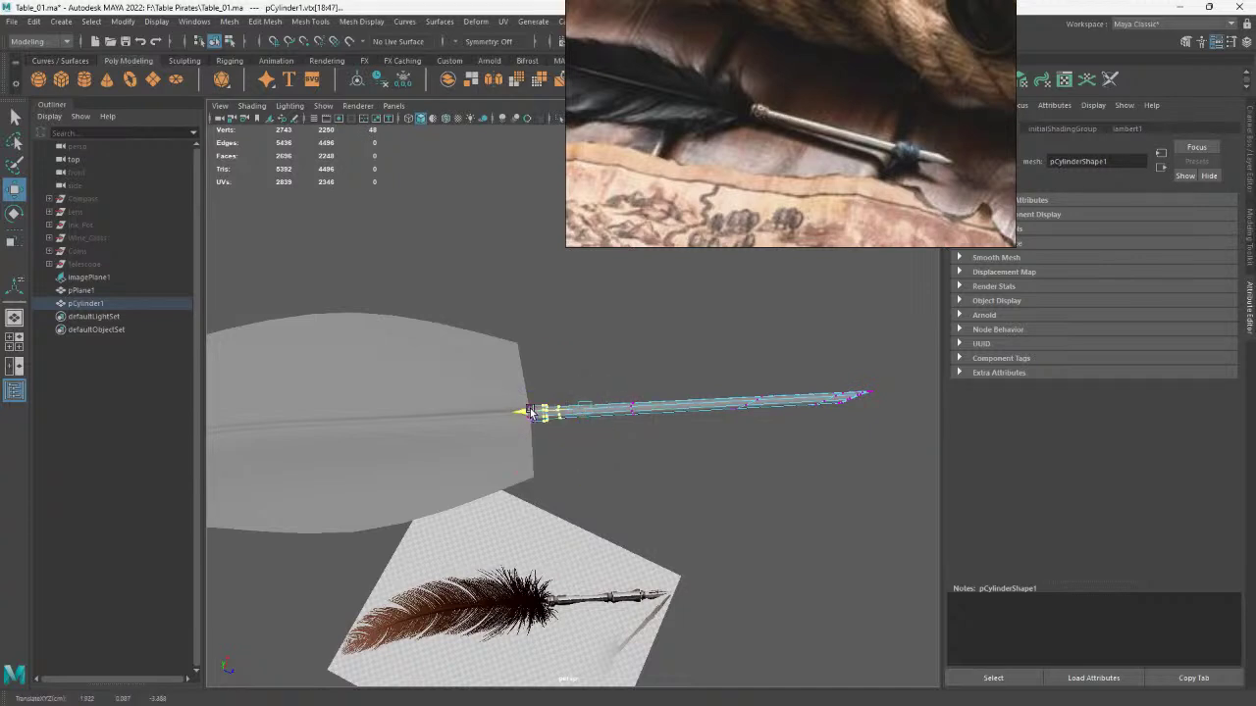
pyautogui.press('F8')
# Reselect only the quill shaft and switch it to face selection near the tip
pyautogui.click(673, 290)
pyautogui.scroll(3, 667, 435)
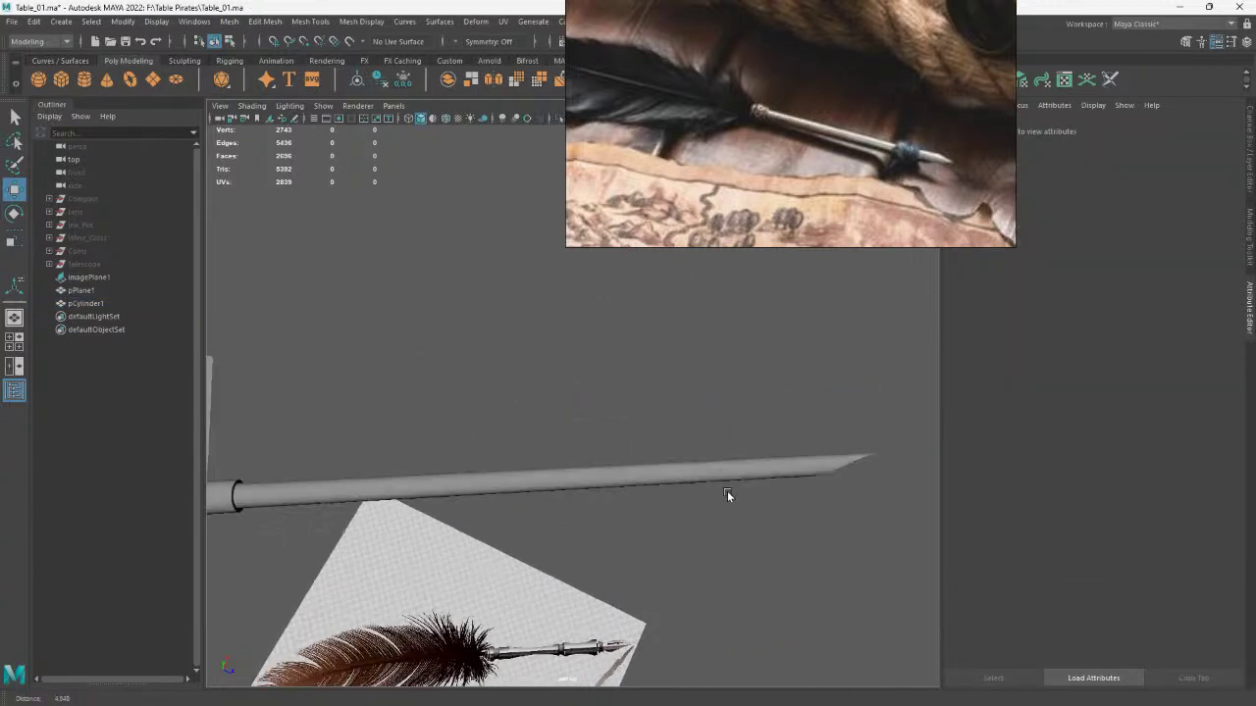
pyautogui.scroll(3, 729, 499)
pyautogui.moveTo(660, 405); pyautogui.dragTo(742, 560)
pyautogui.scroll(-5, 726, 580)
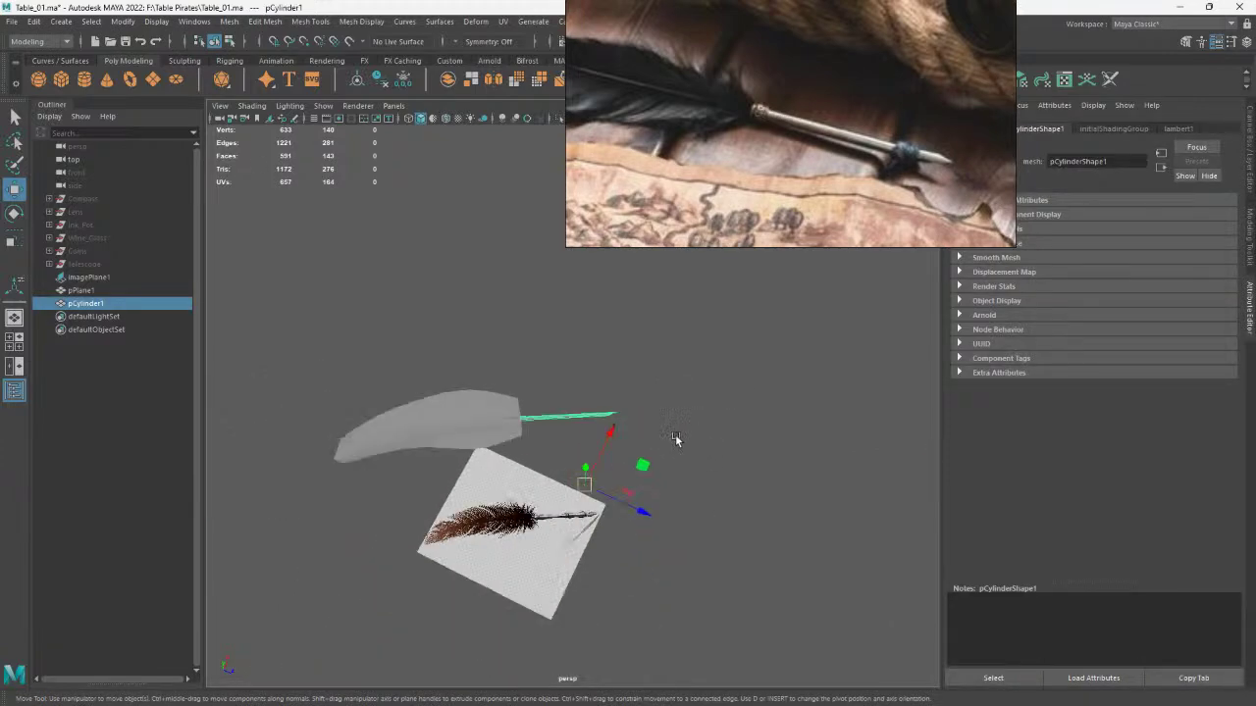
pyautogui.keyDown('shift'); pyautogui.click(579, 530); pyautogui.keyUp('shift')
pyautogui.scroll(5, 647, 471)
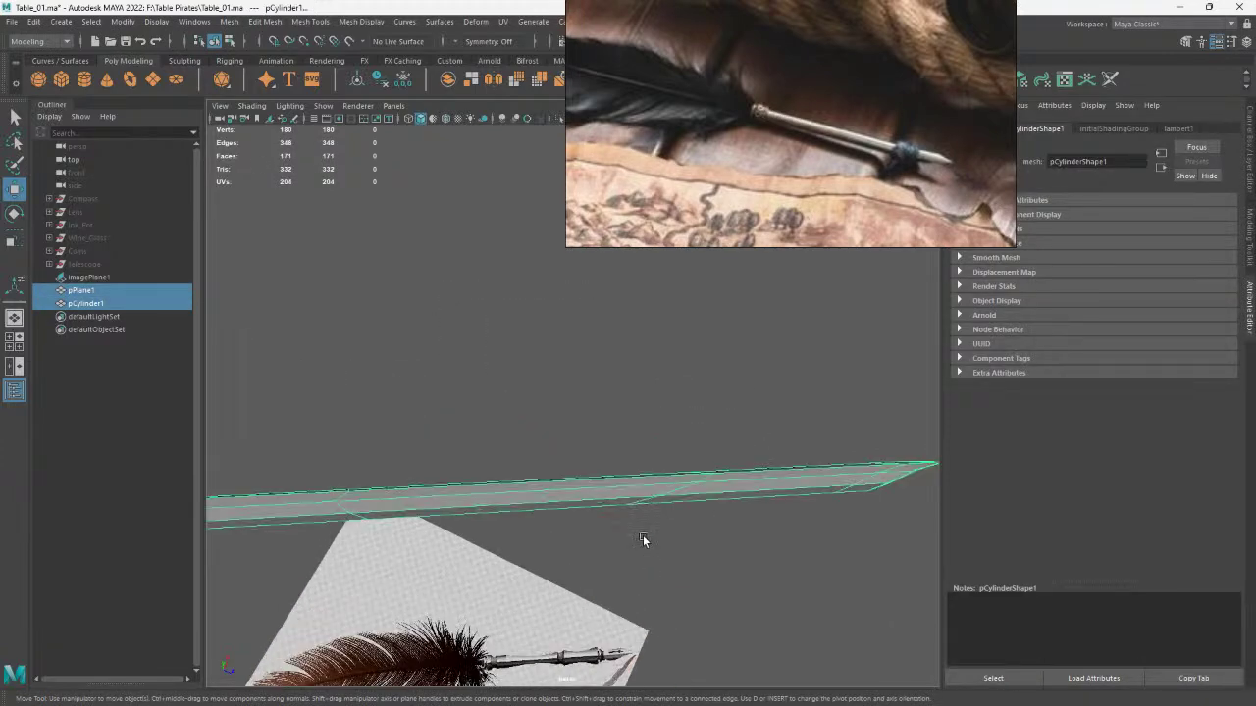
pyautogui.click(684, 463)
pyautogui.click(735, 468)
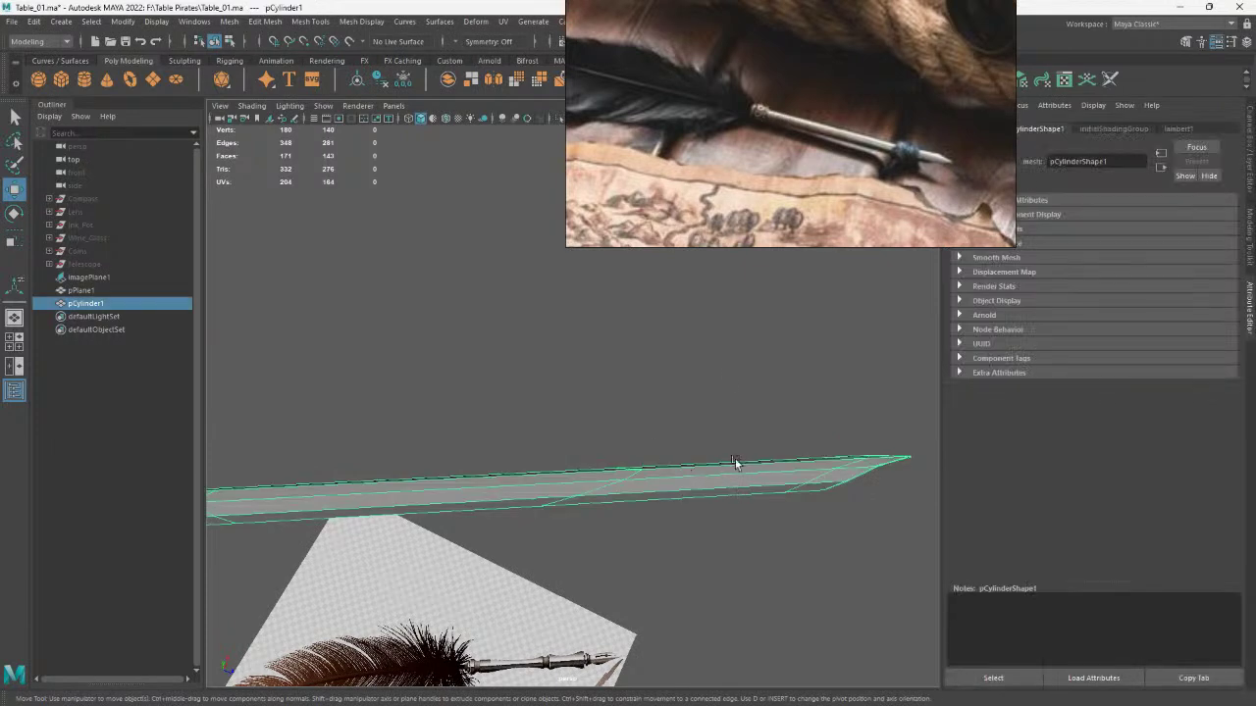
pyautogui.moveTo(735, 468)
pyautogui.mouseDown(button='right')
pyautogui.moveTo(731, 374)
pyautogui.moveTo(716, 621)
pyautogui.mouseUp(button='right')
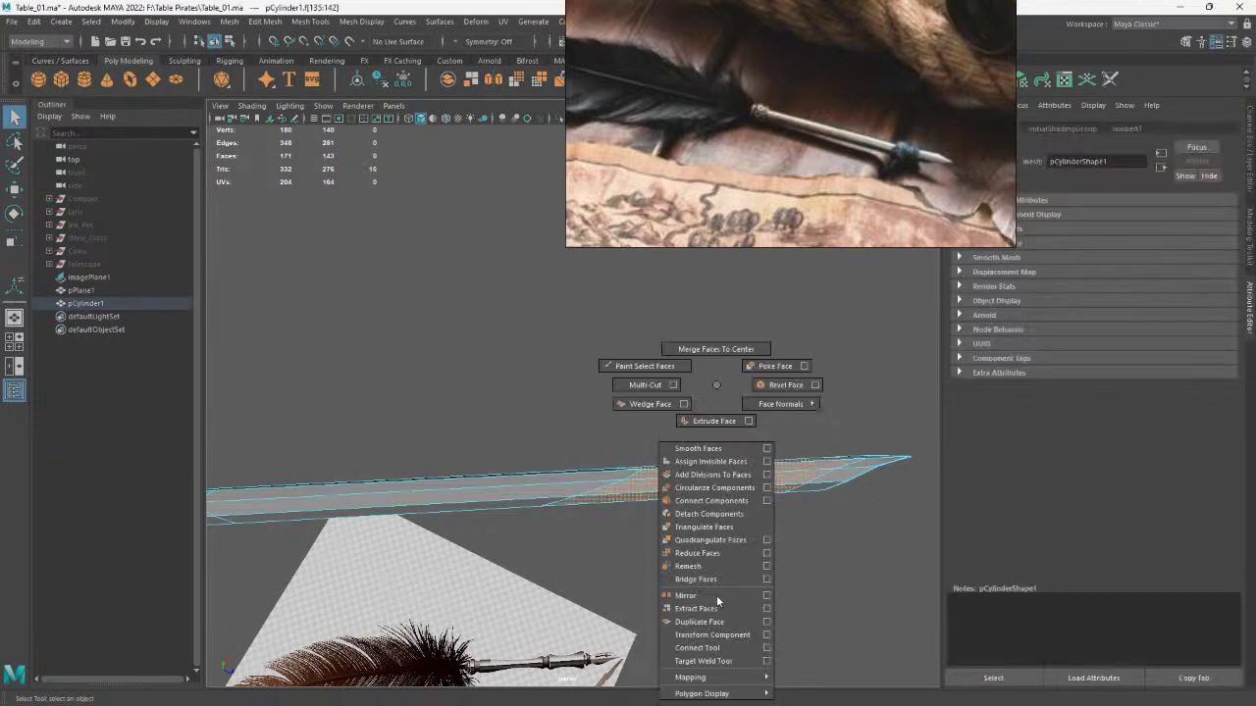
# Duplicate the selected shaft faces and scale down the vertices at one end of the strip
pyautogui.click(448, 414)
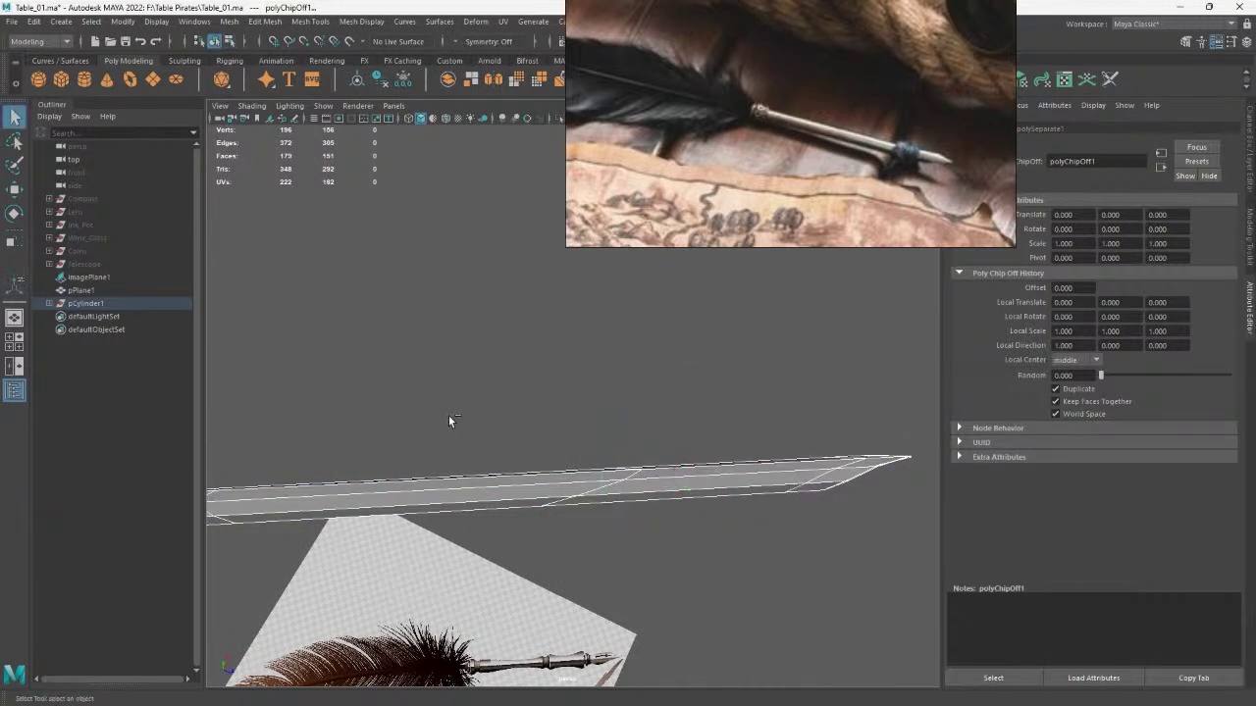
pyautogui.moveTo(650, 297); pyautogui.dragTo(480, 268, button='right')
pyautogui.moveTo(477, 343); pyautogui.dragTo(686, 575)
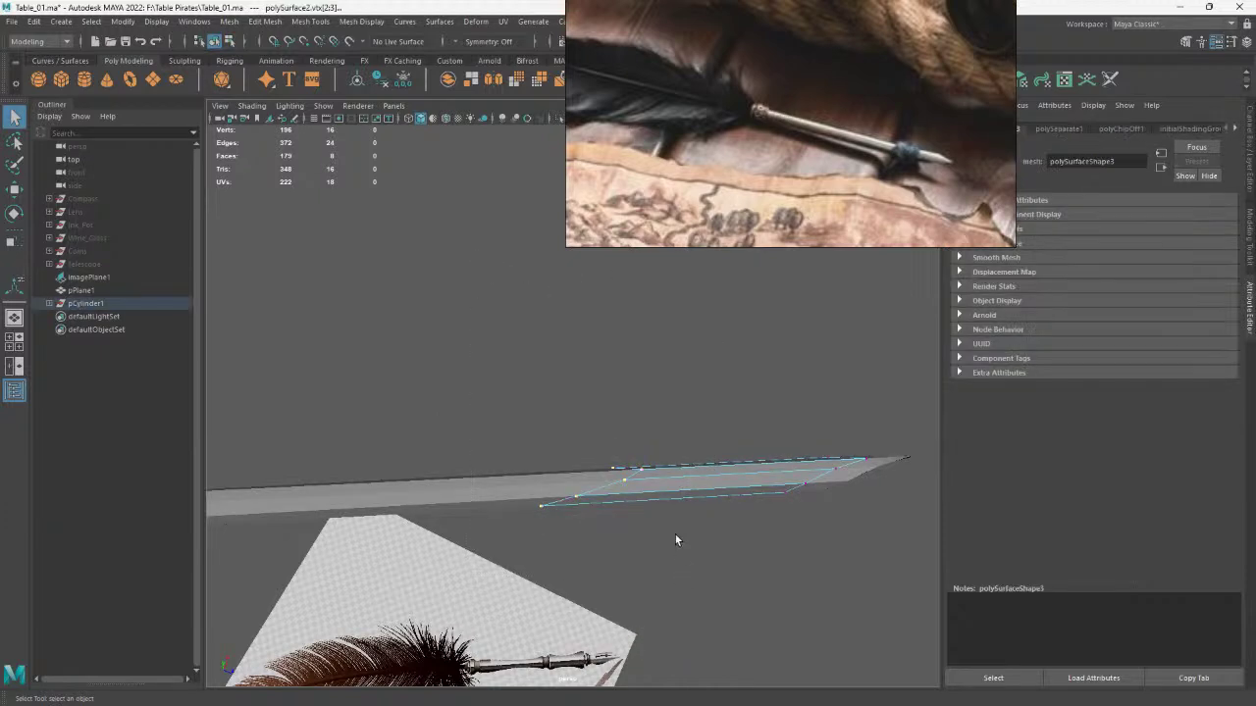
pyautogui.press('e')
pyautogui.press('r')
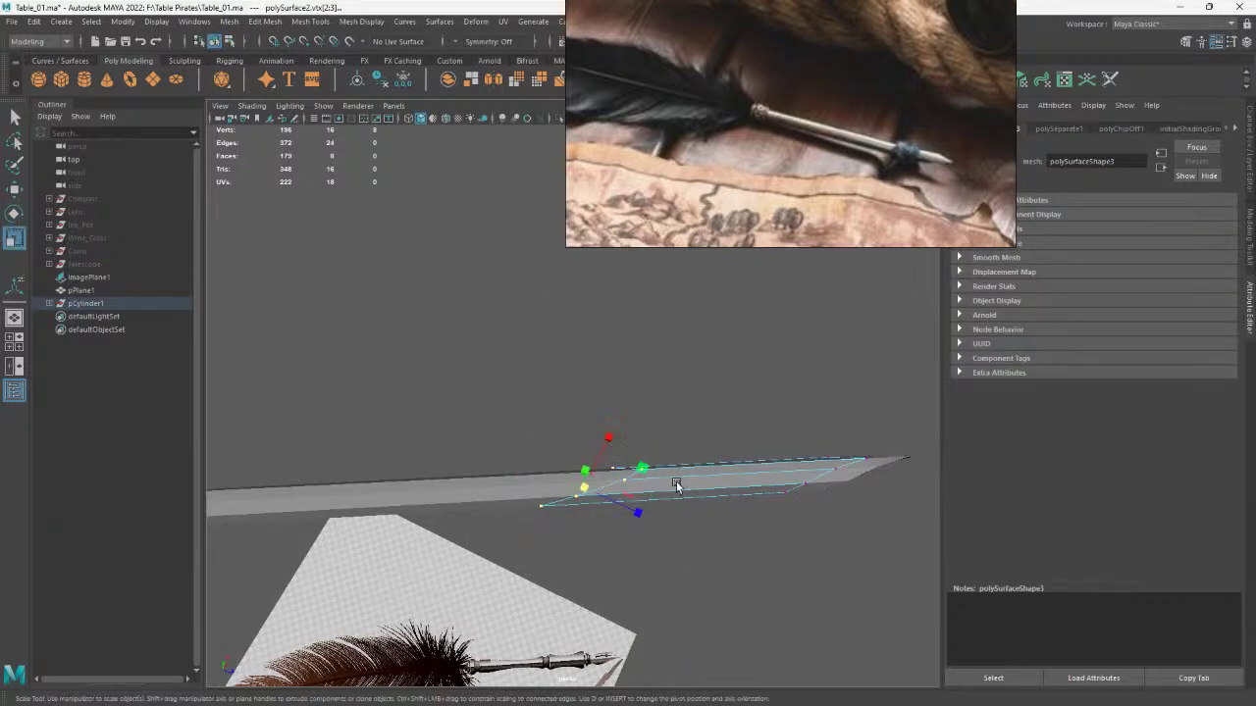
pyautogui.press('d')
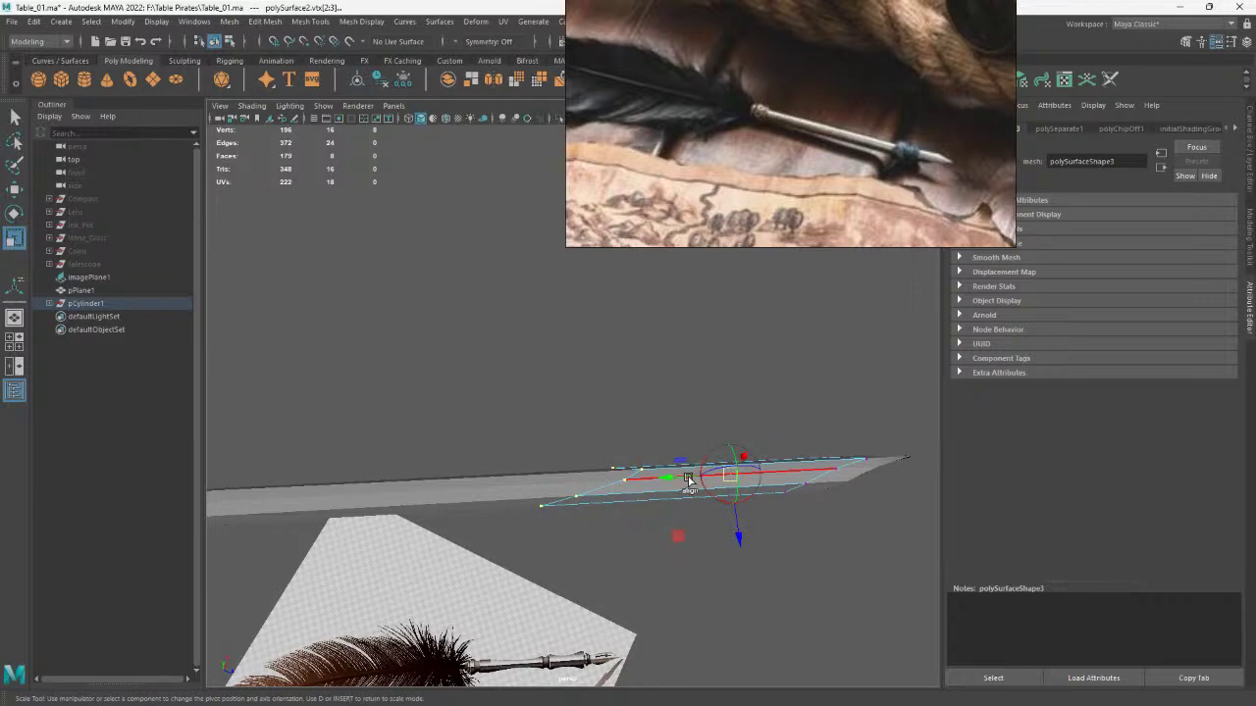
pyautogui.press('d')
pyautogui.moveTo(672, 480); pyautogui.dragTo(674, 479, button='middle')
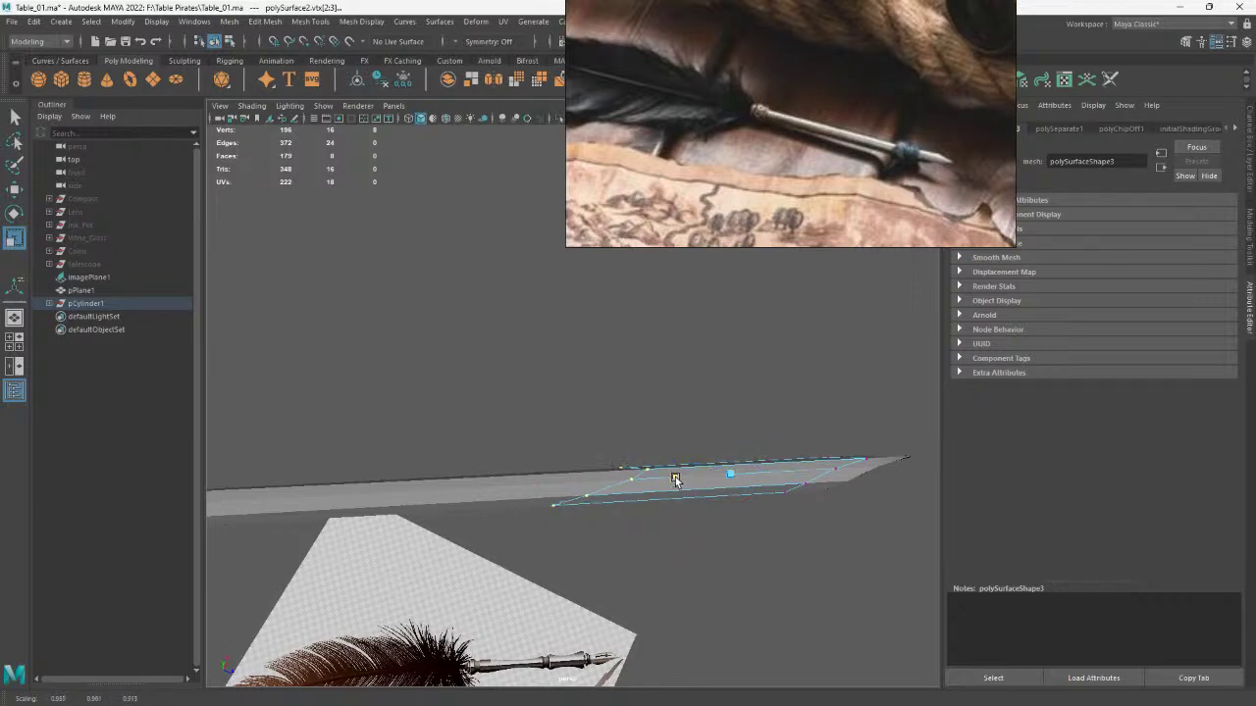
# Collapse the strip's other-end vertices in world space toward a pivot aligned to its edge
pyautogui.moveTo(764, 388); pyautogui.dragTo(891, 556)
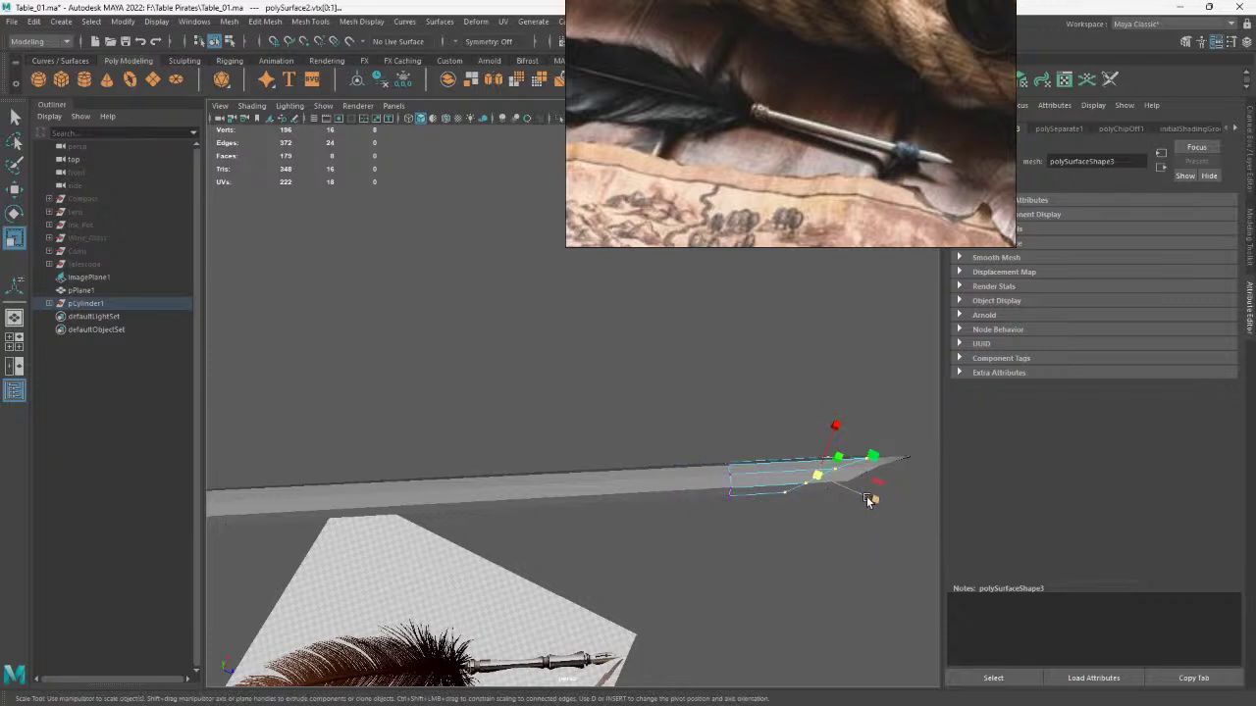
pyautogui.click(841, 482)
pyautogui.click(778, 478)
pyautogui.press('d')
pyautogui.click(775, 476)
pyautogui.press('d')
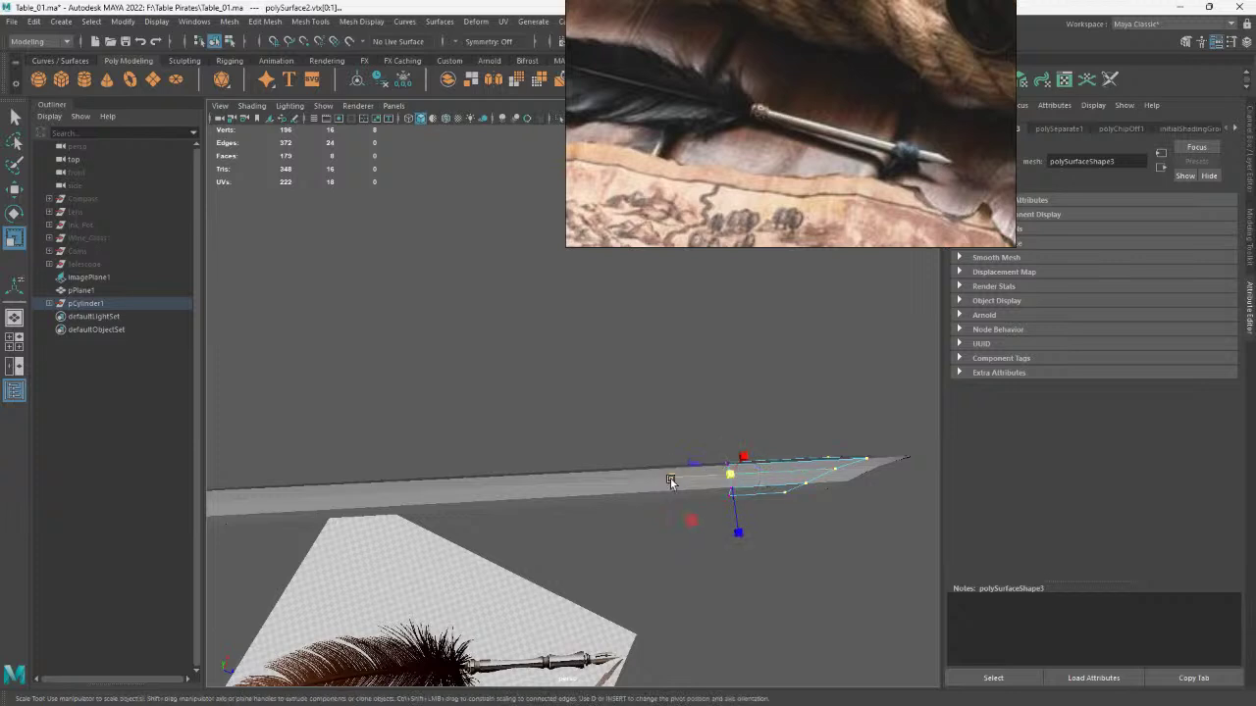
pyautogui.moveTo(711, 477); pyautogui.dragTo(735, 478)
# Slide the band's vertices along the shaft's X axis so it sits near the tip
pyautogui.press('w')
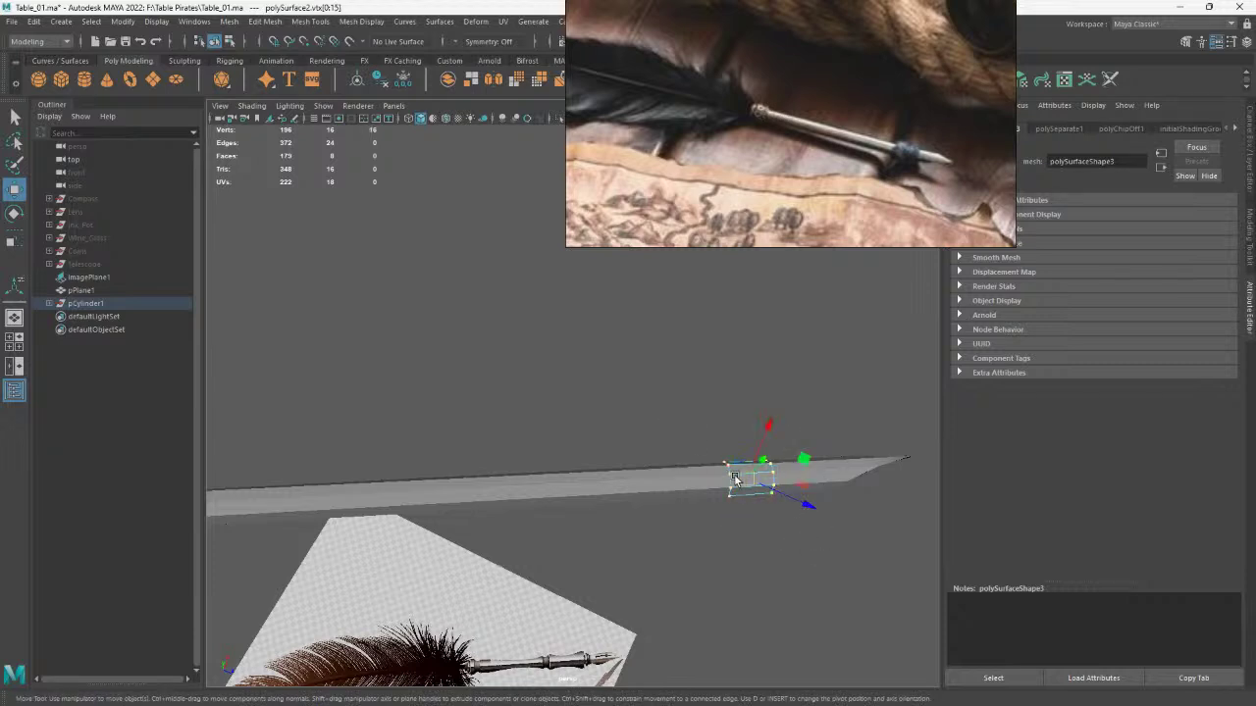
pyautogui.rightClick(757, 481)
pyautogui.press('d')
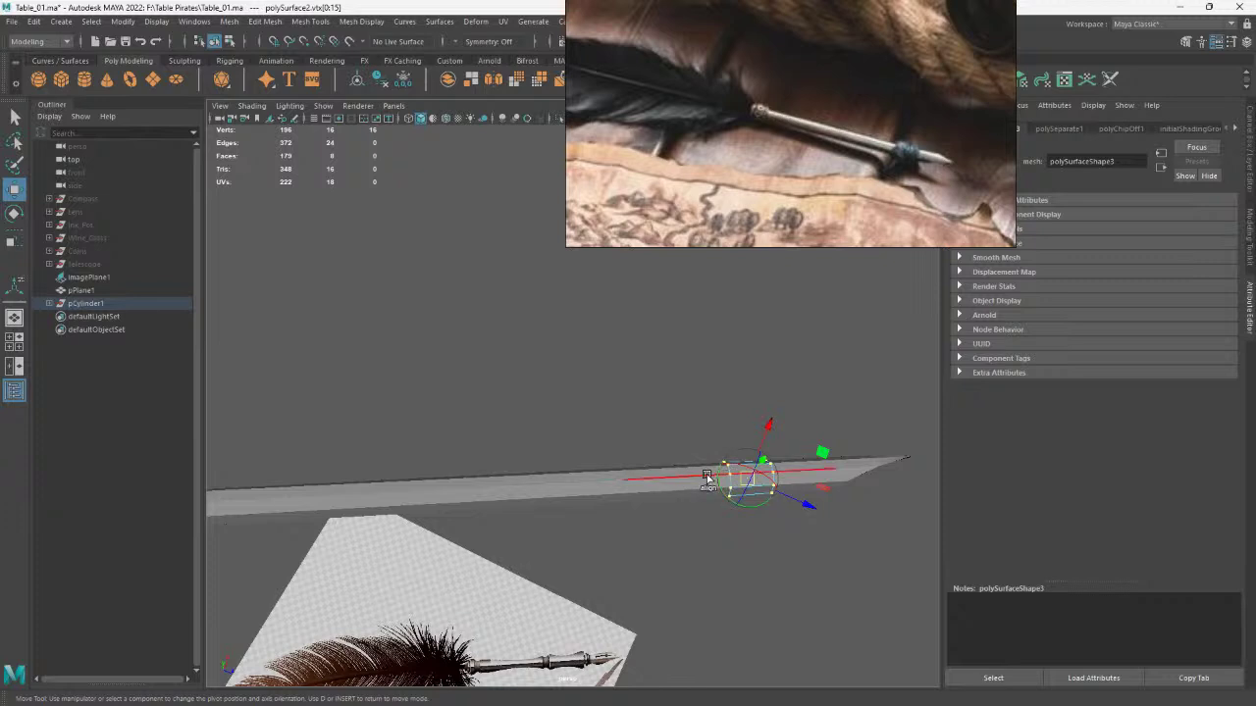
pyautogui.moveTo(728, 477); pyautogui.dragTo(672, 479)
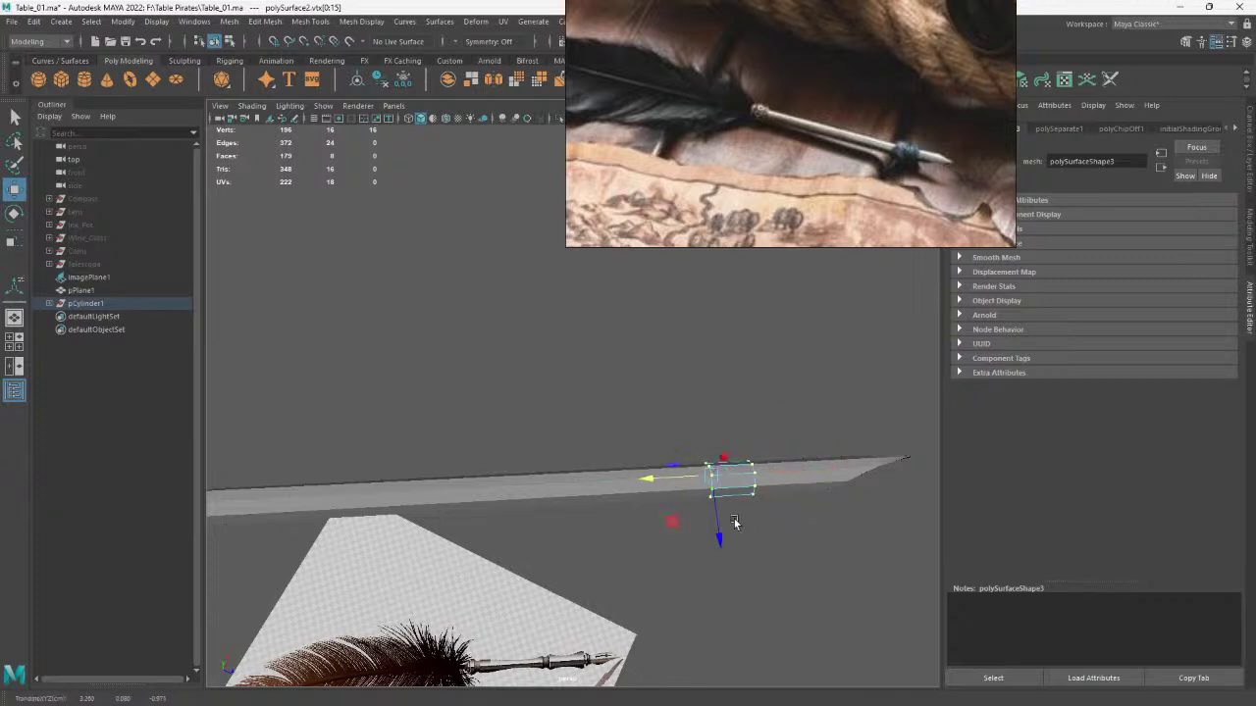
pyautogui.moveTo(733, 522)
pyautogui.keyDown('alt'); pyautogui.mouseDown()
pyautogui.moveTo(687, 471)
pyautogui.moveTo(717, 461)
pyautogui.mouseUp(); pyautogui.keyUp('alt')
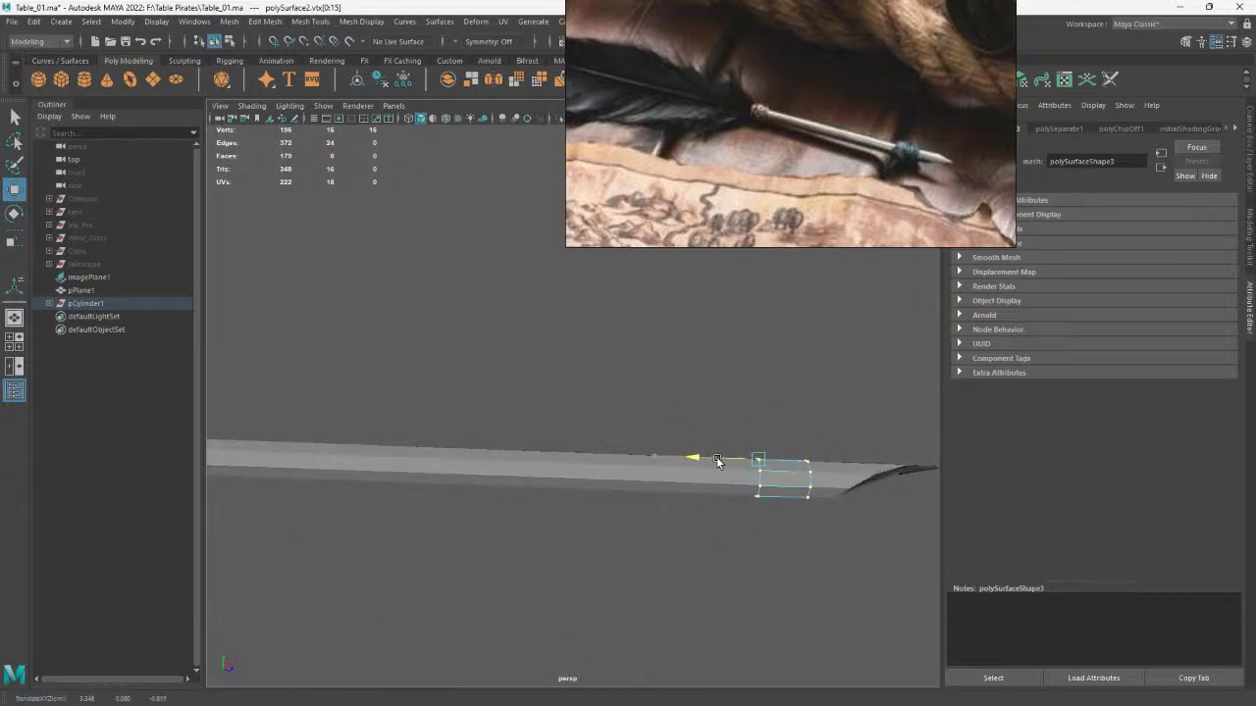
pyautogui.rightClick(713, 412)
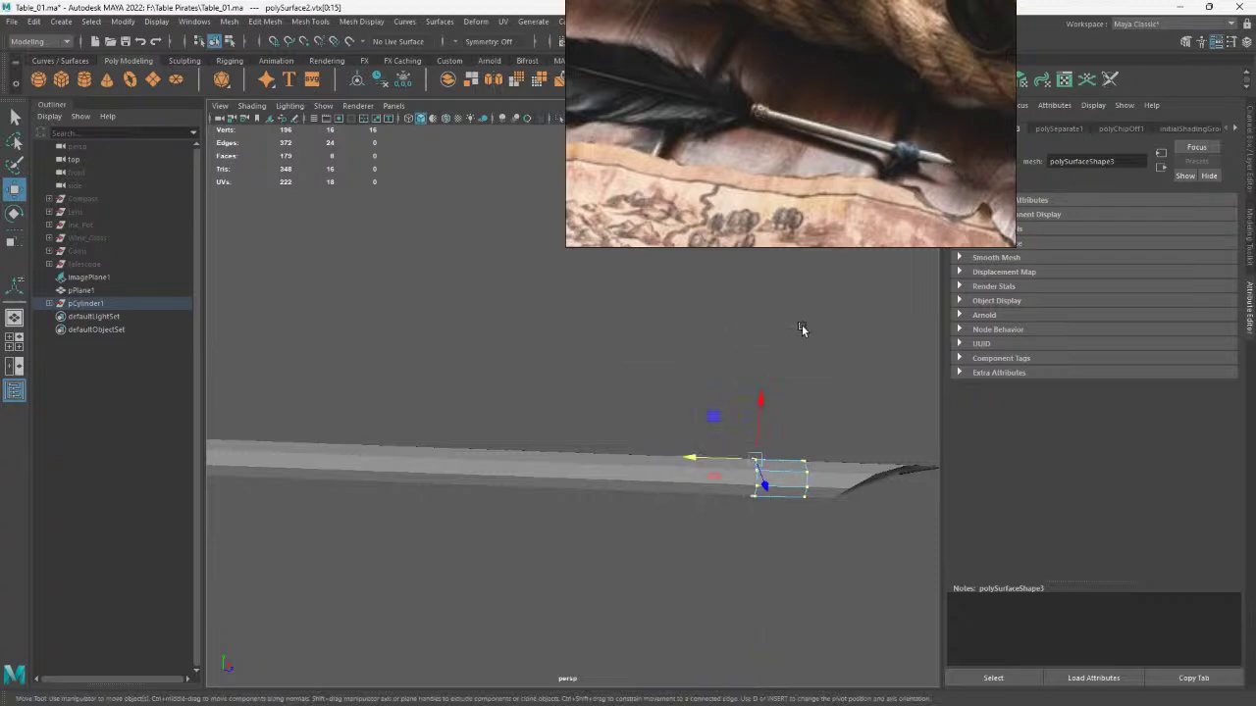
pyautogui.rightClick(740, 358)
# Extrude the band's faces outward by 0.022 along local Z to form a raised collar
pyautogui.click(804, 314)
pyautogui.hotkey('ctrl', 'e')
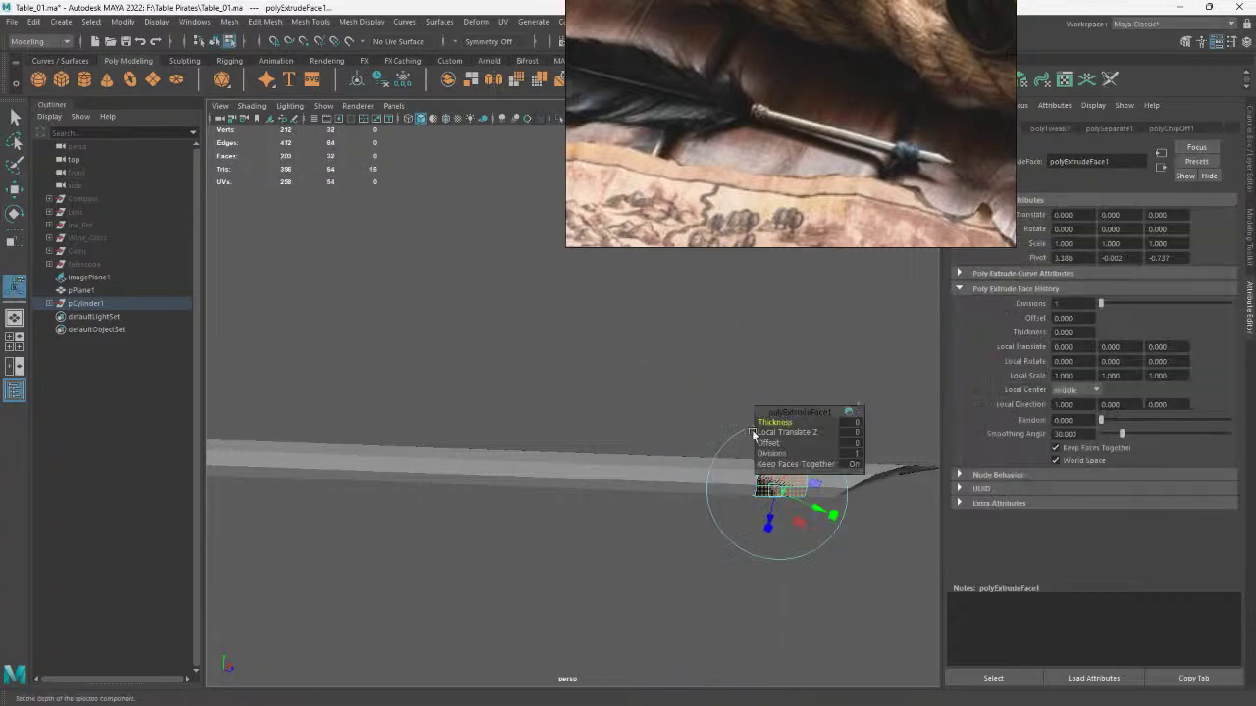
pyautogui.keyDown('alt'); pyautogui.moveTo(832, 390); pyautogui.dragTo(824, 385); pyautogui.keyUp('alt')
pyautogui.moveTo(701, 473); pyautogui.dragTo(703, 471)
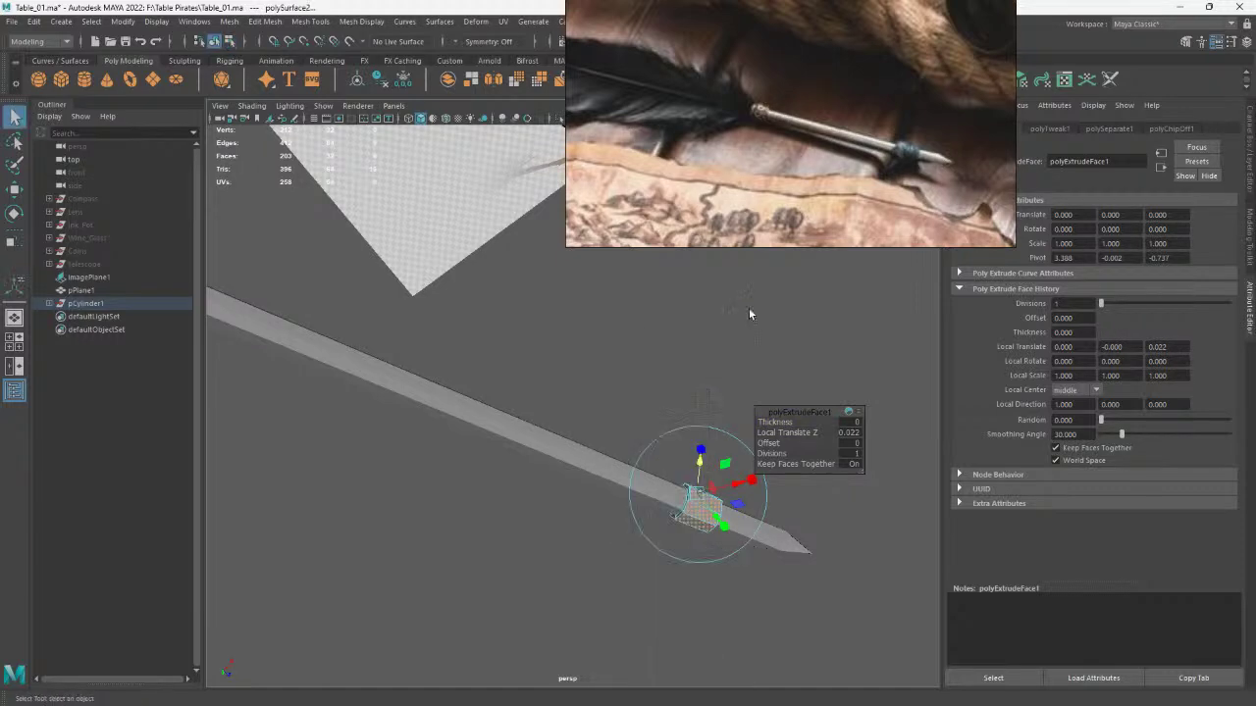
pyautogui.click(751, 445)
# Check the quill from another angle and select the feather mesh
pyautogui.click(705, 511)
pyautogui.moveTo(704, 513)
pyautogui.keyDown('alt'); pyautogui.mouseDown()
pyautogui.moveTo(664, 507)
pyautogui.moveTo(695, 418)
pyautogui.moveTo(633, 479)
pyautogui.moveTo(569, 443)
pyautogui.moveTo(703, 487)
pyautogui.moveTo(676, 465)
pyautogui.mouseUp(); pyautogui.keyUp('alt')
pyautogui.click(696, 418)
pyautogui.moveTo(307, 282); pyautogui.dragTo(706, 477)
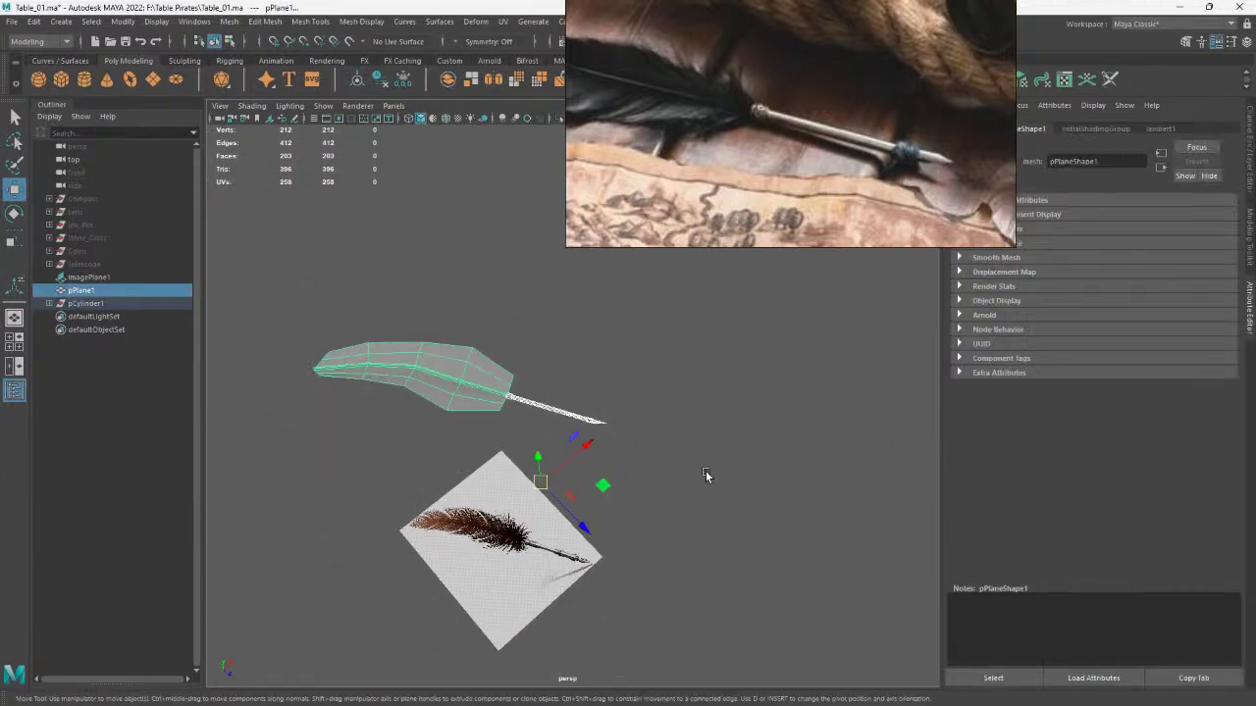
# Orbit around the quill, select the feather mesh and save the scene
pyautogui.keyDown('alt'); pyautogui.moveTo(496, 424); pyautogui.dragTo(745, 418, button='right'); pyautogui.keyUp('alt')
pyautogui.click(746, 420)
pyautogui.hotkey('ctrl', 's')
pyautogui.press('w')
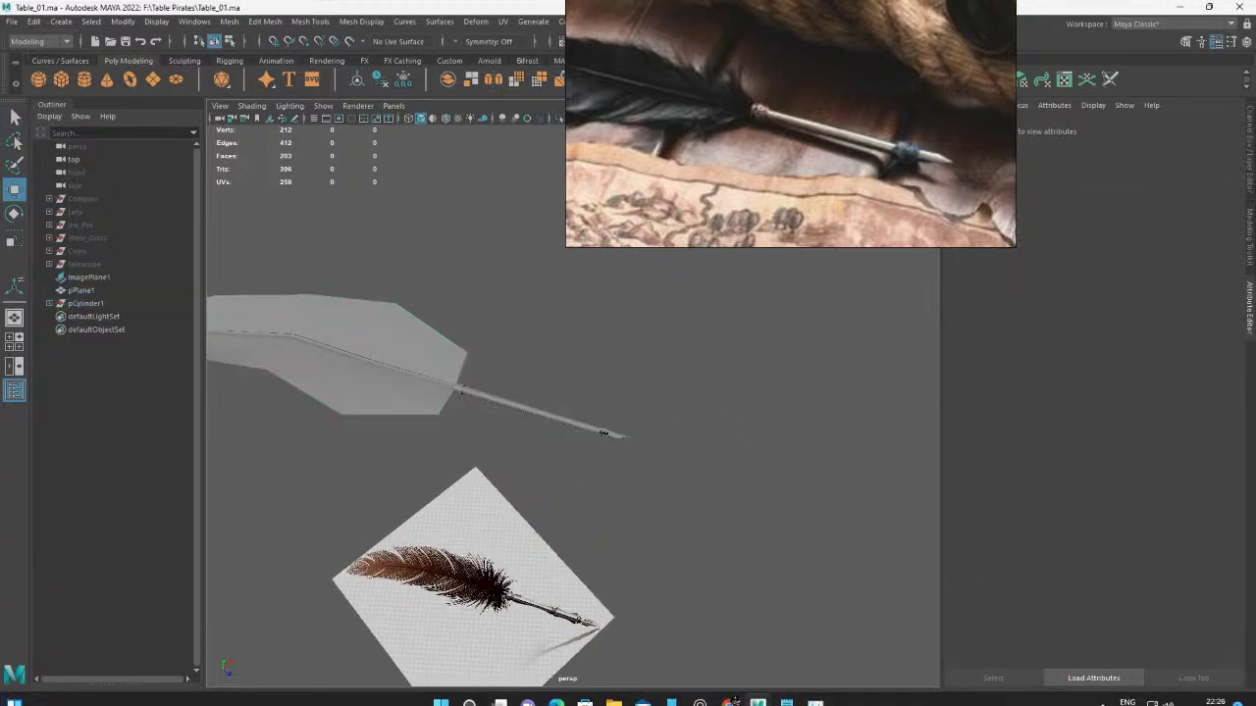
pyautogui.moveTo(745, 420)
pyautogui.keyDown('alt'); pyautogui.mouseDown()
pyautogui.moveTo(703, 431)
pyautogui.moveTo(405, 334)
pyautogui.moveTo(528, 411)
pyautogui.moveTo(569, 412)
pyautogui.mouseUp(); pyautogui.keyUp('alt')
pyautogui.moveTo(353, 363); pyautogui.dragTo(793, 534)
pyautogui.hotkey('ctrl', 's')
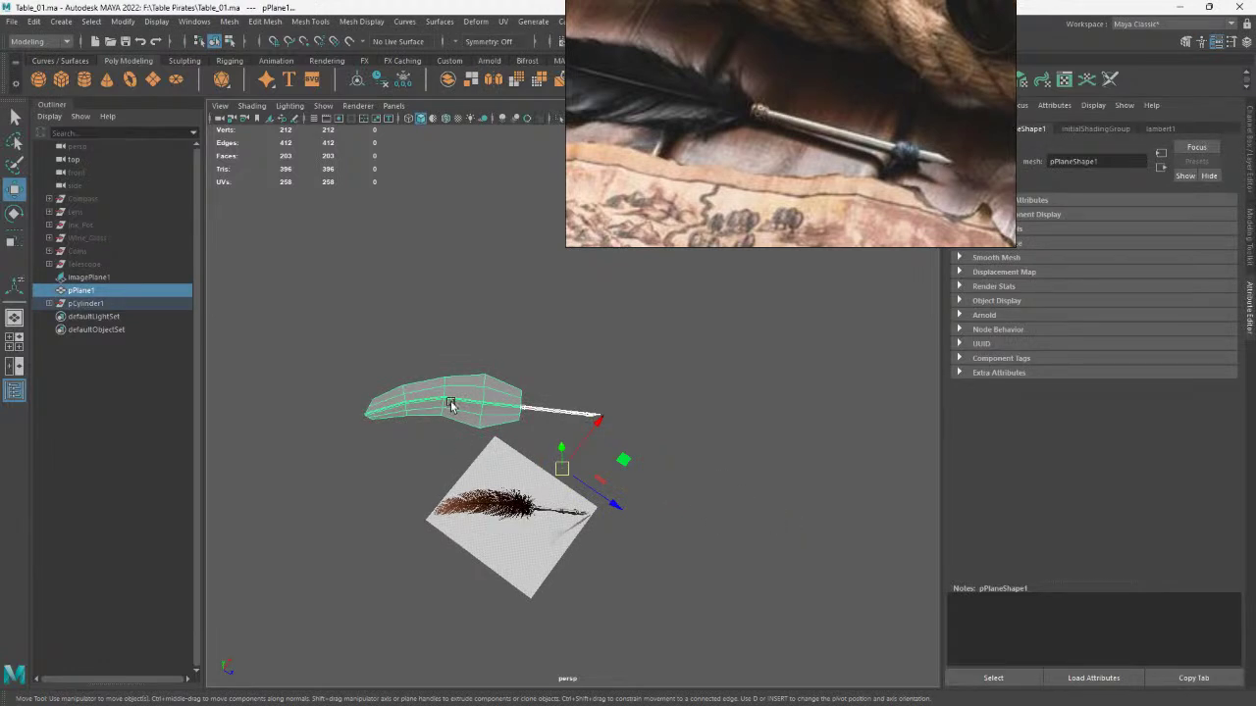
# Delete the Ref layer and the reference image plane, leaving only the quill
pyautogui.click(1253, 175)
pyautogui.click(995, 560)
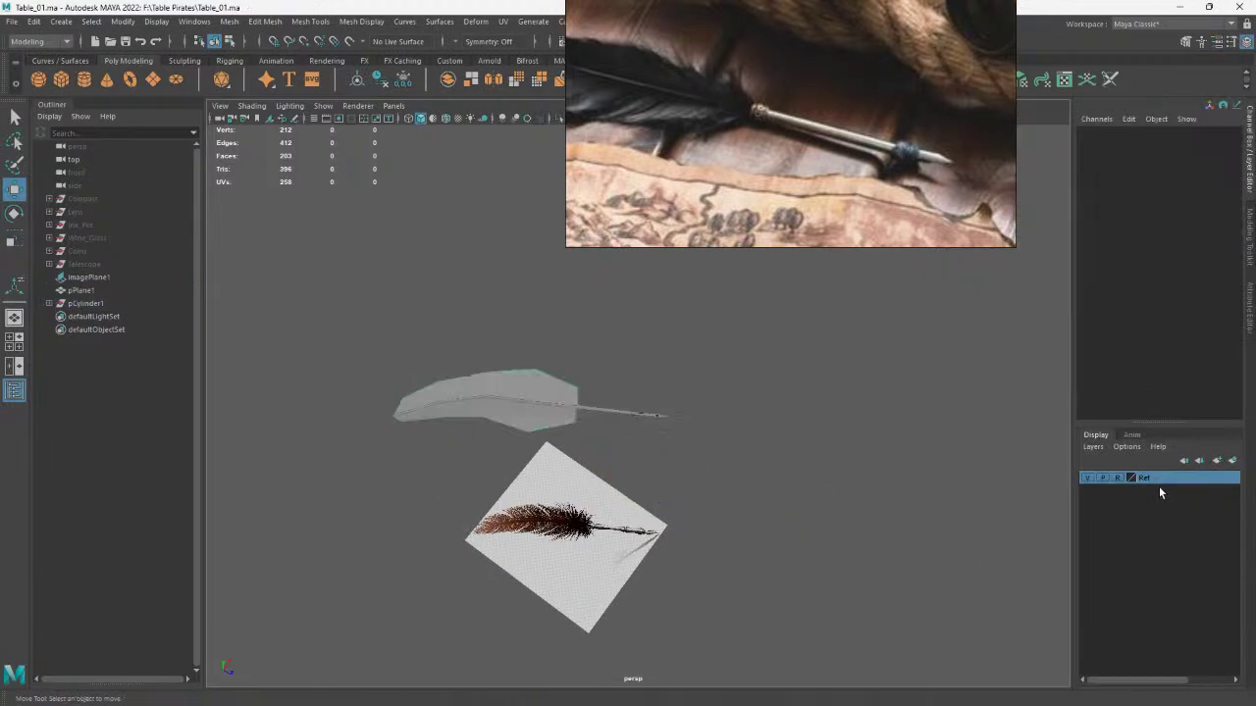
pyautogui.rightClick(1160, 477)
pyautogui.click(1144, 607)
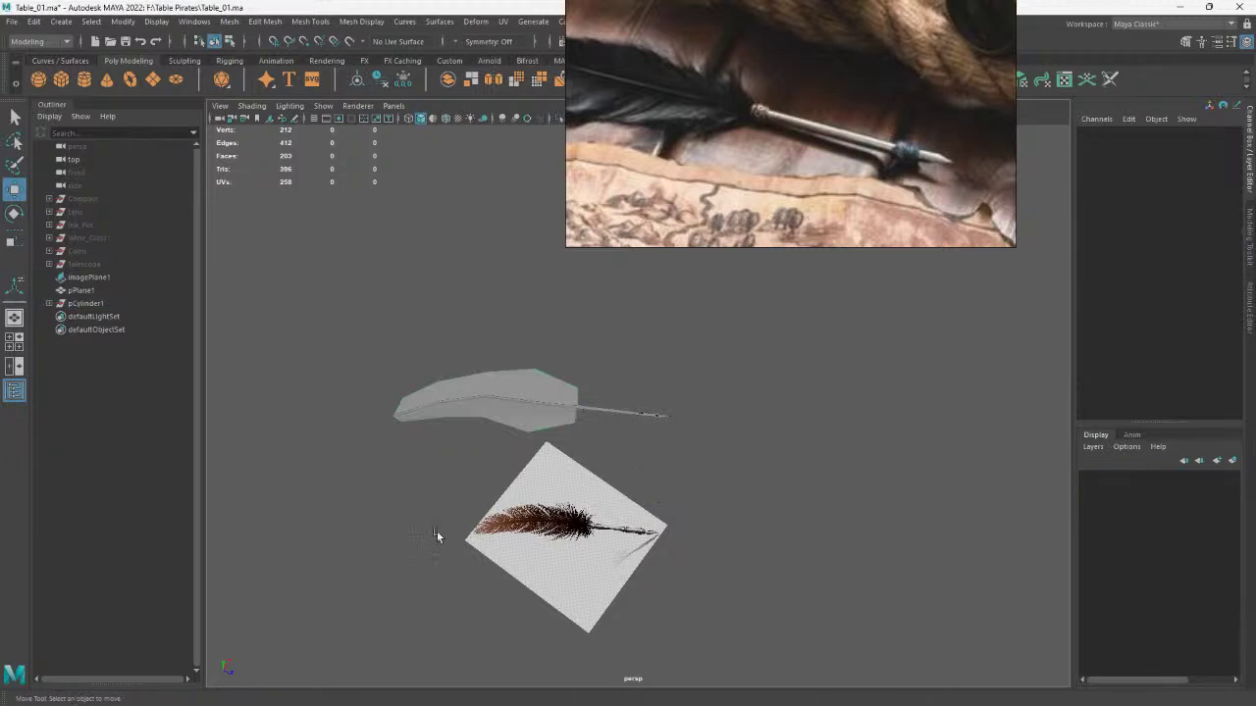
pyautogui.click(479, 535)
pyautogui.press('Delete')
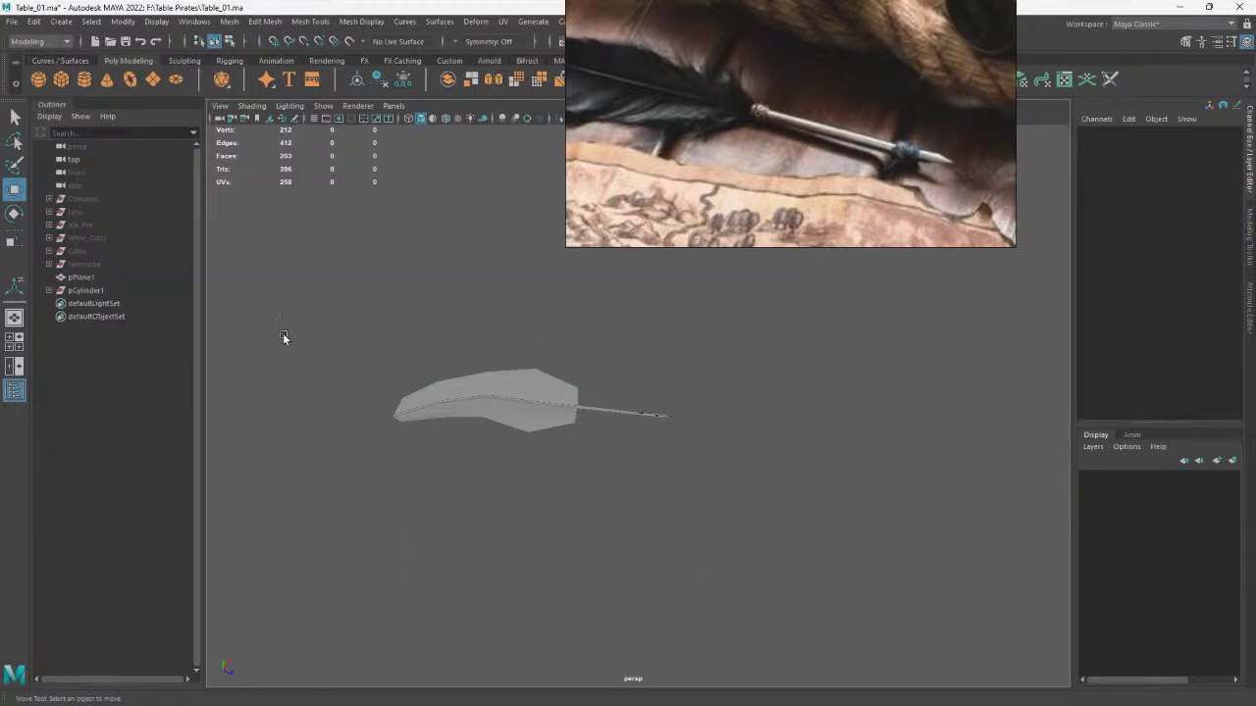
# Select pPlane1 with both quill pieces and delete the leftover pCylinder1
pyautogui.moveTo(283, 337); pyautogui.dragTo(810, 504)
pyautogui.press('g')
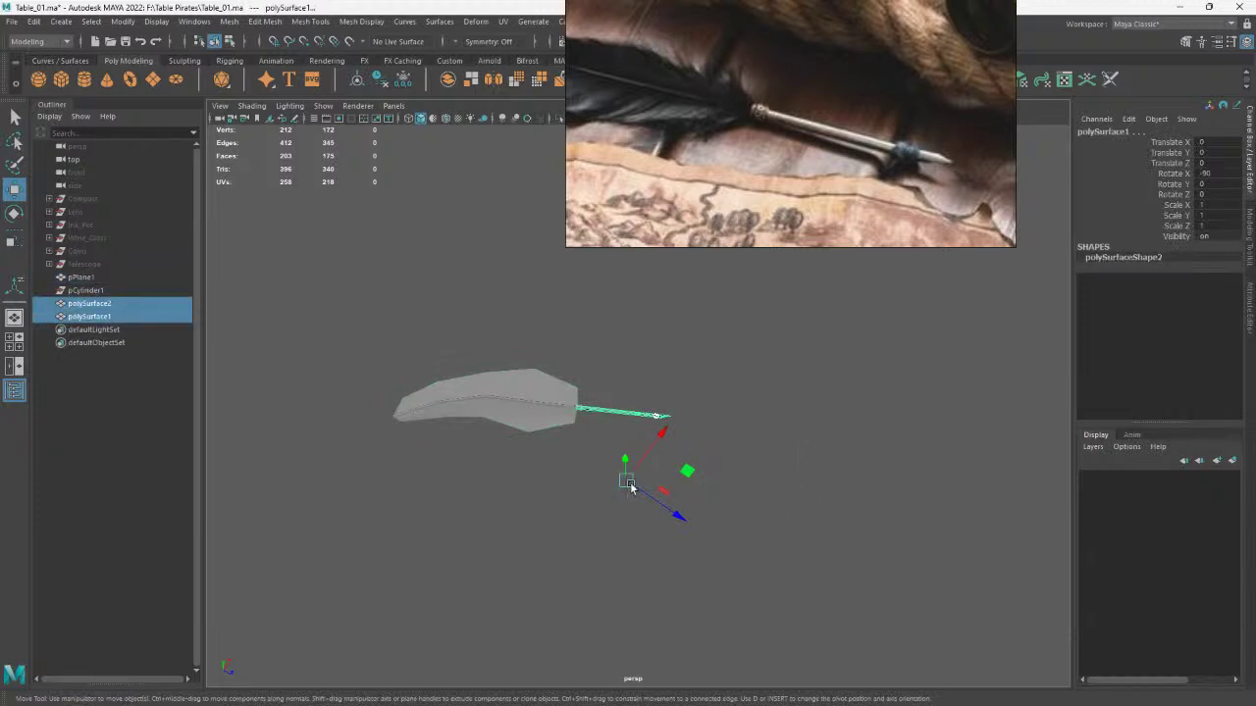
pyautogui.press('Up')
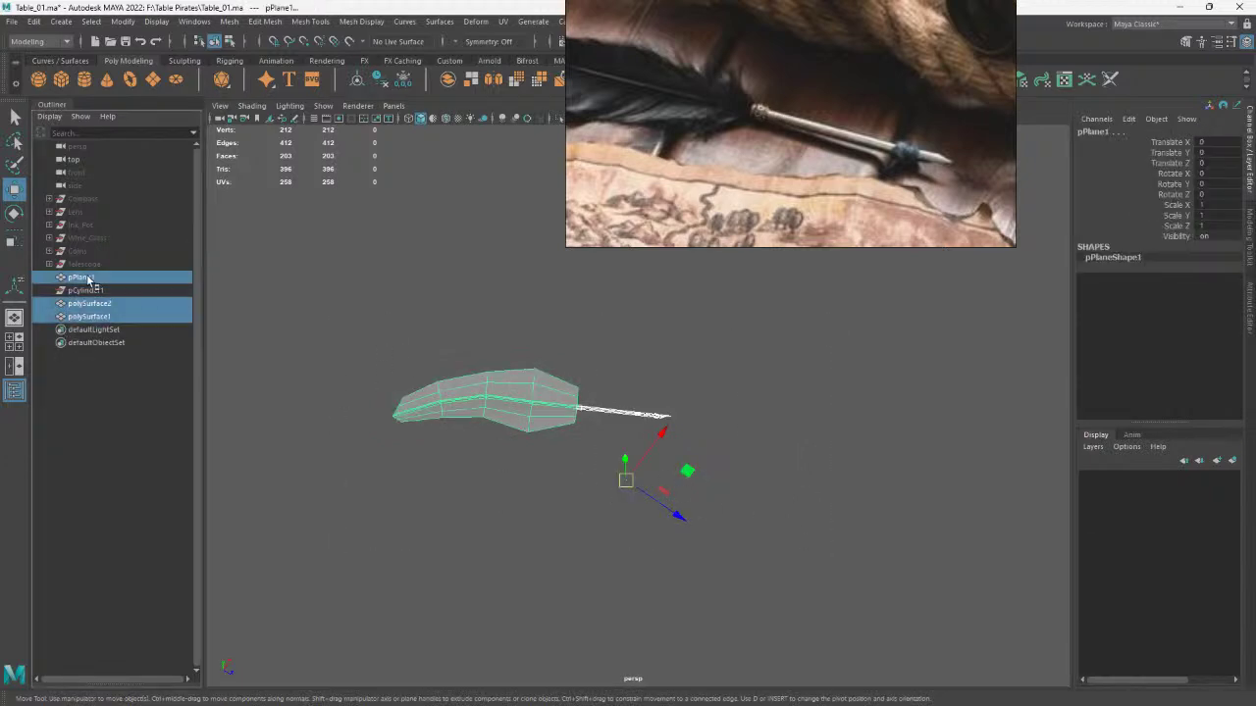
pyautogui.click(96, 295)
pyautogui.press('Delete')
pyautogui.moveTo(344, 342); pyautogui.dragTo(727, 508)
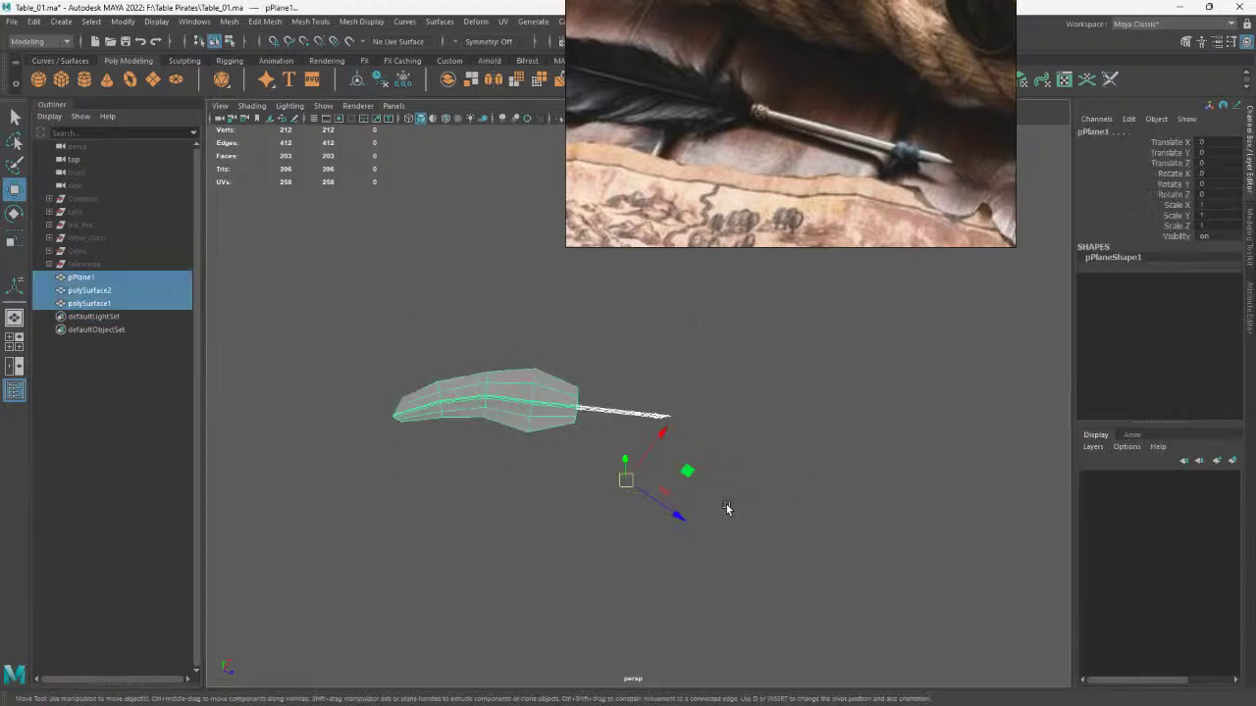
pyautogui.hotkey('ctrl', 'h')
pyautogui.hotkey('ctrl', 'z')
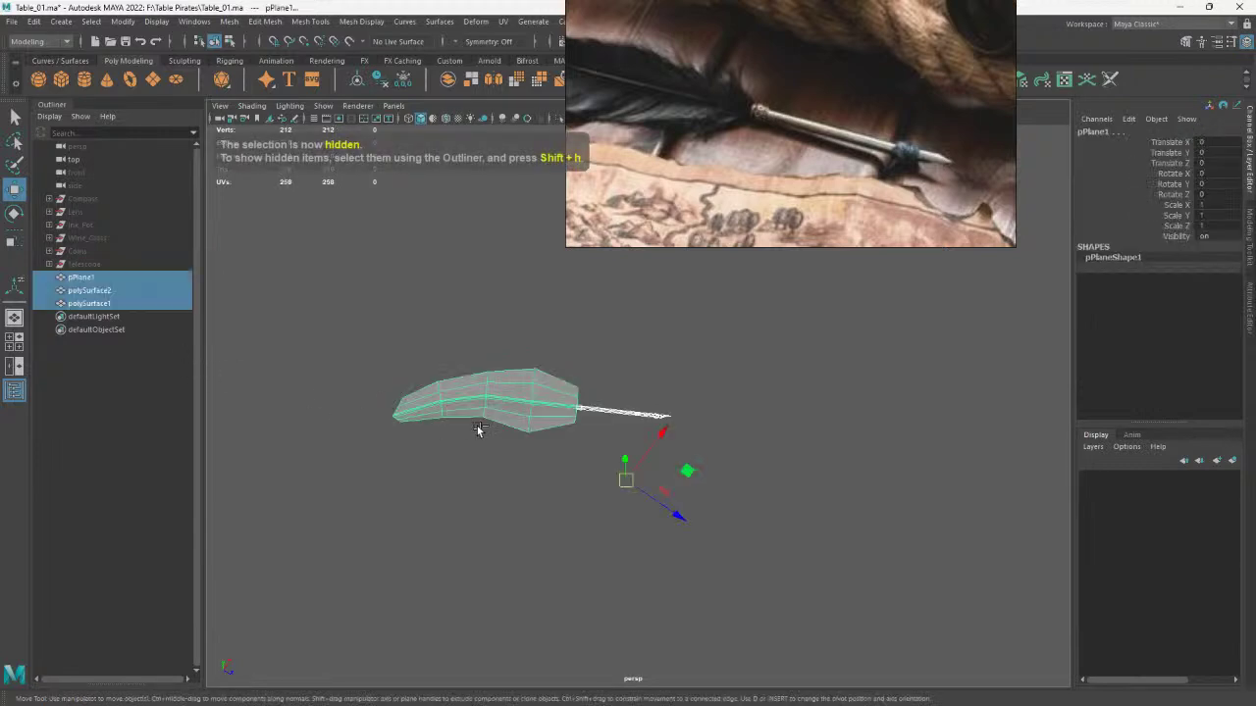
# Group pPlane1 and both quill pieces and rename the group Quill_Pen
pyautogui.hotkey('ctrl', 'g')
pyautogui.doubleClick(82, 278)
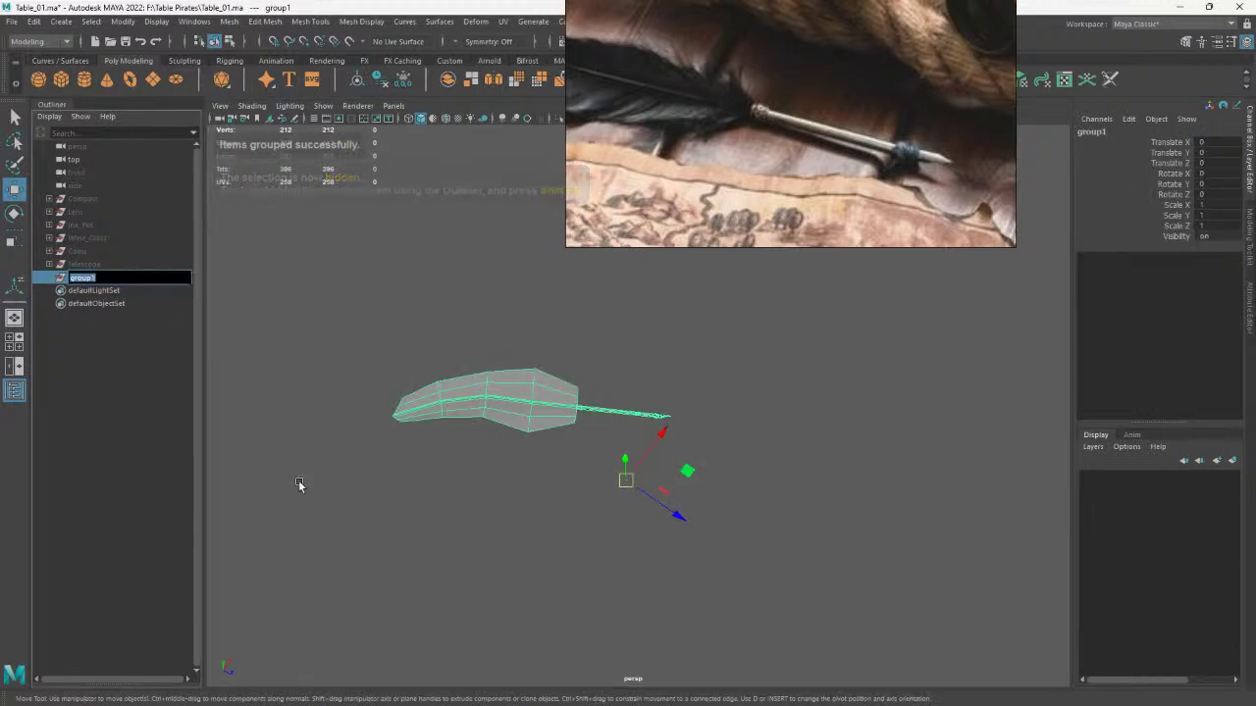
pyautogui.write('ll_F')
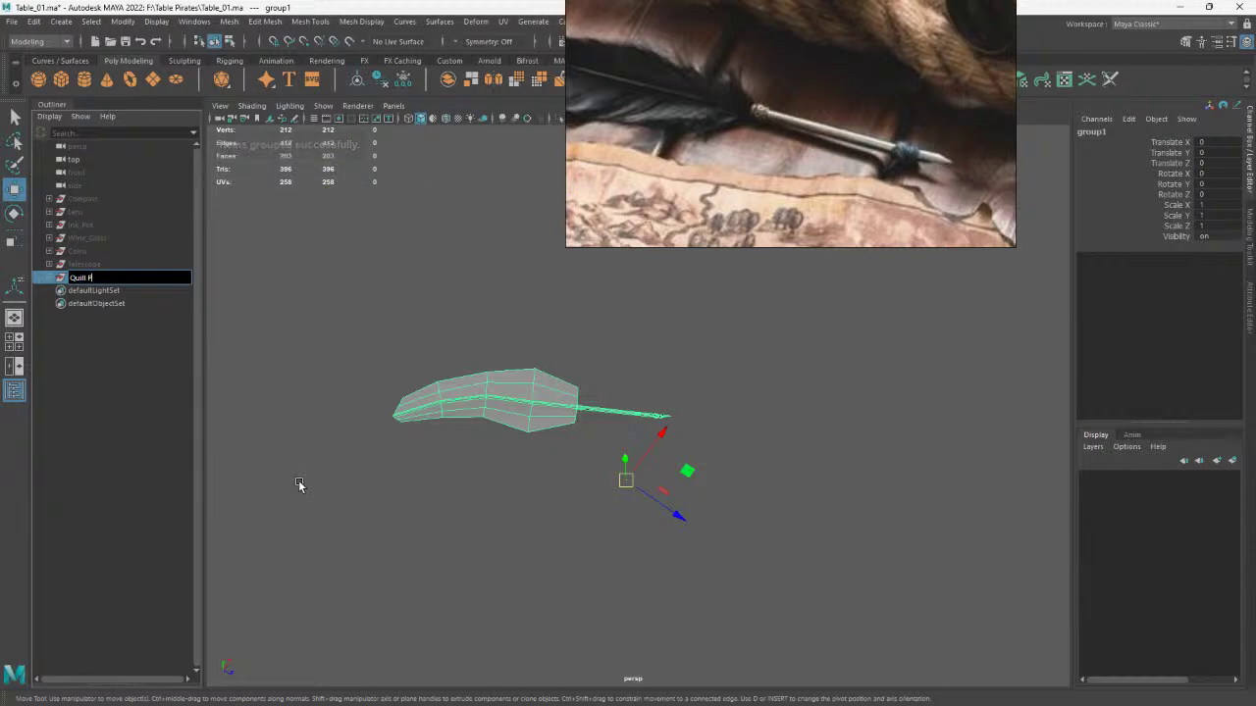
pyautogui.press('Return')
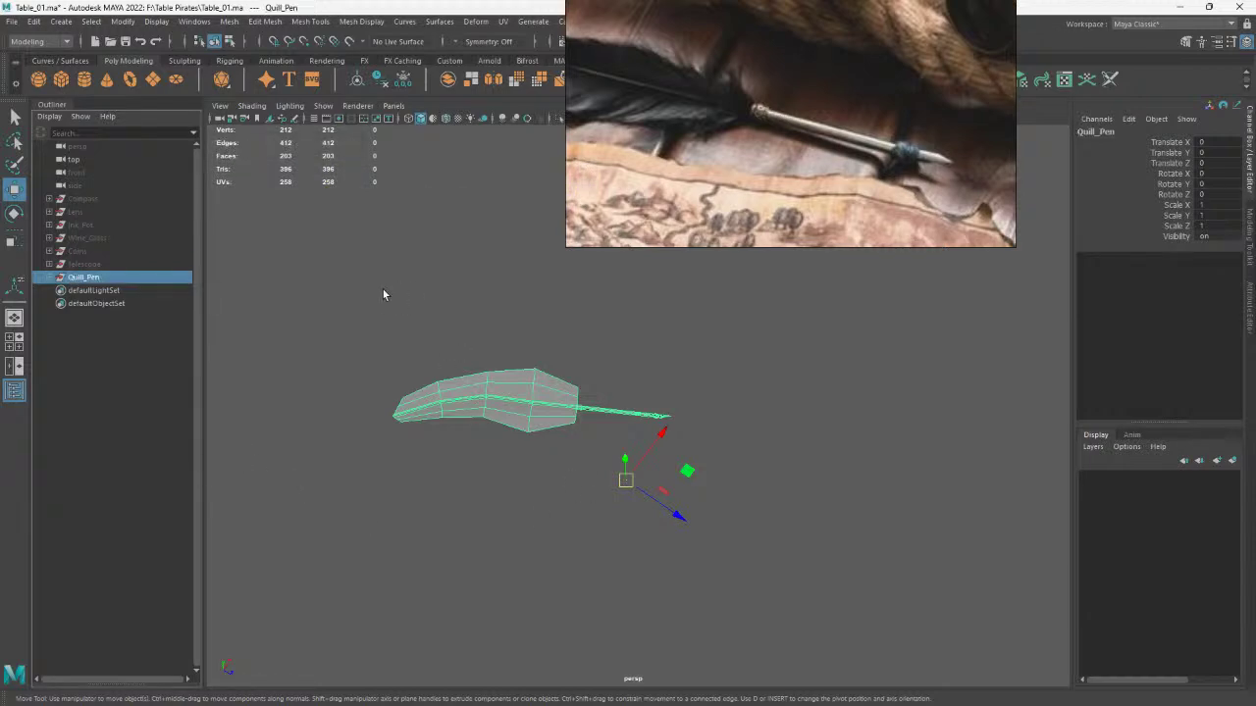
# Combine the feather, shaft and collar pieces into a single mesh
pyautogui.moveTo(322, 308); pyautogui.dragTo(485, 402)
pyautogui.keyDown('shift'); pyautogui.moveTo(567, 345); pyautogui.dragTo(544, 633, button='right'); pyautogui.keyUp('shift')
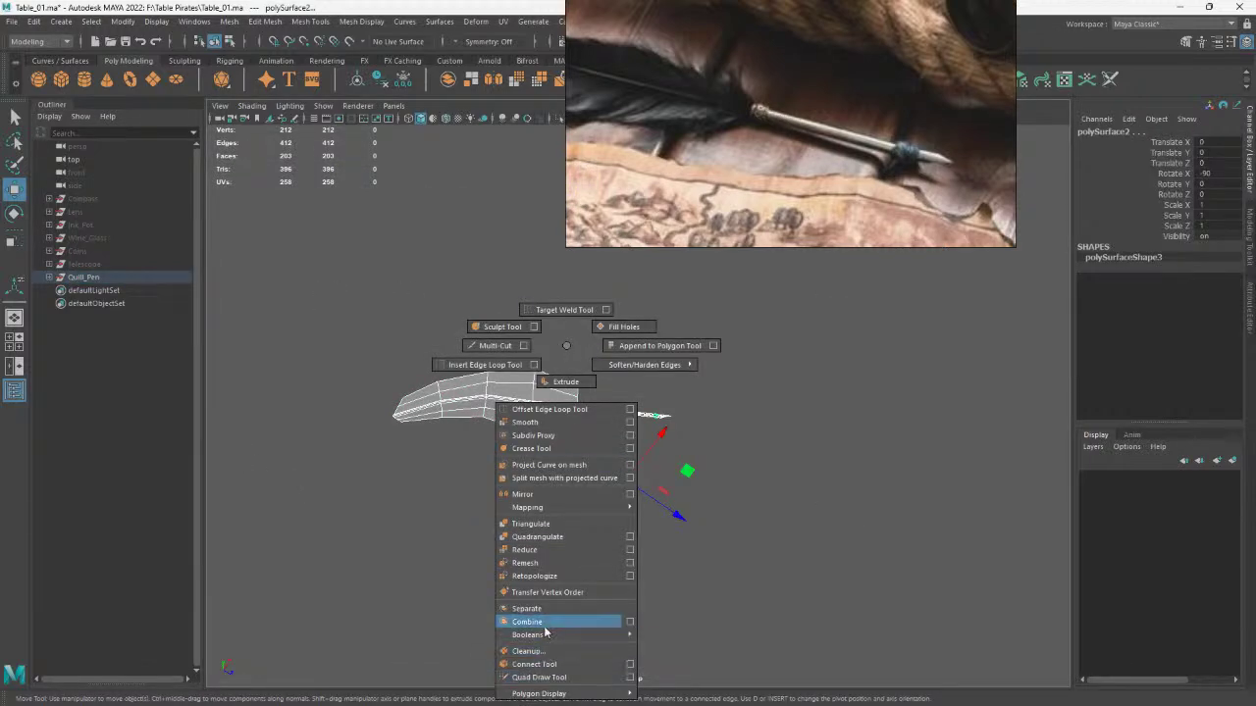
pyautogui.keyDown('shift'); pyautogui.moveTo(559, 505); pyautogui.dragTo(368, 507, button='right'); pyautogui.keyUp('shift')
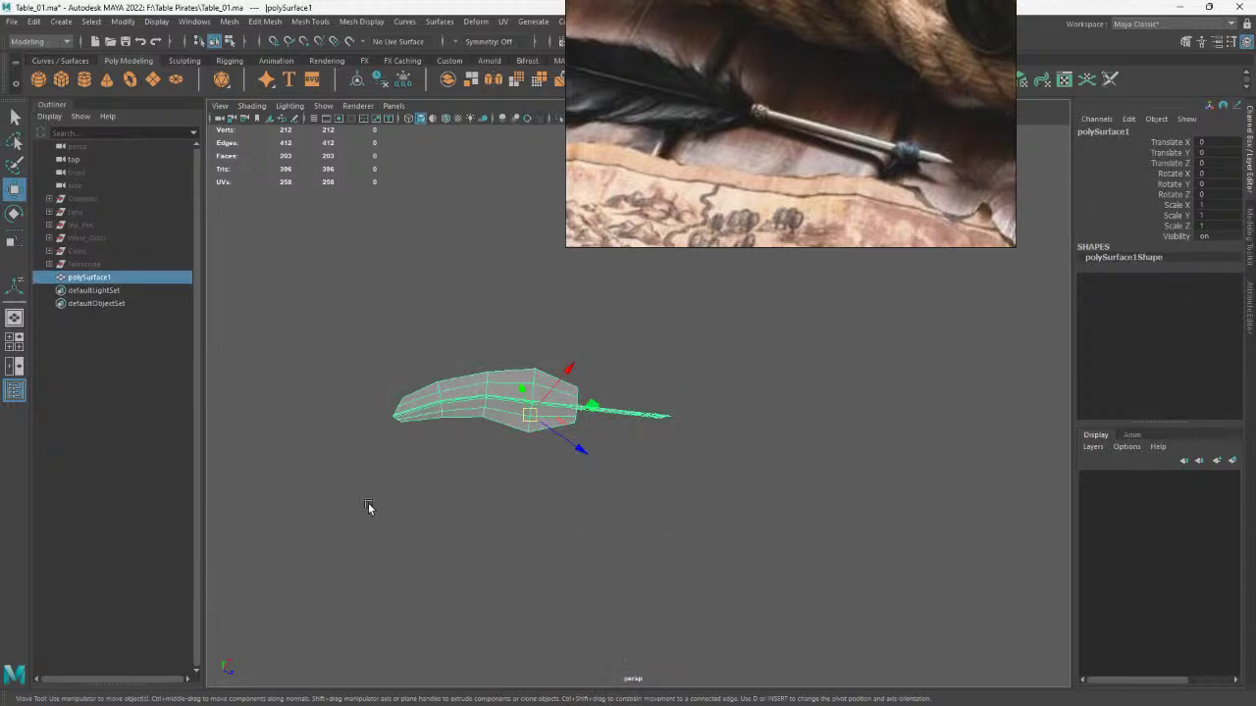
pyautogui.doubleClick(14, 192)
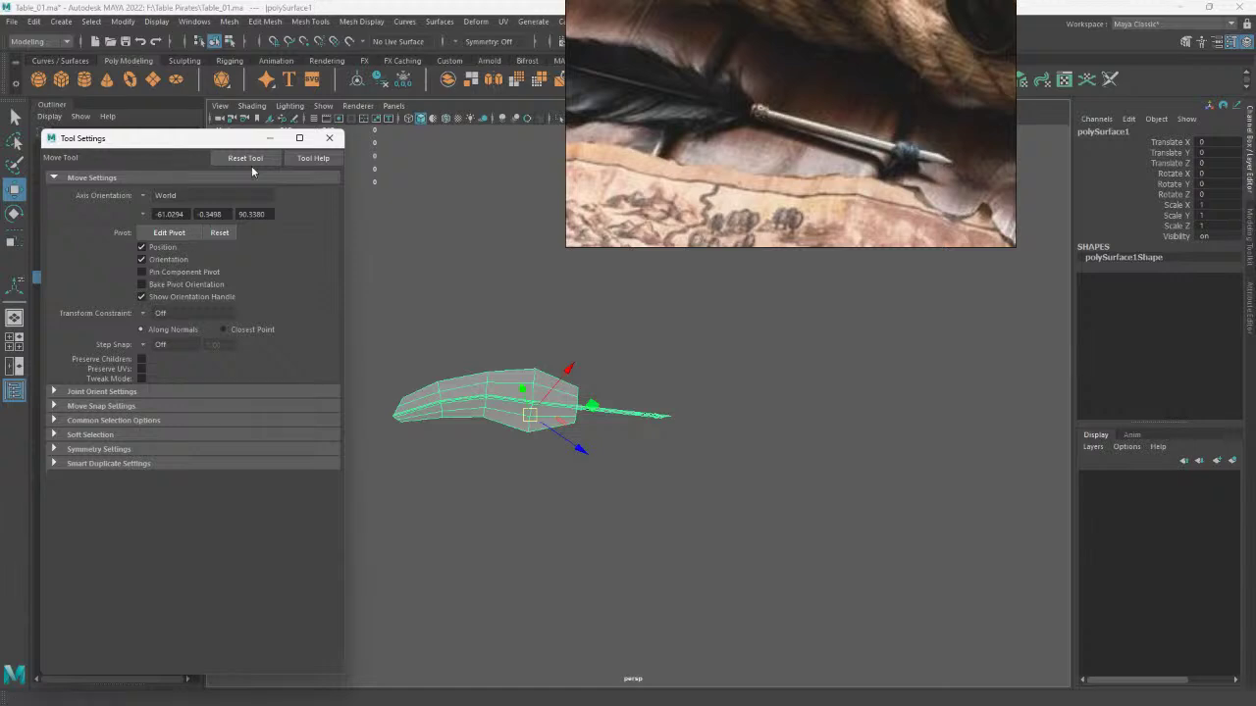
pyautogui.click(330, 137)
pyautogui.scroll(2, 497, 279)
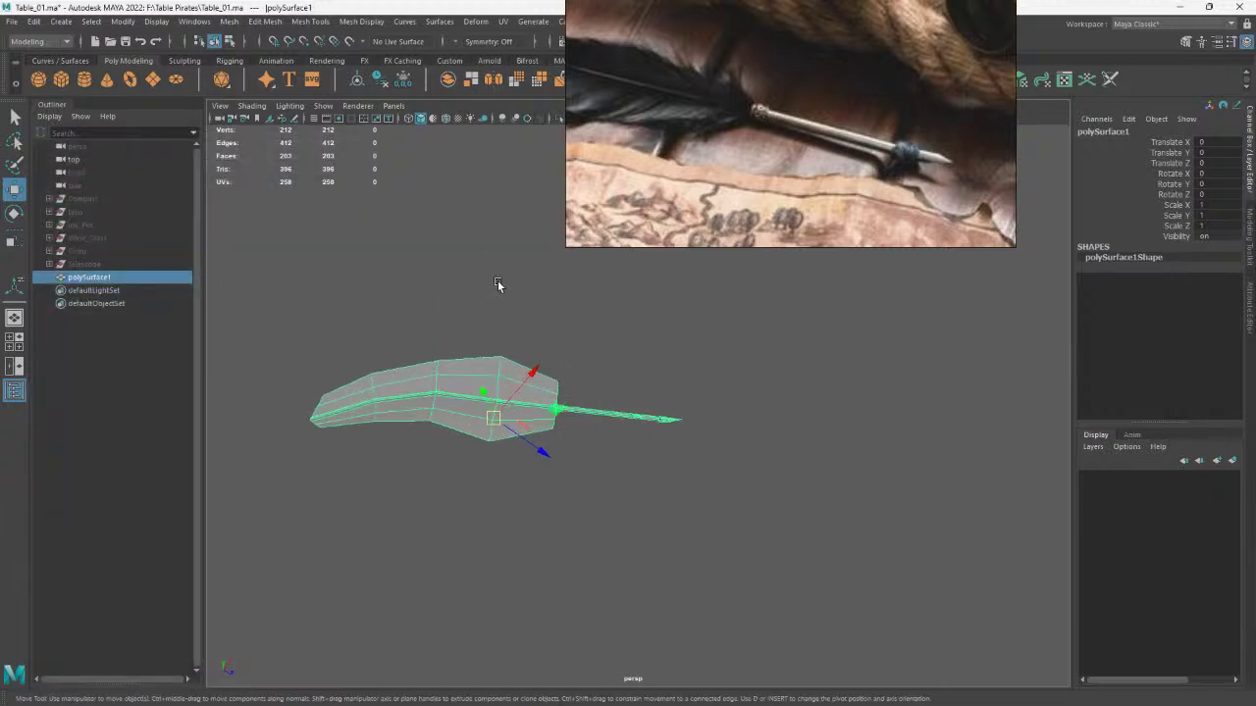
# Inspect the combined quill mesh from several angles and save the scene
pyautogui.moveTo(736, 521)
pyautogui.keyDown('alt'); pyautogui.mouseDown()
pyautogui.moveTo(485, 401)
pyautogui.moveTo(481, 353)
pyautogui.moveTo(458, 401)
pyautogui.moveTo(675, 362)
pyautogui.mouseUp(); pyautogui.keyUp('alt')
pyautogui.click(675, 362)
pyautogui.moveTo(615, 436)
pyautogui.keyDown('alt'); pyautogui.mouseDown()
pyautogui.moveTo(581, 471)
pyautogui.moveTo(420, 369)
pyautogui.mouseUp(); pyautogui.keyUp('alt')
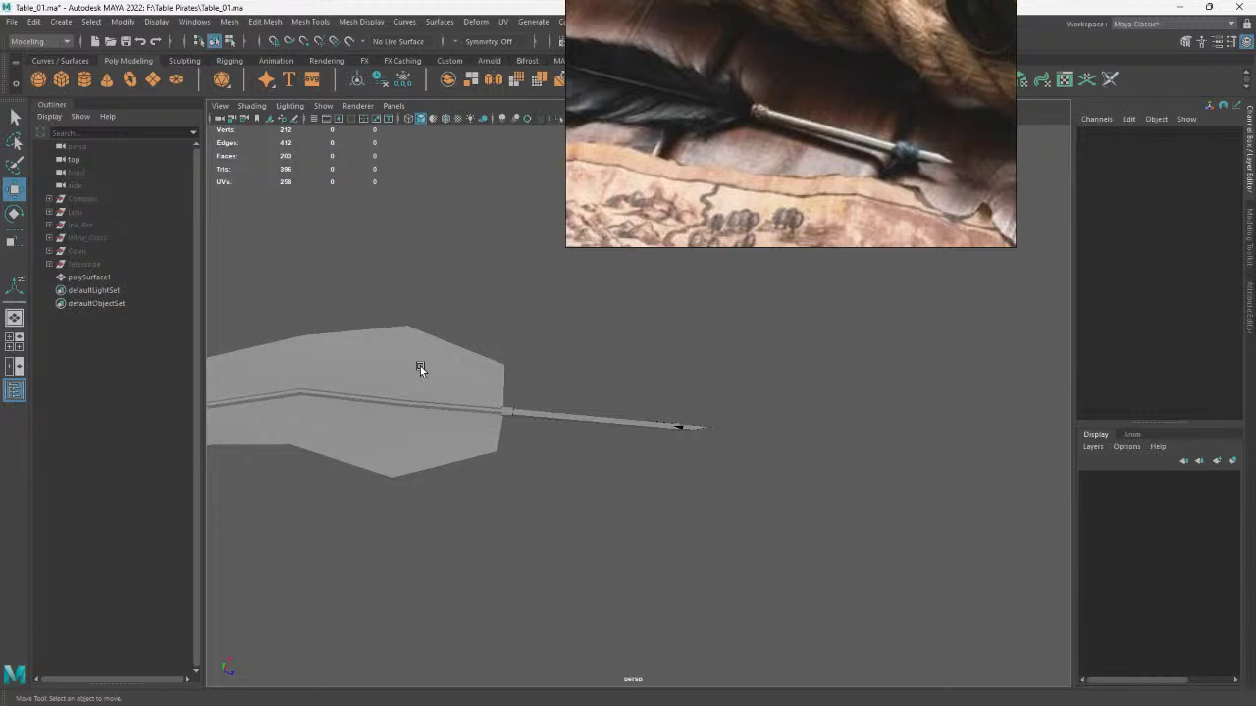
pyautogui.keyDown('alt'); pyautogui.moveTo(424, 361); pyautogui.dragTo(507, 345); pyautogui.keyUp('alt')
pyautogui.moveTo(388, 319); pyautogui.dragTo(632, 496)
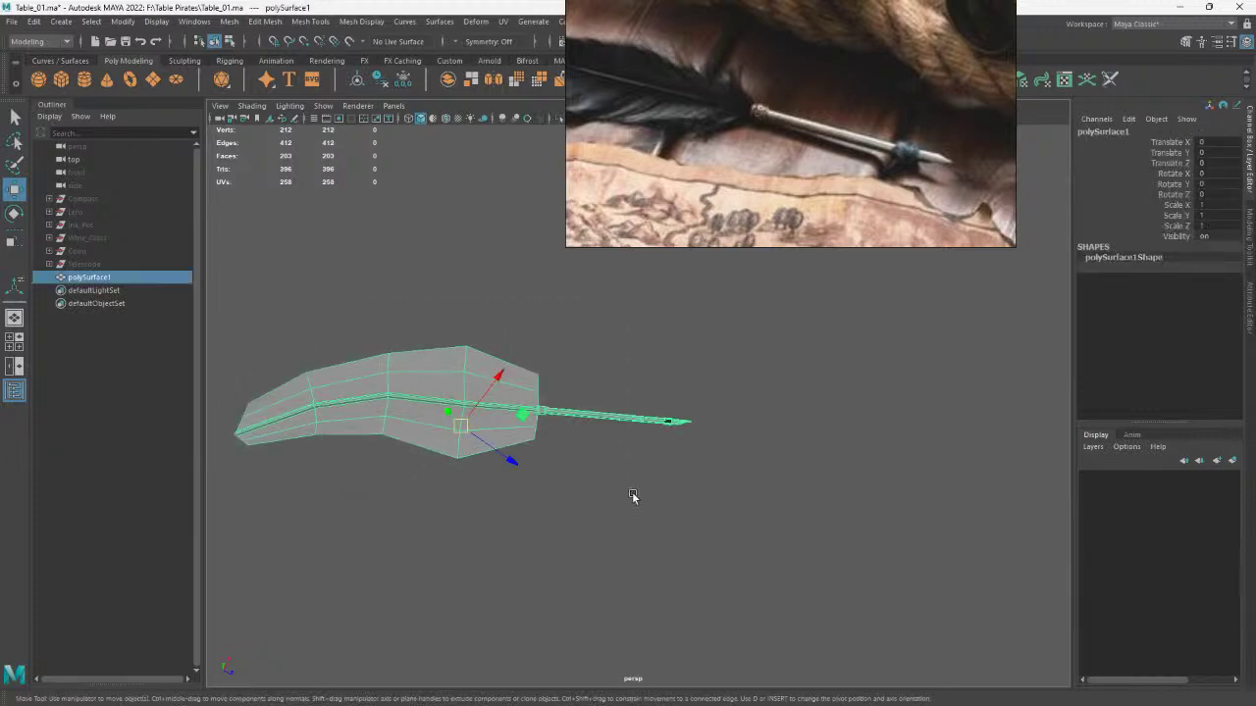
pyautogui.keyDown('alt'); pyautogui.moveTo(509, 429); pyautogui.dragTo(768, 432, button='right'); pyautogui.keyUp('alt')
pyautogui.click(769, 431)
pyautogui.moveTo(768, 431)
pyautogui.keyDown('alt'); pyautogui.mouseDown()
pyautogui.moveTo(720, 406)
pyautogui.moveTo(779, 444)
pyautogui.mouseUp(); pyautogui.keyUp('alt')
pyautogui.hotkey('ctrl', 's')
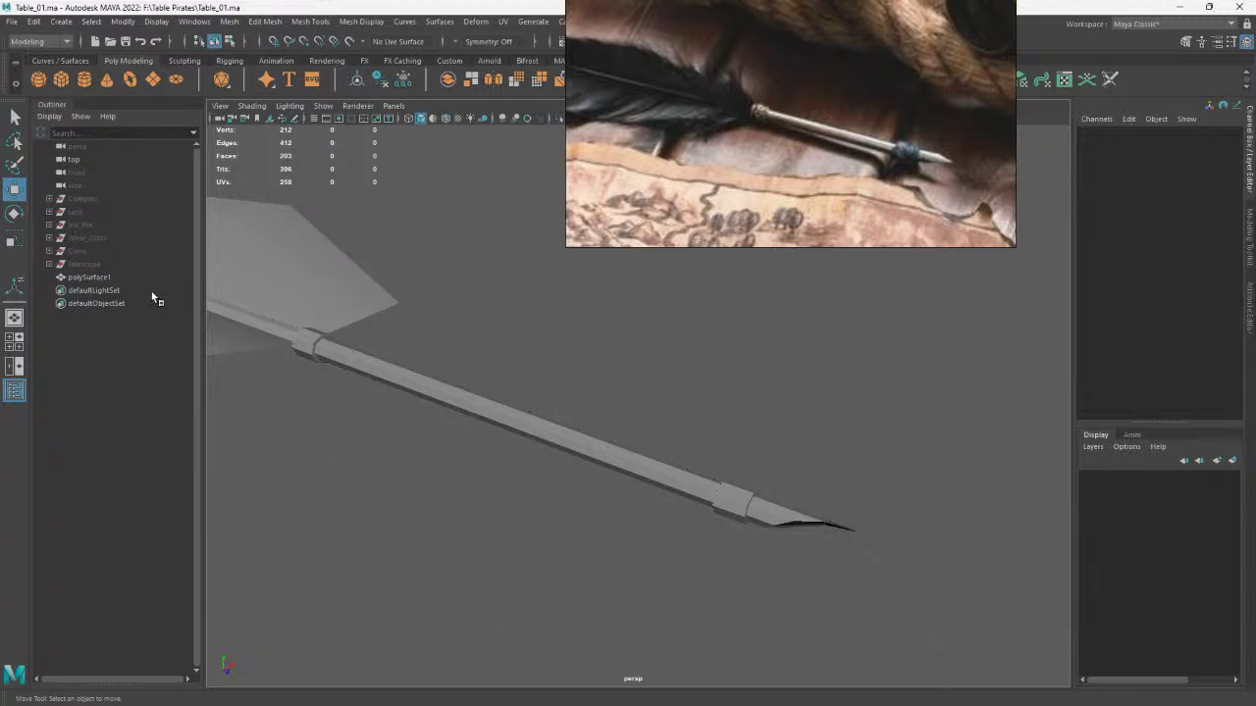
# Group polySurface1 as Quill_Pen, rename the mesh Quill_Pen_mesh, and assign it a new material
pyautogui.click(98, 278)
pyautogui.click(225, 265)
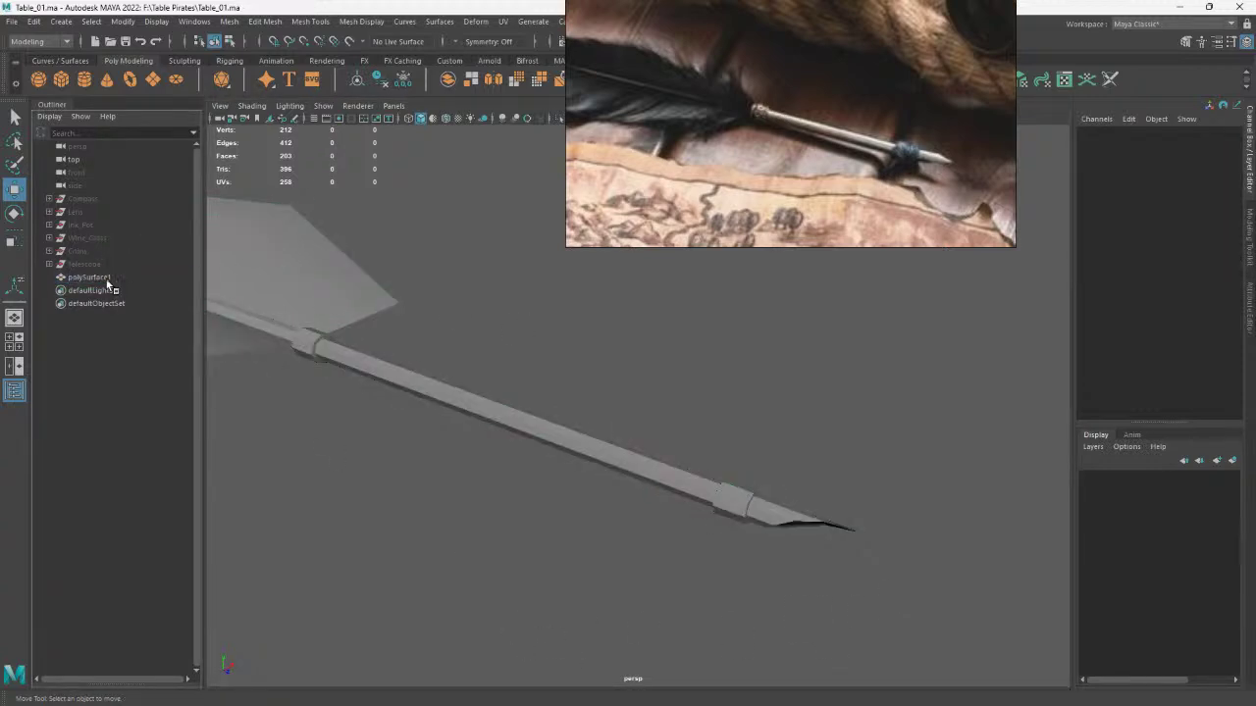
pyautogui.click(106, 279)
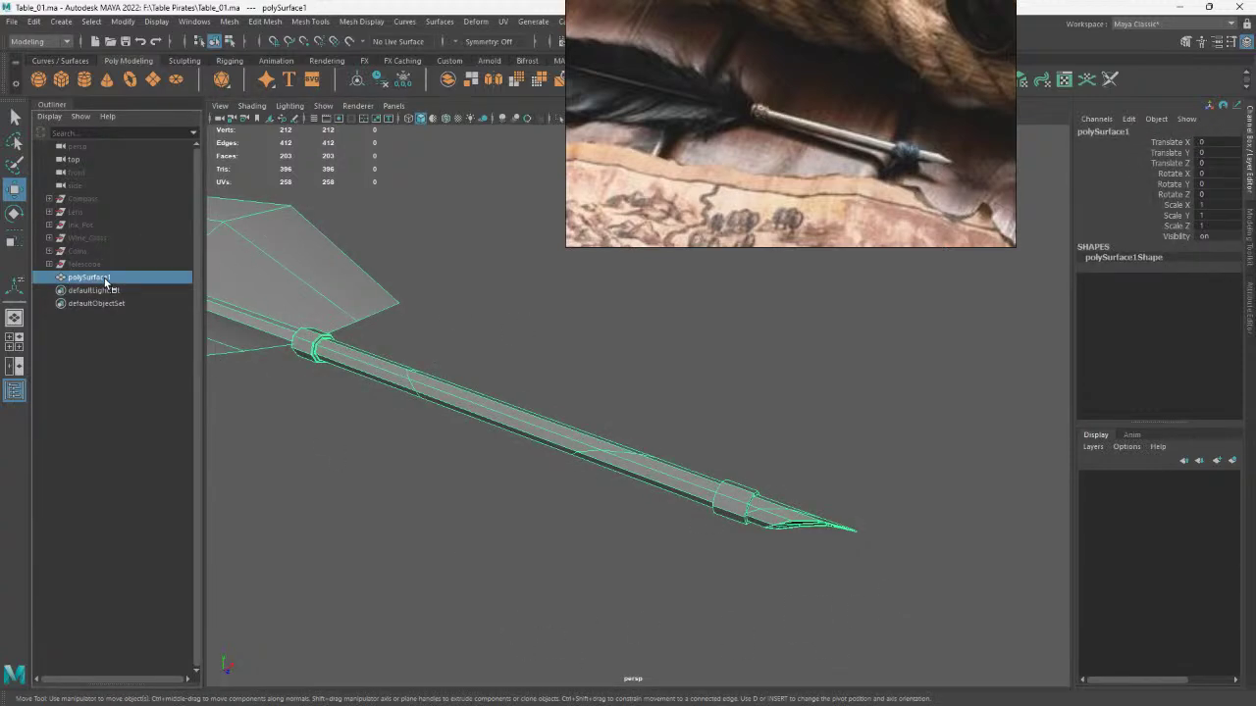
pyautogui.hotkey('ctrl', 'g')
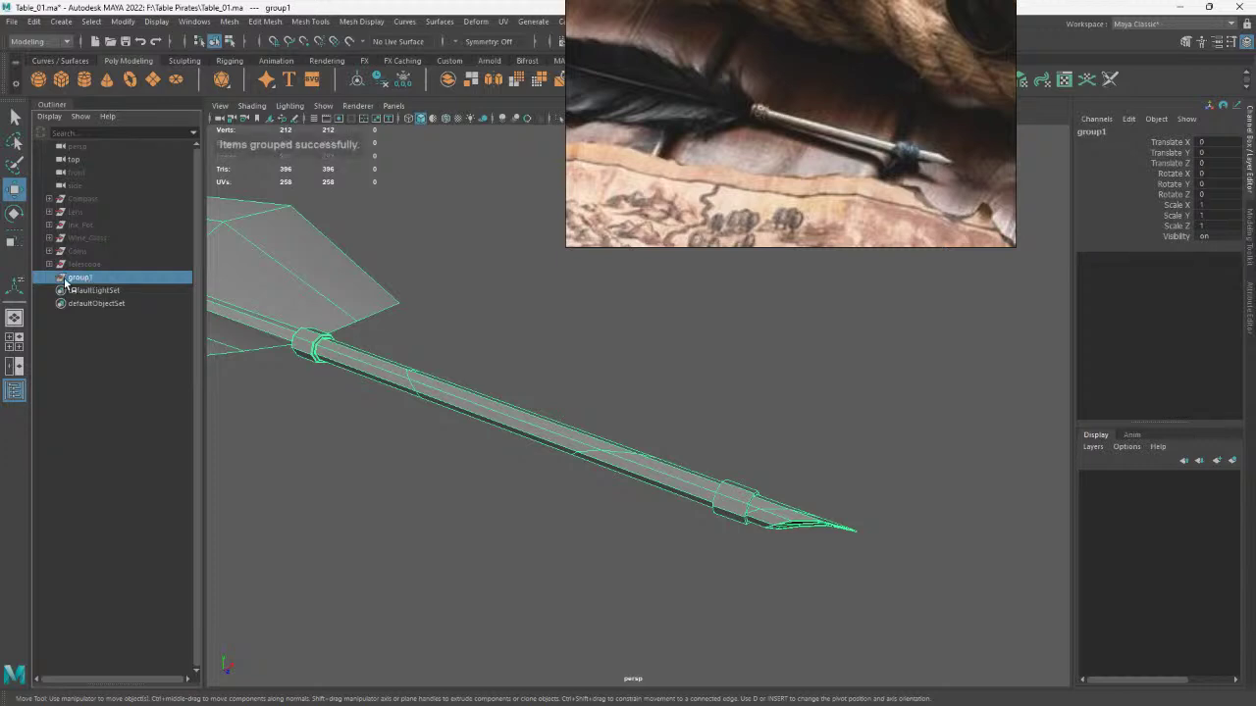
pyautogui.click(50, 280)
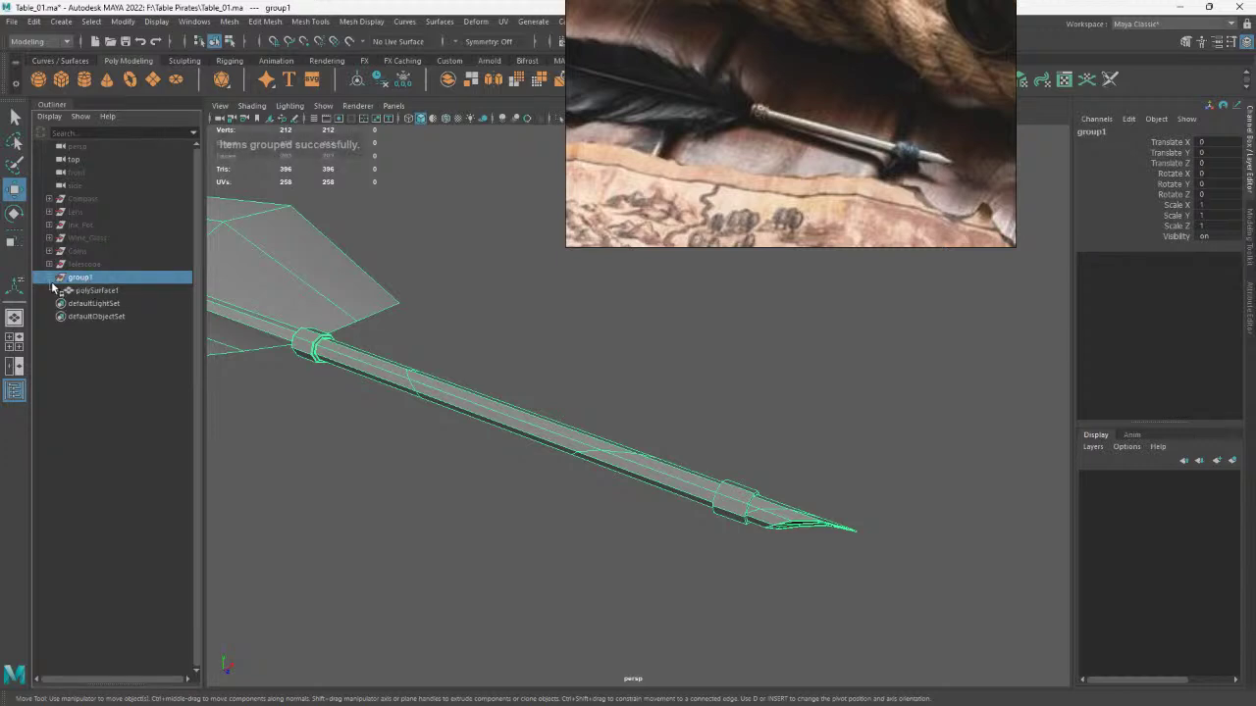
pyautogui.doubleClick(81, 279)
pyautogui.write('Quill Pen')
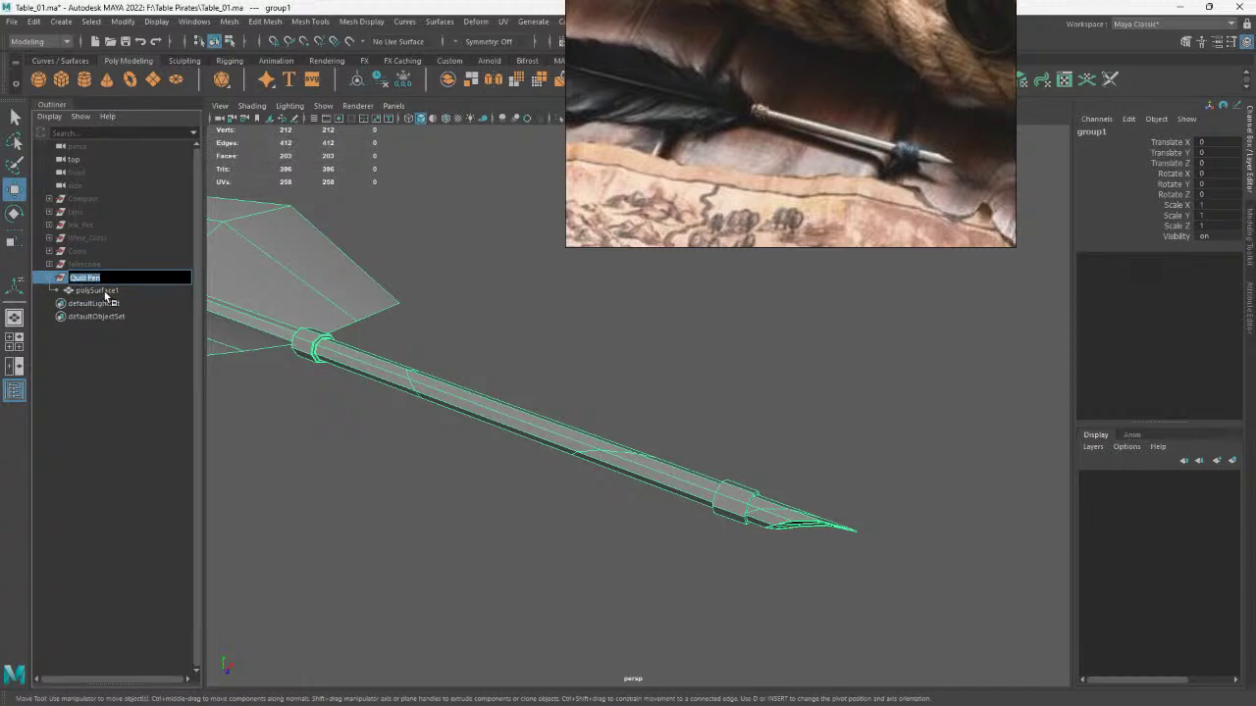
pyautogui.doubleClick(105, 291)
pyautogui.write('Quill Pen mesh')
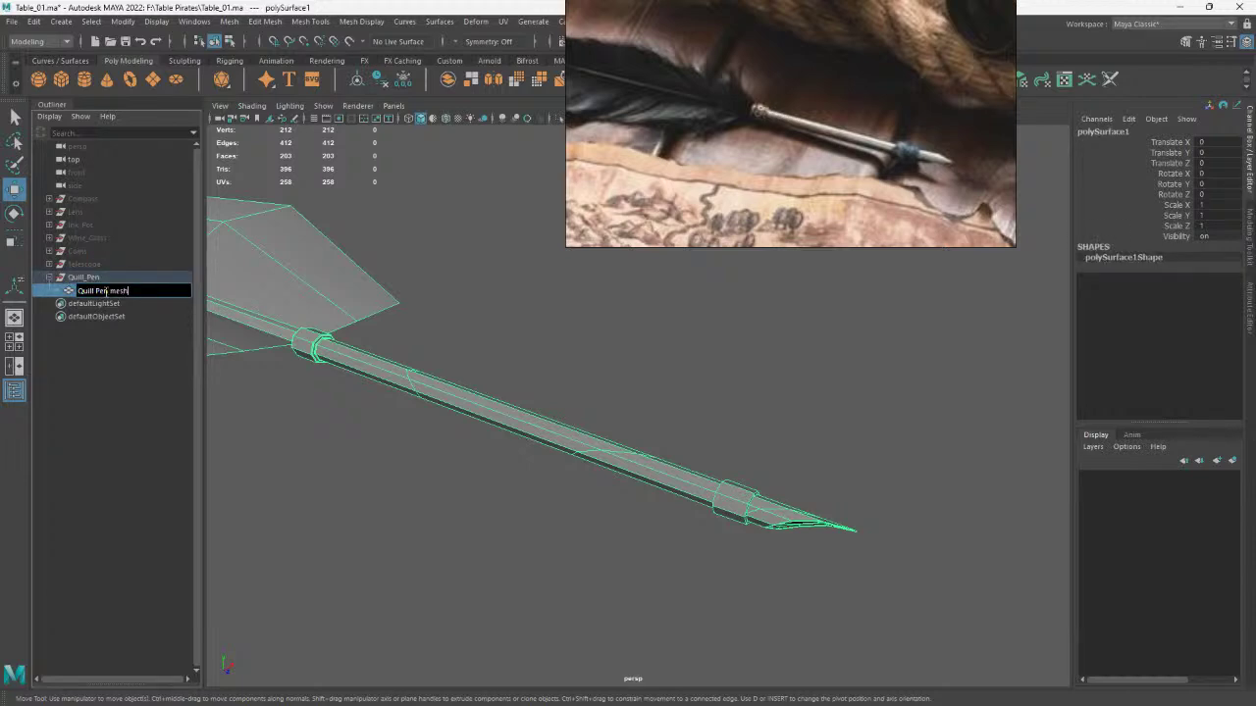
pyautogui.press('Return')
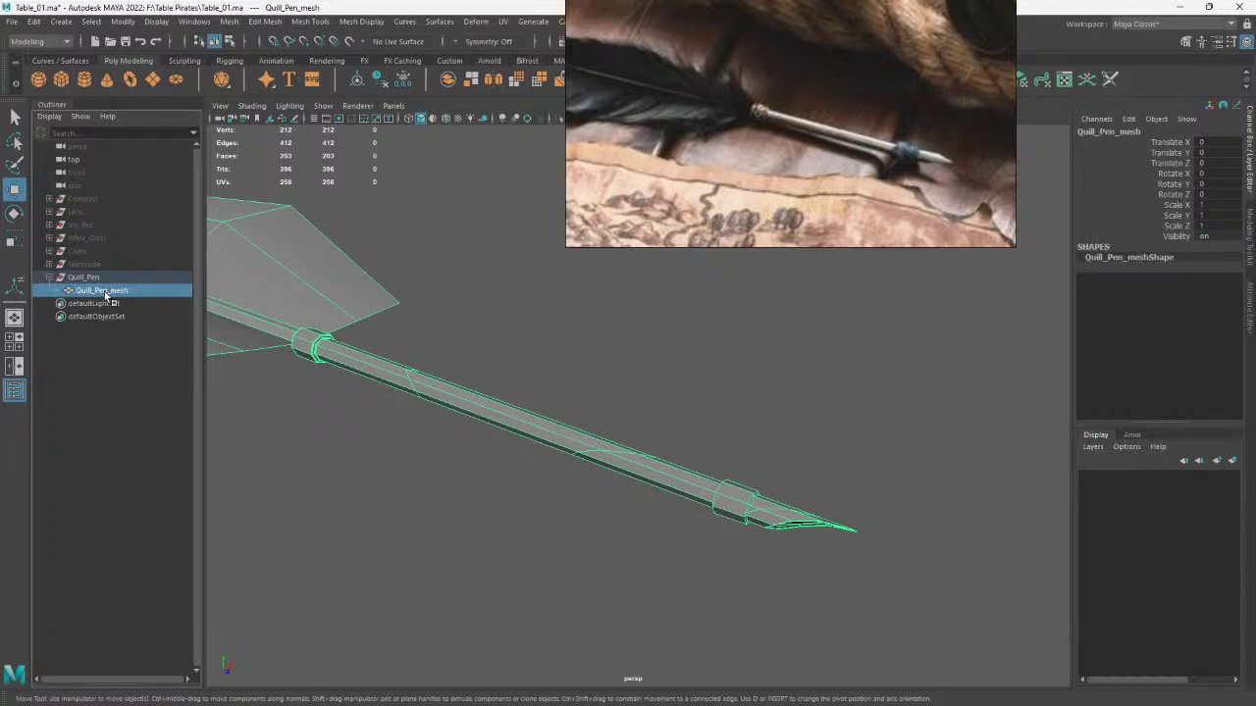
pyautogui.click(765, 457)
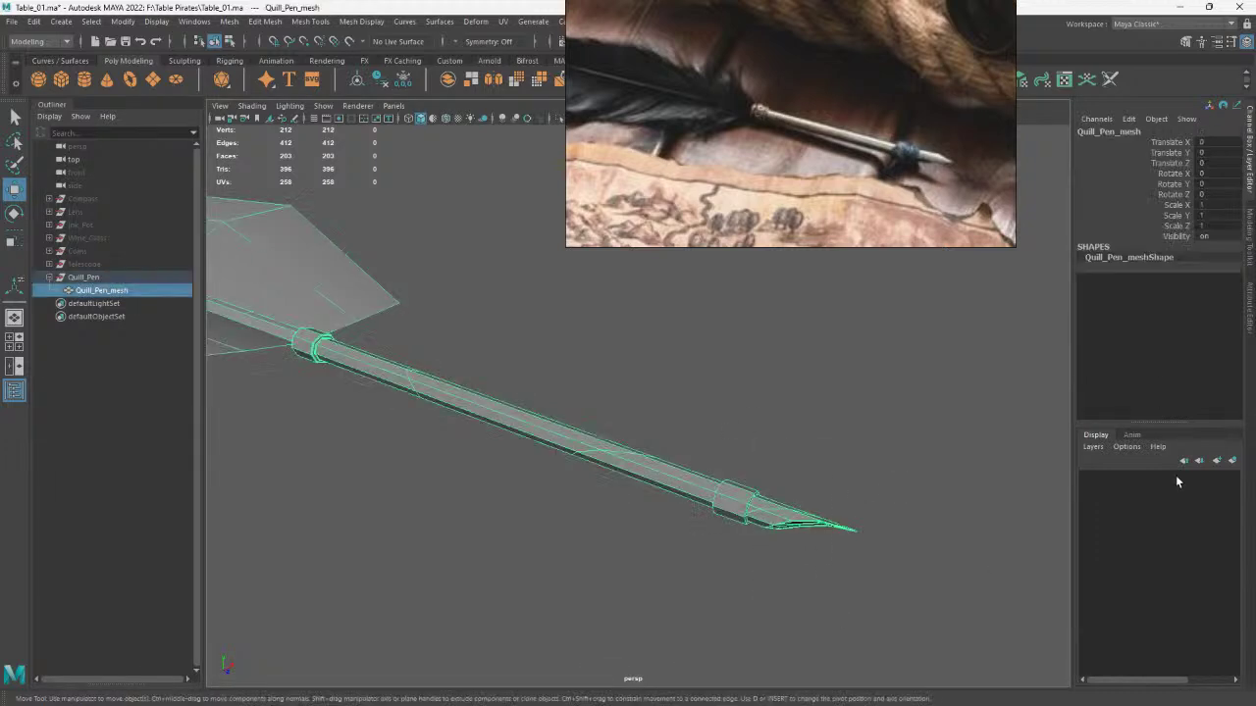
pyautogui.moveTo(792, 324)
pyautogui.mouseDown(button='right')
pyautogui.moveTo(792, 659)
pyautogui.moveTo(902, 590)
pyautogui.mouseUp(button='right')
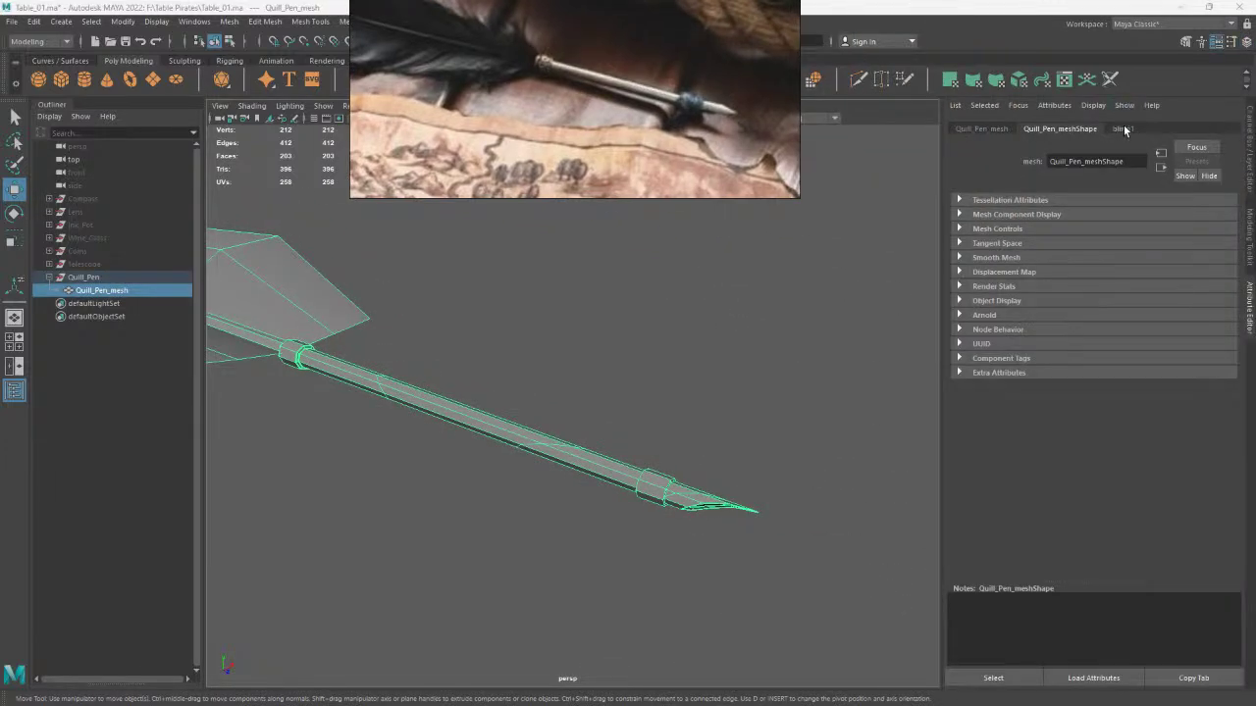
# Rename the Blinn material Quill_Pen_Mat and darken its colour to near-black (V 0.084)
pyautogui.doubleClick(1089, 160)
pyautogui.write('Qui')
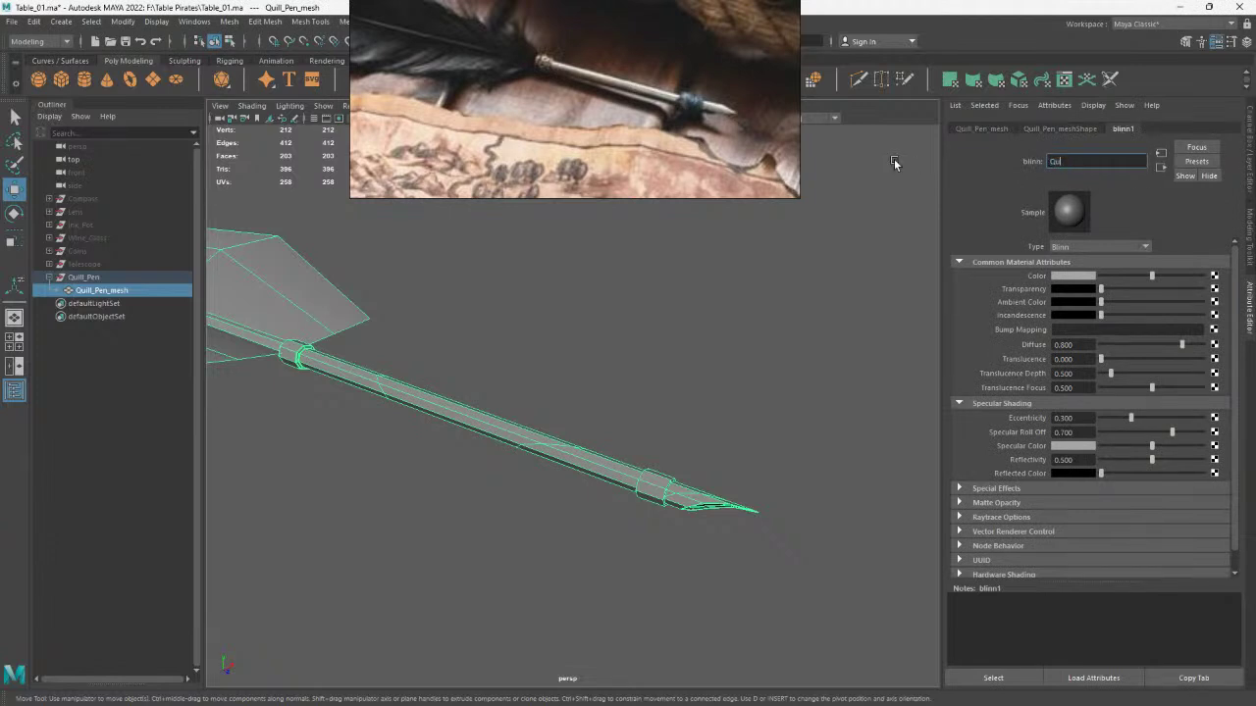
pyautogui.write('ll Pe')
pyautogui.write('n_Mat')
pyautogui.press('Return')
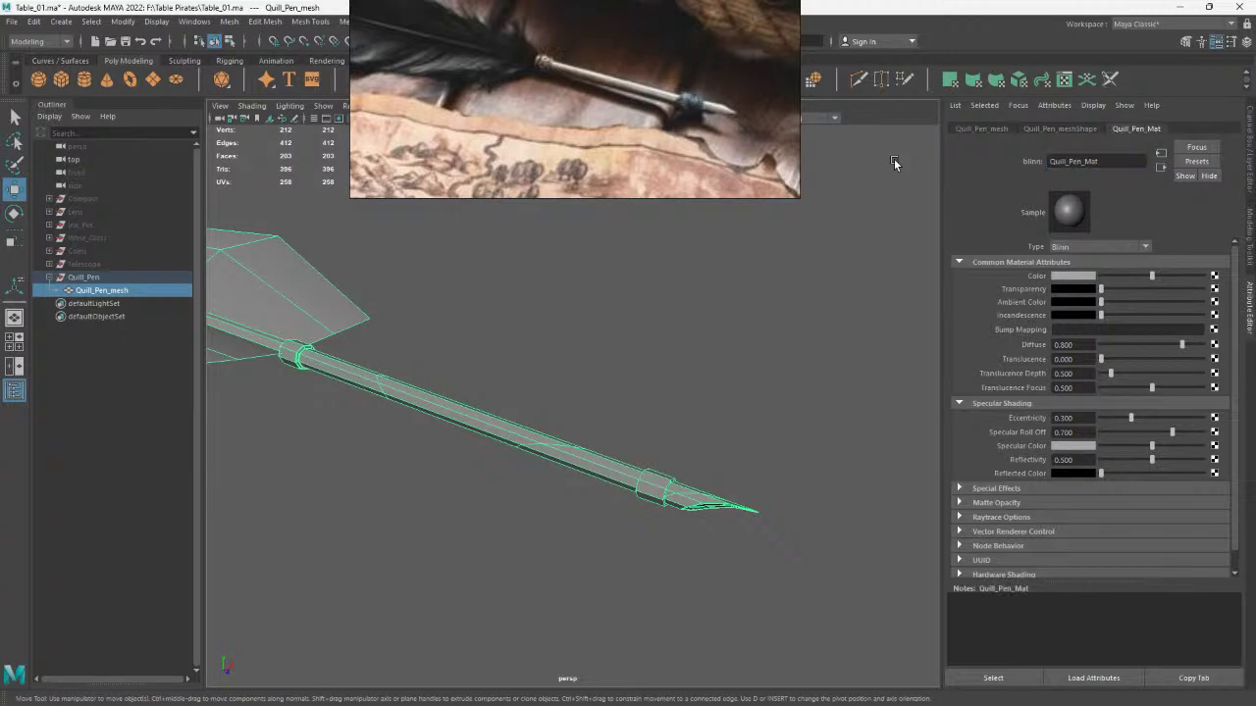
pyautogui.moveTo(507, 367)
pyautogui.mouseDown()
pyautogui.moveTo(682, 553)
pyautogui.moveTo(602, 448)
pyautogui.mouseUp()
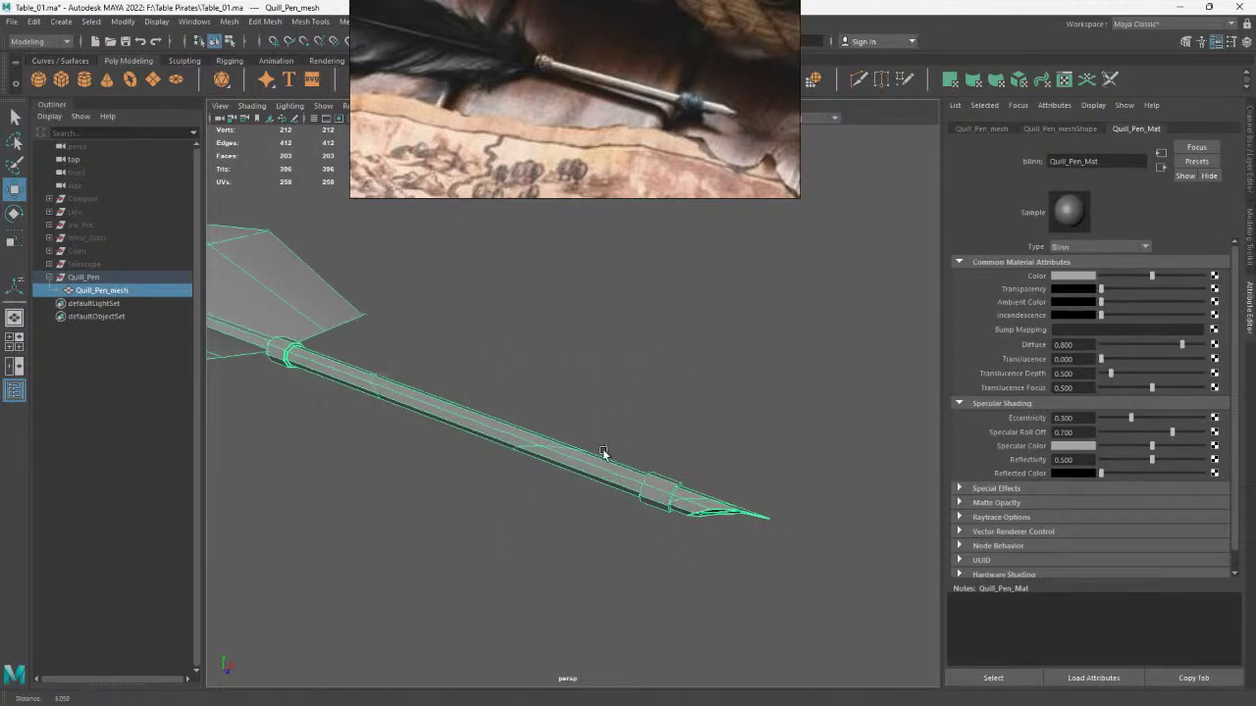
pyautogui.click(1077, 277)
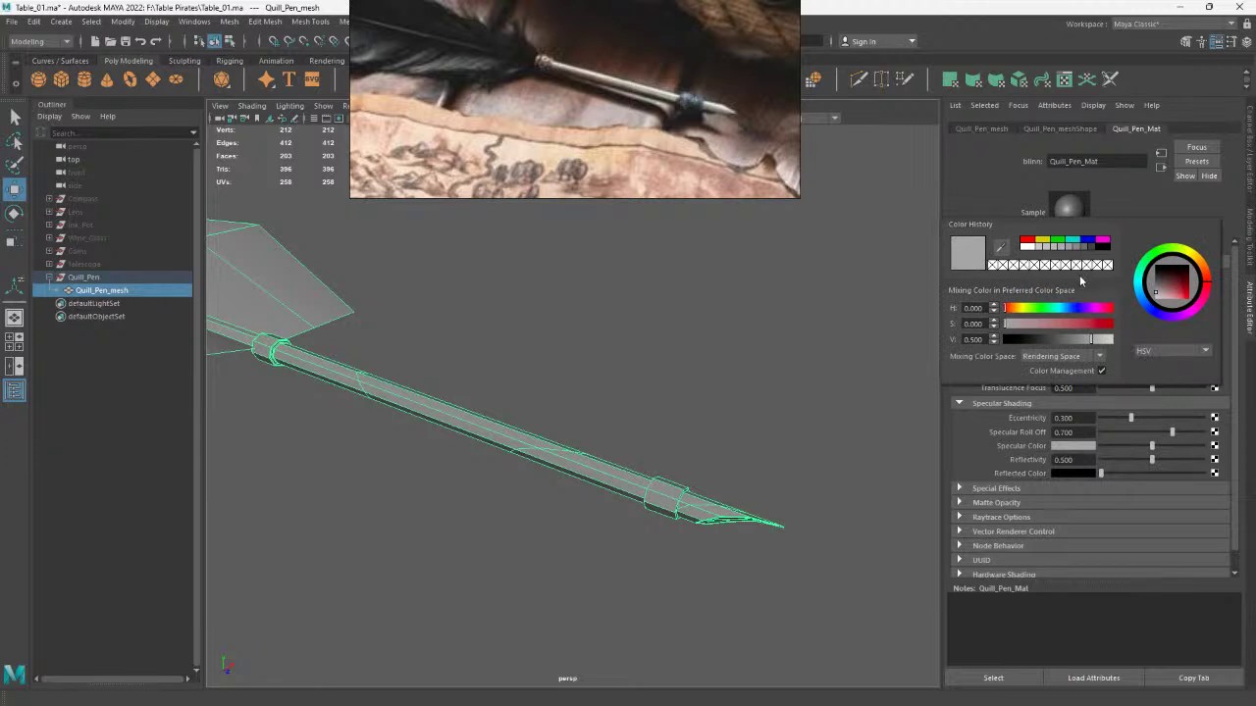
pyautogui.click(1040, 339)
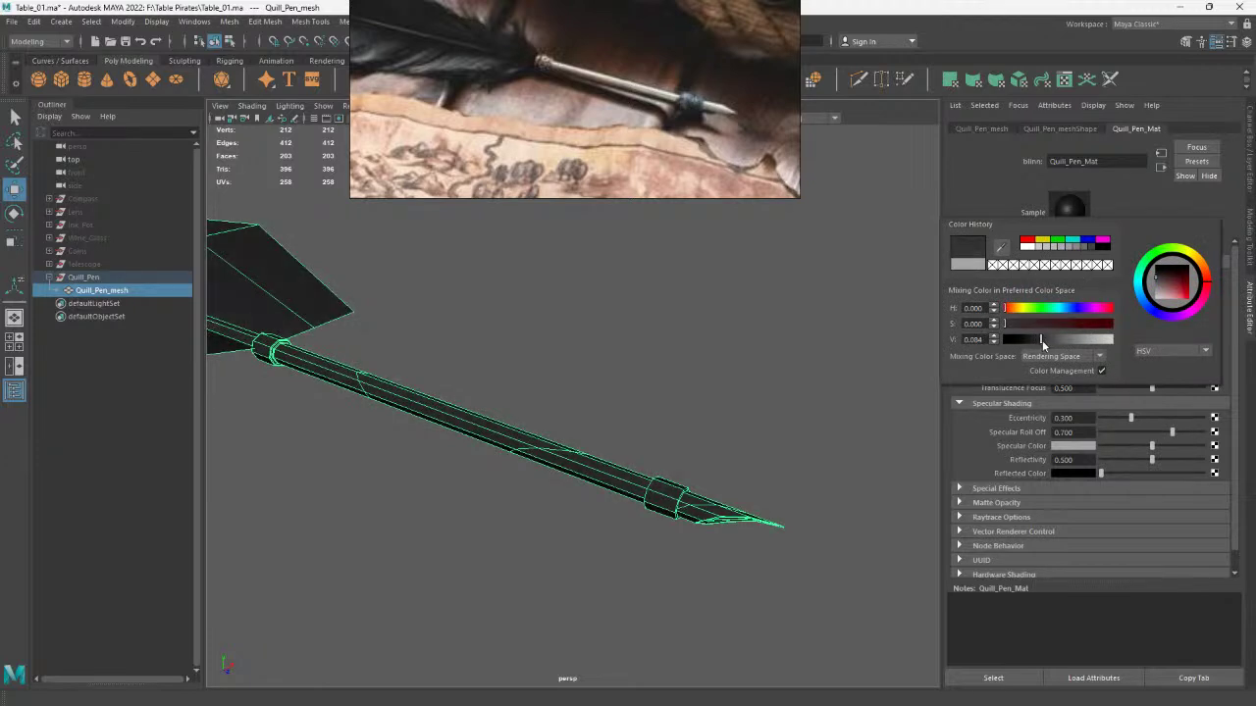
pyautogui.click(628, 342)
# Inspect the near-black quill mesh from several angles
pyautogui.keyDown('alt'); pyautogui.moveTo(628, 341); pyautogui.dragTo(484, 334); pyautogui.keyUp('alt')
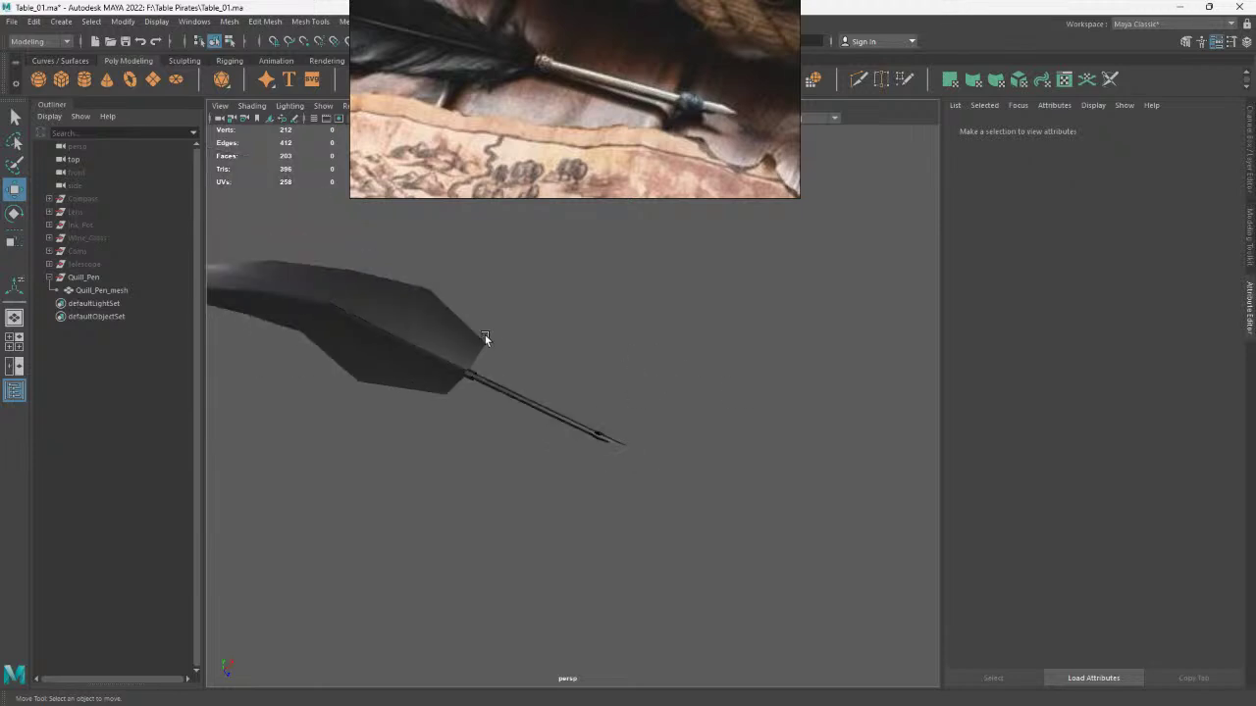
pyautogui.click(601, 447)
pyautogui.click(481, 399)
pyautogui.moveTo(481, 399)
pyautogui.keyDown('alt'); pyautogui.mouseDown()
pyautogui.moveTo(405, 312)
pyautogui.moveTo(572, 347)
pyautogui.moveTo(664, 327)
pyautogui.moveTo(353, 284)
pyautogui.mouseUp(); pyautogui.keyUp('alt')
pyautogui.click(353, 284)
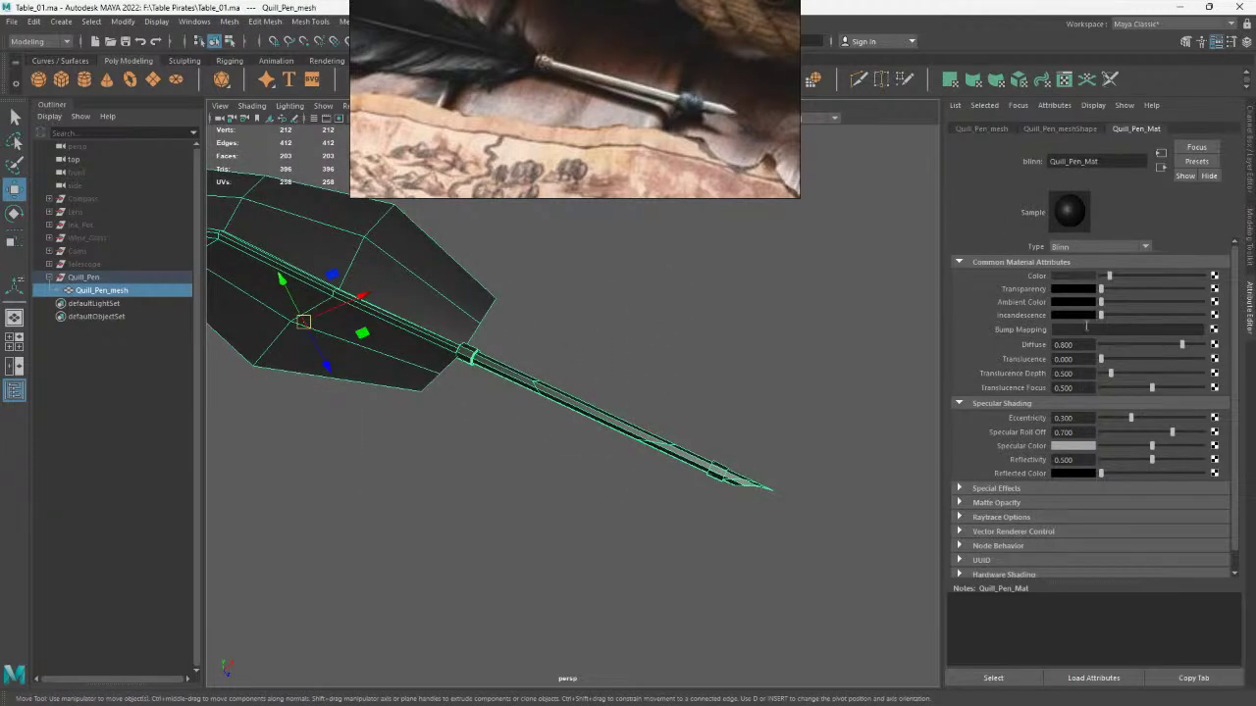
pyautogui.click(452, 282)
pyautogui.click(547, 429)
pyautogui.keyDown('alt'); pyautogui.moveTo(547, 428); pyautogui.dragTo(704, 325); pyautogui.keyUp('alt')
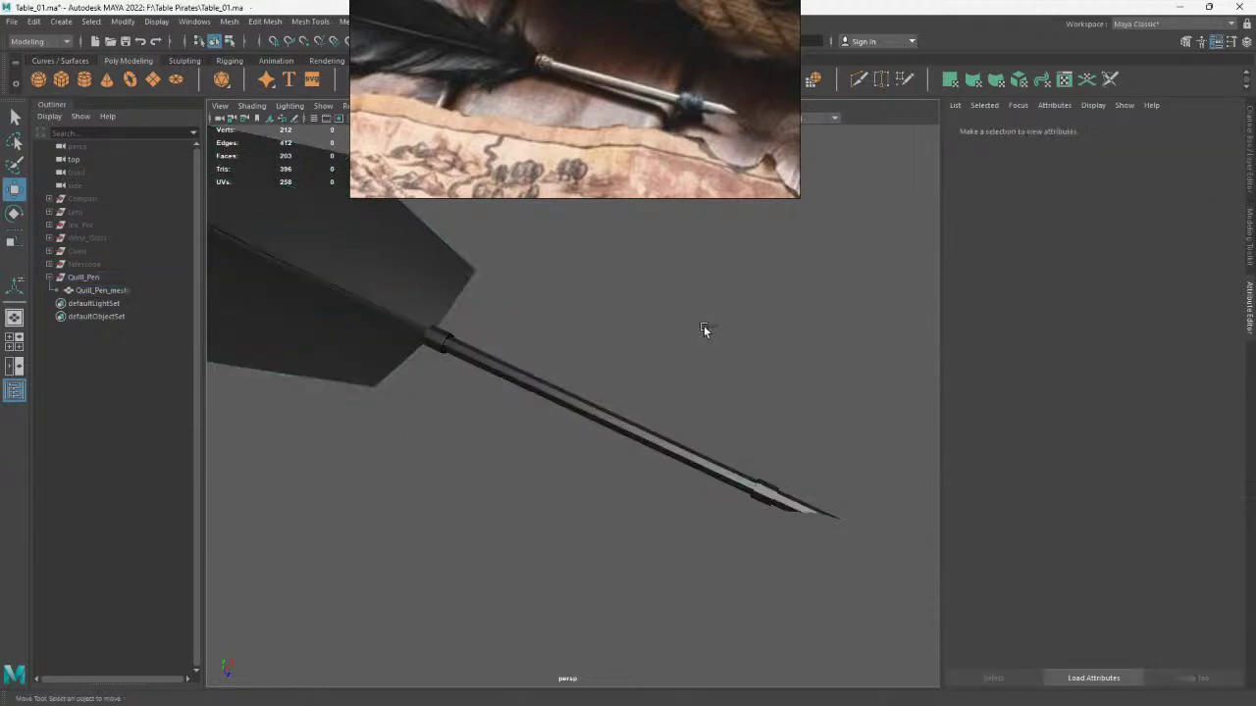
pyautogui.click(1226, 23)
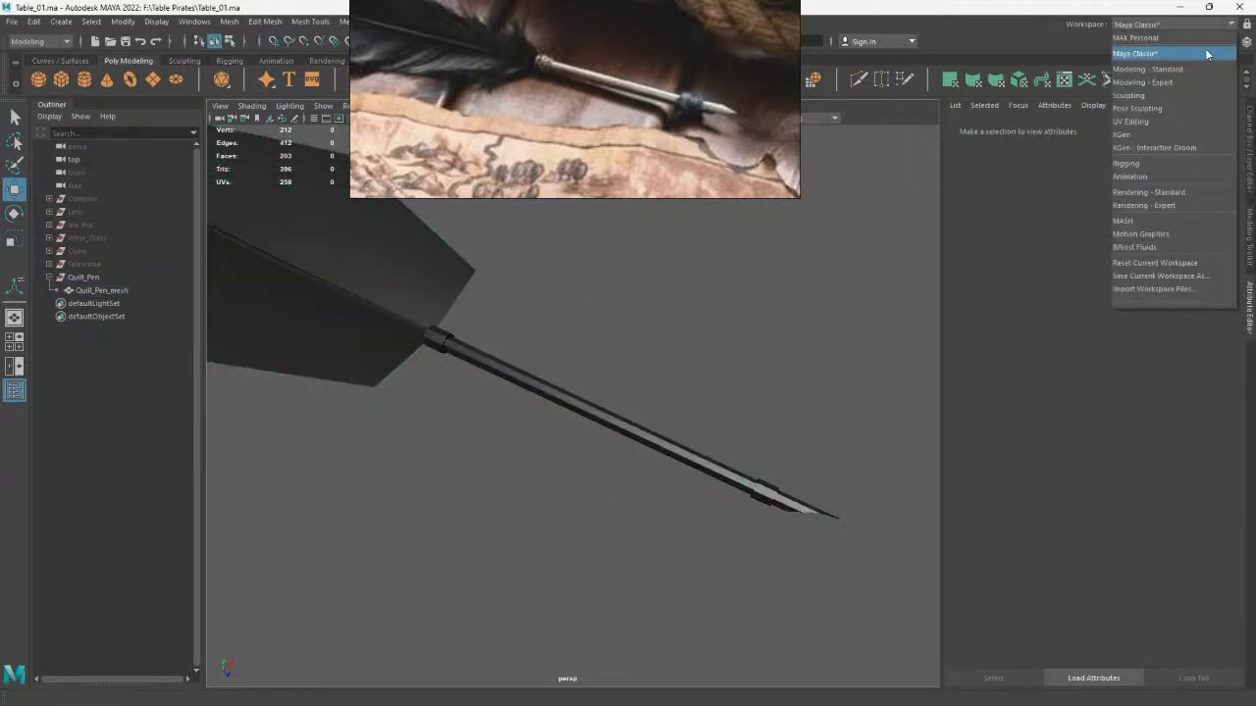
# Switch to the UV Editing workspace and apply a planar UV projection to the quill mesh
pyautogui.click(1133, 121)
pyautogui.click(328, 344)
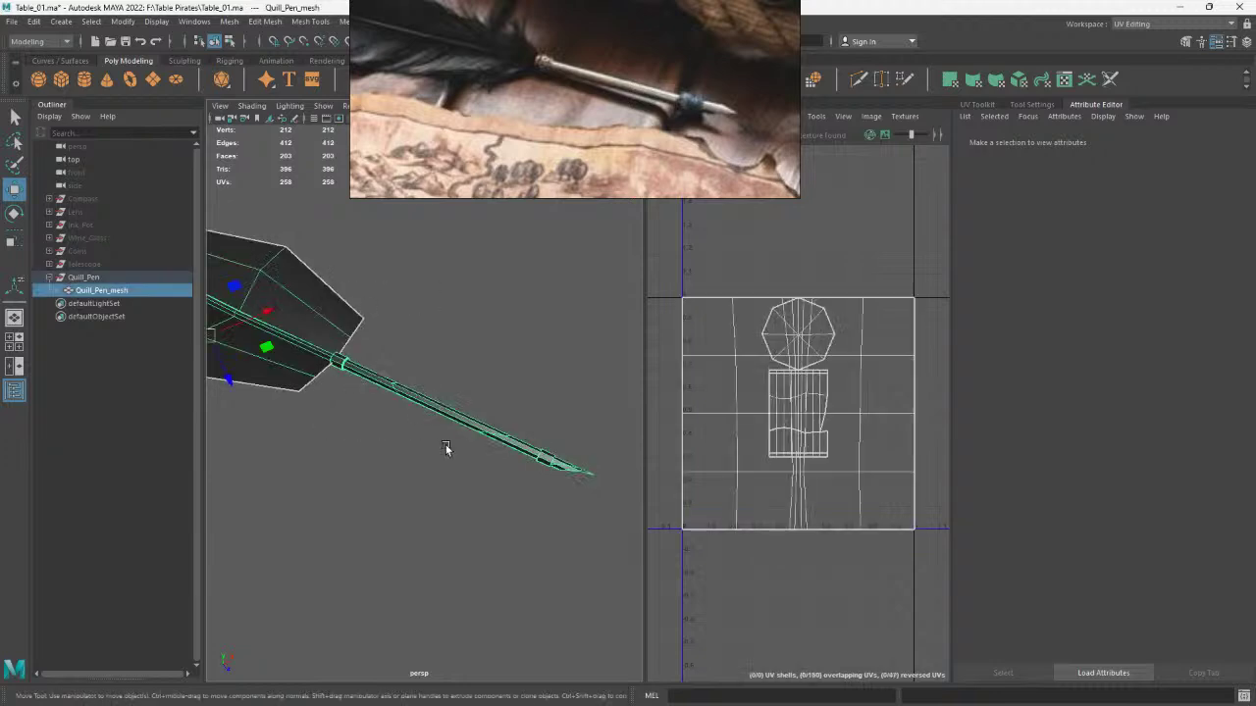
pyautogui.moveTo(438, 279)
pyautogui.keyDown('shift'); pyautogui.mouseDown(button='right')
pyautogui.moveTo(557, 493)
pyautogui.moveTo(543, 533)
pyautogui.mouseUp(button='right'); pyautogui.keyUp('shift')
pyautogui.moveTo(434, 331); pyautogui.dragTo(305, 228, button='right')
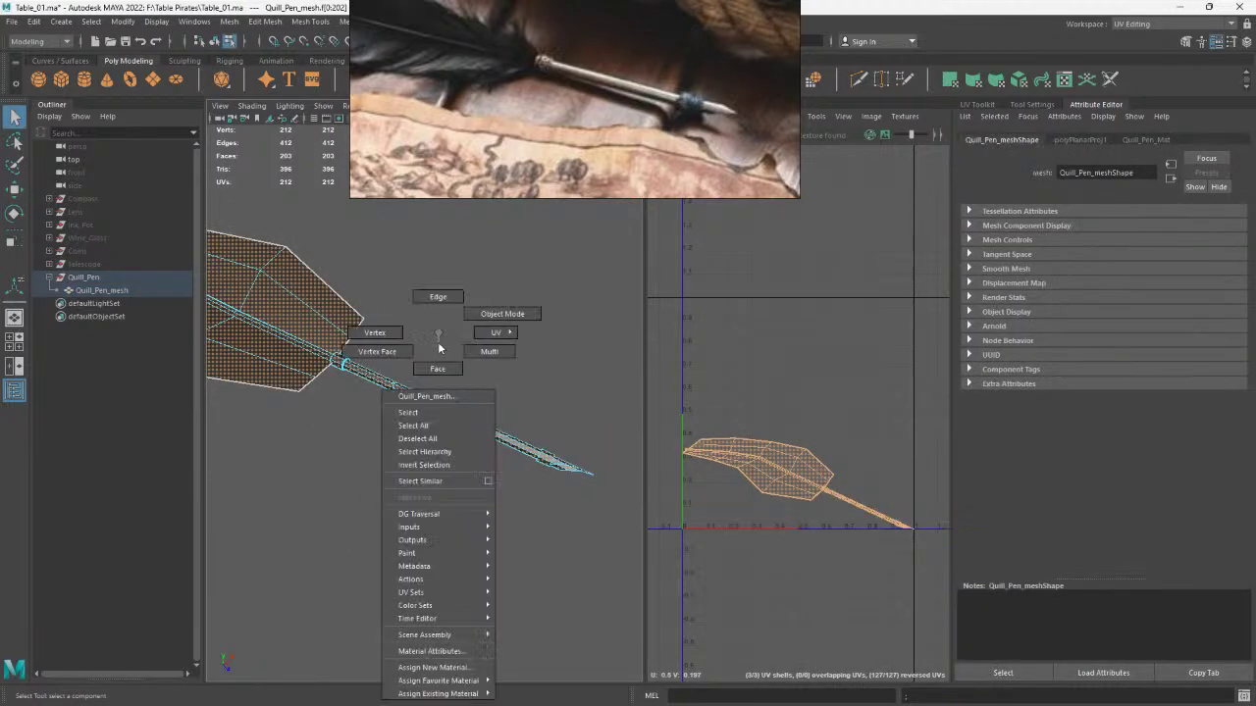
pyautogui.hotkey('ctrl', 'space')
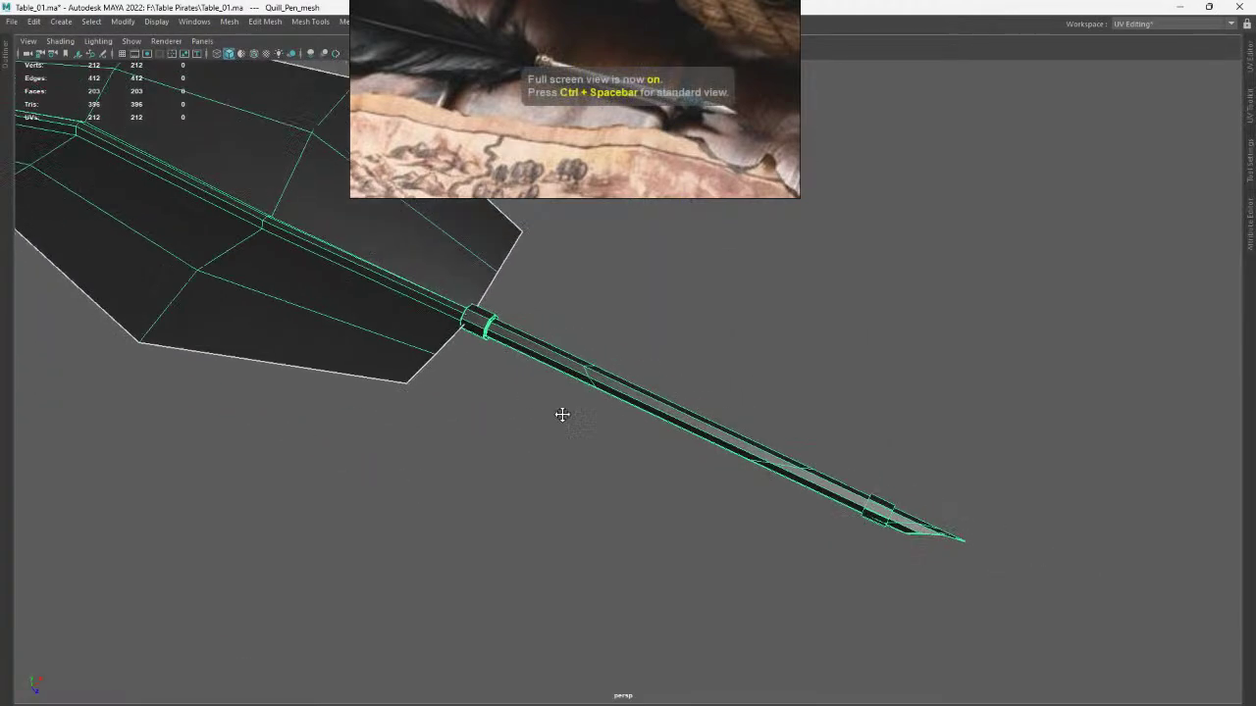
pyautogui.moveTo(571, 369)
pyautogui.keyDown('alt'); pyautogui.mouseDown()
pyautogui.moveTo(584, 412)
pyautogui.moveTo(632, 422)
pyautogui.moveTo(686, 397)
pyautogui.moveTo(637, 486)
pyautogui.moveTo(494, 332)
pyautogui.mouseUp(); pyautogui.keyUp('alt')
pyautogui.keyDown('alt'); pyautogui.moveTo(494, 331); pyautogui.dragTo(900, 448, button='right'); pyautogui.keyUp('alt')
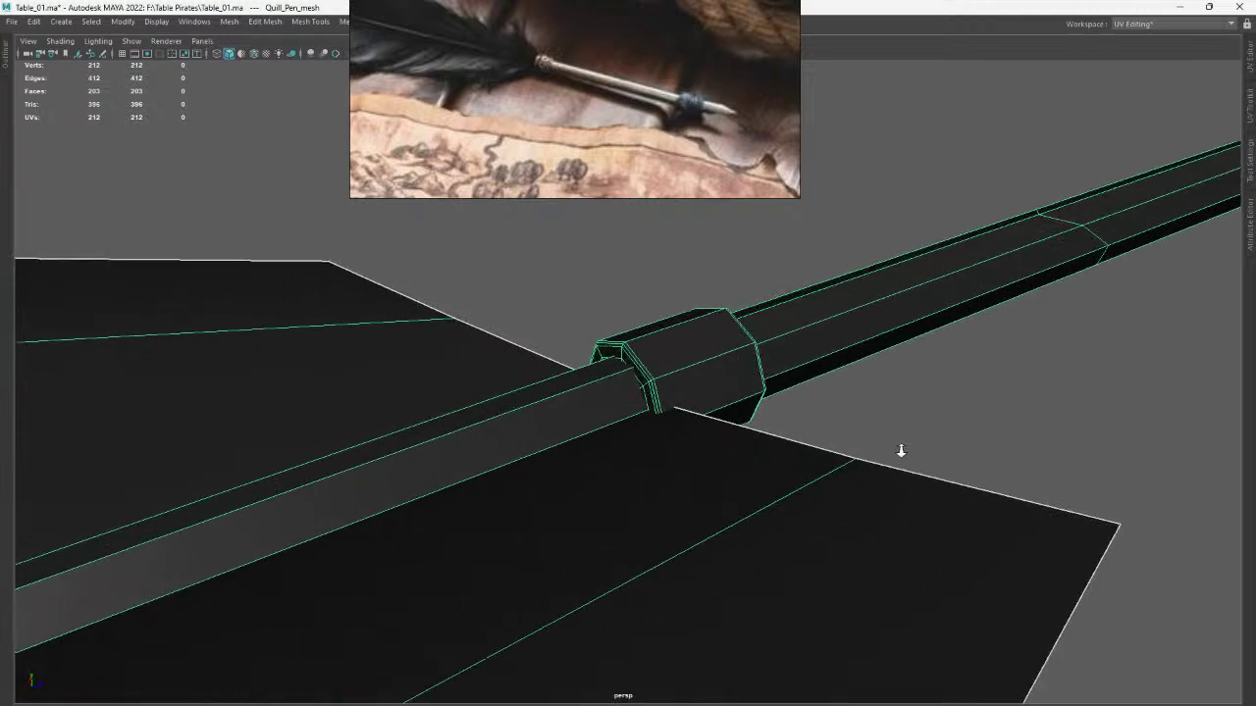
# Select both edge loops around the collar as seams, turning the view toward the nib
pyautogui.doubleClick(640, 367)
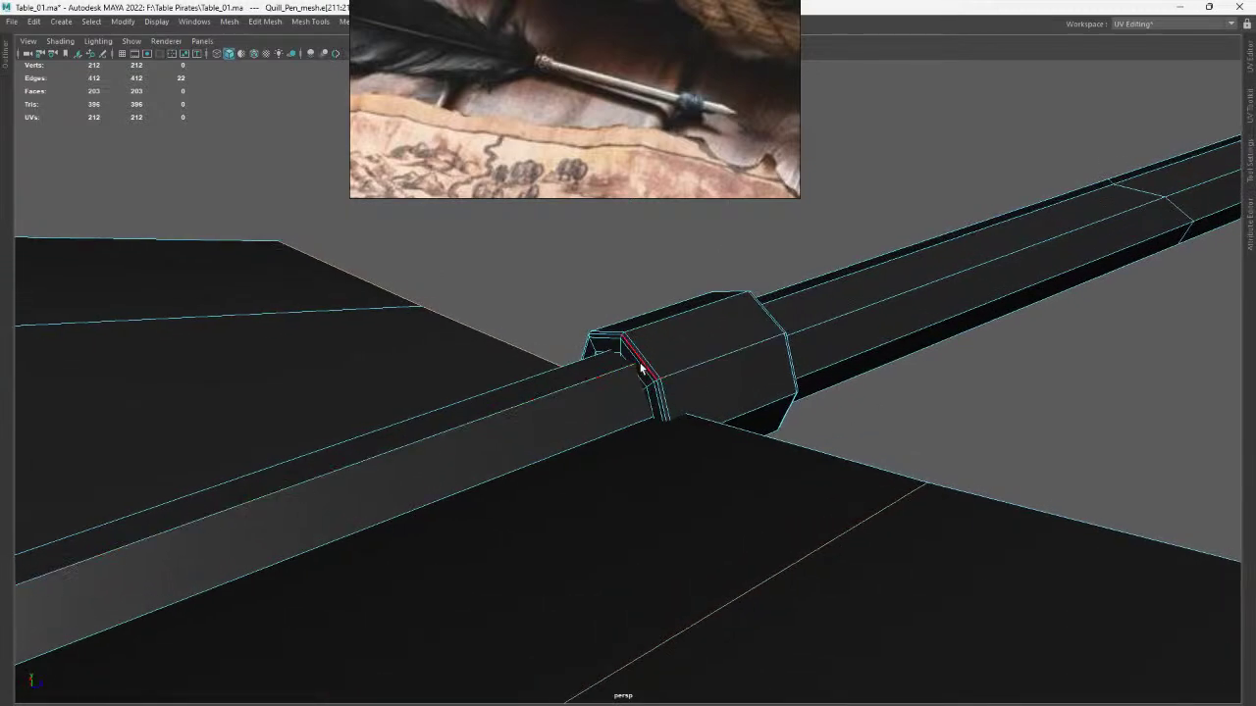
pyautogui.doubleClick(643, 368)
pyautogui.moveTo(643, 368)
pyautogui.keyDown('alt'); pyautogui.mouseDown()
pyautogui.moveTo(692, 330)
pyautogui.moveTo(468, 323)
pyautogui.moveTo(552, 400)
pyautogui.mouseUp(); pyautogui.keyUp('alt')
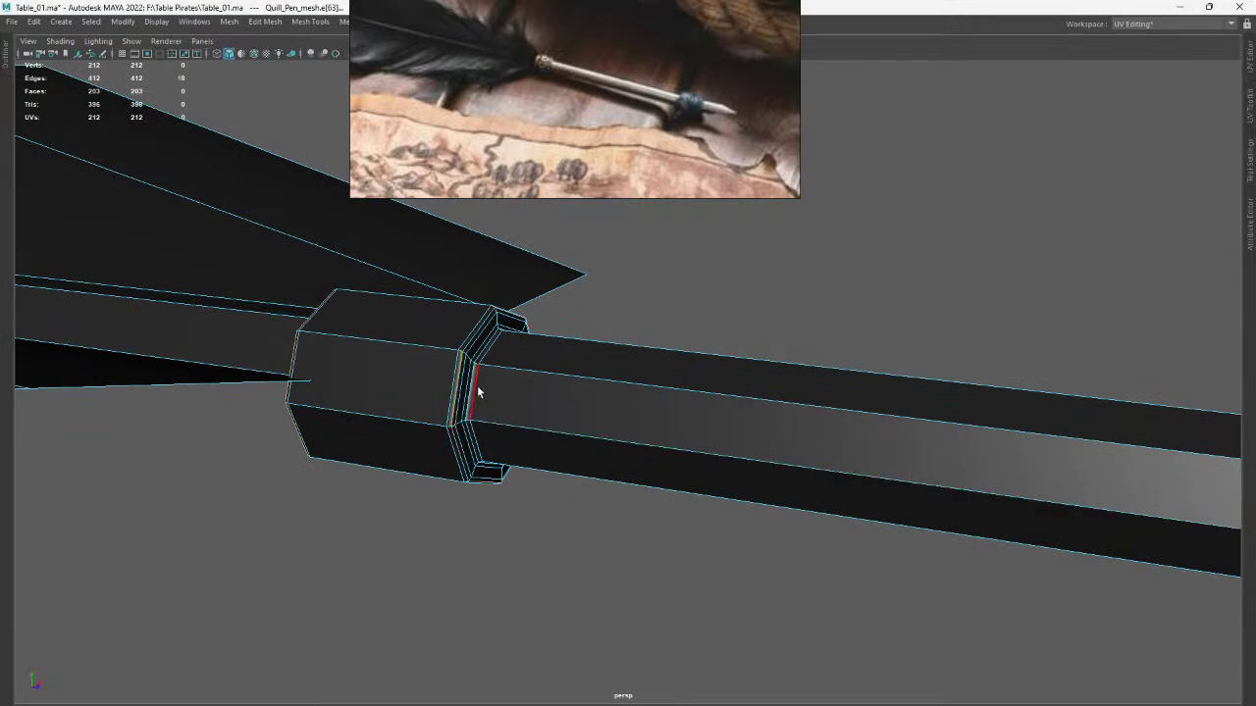
pyautogui.moveTo(470, 383)
pyautogui.keyDown('alt'); pyautogui.mouseDown()
pyautogui.moveTo(390, 367)
pyautogui.moveTo(412, 356)
pyautogui.mouseUp(); pyautogui.keyUp('alt')
pyautogui.keyDown('shift'); pyautogui.doubleClick(335, 370); pyautogui.keyUp('shift')
pyautogui.keyDown('alt'); pyautogui.moveTo(335, 370); pyautogui.dragTo(433, 381); pyautogui.keyUp('alt')
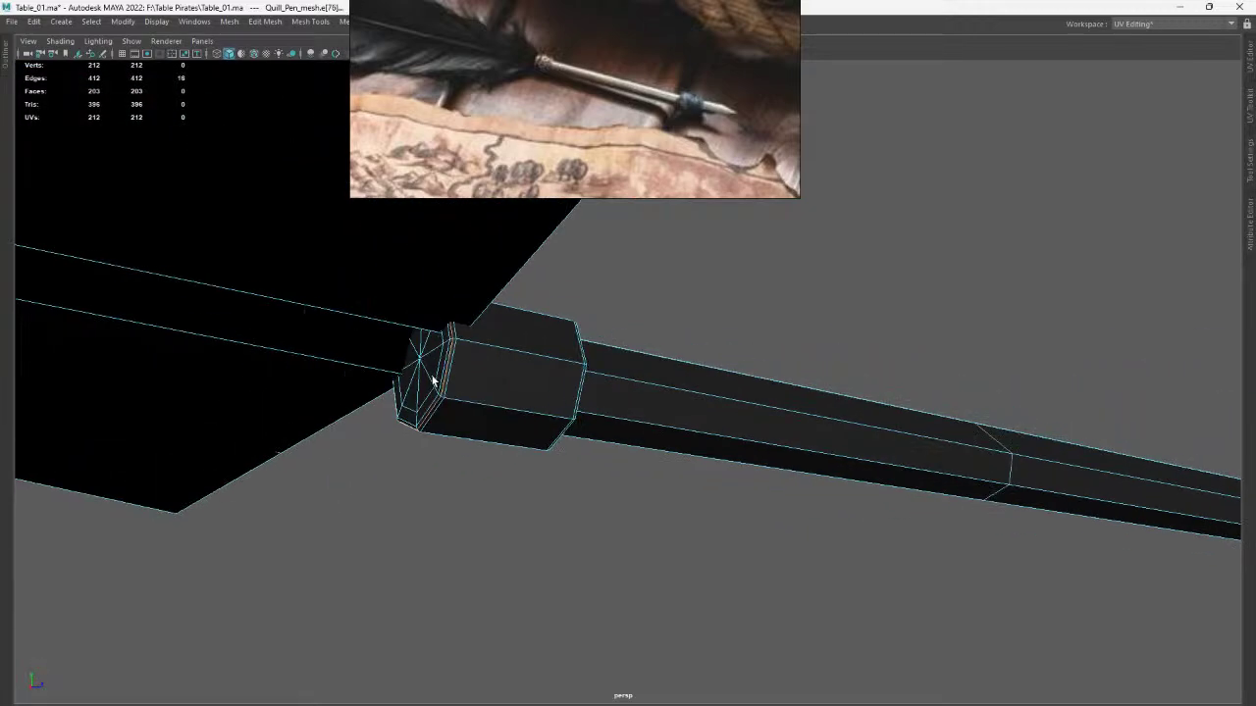
pyautogui.moveTo(610, 409)
pyautogui.keyDown('alt'); pyautogui.mouseDown()
pyautogui.moveTo(252, 356)
pyautogui.moveTo(712, 431)
pyautogui.moveTo(17, 453)
pyautogui.moveTo(788, 435)
pyautogui.moveTo(800, 419)
pyautogui.moveTo(684, 458)
pyautogui.moveTo(594, 423)
pyautogui.mouseUp(); pyautogui.keyUp('alt')
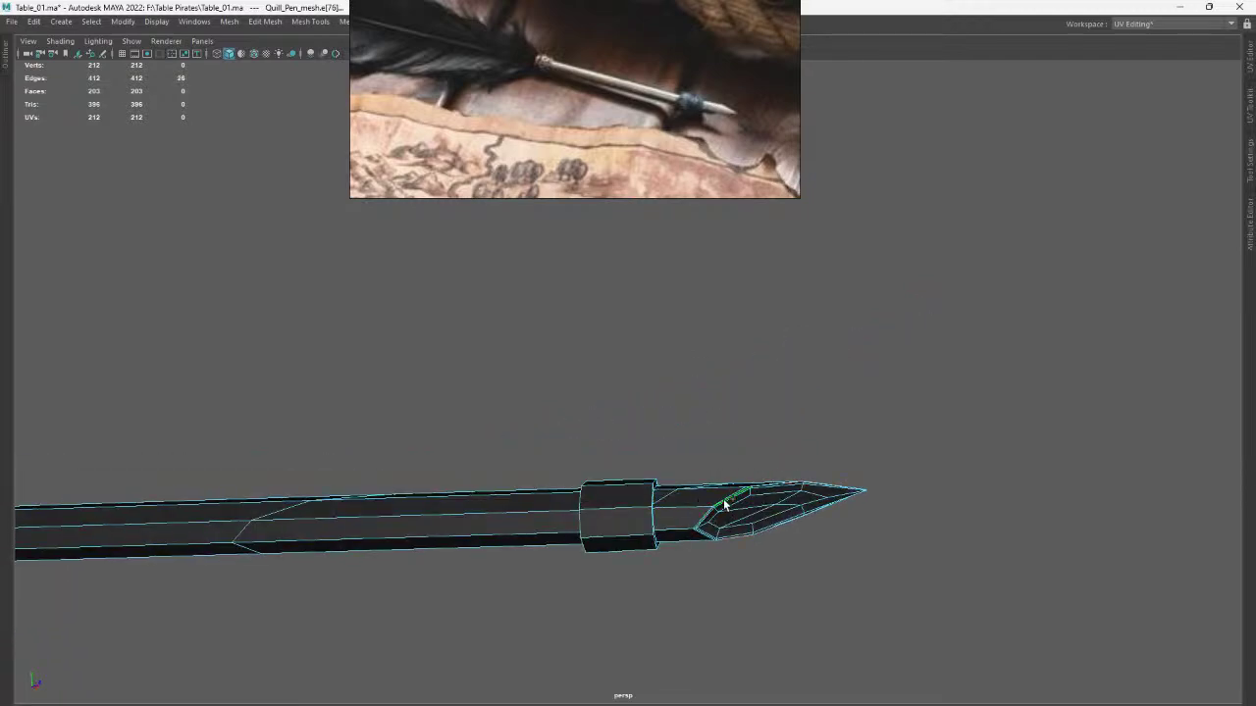
pyautogui.moveTo(724, 504)
pyautogui.keyDown('alt'); pyautogui.mouseDown()
pyautogui.moveTo(684, 524)
pyautogui.moveTo(715, 510)
pyautogui.moveTo(722, 475)
pyautogui.mouseUp(); pyautogui.keyUp('alt')
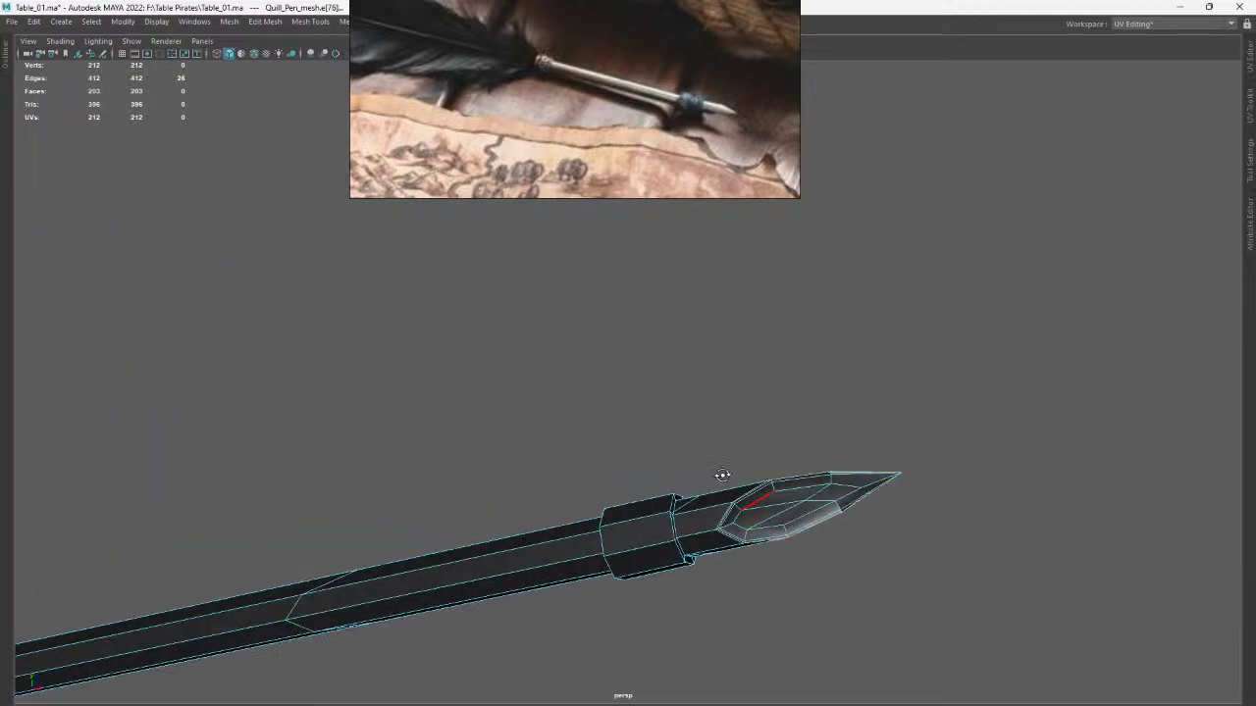
# Restore the UV layout and cut the quill's UVs along the selected collar edges
pyautogui.hotkey('ctrl', 'space')
pyautogui.keyDown('shift'); pyautogui.moveTo(798, 392); pyautogui.dragTo(762, 456, button='right'); pyautogui.keyUp('shift')
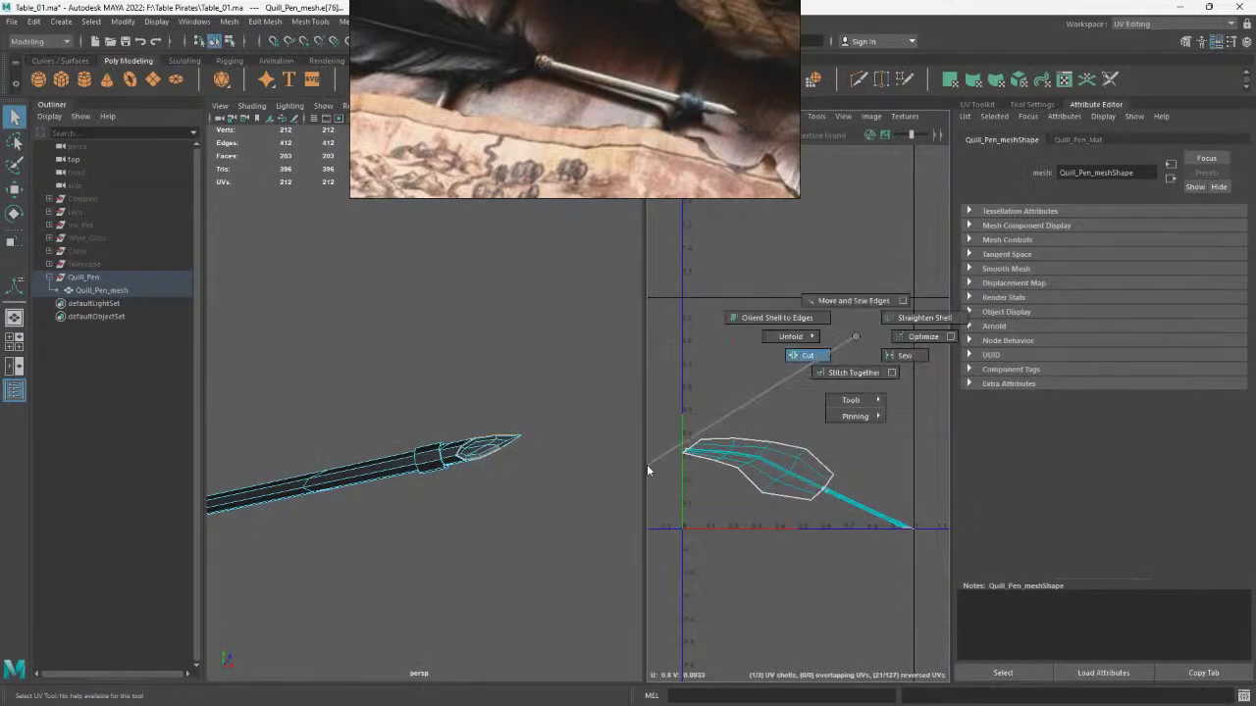
pyautogui.scroll(3, 520, 422)
pyautogui.press('q')
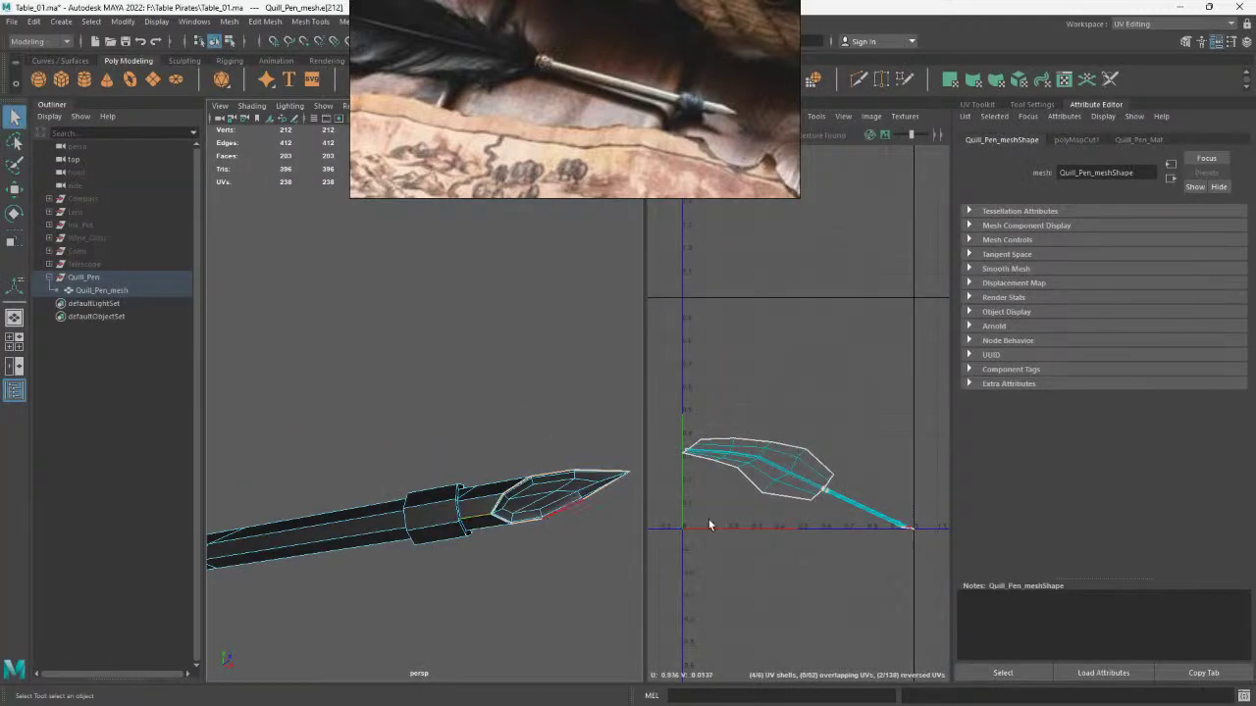
pyautogui.scroll(5, 796, 473)
pyautogui.scroll(-2, 883, 431)
pyautogui.scroll(-2, 834, 422)
pyautogui.scroll(-2, 785, 422)
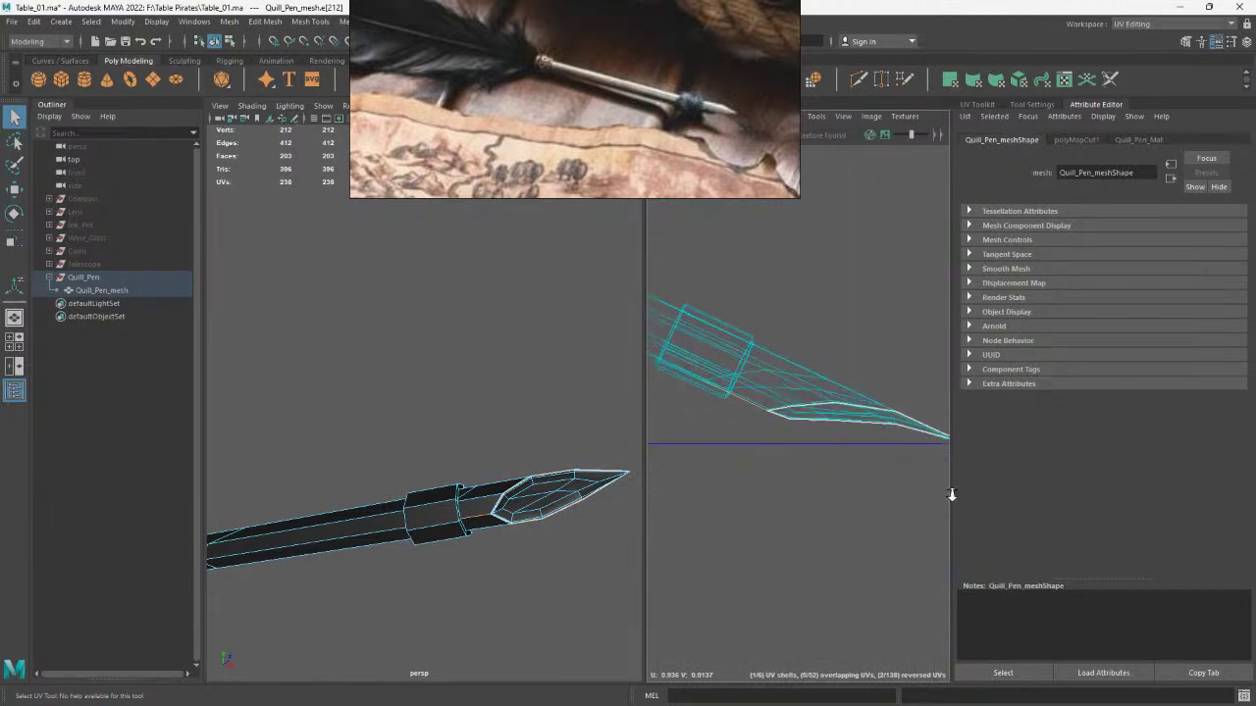
# Cut the UVs along the nib edges and move the middle UV shell downward
pyautogui.keyDown('shift'); pyautogui.moveTo(874, 302); pyautogui.dragTo(858, 330, button='right'); pyautogui.keyUp('shift')
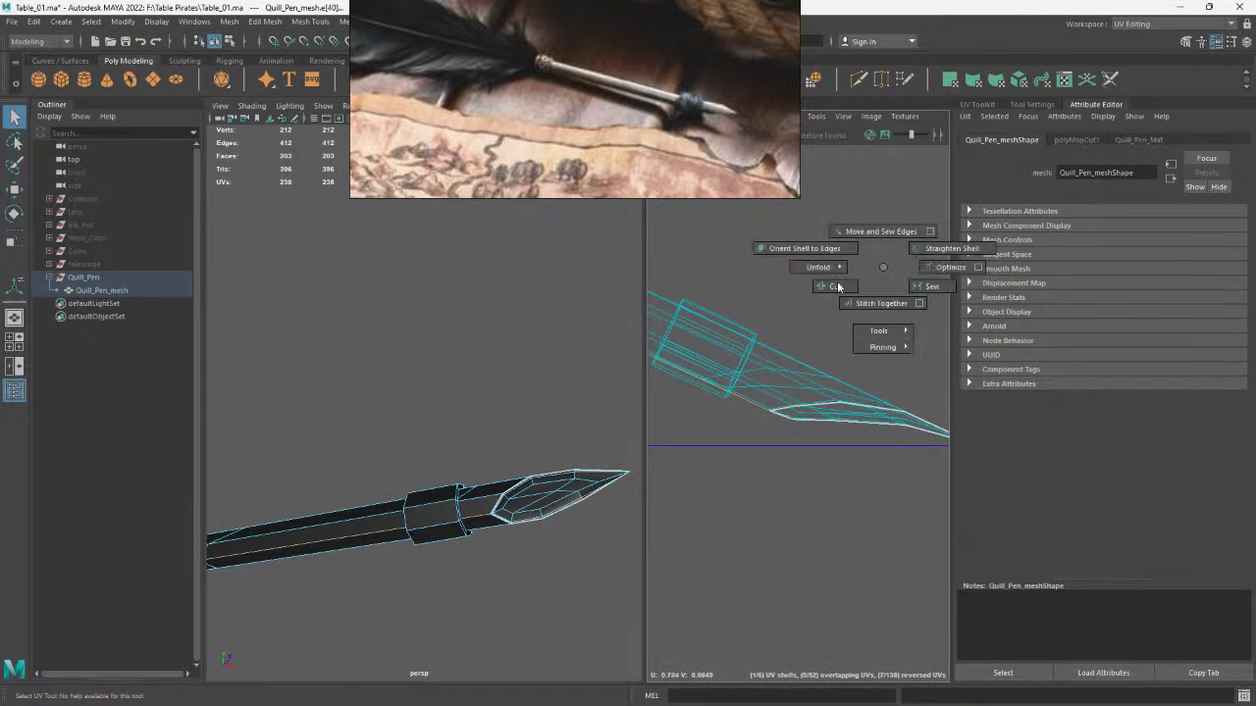
pyautogui.scroll(2, 797, 341)
pyautogui.scroll(2, 798, 340)
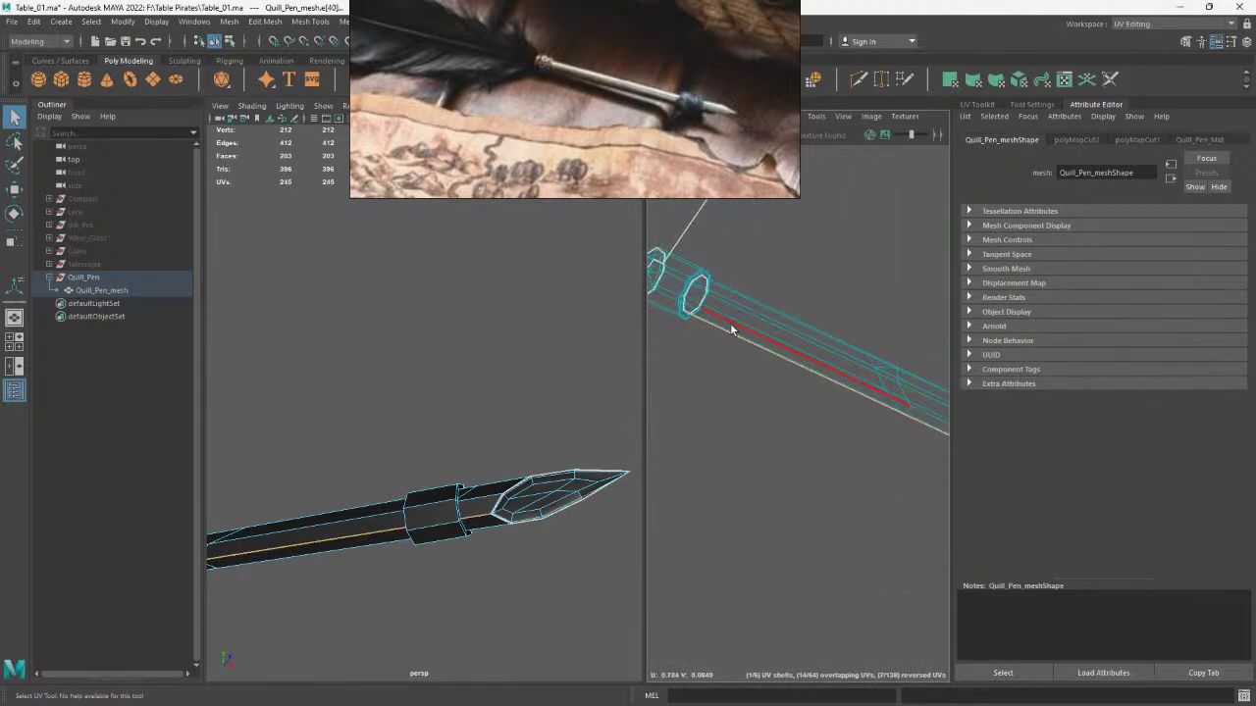
pyautogui.scroll(1, 689, 357)
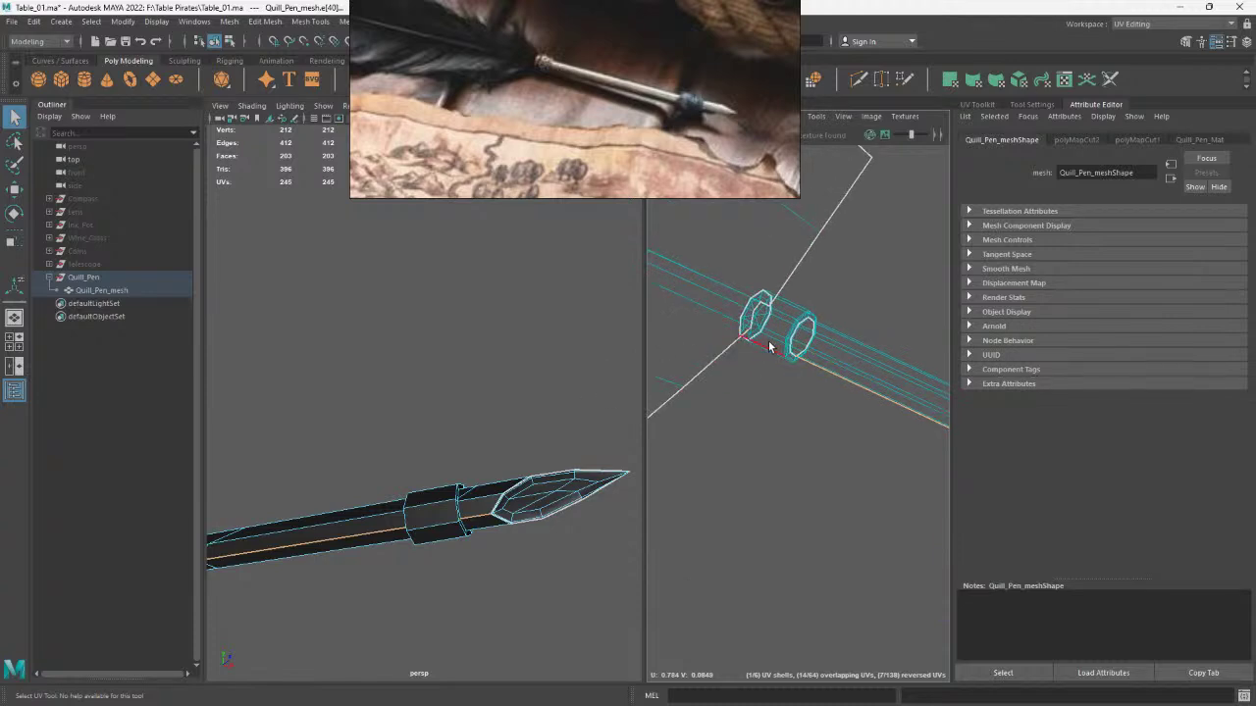
pyautogui.moveTo(769, 347); pyautogui.dragTo(734, 316, button='right')
pyautogui.press('w')
pyautogui.moveTo(771, 330); pyautogui.dragTo(769, 404)
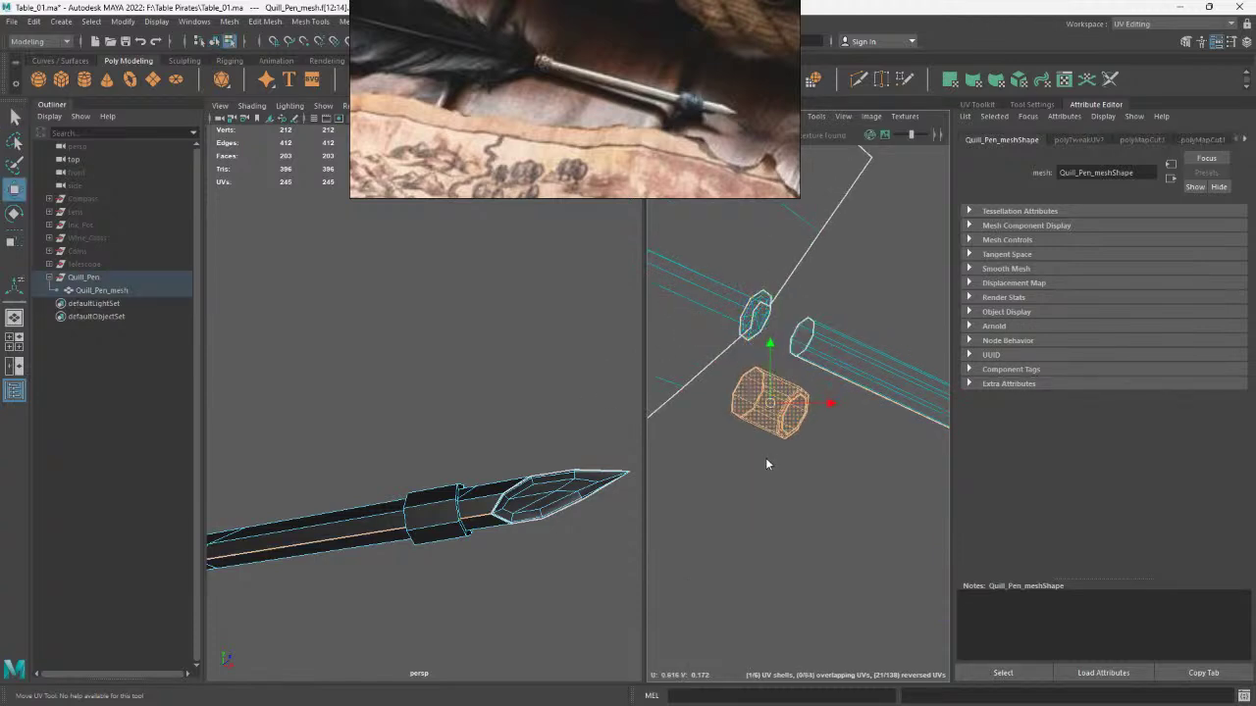
# Cut the collar shell along a selected edge loop and frame the quill shell
pyautogui.moveTo(767, 464); pyautogui.dragTo(752, 423, button='right')
pyautogui.doubleClick(752, 423)
pyautogui.keyDown('shift'); pyautogui.moveTo(692, 327); pyautogui.dragTo(811, 391, button='right'); pyautogui.keyUp('shift')
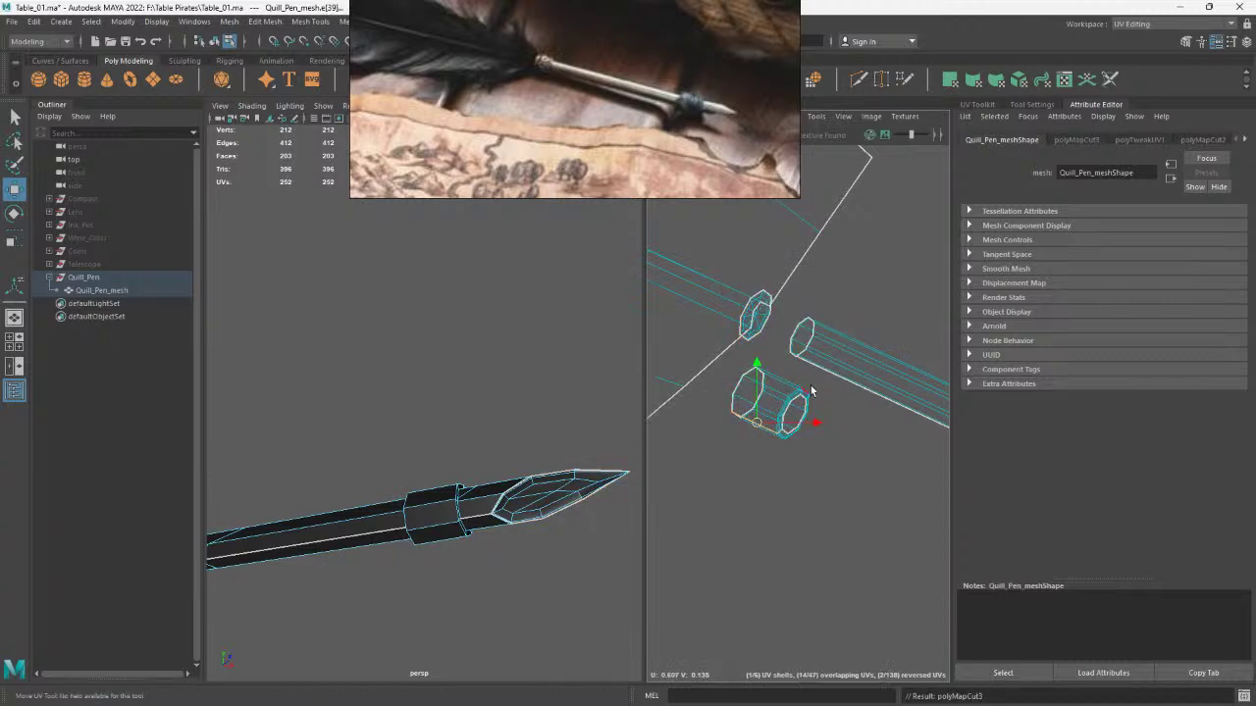
pyautogui.scroll(-3, 811, 391)
pyautogui.scroll(3, 827, 421)
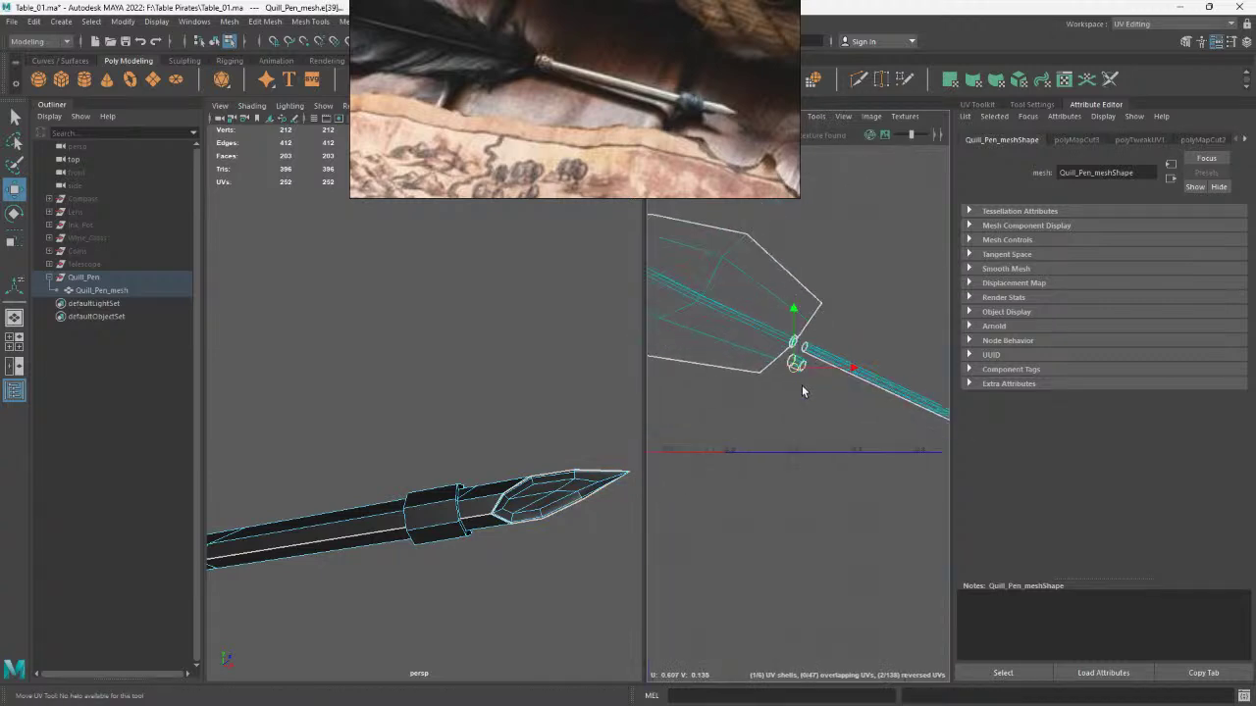
pyautogui.scroll(2, 795, 331)
pyautogui.keyDown('shift'); pyautogui.moveTo(805, 295); pyautogui.dragTo(867, 407, button='right'); pyautogui.keyUp('shift')
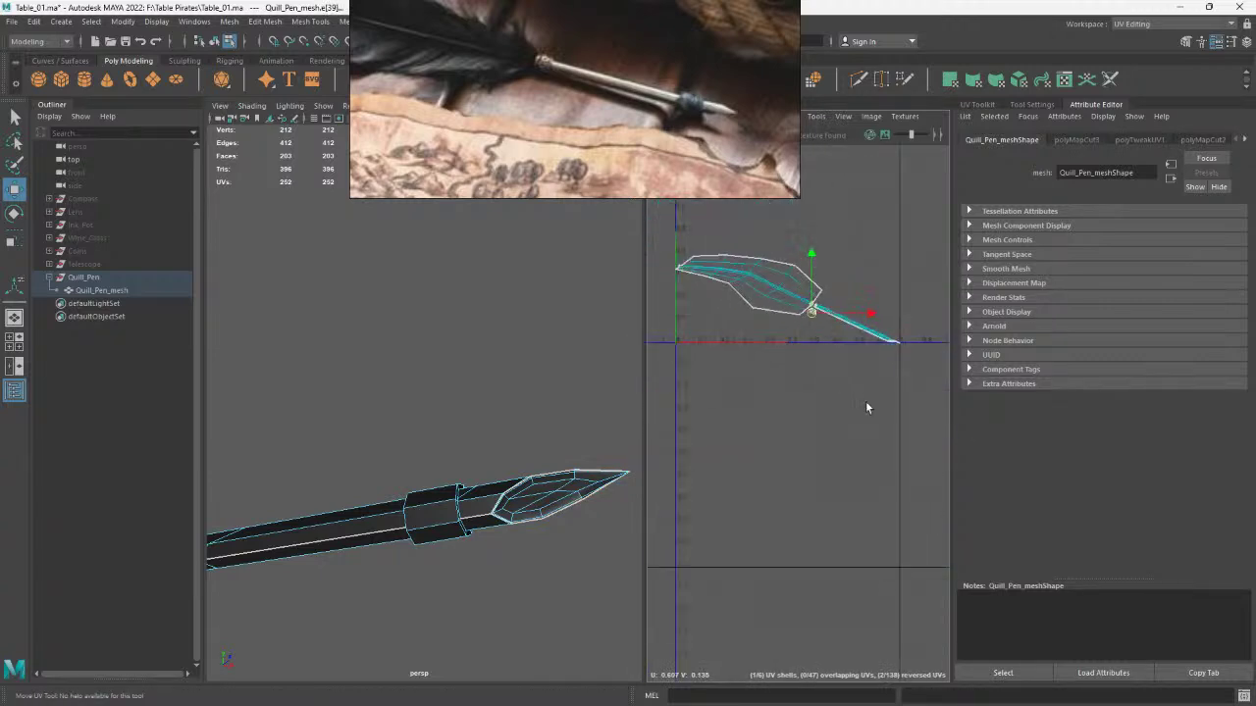
# Move the small collar shell down and cut the UVs along another collar seam edge
pyautogui.moveTo(821, 265); pyautogui.dragTo(756, 246, button='right')
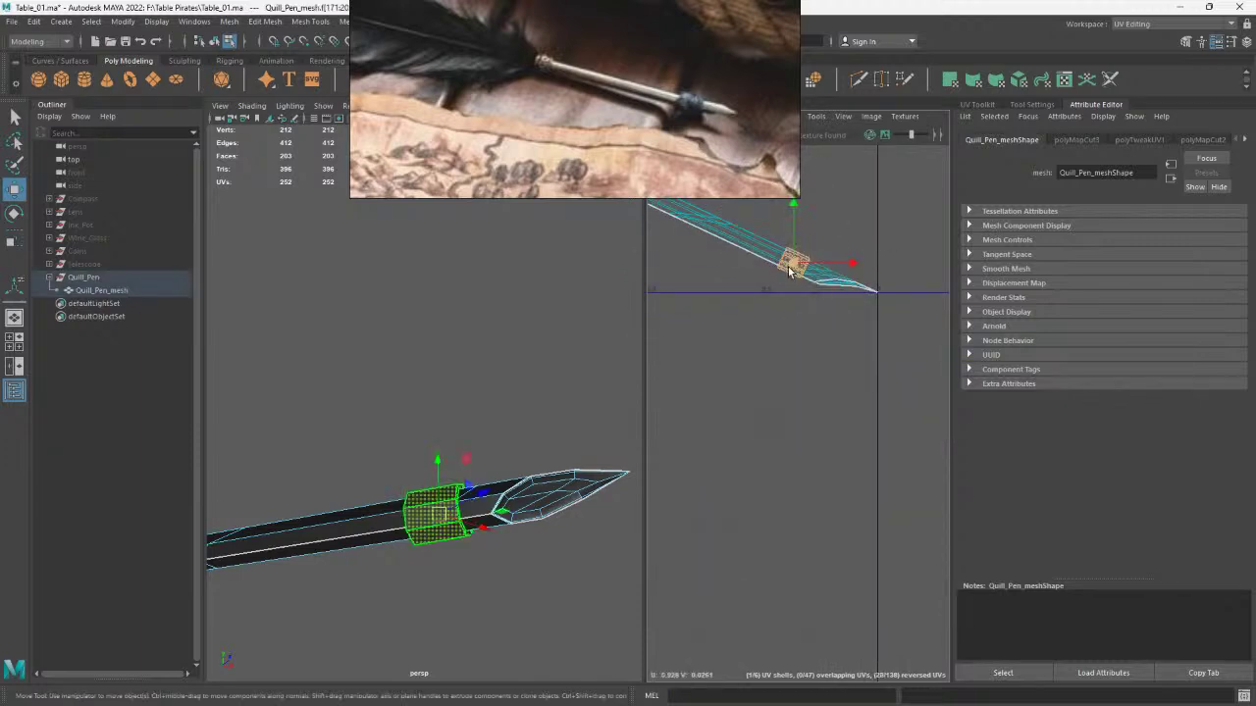
pyautogui.moveTo(792, 266); pyautogui.dragTo(781, 391)
pyautogui.moveTo(806, 380); pyautogui.dragTo(791, 299, button='right')
pyautogui.keyDown('alt'); pyautogui.moveTo(791, 299); pyautogui.dragTo(864, 388, button='middle'); pyautogui.keyUp('alt')
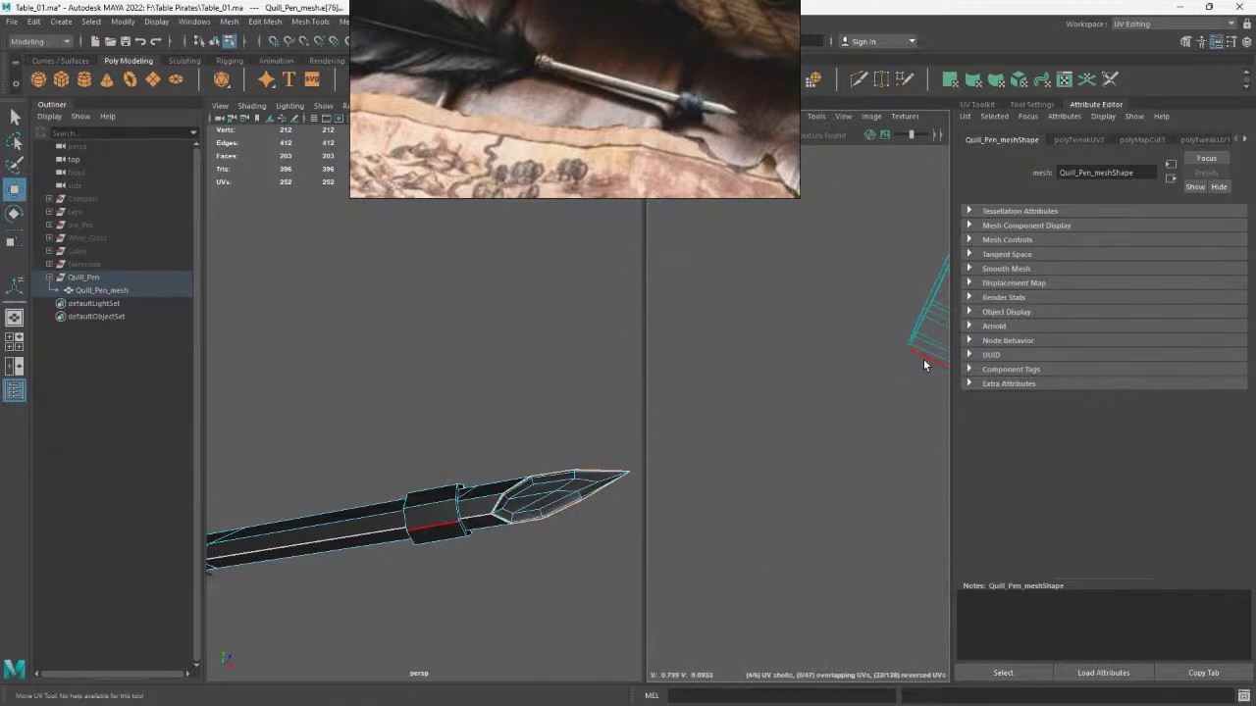
pyautogui.click(923, 359)
pyautogui.keyDown('shift'); pyautogui.moveTo(824, 290); pyautogui.dragTo(702, 339, button='right'); pyautogui.keyUp('shift')
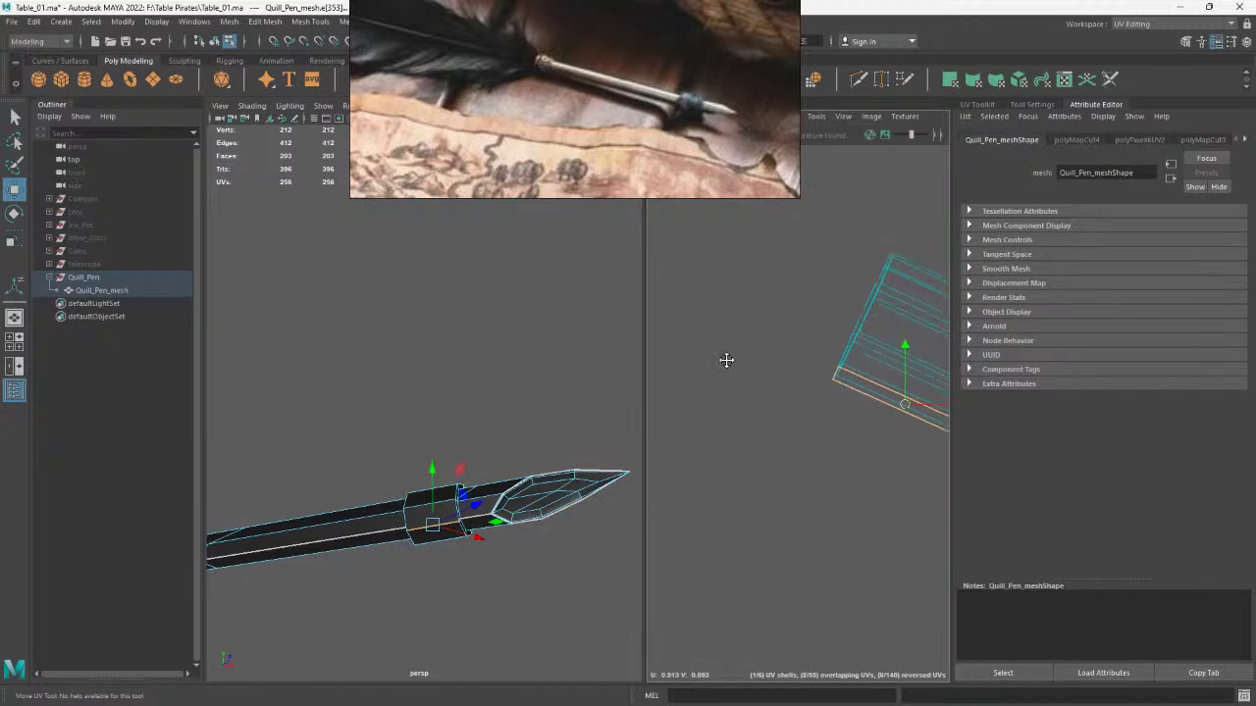
# Isolate the collar faces in the 3D view and select one of them
pyautogui.moveTo(423, 335)
pyautogui.mouseDown(button='right')
pyautogui.moveTo(456, 333)
pyautogui.moveTo(526, 389)
pyautogui.mouseUp(button='right')
pyautogui.hotkey('ctrl', '1')
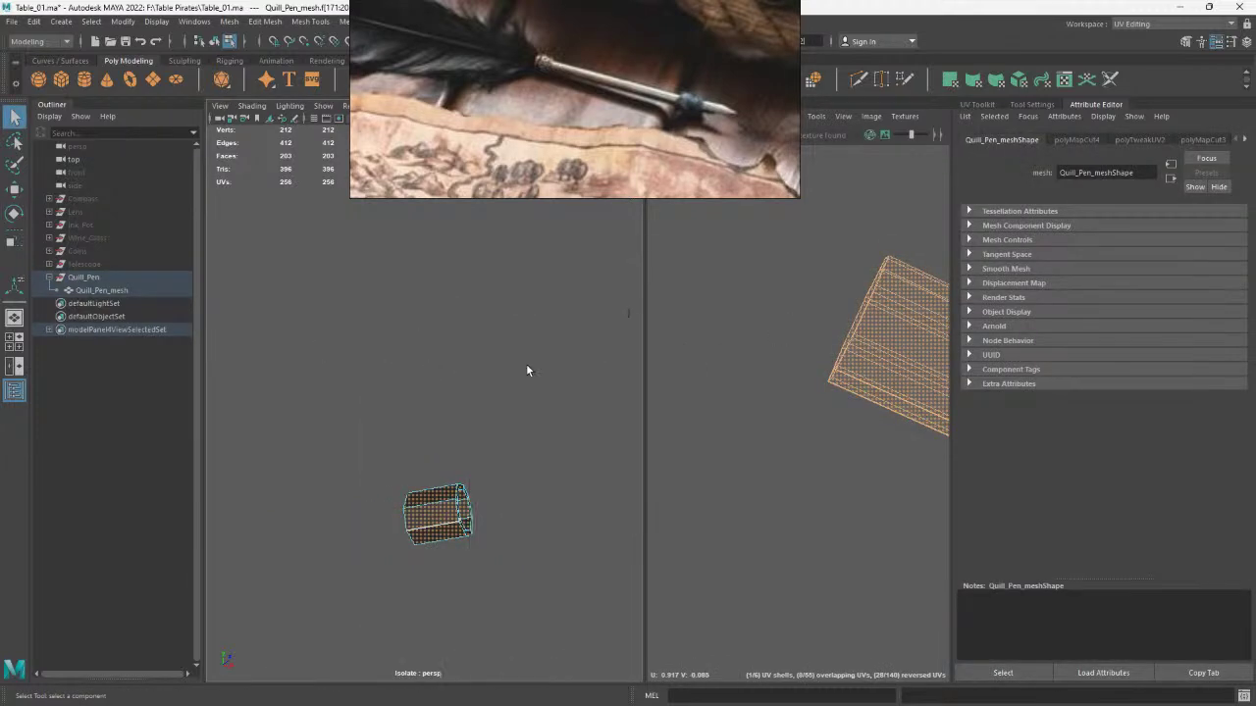
pyautogui.click(463, 501)
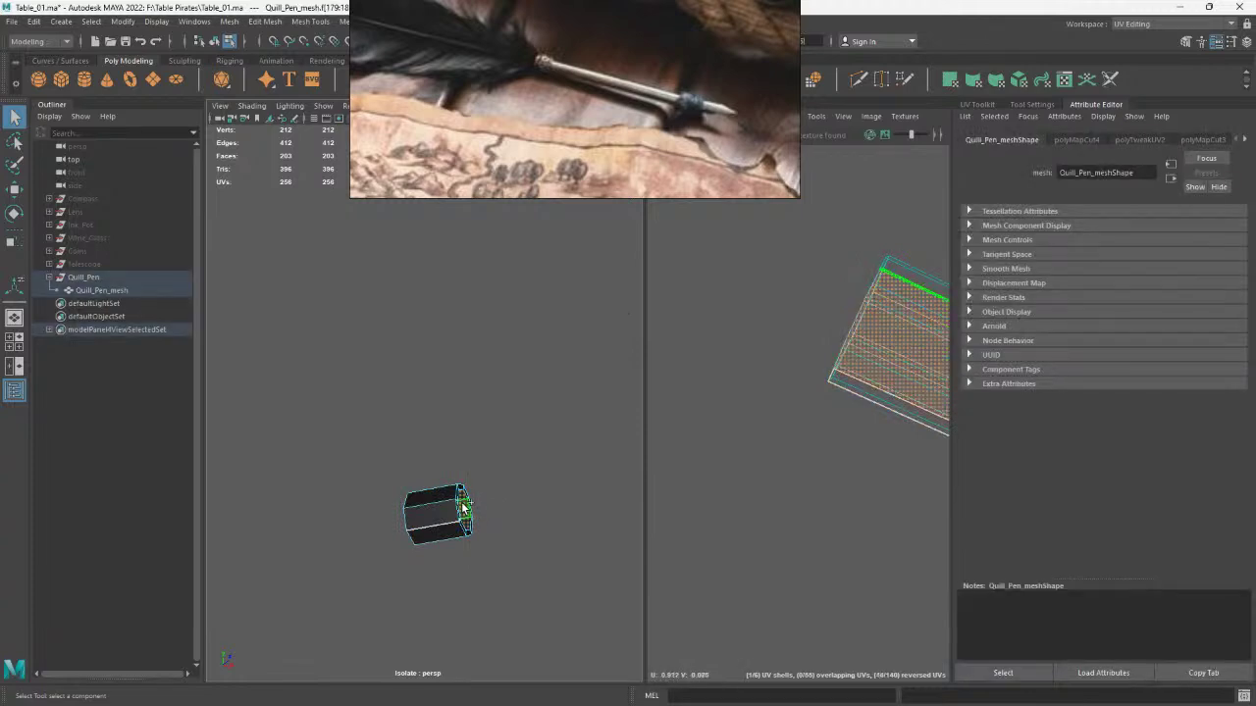
pyautogui.moveTo(451, 372); pyautogui.dragTo(432, 395, button='right')
# Exit Isolate Select and zoom out to show the whole quill broadside
pyautogui.click(442, 512)
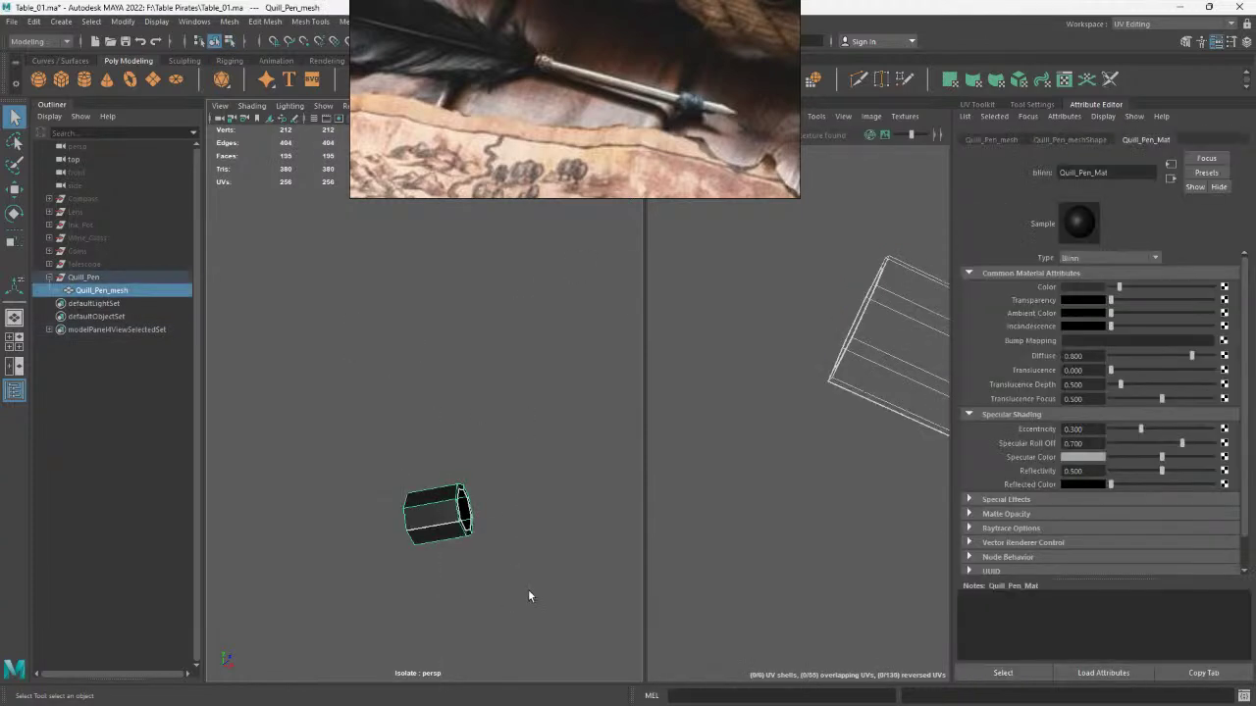
pyautogui.press('w')
pyautogui.click(412, 397)
pyautogui.hotkey('ctrl', '1')
pyautogui.keyDown('alt'); pyautogui.moveTo(475, 369); pyautogui.dragTo(426, 370, button='right'); pyautogui.keyUp('alt')
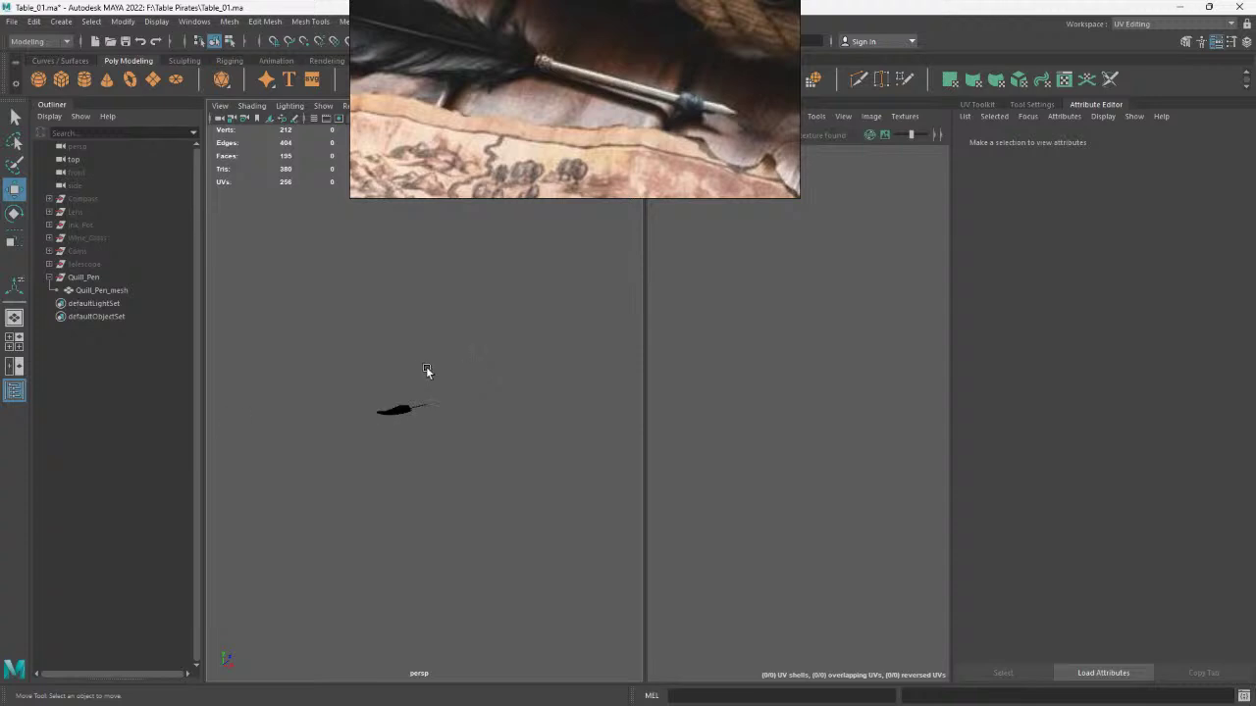
pyautogui.moveTo(299, 363)
pyautogui.keyDown('alt'); pyautogui.mouseDown()
pyautogui.moveTo(347, 386)
pyautogui.moveTo(340, 331)
pyautogui.mouseUp(); pyautogui.keyUp('alt')
# Tumble around the quill to inspect it, finishing with the Quill_Pen mesh selected
pyautogui.click(378, 383)
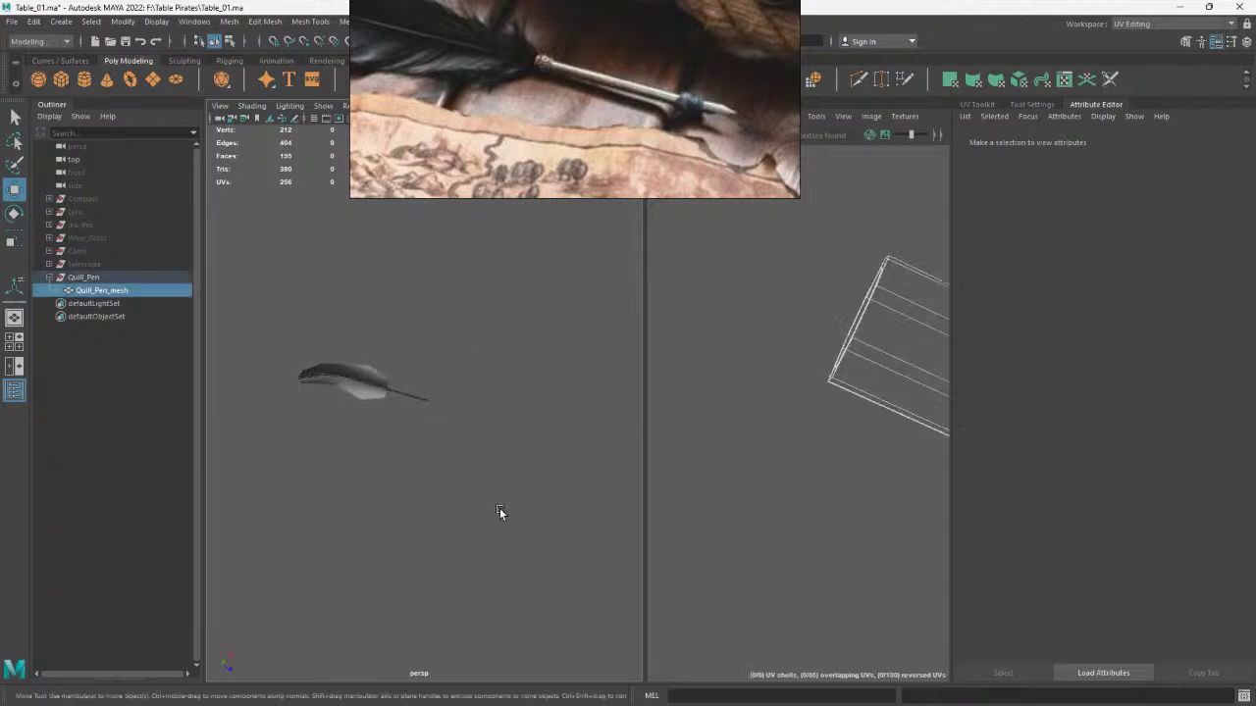
pyautogui.moveTo(478, 498)
pyautogui.keyDown('alt'); pyautogui.mouseDown()
pyautogui.moveTo(581, 375)
pyautogui.moveTo(421, 442)
pyautogui.moveTo(353, 401)
pyautogui.moveTo(519, 383)
pyautogui.moveTo(343, 409)
pyautogui.moveTo(347, 303)
pyautogui.mouseUp(); pyautogui.keyUp('alt')
pyautogui.click(581, 376)
pyautogui.click(386, 382)
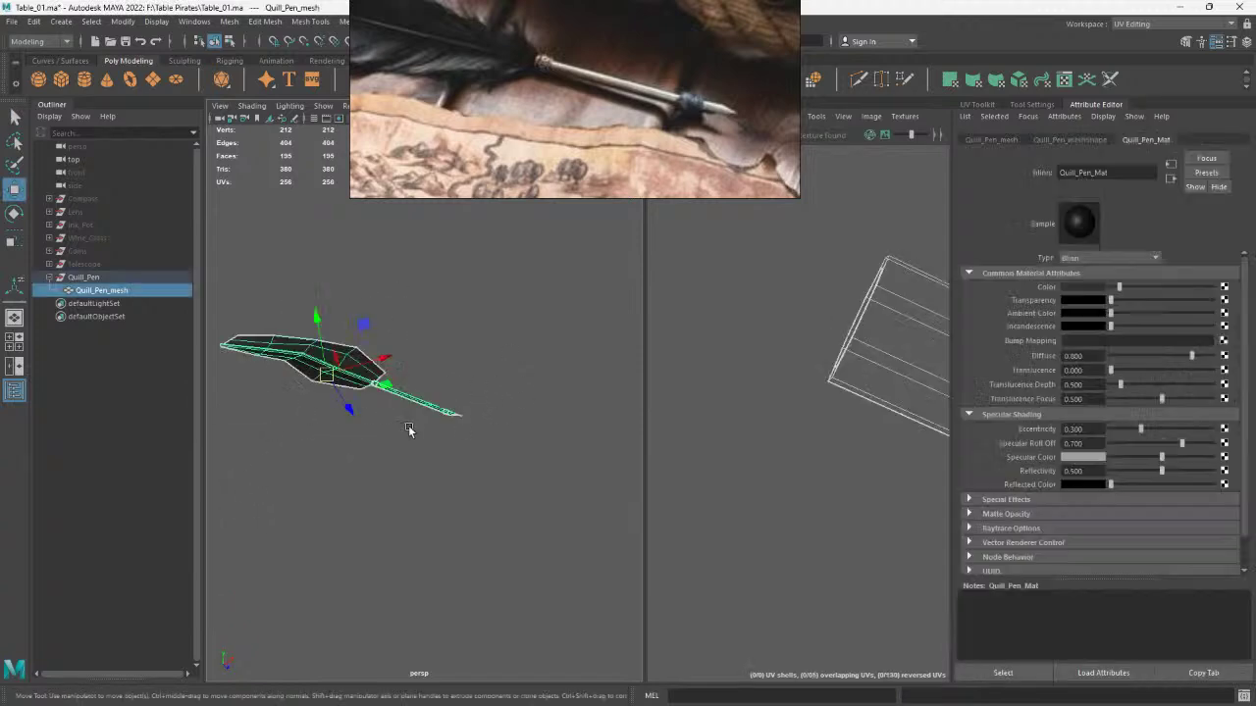
pyautogui.click(462, 350)
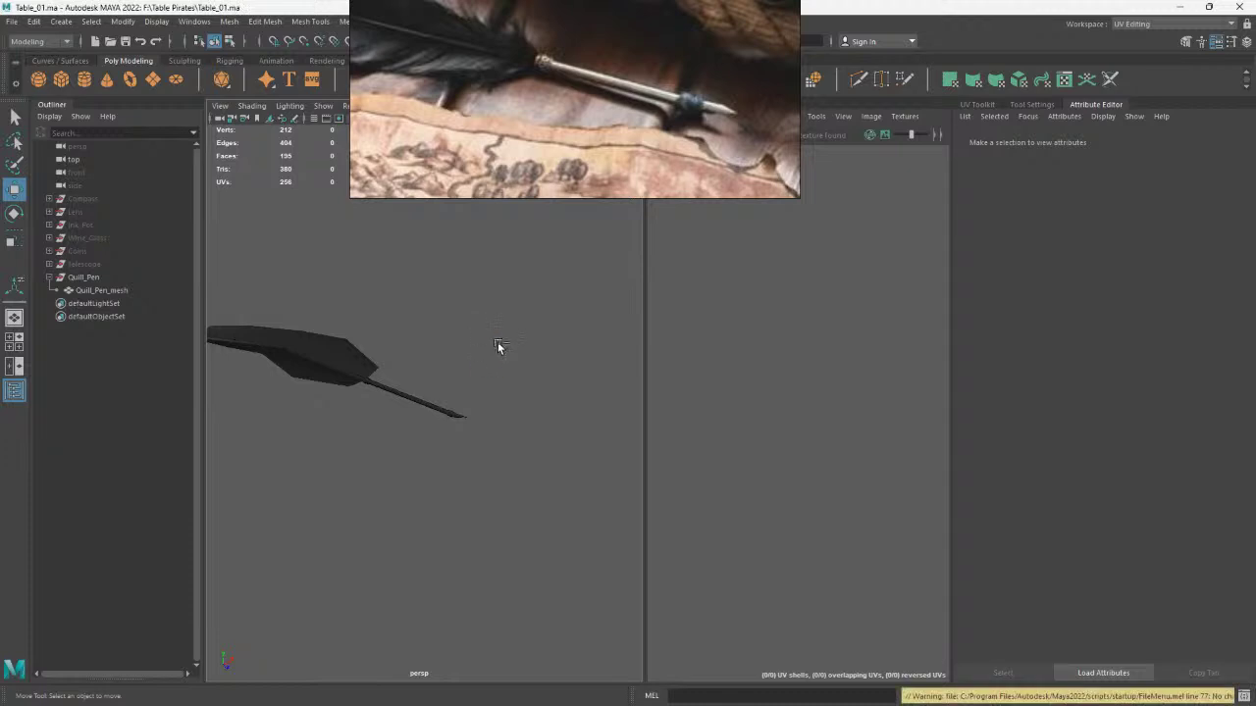
pyautogui.moveTo(500, 350)
pyautogui.keyDown('alt'); pyautogui.mouseDown()
pyautogui.moveTo(437, 435)
pyautogui.moveTo(423, 387)
pyautogui.moveTo(285, 308)
pyautogui.mouseUp(); pyautogui.keyUp('alt')
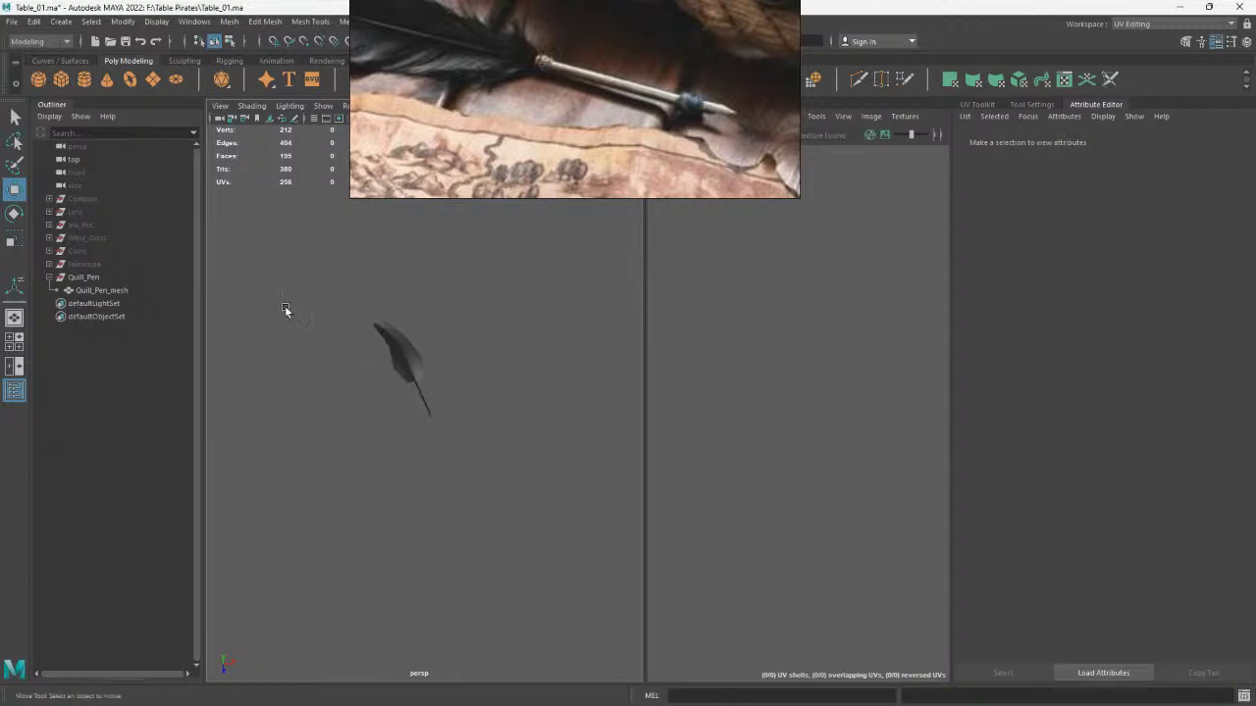
pyautogui.scroll(3, 285, 308)
pyautogui.click(432, 417)
pyautogui.keyDown('alt'); pyautogui.moveTo(476, 459); pyautogui.dragTo(437, 382); pyautogui.keyUp('alt')
pyautogui.click(489, 365)
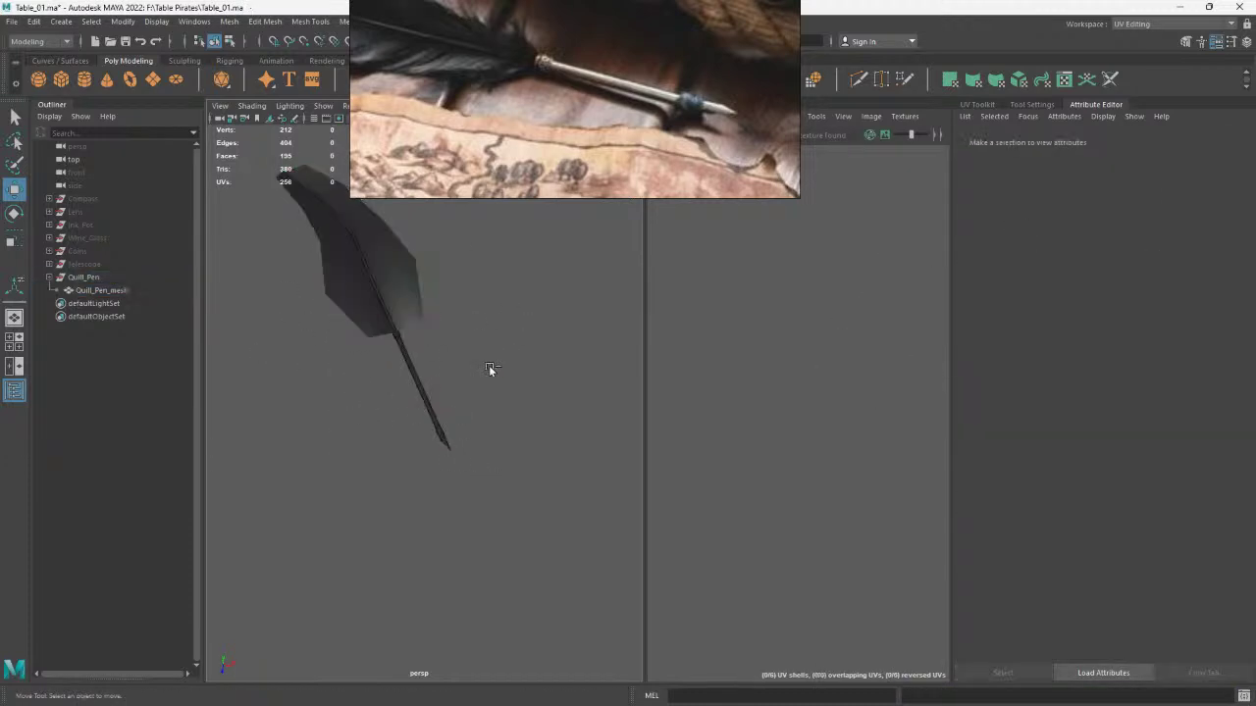
pyautogui.click(370, 286)
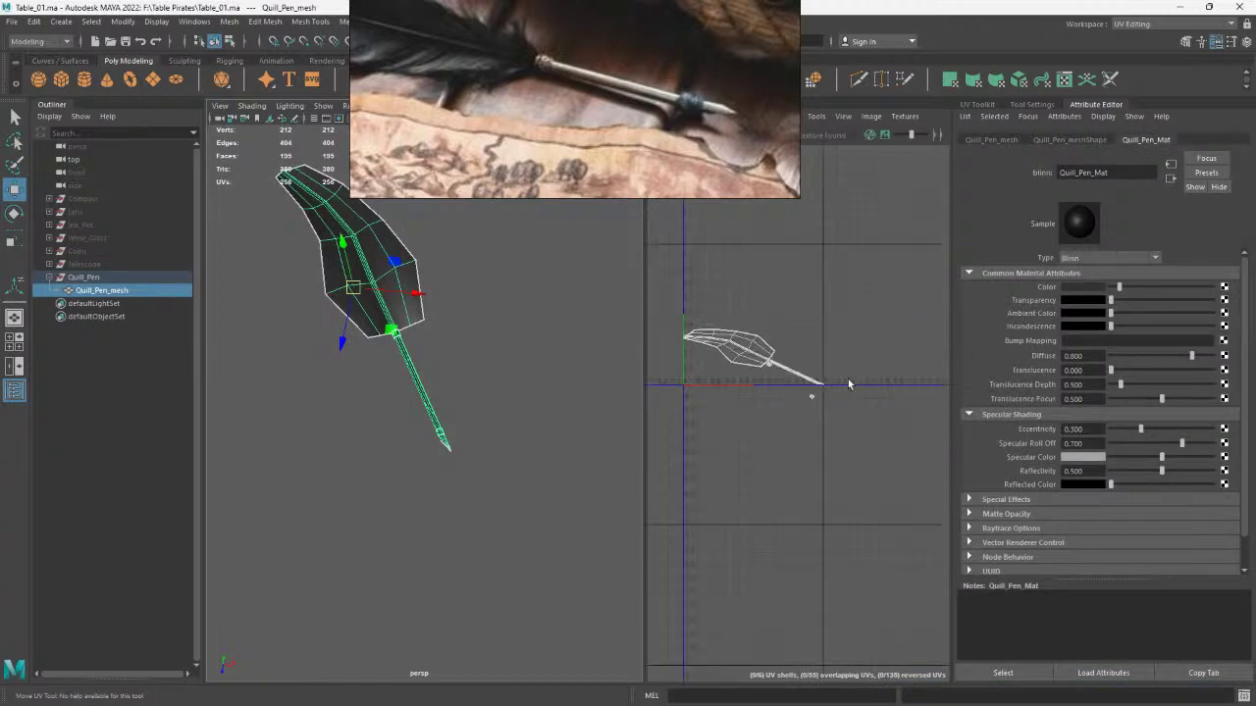
# Select the whole quill UV shell and unfold its UVs
pyautogui.moveTo(848, 379); pyautogui.dragTo(697, 279, button='right')
pyautogui.moveTo(698, 279); pyautogui.dragTo(887, 416)
pyautogui.keyDown('shift'); pyautogui.moveTo(814, 294); pyautogui.dragTo(677, 314, button='right'); pyautogui.keyUp('shift')
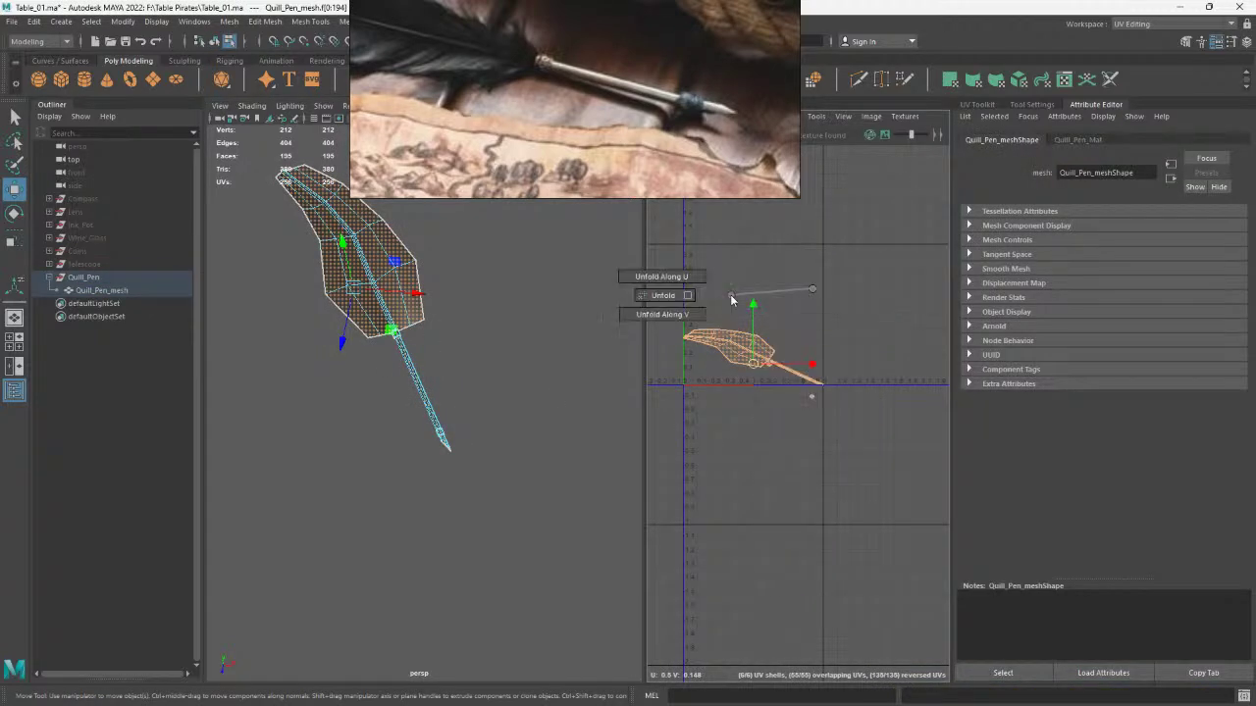
pyautogui.rightClick(945, 268)
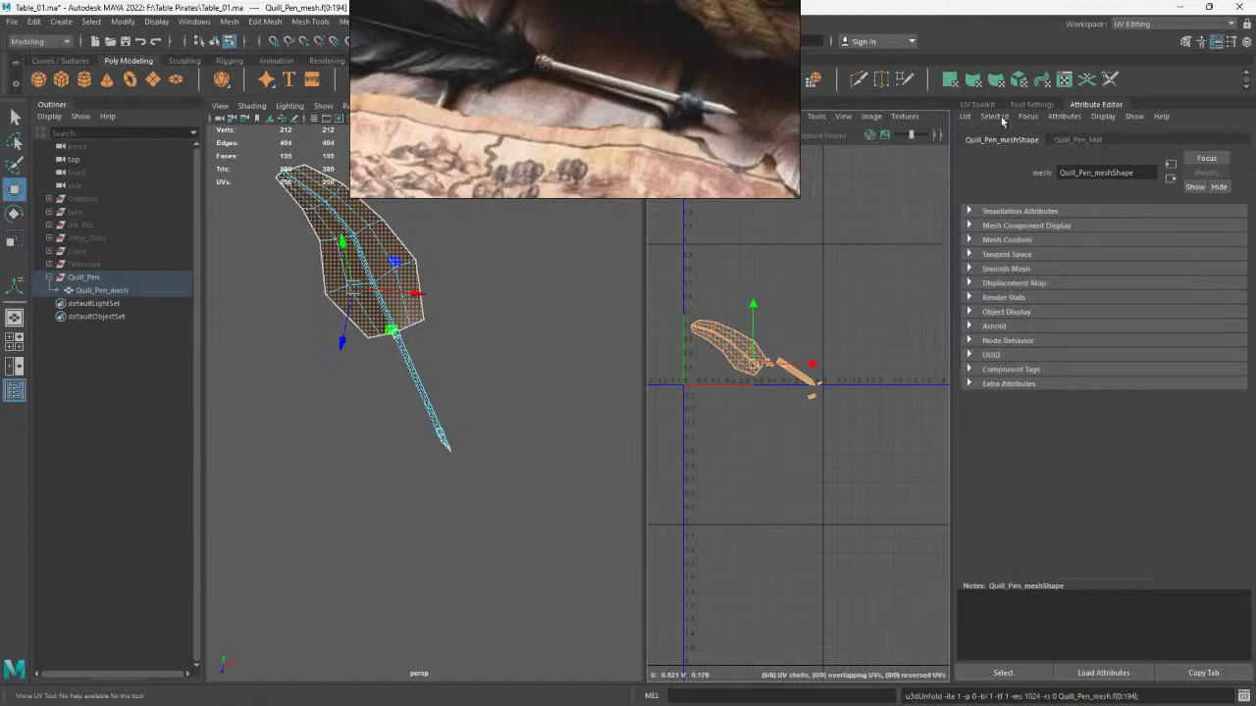
# Orient all the UV shells with the UV Toolkit's Orient Shells
pyautogui.click(977, 104)
pyautogui.click(1109, 429)
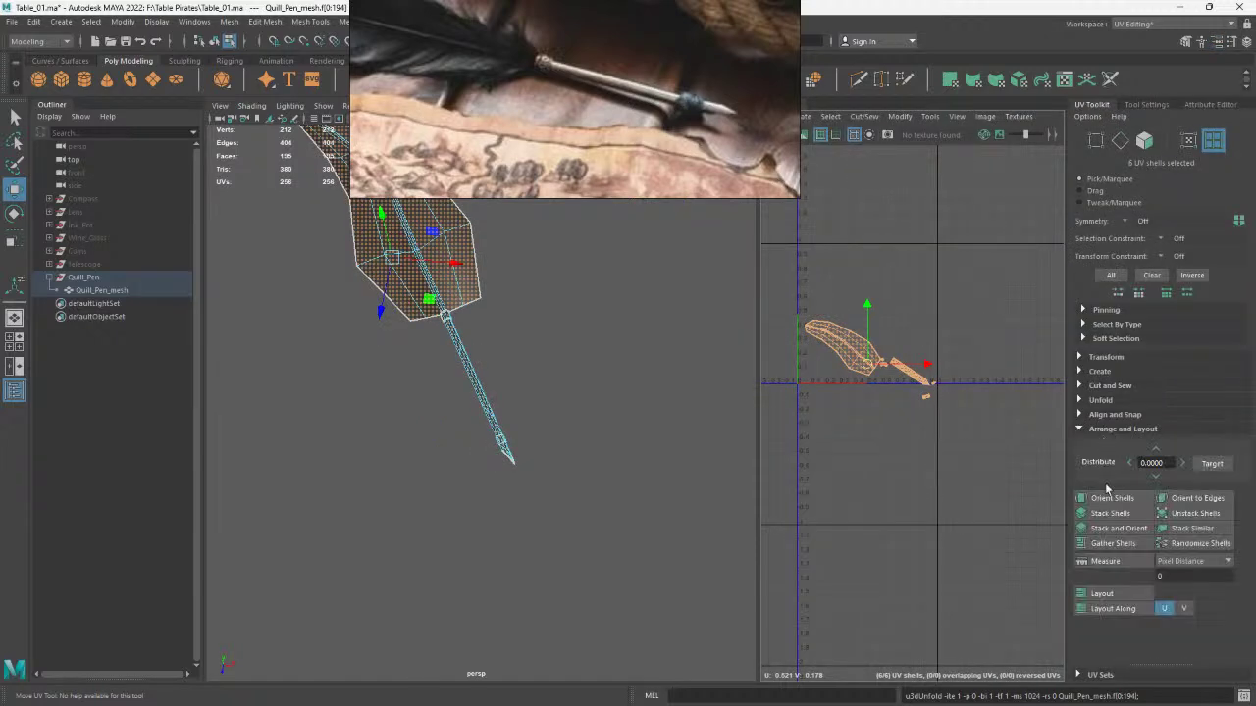
pyautogui.click(1111, 498)
pyautogui.click(953, 427)
# Rotate the feather UV shell 90° upright and scale it larger
pyautogui.click(862, 329)
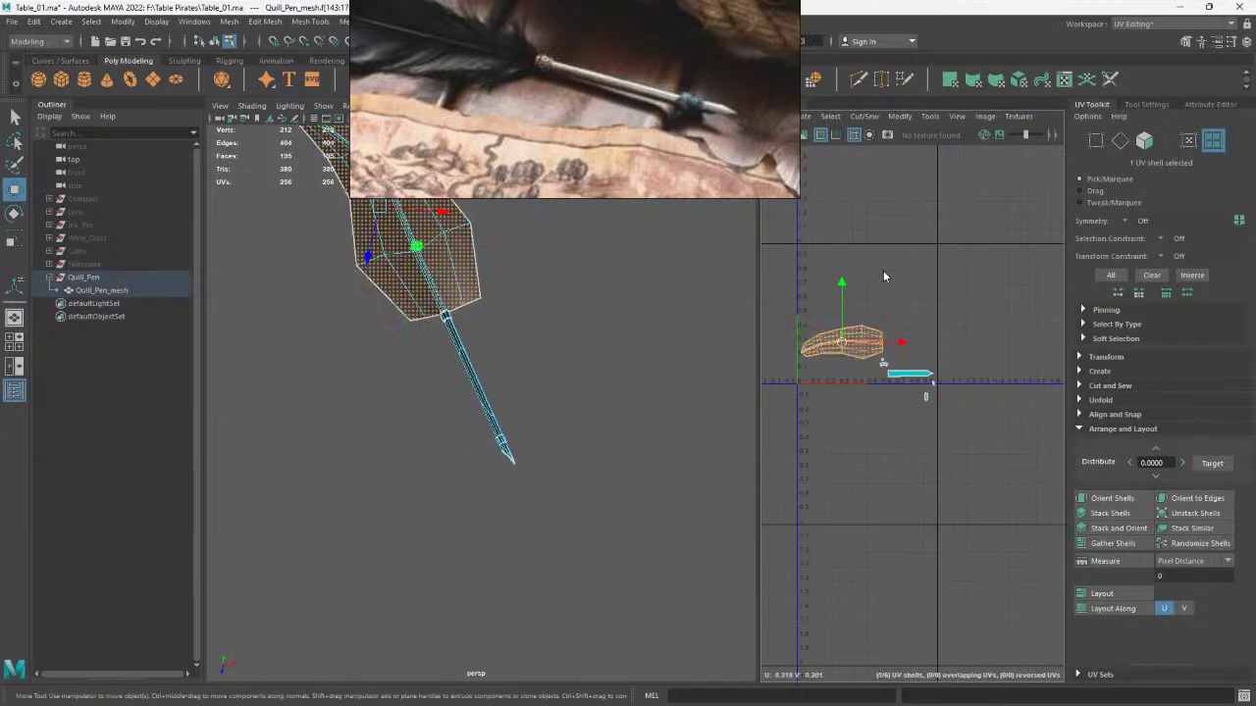
pyautogui.keyDown('shift'); pyautogui.moveTo(873, 294); pyautogui.dragTo(999, 342, button='right'); pyautogui.keyUp('shift')
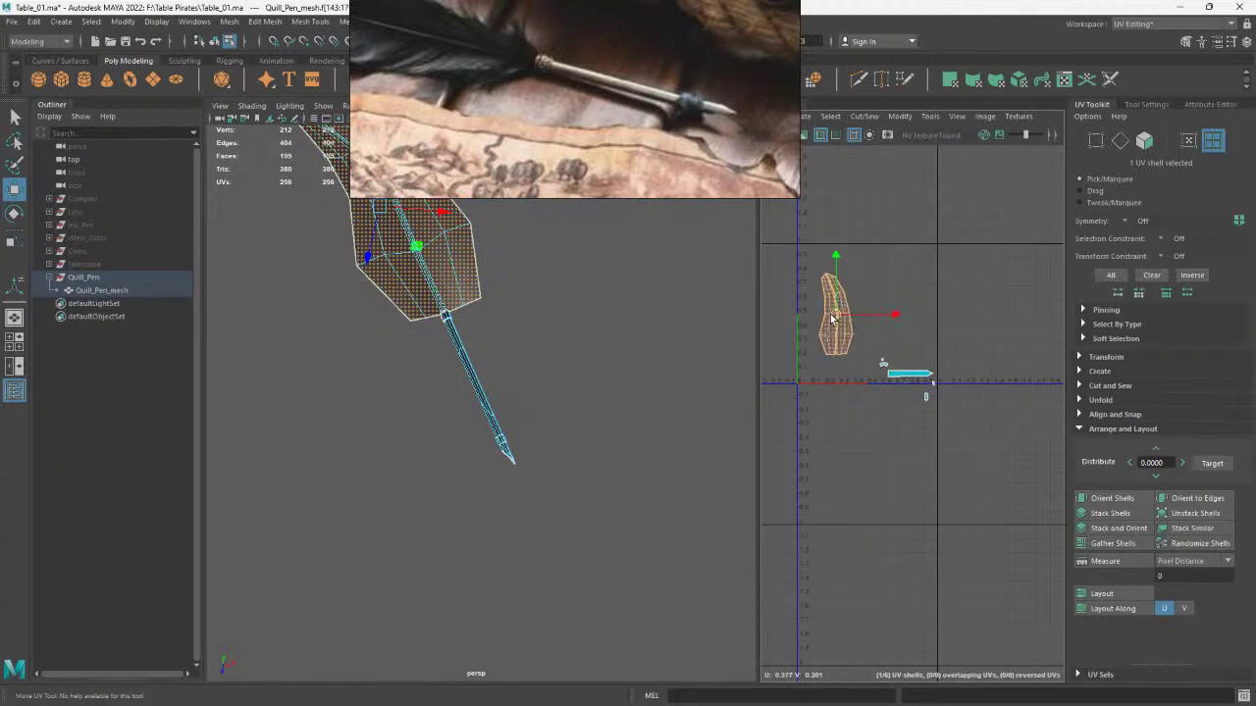
pyautogui.press('r')
pyautogui.moveTo(835, 316); pyautogui.dragTo(864, 353)
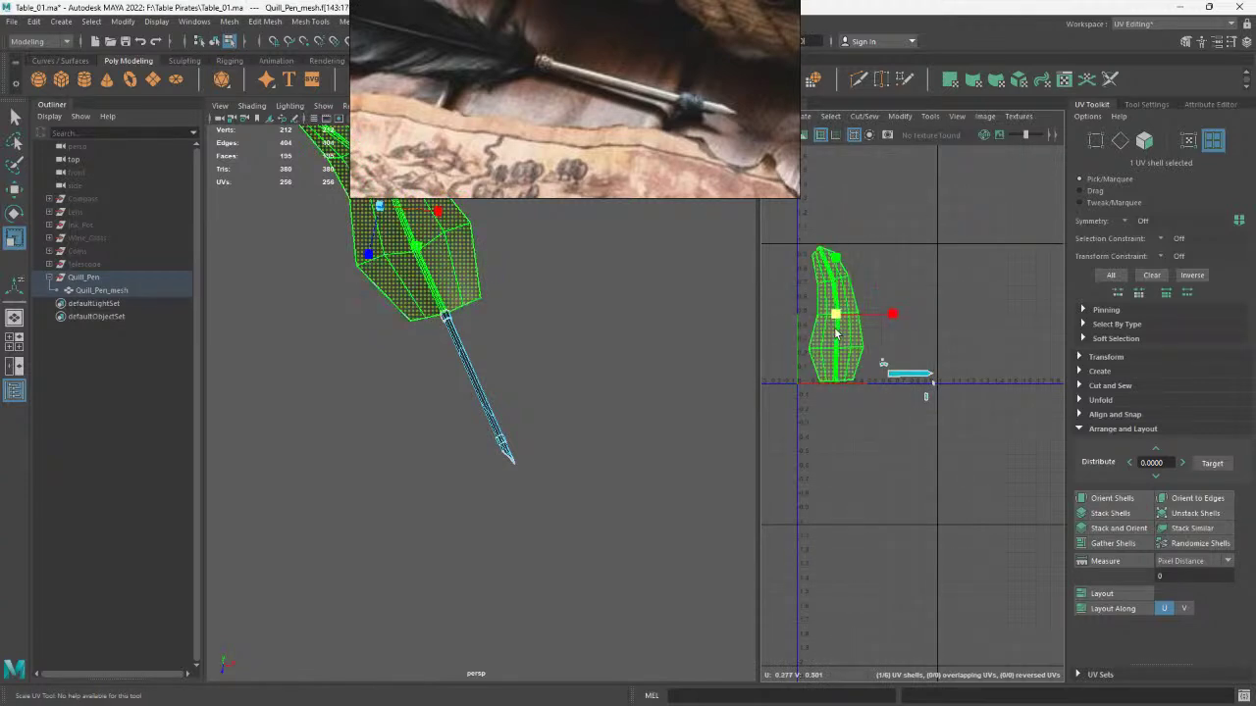
pyautogui.press('w')
# Select the quill shaft UV shell and frame it in view
pyautogui.click(897, 373)
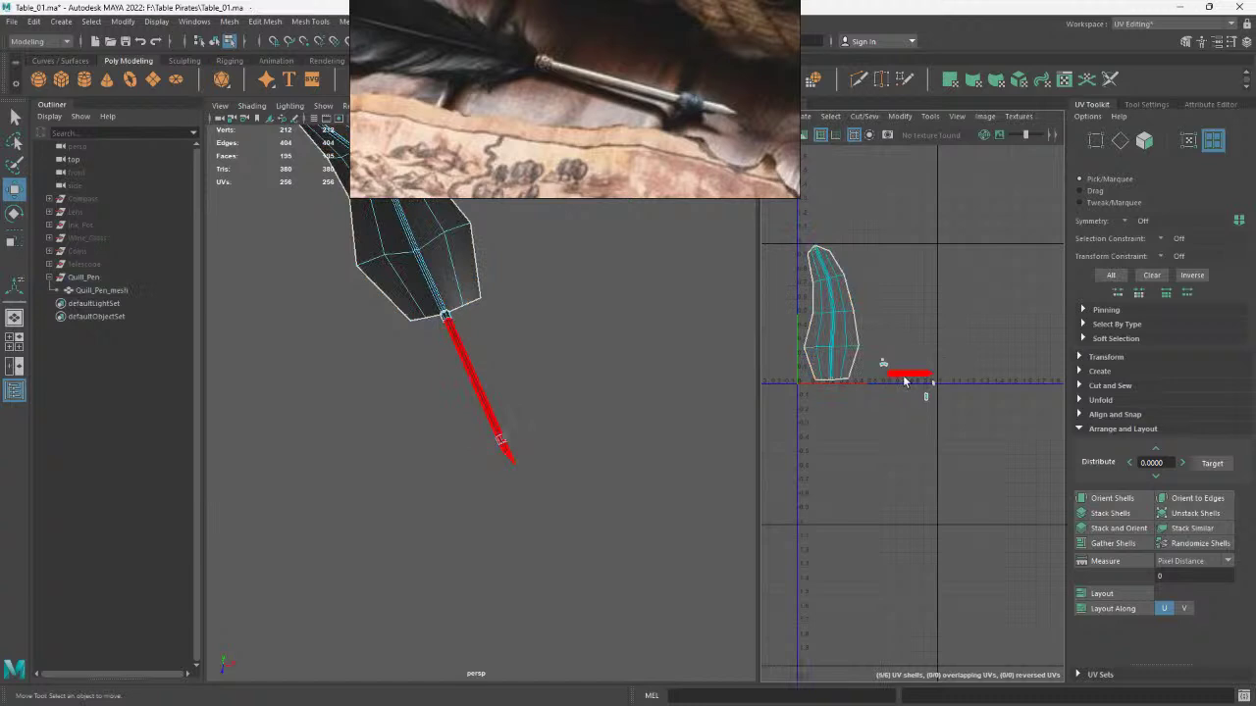
pyautogui.press('f')
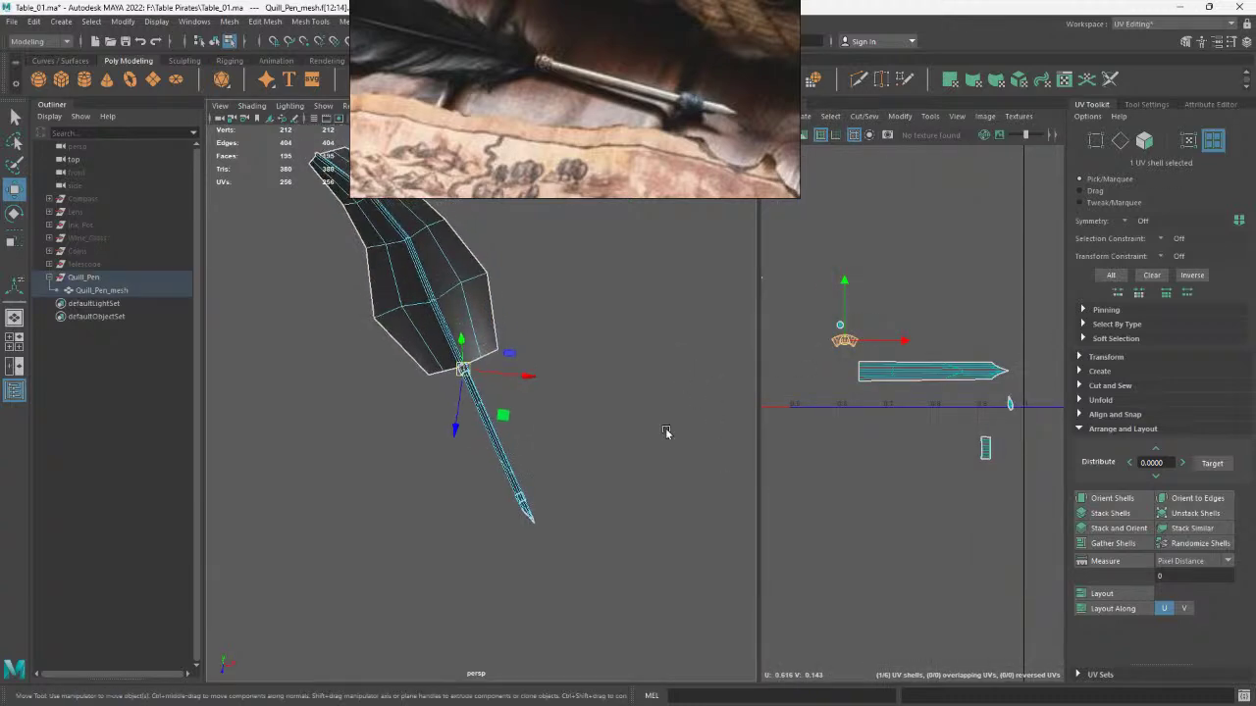
pyautogui.press('f')
pyautogui.press('f')
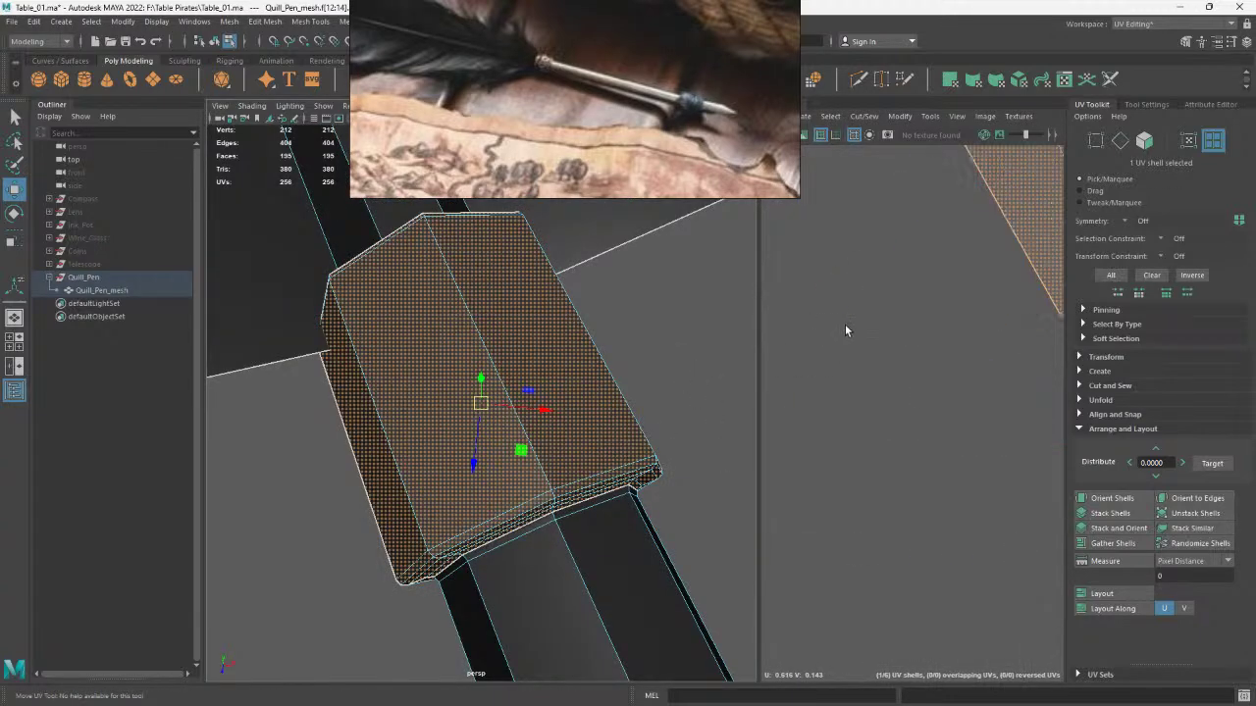
# Cut the cap's UVs along its long edge
pyautogui.keyDown('ctrl'); pyautogui.moveTo(977, 294); pyautogui.dragTo(949, 358, button='right'); pyautogui.keyUp('ctrl')
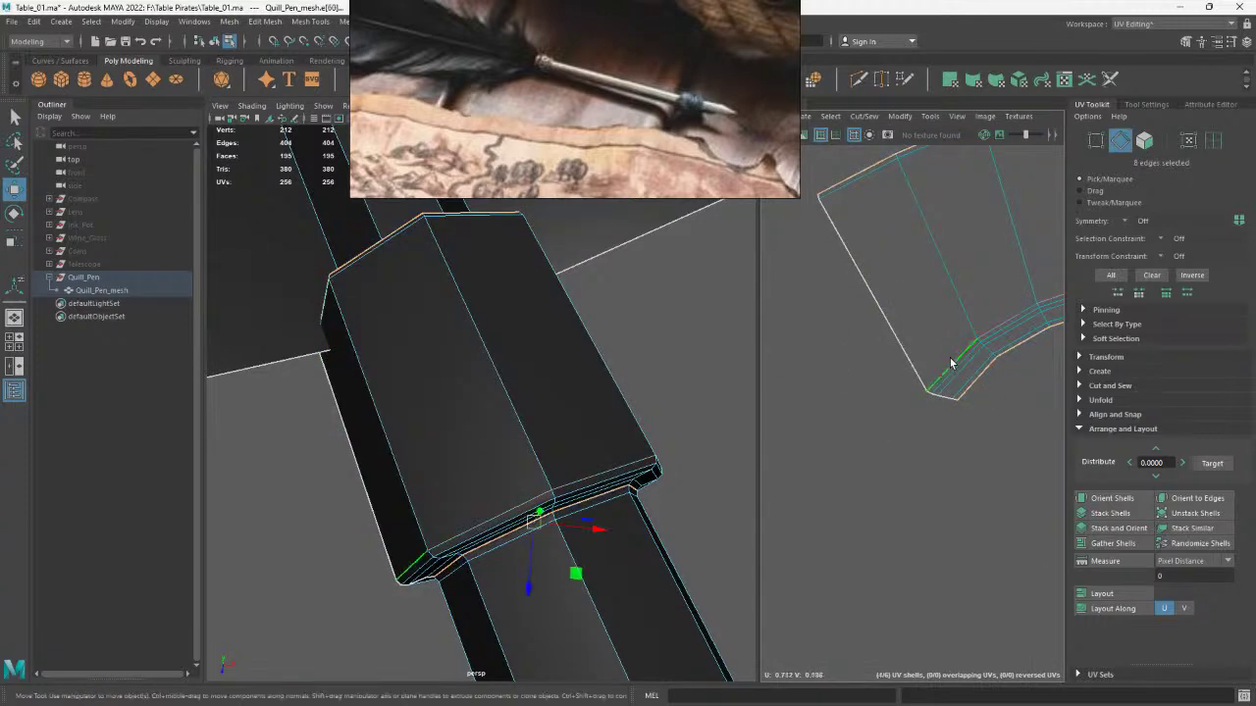
pyautogui.rightClick(953, 359)
pyautogui.press('q')
pyautogui.click(958, 360)
pyautogui.click(937, 246)
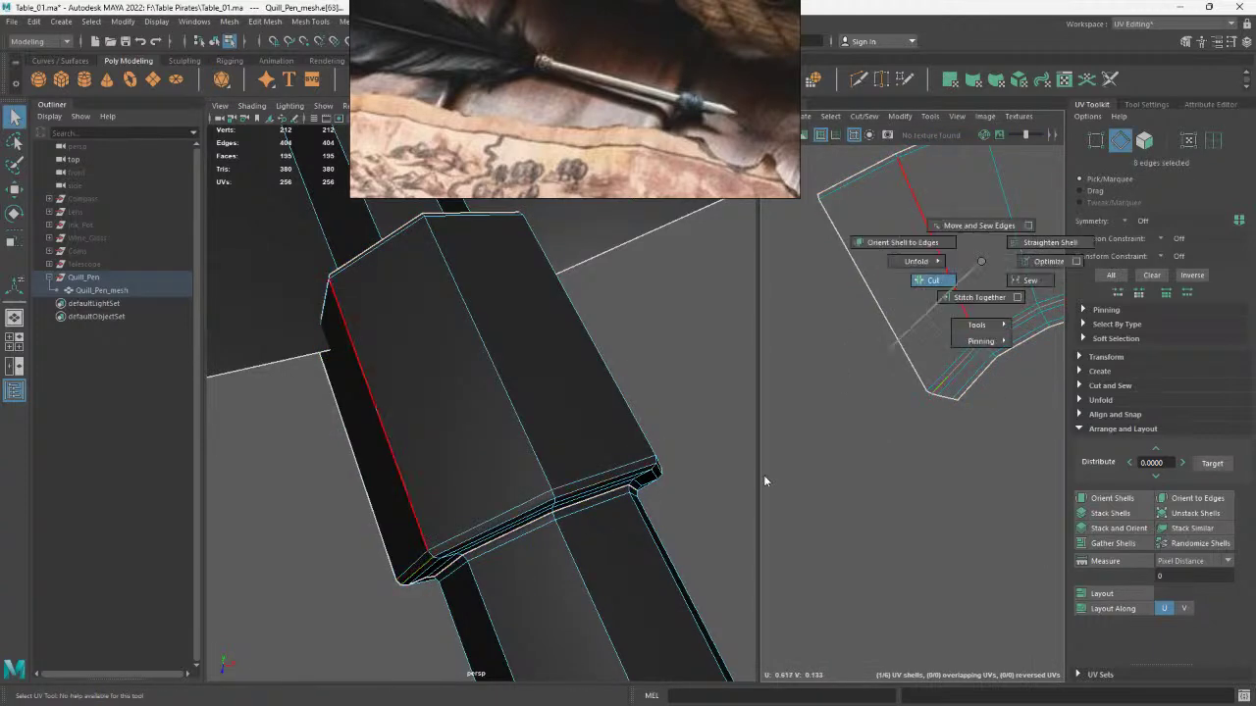
pyautogui.moveTo(936, 245); pyautogui.dragTo(931, 343, button='right')
# Select the cap UV shell and the ring shell's edge loop
pyautogui.rightClick(868, 218)
pyautogui.click(876, 236)
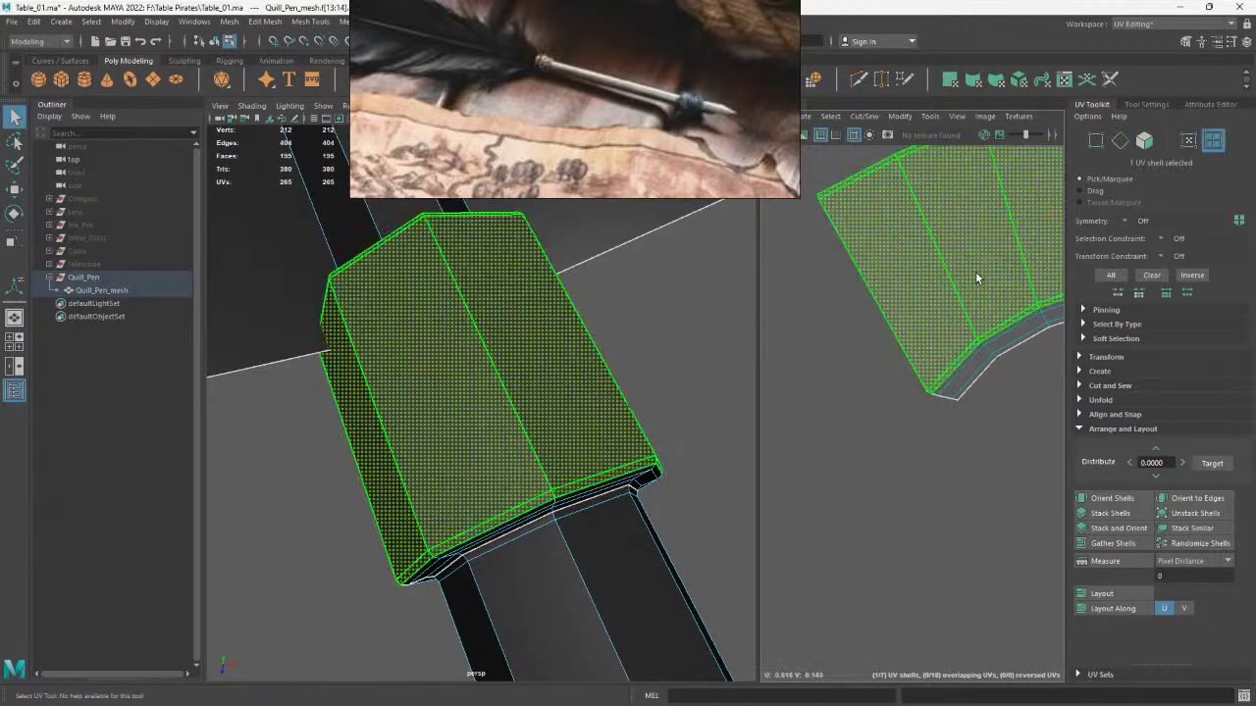
pyautogui.scroll(-3, 930, 322)
pyautogui.click(937, 326)
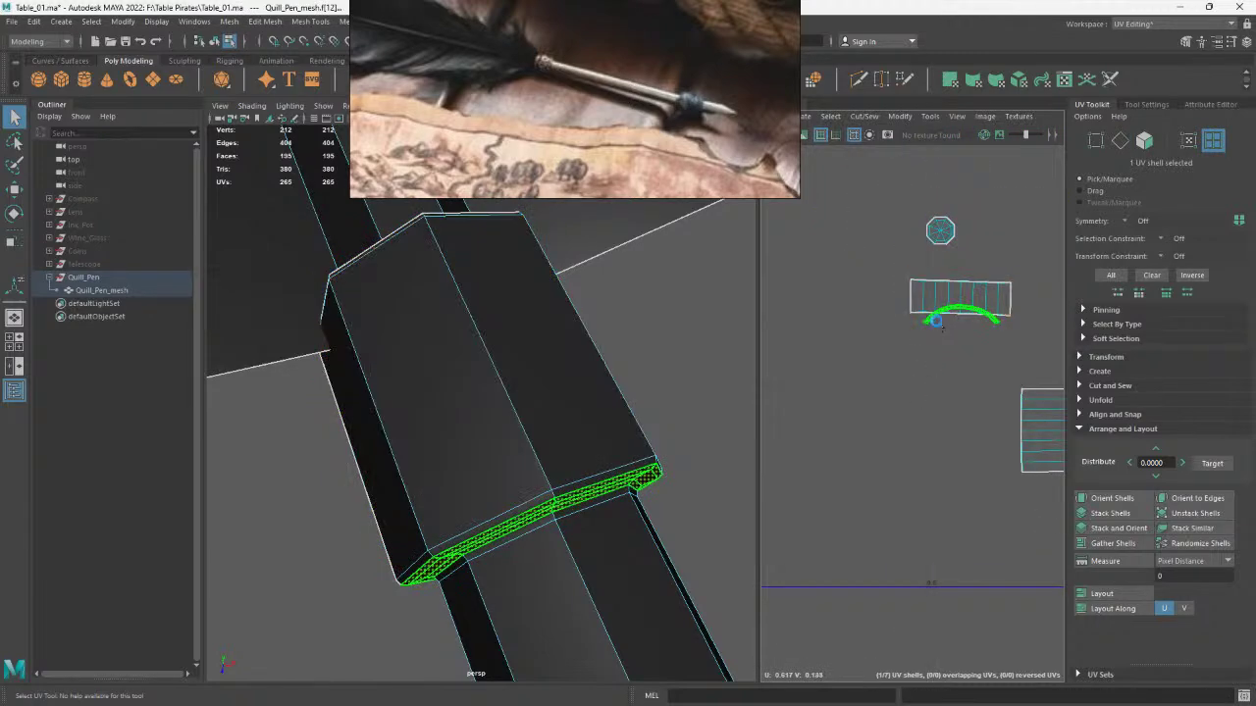
pyautogui.press('e')
pyautogui.rightClick(965, 336)
pyautogui.click(964, 242)
pyautogui.scroll(3, 960, 400)
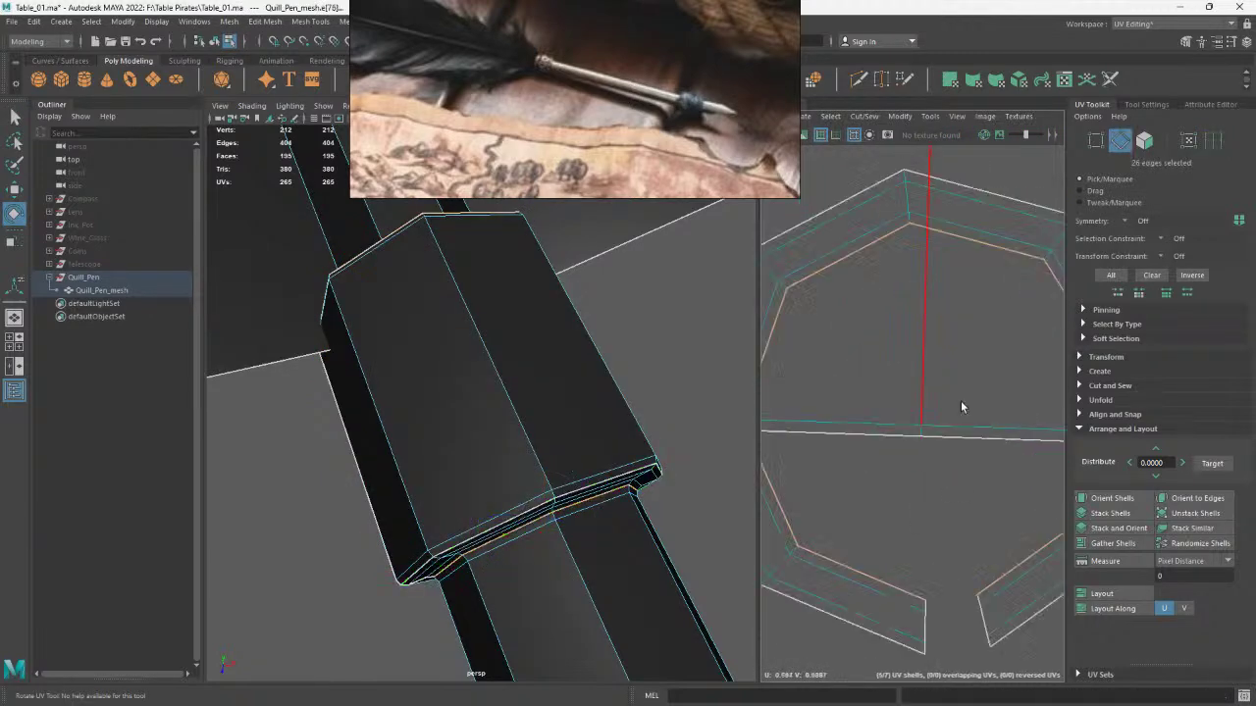
# Sew the ring shell's open end edges together to close it
pyautogui.click(952, 645)
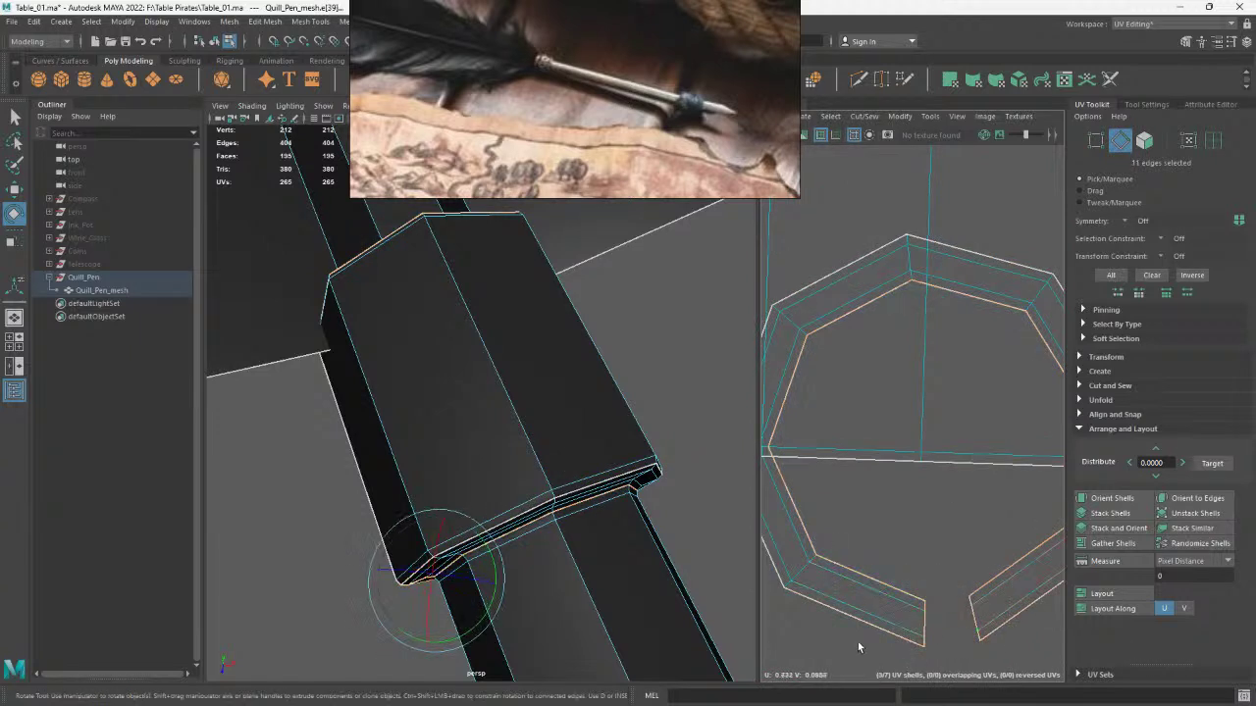
pyautogui.scroll(-3, 868, 466)
pyautogui.press('q')
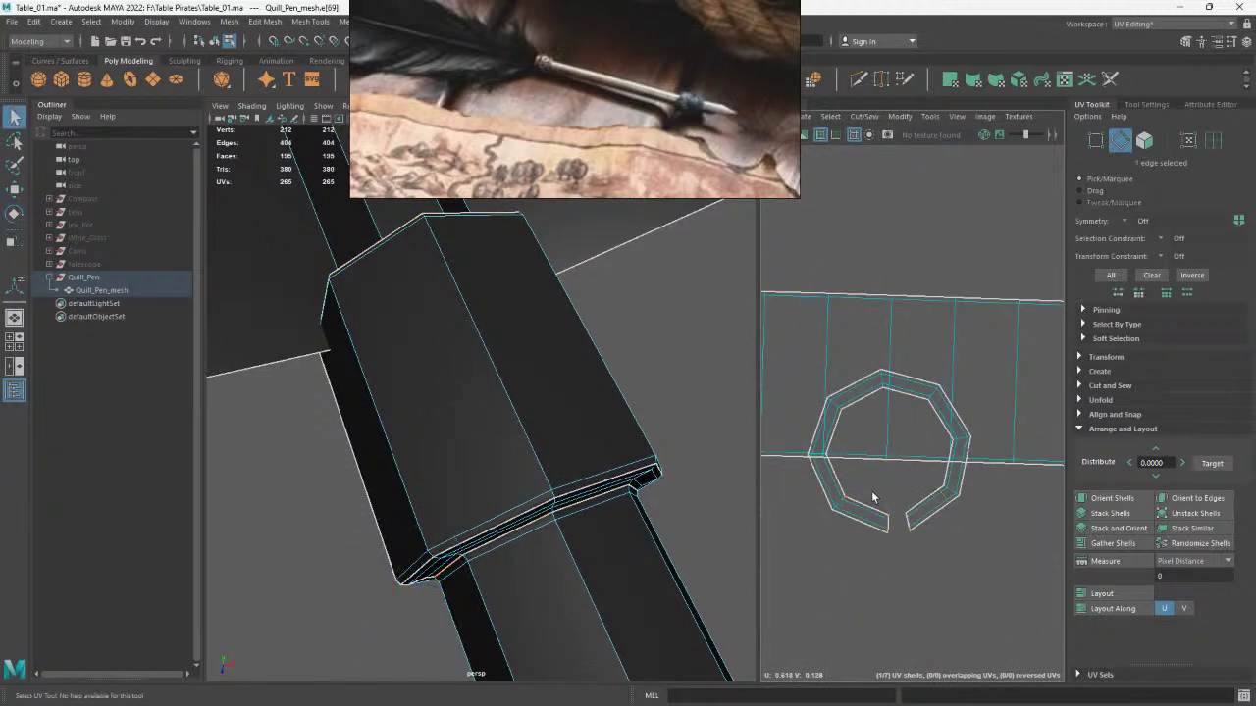
pyautogui.moveTo(931, 564); pyautogui.dragTo(953, 505)
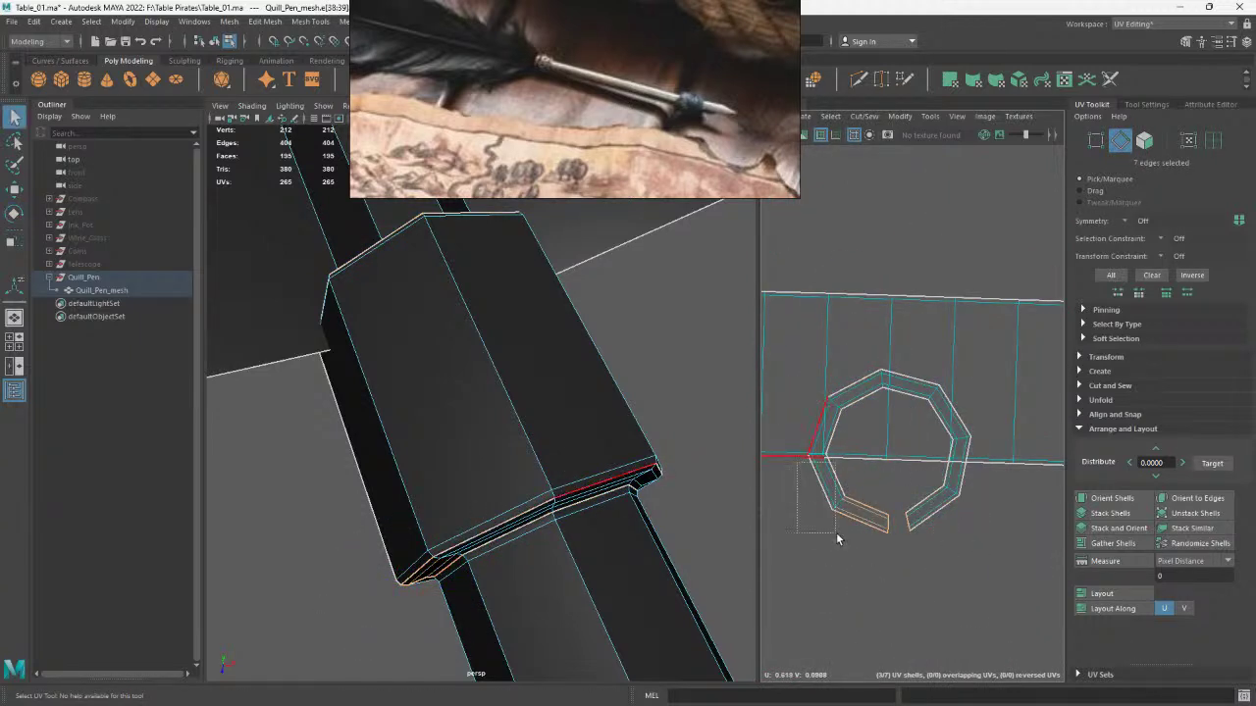
pyautogui.keyDown('shift'); pyautogui.moveTo(920, 417); pyautogui.dragTo(887, 398, button='right'); pyautogui.keyUp('shift')
# Select and nudge the cap shell, then orient it and try straightening it
pyautogui.moveTo(897, 471)
pyautogui.mouseDown(button='right')
pyautogui.moveTo(922, 510)
pyautogui.moveTo(957, 485)
pyautogui.mouseUp(button='right')
pyautogui.click(922, 510)
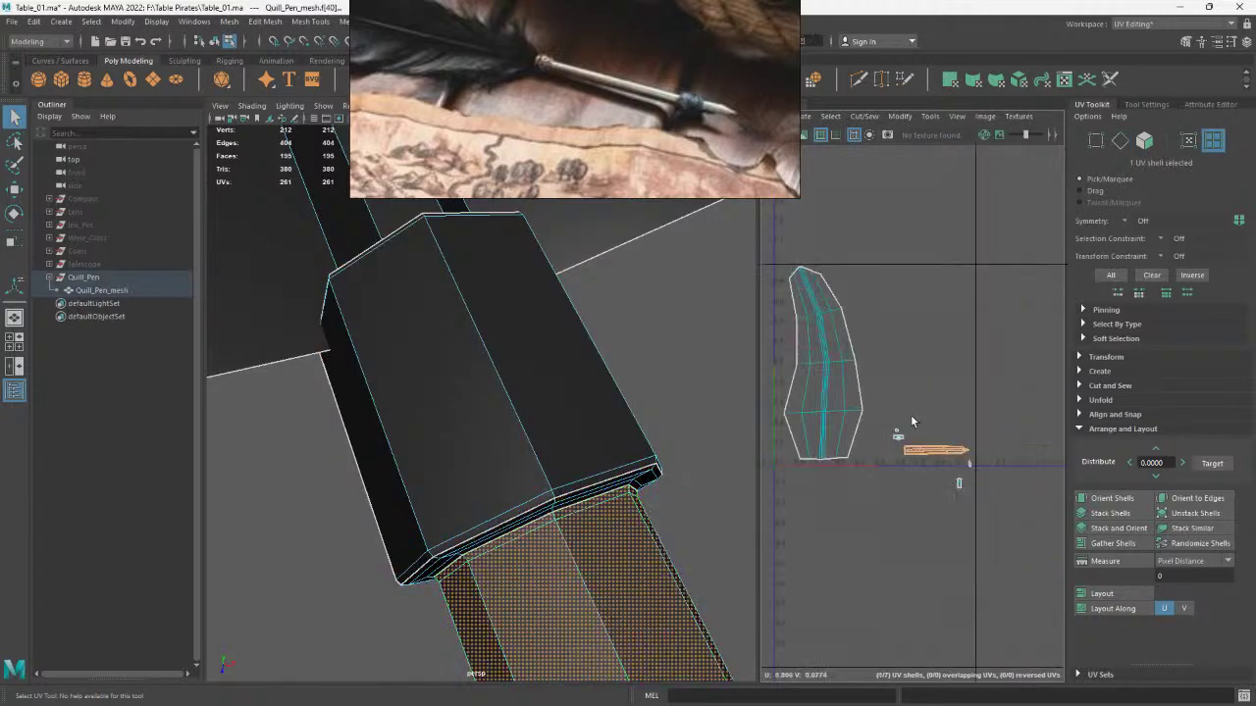
pyautogui.press('w')
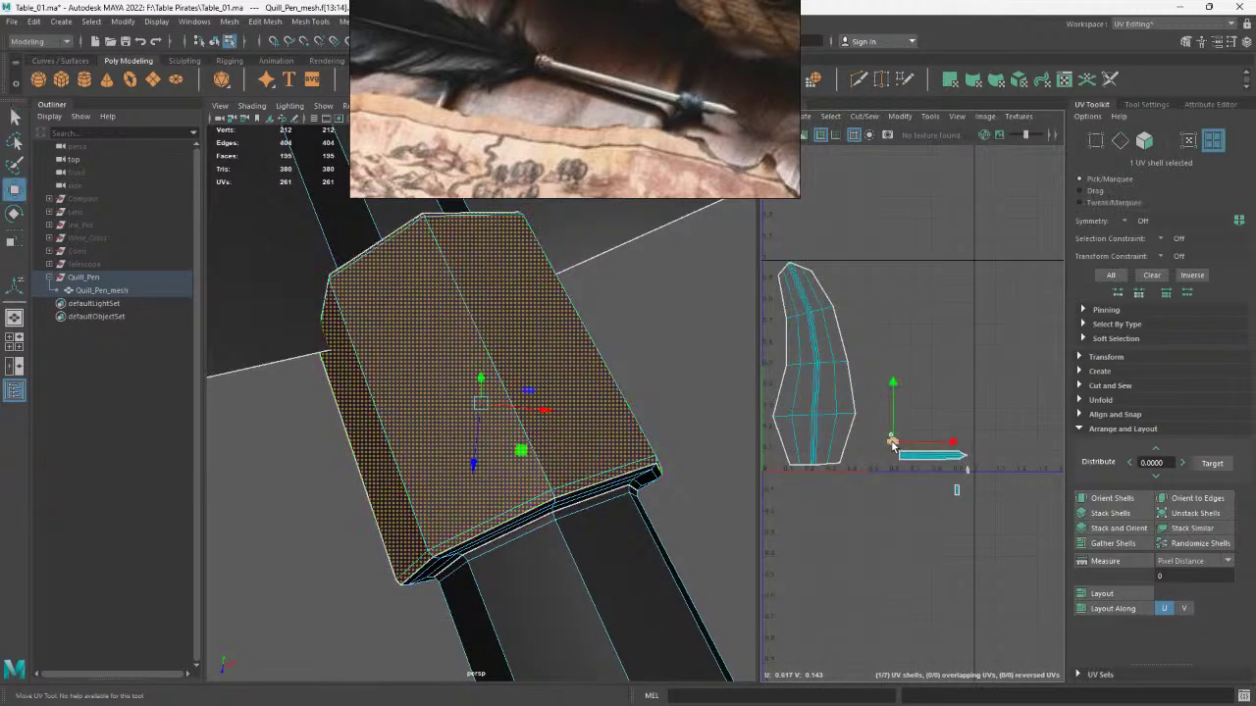
pyautogui.moveTo(920, 304); pyautogui.dragTo(901, 291)
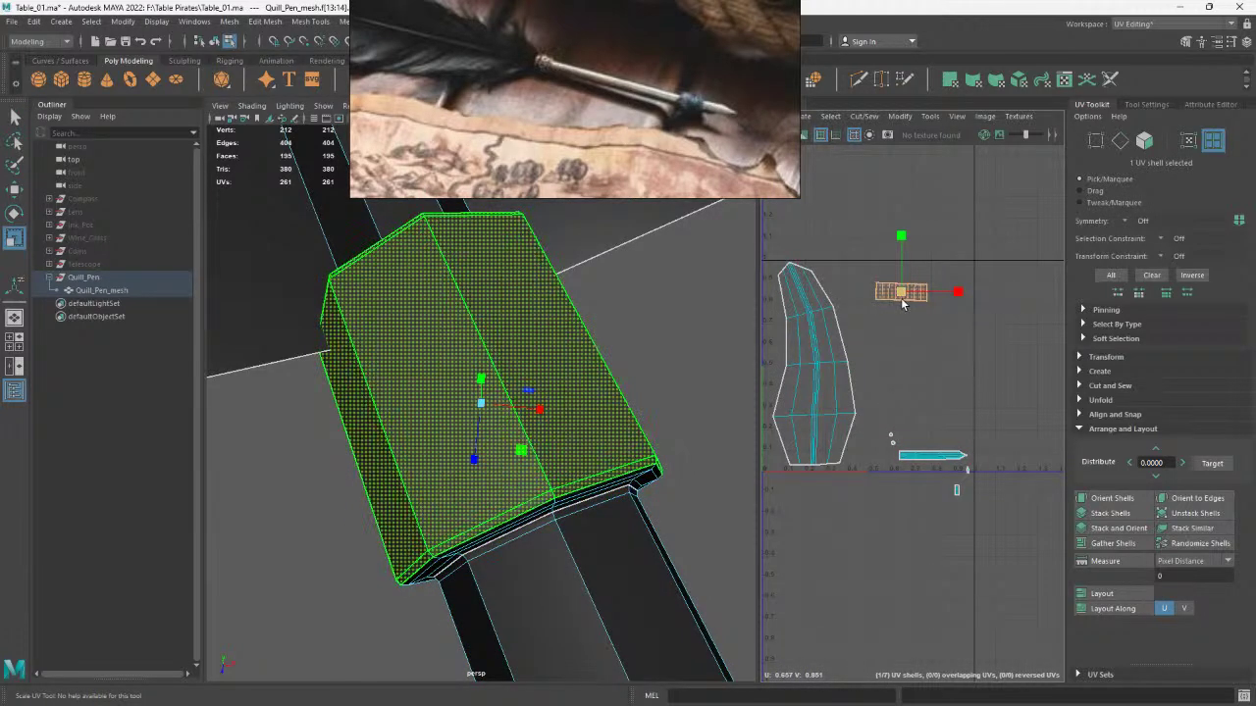
pyautogui.click(1117, 500)
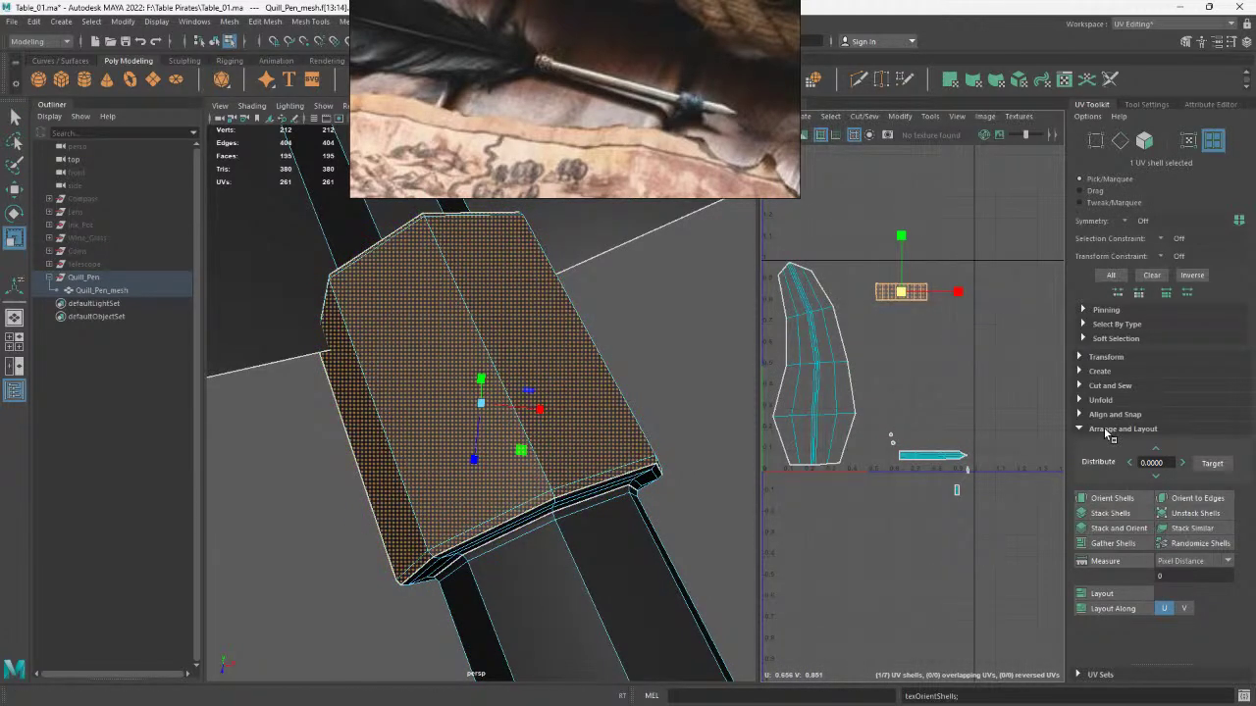
pyautogui.click(1100, 400)
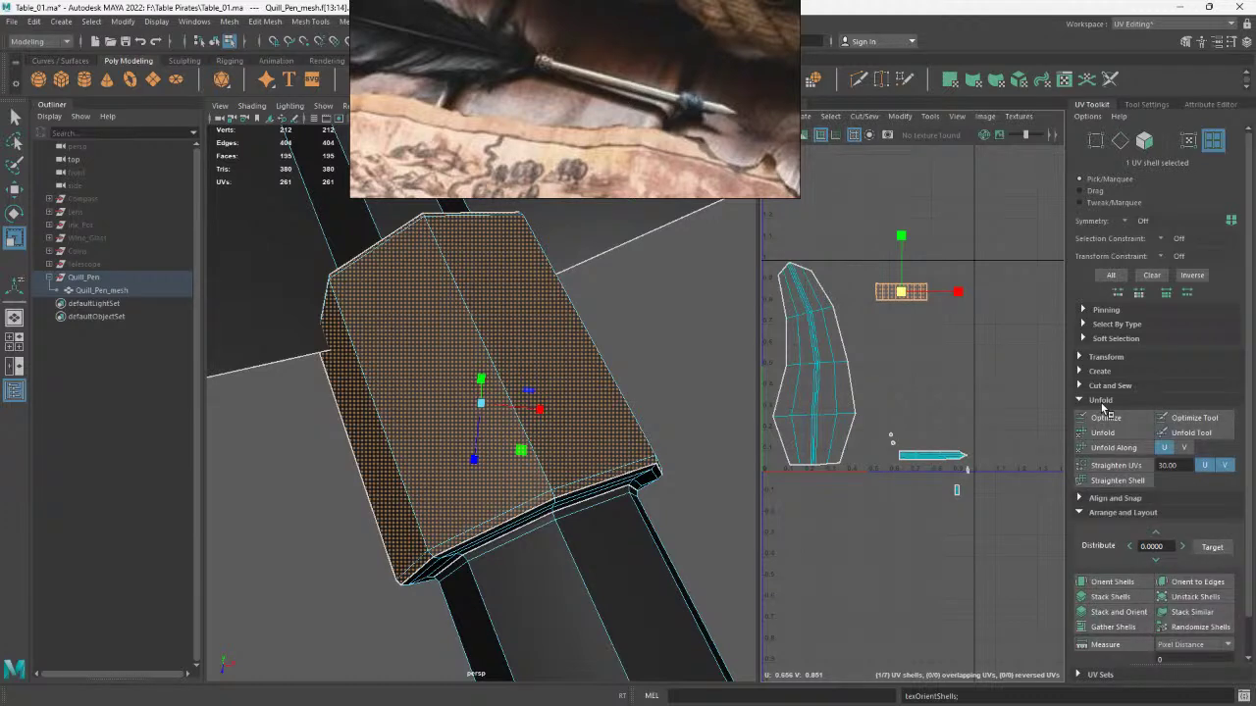
pyautogui.click(1119, 478)
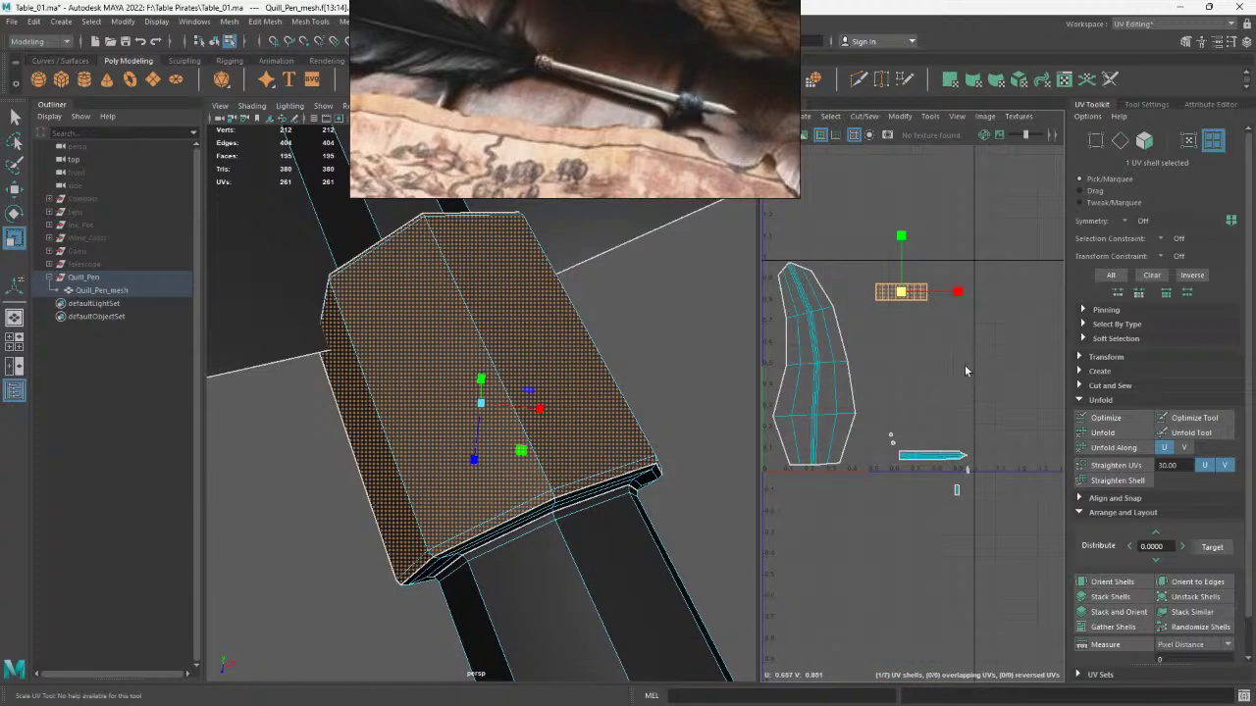
# Scale the cap UV shell larger and shift it slightly up and right
pyautogui.press('r')
pyautogui.moveTo(900, 291); pyautogui.dragTo(981, 306)
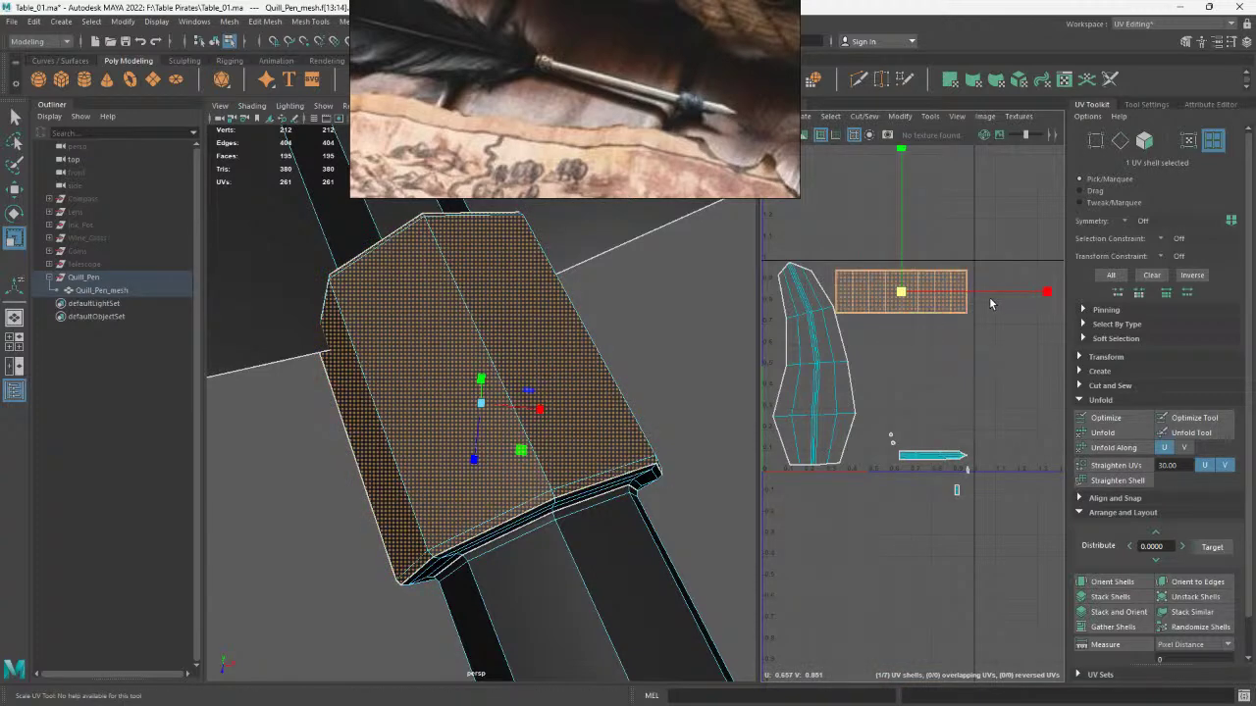
pyautogui.press('w')
pyautogui.moveTo(900, 291); pyautogui.dragTo(903, 288)
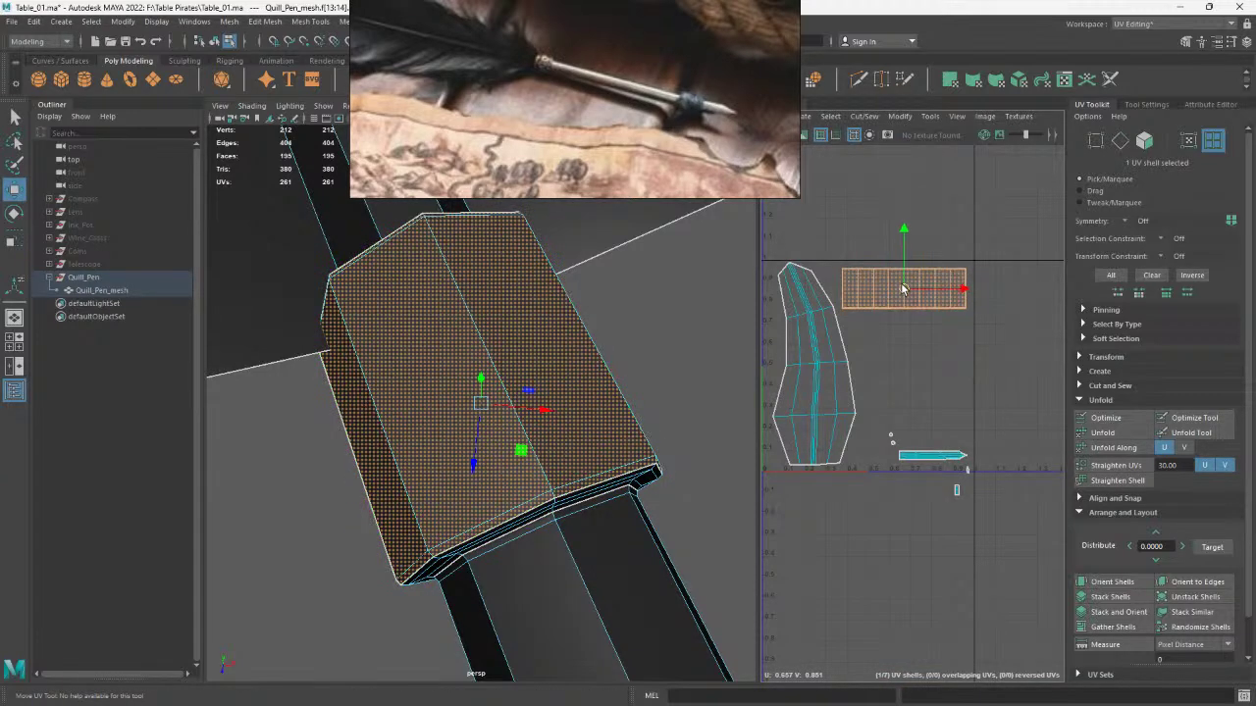
pyautogui.click(989, 420)
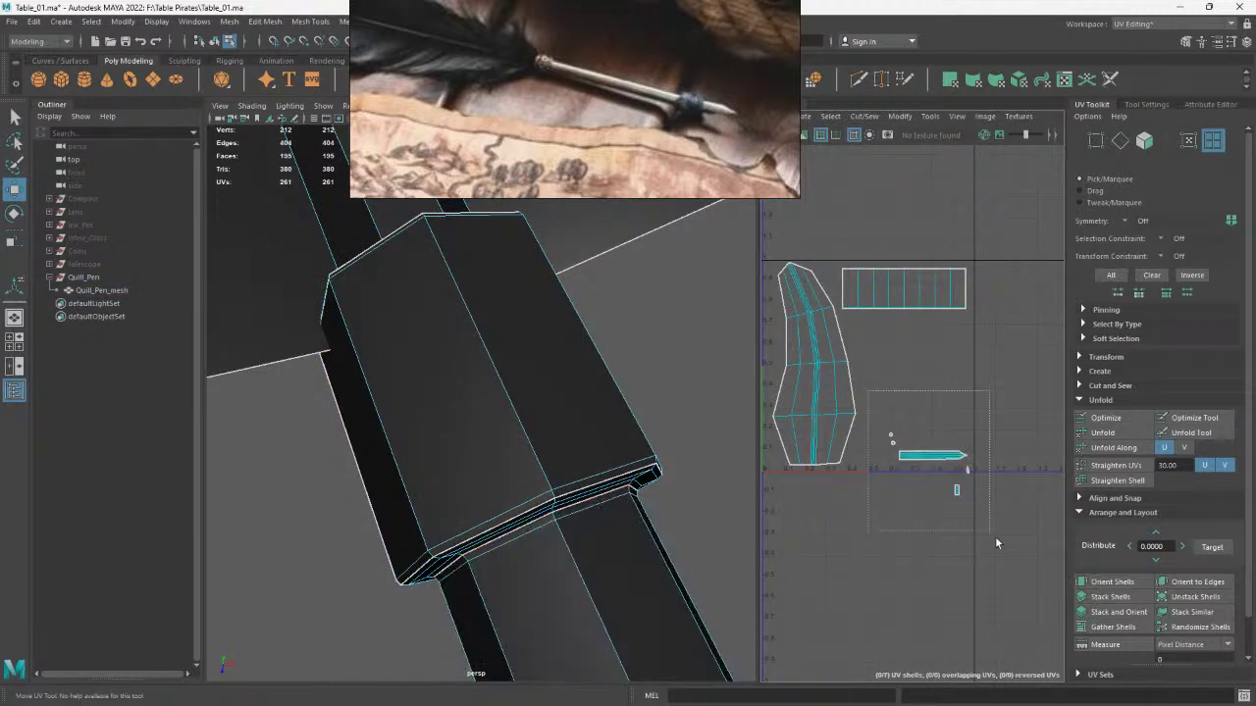
# Lay out the five small UV shells in a row along U
pyautogui.moveTo(996, 538); pyautogui.dragTo(996, 536)
pyautogui.keyDown('shift'); pyautogui.rightClick(988, 392); pyautogui.keyUp('shift')
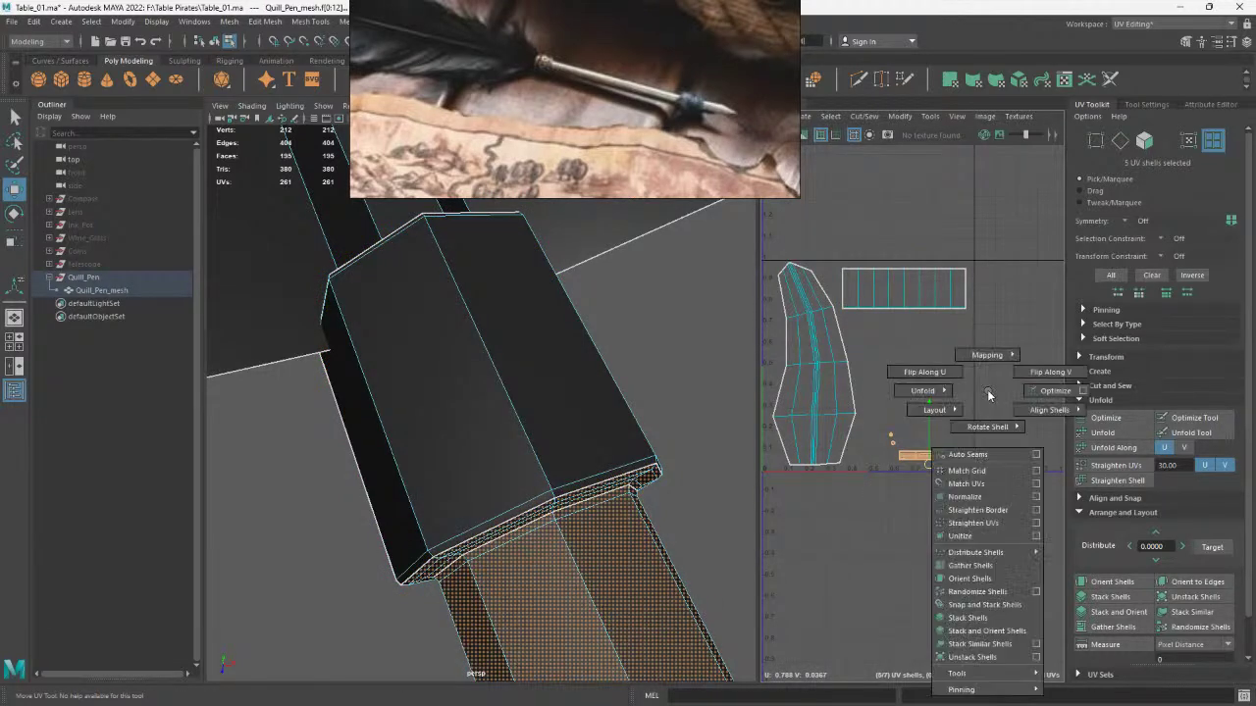
pyautogui.click(775, 387)
pyautogui.keyDown('shift'); pyautogui.moveTo(932, 359); pyautogui.dragTo(574, 472, button='right'); pyautogui.keyUp('shift')
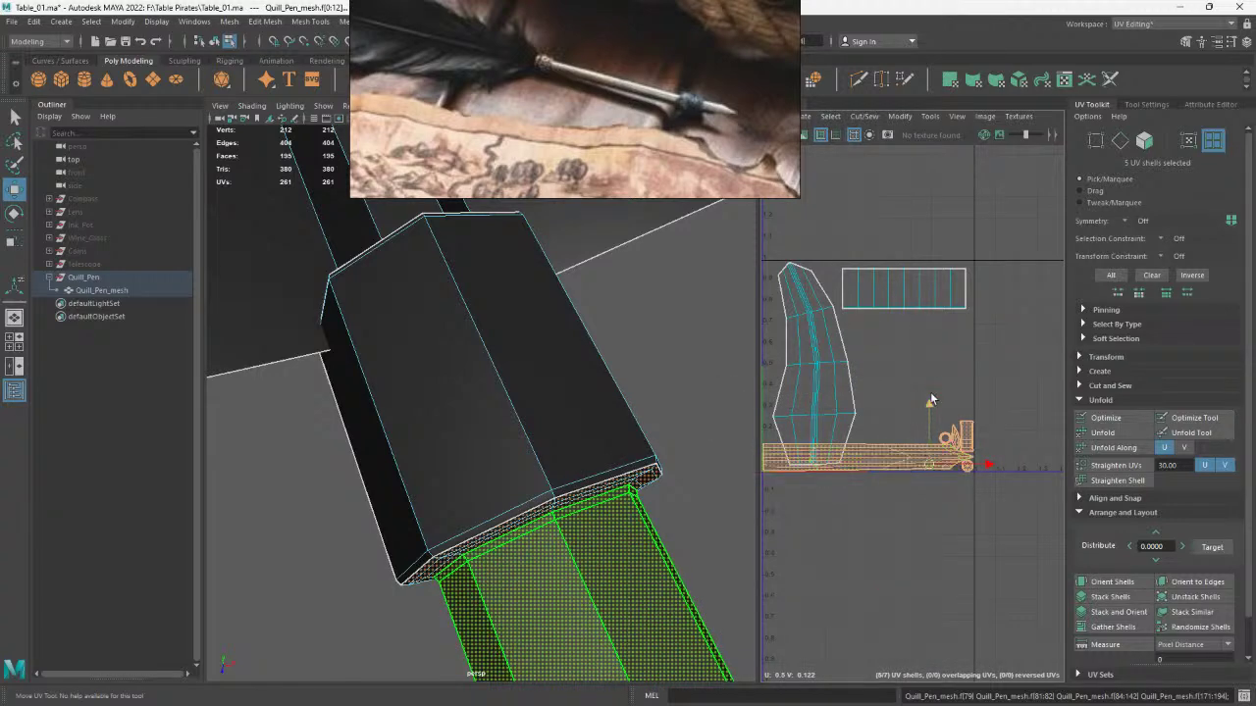
# Inspect the cap and feather shells, ending with the rectangular cap shell selected
pyautogui.click(900, 287)
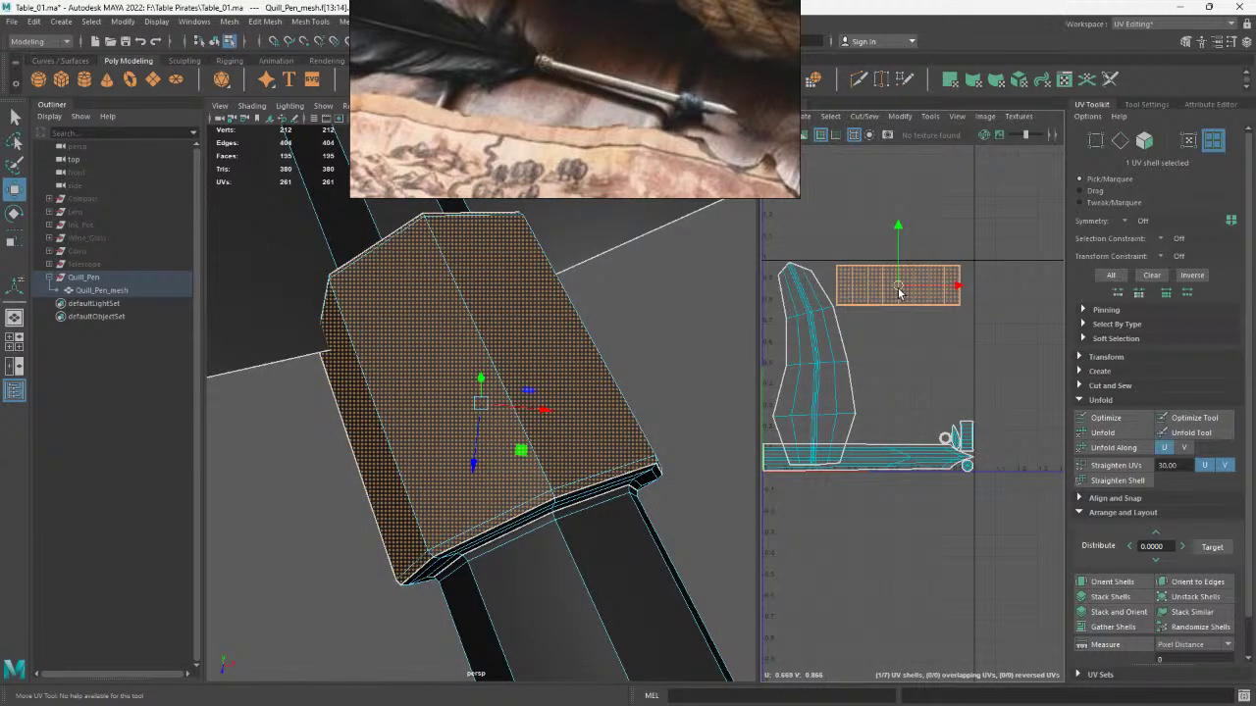
pyautogui.click(865, 369)
pyautogui.click(831, 366)
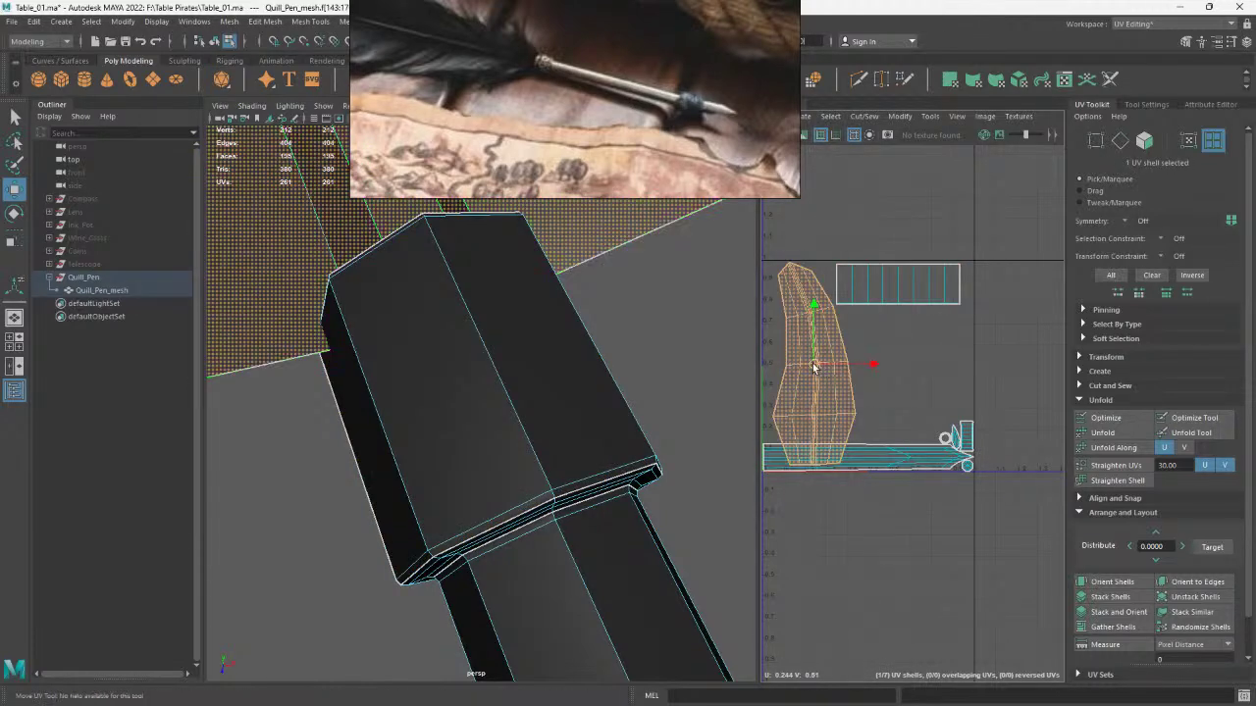
pyautogui.moveTo(839, 371)
pyautogui.keyDown('alt'); pyautogui.mouseDown(button='middle')
pyautogui.moveTo(922, 385)
pyautogui.moveTo(917, 414)
pyautogui.mouseUp(button='middle'); pyautogui.keyUp('alt')
pyautogui.click(961, 310)
pyautogui.scroll(-2, 986, 399)
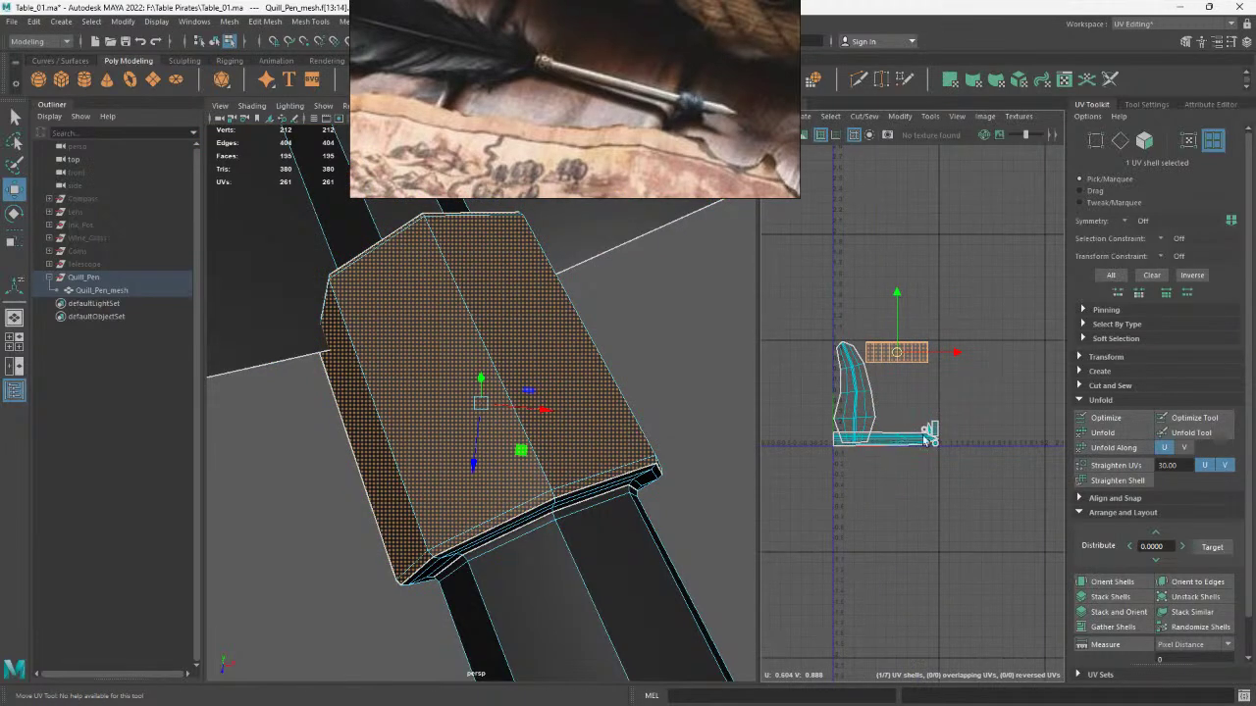
# Rotate the five shaft UV shells upright and move them to the right
pyautogui.moveTo(824, 417); pyautogui.dragTo(947, 456)
pyautogui.moveTo(936, 394)
pyautogui.keyDown('shift'); pyautogui.mouseDown(button='right')
pyautogui.moveTo(949, 444)
pyautogui.moveTo(937, 441)
pyautogui.mouseUp(button='right'); pyautogui.keyUp('shift')
pyautogui.scroll(2, 917, 438)
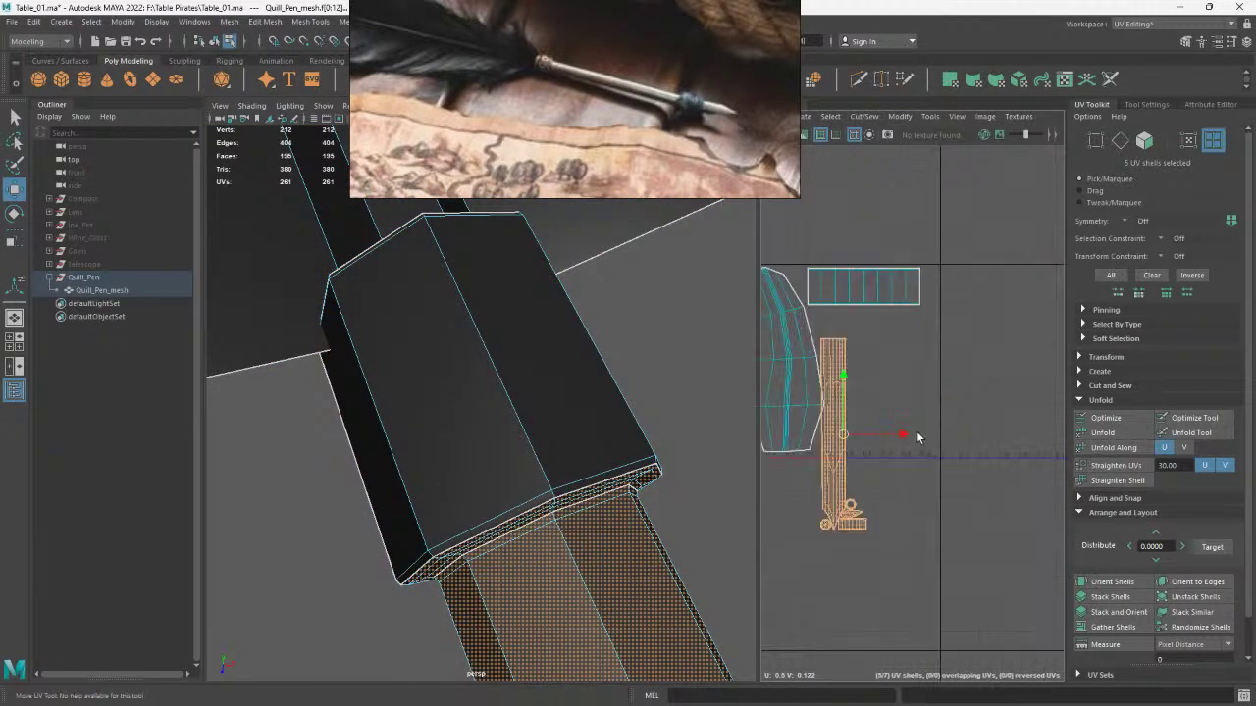
pyautogui.moveTo(850, 441); pyautogui.dragTo(993, 415)
# Rotate the rectangular box shell upright and place it lower in the tile
pyautogui.click(842, 294)
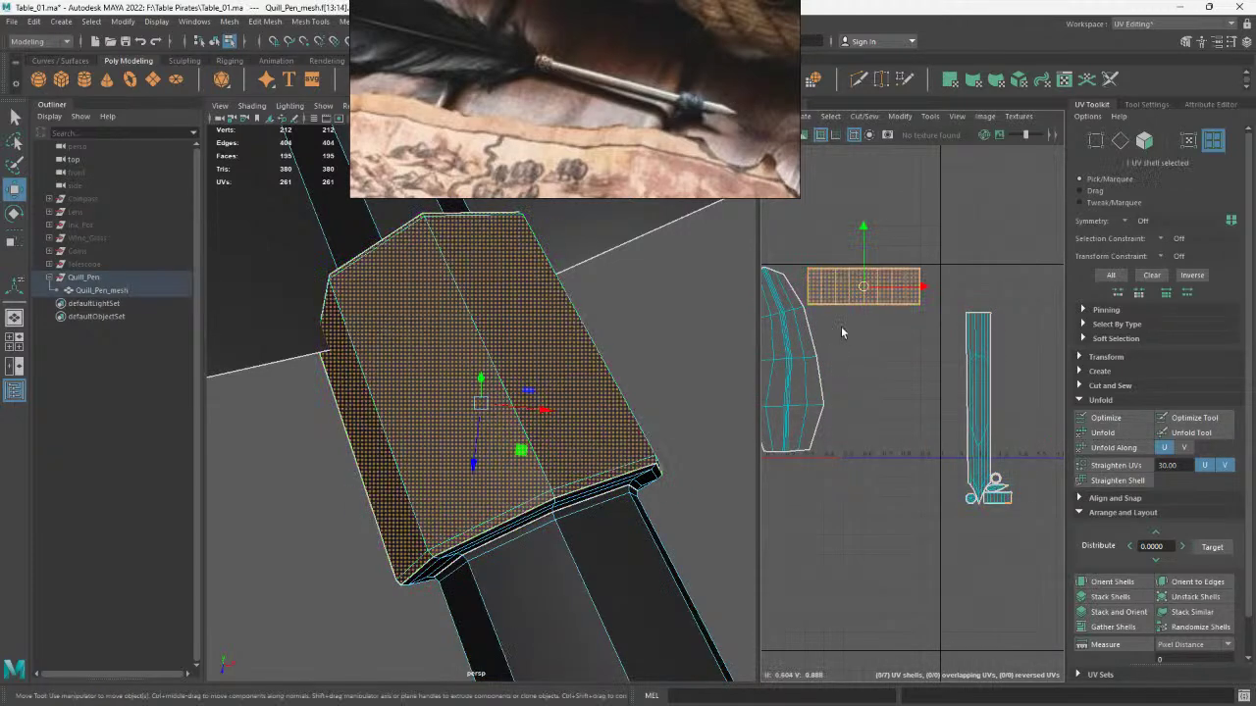
pyautogui.keyDown('shift'); pyautogui.moveTo(842, 328); pyautogui.dragTo(840, 372, button='right'); pyautogui.keyUp('shift')
pyautogui.moveTo(854, 294); pyautogui.dragTo(842, 392)
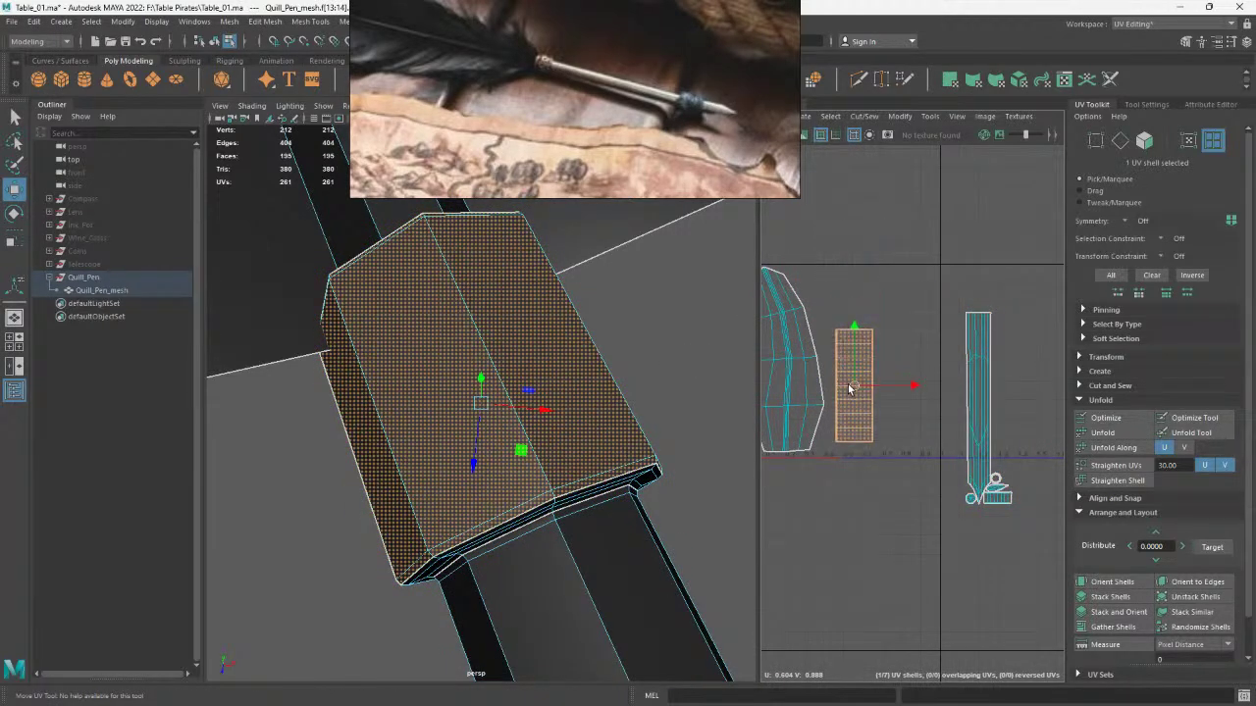
# Move the long shaft shell up beside the box shell
pyautogui.click(988, 380)
pyautogui.moveTo(973, 396); pyautogui.dragTo(922, 366)
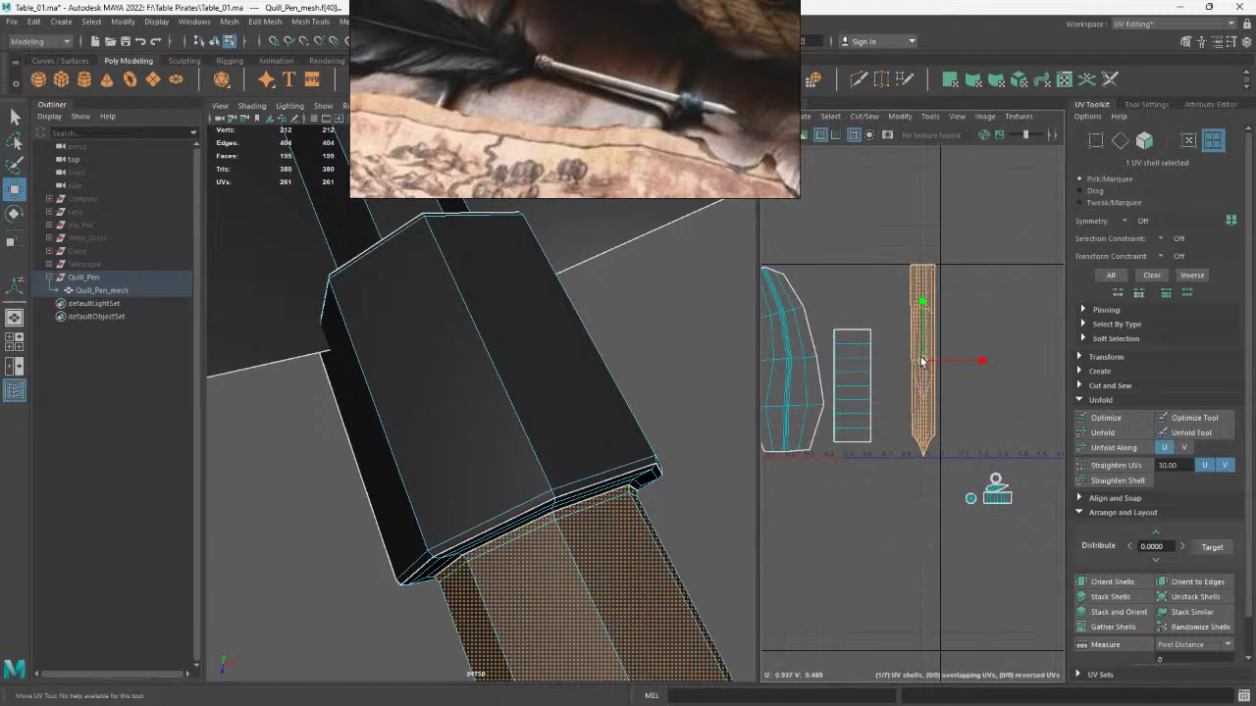
pyautogui.press('r')
pyautogui.press('w')
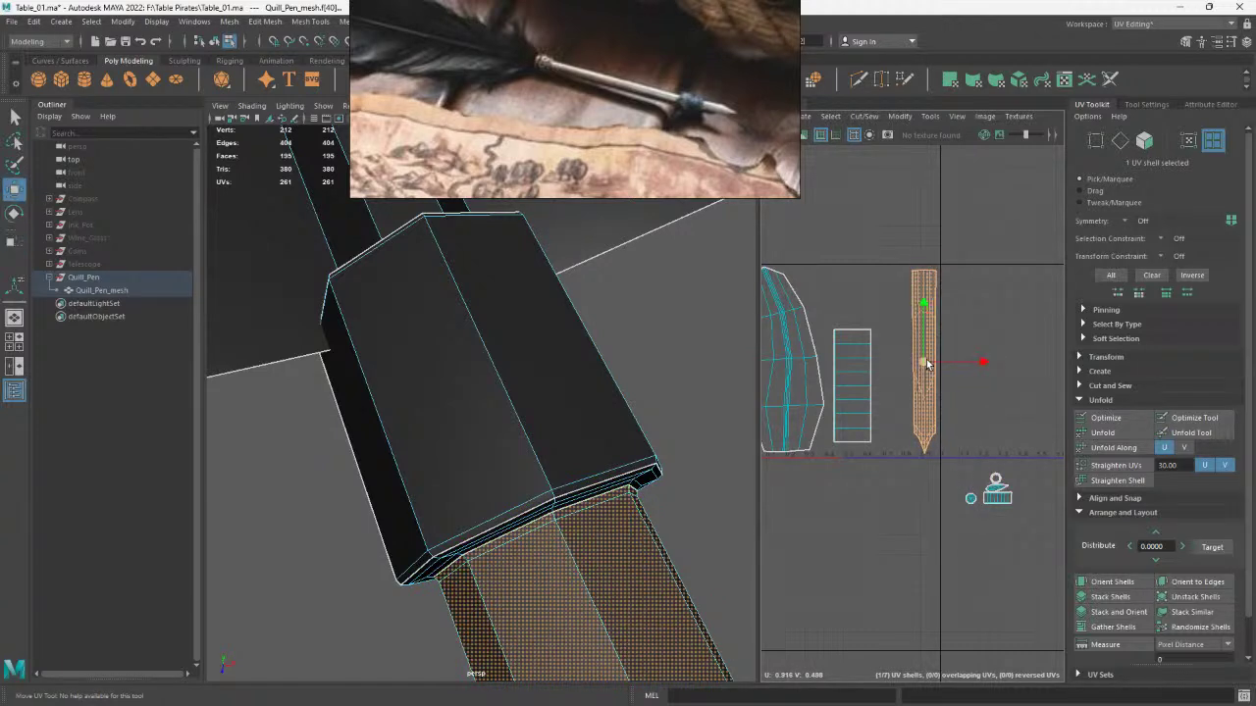
pyautogui.moveTo(924, 362); pyautogui.dragTo(927, 363)
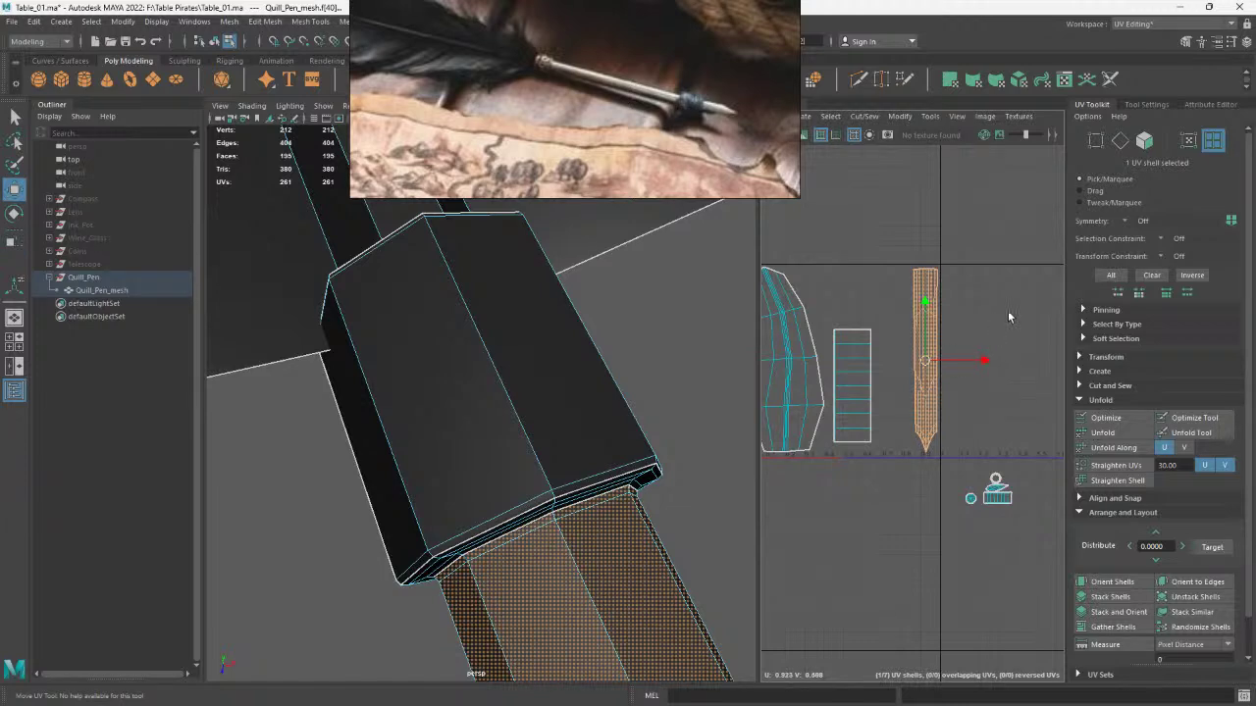
# Nudge and enlarge the small cap shell, then select the long blade shell
pyautogui.click(853, 393)
pyautogui.moveTo(852, 395)
pyautogui.mouseDown()
pyautogui.moveTo(868, 389)
pyautogui.moveTo(853, 391)
pyautogui.mouseUp()
pyautogui.press('r')
pyautogui.press('w')
pyautogui.click(895, 391)
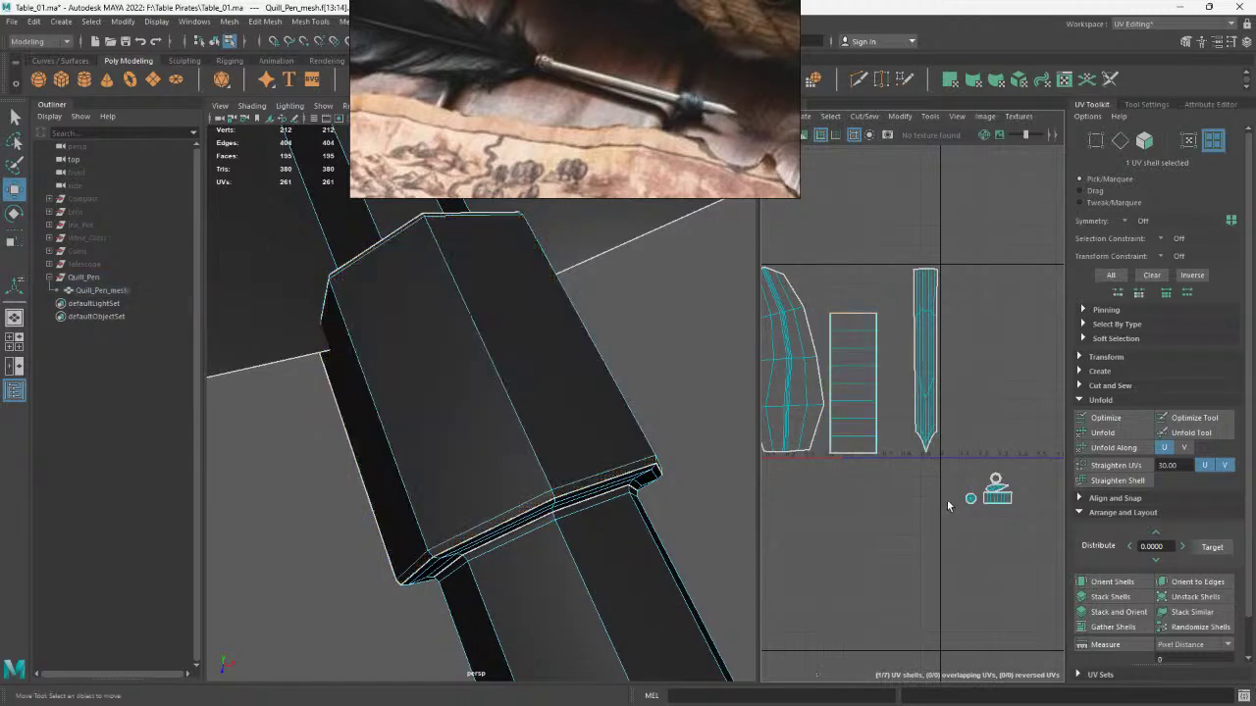
pyautogui.click(926, 388)
# Match the small shell below the tile to the blade's texel density
pyautogui.click(1099, 356)
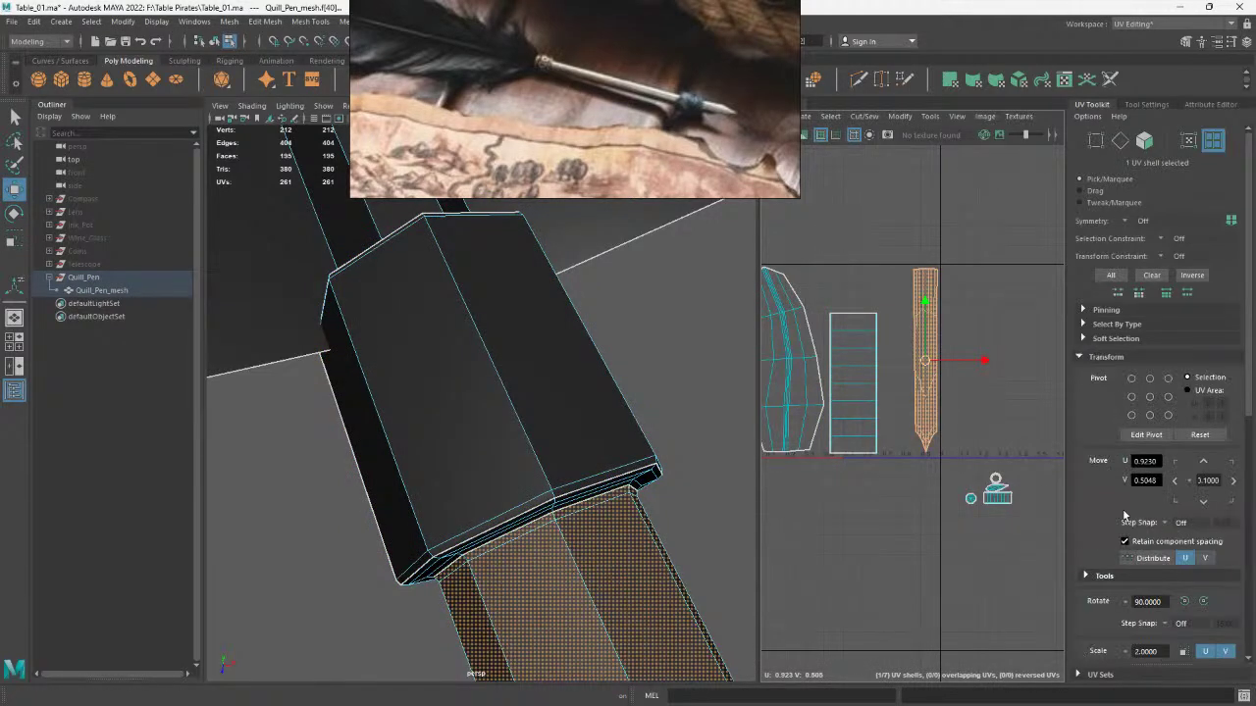
pyautogui.scroll(-5, 1138, 586)
pyautogui.click(1138, 539)
pyautogui.click(996, 490)
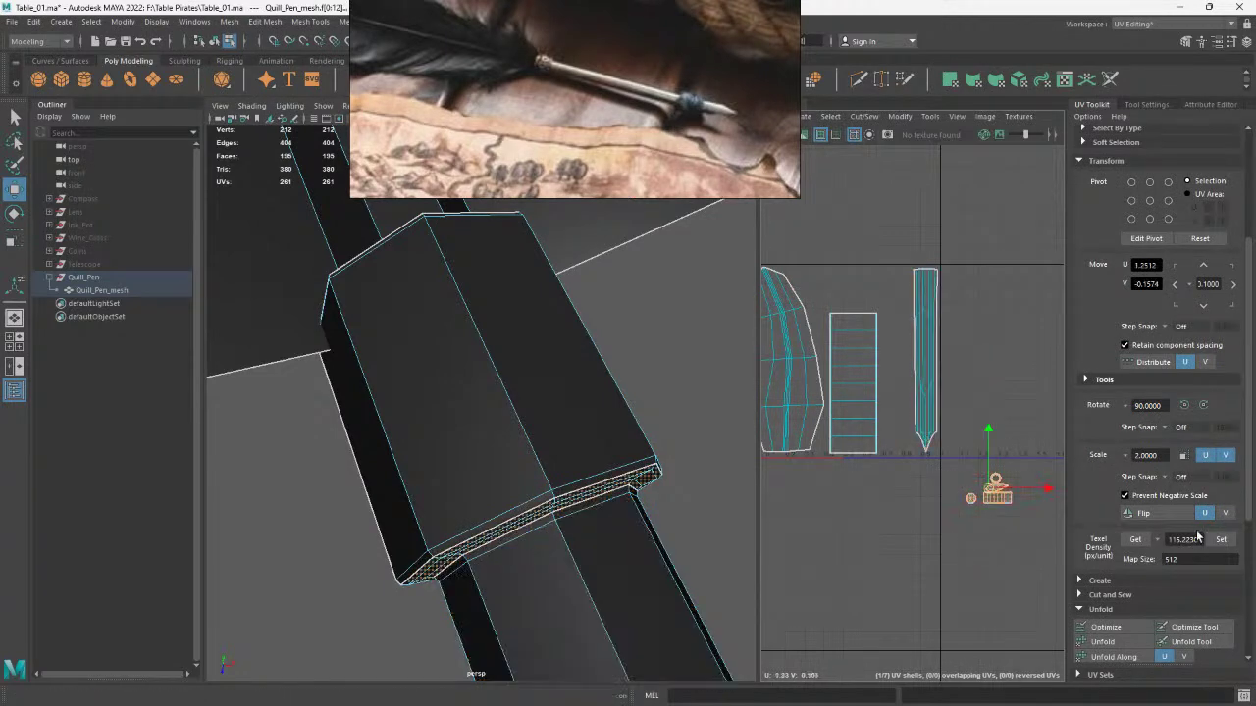
pyautogui.click(1220, 539)
# Enlarge the small rim shell and position it at the top of the tile
pyautogui.moveTo(993, 469); pyautogui.dragTo(959, 468, button='right')
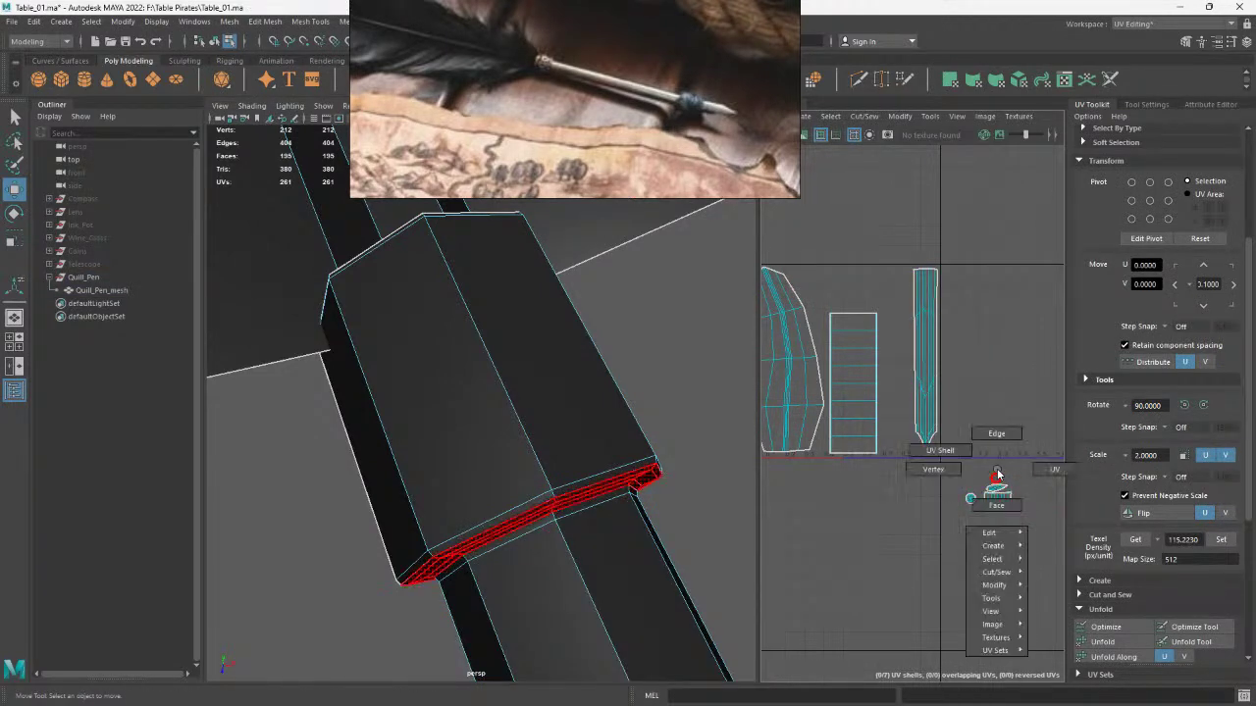
pyautogui.click(997, 497)
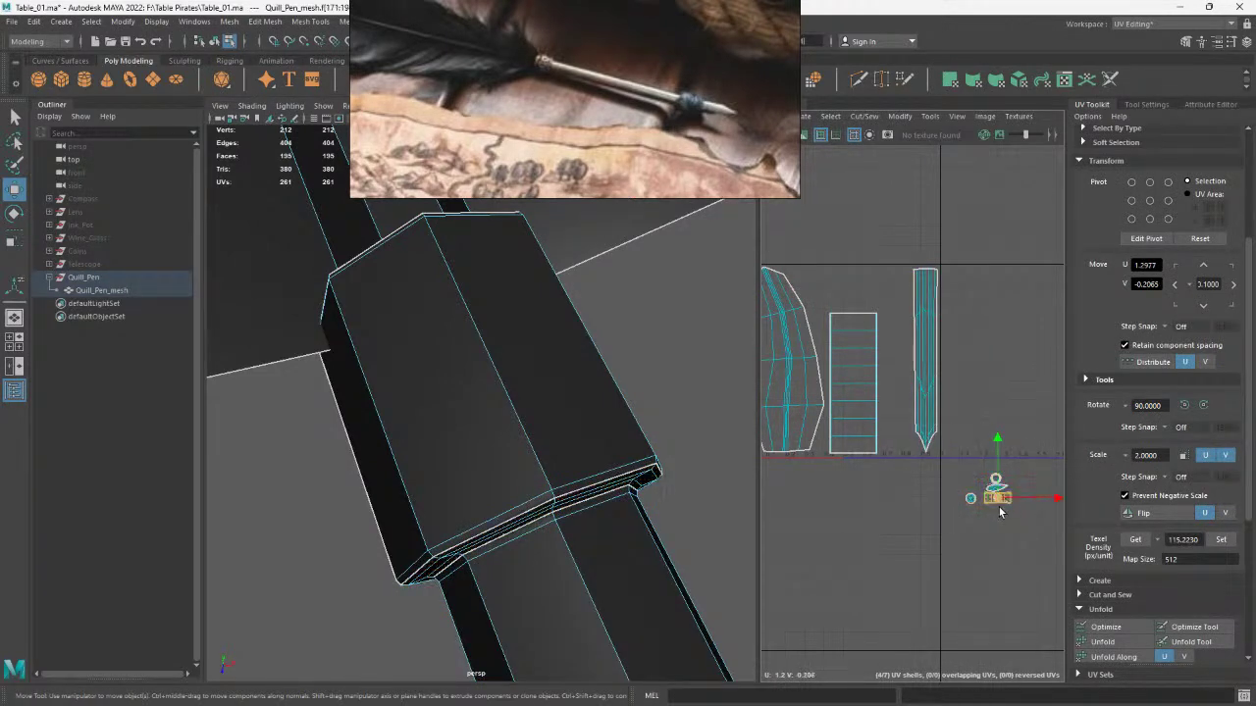
pyautogui.moveTo(960, 475)
pyautogui.mouseDown()
pyautogui.moveTo(1022, 524)
pyautogui.moveTo(849, 302)
pyautogui.moveTo(998, 348)
pyautogui.mouseUp()
pyautogui.press('r')
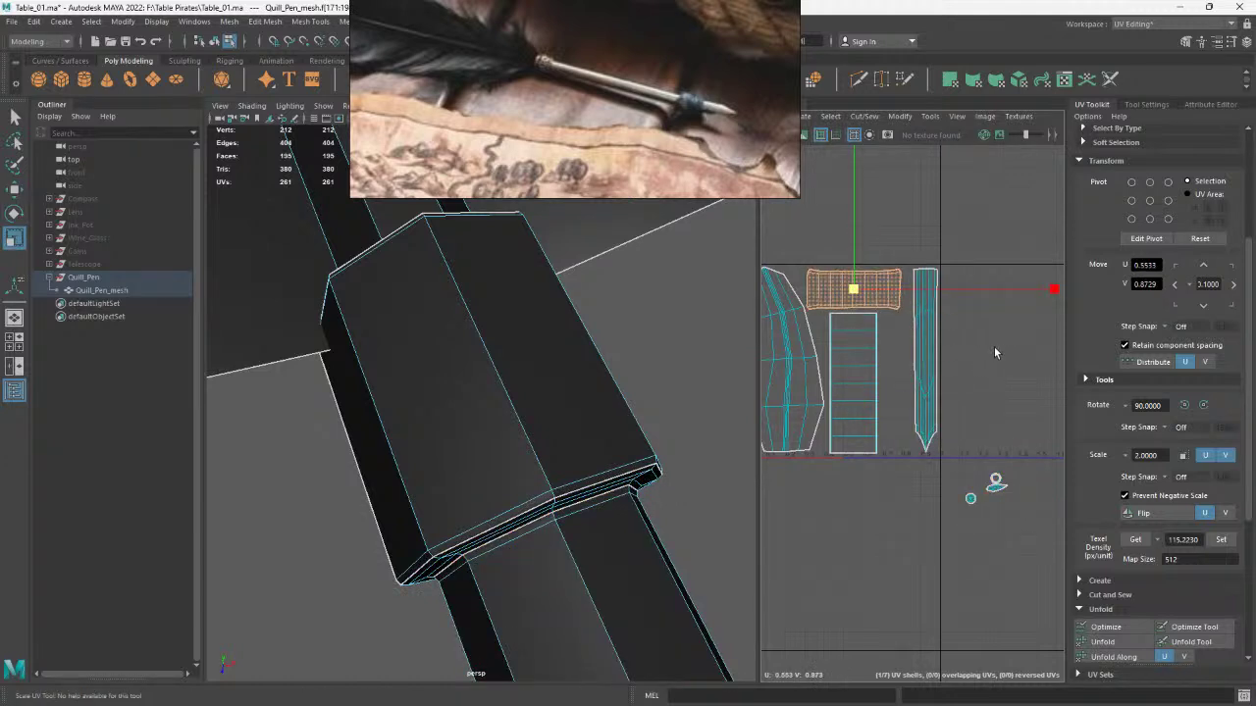
pyautogui.press('w')
pyautogui.moveTo(883, 290); pyautogui.dragTo(887, 289)
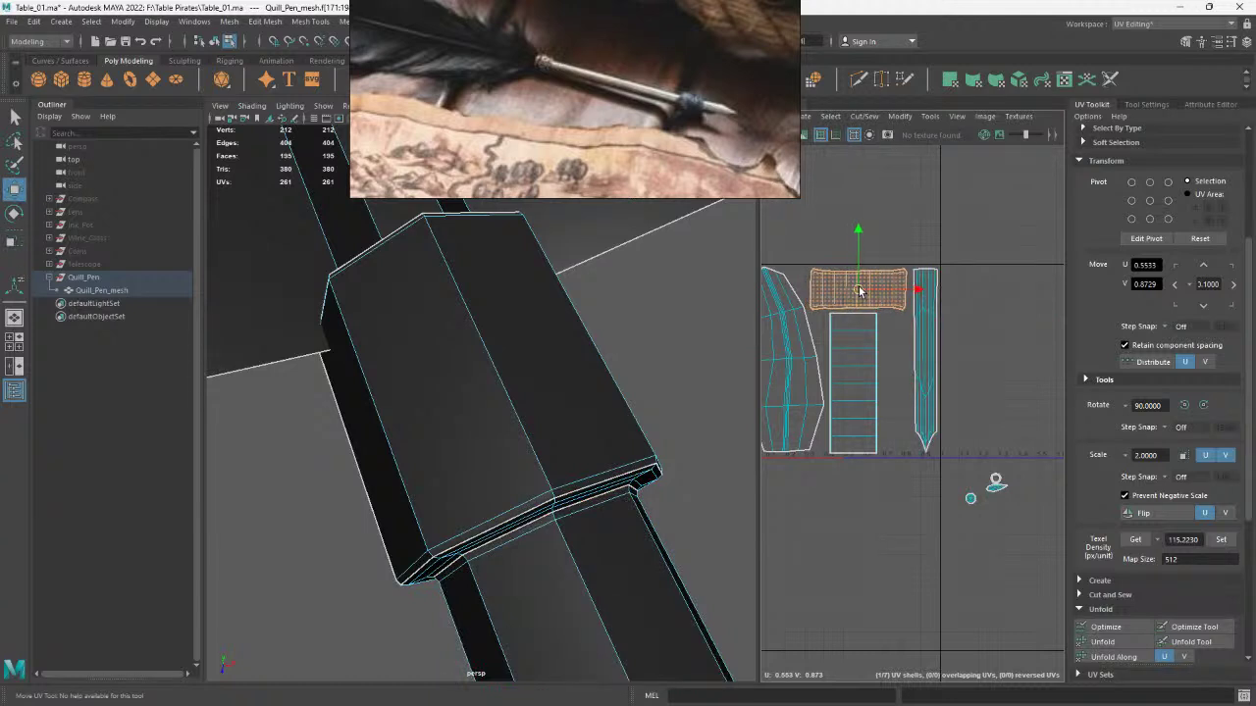
# Rotate the next small shell to stand vertical using Rotate Shell
pyautogui.click(993, 498)
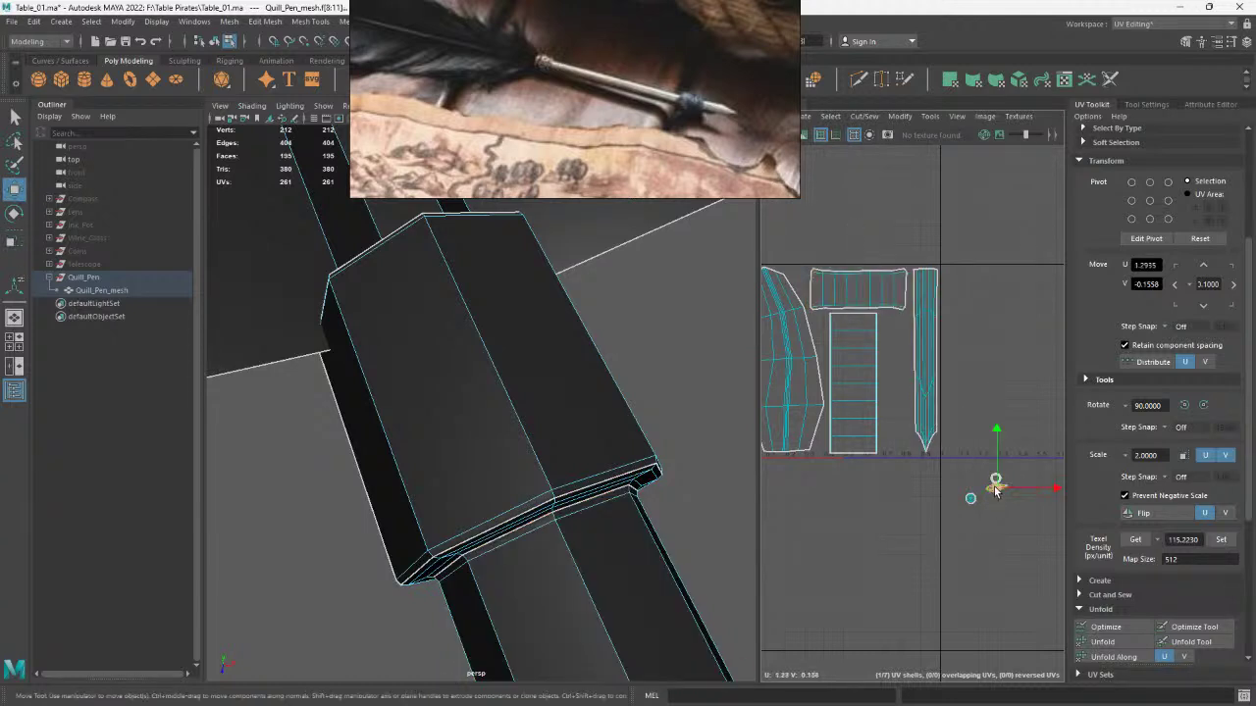
pyautogui.click(893, 348)
pyautogui.keyDown('shift'); pyautogui.rightClick(892, 345); pyautogui.keyUp('shift')
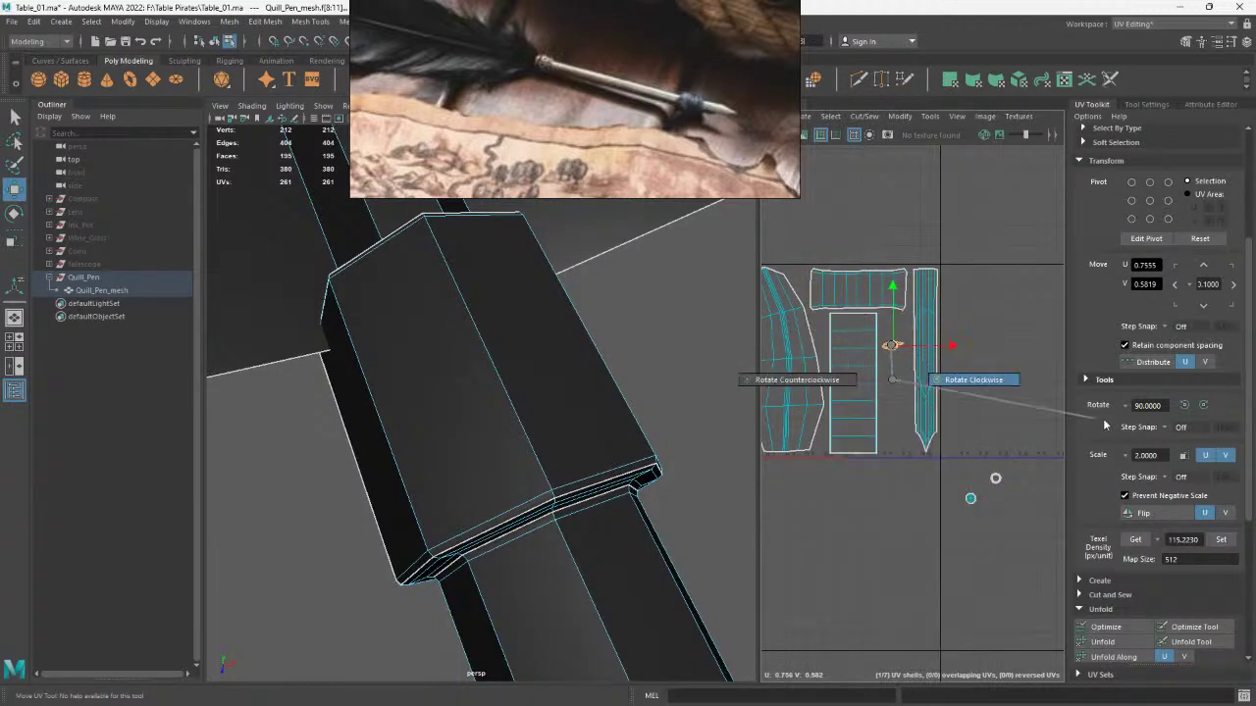
pyautogui.click(981, 381)
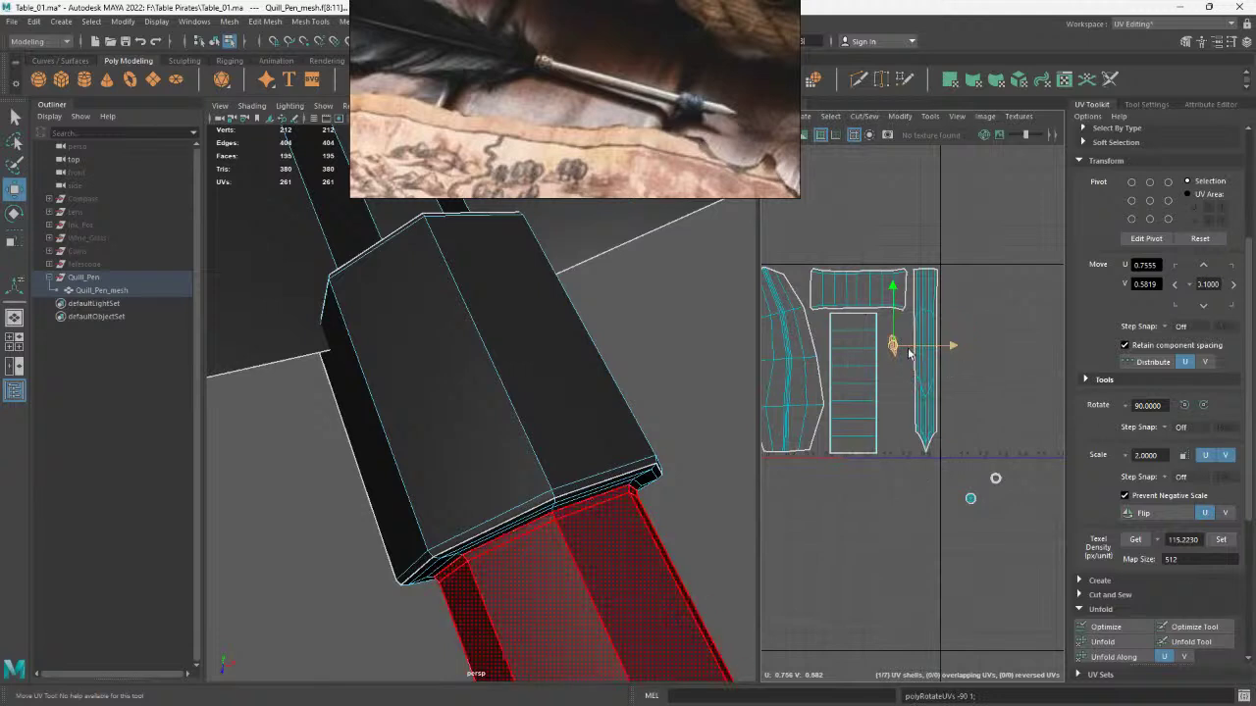
# Move the remaining small rim shell into the tile's gap, deselect, and frame all UVs
pyautogui.click(995, 486)
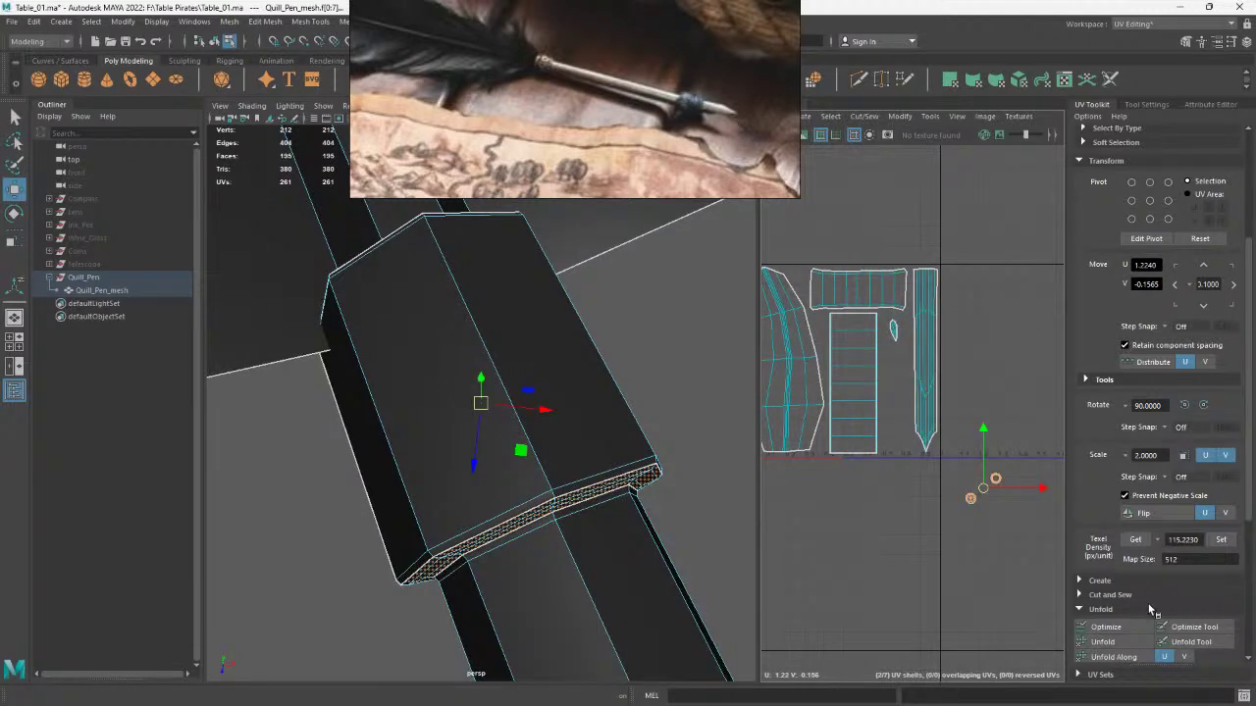
pyautogui.scroll(-5, 1153, 588)
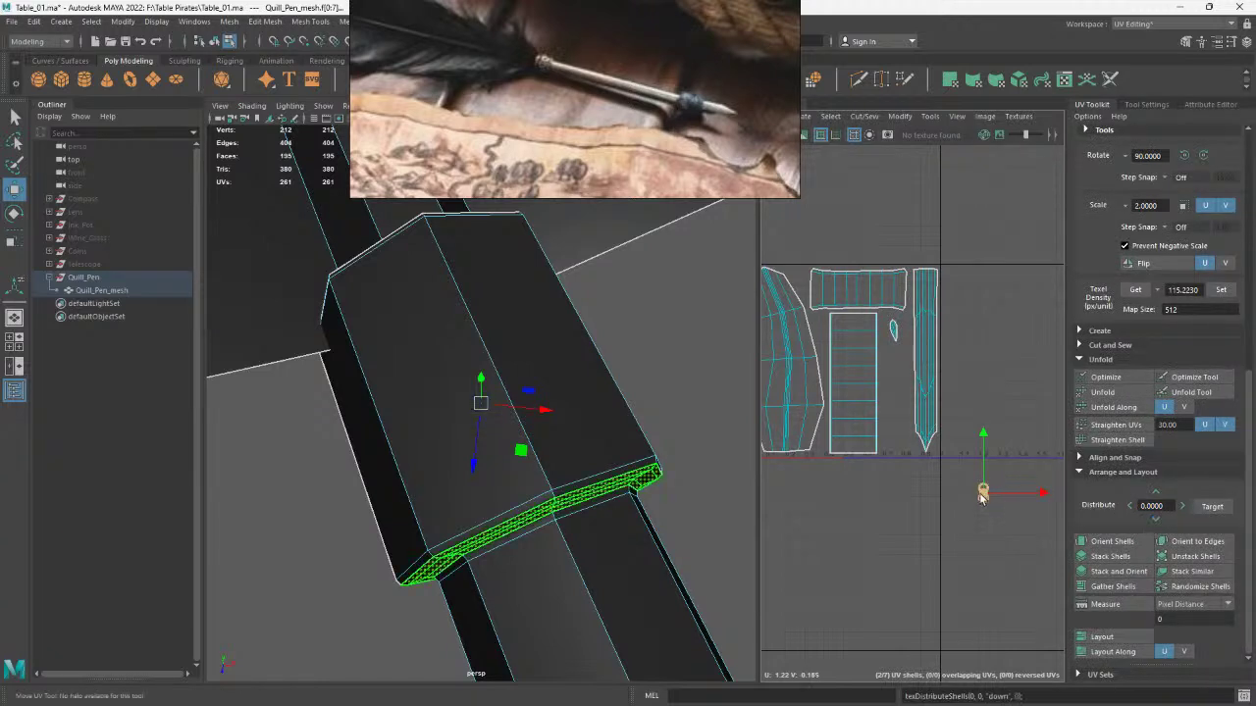
pyautogui.moveTo(983, 488); pyautogui.dragTo(910, 407)
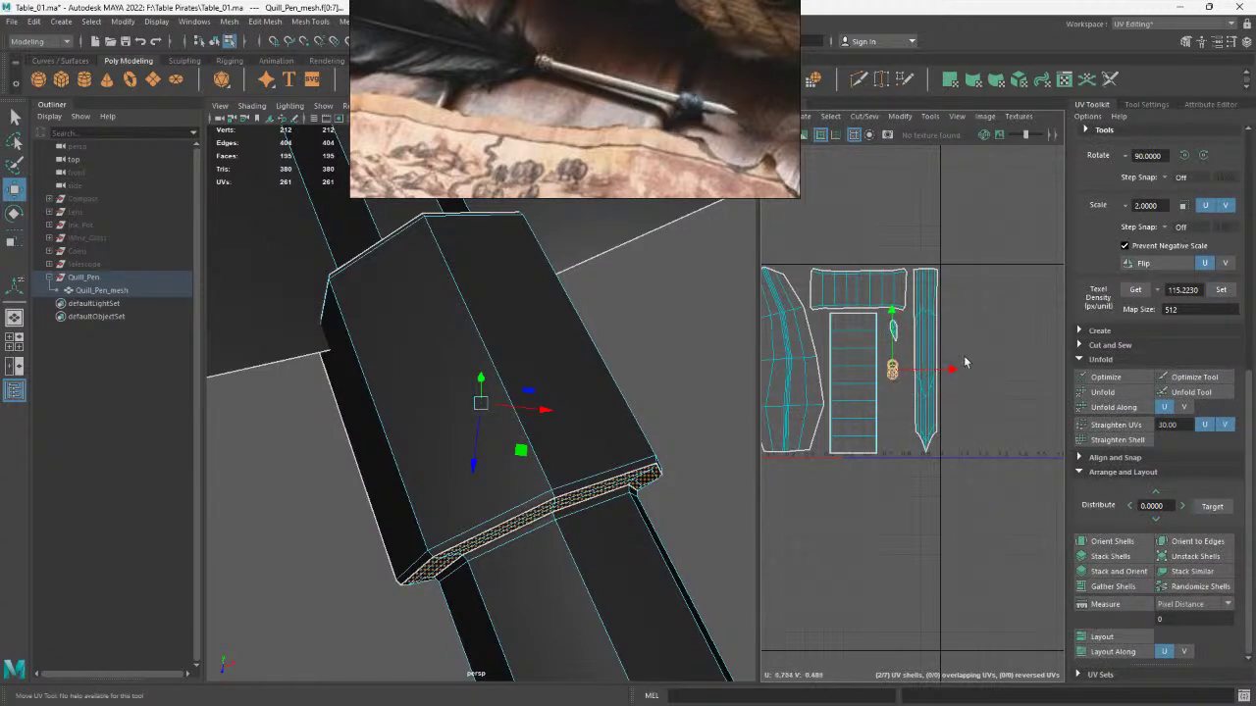
pyautogui.click(964, 363)
pyautogui.press('F8')
pyautogui.click(987, 351)
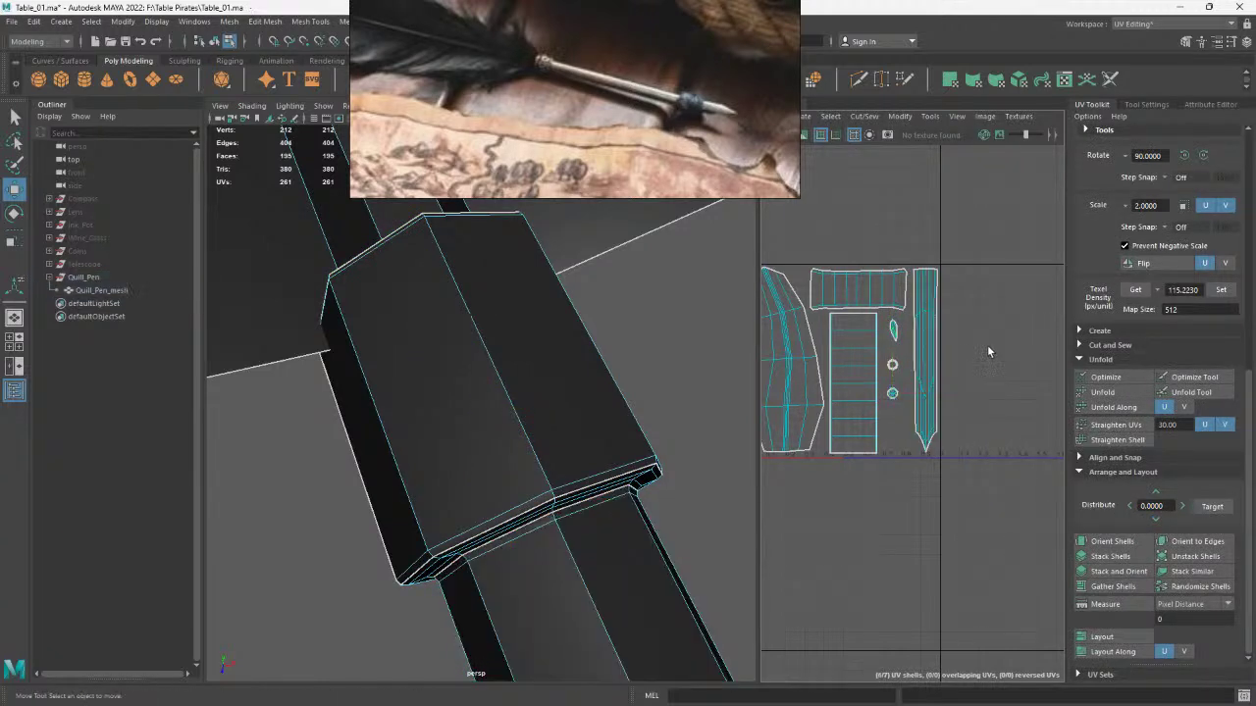
pyautogui.press('f')
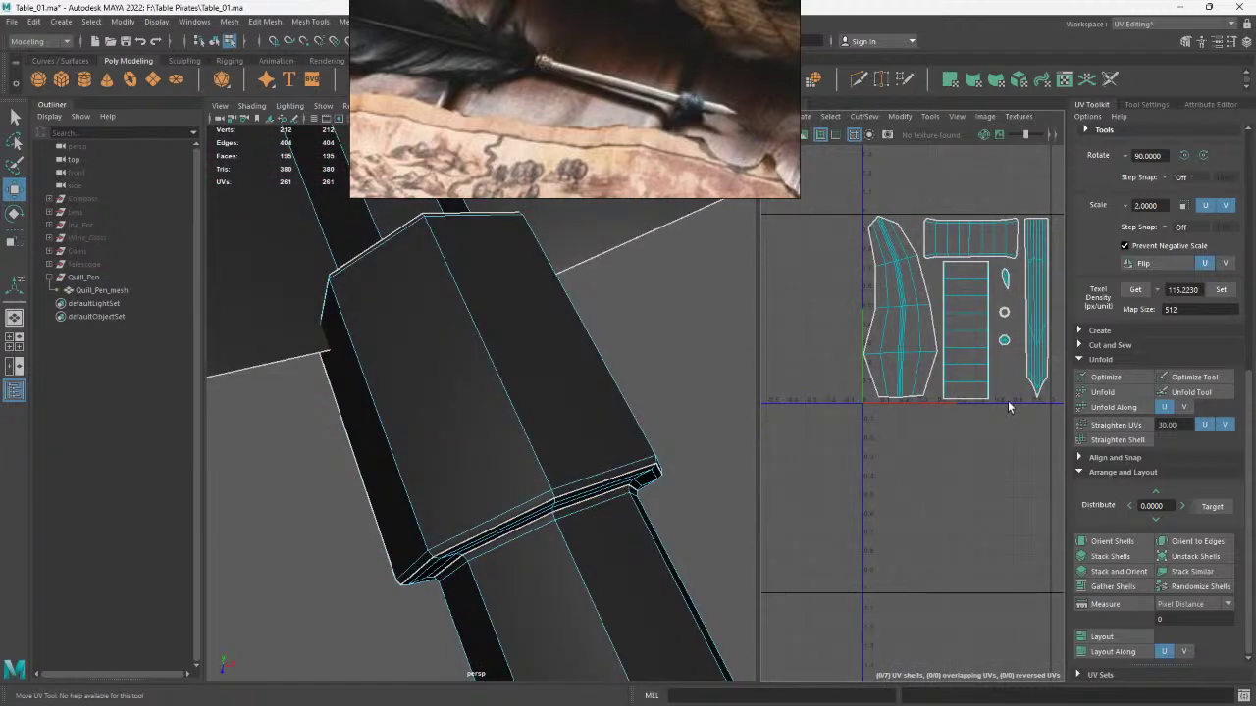
# Frame the Quill_Pen_mesh and orbit around it to inspect the finished quill
pyautogui.click(469, 370)
pyautogui.press('f')
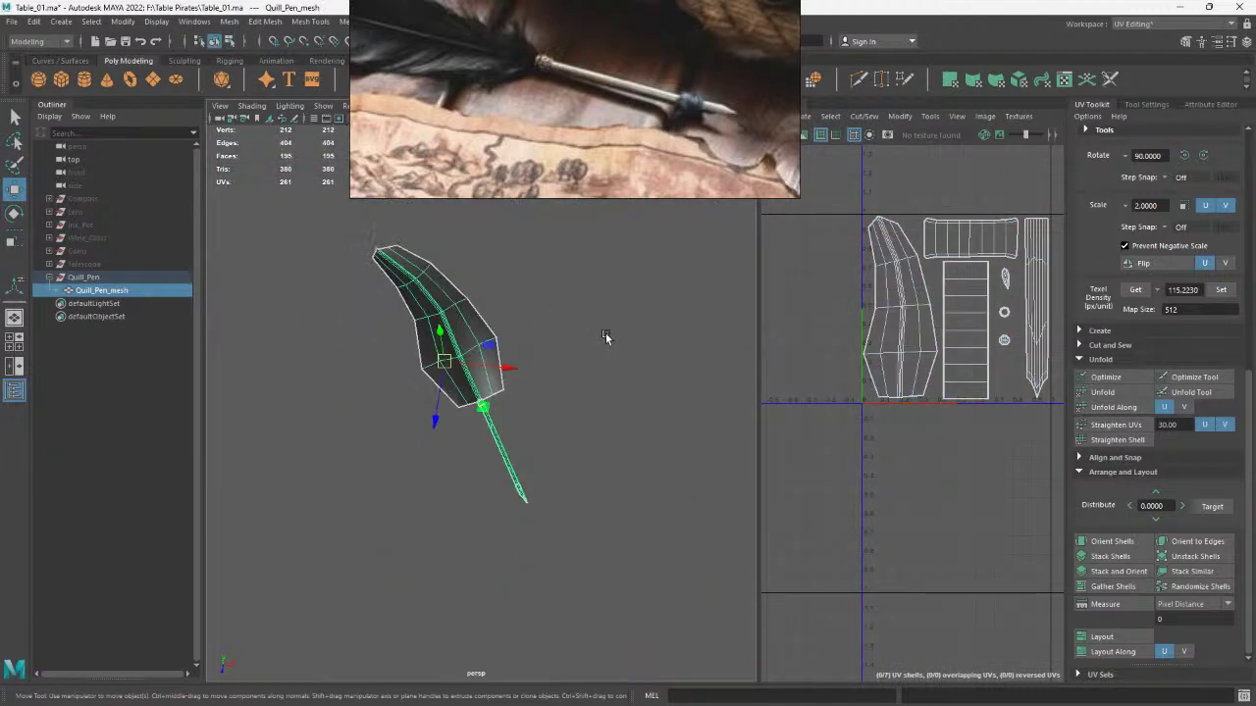
pyautogui.moveTo(551, 377)
pyautogui.keyDown('alt'); pyautogui.mouseDown()
pyautogui.moveTo(496, 389)
pyautogui.moveTo(499, 291)
pyautogui.moveTo(605, 555)
pyautogui.mouseUp(); pyautogui.keyUp('alt')
pyautogui.click(430, 437)
pyautogui.moveTo(430, 437)
pyautogui.keyDown('alt'); pyautogui.mouseDown()
pyautogui.moveTo(557, 407)
pyautogui.moveTo(584, 388)
pyautogui.moveTo(586, 406)
pyautogui.moveTo(393, 362)
pyautogui.moveTo(546, 336)
pyautogui.moveTo(513, 350)
pyautogui.mouseUp(); pyautogui.keyUp('alt')
pyautogui.scroll(2, 547, 335)
pyautogui.scroll(-1, 547, 335)
pyautogui.scroll(-3, 547, 335)
pyautogui.scroll(4, 596, 383)
pyautogui.moveTo(596, 383)
pyautogui.keyDown('alt'); pyautogui.mouseDown()
pyautogui.moveTo(540, 317)
pyautogui.moveTo(602, 362)
pyautogui.moveTo(497, 356)
pyautogui.moveTo(460, 375)
pyautogui.moveTo(421, 359)
pyautogui.moveTo(477, 367)
pyautogui.mouseUp(); pyautogui.keyUp('alt')
# Check the quill mesh's attributes, then hide the Quill_Pen group with Ctrl+H
pyautogui.click(460, 375)
pyautogui.click(1189, 104)
pyautogui.click(468, 354)
pyautogui.click(49, 278)
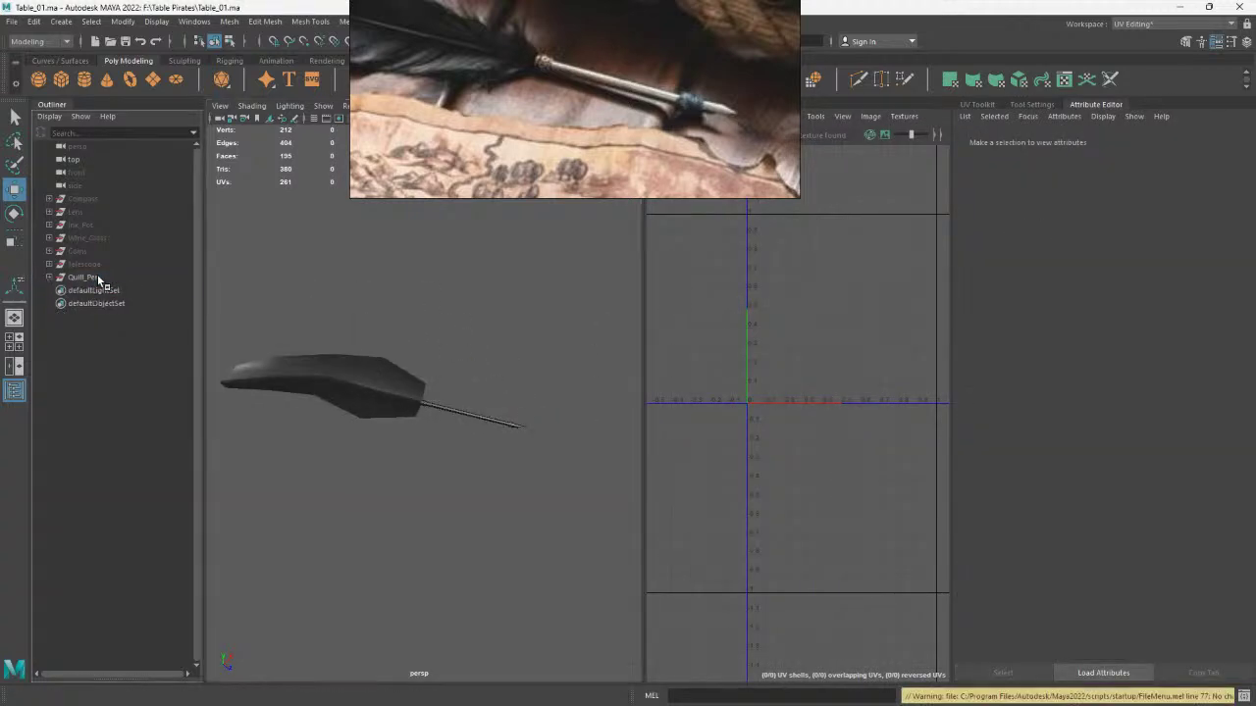
pyautogui.click(97, 276)
pyautogui.hotkey('ctrl', 'h')
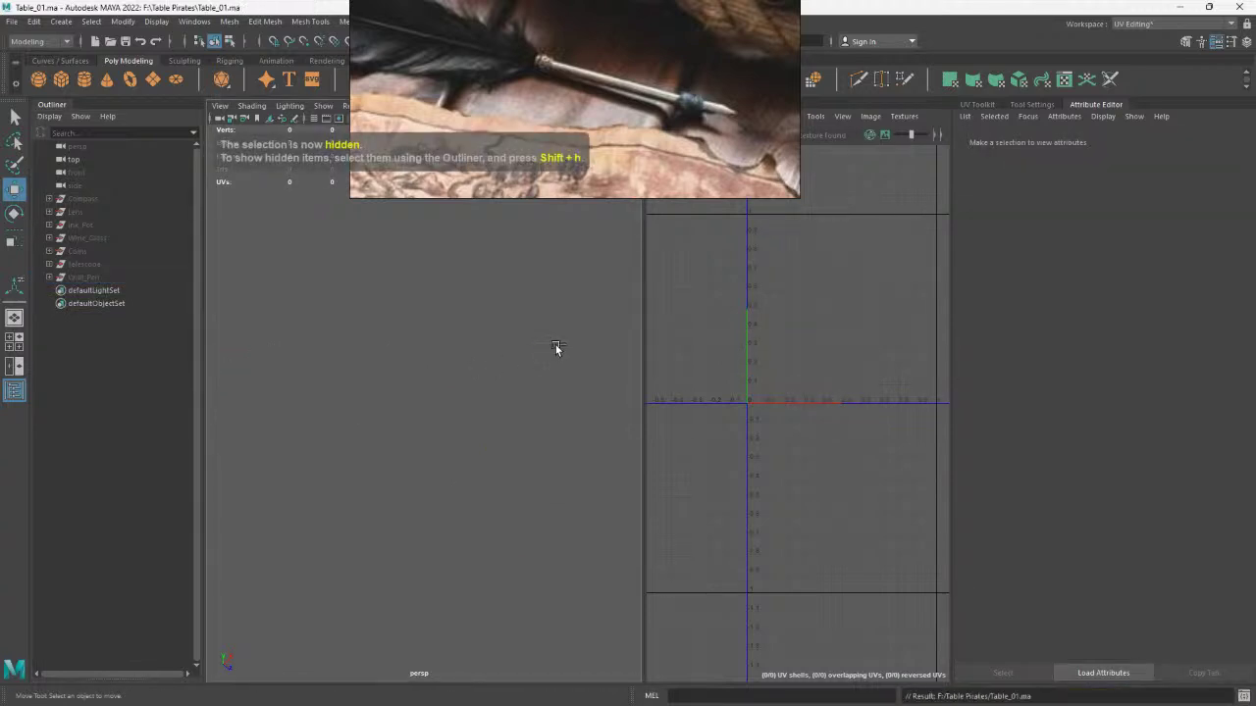
pyautogui.hotkey('alt', 'Tab')
pyautogui.hotkey('alt', 'Tab')
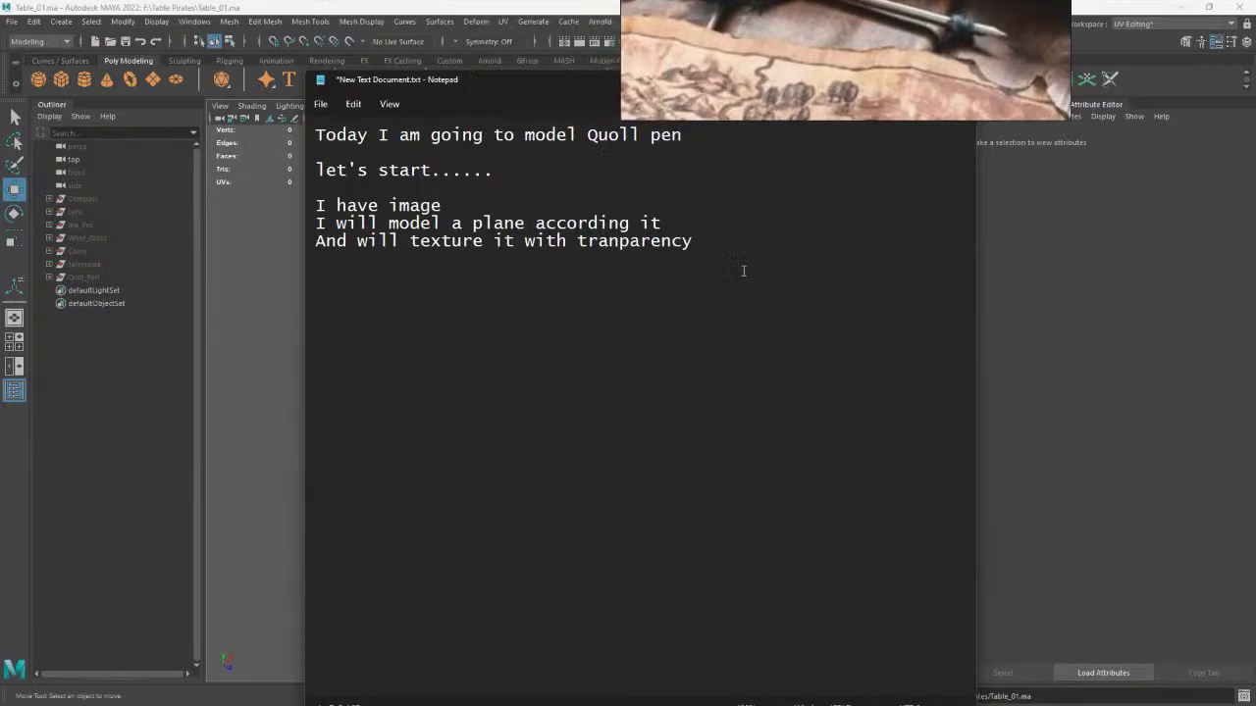
# End the notes with 'Thanks for watching', minimise Notepad, and pause the live broadcast
pyautogui.click(743, 270)
pyautogui.write('Thanks for watching')
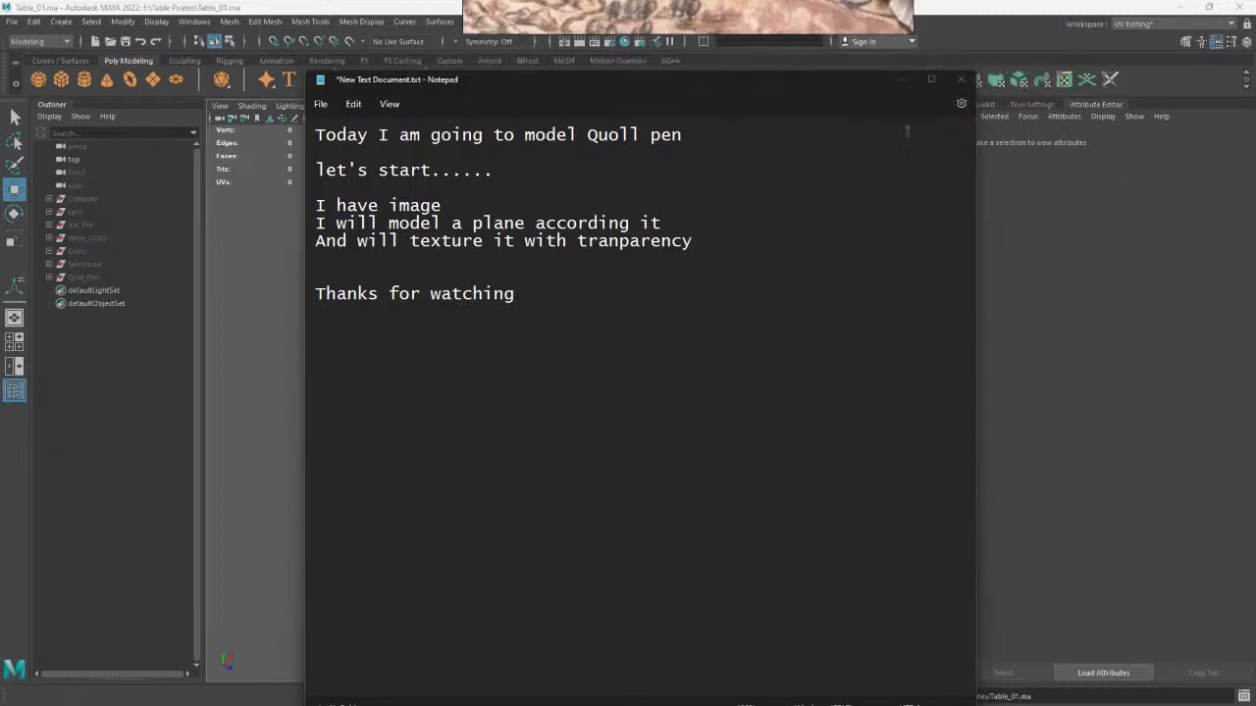
pyautogui.click(899, 80)
pyautogui.hotkey('alt', 'z')
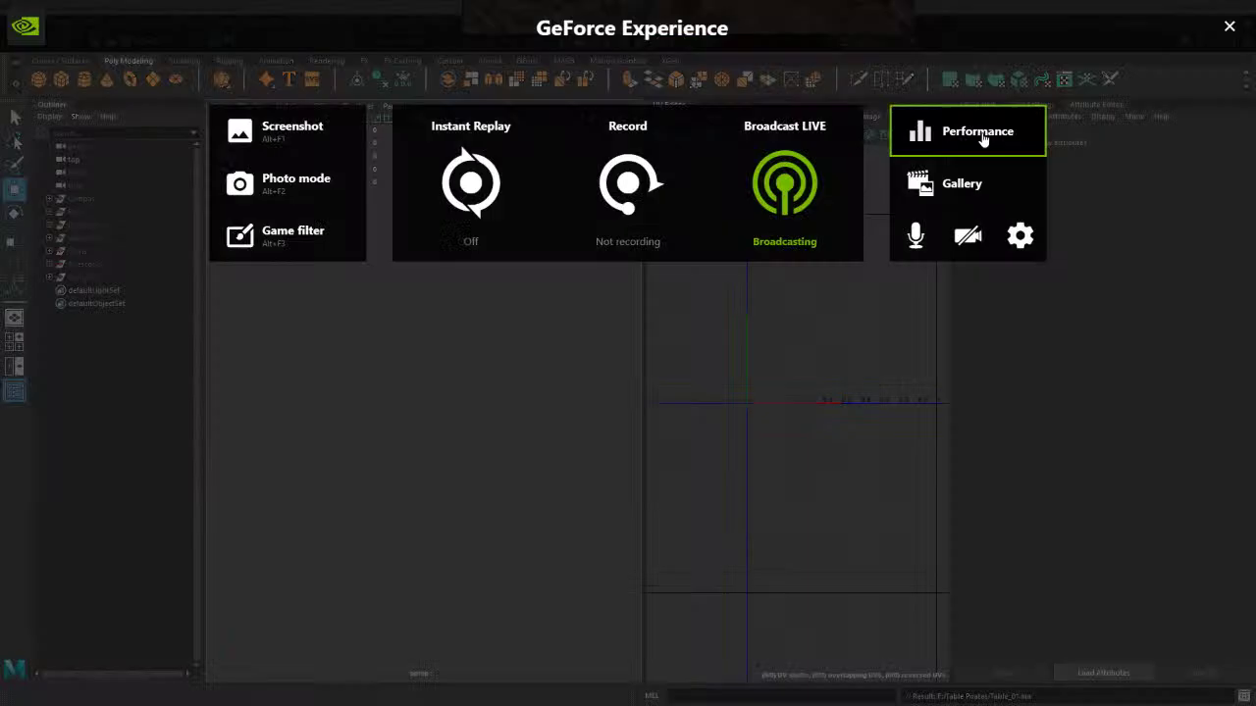
pyautogui.click(839, 169)
pyautogui.click(782, 279)
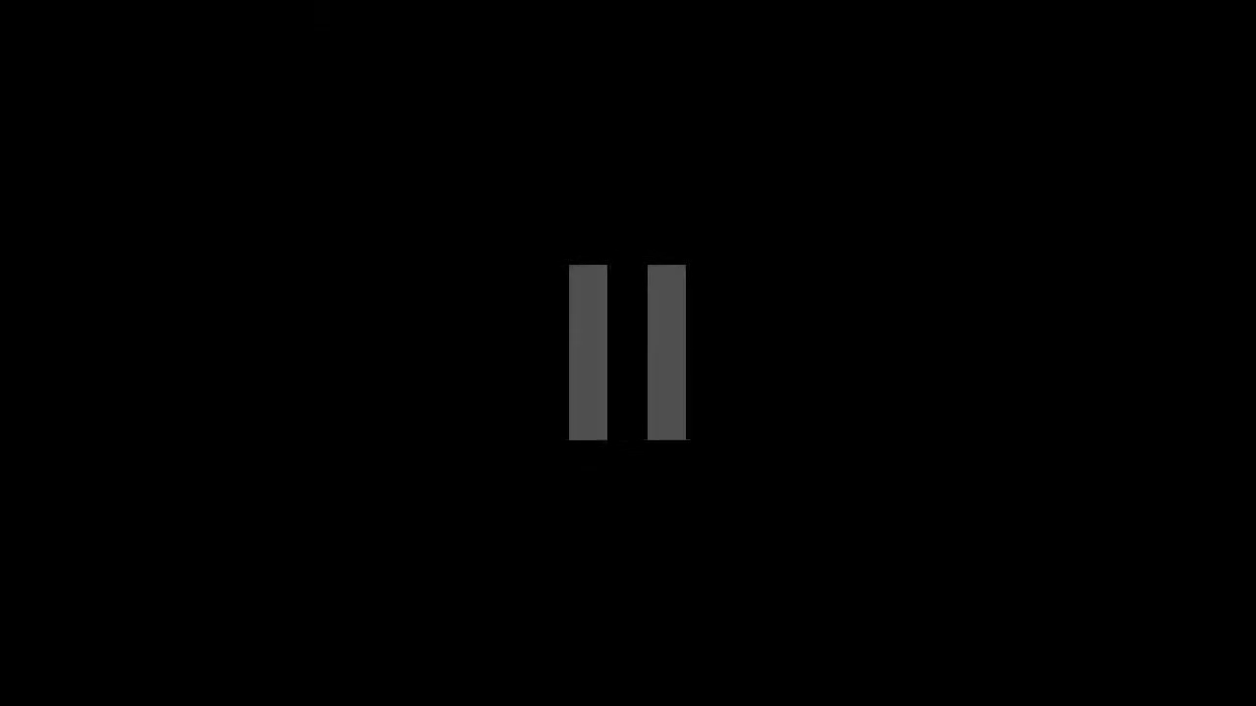